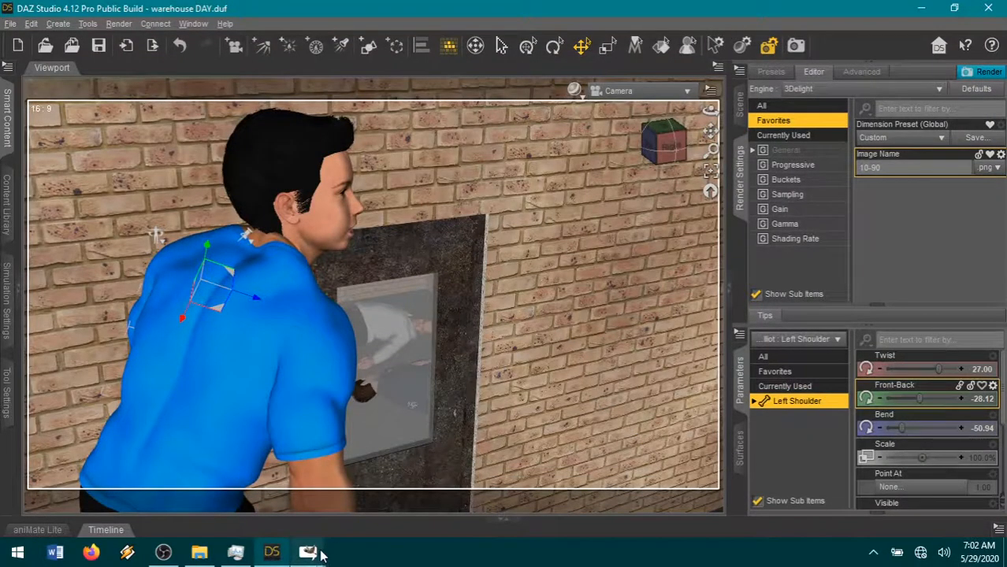
- Switch to the guide.xcf image in GIMP and open 10-90.png from The Iron Brotherhood folder as a layer
{"action": "mouse_move", "coordinate": [312, 554]}
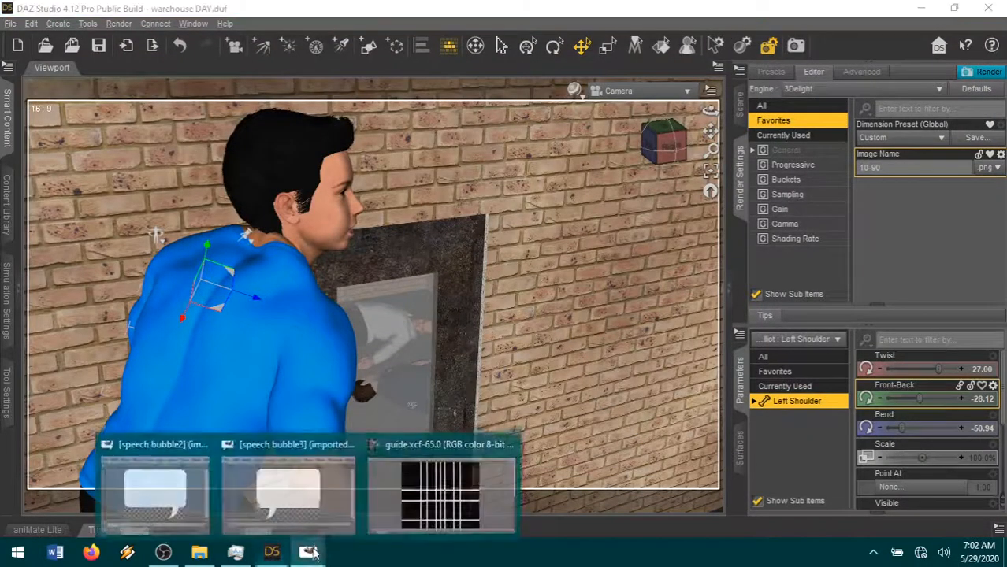
{"action": "left_click", "coordinate": [418, 490]}
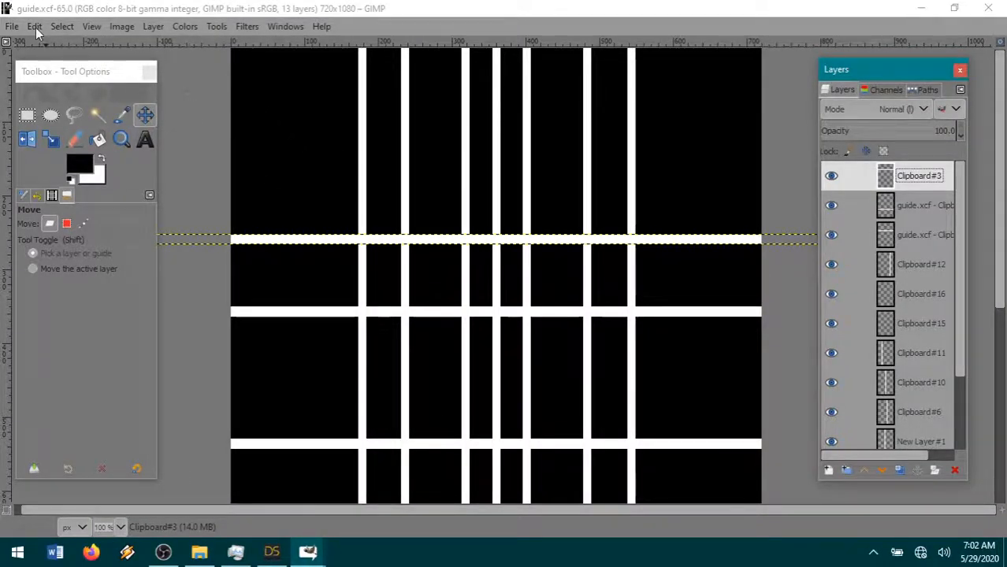
{"action": "left_click", "coordinate": [12, 26]}
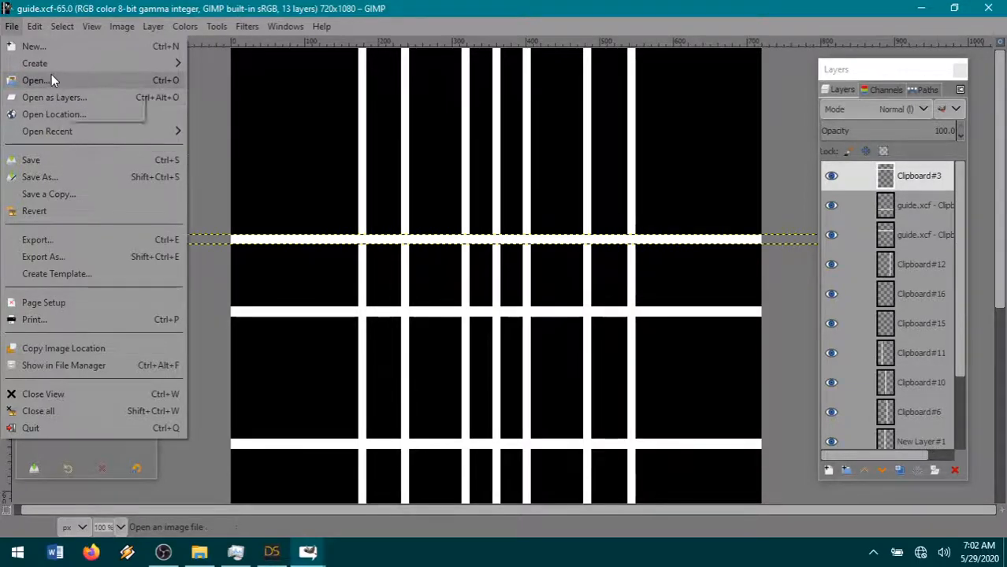
{"action": "left_click", "coordinate": [50, 96]}
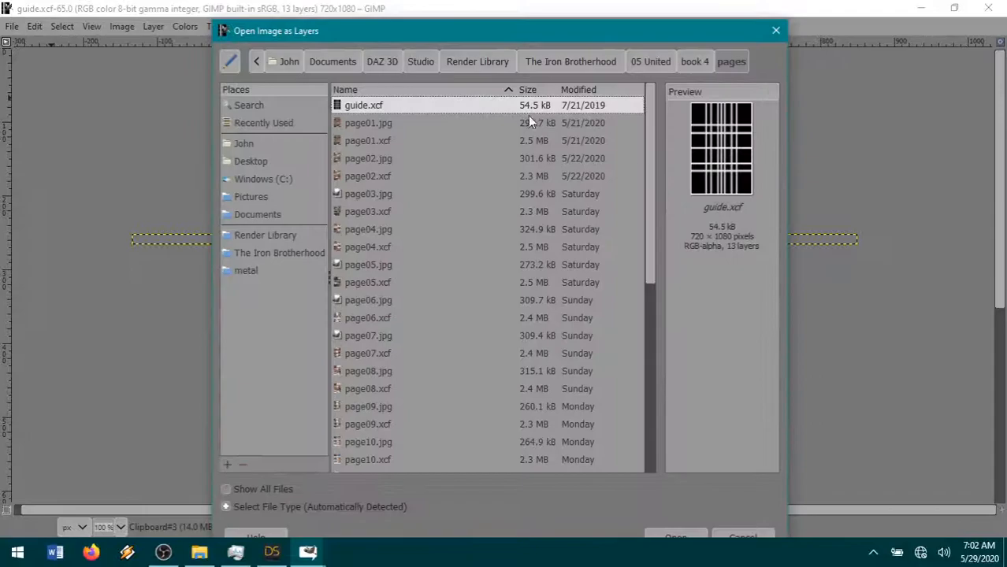
{"action": "left_click", "coordinate": [570, 61]}
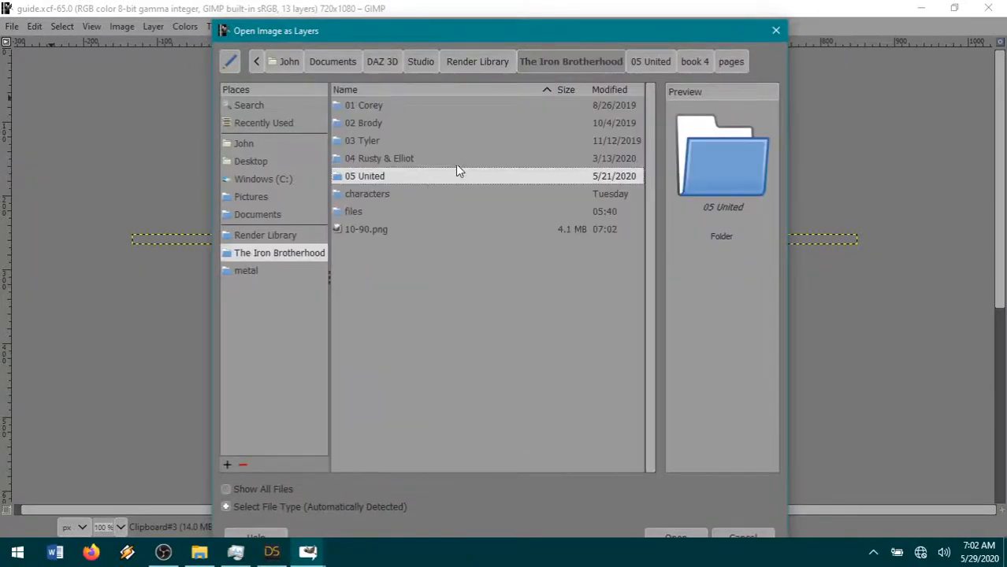
{"action": "double_click", "coordinate": [372, 229]}
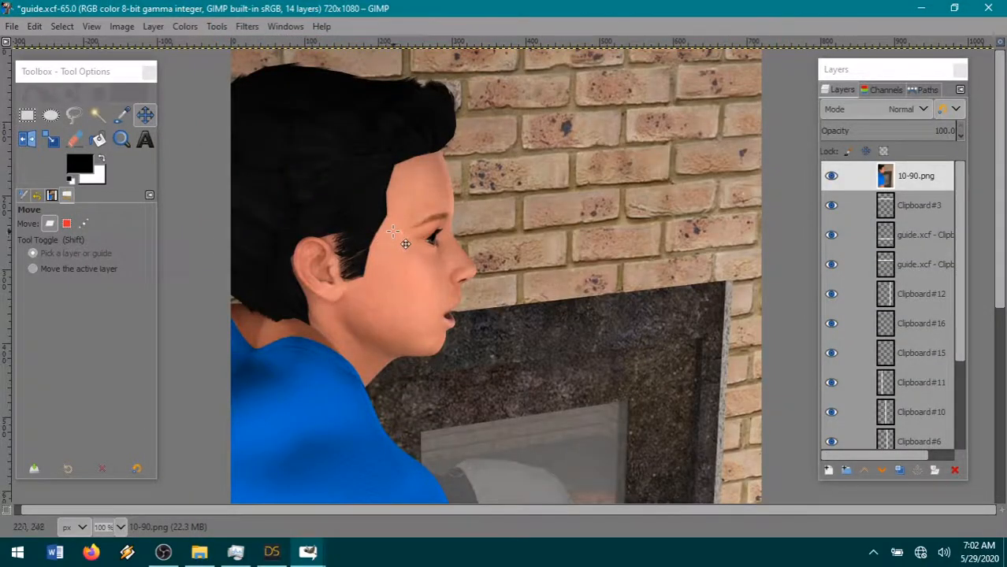
- Scale the 10-90.png layer to 34% of its size, keeping its proportions
{"action": "left_click", "coordinate": [148, 27]}
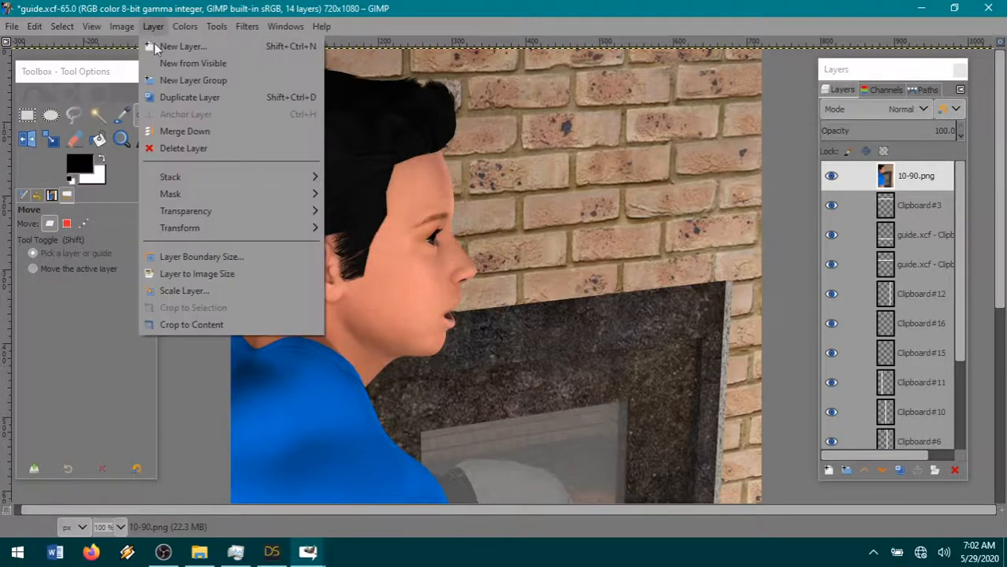
{"action": "left_click", "coordinate": [237, 290]}
{"action": "type", "text": "34"}
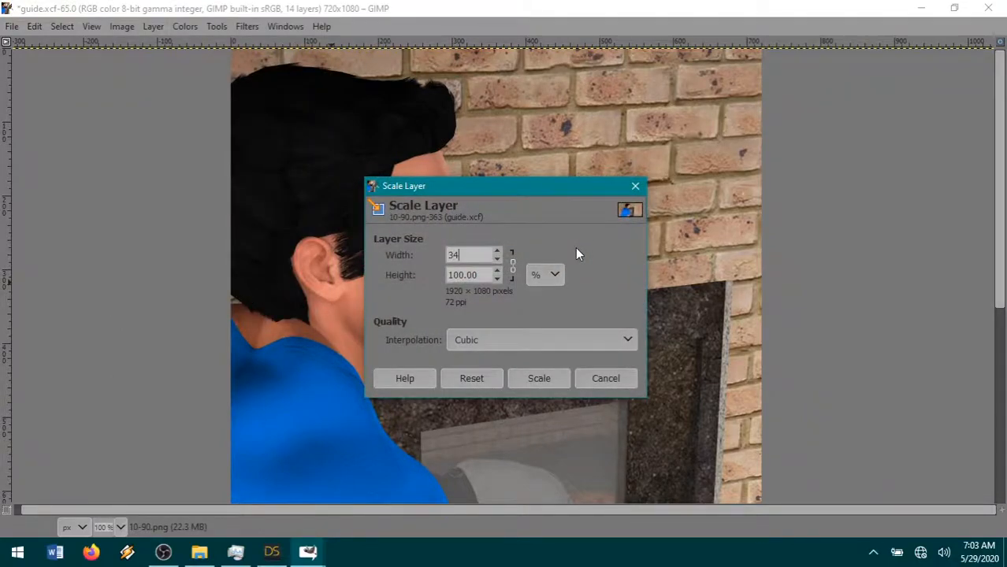
{"action": "key", "text": "Tab"}
{"action": "left_click", "coordinate": [527, 372]}
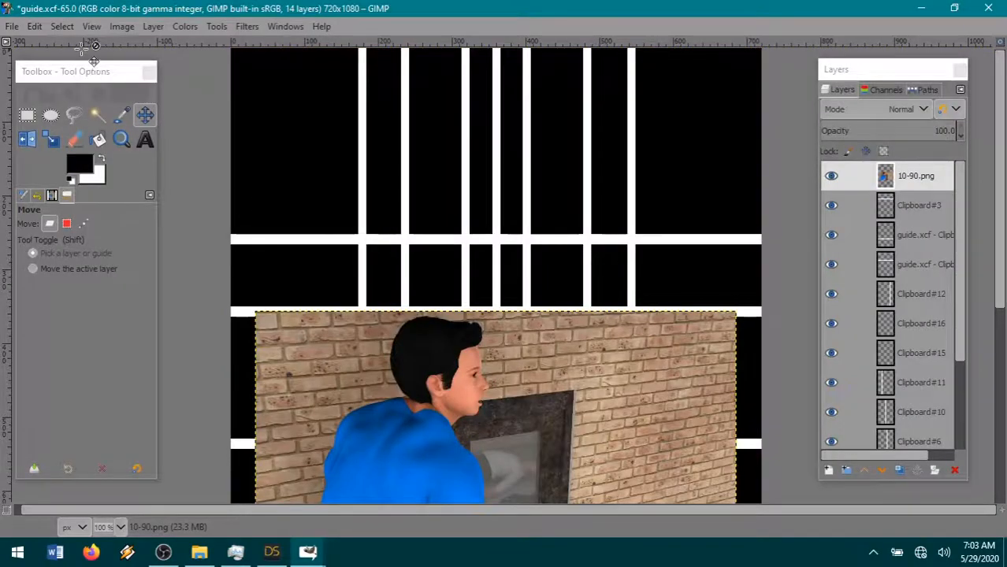
- Move the 10-90.png layer to the page's upper-left area, with its lower edge on the second horizontal guide bar
{"action": "left_click_drag", "start_coordinate": [535, 465], "coordinate": [411, 188]}
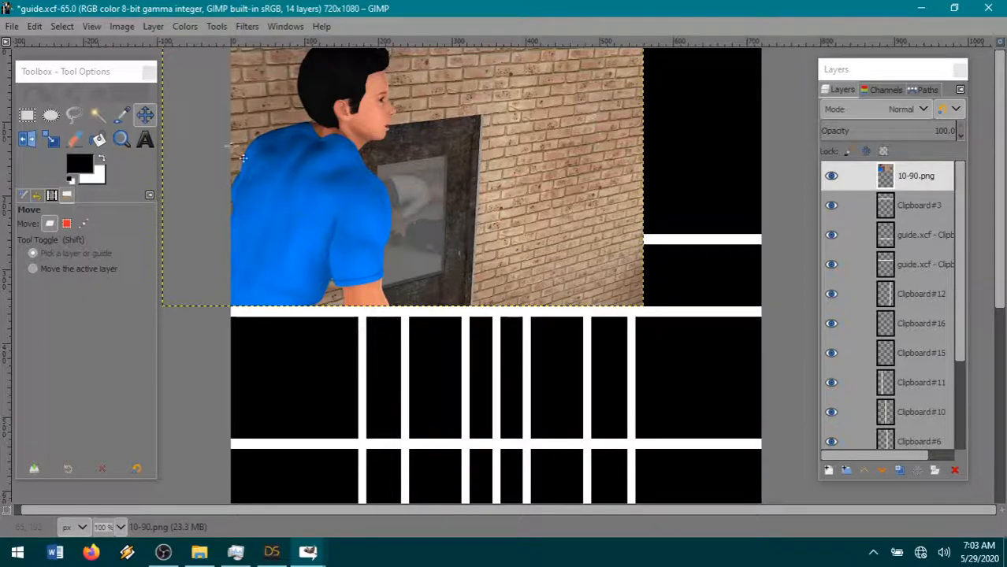
{"action": "left_click", "coordinate": [12, 27]}
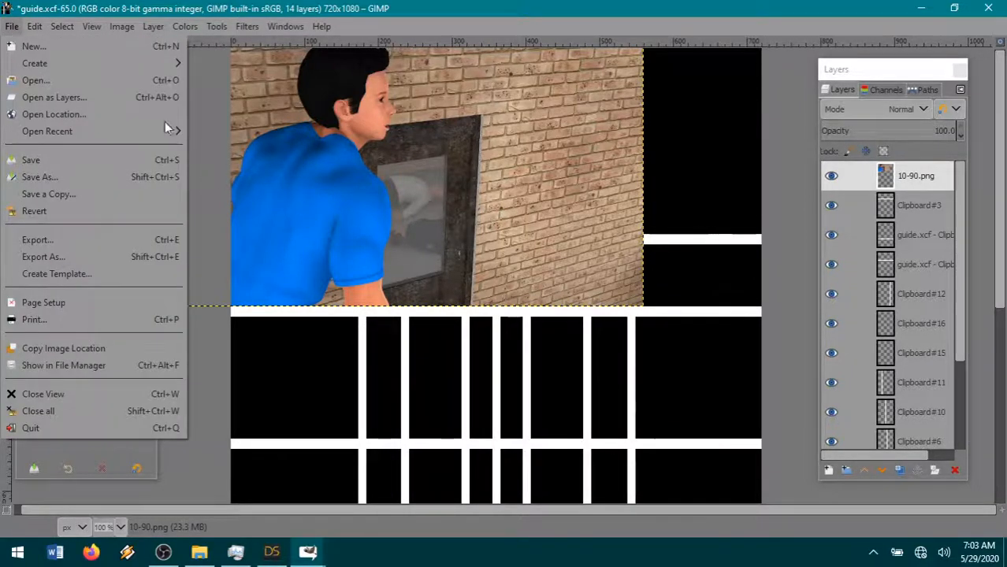
{"action": "left_click", "coordinate": [198, 227]}
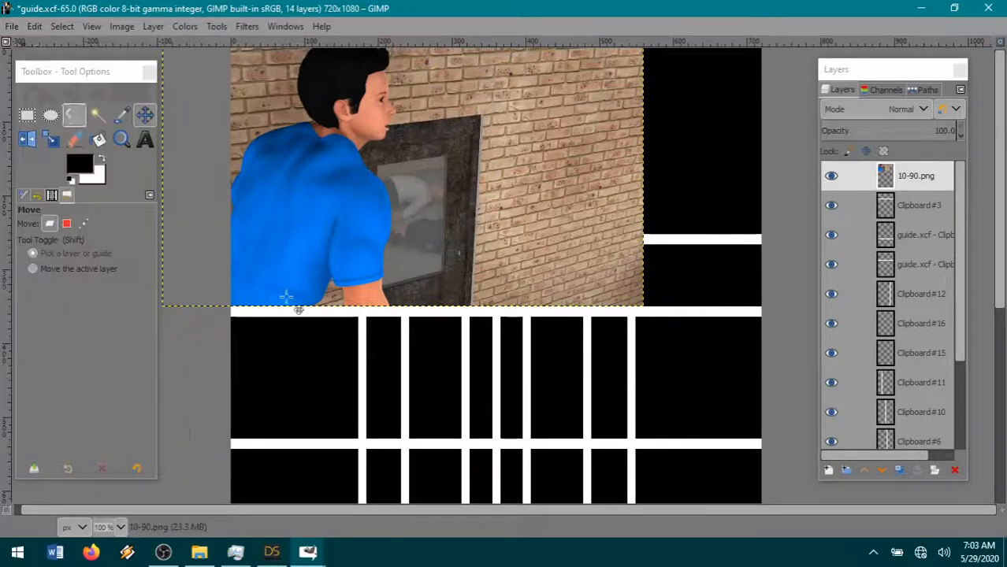
- Cut the part of 10-90.png right of the middle vertical guide using a rectangular selection about 334 by 420 px, and deselect
{"action": "left_click", "coordinate": [26, 115]}
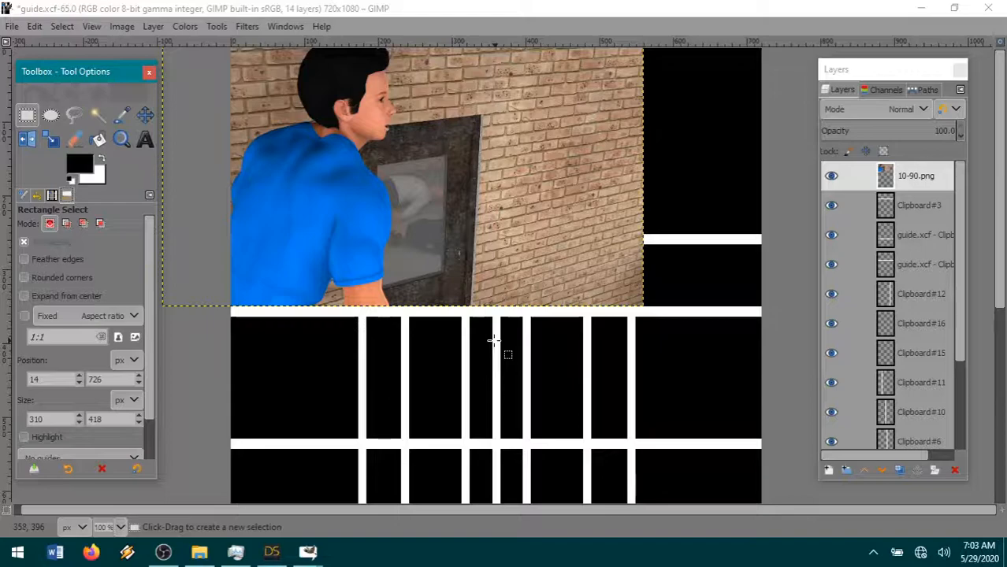
{"action": "left_click_drag", "start_coordinate": [490, 340], "coordinate": [738, 48]}
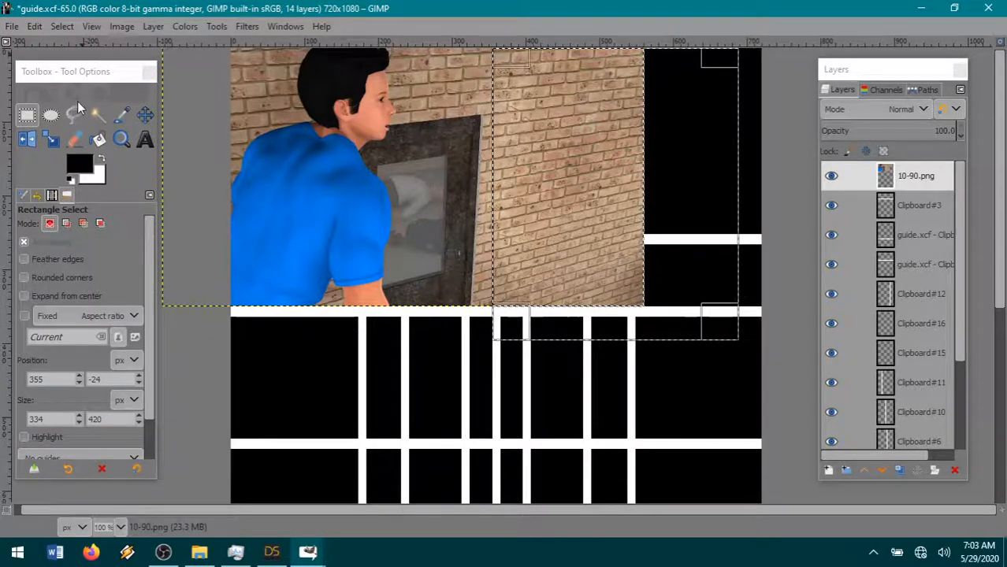
{"action": "left_click", "coordinate": [34, 26]}
{"action": "left_click", "coordinate": [72, 109]}
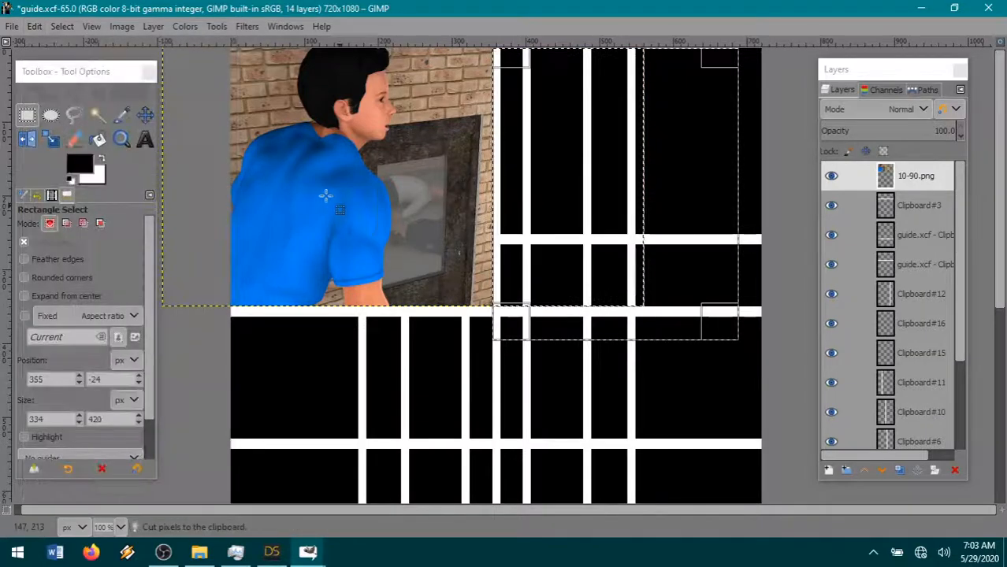
{"action": "left_click", "coordinate": [60, 25]}
{"action": "left_click", "coordinate": [75, 64]}
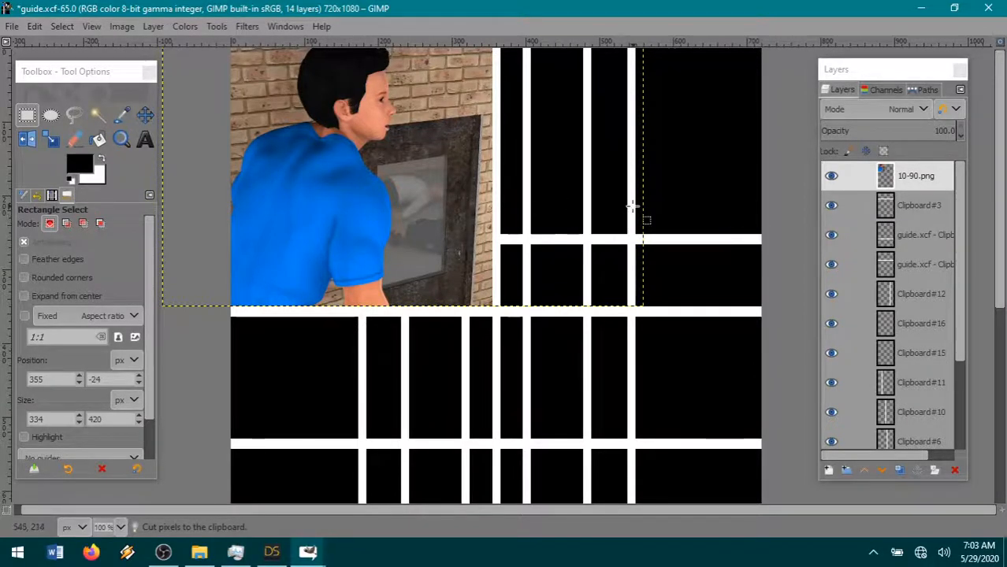
- Add a 720 by 1080 px layer filled with the black foreground color directly above Clipboard #3
{"action": "left_click", "coordinate": [919, 204]}
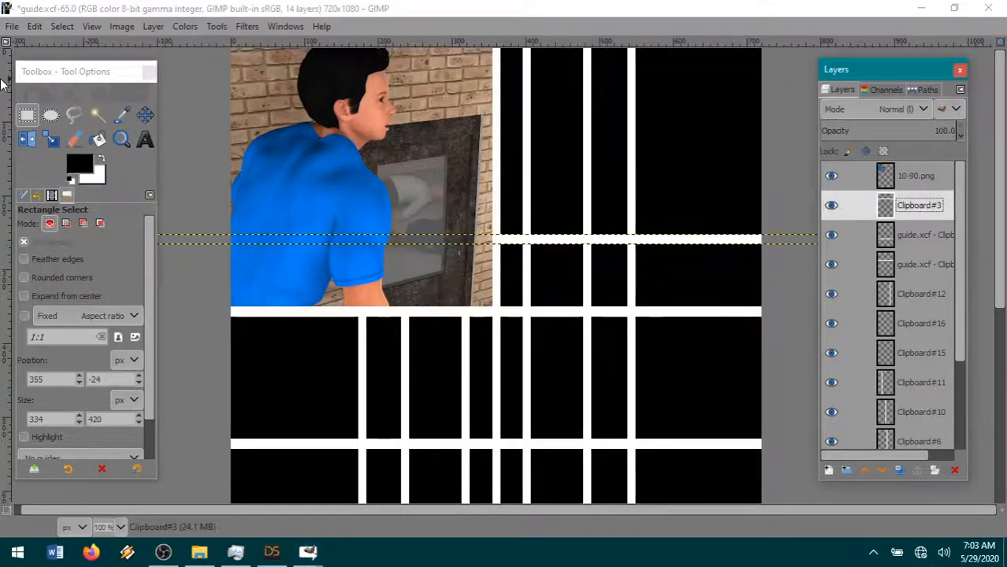
{"action": "left_click", "coordinate": [157, 28]}
{"action": "left_click", "coordinate": [182, 40]}
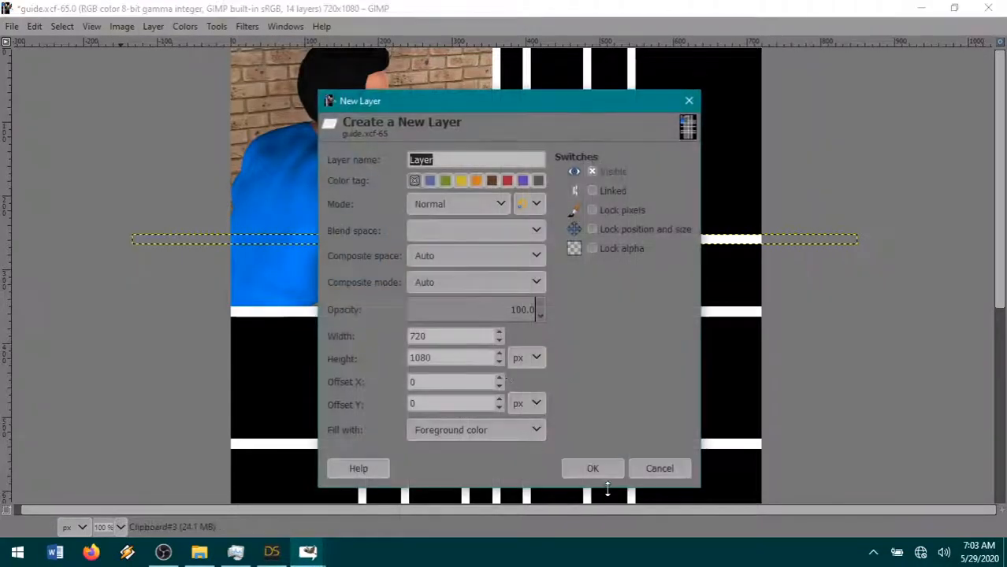
{"action": "left_click", "coordinate": [588, 465]}
- Resize the 10-90.png layer's boundary to the image size
{"action": "left_click", "coordinate": [911, 175]}
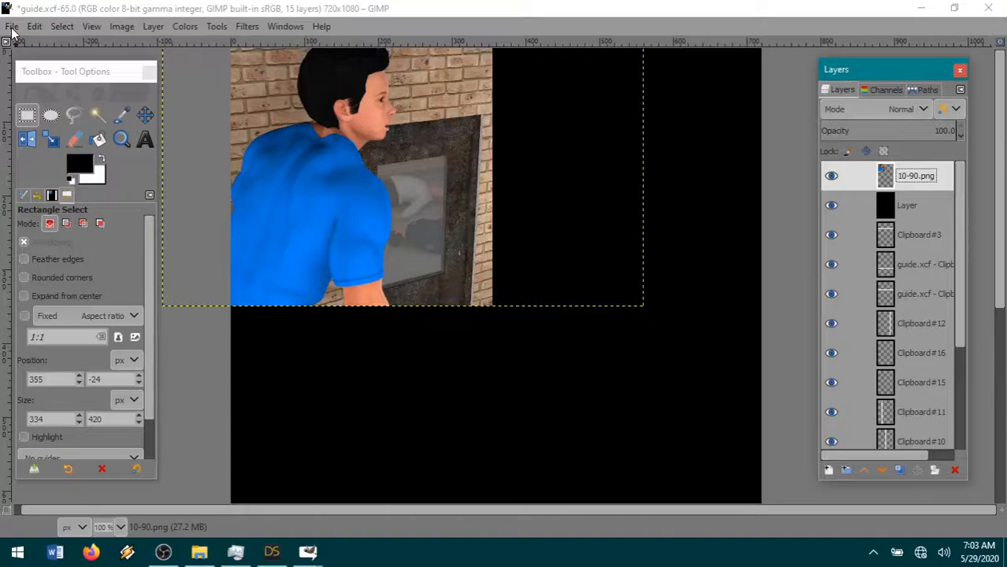
{"action": "left_click", "coordinate": [151, 26]}
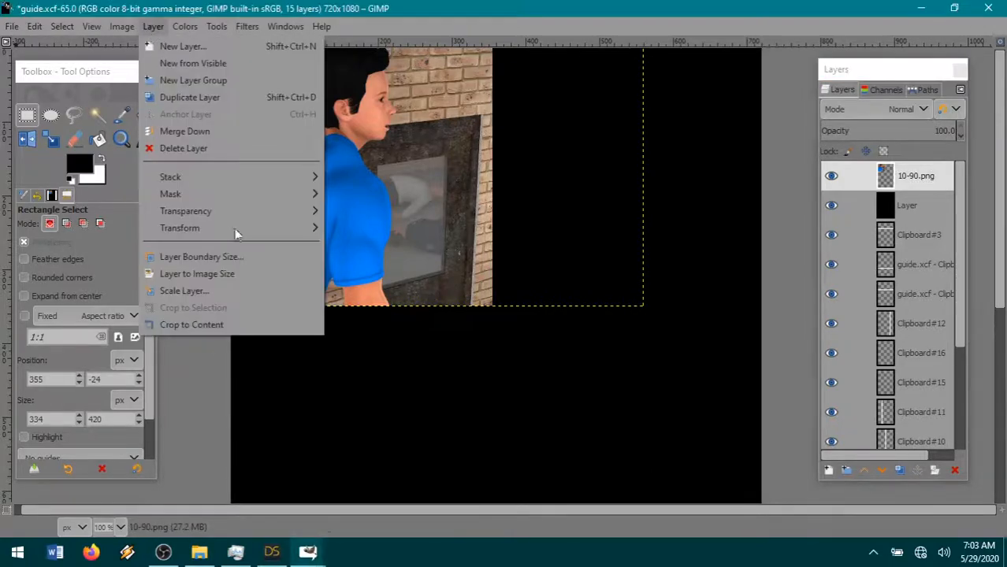
{"action": "left_click", "coordinate": [253, 273]}
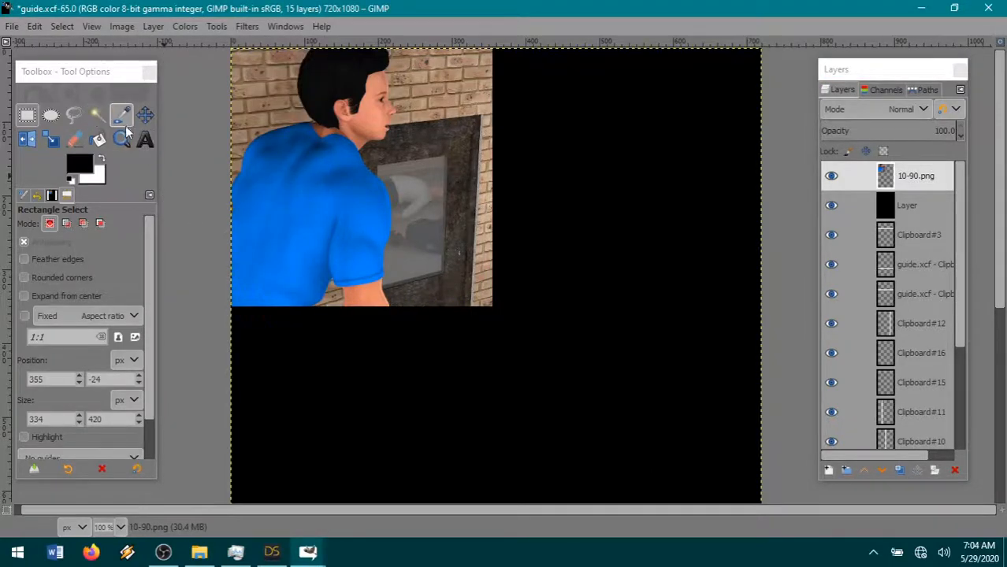
- Fuzzy-select the transparent area around the picture on 10-90.png and cut that area out of the black layer
{"action": "left_click", "coordinate": [97, 115]}
{"action": "left_click", "coordinate": [579, 245]}
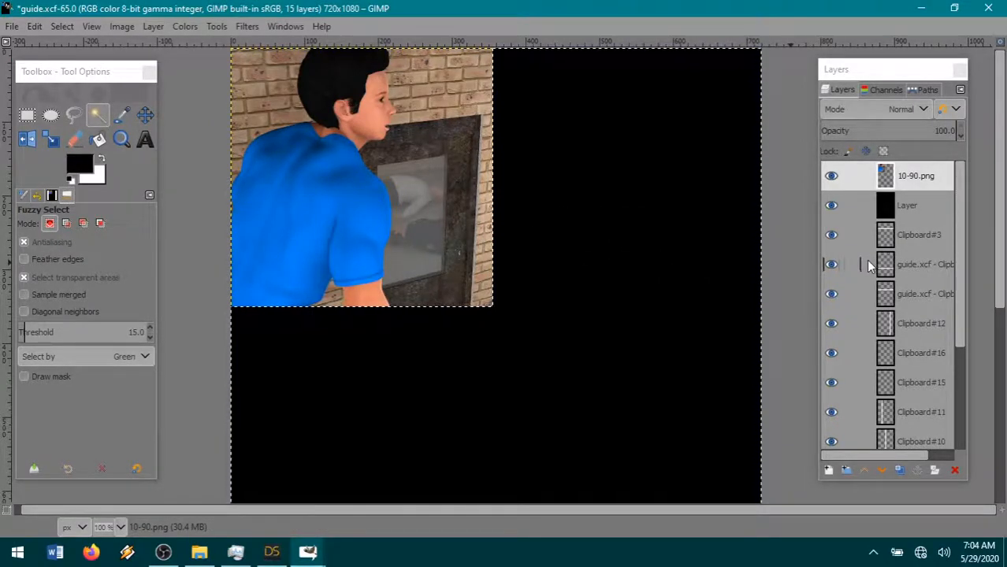
{"action": "left_click", "coordinate": [918, 210]}
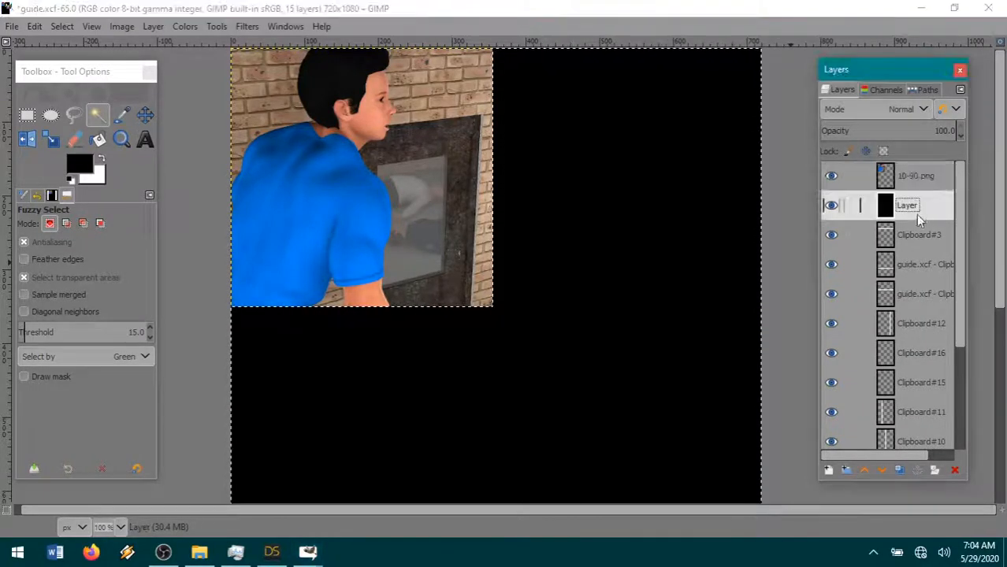
{"action": "left_click", "coordinate": [35, 26]}
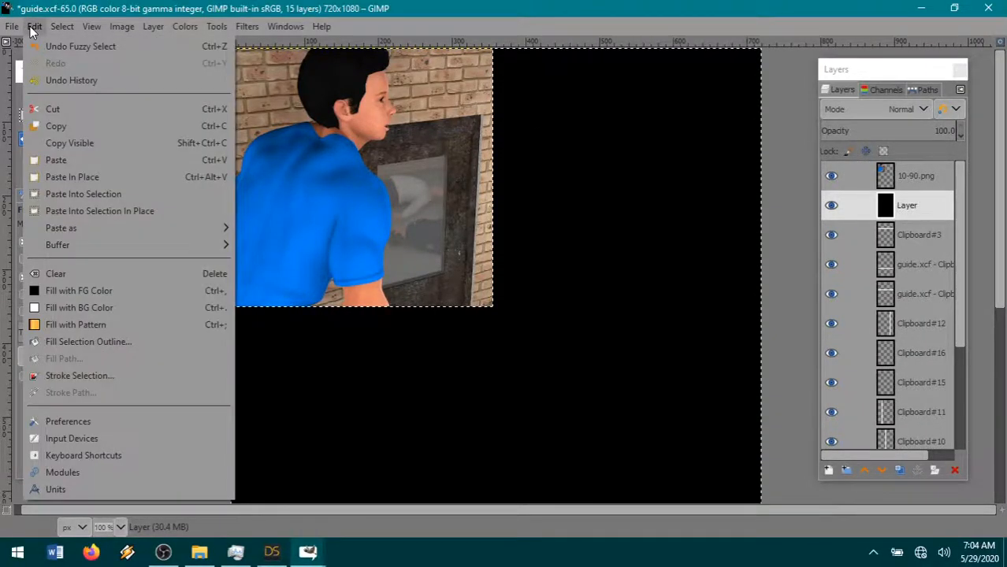
{"action": "left_click", "coordinate": [75, 108]}
- Paste the cut black area as a new layer above 10-90.png and hide the pasted layer
{"action": "double_click", "coordinate": [914, 177]}
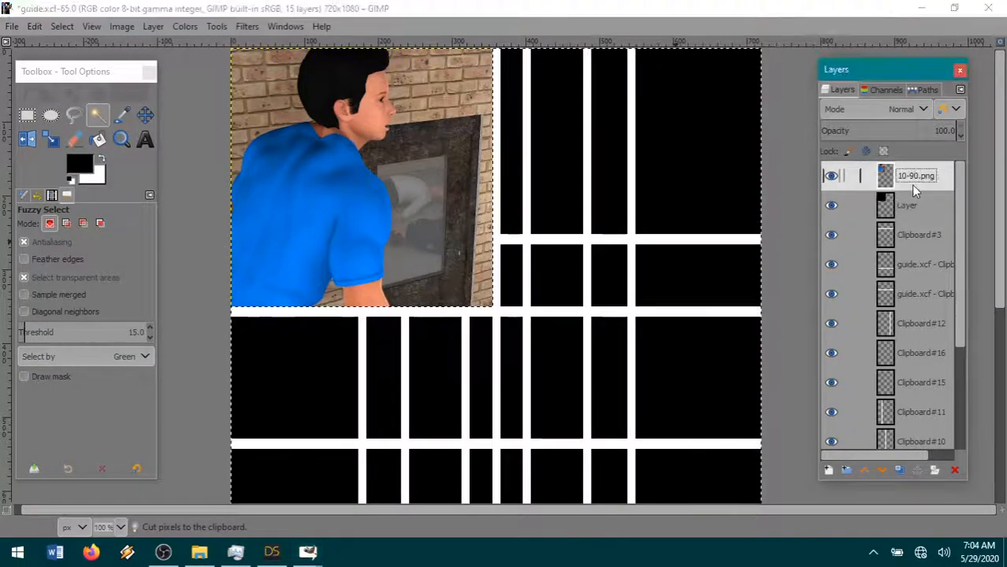
{"action": "left_click", "coordinate": [33, 28]}
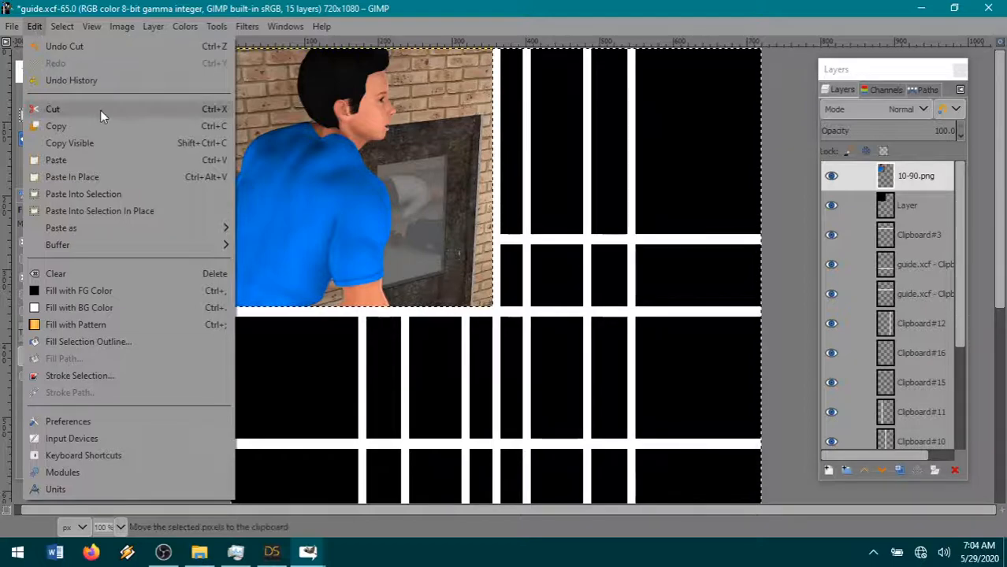
{"action": "mouse_move", "coordinate": [98, 227]}
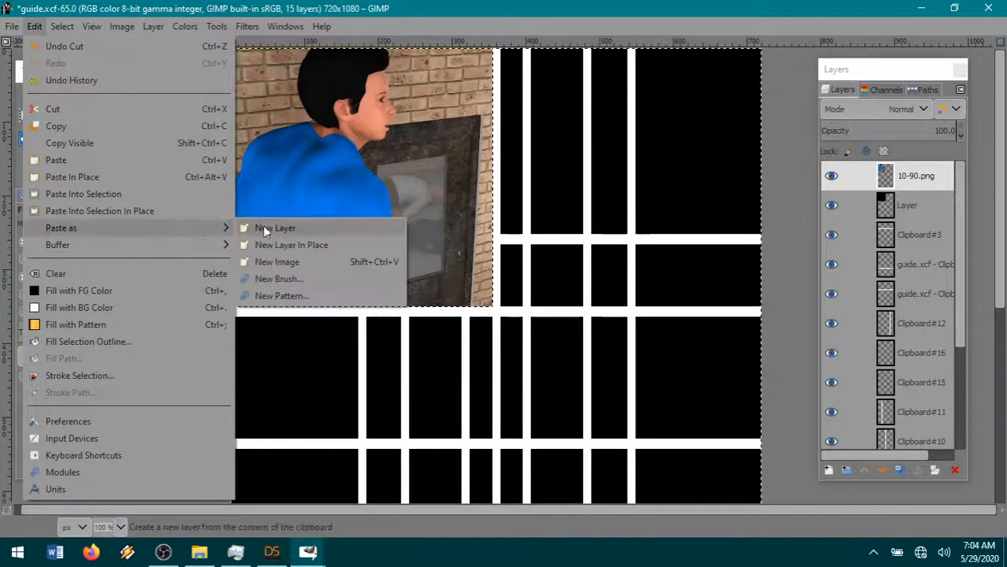
{"action": "left_click", "coordinate": [251, 226]}
{"action": "left_click", "coordinate": [831, 176]}
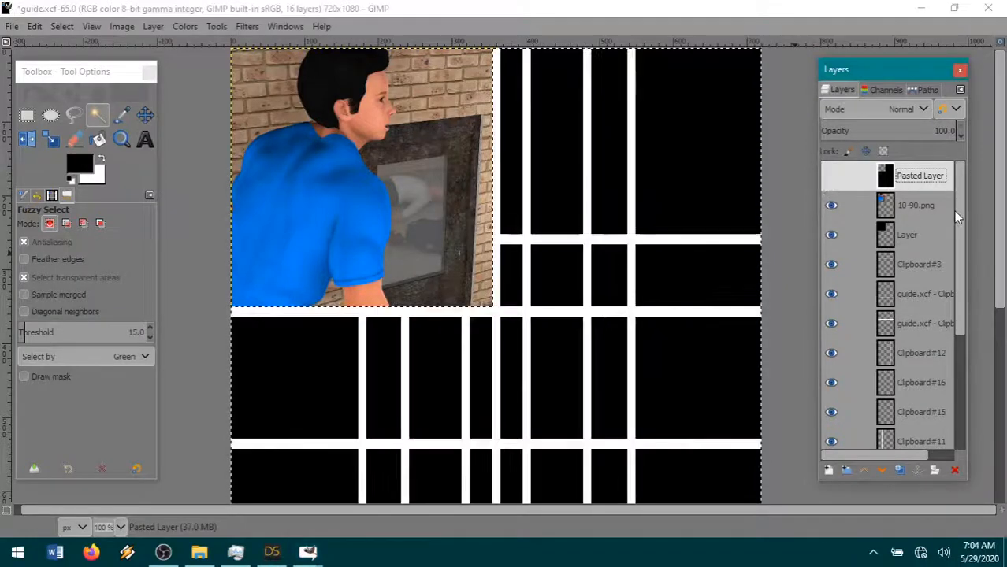
- With the 10-90.png layer active, invert the selection to cover the picture and shrink it
{"action": "left_click", "coordinate": [858, 205]}
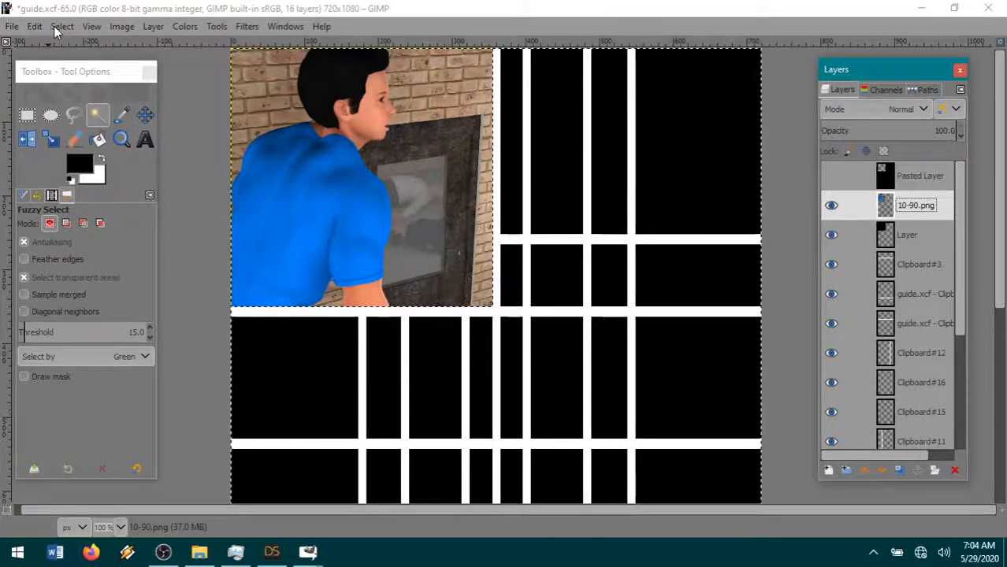
{"action": "left_click", "coordinate": [55, 26]}
{"action": "left_click", "coordinate": [91, 79]}
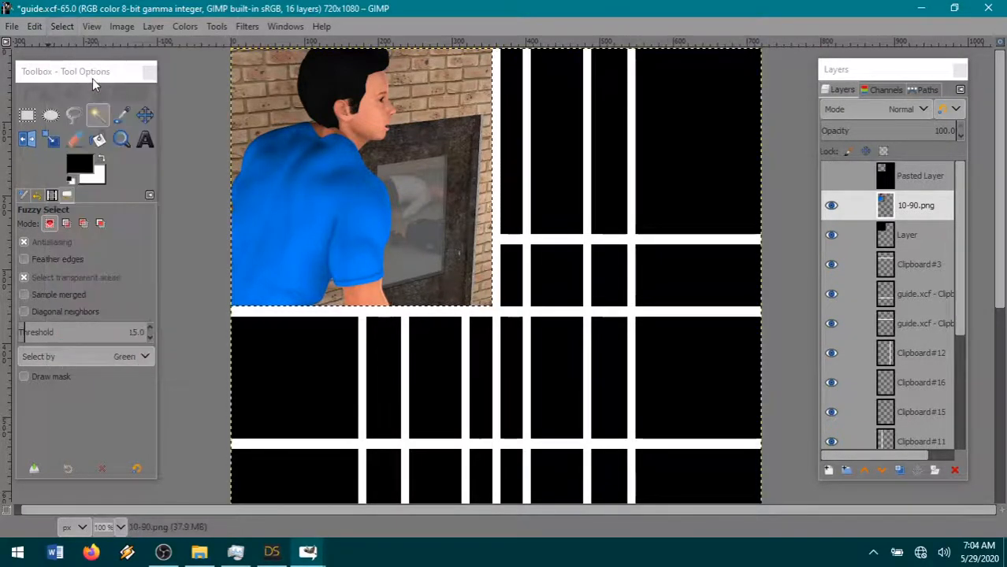
{"action": "left_click", "coordinate": [52, 26]}
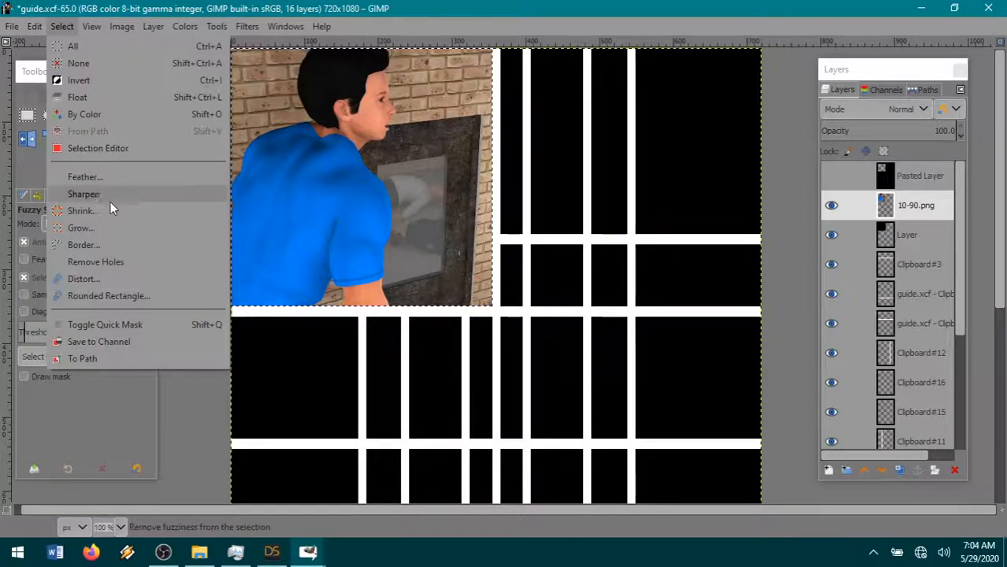
{"action": "left_click", "coordinate": [101, 215]}
{"action": "key", "text": "Return"}
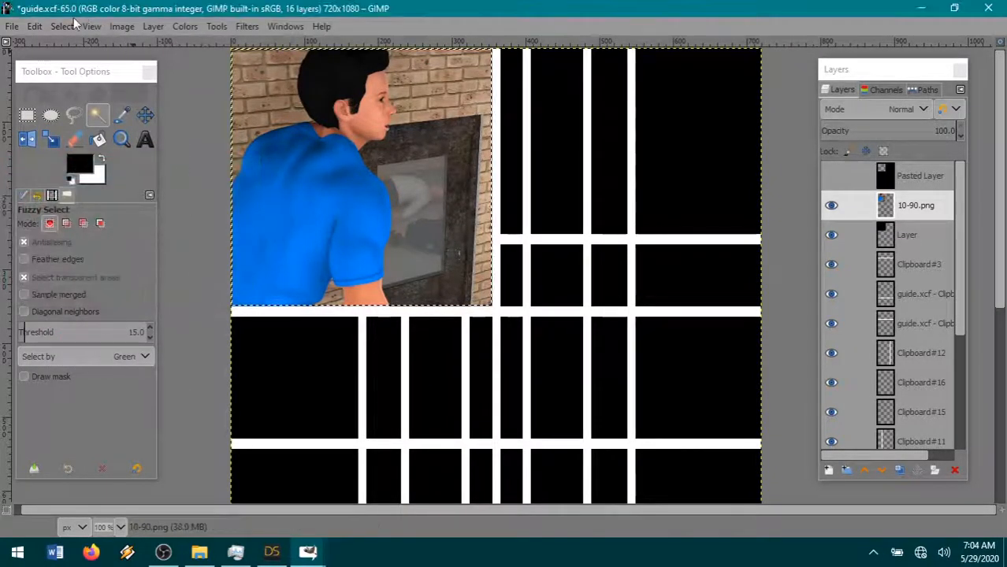
- Invert the shrunken selection and cut the picture's outer edge from the 10-90.png layer
{"action": "left_click", "coordinate": [57, 30]}
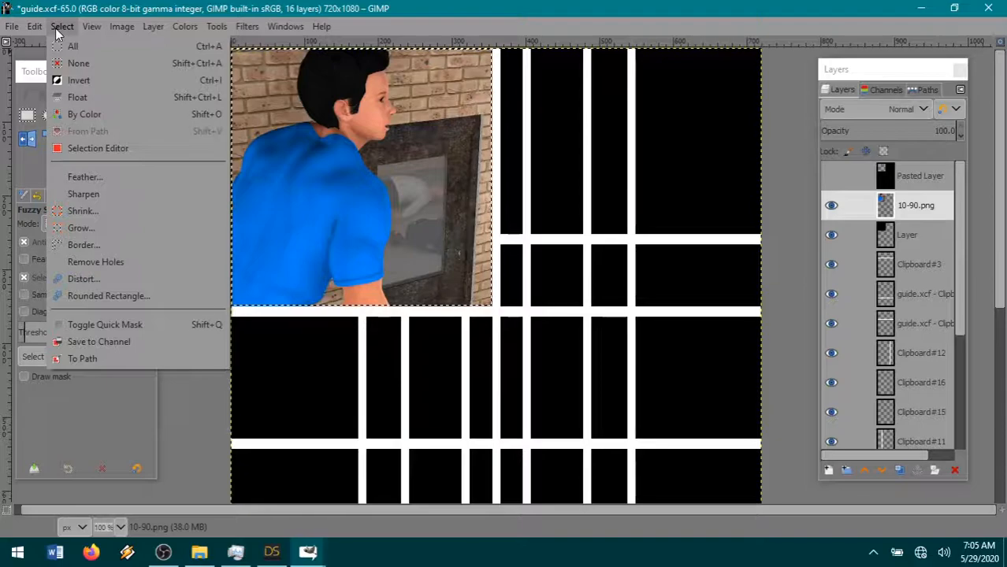
{"action": "left_click", "coordinate": [91, 78]}
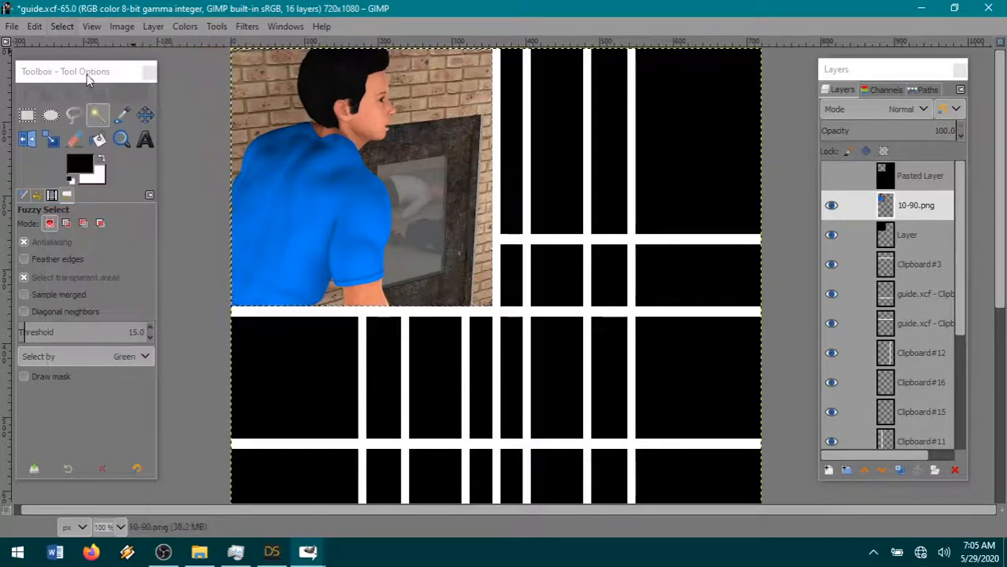
{"action": "left_click", "coordinate": [37, 27]}
{"action": "left_click", "coordinate": [55, 109]}
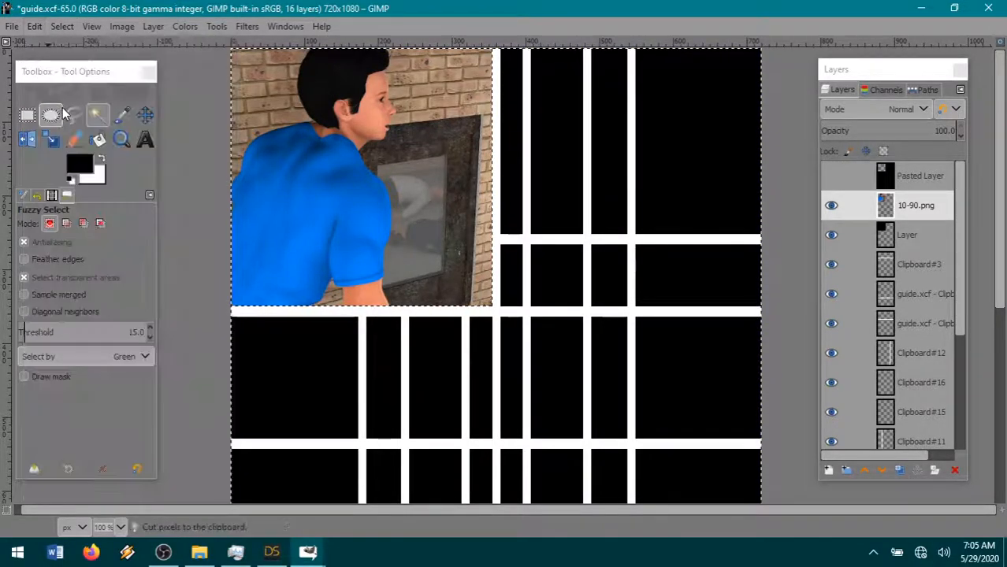
- Clear the selection and merge the 10-90.png layer down into the black layer beneath it
{"action": "left_click", "coordinate": [62, 27]}
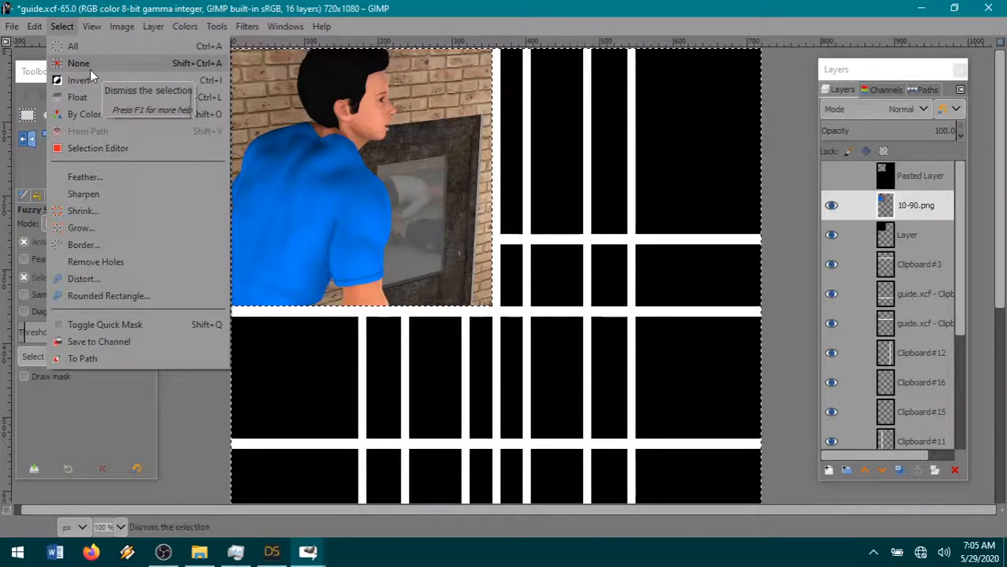
{"action": "left_click", "coordinate": [90, 69]}
{"action": "right_click", "coordinate": [916, 205]}
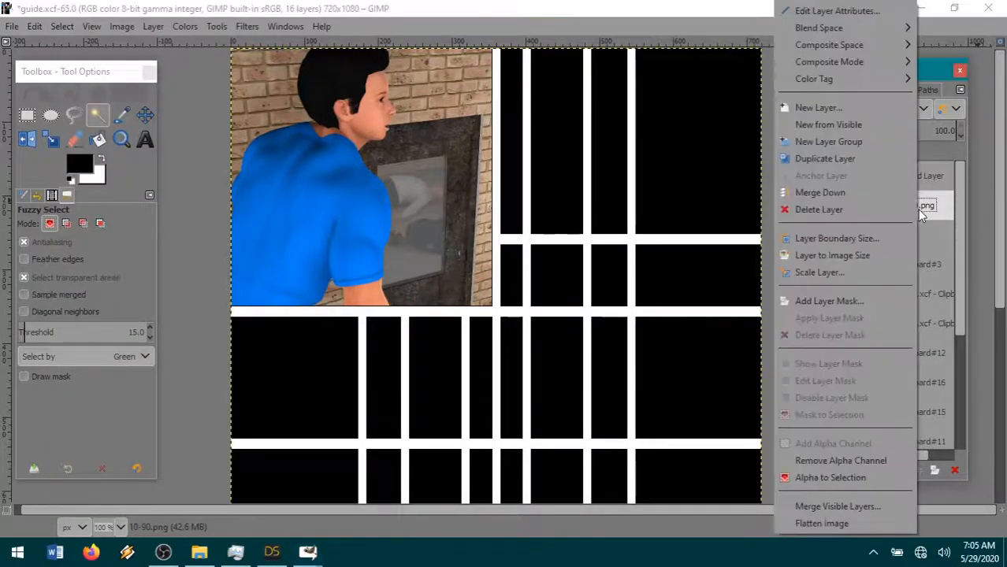
{"action": "left_click", "coordinate": [841, 192]}
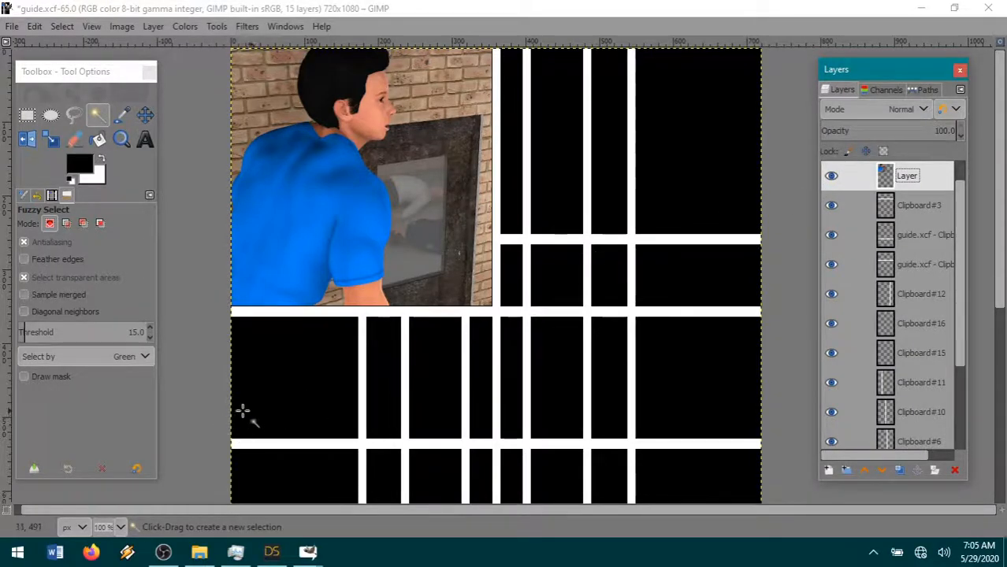
- Copy the speech bubble3 image into guide.xcf as a new layer and move it beside the man's face, overlapping the panel's right edge
{"action": "mouse_move", "coordinate": [317, 555]}
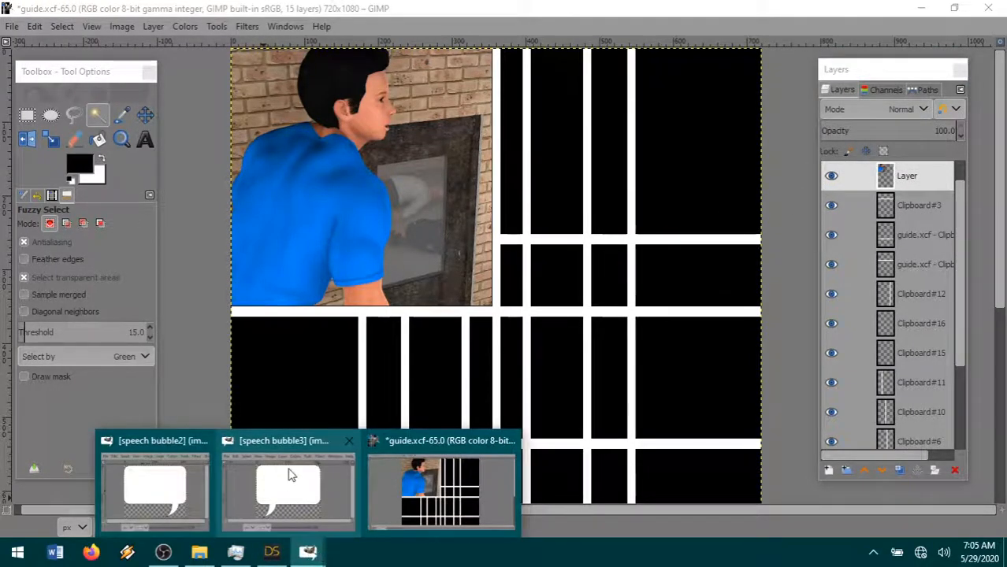
{"action": "mouse_move", "coordinate": [287, 482]}
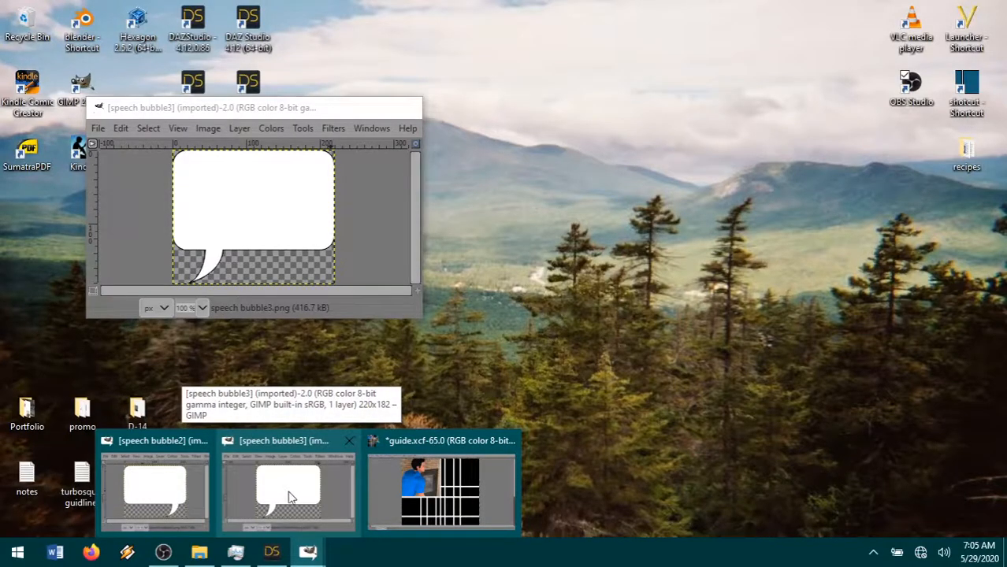
{"action": "left_click", "coordinate": [284, 497]}
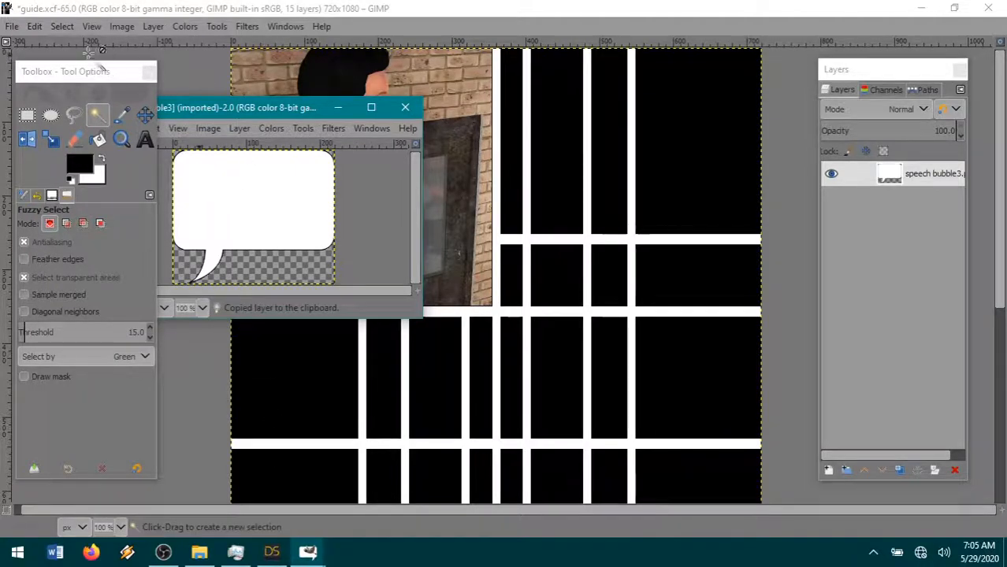
{"action": "left_click", "coordinate": [34, 25]}
{"action": "mouse_move", "coordinate": [53, 223]}
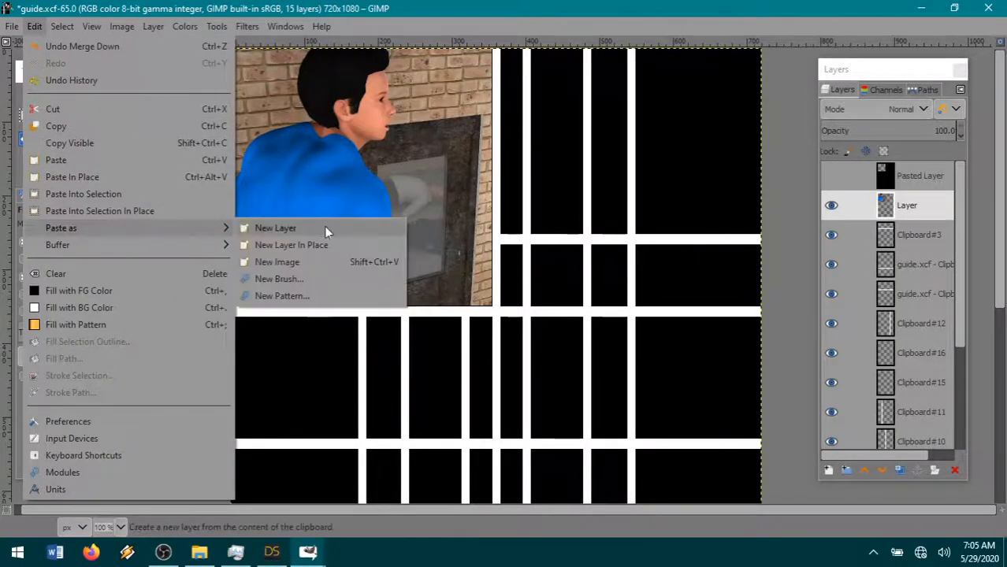
{"action": "left_click", "coordinate": [318, 227]}
{"action": "left_click", "coordinate": [145, 115]}
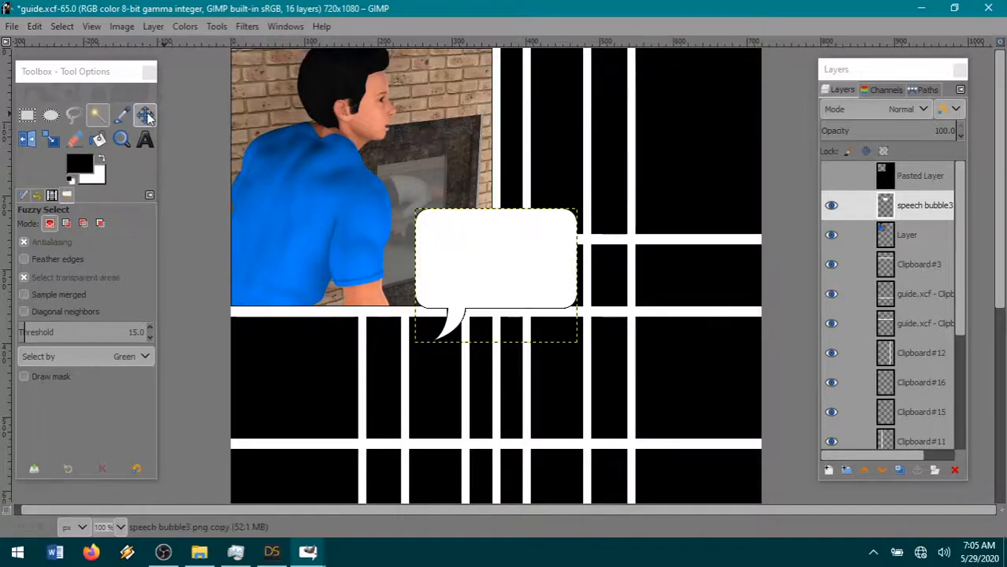
{"action": "left_click_drag", "start_coordinate": [449, 301], "coordinate": [457, 182]}
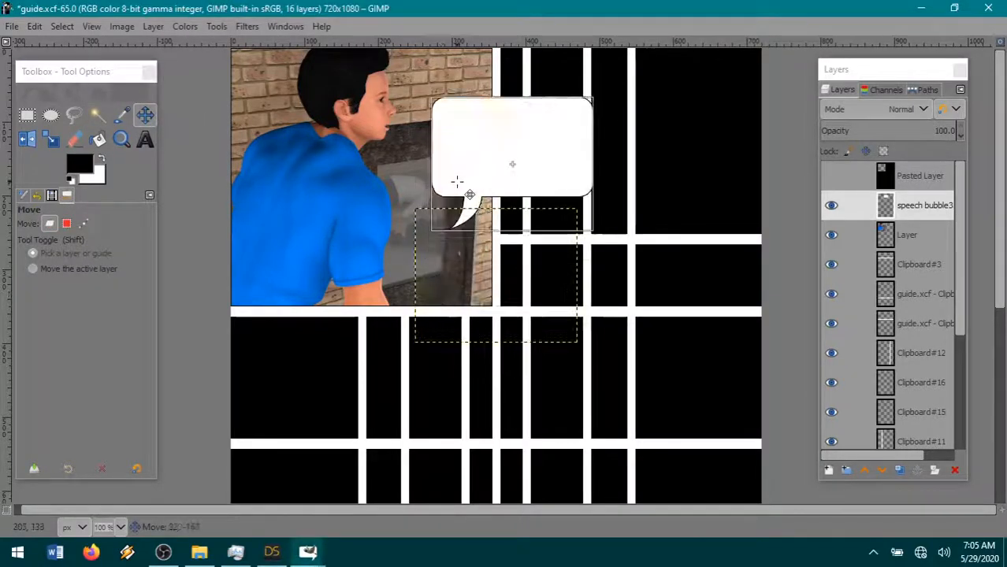
- Add a text box inside the speech bubble reading "THOSE COPS ARE IN HERE!" in 10 px Fanboy Hardcore
{"action": "left_click", "coordinate": [146, 140]}
{"action": "mouse_move", "coordinate": [427, 178]}
{"action": "left_mouse_down"}
{"action": "mouse_move", "coordinate": [574, 149]}
{"action": "mouse_move", "coordinate": [580, 137]}
{"action": "left_mouse_up"}
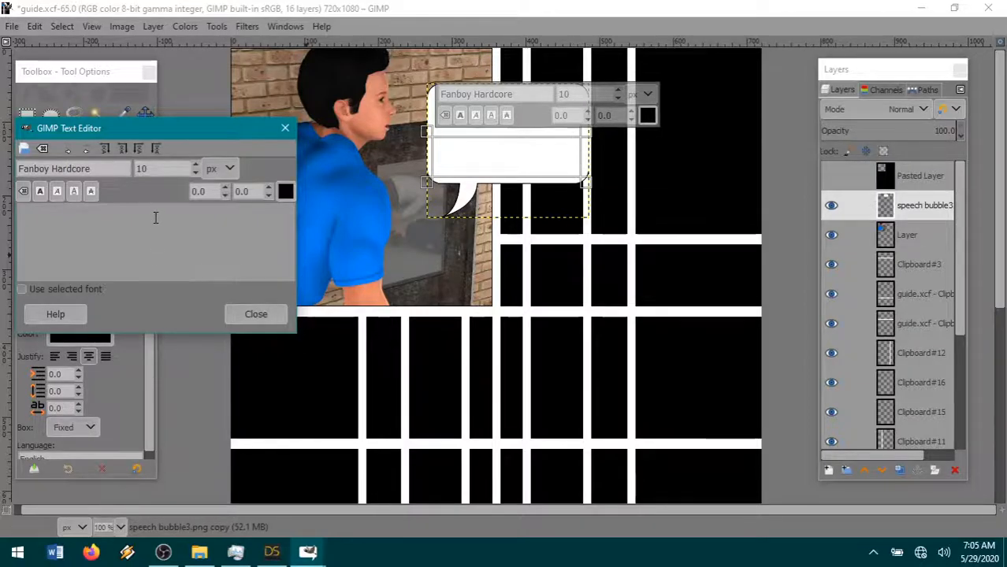
{"action": "type", "text": "THOSE COPS ARE IN HERE!"}
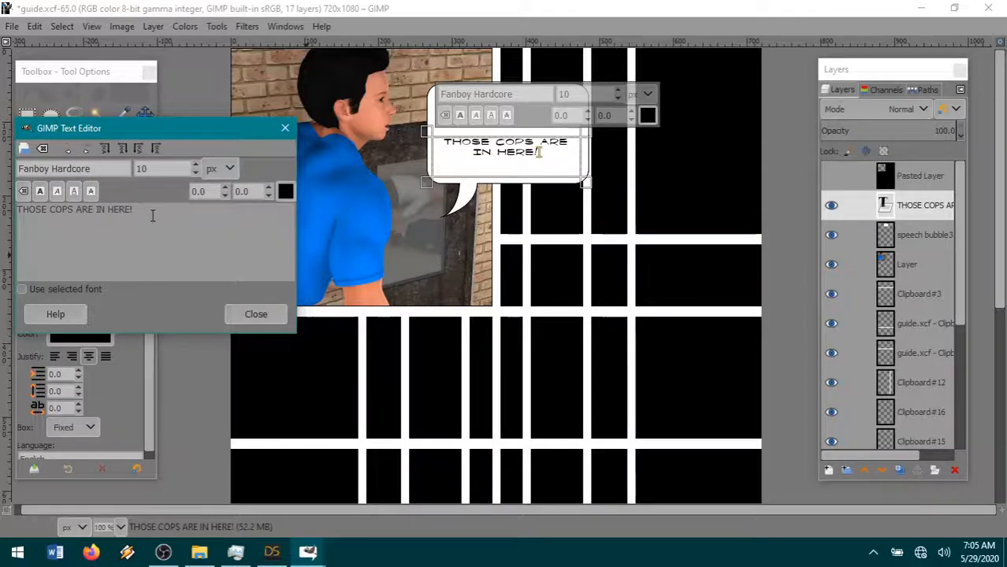
- Make the bubble text bold and narrow its text box so the wording wraps as "THOSE COPS" over "ARE IN HERE!"
{"action": "left_click_drag", "start_coordinate": [142, 209], "coordinate": [18, 204]}
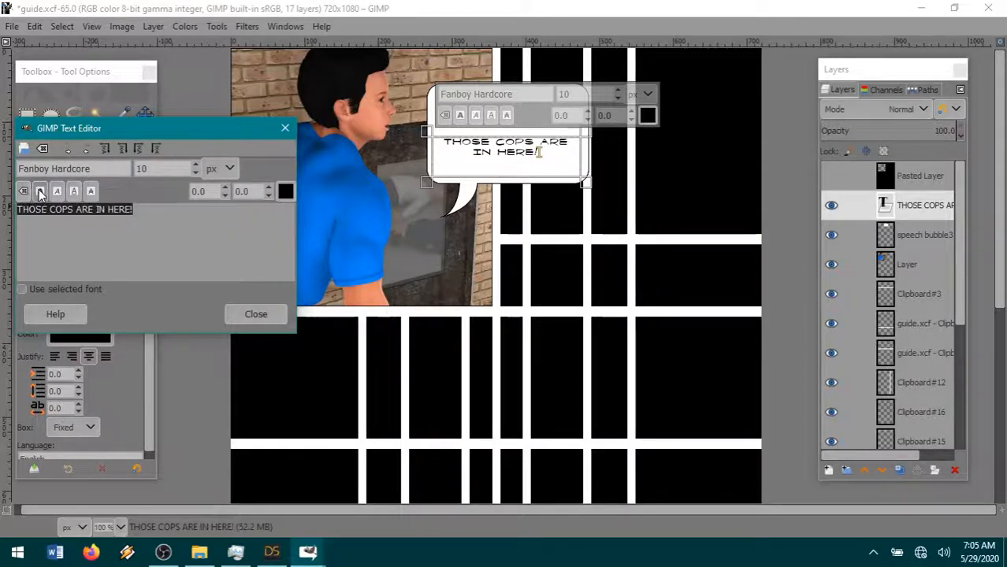
{"action": "left_click", "coordinate": [40, 192]}
{"action": "left_click_drag", "start_coordinate": [600, 173], "coordinate": [560, 172]}
{"action": "left_click_drag", "start_coordinate": [499, 170], "coordinate": [498, 169]}
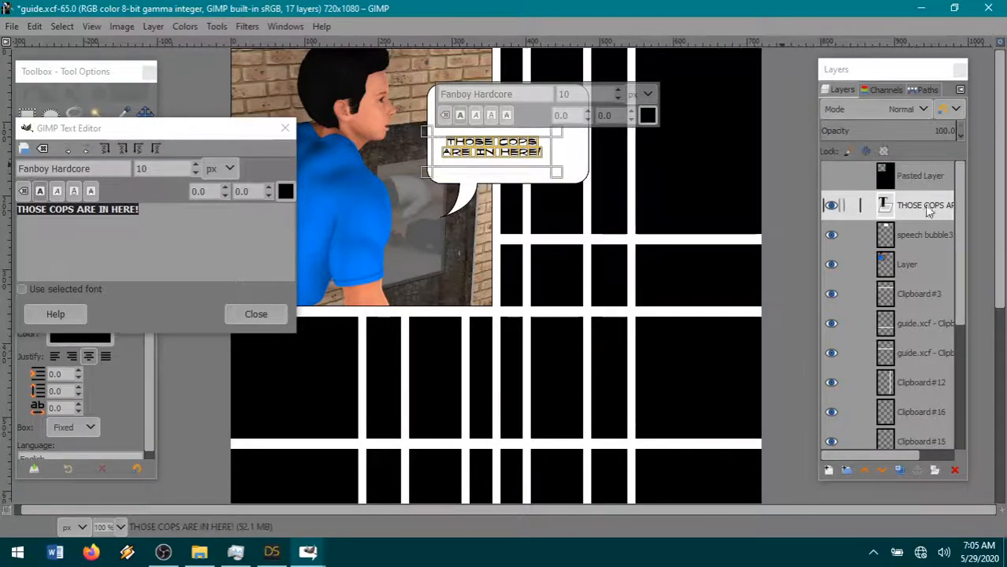
- Place the hidden Pasted Layer below the speech bubble layer and shift the bubble slightly up behind its text
{"action": "left_click_drag", "start_coordinate": [915, 175], "coordinate": [921, 249]}
{"action": "left_click", "coordinate": [921, 205]}
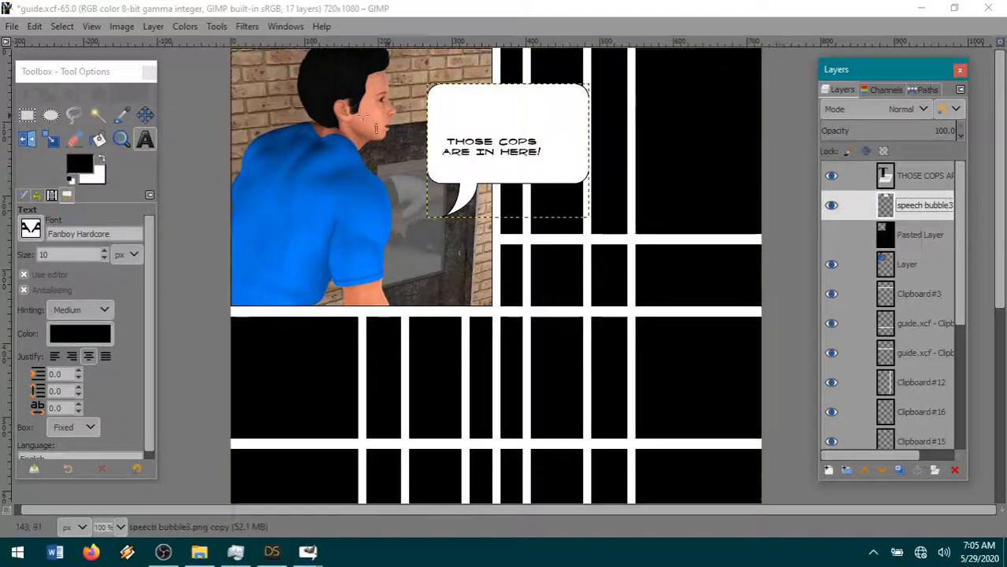
{"action": "left_click", "coordinate": [146, 117]}
{"action": "left_click_drag", "start_coordinate": [468, 173], "coordinate": [476, 157]}
- Select a 152 x 230 px rectangle over the bubble's right part, cut it from the speech bubble layer and clear the selection
{"action": "left_click", "coordinate": [26, 117]}
{"action": "left_click_drag", "start_coordinate": [534, 51], "coordinate": [644, 222]}
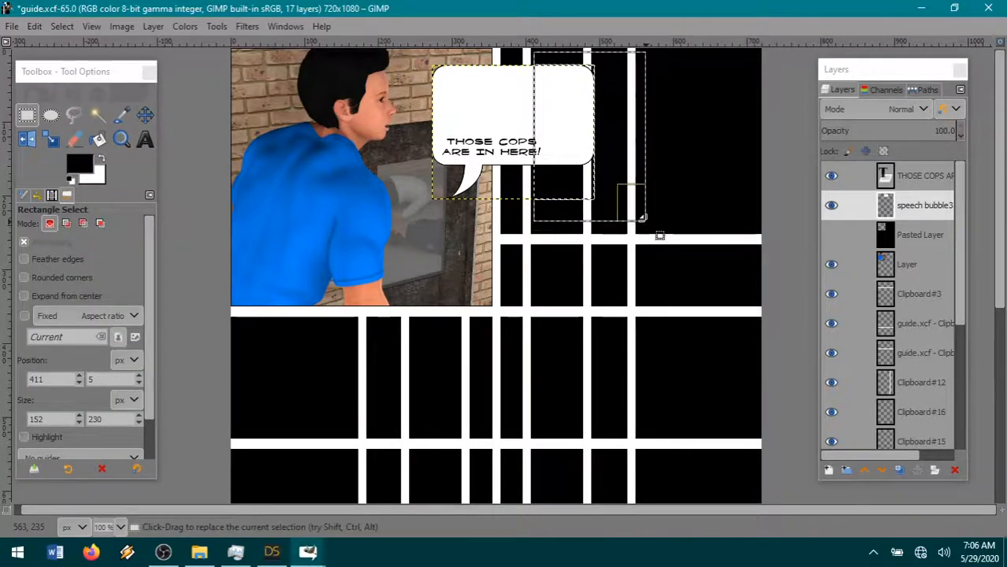
{"action": "left_click", "coordinate": [25, 27]}
{"action": "left_click", "coordinate": [64, 108]}
{"action": "left_click", "coordinate": [72, 25]}
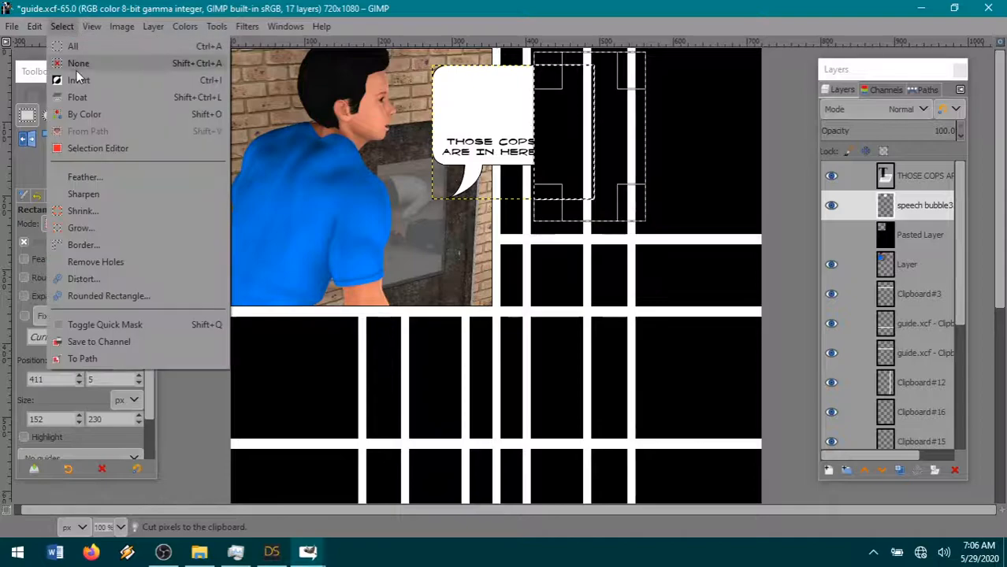
{"action": "left_click", "coordinate": [76, 67]}
- Paste the cut right part of the bubble as a new layer
{"action": "left_click", "coordinate": [60, 28]}
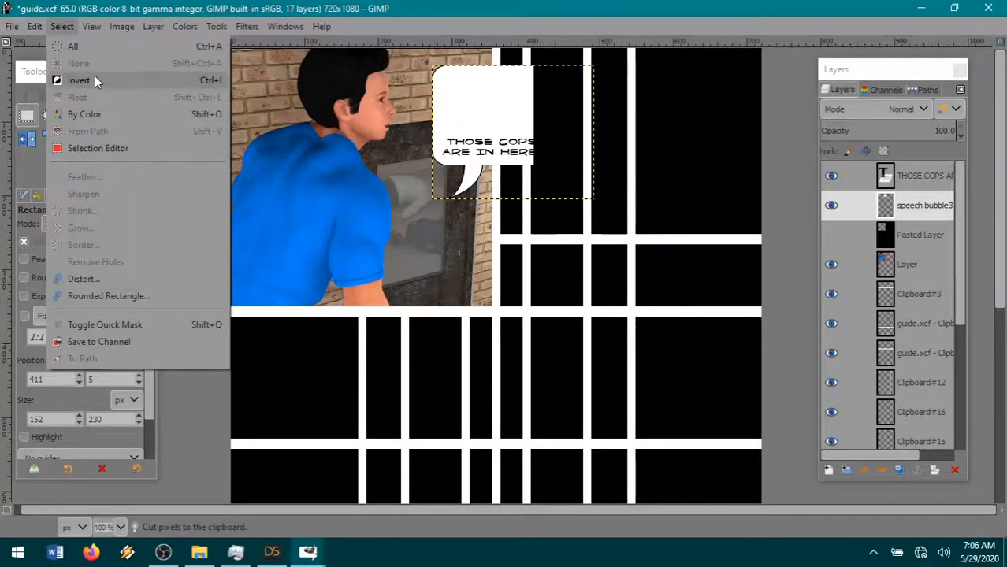
{"action": "mouse_move", "coordinate": [31, 26]}
{"action": "mouse_move", "coordinate": [180, 230]}
{"action": "left_click", "coordinate": [275, 227]}
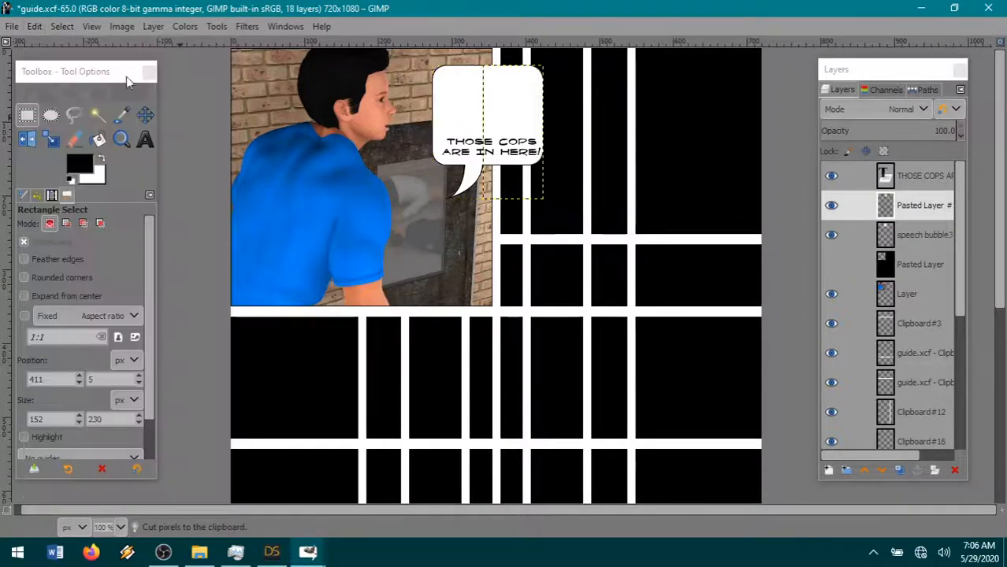
- Fit the pasted right part against the bubble just past the end of the text and merge it down into the speech bubble layer
{"action": "left_click", "coordinate": [144, 115]}
{"action": "left_click_drag", "start_coordinate": [522, 118], "coordinate": [535, 118]}
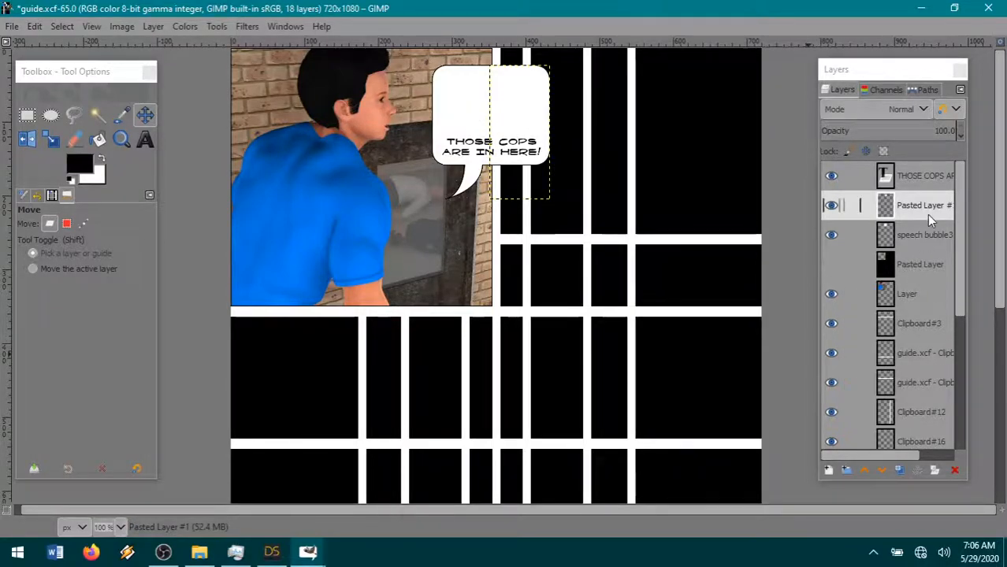
{"action": "right_click", "coordinate": [906, 206]}
{"action": "left_click", "coordinate": [829, 192]}
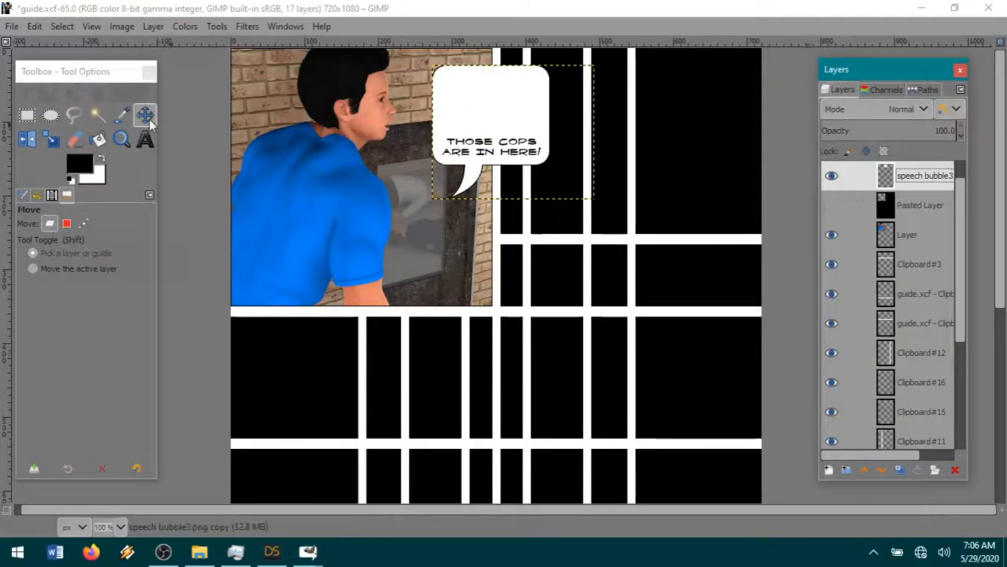
- Select a 279 x 73 px band across the bubble's empty middle and cut it from the speech bubble layer
{"action": "left_click", "coordinate": [27, 117]}
{"action": "left_click_drag", "start_coordinate": [420, 143], "coordinate": [627, 89]}
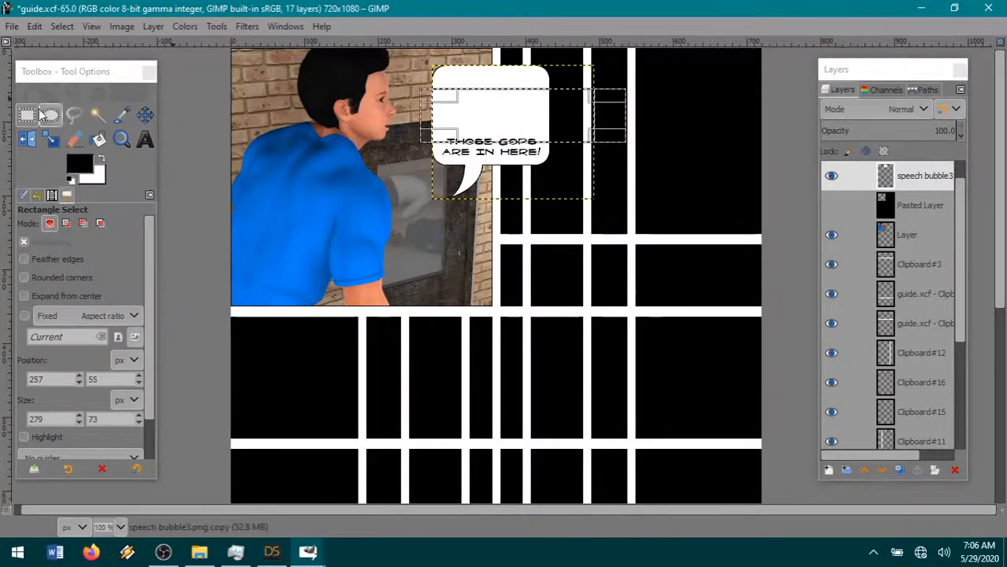
{"action": "left_click", "coordinate": [34, 26]}
{"action": "left_click", "coordinate": [52, 109]}
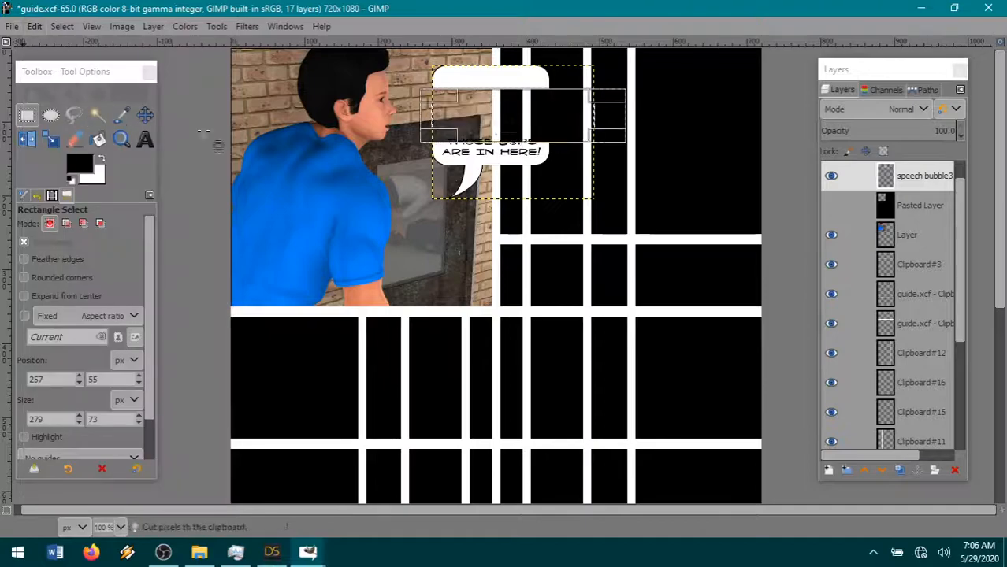
- Extend the selection upward to 279 x 111 px over the bubble's remaining top, cut that top off and clear the selection
{"action": "left_click_drag", "start_coordinate": [505, 89], "coordinate": [489, 73]}
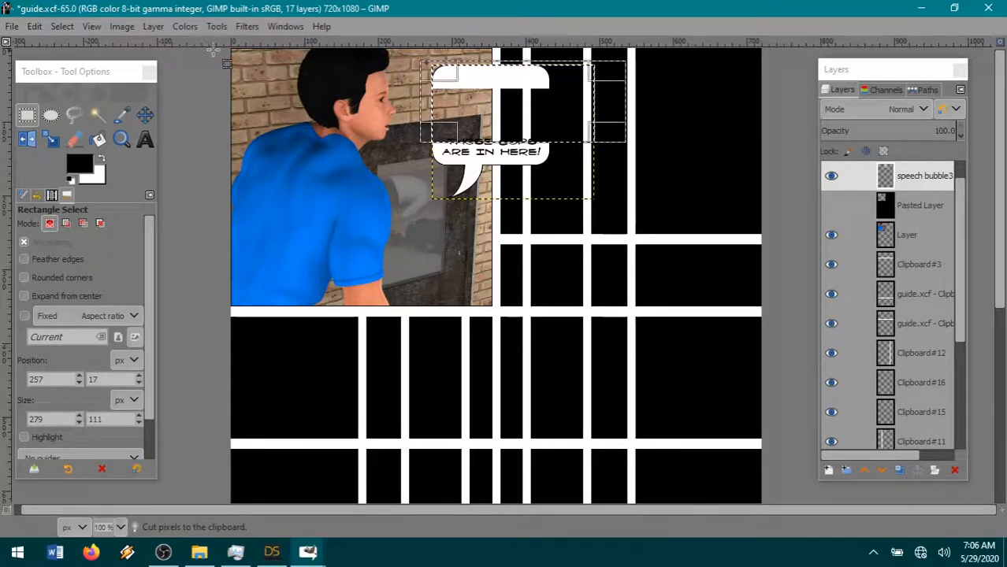
{"action": "left_click", "coordinate": [36, 26]}
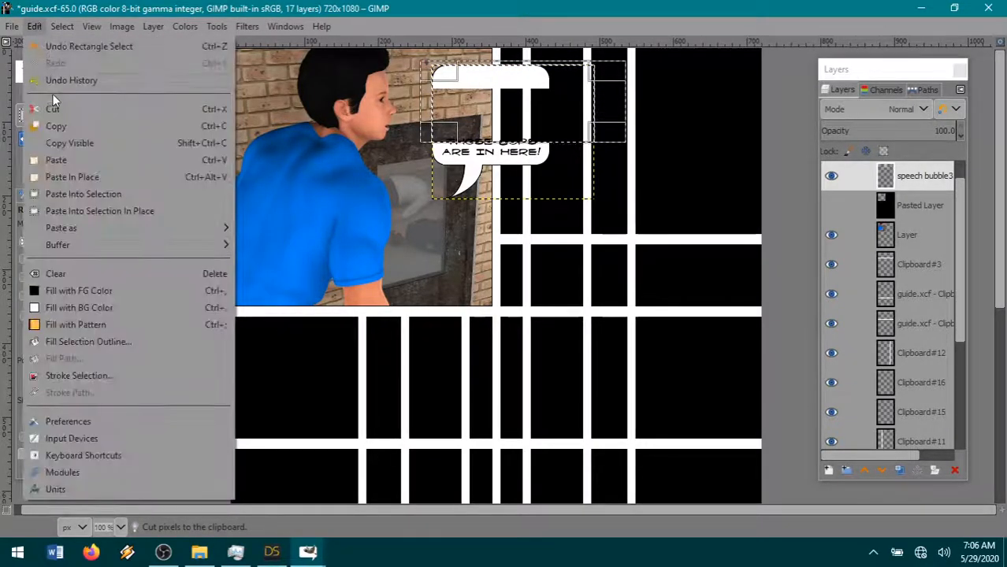
{"action": "left_click", "coordinate": [52, 109]}
{"action": "left_click", "coordinate": [63, 26]}
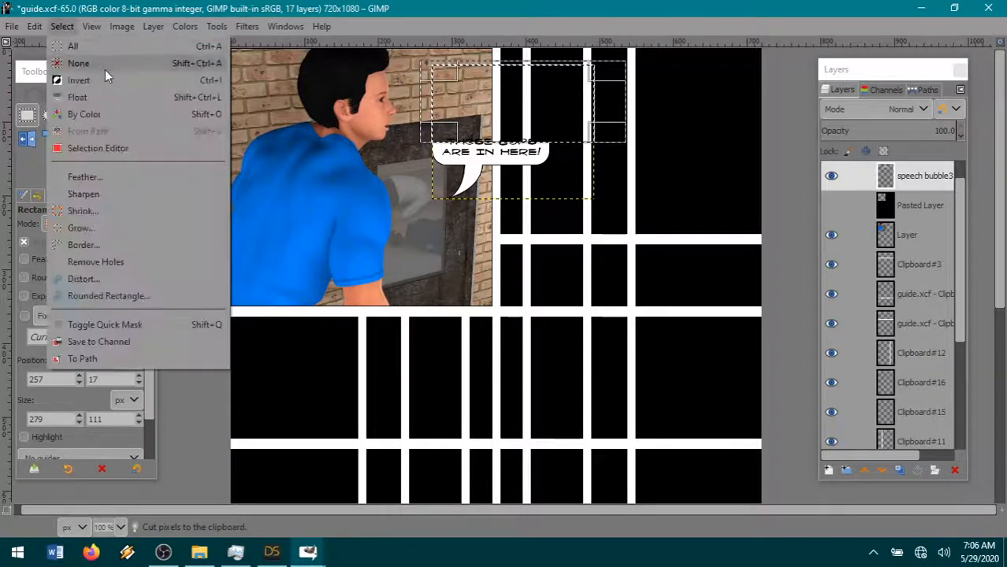
{"action": "left_click", "coordinate": [103, 66]}
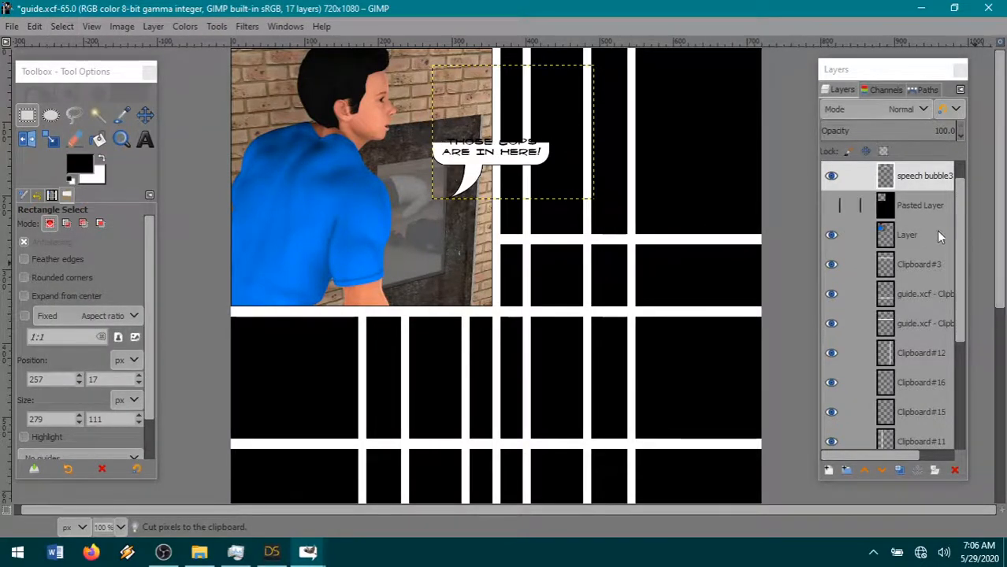
{"action": "scroll", "coordinate": [945, 227], "scroll_direction": "up", "scroll_amount": 1}
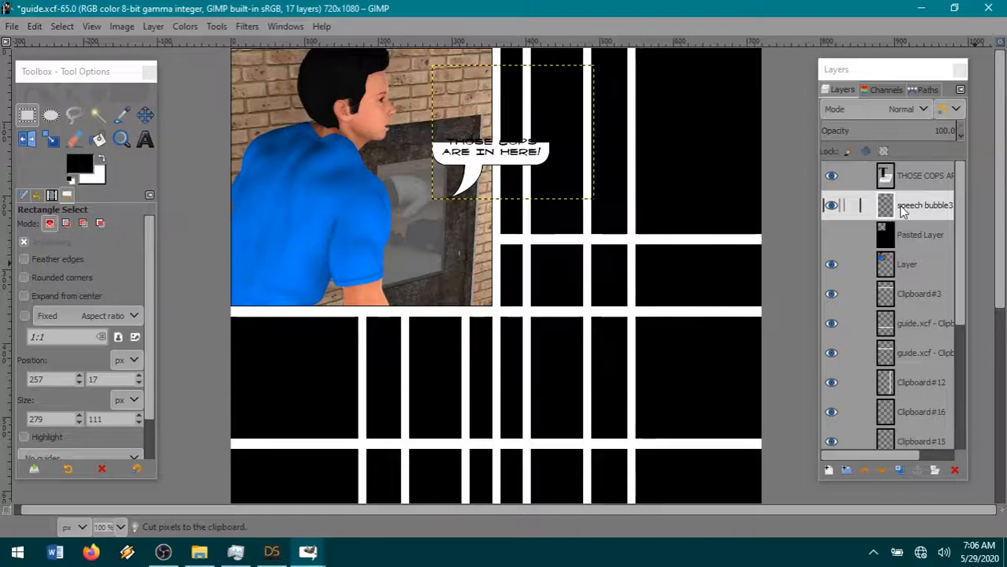
{"action": "left_click_drag", "start_coordinate": [925, 238], "coordinate": [473, 130]}
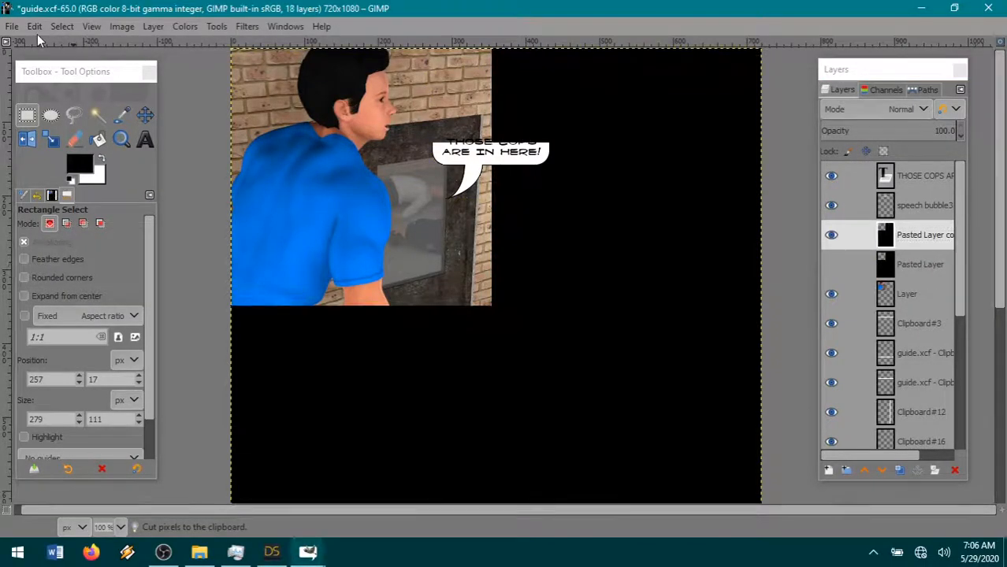
{"action": "left_click", "coordinate": [31, 26]}
{"action": "left_click", "coordinate": [49, 42]}
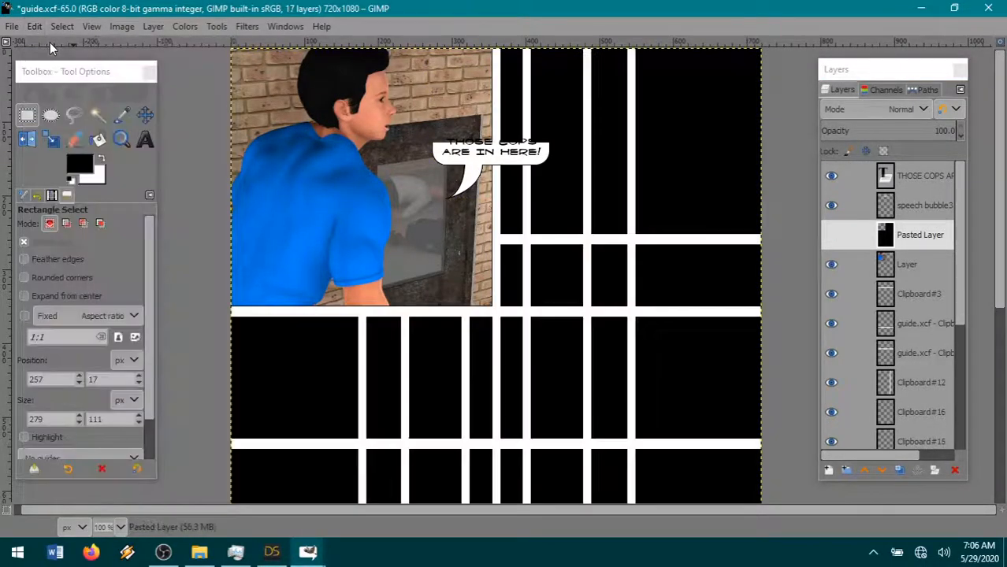
- Paste the cut bubble top as a new layer above the hidden Pasted Layer and move it up behind the bubble's lower part
{"action": "left_click", "coordinate": [34, 26]}
{"action": "mouse_move", "coordinate": [87, 228]}
{"action": "left_click", "coordinate": [288, 228]}
{"action": "key", "text": "m"}
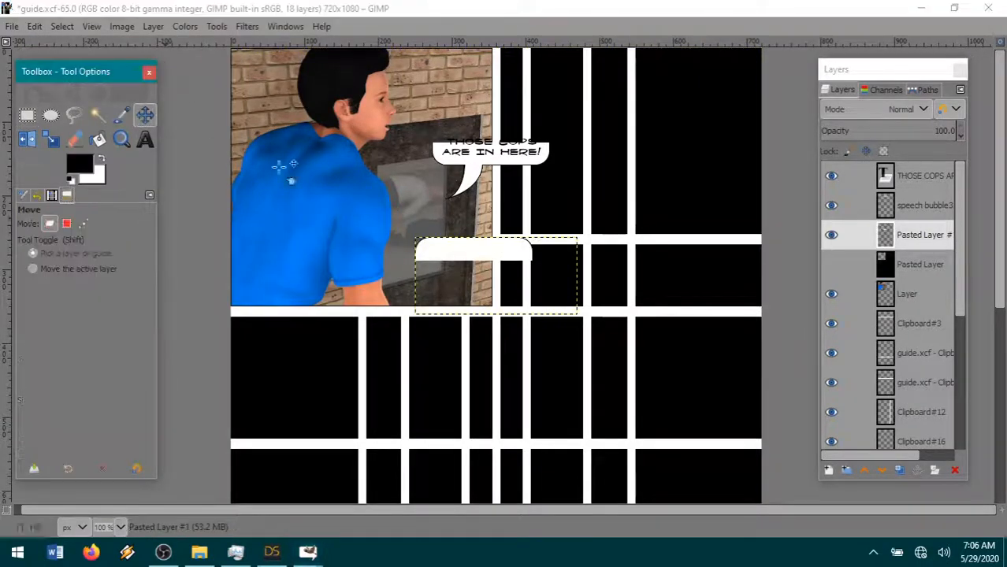
{"action": "left_click_drag", "start_coordinate": [476, 247], "coordinate": [490, 158]}
{"action": "left_click_drag", "start_coordinate": [488, 156], "coordinate": [492, 135]}
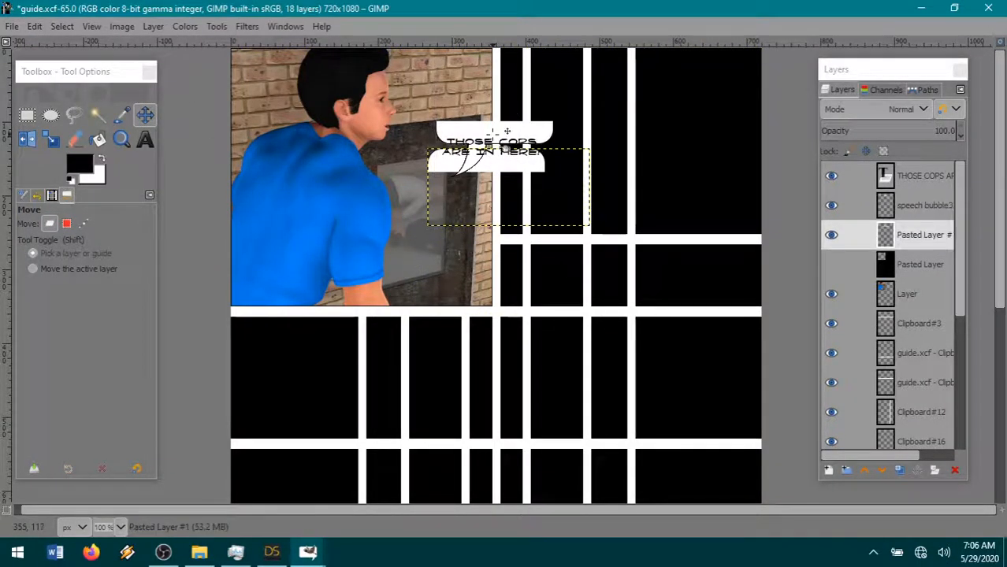
{"action": "key", "text": "ctrl+z"}
- Fit the pasted top onto the bubble's lower part just above the text and merge the speech bubble layer down into it
{"action": "left_click", "coordinate": [922, 205]}
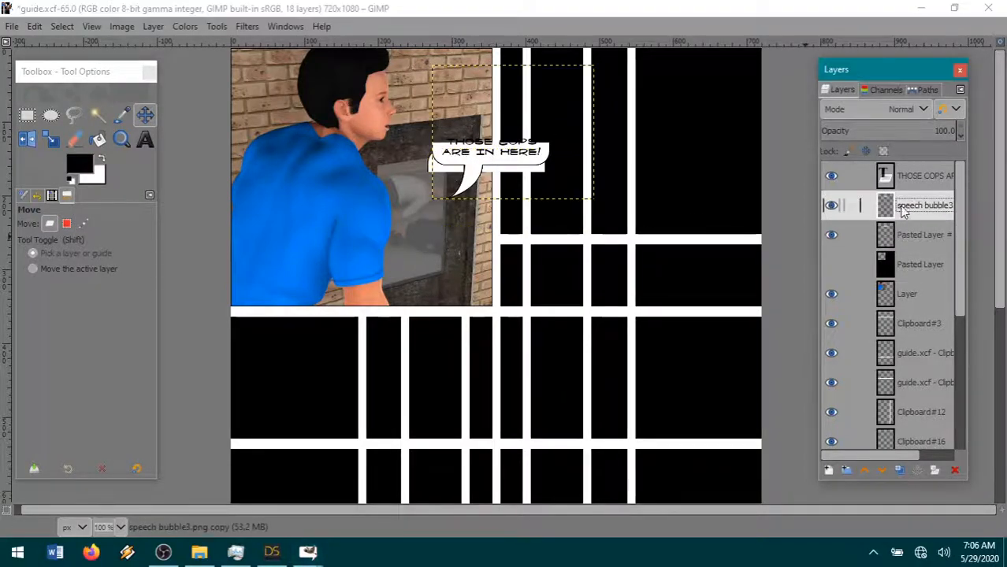
{"action": "mouse_move", "coordinate": [436, 168]}
{"action": "left_mouse_down"}
{"action": "mouse_move", "coordinate": [439, 137]}
{"action": "mouse_move", "coordinate": [440, 148]}
{"action": "left_mouse_up"}
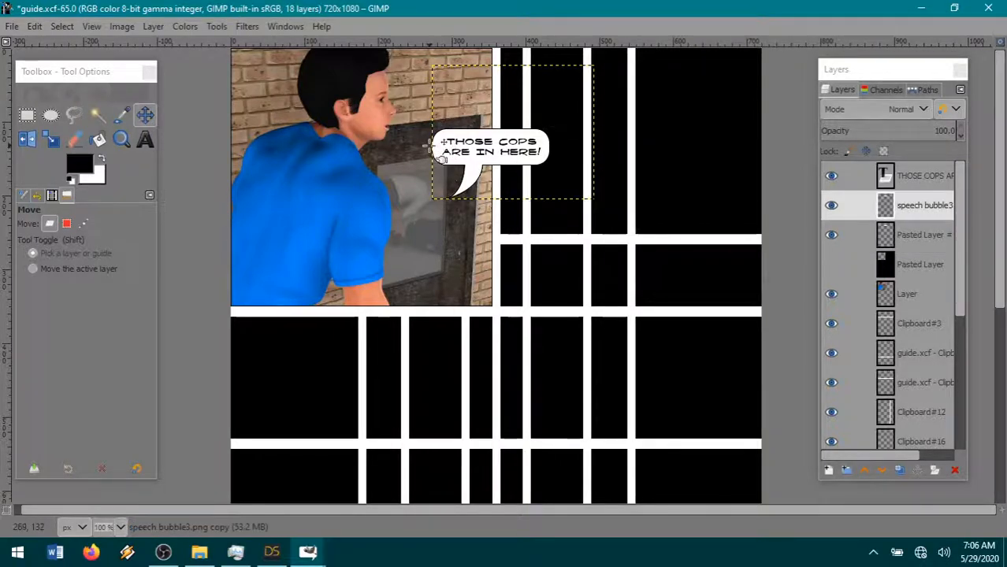
{"action": "right_click", "coordinate": [922, 208]}
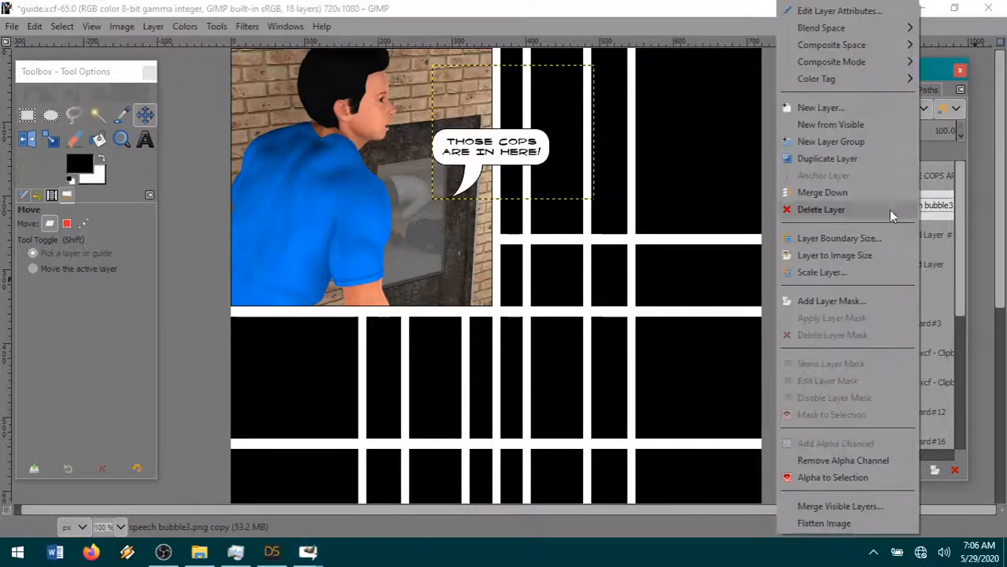
{"action": "left_click", "coordinate": [841, 192]}
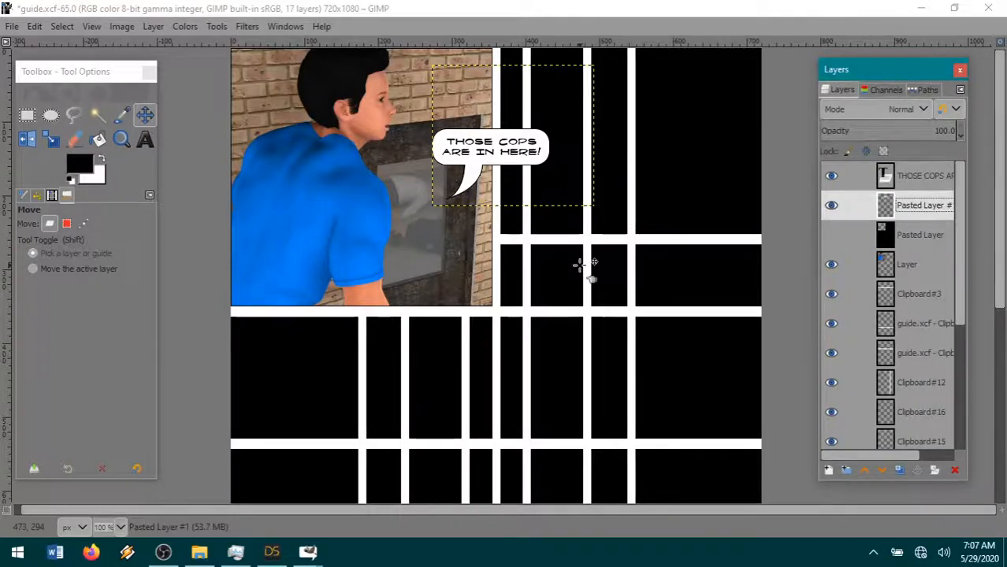
- Move the speech bubble up beside the man's head and place the THOSE COPS ARE IN HERE! text inside it
{"action": "left_click_drag", "start_coordinate": [489, 189], "coordinate": [454, 124]}
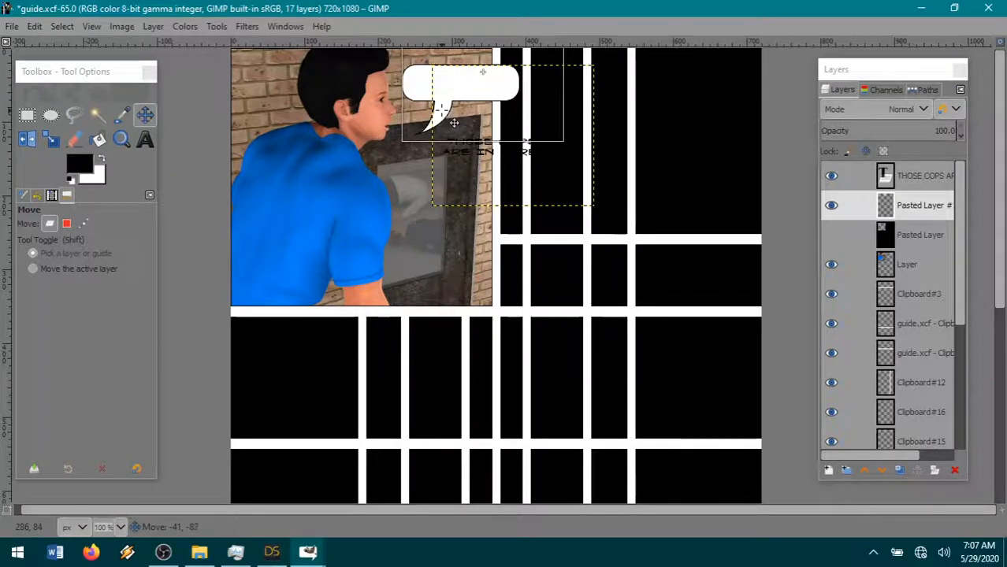
{"action": "left_click", "coordinate": [917, 178]}
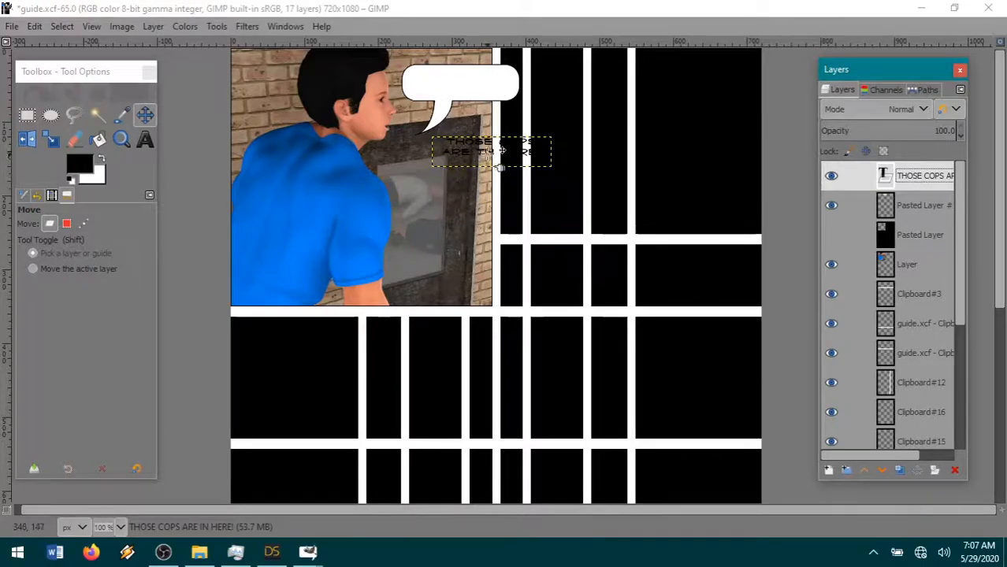
{"action": "left_click_drag", "start_coordinate": [500, 163], "coordinate": [470, 101]}
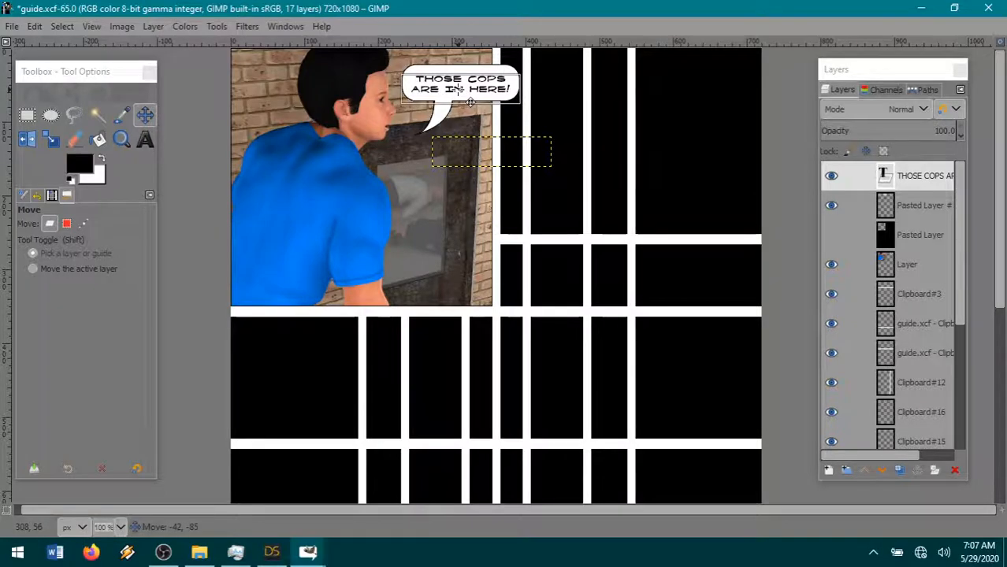
{"action": "key", "text": "Up"}
{"action": "left_click_drag", "start_coordinate": [470, 101], "coordinate": [471, 100]}
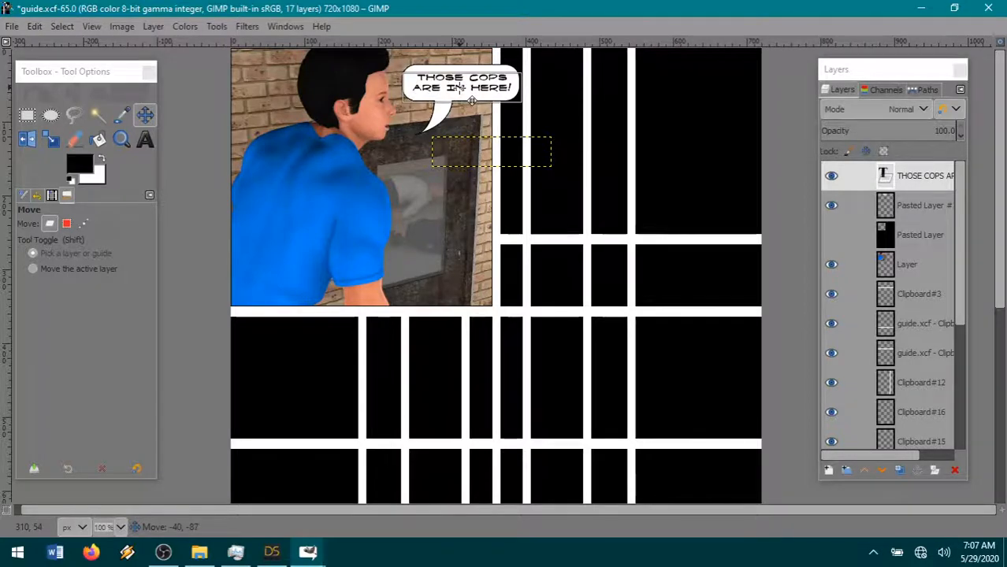
{"action": "left_click_drag", "start_coordinate": [471, 100], "coordinate": [471, 100]}
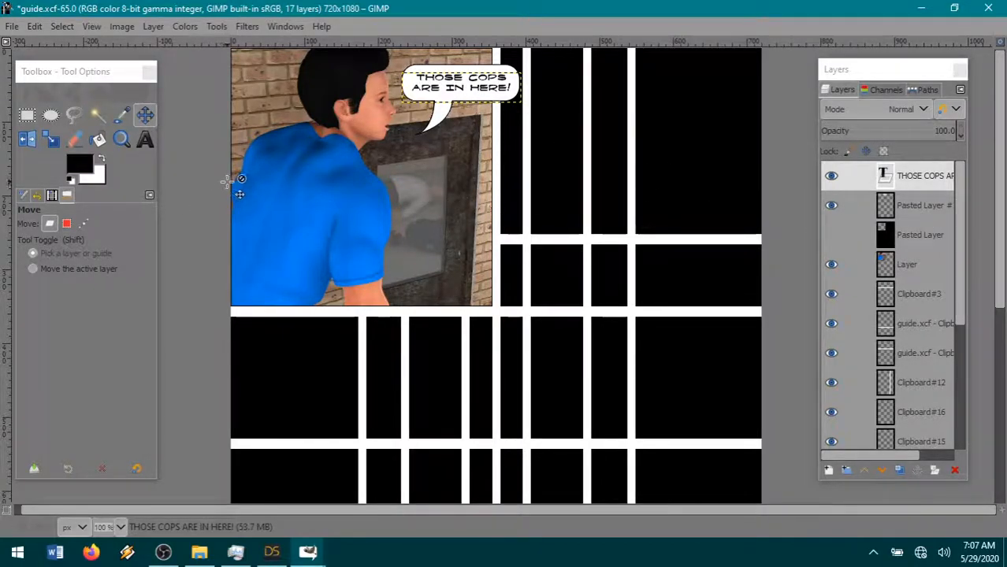
- Nudge the speech bubble layer slightly to centre it around the dialogue text
{"action": "left_click", "coordinate": [918, 207]}
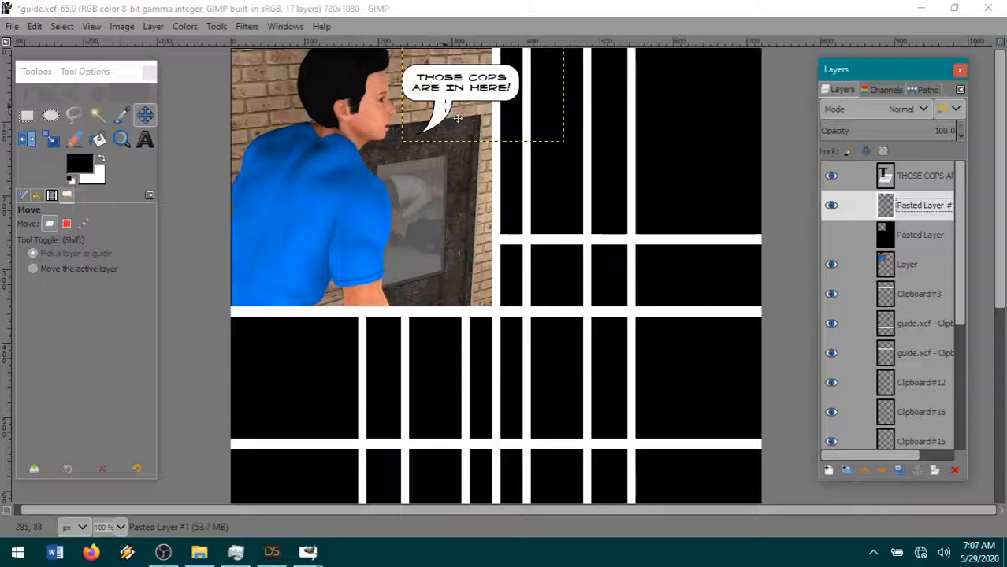
{"action": "left_click_drag", "start_coordinate": [453, 118], "coordinate": [456, 116]}
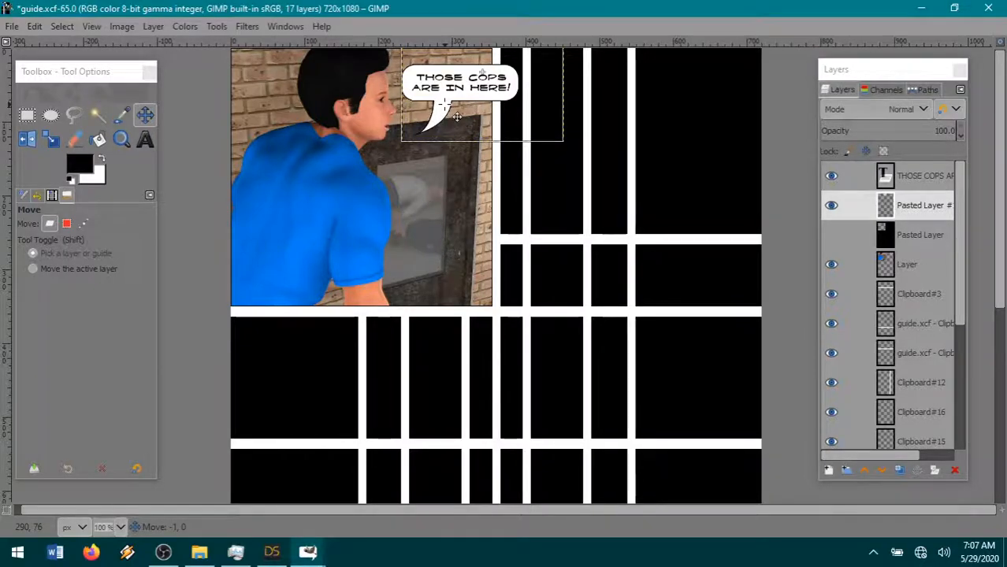
{"action": "left_click_drag", "start_coordinate": [444, 105], "coordinate": [456, 116]}
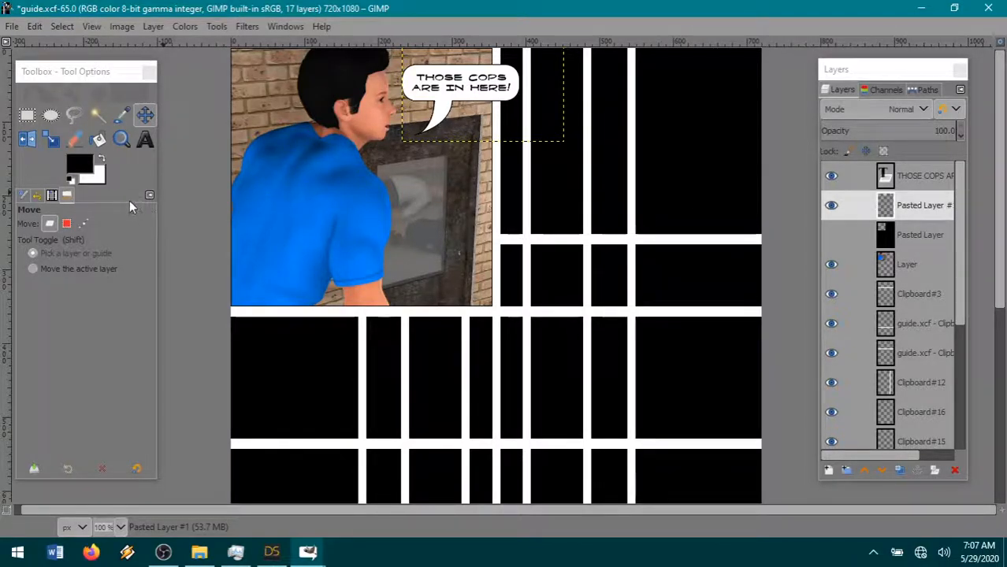
- Switch to DAZ Studio and reframe the camera on the room corner, showing the blue-shirted figure and the figure in the doorway
{"action": "left_click", "coordinate": [272, 553]}
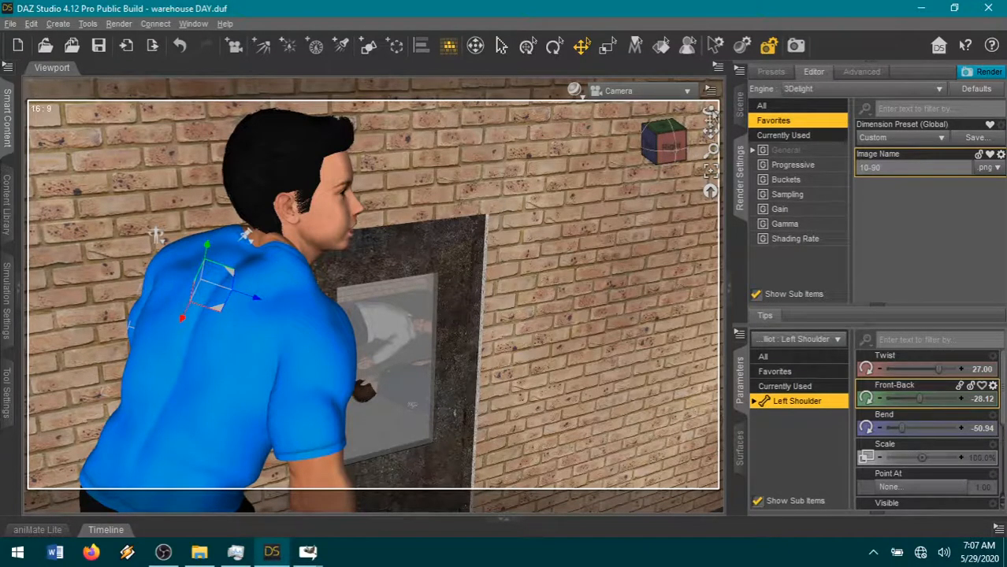
{"action": "left_click_drag", "start_coordinate": [710, 131], "coordinate": [780, 169]}
{"action": "scroll", "coordinate": [645, 264], "scroll_direction": "up", "scroll_amount": 4}
{"action": "scroll", "coordinate": [644, 264], "scroll_direction": "down", "scroll_amount": 1}
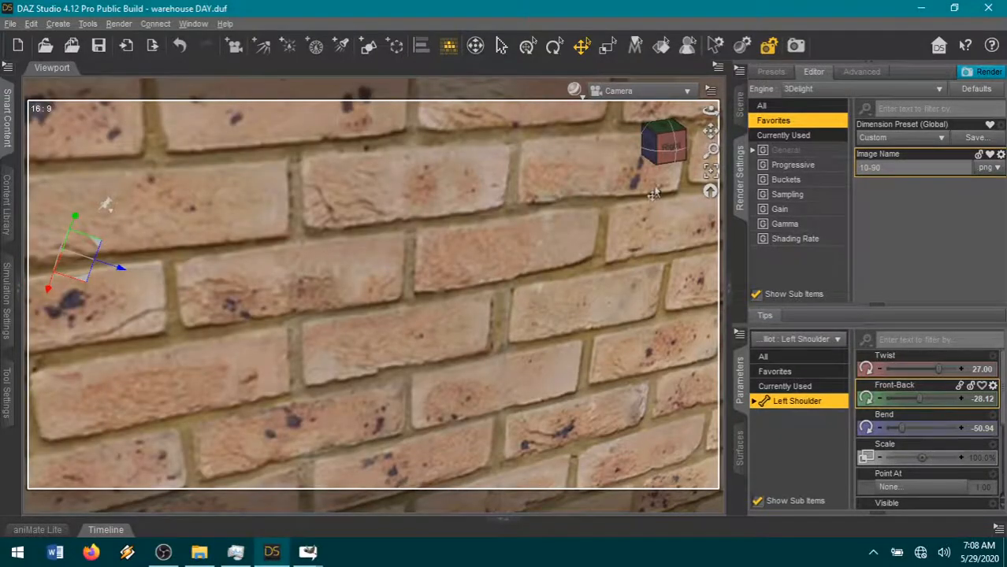
{"action": "left_click", "coordinate": [660, 148]}
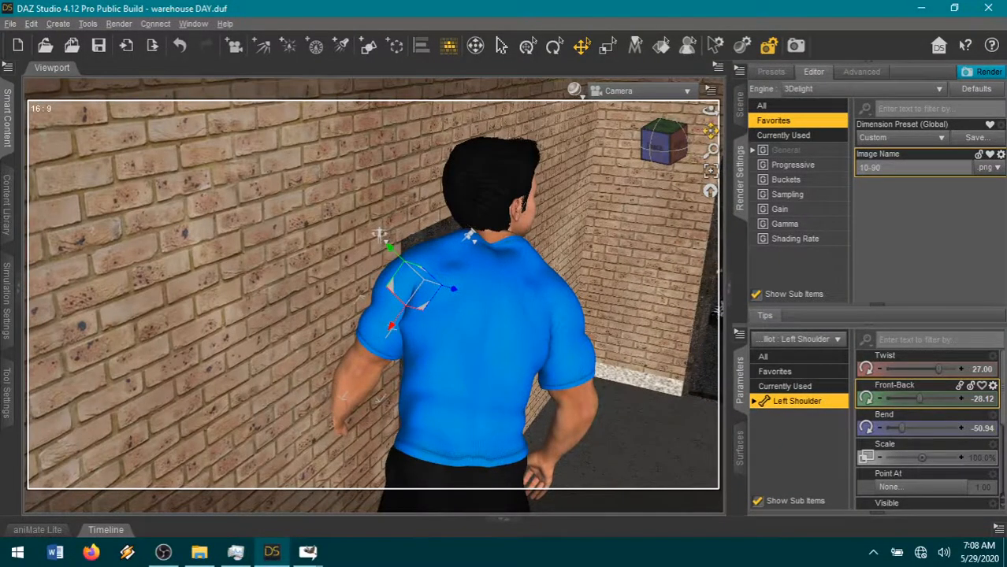
{"action": "left_click_drag", "start_coordinate": [711, 131], "coordinate": [601, 139]}
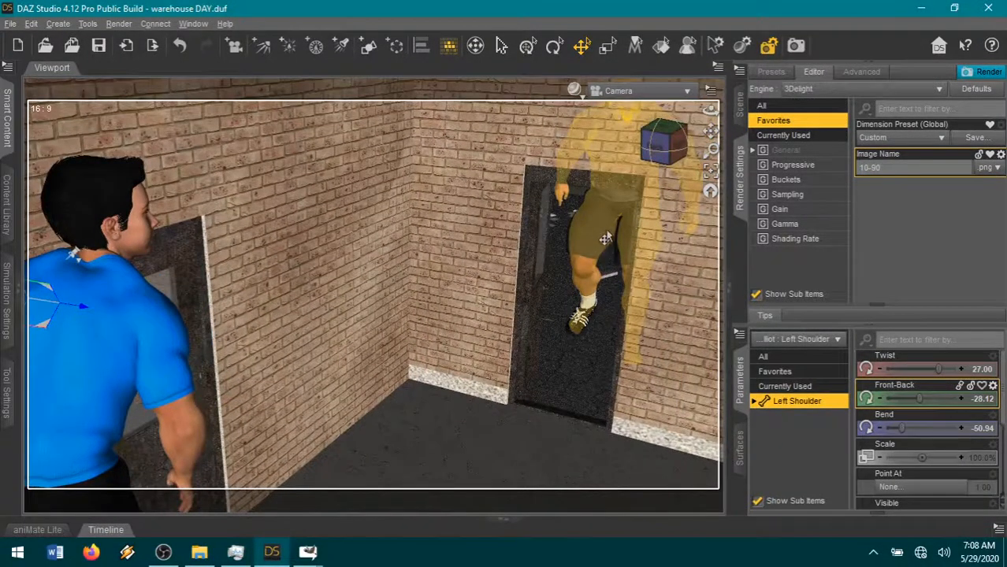
- Move the 16-116 Rusty figure forward out of the doorway to about X 46.65, Z 1397.51 and frame him beside the blue-shirted figure
{"action": "left_click", "coordinate": [601, 240]}
{"action": "left_click_drag", "start_coordinate": [627, 368], "coordinate": [477, 470]}
{"action": "left_click_drag", "start_coordinate": [711, 134], "coordinate": [693, 183]}
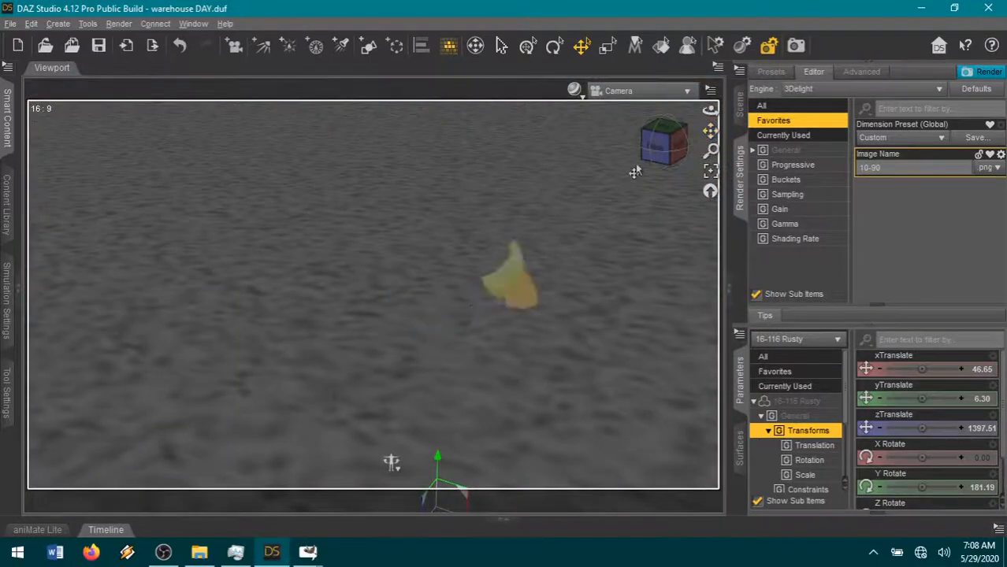
{"action": "left_click_drag", "start_coordinate": [650, 158], "coordinate": [650, 146]}
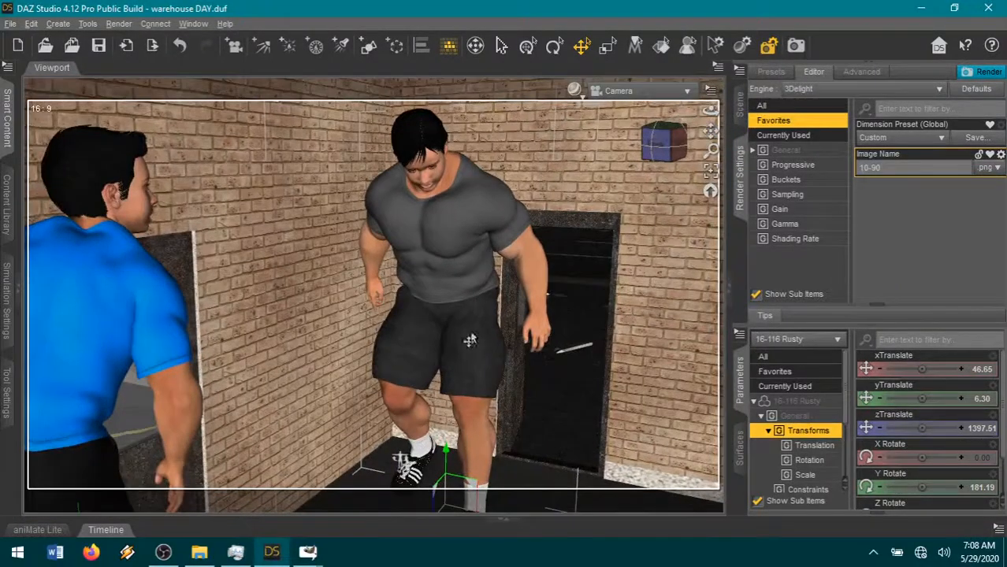
- Select Rusty's thighs and left shin and reset their pose to zero so that his legs stand straight
{"action": "left_click", "coordinate": [409, 358]}
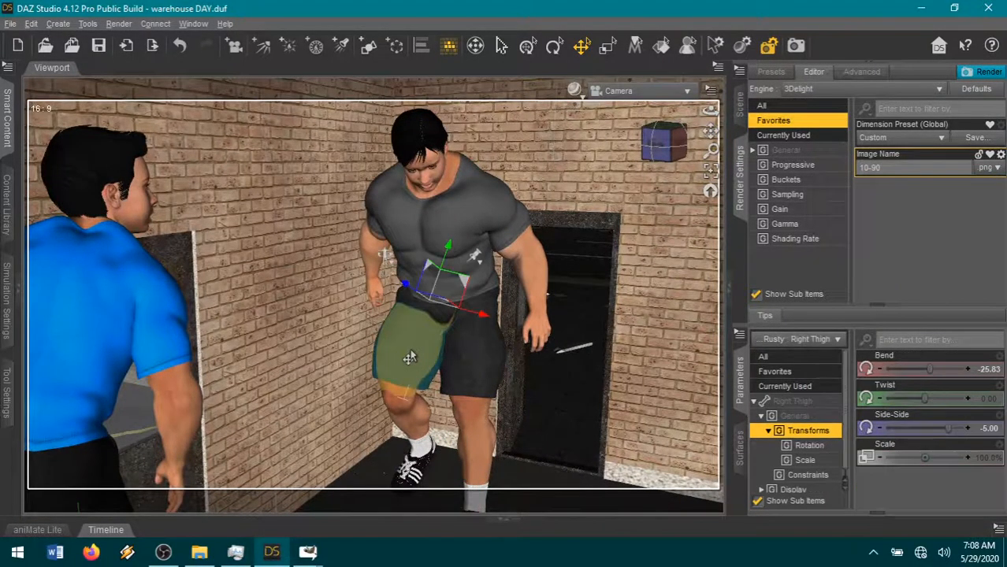
{"action": "left_click", "coordinate": [465, 449]}
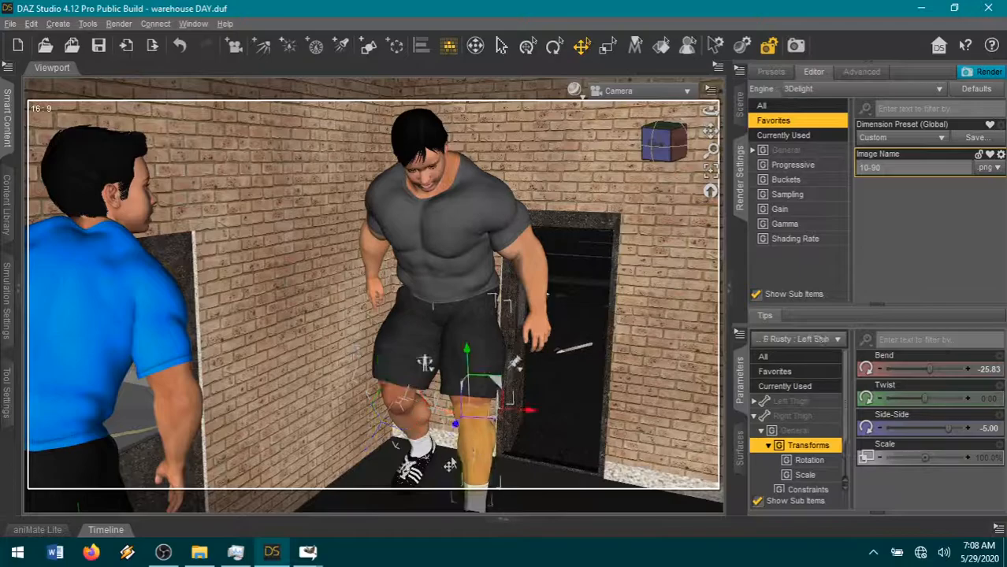
{"action": "left_click", "coordinate": [999, 526]}
{"action": "left_click", "coordinate": [935, 176]}
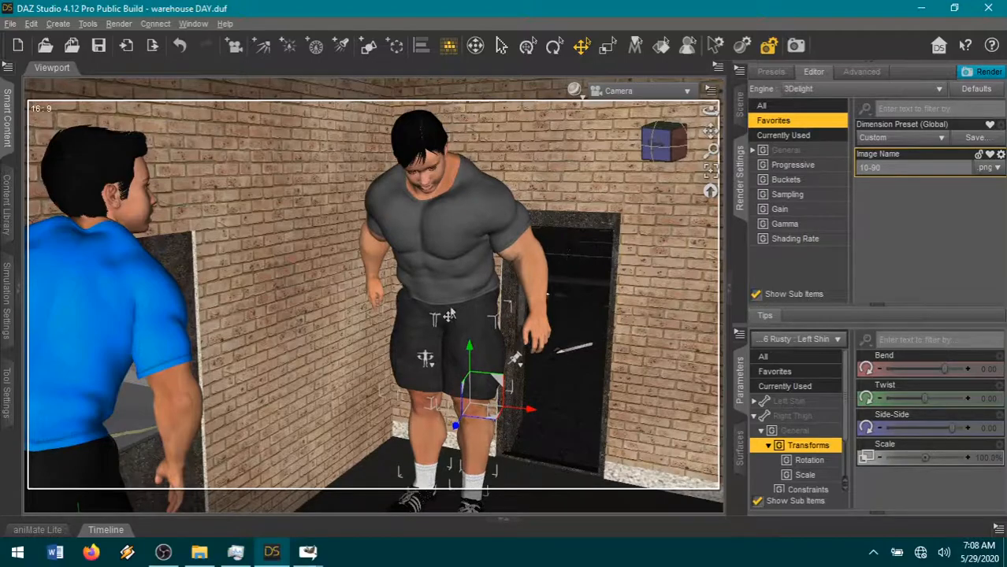
- Select Rusty's Abdomen, Abdomen 2 and Chest together and reset their pose to zero so that his torso is upright
{"action": "left_click", "coordinate": [446, 279]}
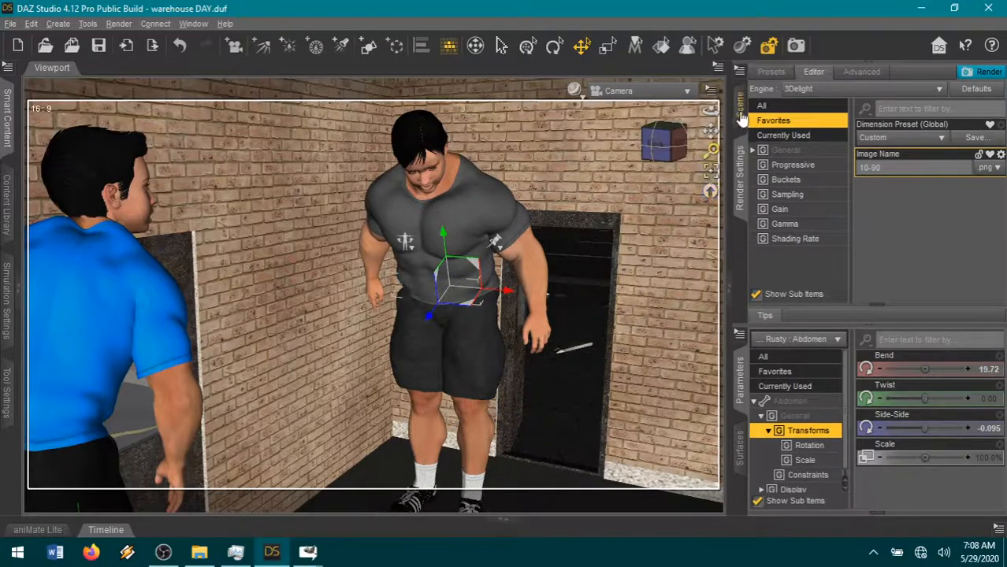
{"action": "left_click", "coordinate": [741, 106]}
{"action": "left_click", "coordinate": [801, 249]}
{"action": "left_click", "coordinate": [845, 277], "text": "shift"}
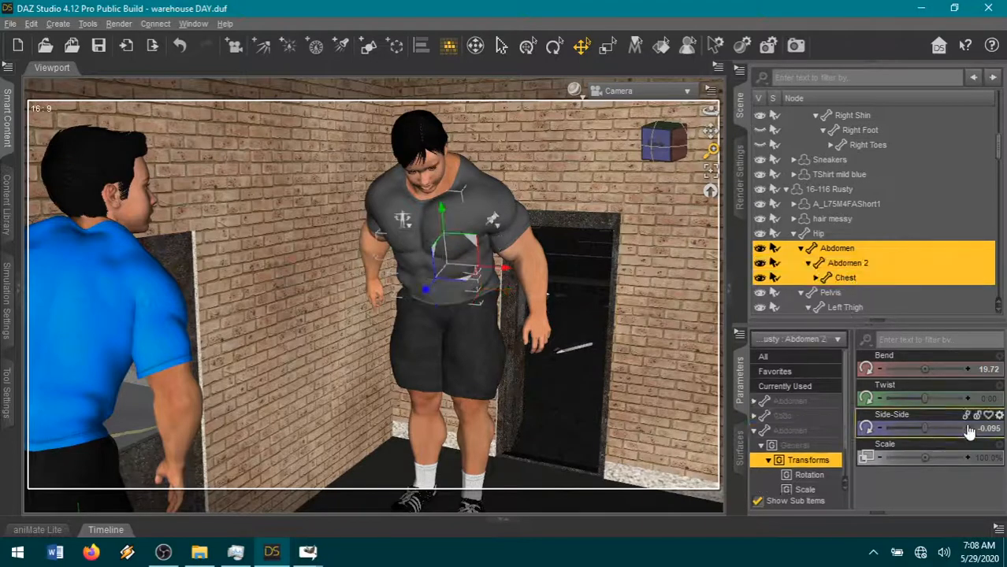
{"action": "left_click", "coordinate": [998, 527]}
{"action": "left_click", "coordinate": [889, 197]}
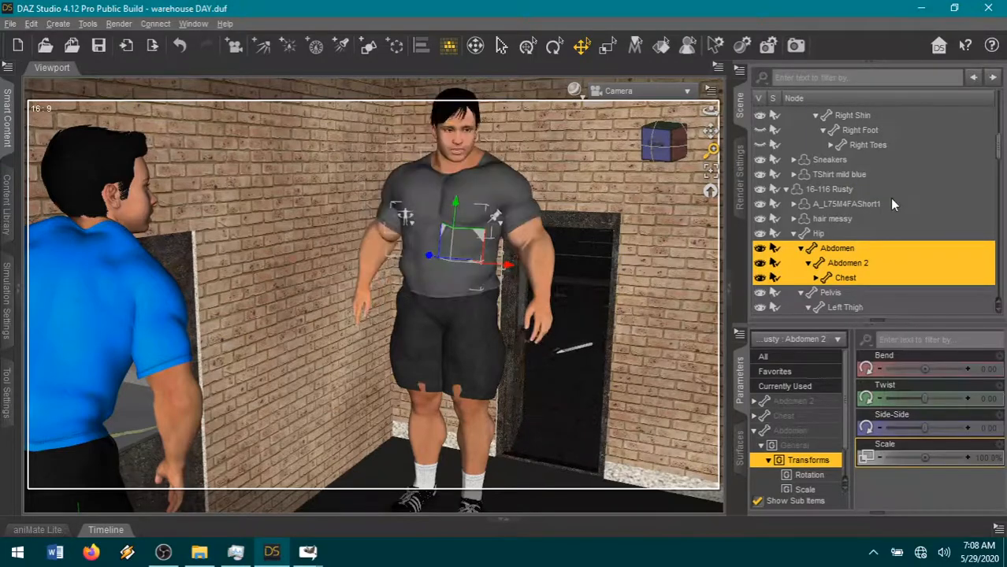
- Relax Rusty's arms by setting the Left ForeArm's Bend to about -7.14 and the Right Shoulder's Front-Back to about -3.10
{"action": "left_click", "coordinate": [528, 236]}
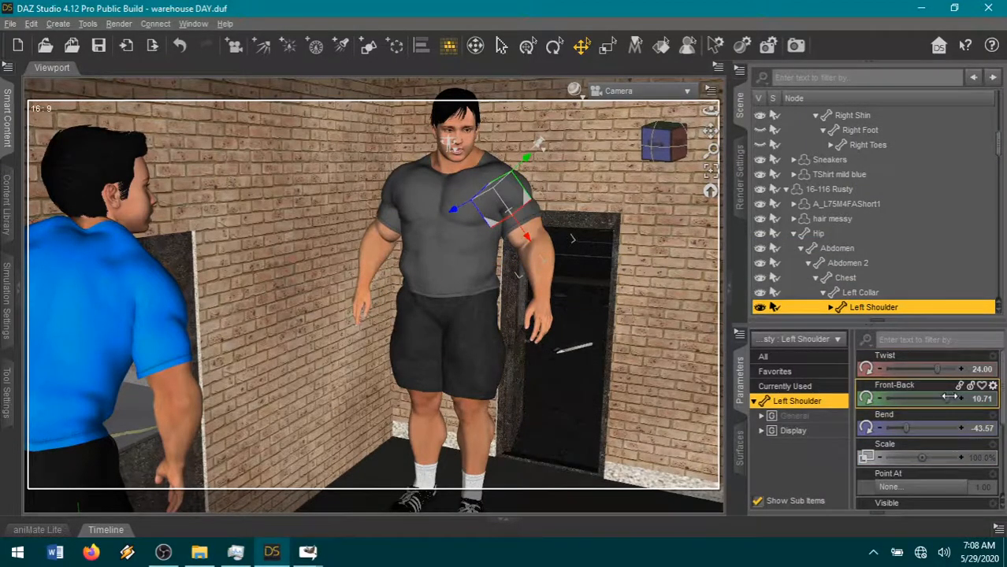
{"action": "left_click", "coordinate": [531, 269]}
{"action": "left_click_drag", "start_coordinate": [926, 401], "coordinate": [951, 400]}
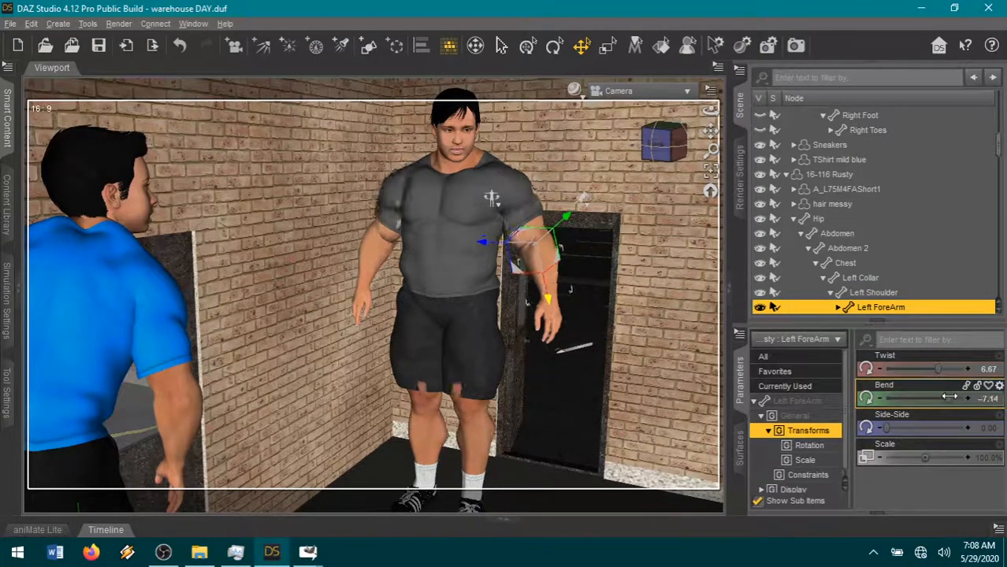
{"action": "left_click", "coordinate": [388, 227]}
{"action": "left_click_drag", "start_coordinate": [895, 399], "coordinate": [904, 399]}
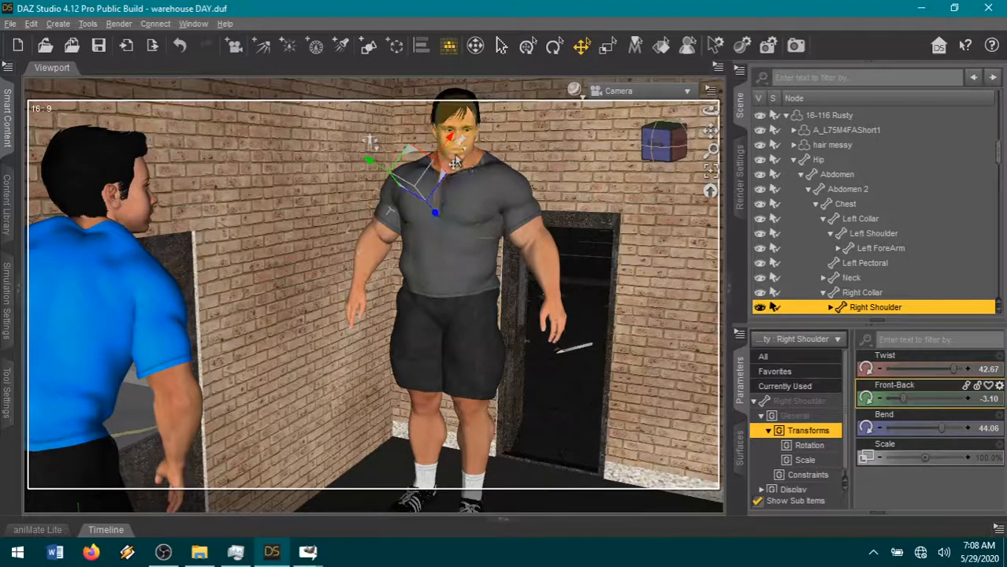
- Turn Rusty's head toward the blue-shirted figure by setting Neck-Head Twist to about 0.1
{"action": "left_click", "coordinate": [457, 132]}
{"action": "left_click", "coordinate": [775, 371]}
{"action": "scroll", "coordinate": [932, 454], "scroll_direction": "down", "scroll_amount": 3}
{"action": "scroll", "coordinate": [934, 473], "scroll_direction": "down", "scroll_amount": 3}
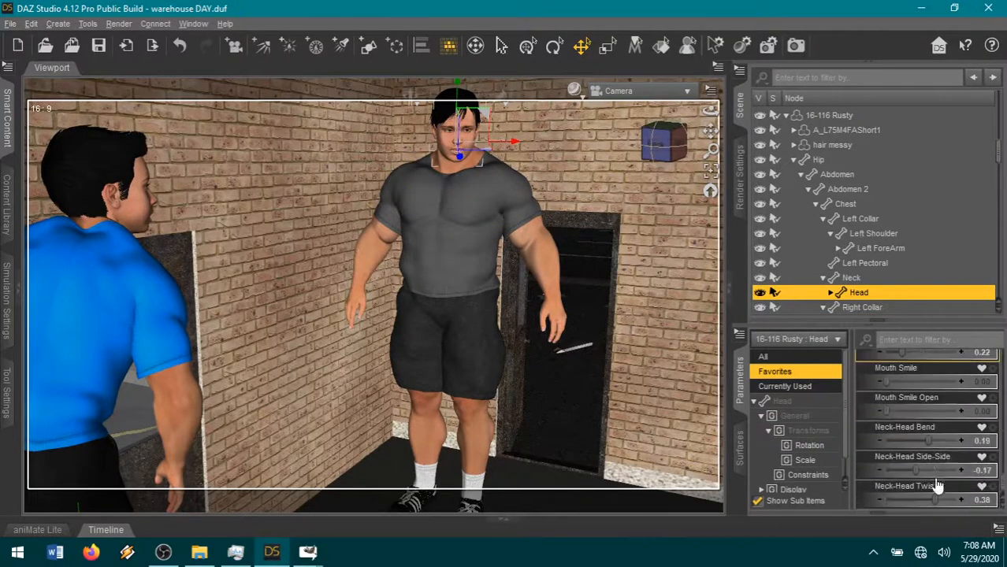
{"action": "left_click_drag", "start_coordinate": [918, 499], "coordinate": [925, 499]}
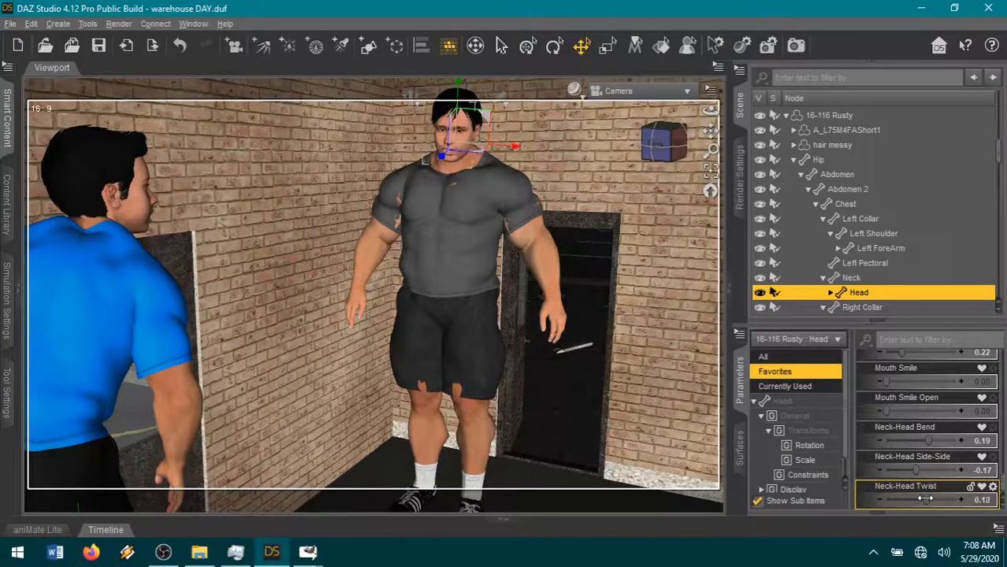
- Spread Rusty's legs: left thigh Bend -3.75 and Side-Side 7.92, left shin Bend 14.26, right thigh Side-Side -4.05
{"action": "left_click", "coordinate": [473, 386]}
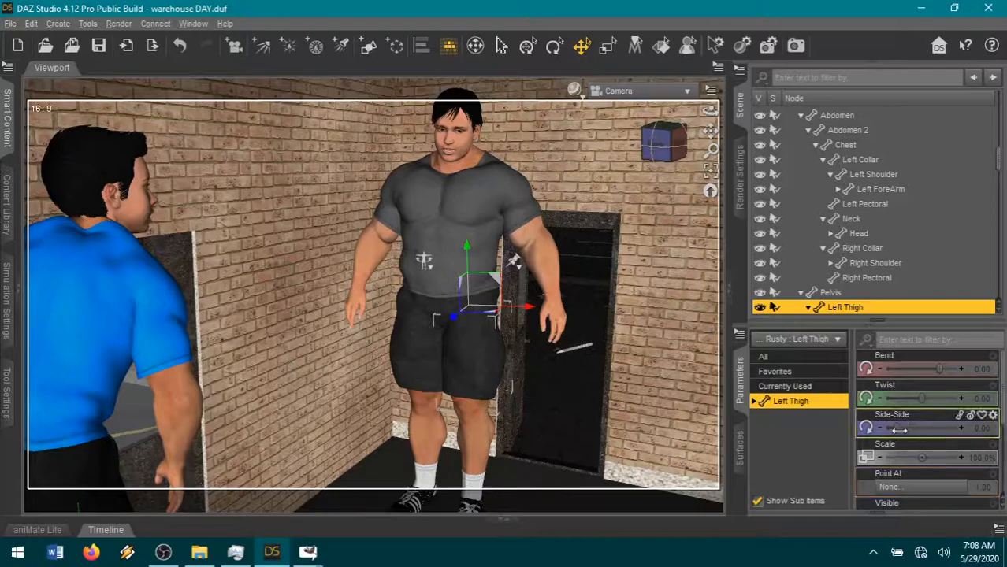
{"action": "left_click_drag", "start_coordinate": [938, 369], "coordinate": [937, 369]}
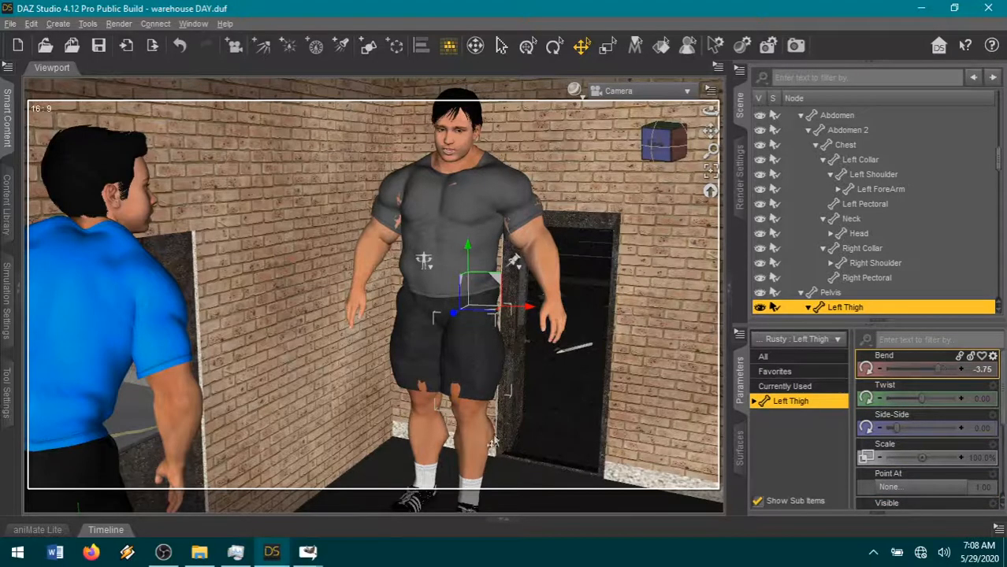
{"action": "left_click", "coordinate": [467, 437]}
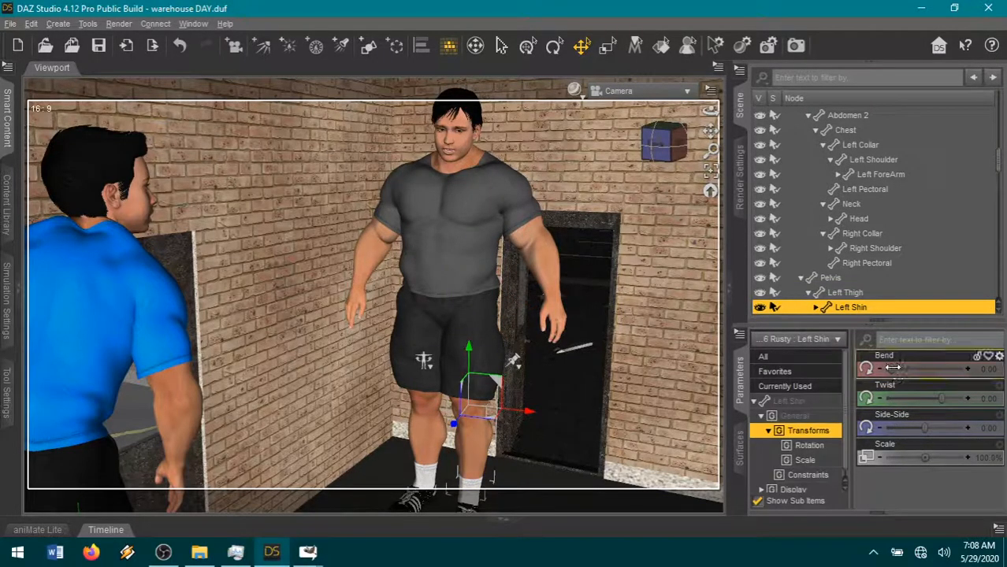
{"action": "left_click_drag", "start_coordinate": [894, 369], "coordinate": [899, 369]}
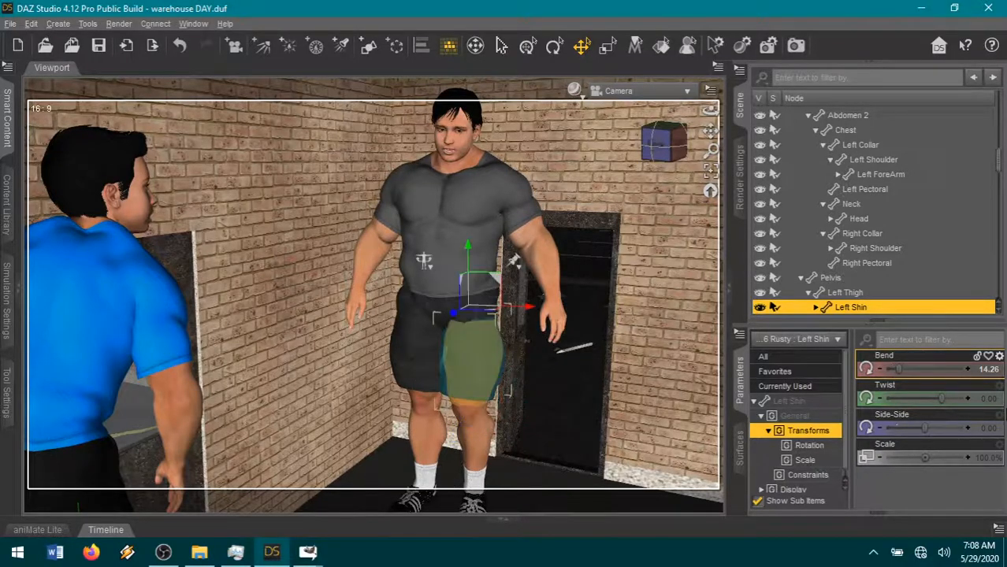
{"action": "left_click_drag", "start_coordinate": [896, 428], "coordinate": [902, 427]}
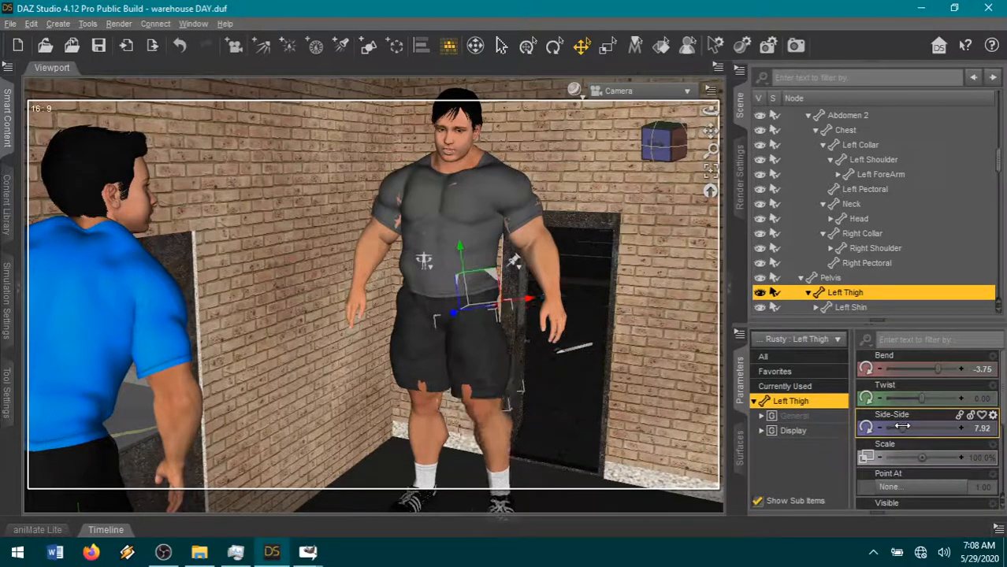
{"action": "left_click", "coordinate": [396, 342]}
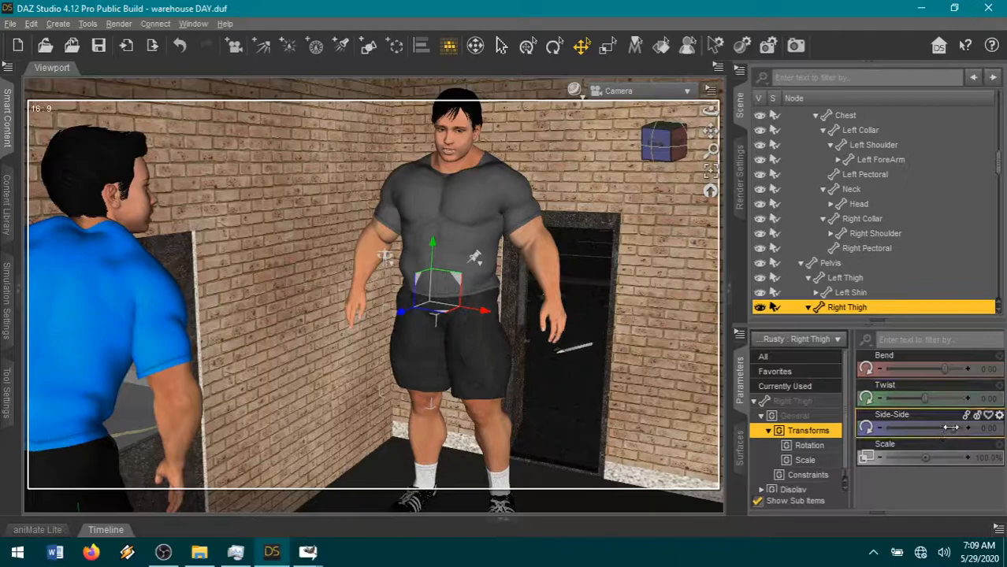
{"action": "left_click_drag", "start_coordinate": [951, 428], "coordinate": [949, 428]}
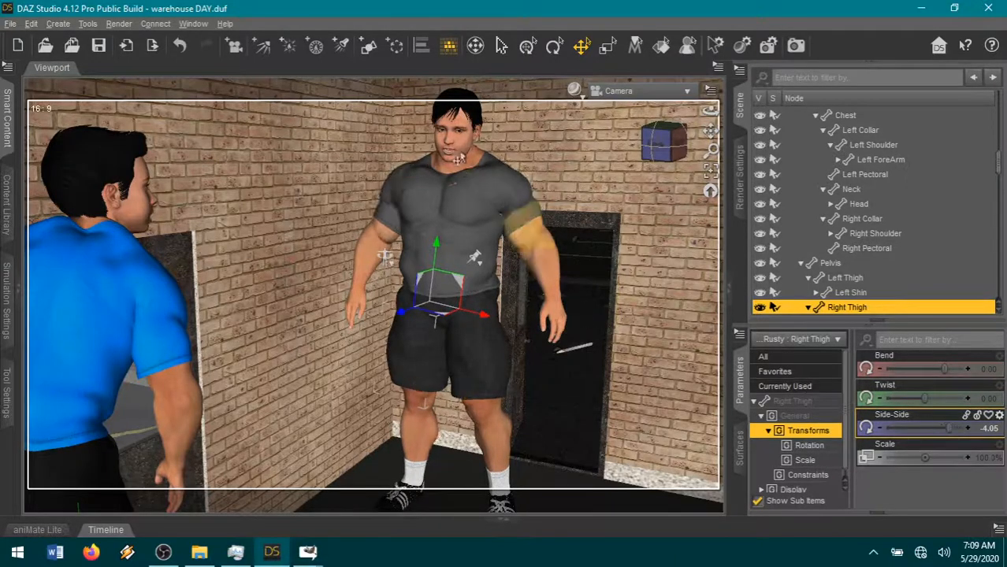
- Select Rusty's head and reframe the camera more closely on him in front of the doorway
{"action": "left_click", "coordinate": [456, 132]}
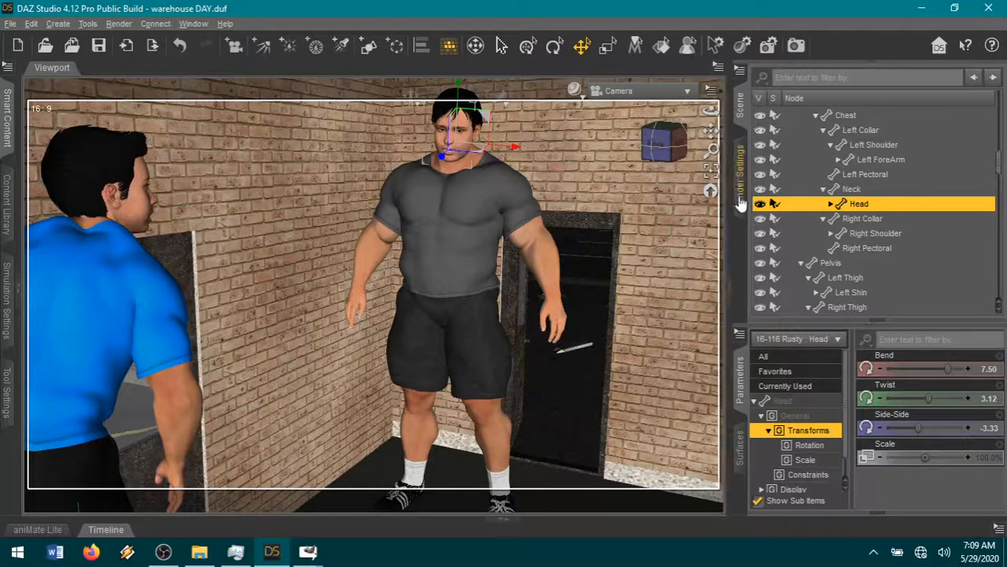
{"action": "left_click_drag", "start_coordinate": [709, 129], "coordinate": [725, 125]}
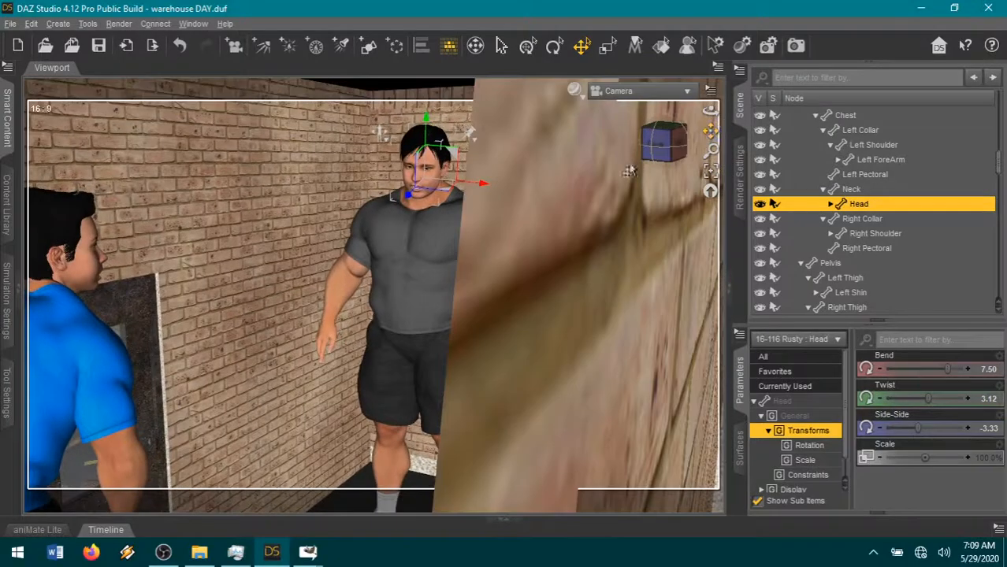
{"action": "scroll", "coordinate": [631, 171], "scroll_direction": "up", "scroll_amount": 2}
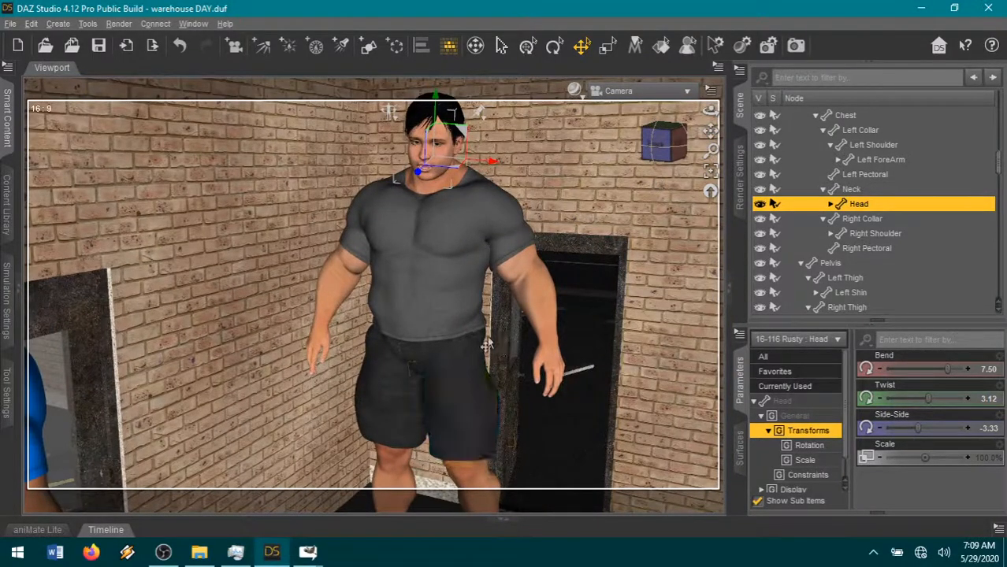
- Collapse the 16-108 Elliot figure's node tree in the scene hierarchy
{"action": "scroll", "coordinate": [870, 217], "scroll_direction": "up", "scroll_amount": 10}
{"action": "scroll", "coordinate": [861, 242], "scroll_direction": "up", "scroll_amount": 3}
{"action": "left_click", "coordinate": [785, 114]}
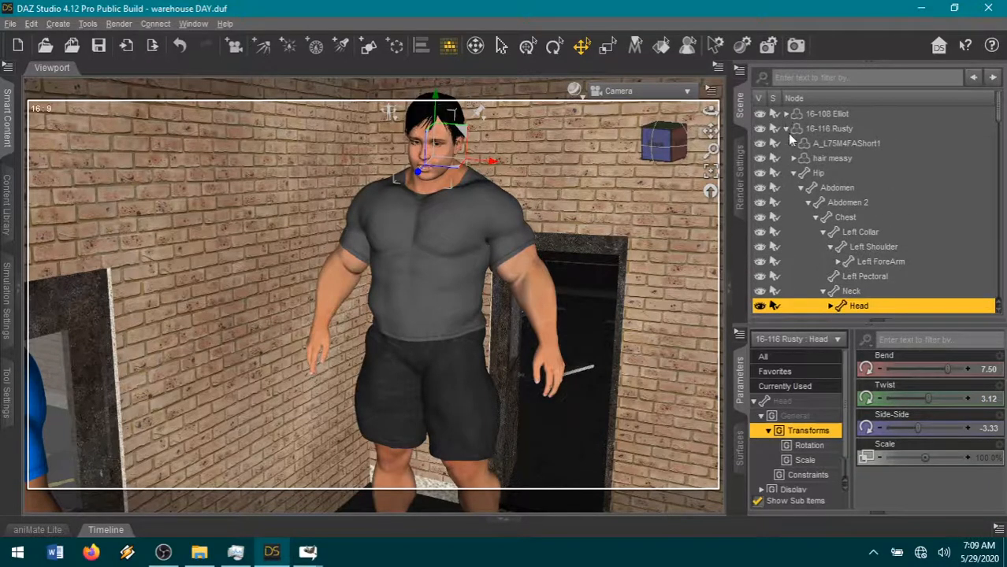
- Collapse the node trees of 16-116 Rusty, 72 cop 3 and 76 Powerlifter Grady in the scene hierarchy
{"action": "left_click", "coordinate": [785, 129]}
{"action": "left_click", "coordinate": [785, 158]}
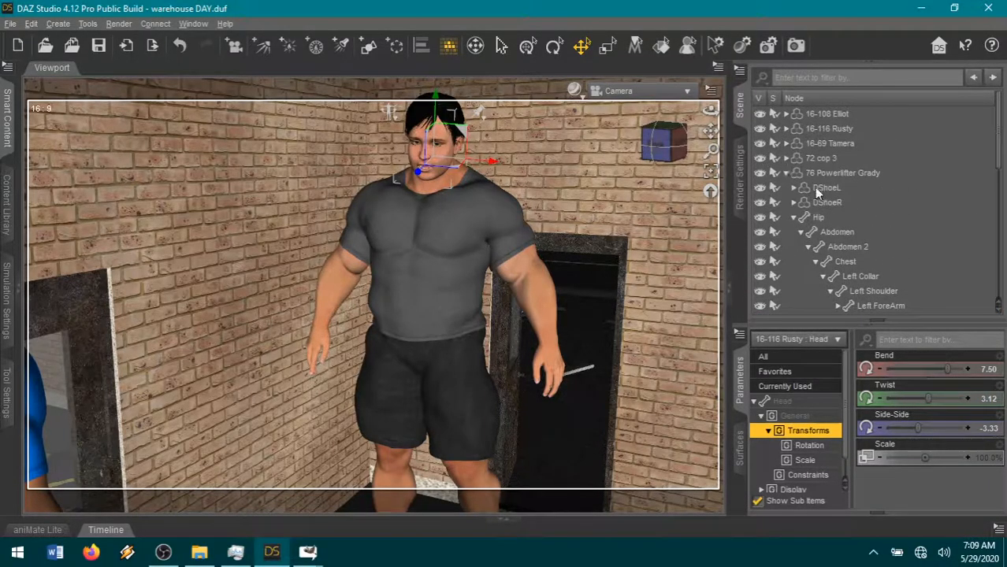
{"action": "left_click", "coordinate": [786, 172]}
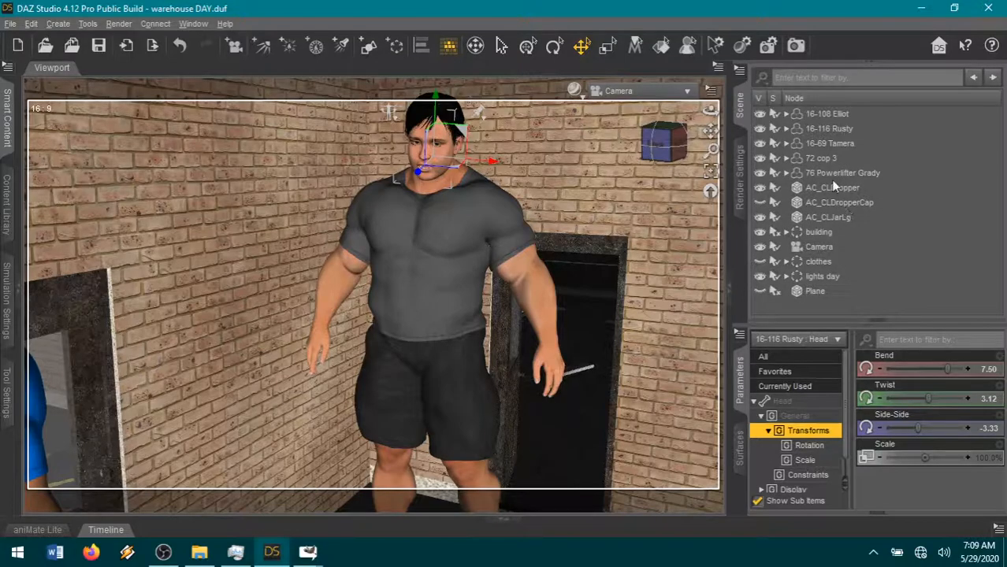
- Move the 16-69 Tamera figure into the doorway behind Rusty and set her Y Rotate to about 186.26
{"action": "left_click", "coordinate": [830, 145]}
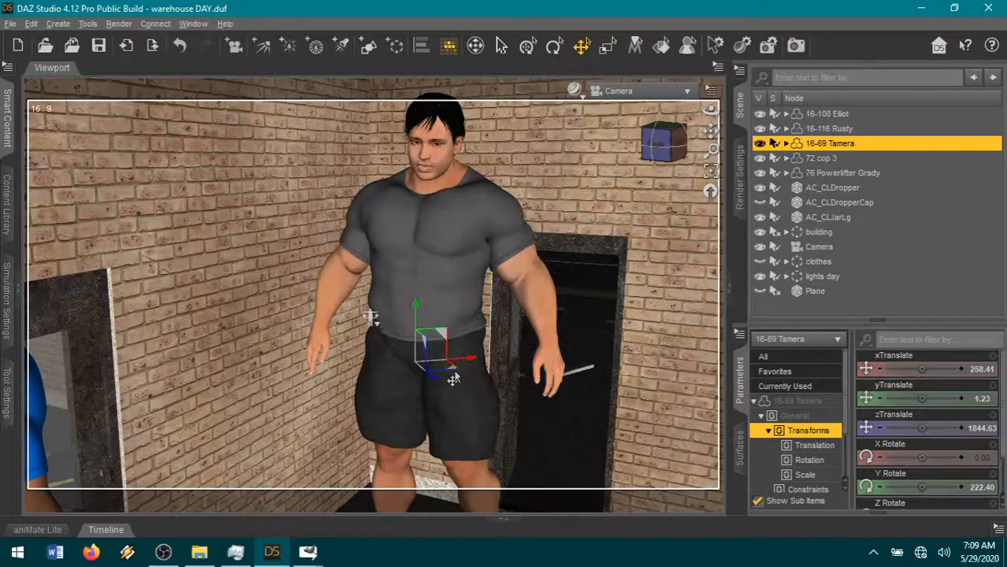
{"action": "left_click_drag", "start_coordinate": [450, 376], "coordinate": [629, 517]}
{"action": "scroll", "coordinate": [997, 499], "scroll_direction": "down", "scroll_amount": 1}
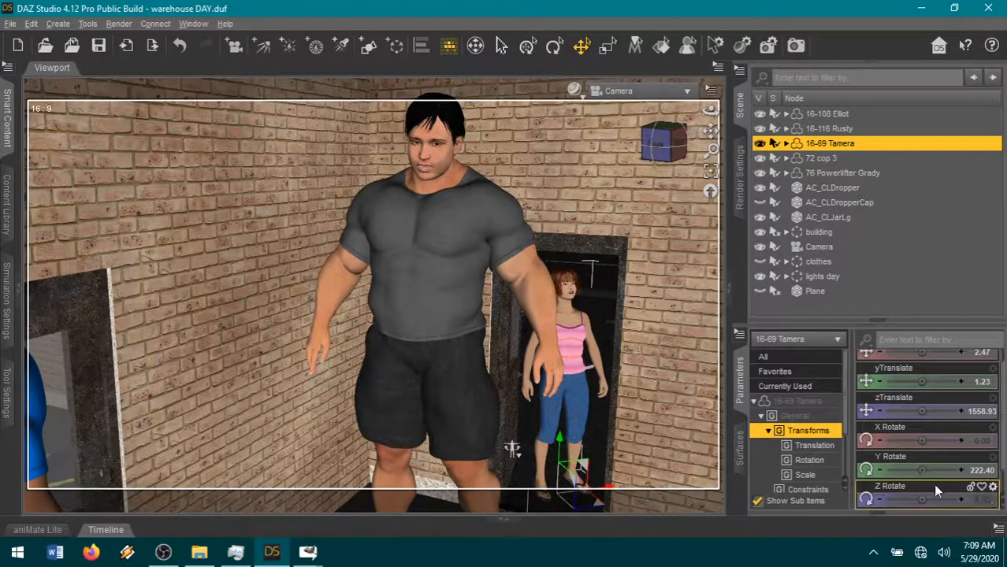
{"action": "left_click_drag", "start_coordinate": [922, 470], "coordinate": [905, 471]}
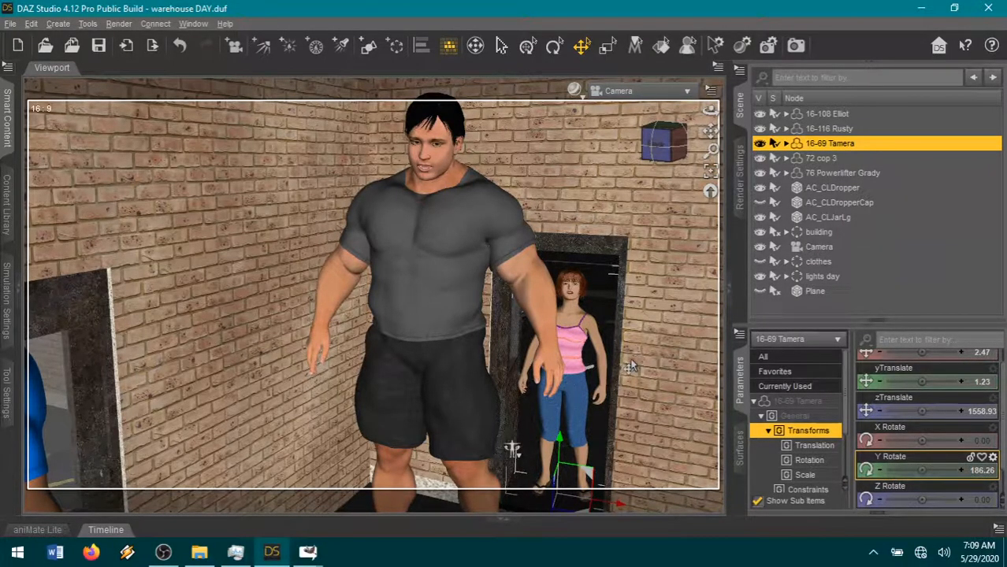
- Tilt Tamera's head with Neck-Head Bend at -0.19 and Neck-Head Side-Side at 0.12
{"action": "left_click", "coordinate": [574, 295]}
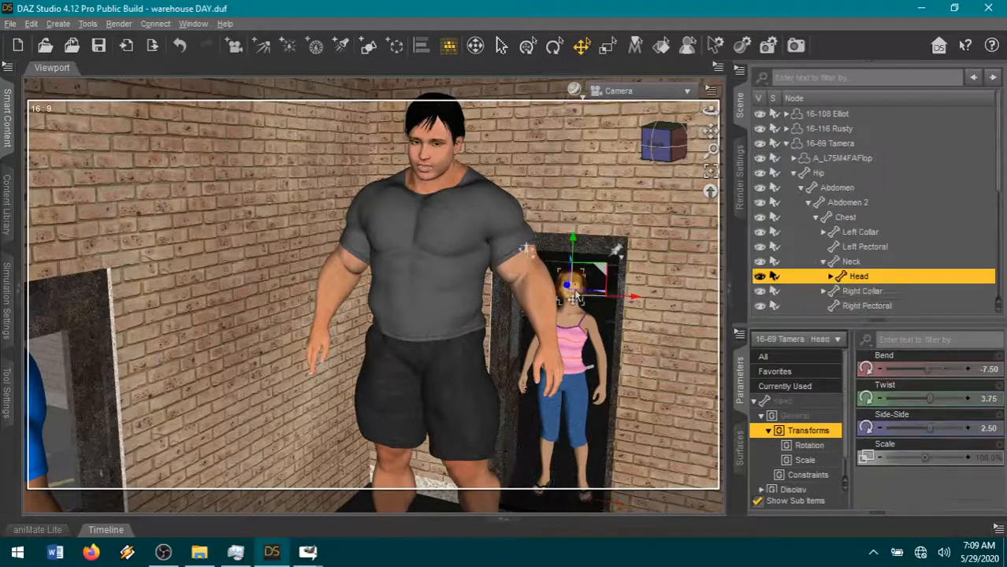
{"action": "left_click", "coordinate": [774, 371]}
{"action": "scroll", "coordinate": [942, 461], "scroll_direction": "down", "scroll_amount": 5}
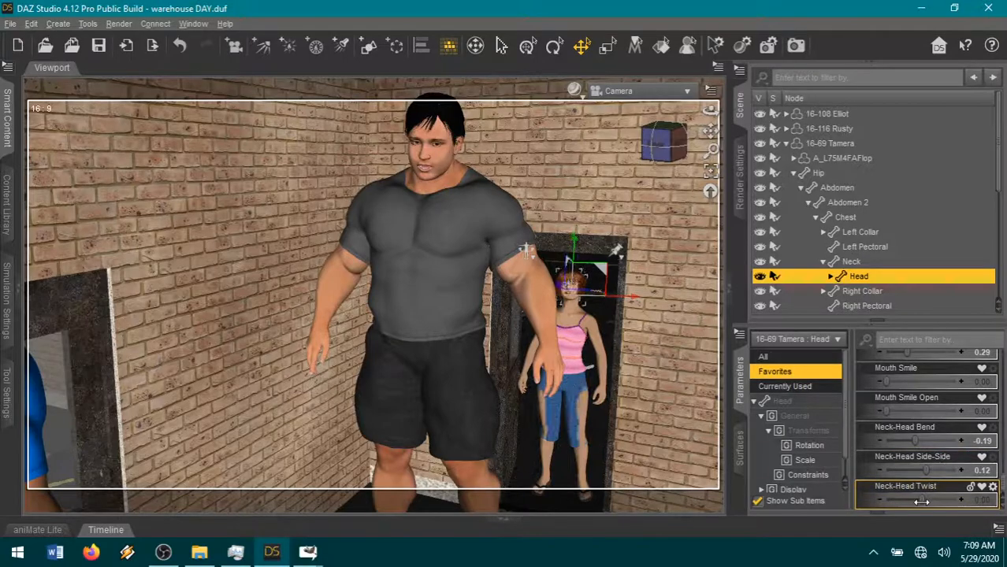
- Straighten Tamera's Abdomen 2 by setting Side-Side to about -0.83 and Twist to 0
{"action": "left_click", "coordinate": [577, 356]}
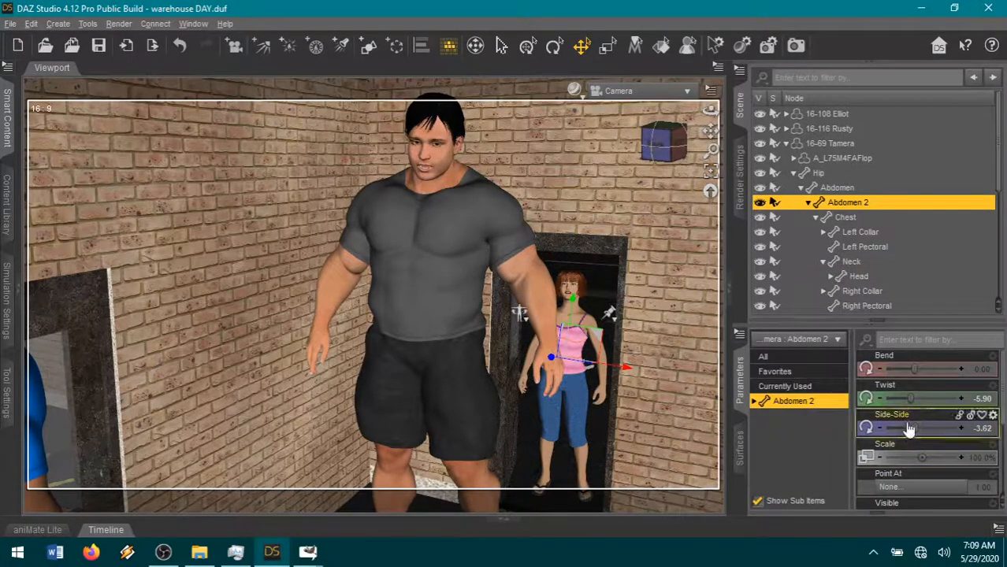
{"action": "left_click_drag", "start_coordinate": [912, 399], "coordinate": [920, 398]}
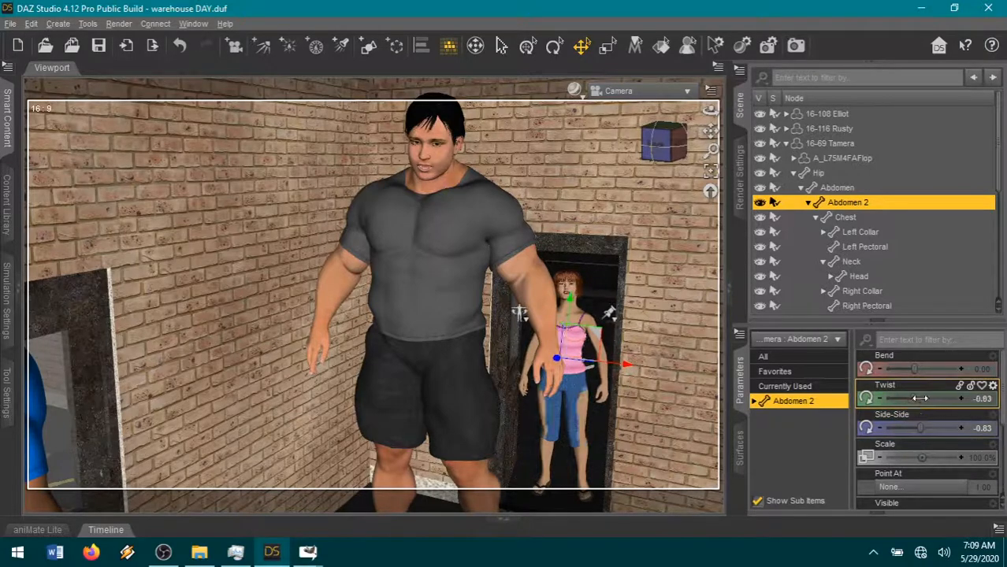
{"action": "left_click", "coordinate": [977, 399]}
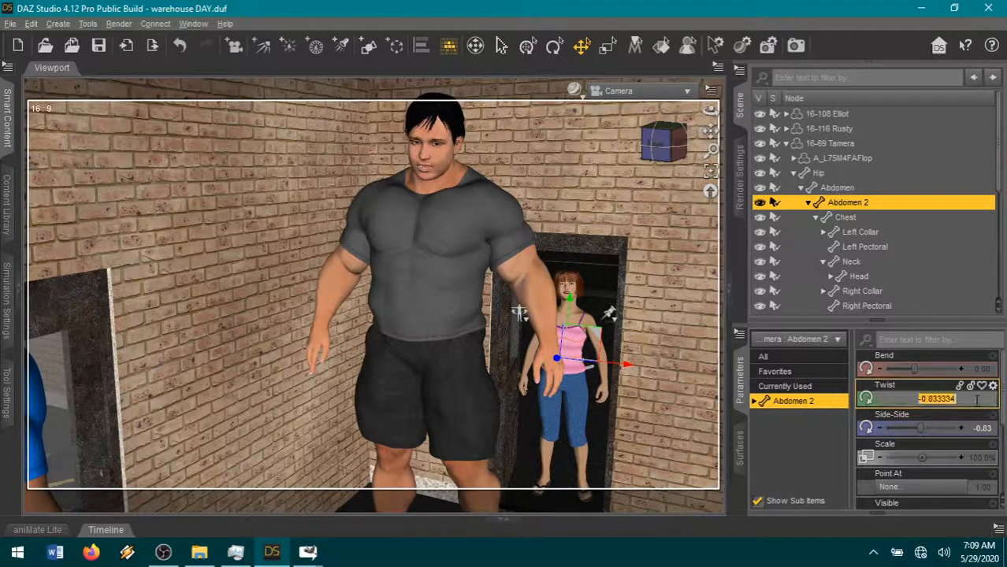
{"action": "type", "text": "0"}
{"action": "key", "text": "Return"}
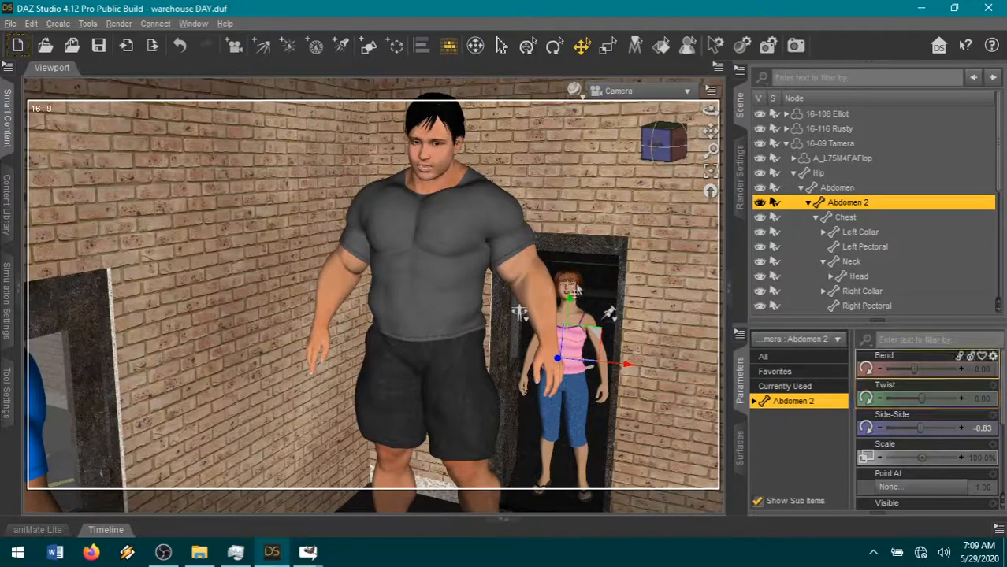
- Adjust Tamera's head to Neck-Head Side-Side -0.042 and Neck-Head Twist -0.062, and set Mouth Open Wide to 0.094
{"action": "left_click", "coordinate": [562, 290]}
{"action": "left_click", "coordinate": [775, 371]}
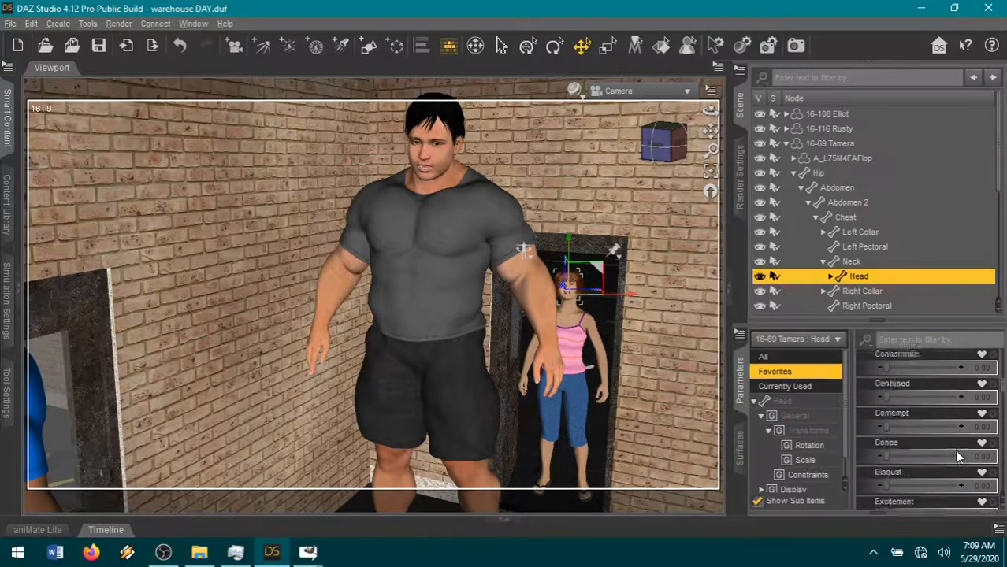
{"action": "scroll", "coordinate": [957, 445], "scroll_direction": "down", "scroll_amount": 3}
{"action": "left_click_drag", "start_coordinate": [925, 471], "coordinate": [920, 498]}
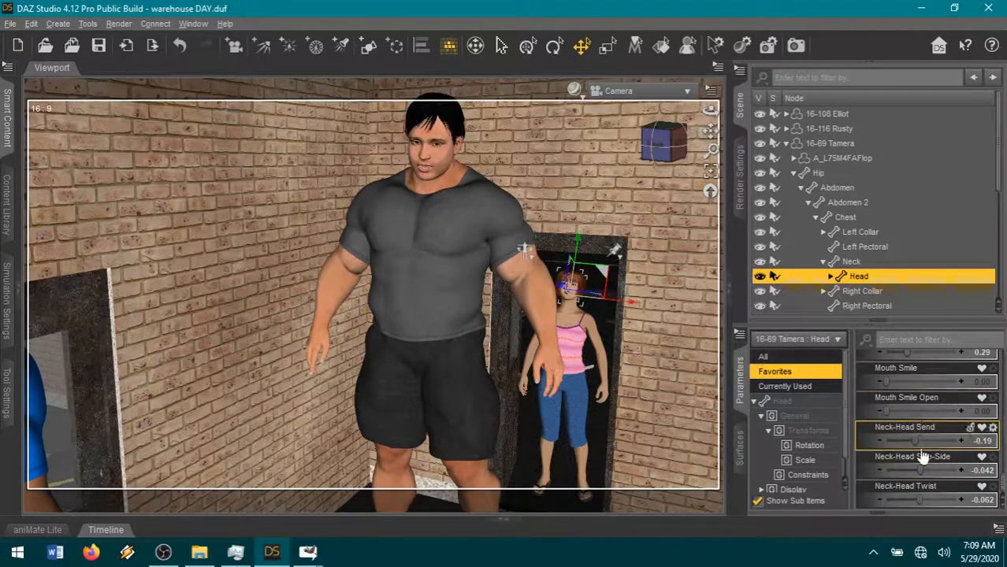
{"action": "scroll", "coordinate": [890, 472], "scroll_direction": "up", "scroll_amount": 2}
{"action": "left_click_drag", "start_coordinate": [906, 440], "coordinate": [894, 439]}
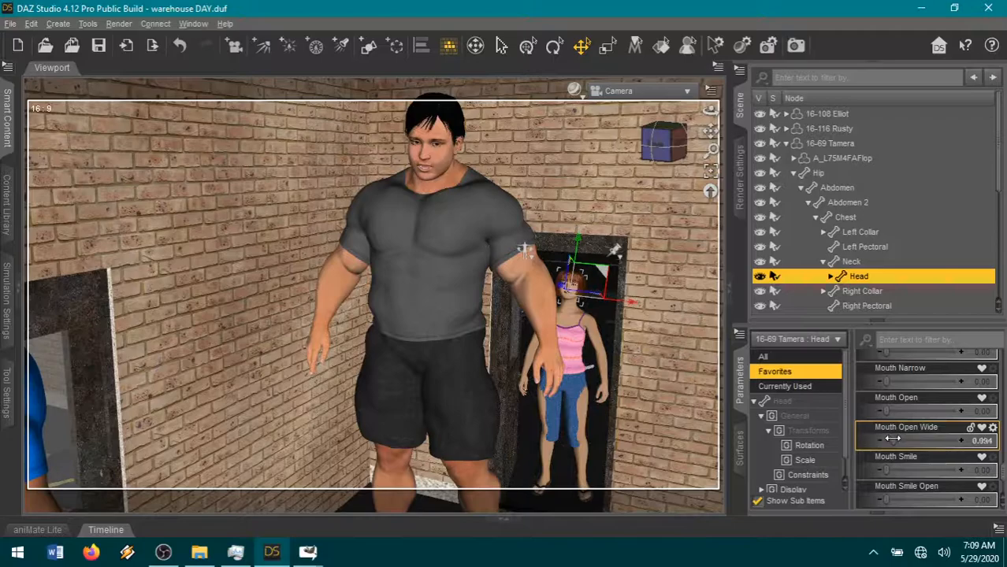
- Bend Tamera's left leg by adjusting the left thigh's Bend and setting the left shin's Bend to about 49.91
{"action": "left_click", "coordinate": [581, 423]}
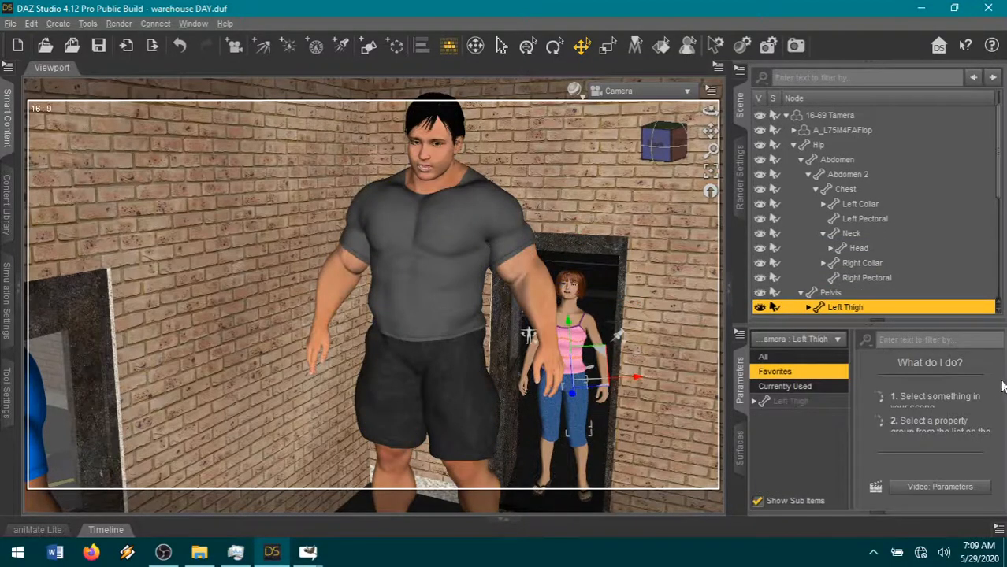
{"action": "left_click", "coordinate": [814, 405]}
{"action": "scroll", "coordinate": [960, 441], "scroll_direction": "up", "scroll_amount": 3}
{"action": "left_click_drag", "start_coordinate": [934, 369], "coordinate": [916, 369]}
{"action": "left_click", "coordinate": [582, 455]}
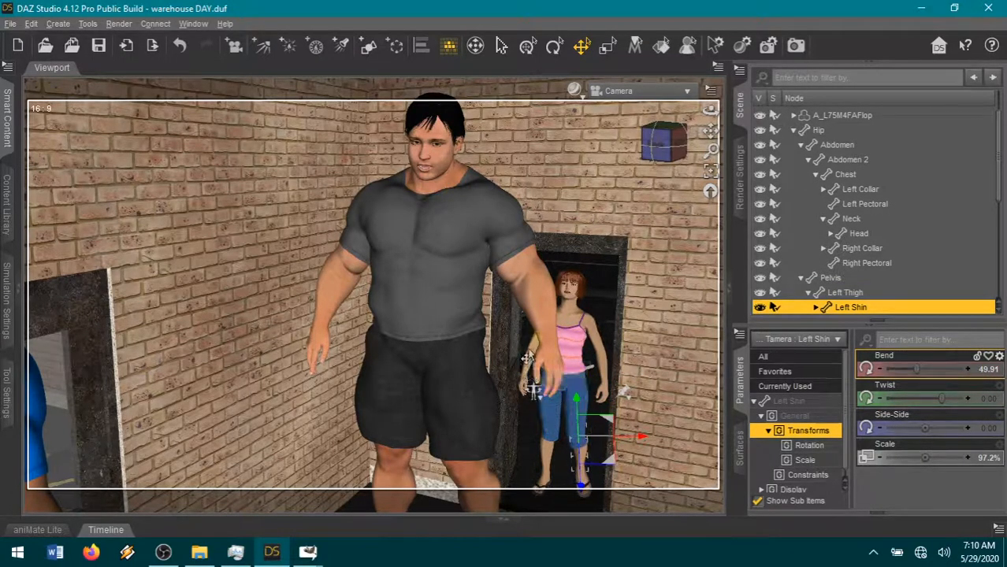
- Adjust the Front-Back rotation of Tamera's shoulders: right shoulder -15.62 and left shoulder 5.95
{"action": "left_click", "coordinate": [561, 301]}
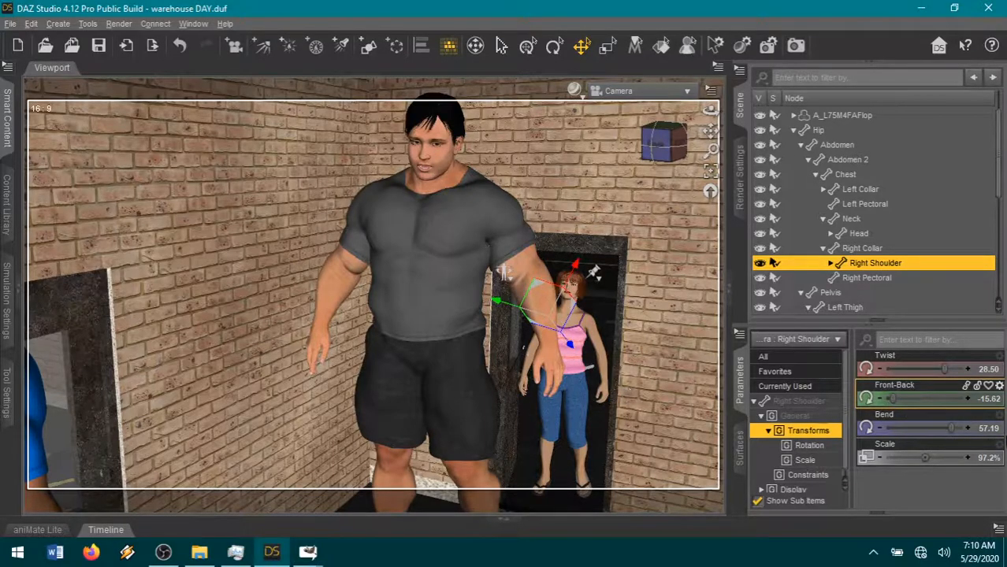
{"action": "left_click", "coordinate": [592, 348]}
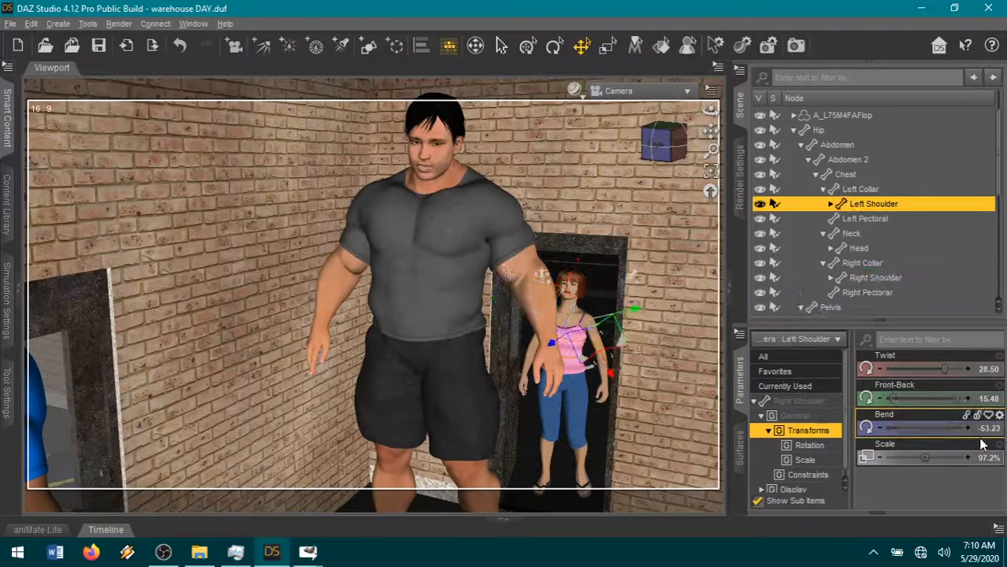
{"action": "left_click_drag", "start_coordinate": [952, 400], "coordinate": [951, 406]}
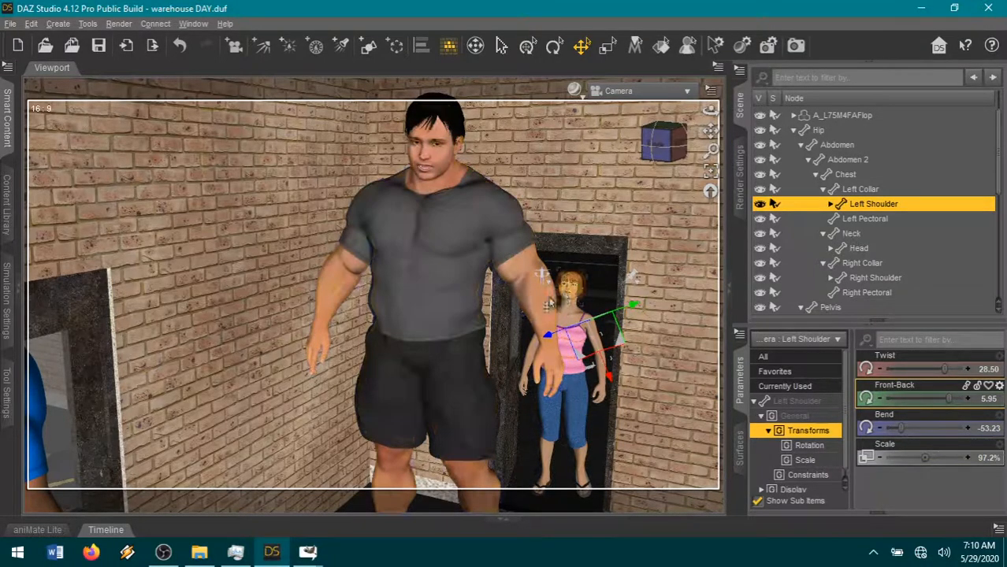
- Change Rusty's facial expression by setting Eyes Side-Side to -0.062 and Mouth Narrow to 0.45
{"action": "left_click_drag", "start_coordinate": [709, 128], "coordinate": [709, 129]}
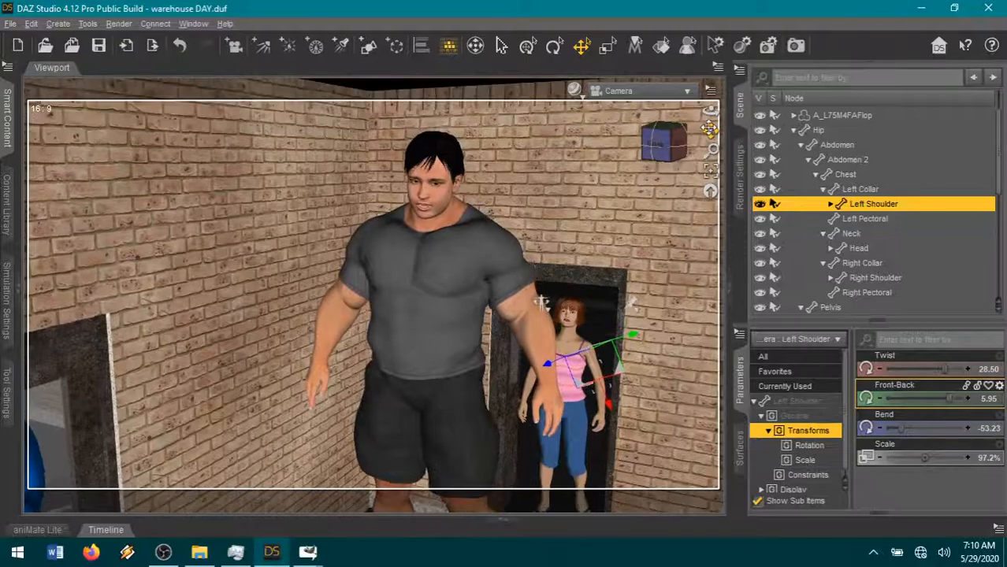
{"action": "scroll", "coordinate": [615, 204], "scroll_direction": "up", "scroll_amount": 1}
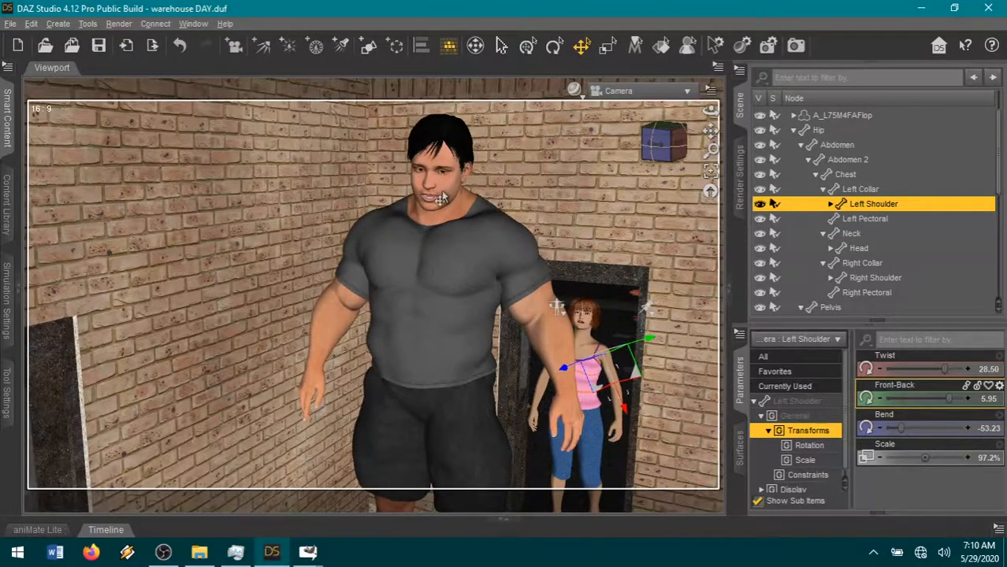
{"action": "left_click", "coordinate": [435, 205]}
{"action": "left_click", "coordinate": [468, 205]}
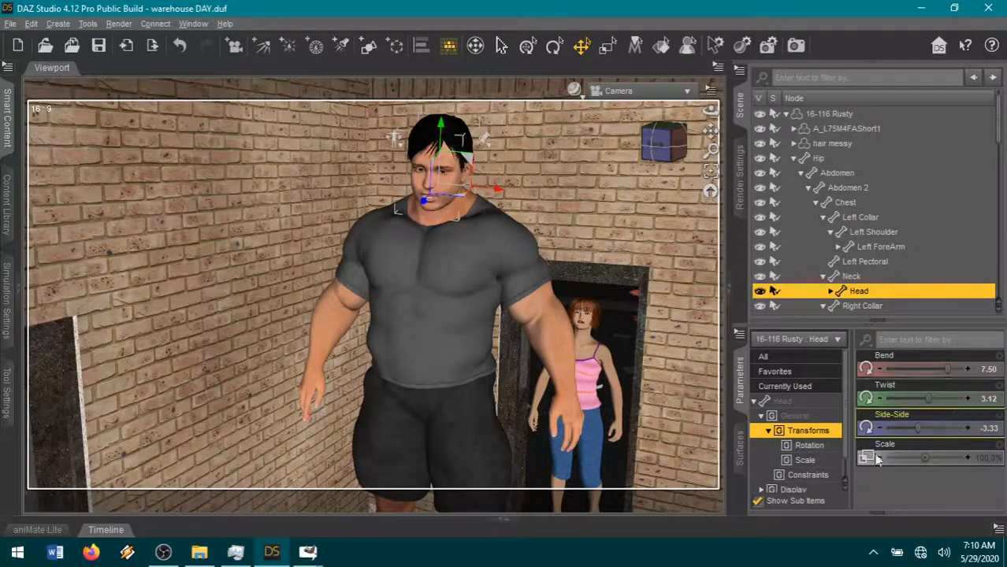
{"action": "left_click", "coordinate": [787, 372]}
{"action": "scroll", "coordinate": [958, 458], "scroll_direction": "down", "scroll_amount": 15}
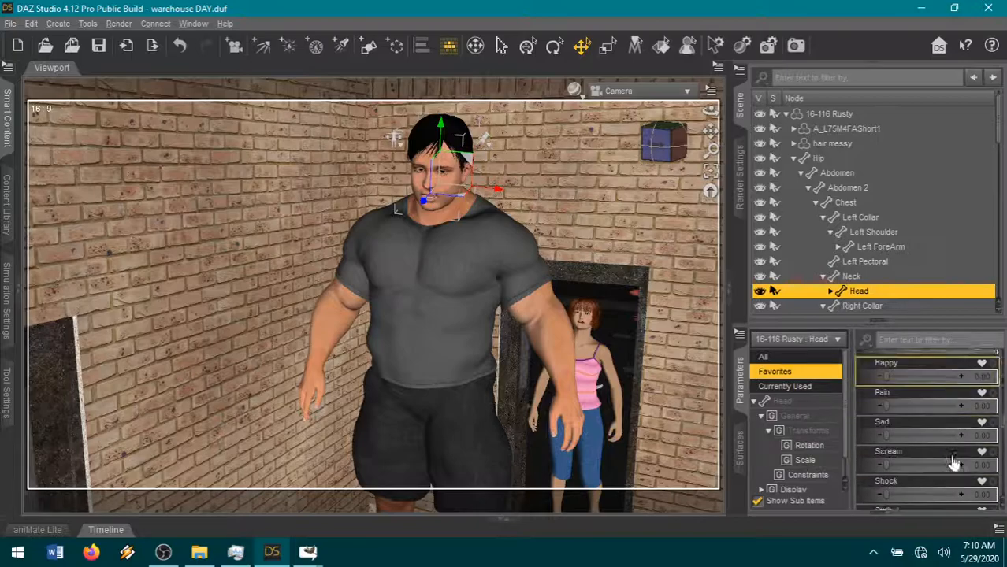
{"action": "scroll", "coordinate": [936, 456], "scroll_direction": "down", "scroll_amount": 10}
{"action": "scroll", "coordinate": [936, 455], "scroll_direction": "up", "scroll_amount": 3}
{"action": "left_click_drag", "start_coordinate": [940, 380], "coordinate": [918, 374]}
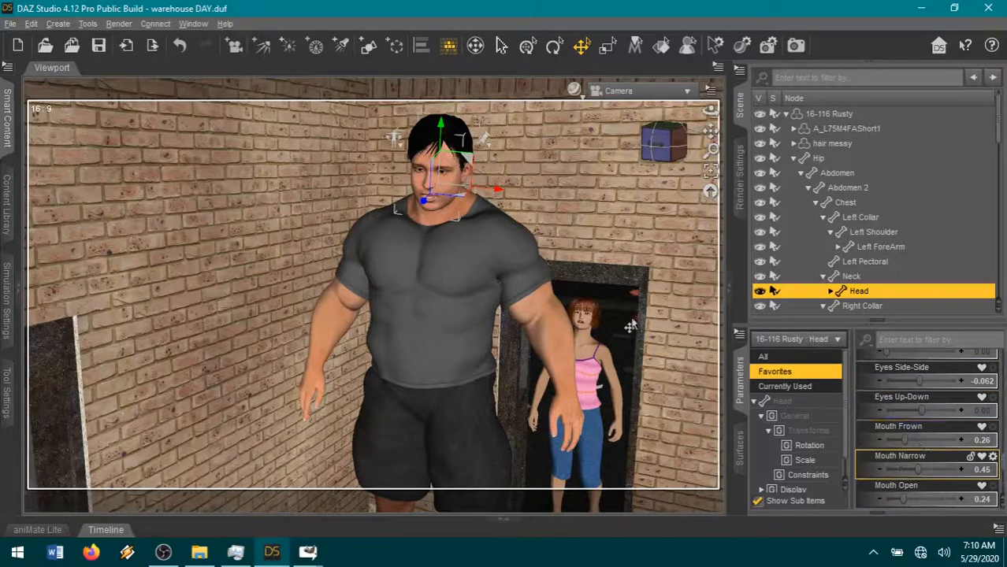
- Lower the camera angle on Rusty and turn his head with Neck-Head Bend 0.25, Side-Side -0.15 and Twist -0.10
{"action": "mouse_move", "coordinate": [658, 146]}
{"action": "left_mouse_down"}
{"action": "mouse_move", "coordinate": [658, 133]}
{"action": "mouse_move", "coordinate": [659, 162]}
{"action": "left_mouse_up"}
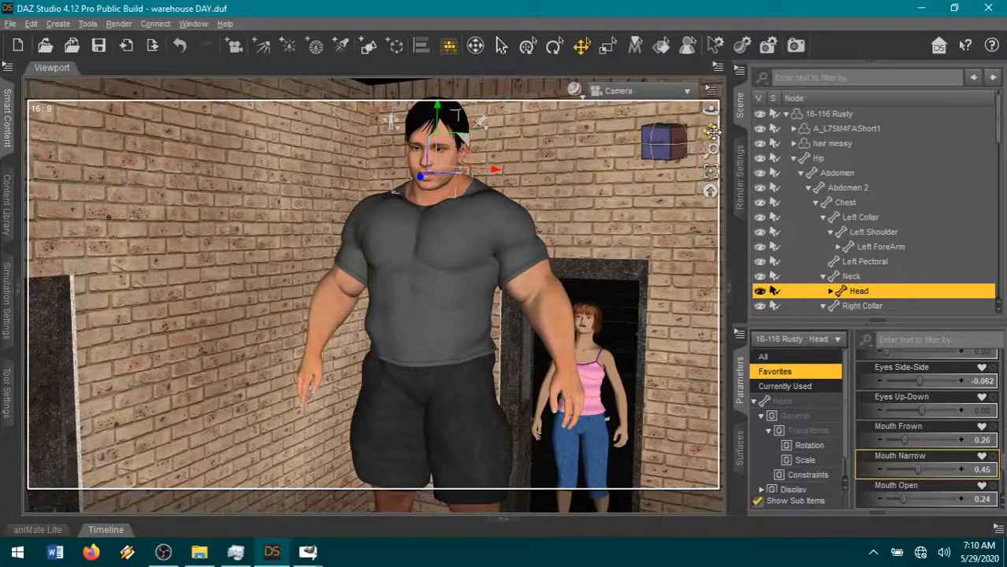
{"action": "left_click_drag", "start_coordinate": [711, 131], "coordinate": [679, 153]}
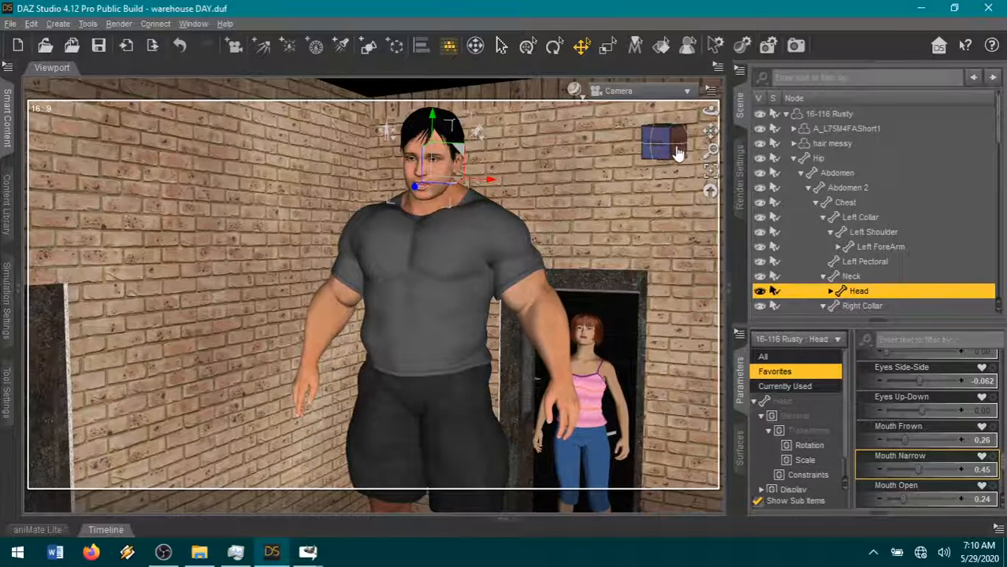
{"action": "scroll", "coordinate": [921, 422], "scroll_direction": "up", "scroll_amount": 1}
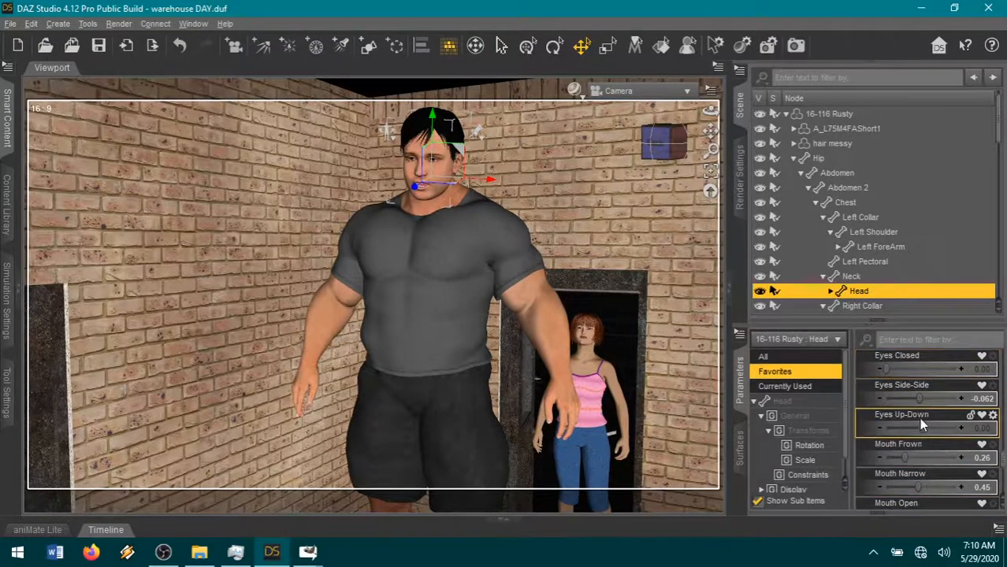
{"action": "left_click", "coordinate": [802, 391]}
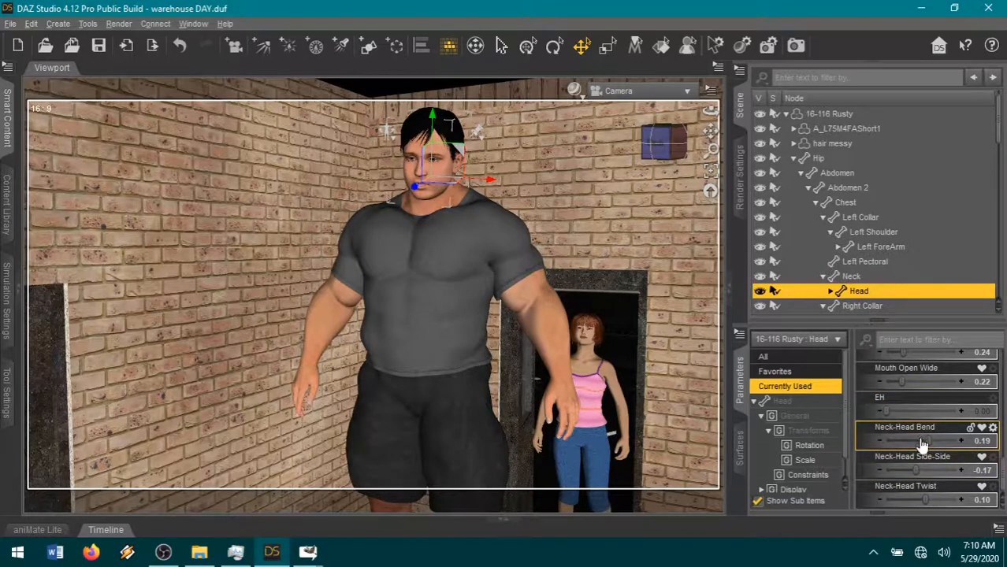
{"action": "left_click", "coordinate": [918, 465]}
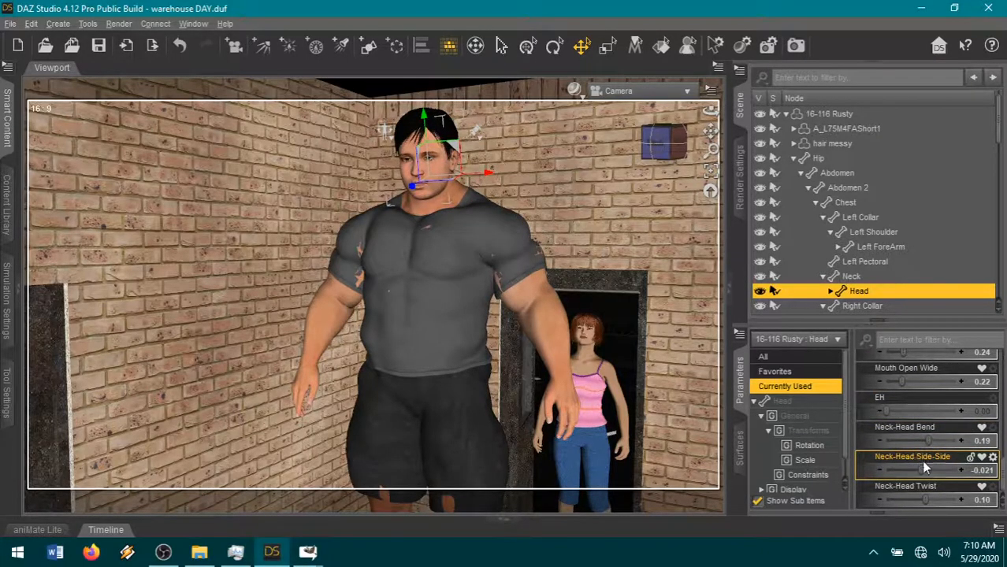
{"action": "left_click_drag", "start_coordinate": [927, 439], "coordinate": [930, 439]}
{"action": "left_click_drag", "start_coordinate": [925, 498], "coordinate": [916, 470]}
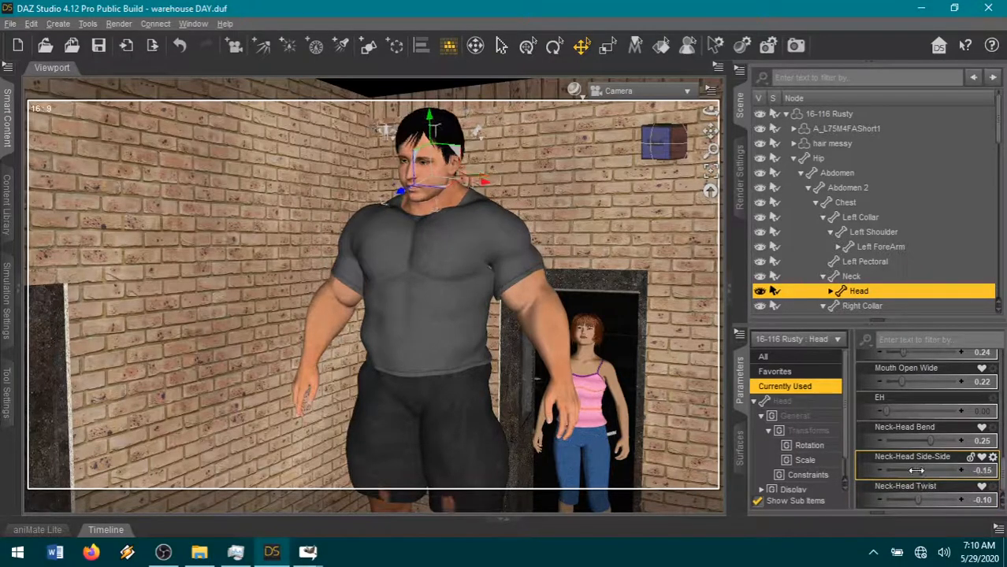
- Soften Tamera's expression and head tilt by setting Glare to 0.27 and Neck-Head Bend to -0.042
{"action": "left_click", "coordinate": [583, 338]}
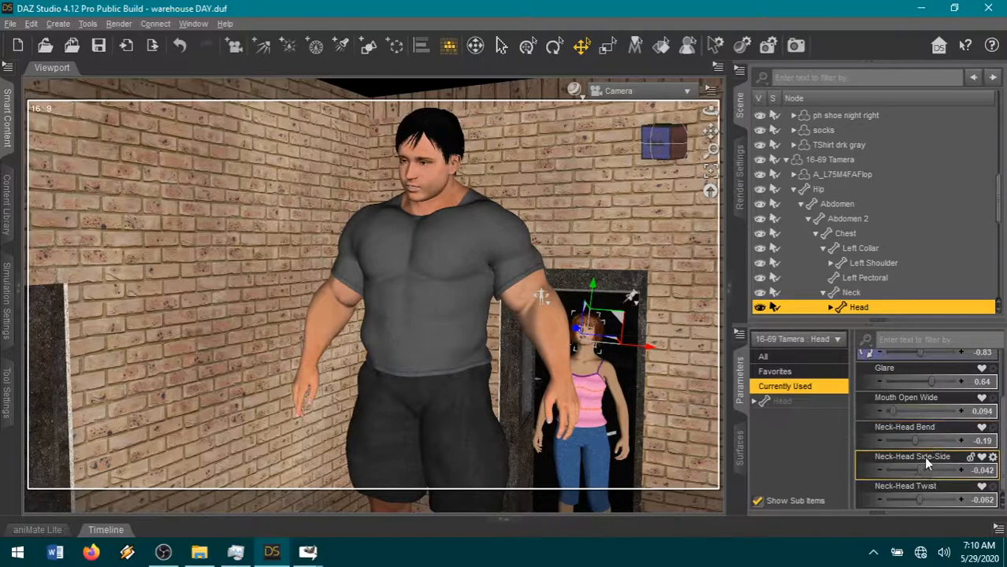
{"action": "left_click_drag", "start_coordinate": [916, 382], "coordinate": [905, 380]}
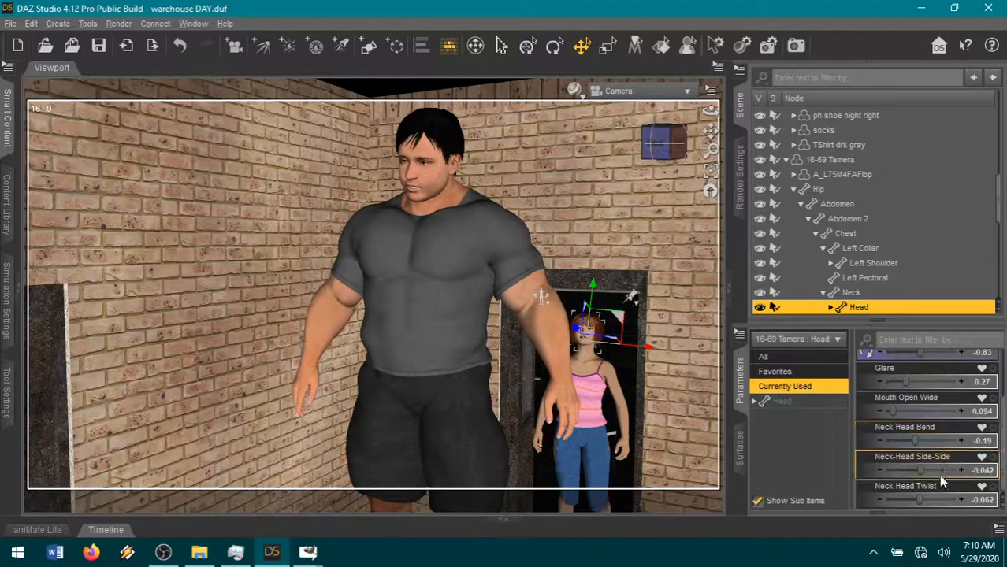
{"action": "left_click_drag", "start_coordinate": [919, 436], "coordinate": [920, 438]}
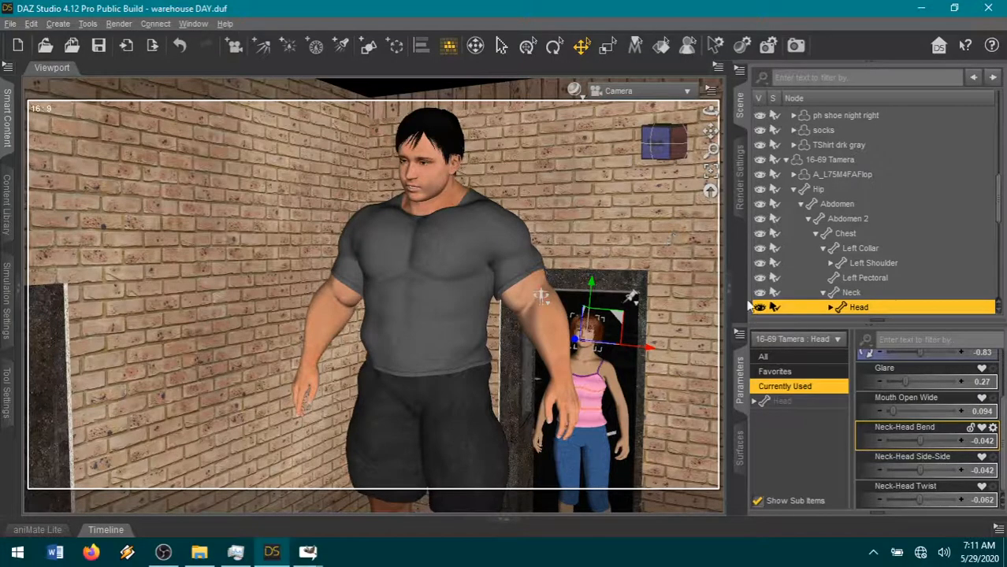
- Bend Rusty's left forearm by setting its Twist to -65.14 and its Bend to -30.00
{"action": "left_click", "coordinate": [785, 159]}
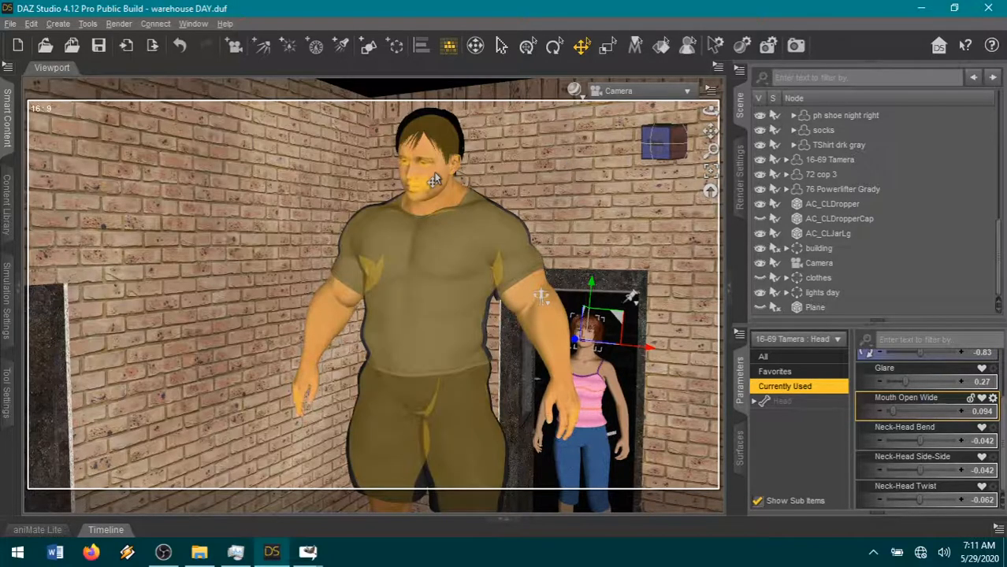
{"action": "left_click", "coordinate": [500, 360]}
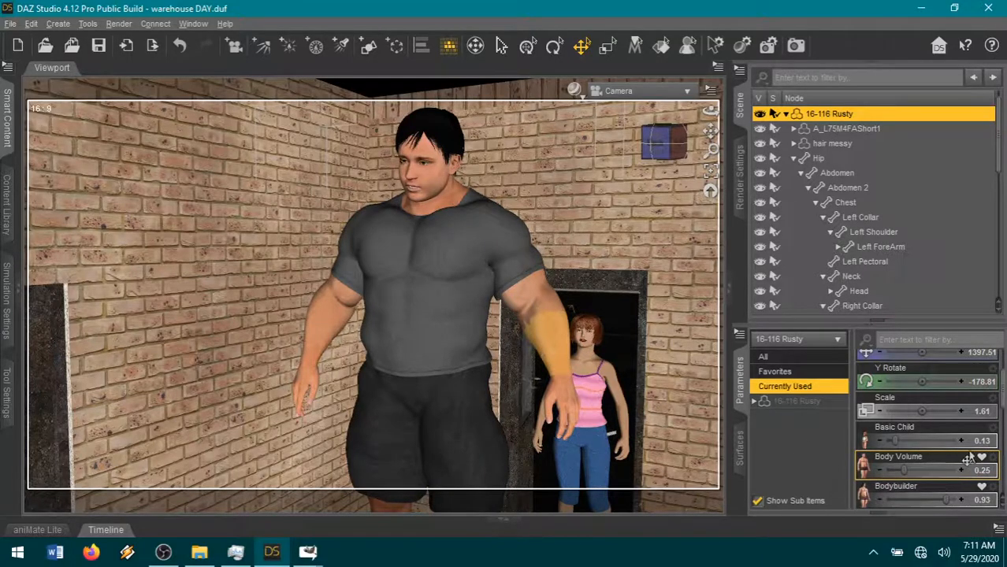
{"action": "left_click", "coordinate": [178, 48]}
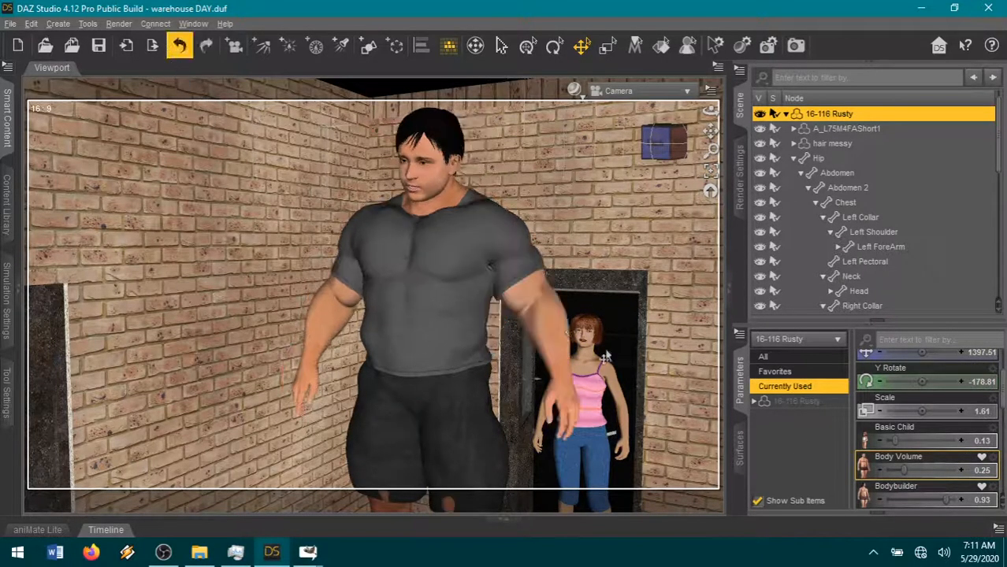
{"action": "left_click", "coordinate": [552, 346]}
{"action": "left_click_drag", "start_coordinate": [939, 399], "coordinate": [899, 369]}
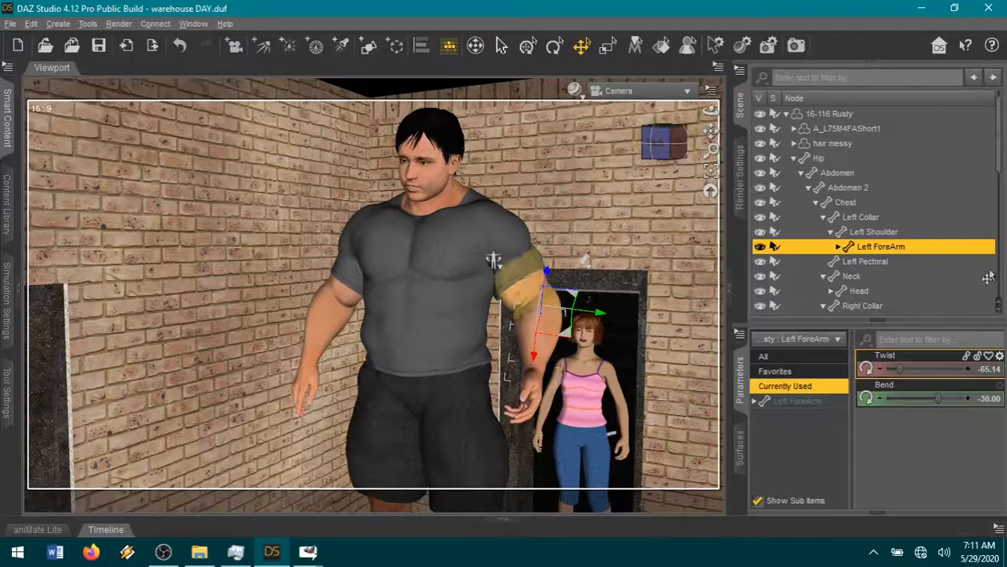
- Shift the camera framing on Rusty and Tamera slightly and render the scene
{"action": "left_click", "coordinate": [786, 114]}
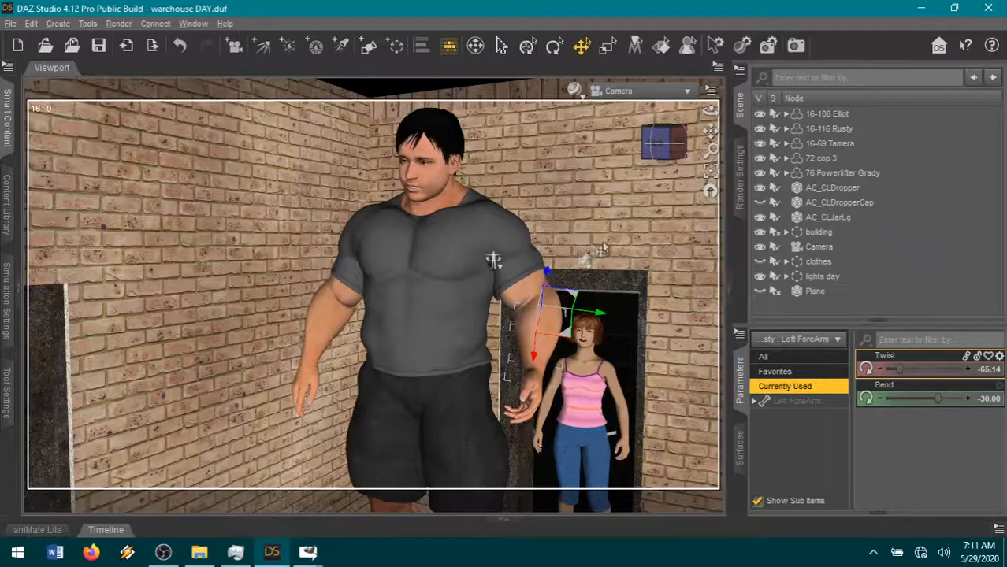
{"action": "left_click_drag", "start_coordinate": [709, 135], "coordinate": [669, 139]}
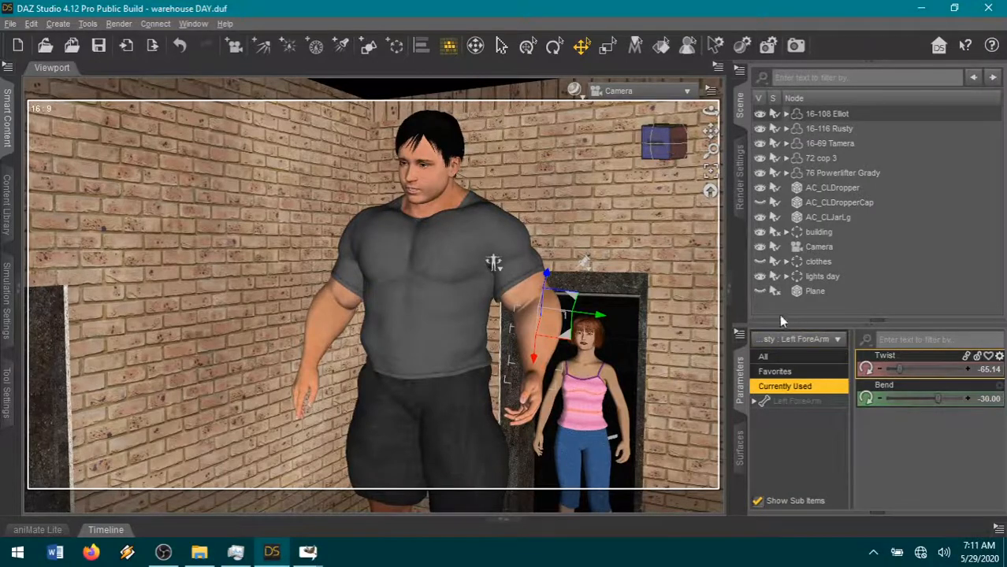
{"action": "left_click", "coordinate": [739, 193]}
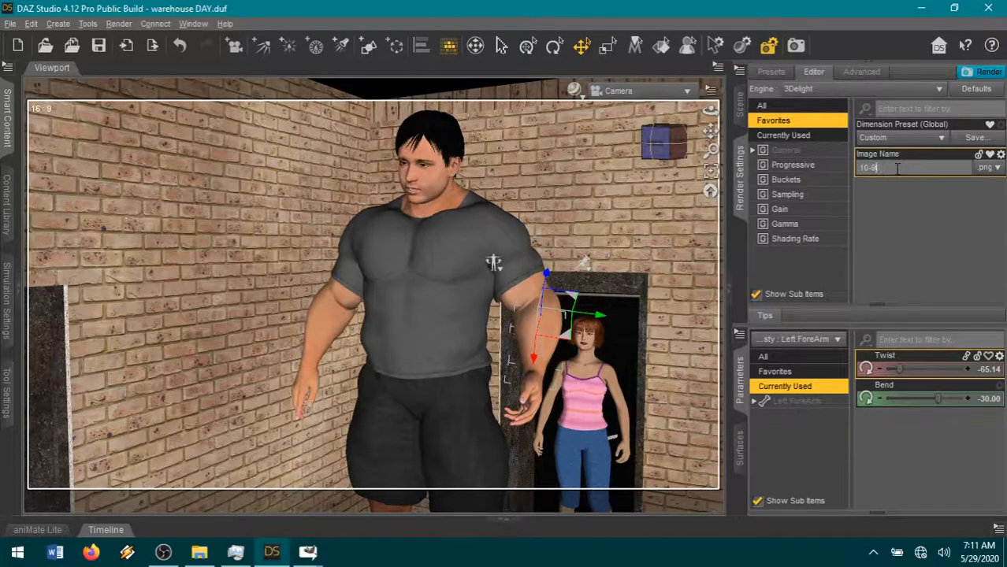
{"action": "left_click", "coordinate": [978, 77]}
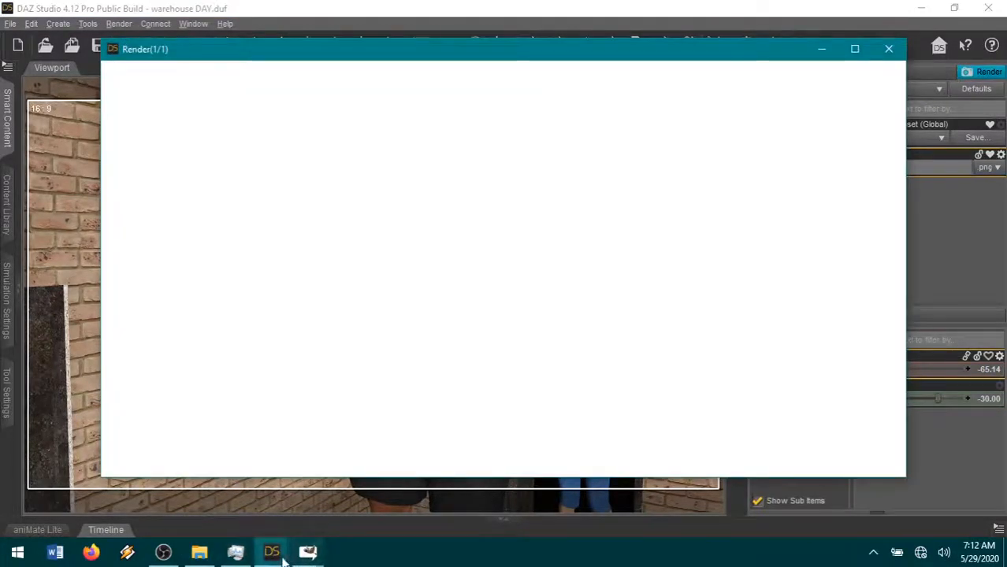
- Switch to GIMP, copy the speech bubble2 image and paste it into guide.xcf as a new layer
{"action": "mouse_move", "coordinate": [273, 556]}
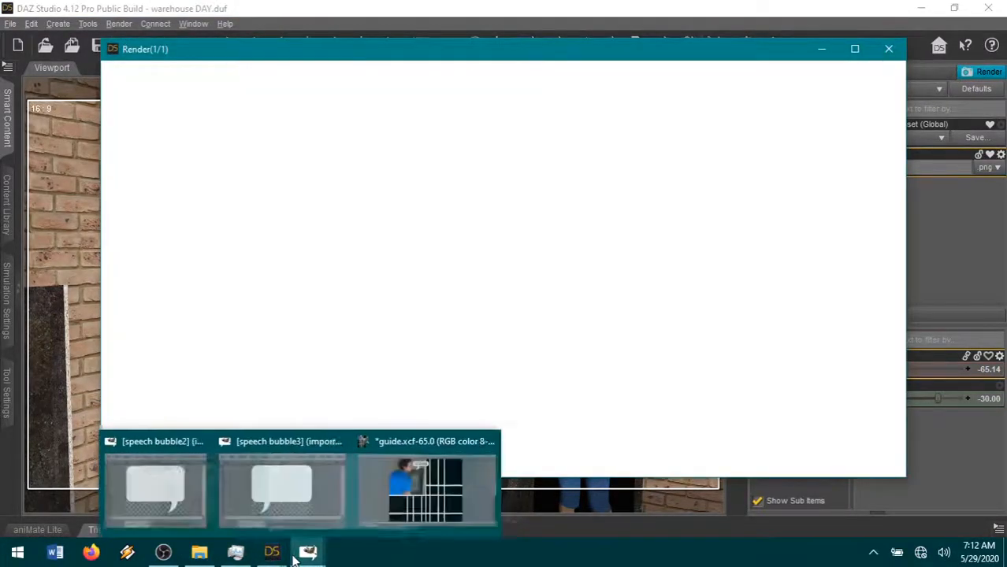
{"action": "left_click", "coordinate": [135, 473]}
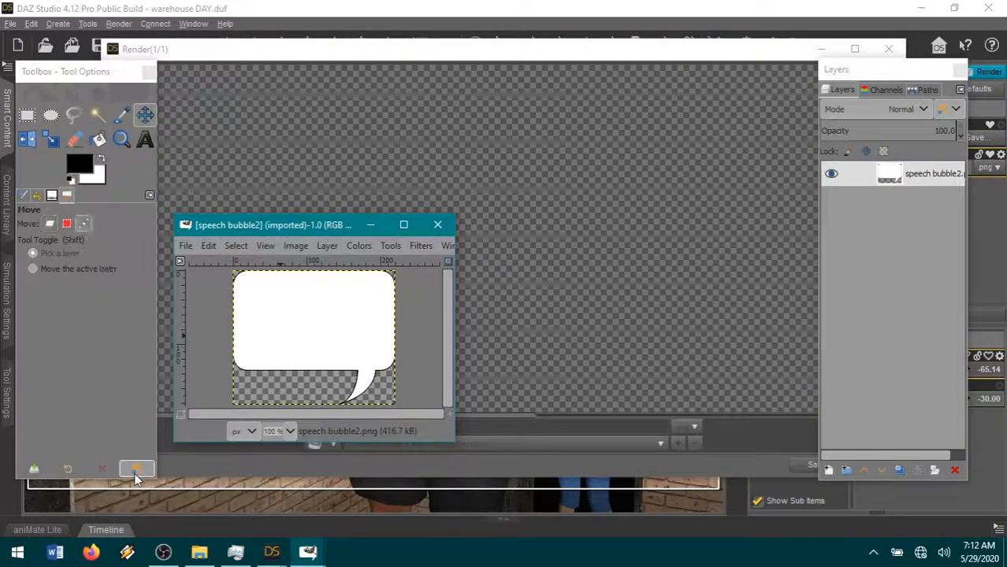
{"action": "mouse_move", "coordinate": [308, 551]}
{"action": "left_click", "coordinate": [394, 492]}
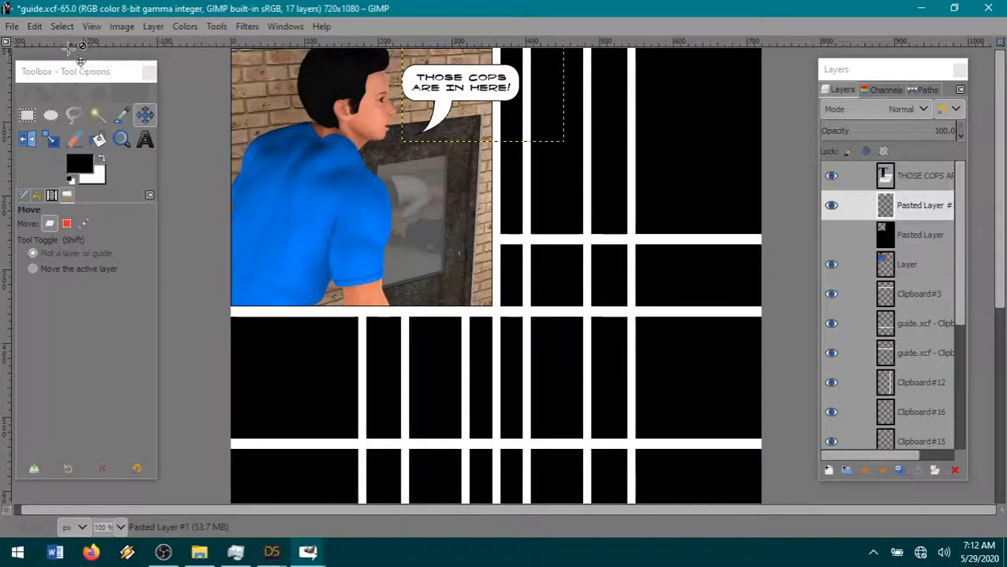
{"action": "left_click", "coordinate": [35, 28]}
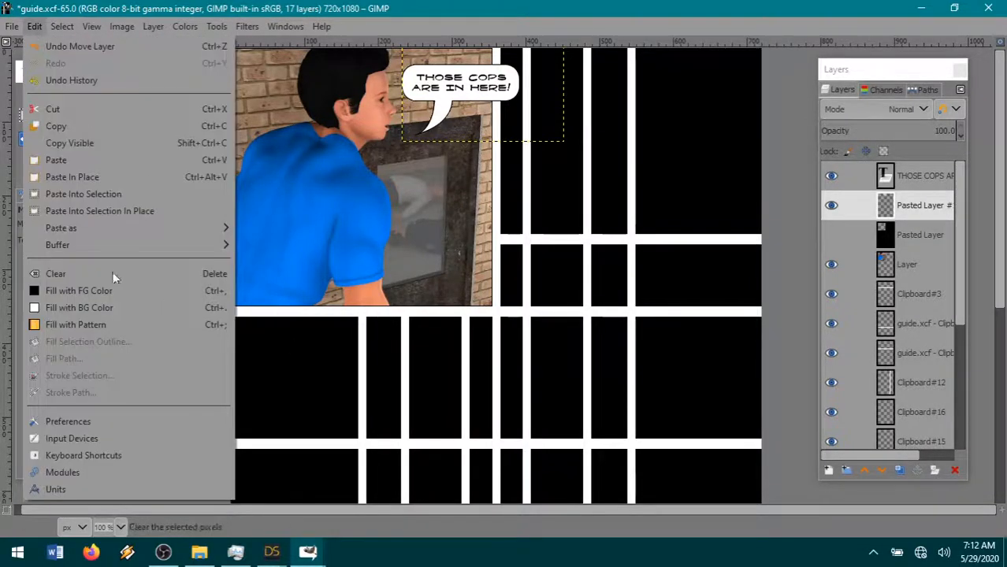
{"action": "mouse_move", "coordinate": [106, 230]}
{"action": "left_click", "coordinate": [292, 225]}
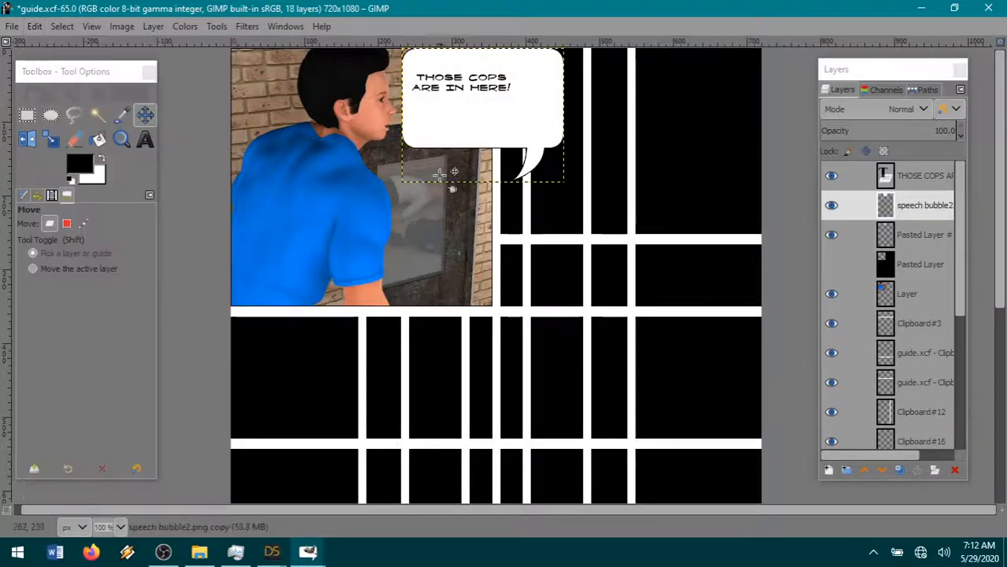
- Rotate the pasted speech bubble 180° and move it below the upper panels so its tail points upward
{"action": "left_click", "coordinate": [153, 26]}
{"action": "mouse_move", "coordinate": [197, 229]}
{"action": "left_click", "coordinate": [419, 314]}
{"action": "left_click_drag", "start_coordinate": [435, 119], "coordinate": [509, 291]}
- Add the bubble text "TOLD YOU THEY WEREN'T MUCH OF A THREAT! THEY GOT TAKEN OUT BY A COUPLE LADIES AND LOCKED IN A ROOM? PATHETIC!"
{"action": "left_click", "coordinate": [146, 139]}
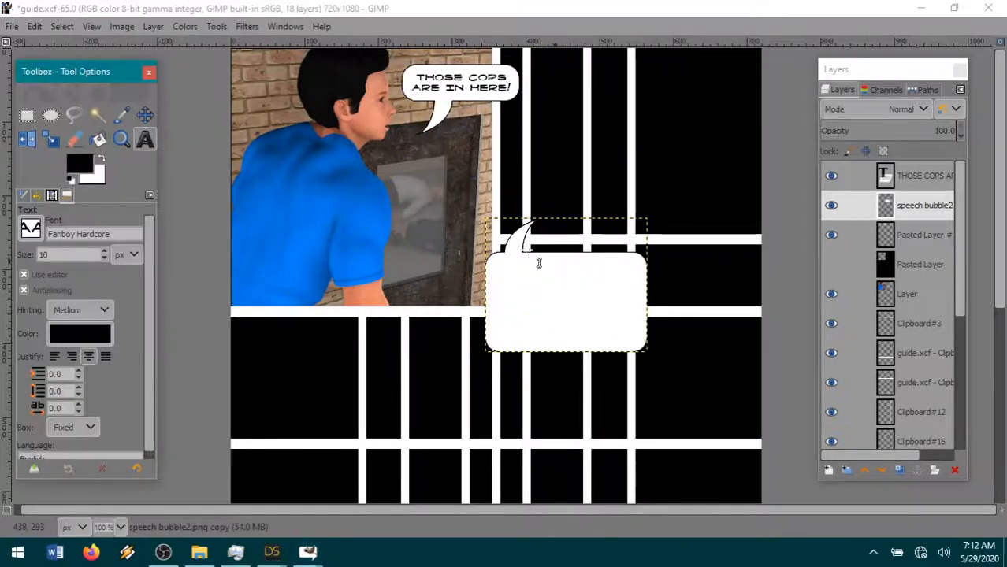
{"action": "left_click_drag", "start_coordinate": [488, 256], "coordinate": [745, 294]}
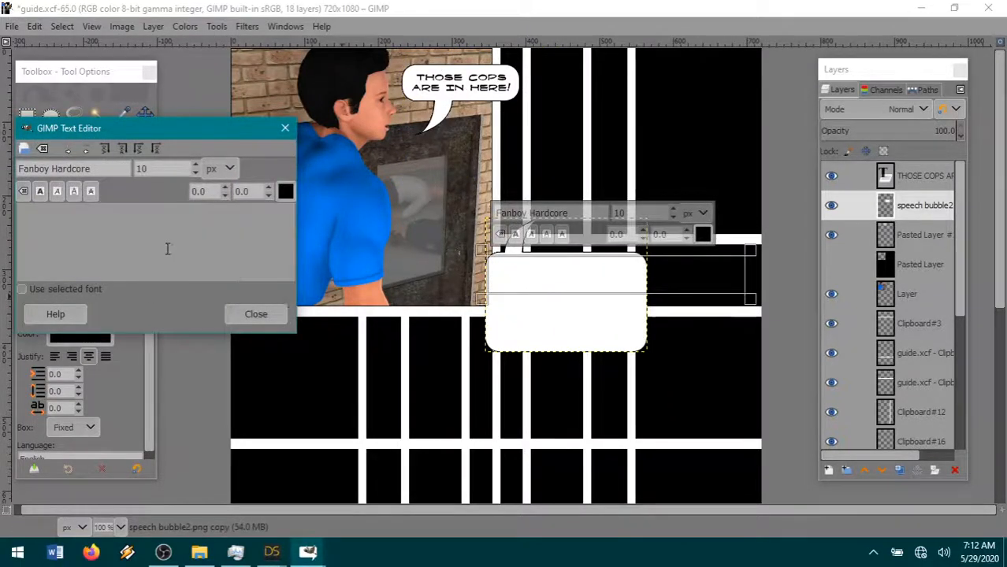
{"action": "type", "text": "TOLD T"}
{"action": "type", "text": "OU THEY WEREN'T"}
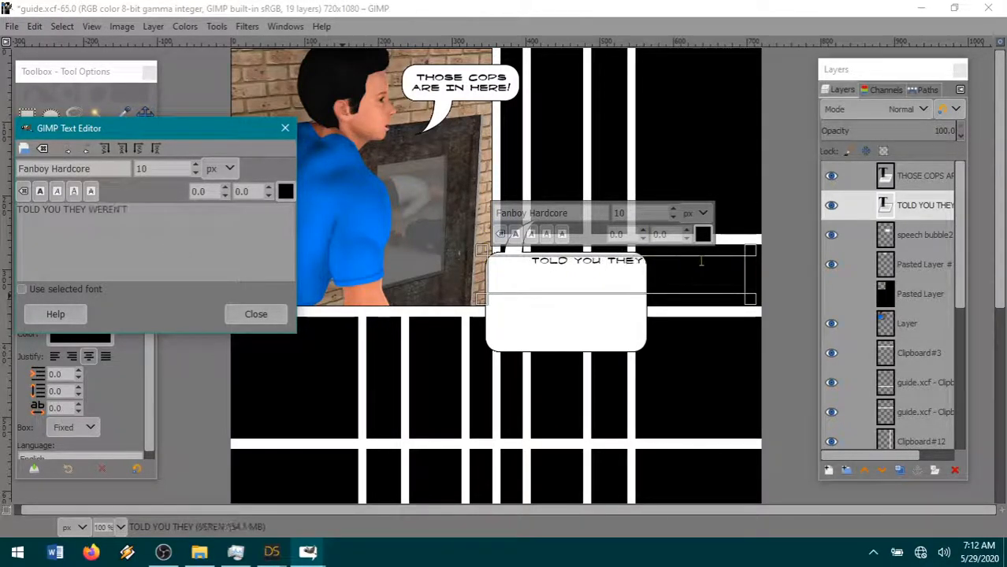
{"action": "type", "text": " MUCH OF A THREAT!"}
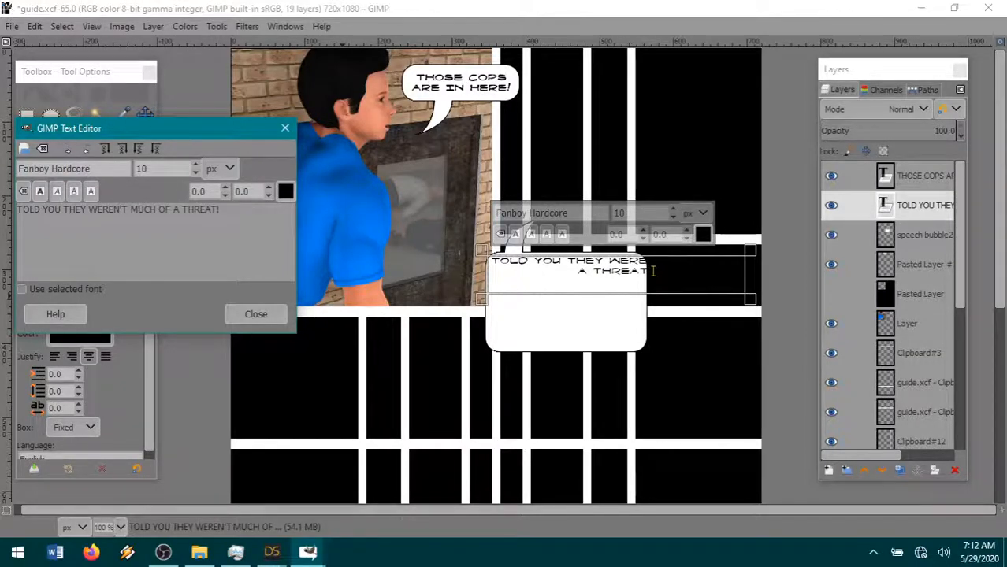
{"action": "type", "text": "THEY GOT G"}
{"action": "type", "text": " TAKEN O"}
{"action": "type", "text": "UT BY A COUPLE "}
{"action": "type", "text": "LADIES AND LOCK"}
{"action": "type", "text": "ED TH"}
{"action": "type", "text": " A ROOM"}
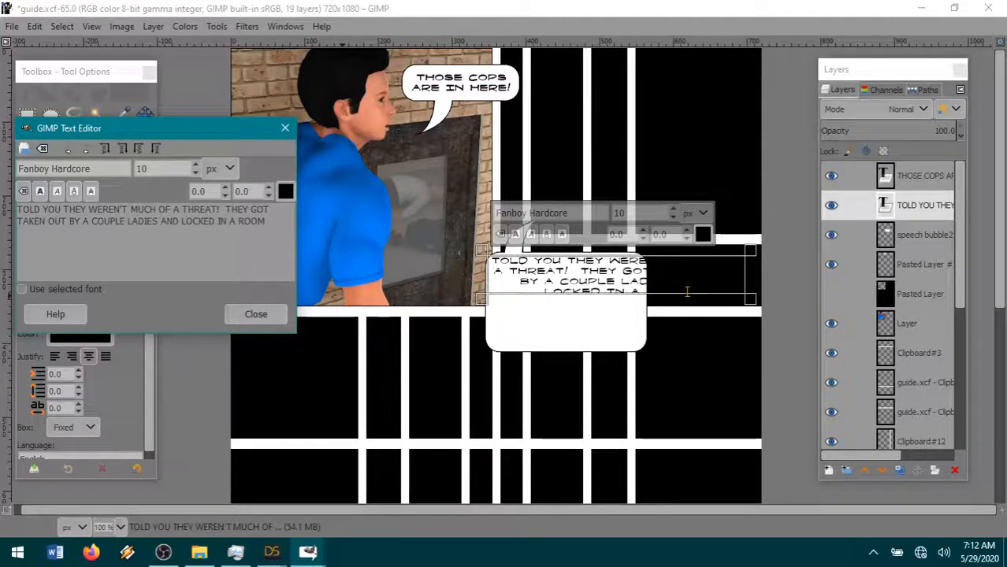
{"action": "type", "text": "! PATHETIC"}
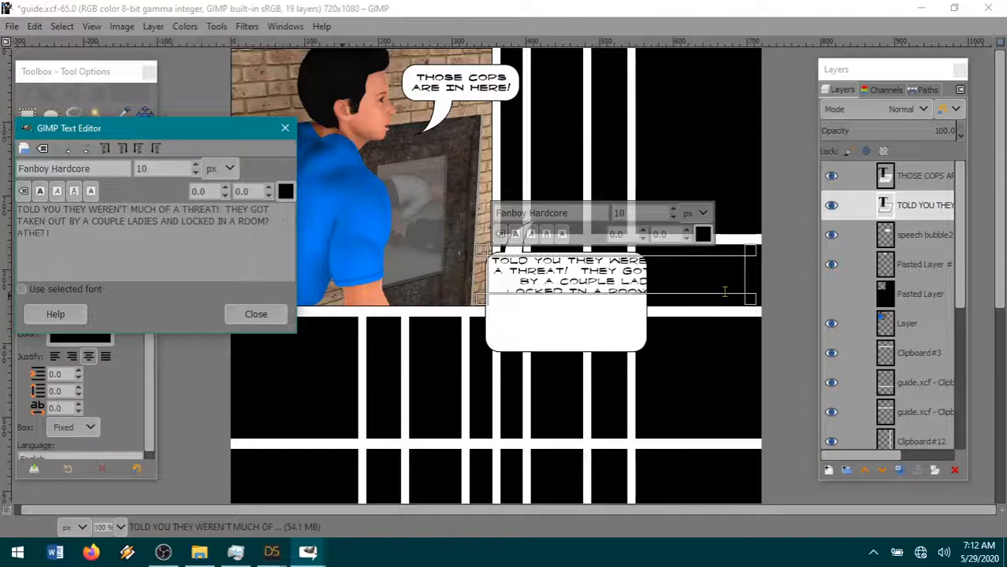
{"action": "key", "text": "BackSpace"}
{"action": "key", "text": "BackSpace"}
{"action": "key", "text": "BackSpace"}
{"action": "key", "text": "BackSpace"}
{"action": "key", "text": "BackSpace"}
{"action": "key", "text": "BackSpace"}
{"action": "key", "text": "BackSpace"}
{"action": "key", "text": "BackSpace"}
{"action": "key", "text": "BackSpace"}
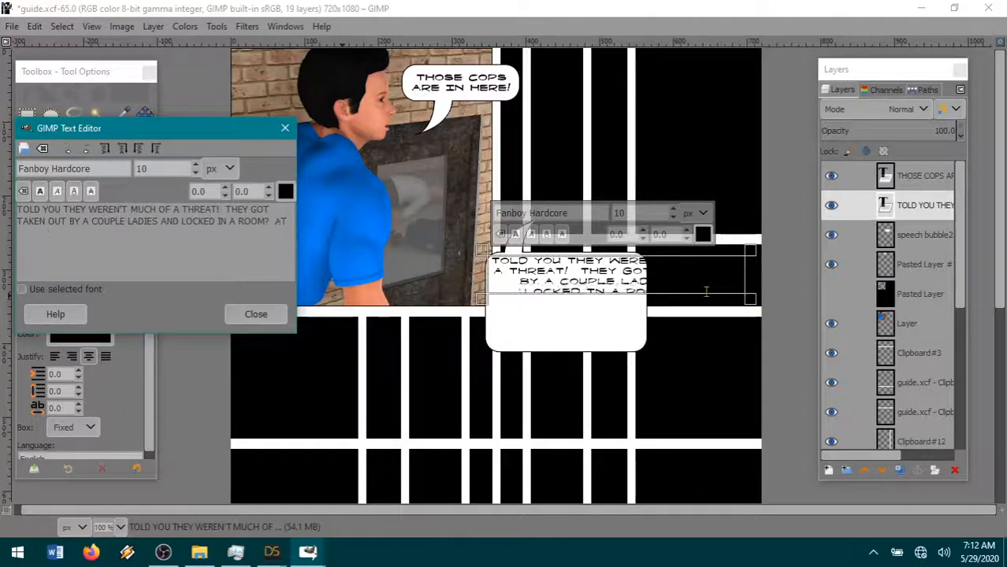
{"action": "type", "text": "? PATHETIC!"}
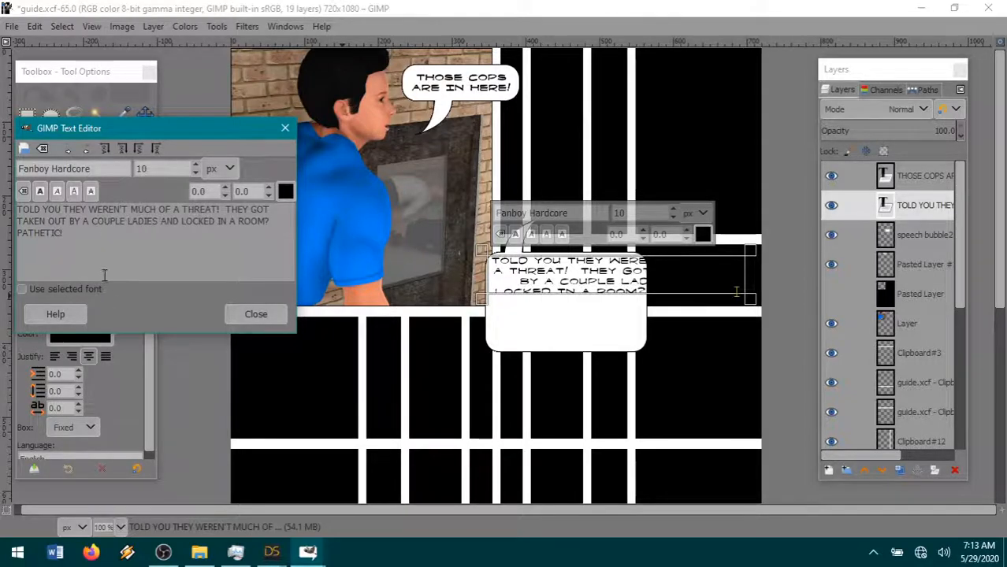
- Make all of the new bubble text bold and extend its text box slightly downward
{"action": "key", "text": "ctrl+a"}
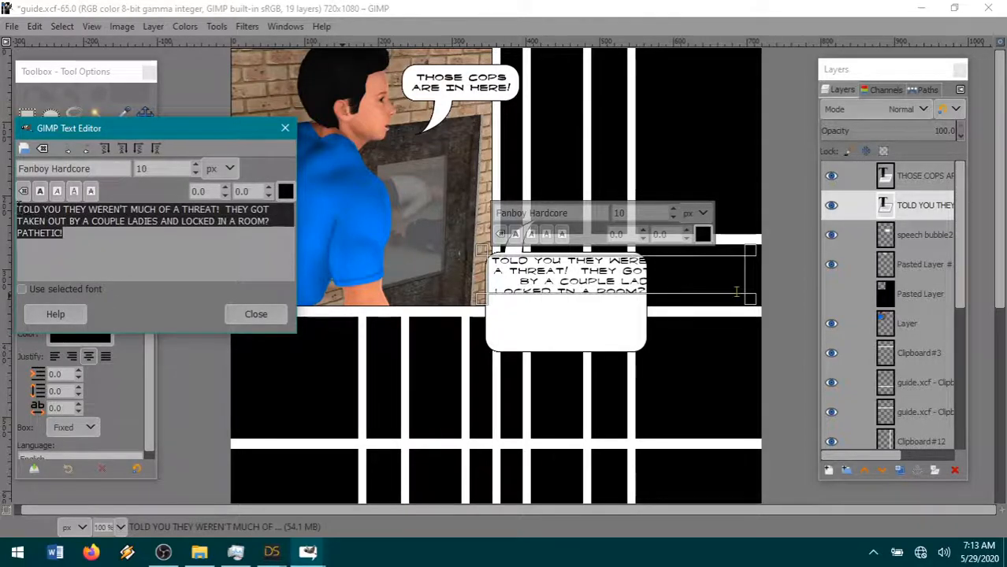
{"action": "left_click", "coordinate": [38, 192]}
{"action": "left_click", "coordinate": [564, 313]}
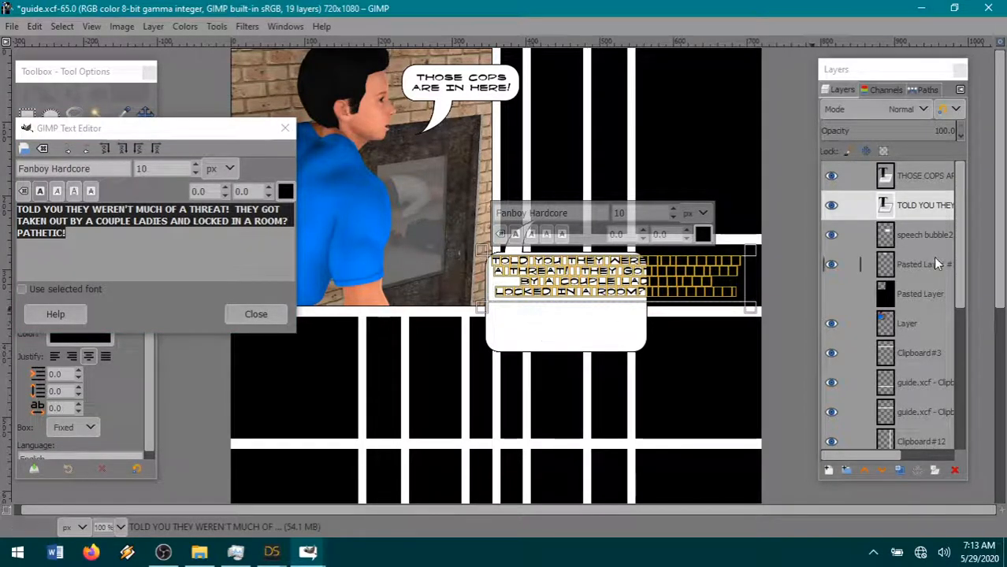
- Move the speech bubble2 layer slightly up and left to give the text a margin
{"action": "left_click", "coordinate": [921, 234]}
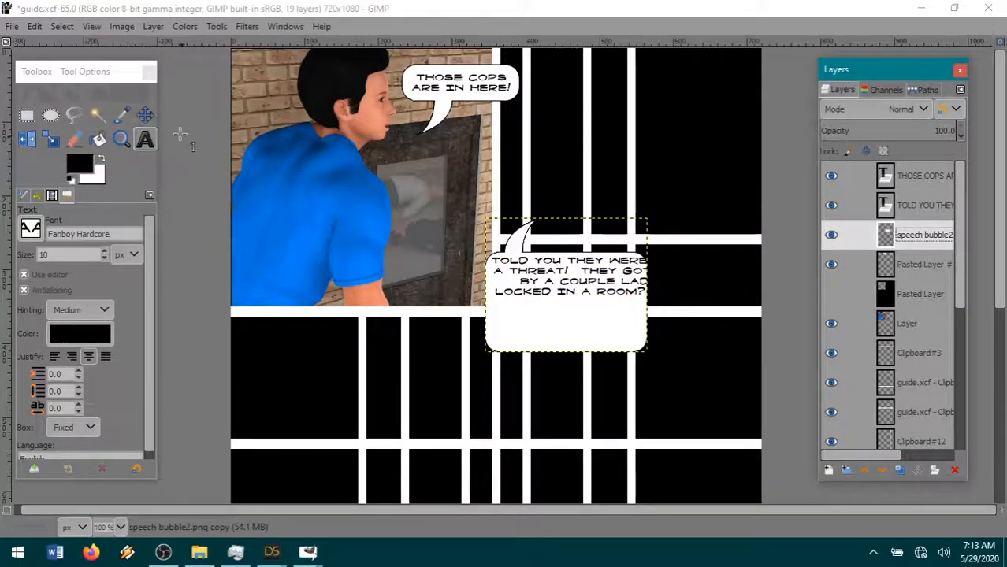
{"action": "left_click", "coordinate": [145, 114]}
{"action": "left_click_drag", "start_coordinate": [522, 322], "coordinate": [520, 318]}
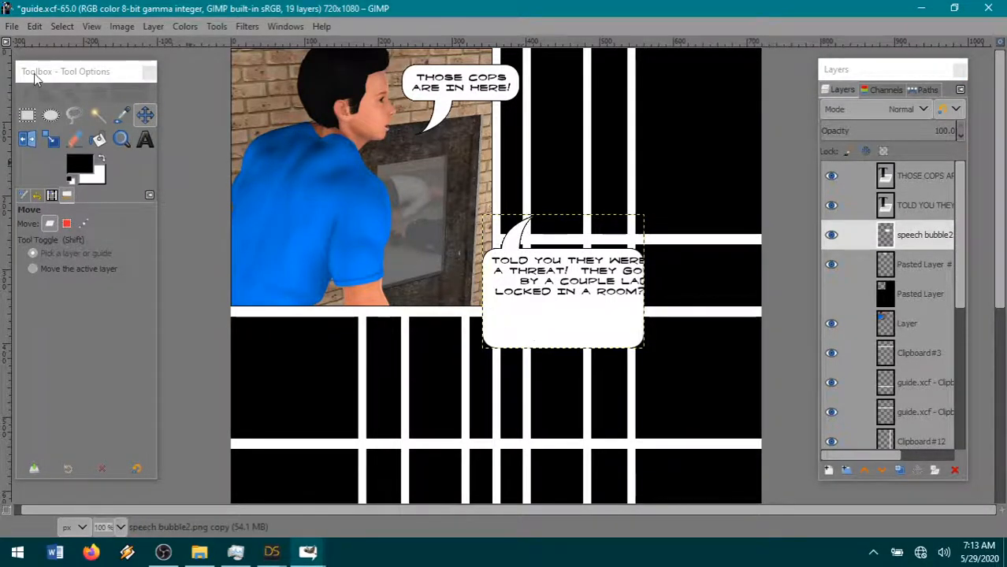
- Select the bubble's right portion with a 301 × 206 px rectangle, copy it and paste it as a new layer
{"action": "left_click", "coordinate": [27, 115]}
{"action": "left_click_drag", "start_coordinate": [526, 245], "coordinate": [749, 397]}
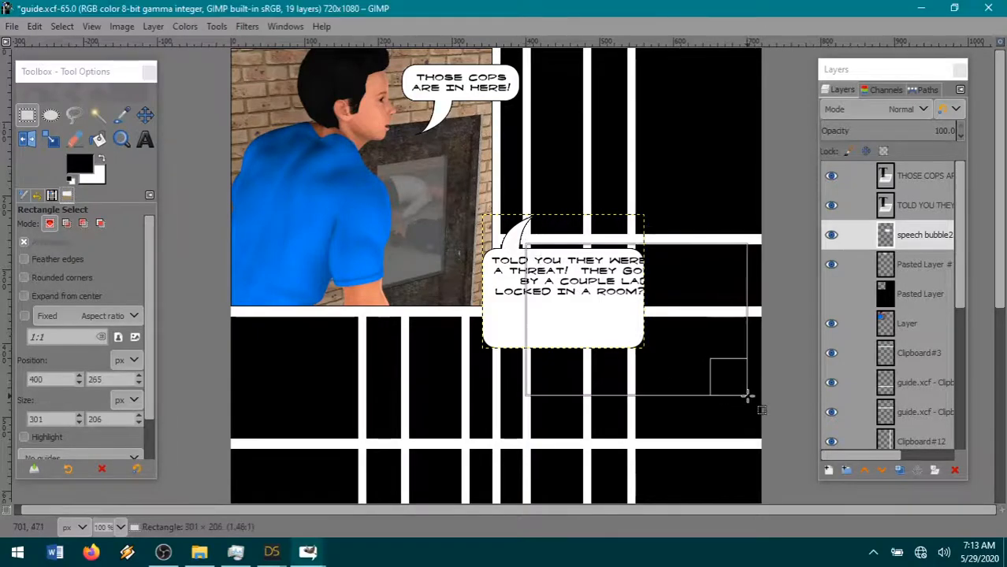
{"action": "key", "text": "ctrl+c"}
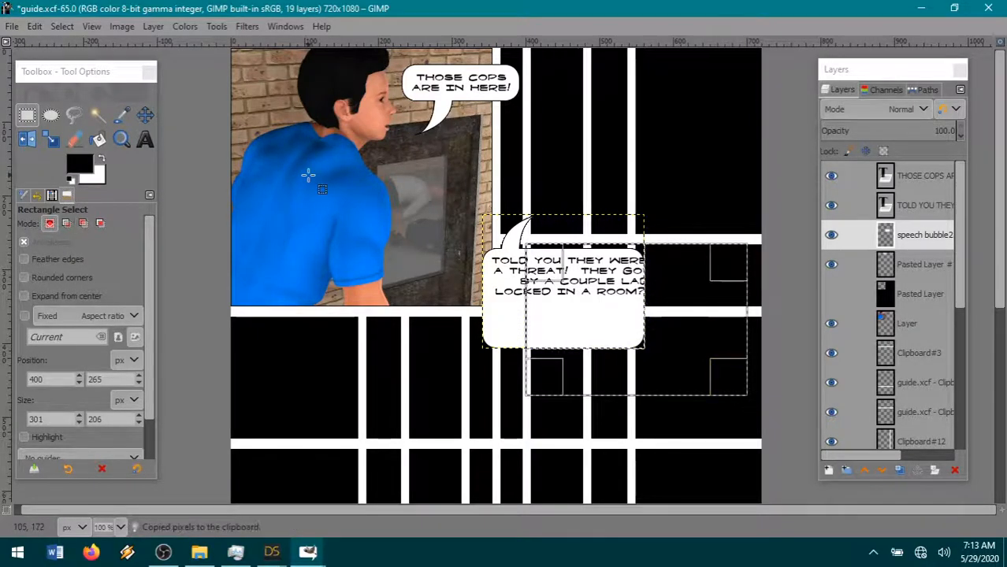
{"action": "left_click", "coordinate": [35, 27]}
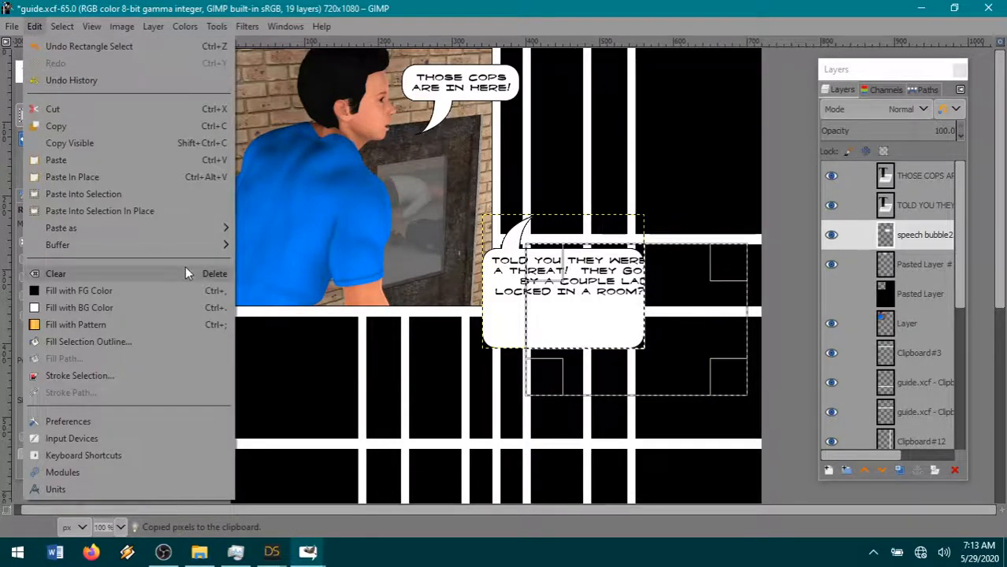
{"action": "mouse_move", "coordinate": [146, 241]}
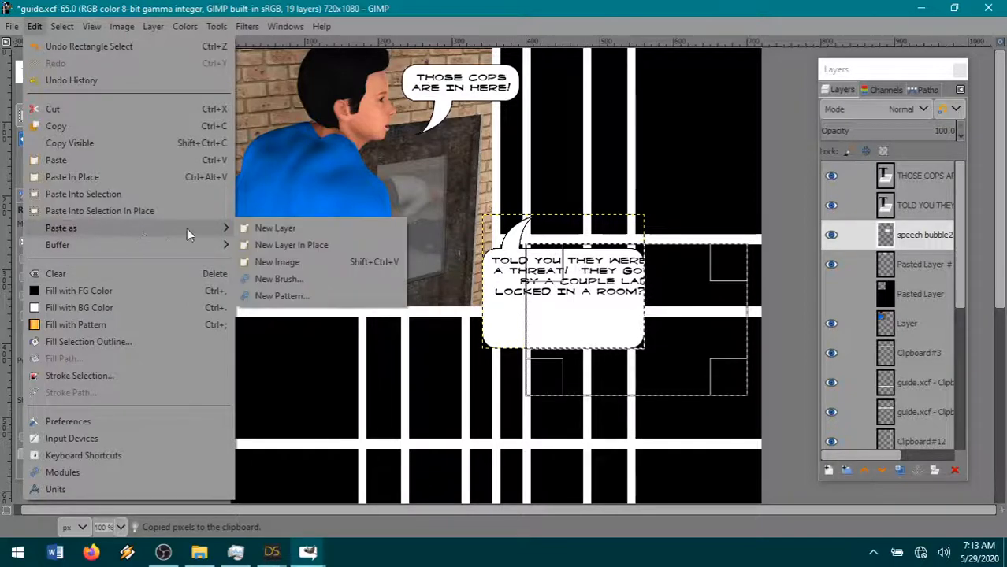
{"action": "left_click", "coordinate": [274, 228]}
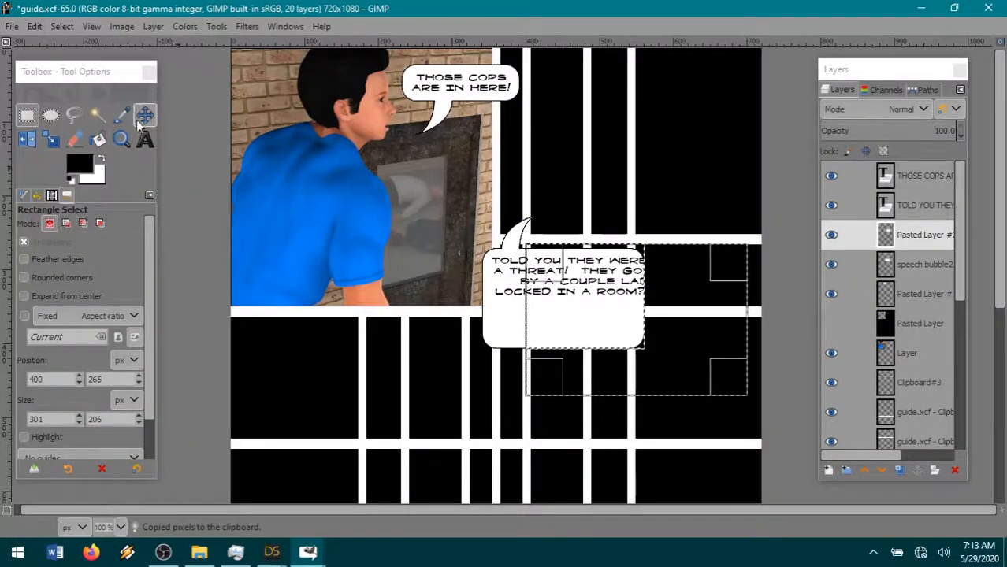
- Clear the selection and move the pasted bubble portion right to widen the bubble behind the full text
{"action": "left_click", "coordinate": [63, 27]}
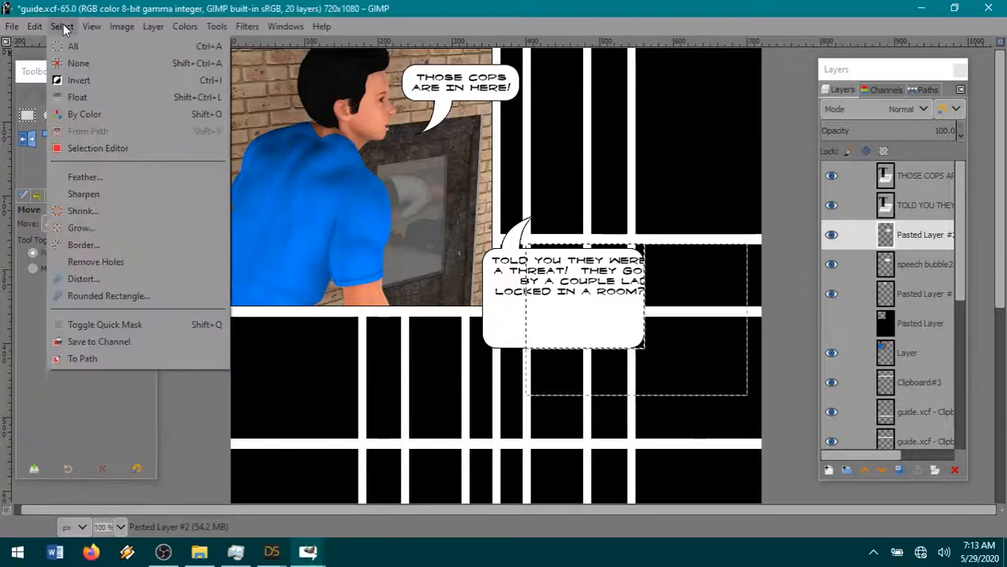
{"action": "left_click", "coordinate": [74, 65]}
{"action": "left_click_drag", "start_coordinate": [573, 319], "coordinate": [674, 318]}
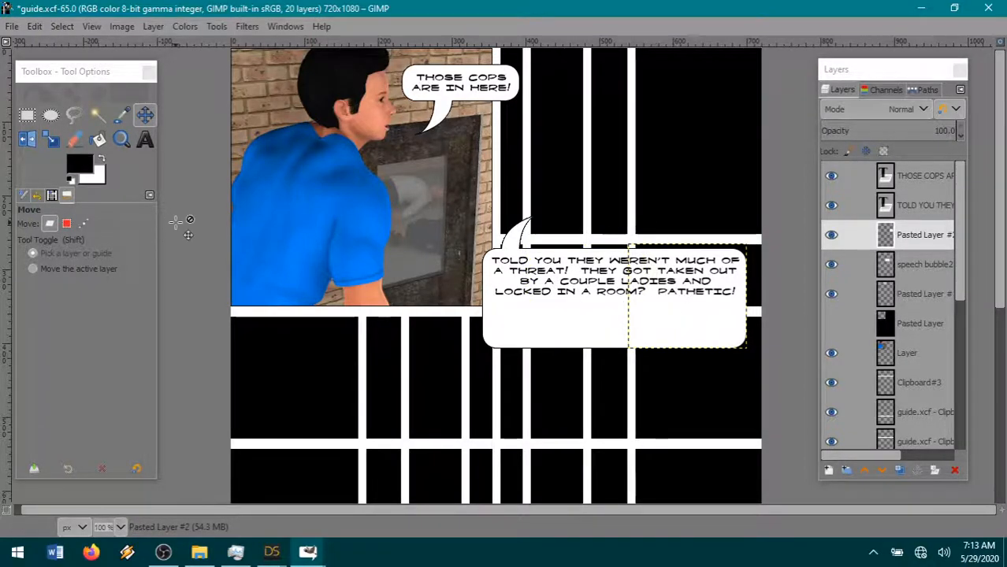
- Paste another copy of the bubble's right portion as a new layer and place it slightly beyond the first copy's right edge
{"action": "left_click", "coordinate": [34, 27]}
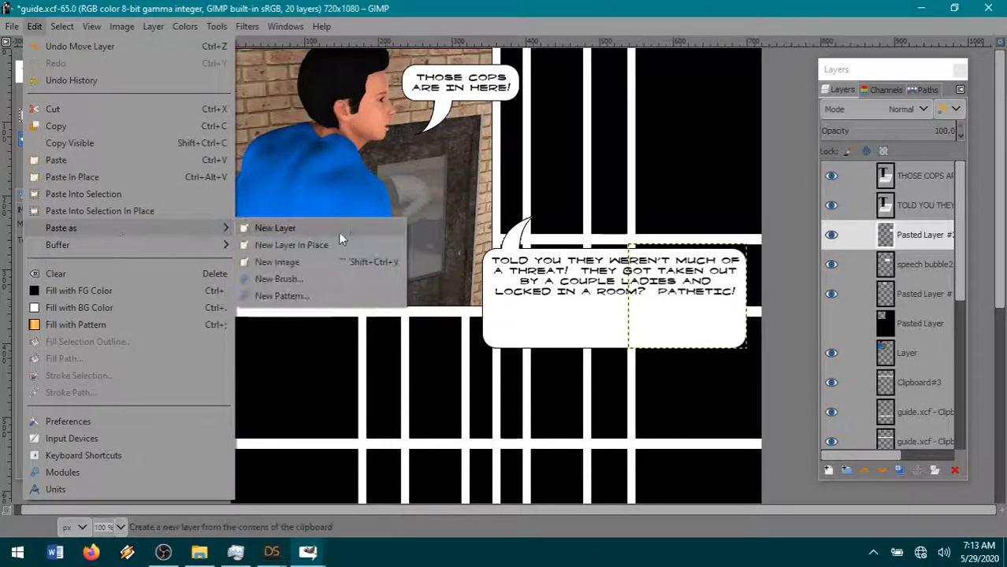
{"action": "left_click", "coordinate": [347, 242]}
{"action": "left_click_drag", "start_coordinate": [674, 327], "coordinate": [677, 326]}
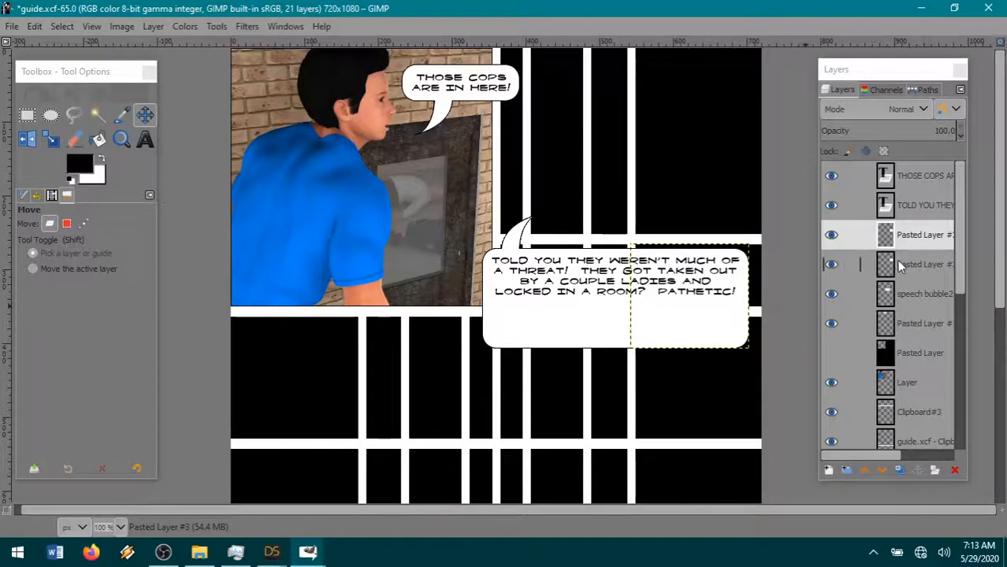
- Merge the two pasted bubble portions down into the speech bubble2 layer
{"action": "right_click", "coordinate": [911, 241]}
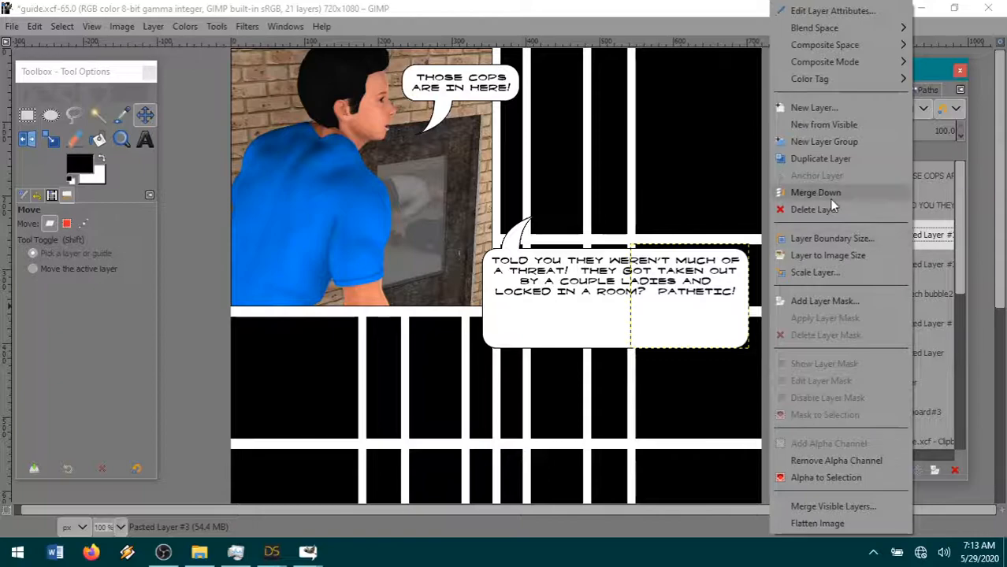
{"action": "left_click", "coordinate": [828, 192]}
{"action": "right_click", "coordinate": [899, 207]}
{"action": "left_click", "coordinate": [839, 196]}
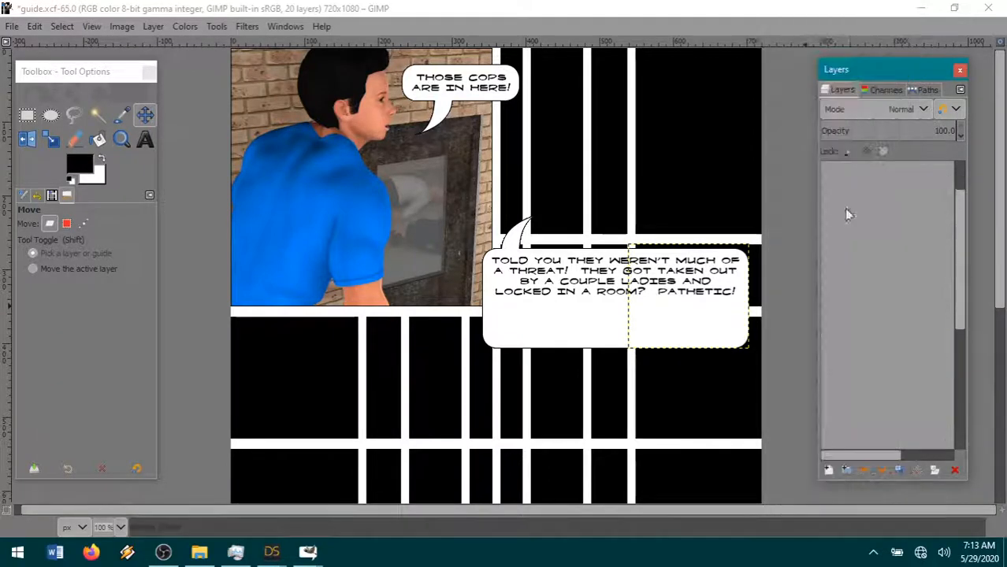
- Select a 403 × 37 px strip across the lower part of the large speech bubble and cut it out
{"action": "key", "text": "r"}
{"action": "left_click_drag", "start_coordinate": [461, 290], "coordinate": [758, 319]}
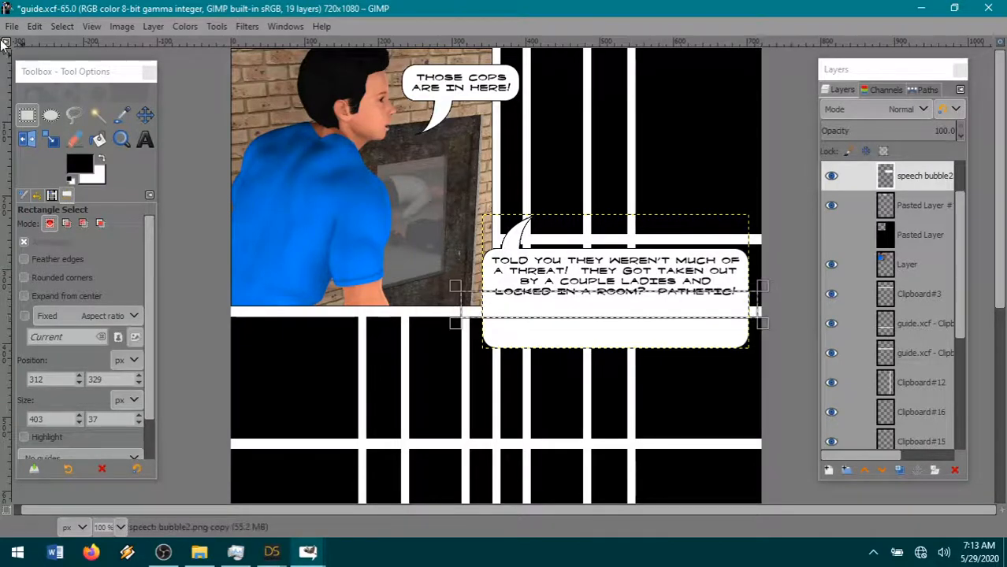
{"action": "left_click", "coordinate": [34, 26]}
{"action": "left_click", "coordinate": [48, 103]}
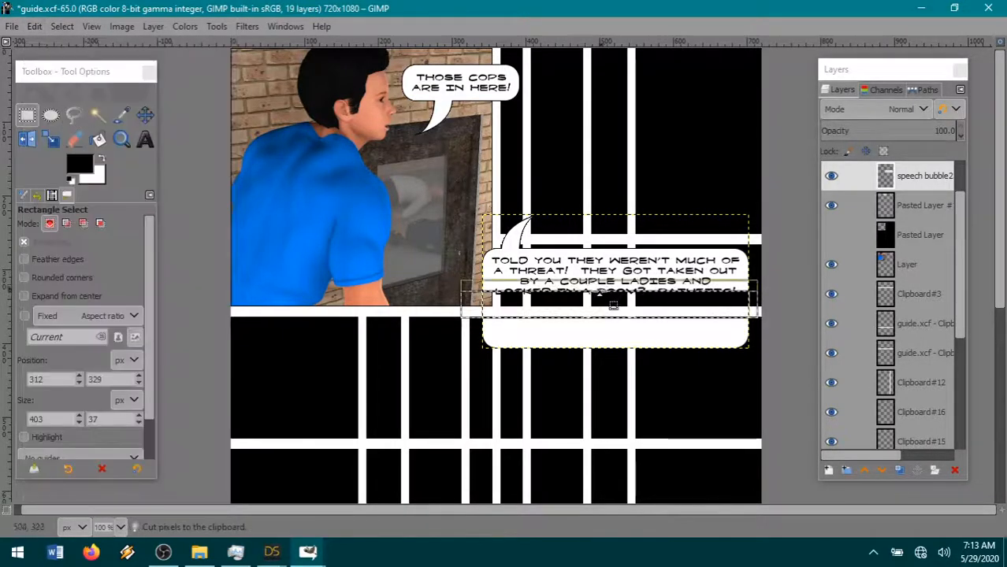
- Extend the selection down over the bubble's bottom edge to 403 × 100 px and cut that portion to the clipboard
{"action": "left_click_drag", "start_coordinate": [599, 335], "coordinate": [599, 382]}
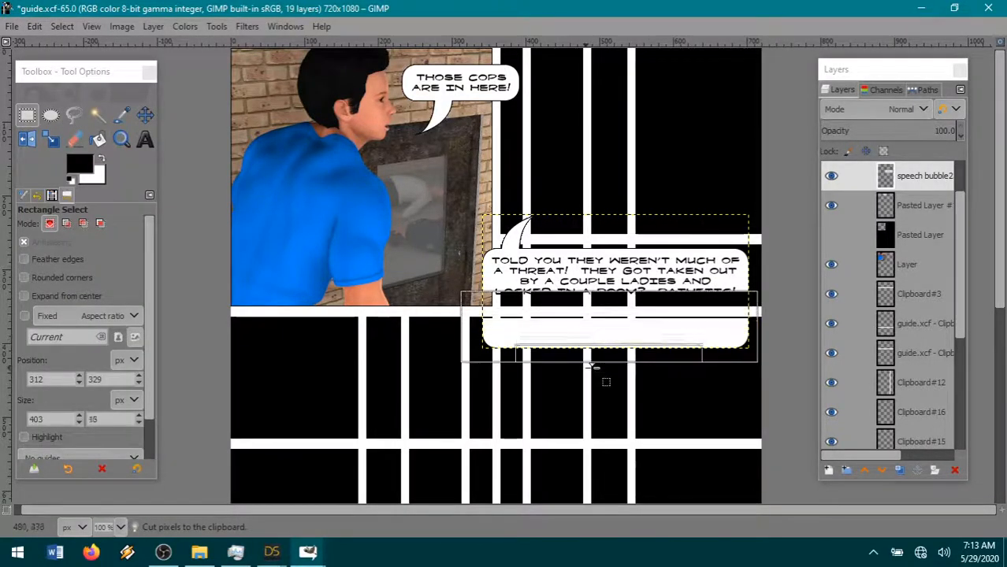
{"action": "left_click", "coordinate": [34, 26]}
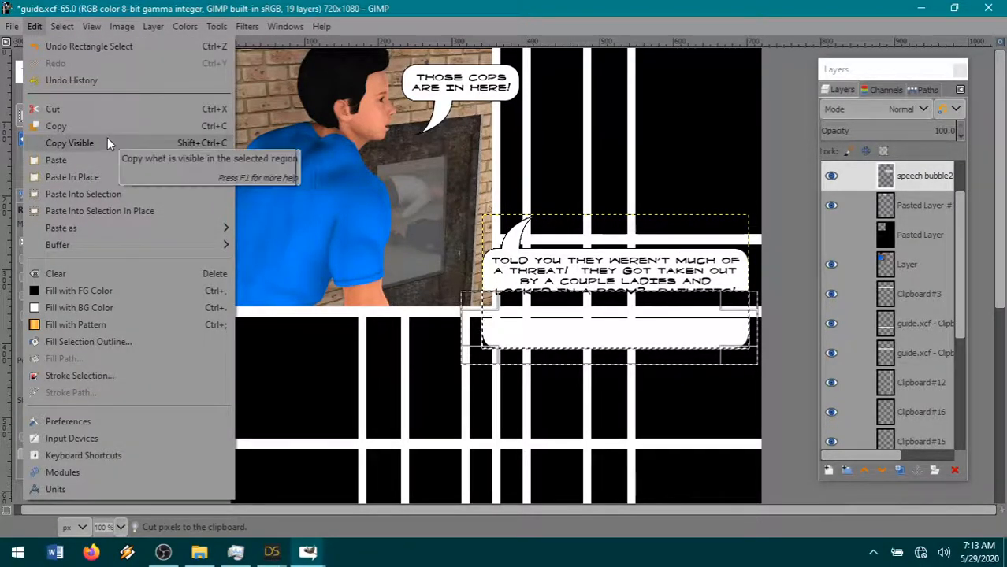
{"action": "mouse_move", "coordinate": [111, 226]}
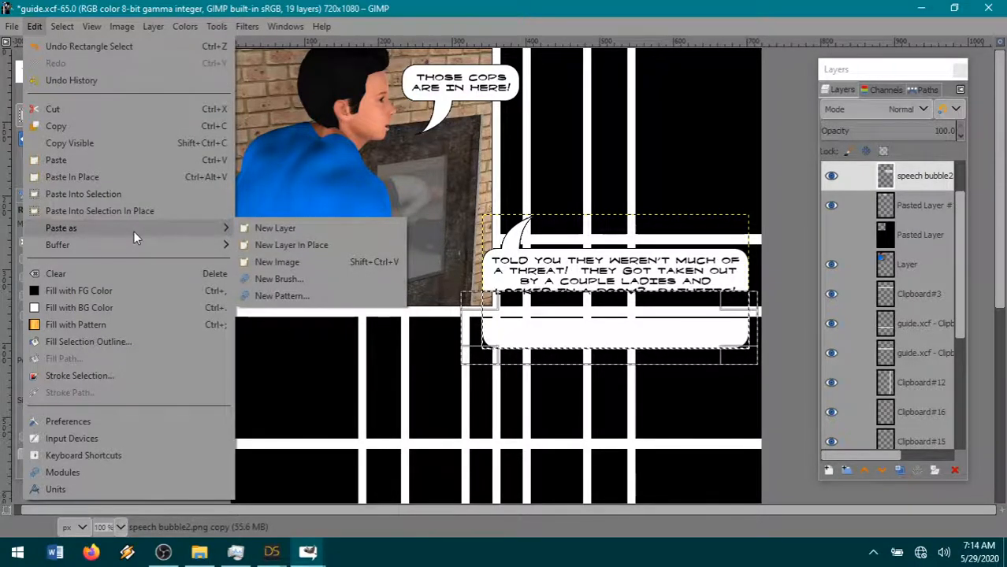
{"action": "left_click", "coordinate": [77, 110]}
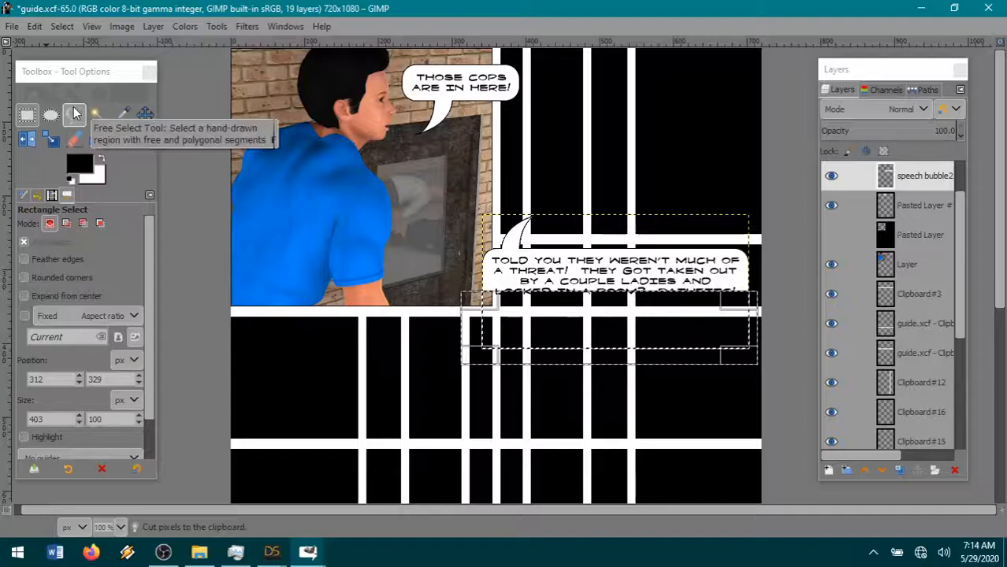
- Clear the selection, paste the bubble's bottom edge as a new layer and move it up to close the bubble beneath the text
{"action": "left_click", "coordinate": [62, 26]}
{"action": "left_click", "coordinate": [77, 65]}
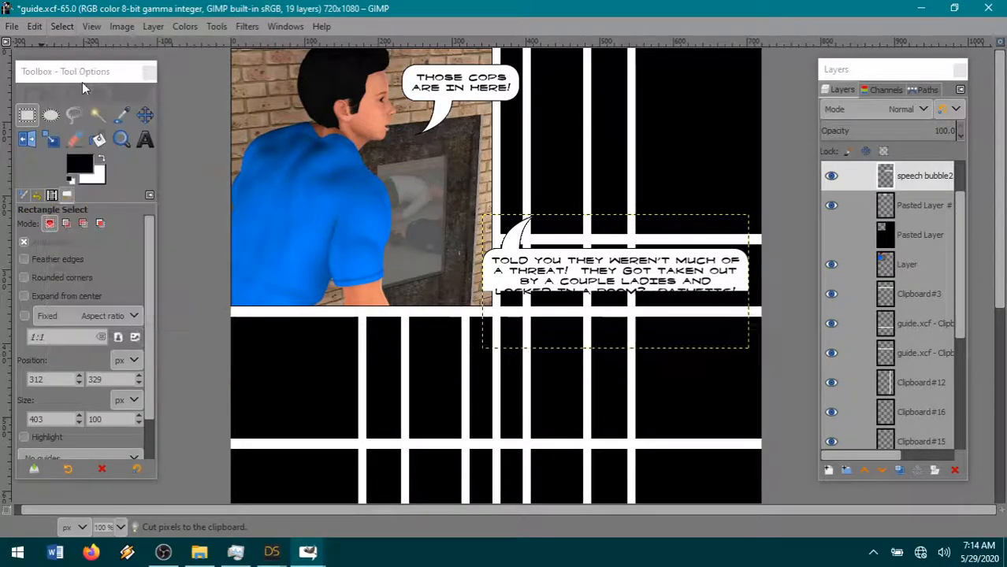
{"action": "left_click", "coordinate": [35, 26]}
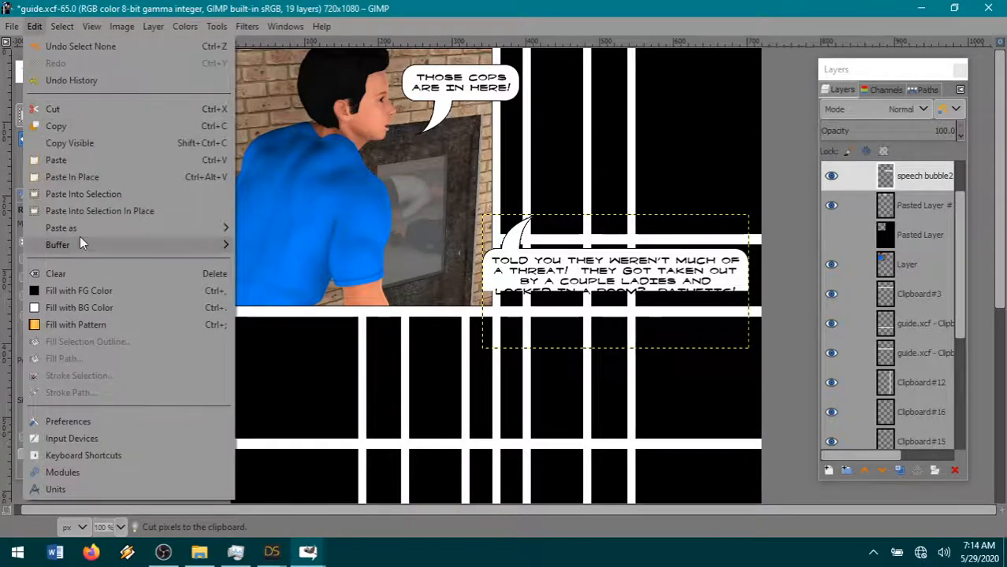
{"action": "mouse_move", "coordinate": [77, 228]}
{"action": "left_click", "coordinate": [287, 227]}
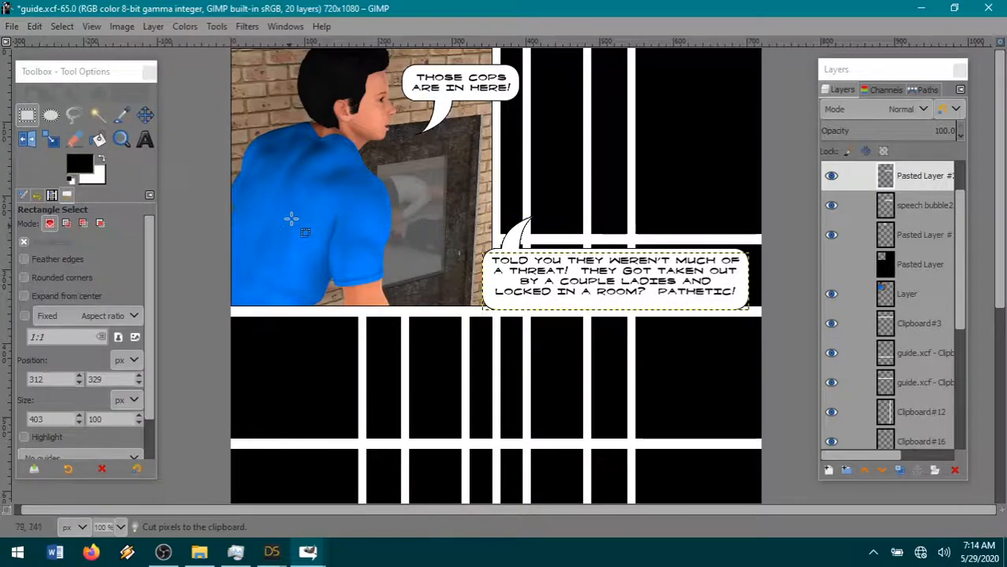
{"action": "left_click", "coordinate": [147, 115]}
{"action": "left_click_drag", "start_coordinate": [646, 319], "coordinate": [645, 311]}
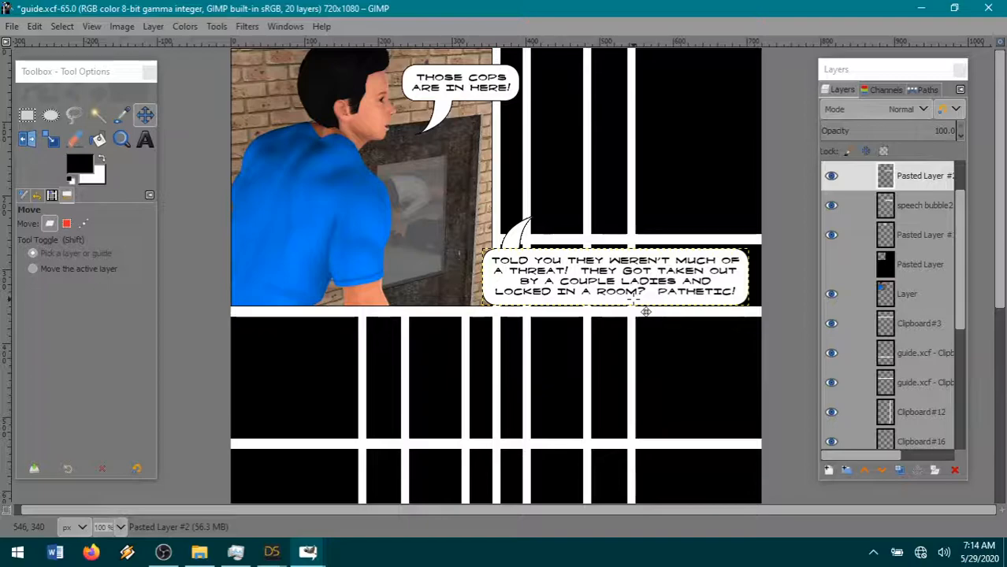
- Merge the pasted bottom edge down into the speech bubble2 layer and move the bubble slightly up and right
{"action": "left_click", "coordinate": [917, 269]}
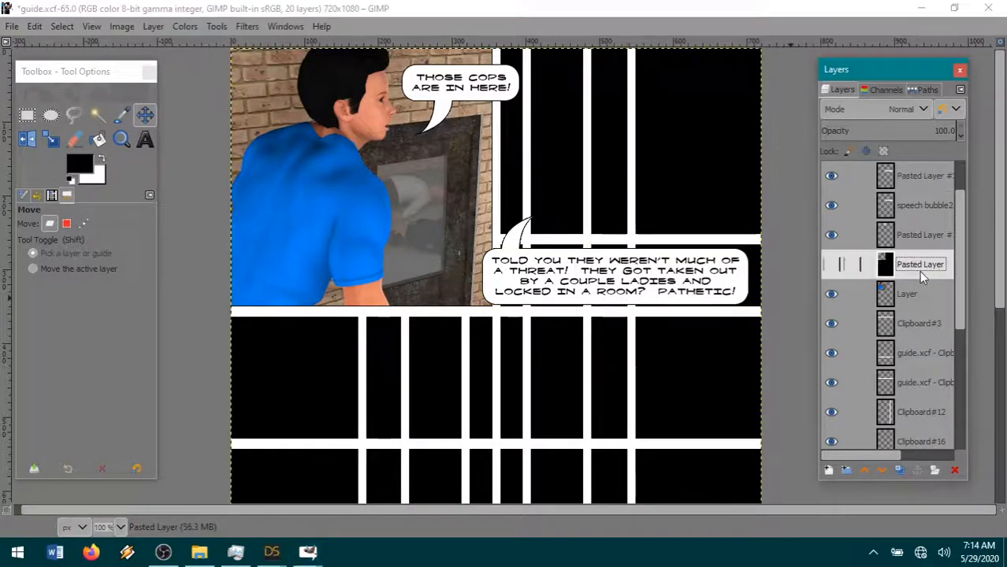
{"action": "right_click", "coordinate": [917, 178]}
{"action": "left_click", "coordinate": [831, 191]}
{"action": "left_click_drag", "start_coordinate": [645, 296], "coordinate": [658, 304]}
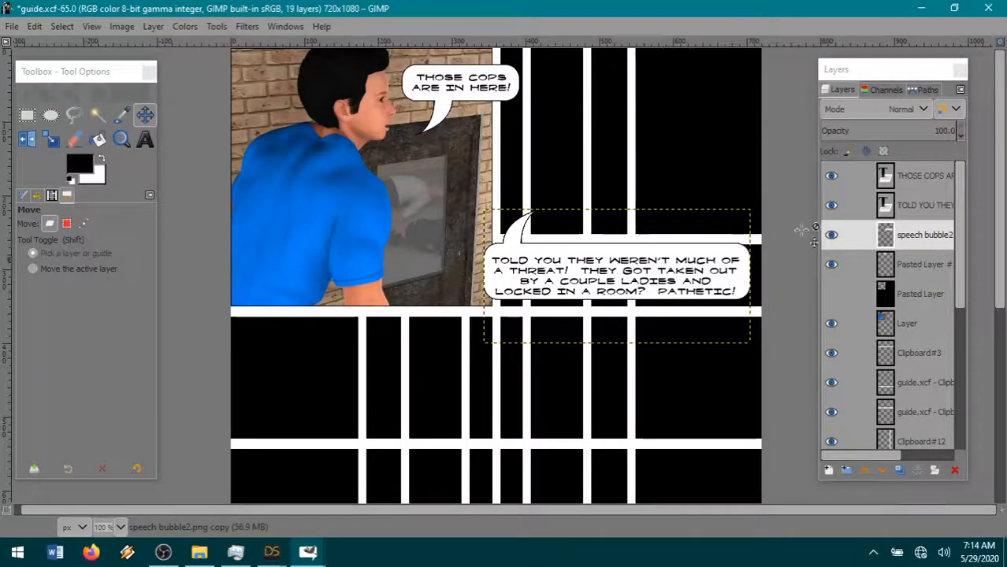
- Move the "TOLD YOU THEY WEREN'T MUCH OF A THREAT!" text layer up about 7 px to center it in its bubble
{"action": "left_click", "coordinate": [923, 210]}
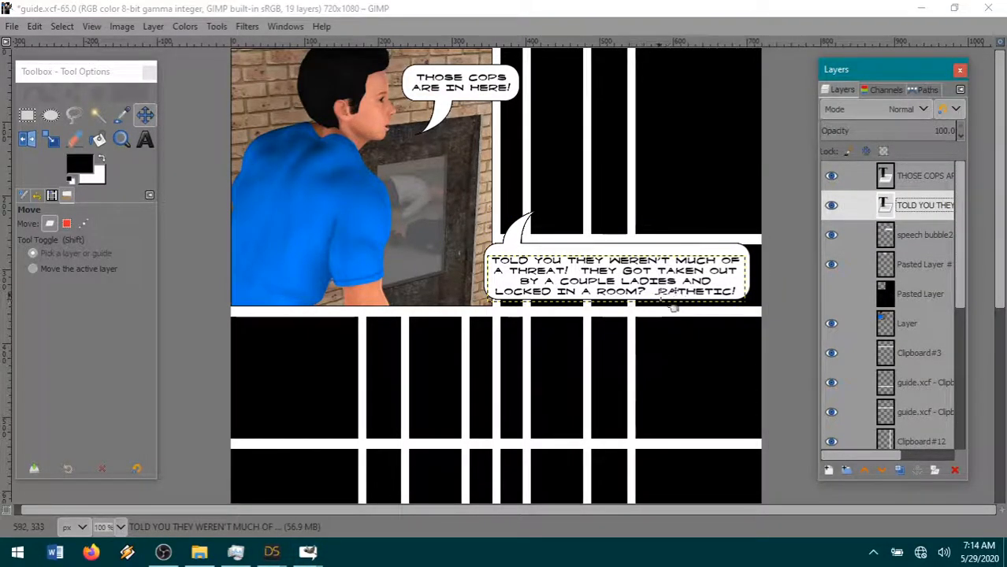
{"action": "left_click_drag", "start_coordinate": [672, 307], "coordinate": [673, 299]}
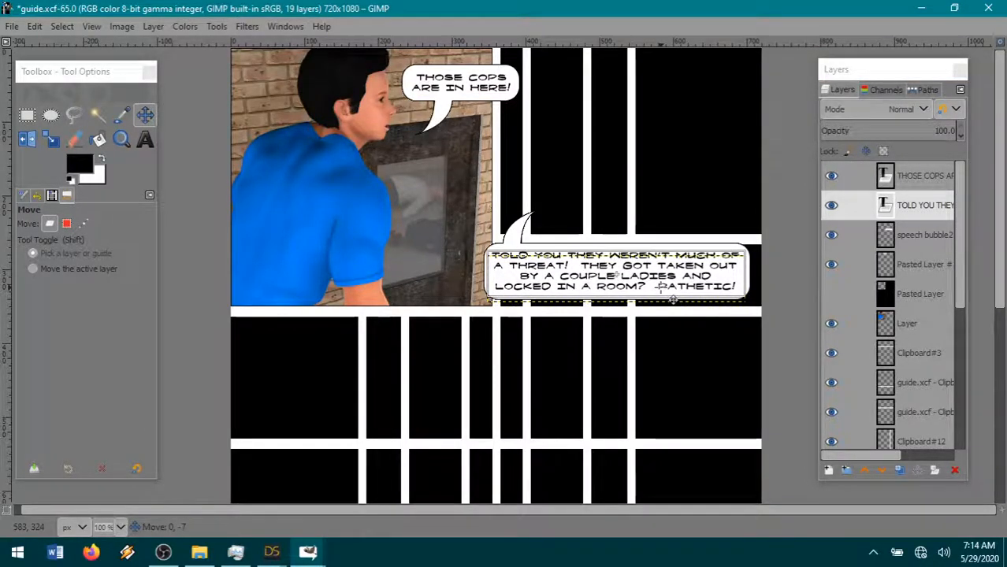
{"action": "left_click_drag", "start_coordinate": [672, 300], "coordinate": [672, 300]}
- Nudge the large speech bubble about 1 px left and make the hidden black Pasted Layer the active layer
{"action": "left_click", "coordinate": [919, 293]}
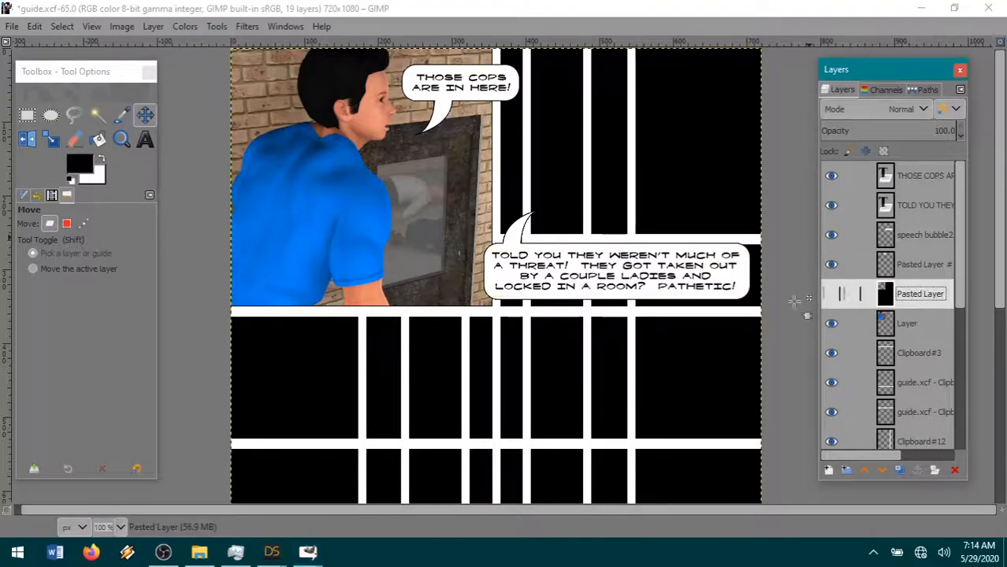
{"action": "left_click", "coordinate": [583, 295]}
{"action": "left_click_drag", "start_coordinate": [583, 296], "coordinate": [582, 295]}
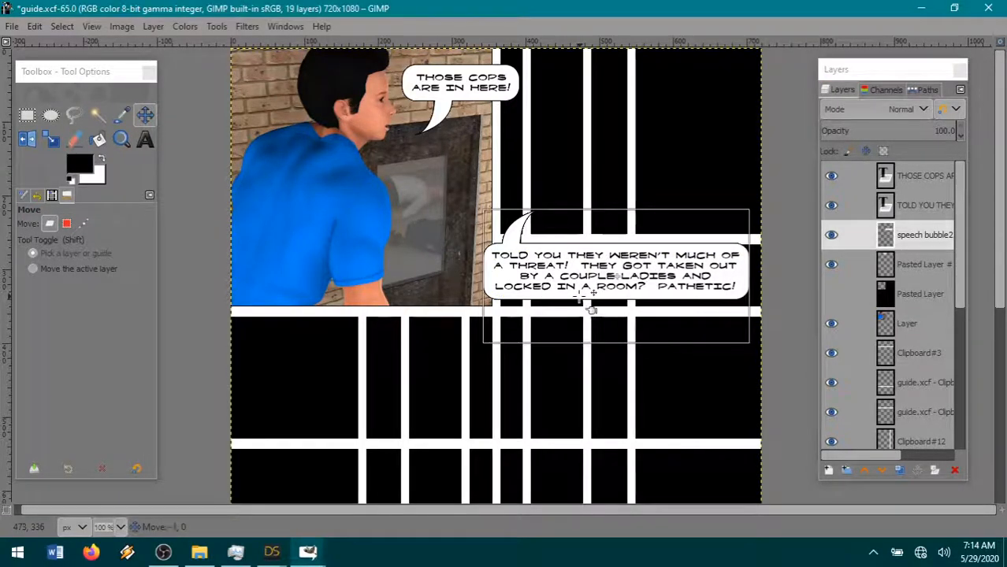
{"action": "left_click", "coordinate": [591, 309]}
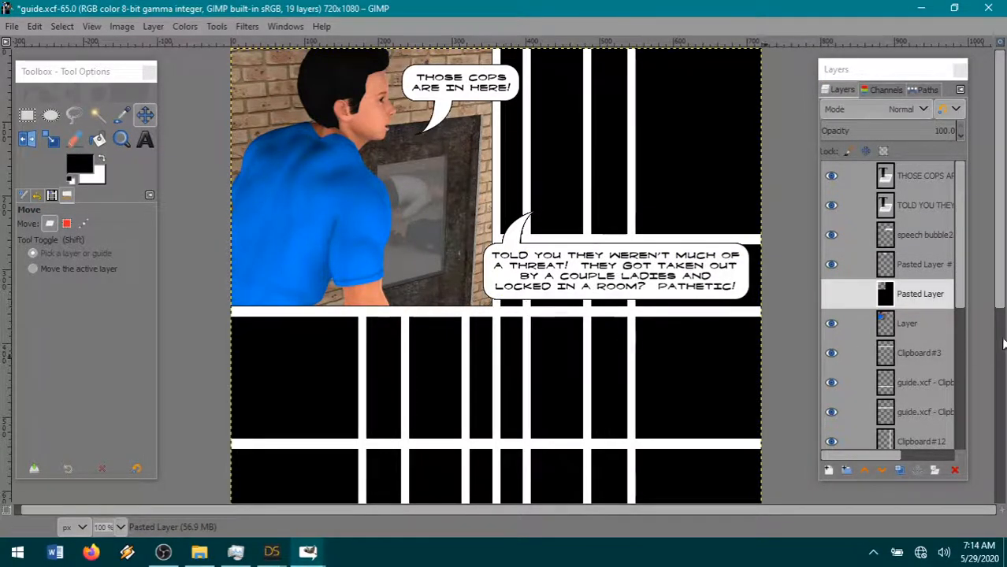
- Switch to DAZ Studio's render window, save the render as 10-91 in PNG format in The Iron Brotherhood, and return to GIMP
{"action": "left_click", "coordinate": [269, 554]}
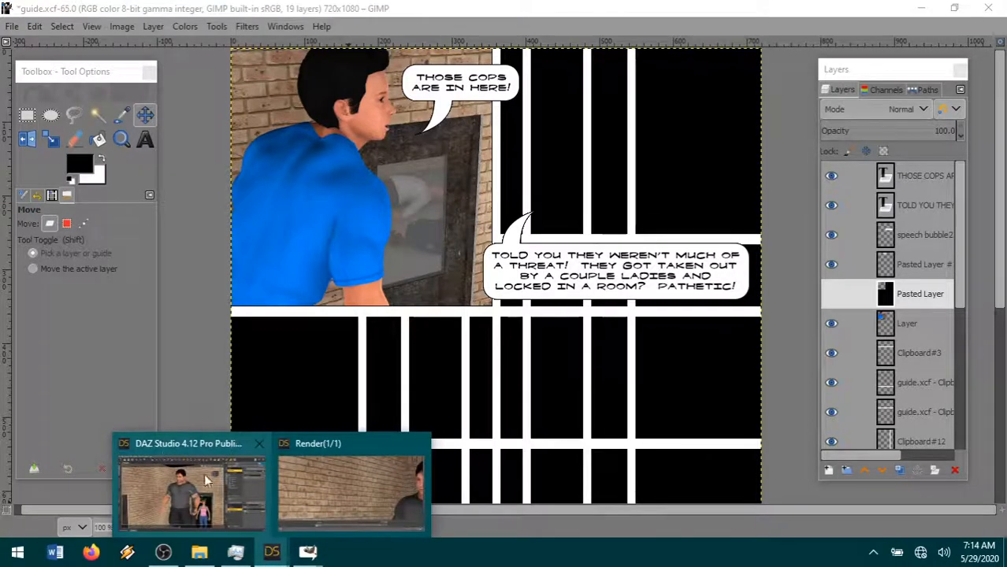
{"action": "mouse_move", "coordinate": [206, 478]}
{"action": "left_click", "coordinate": [351, 484]}
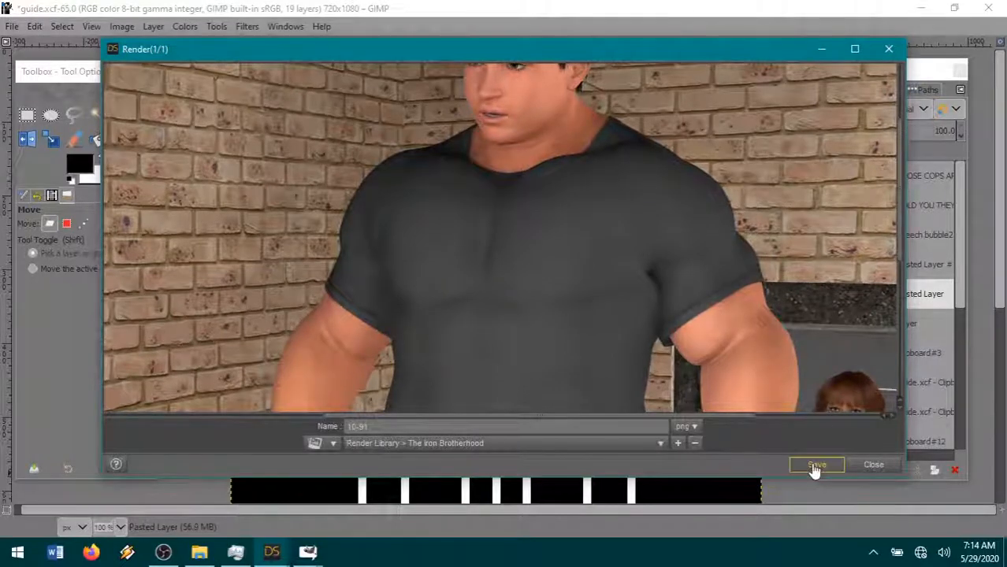
{"action": "left_click", "coordinate": [6, 69]}
- Open 10-91.png from The Iron Brotherhood folder as a new layer in the comic page
{"action": "left_click", "coordinate": [12, 26]}
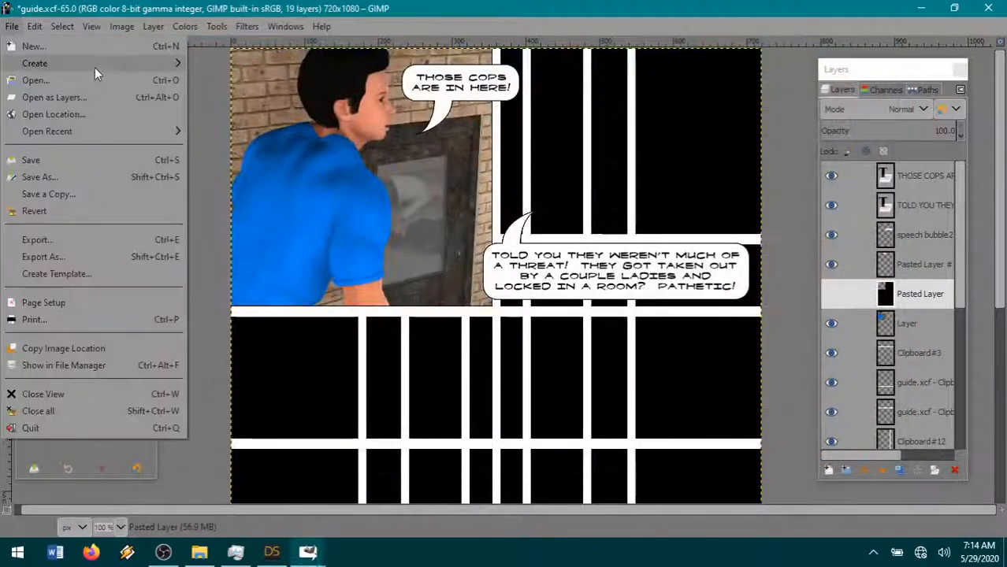
{"action": "left_click", "coordinate": [72, 100]}
{"action": "left_click", "coordinate": [580, 67]}
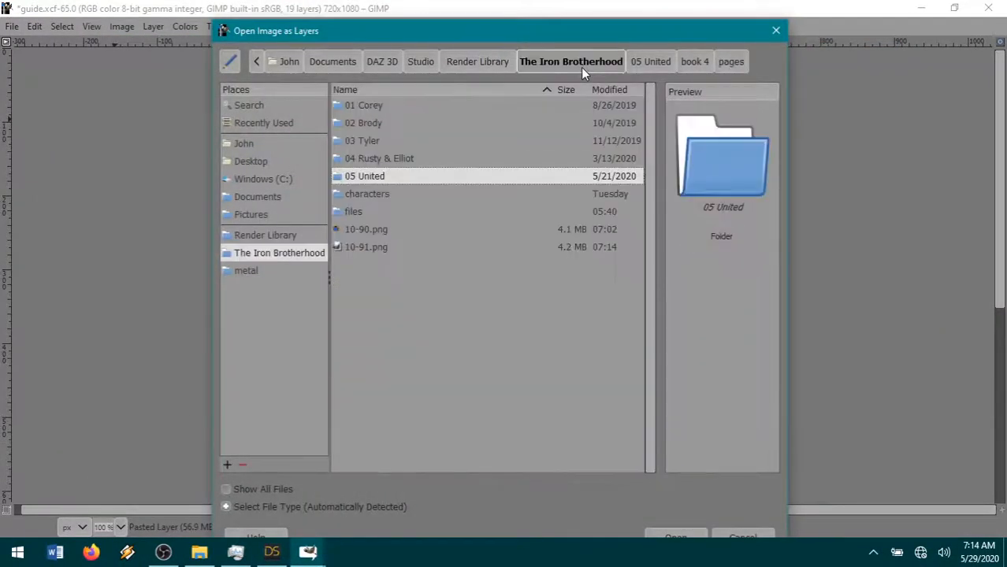
{"action": "left_click", "coordinate": [428, 251]}
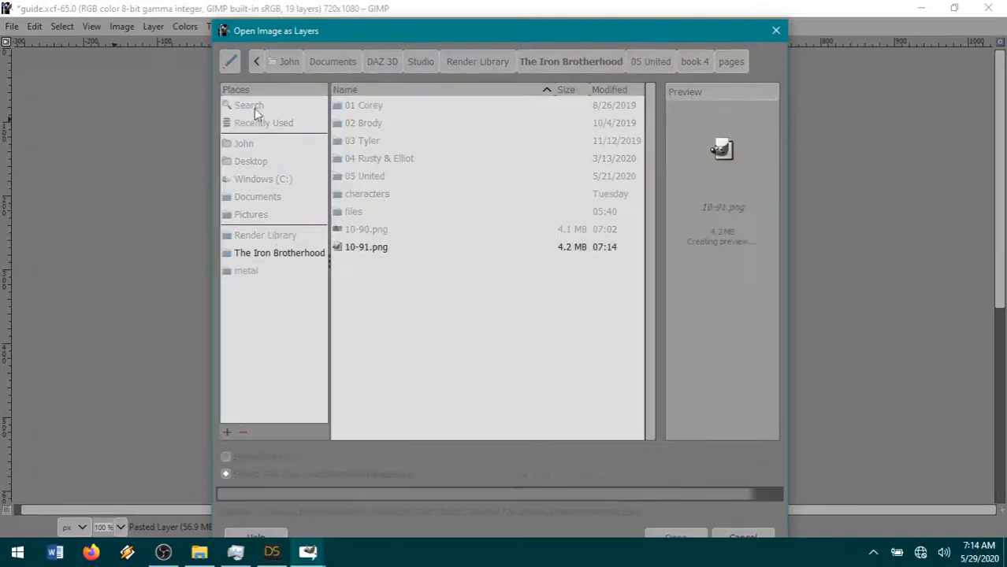
{"action": "key", "text": "Return"}
- Scale the 10-91.png layer to 34% and move it up and right into the page's second panel
{"action": "left_click", "coordinate": [153, 26]}
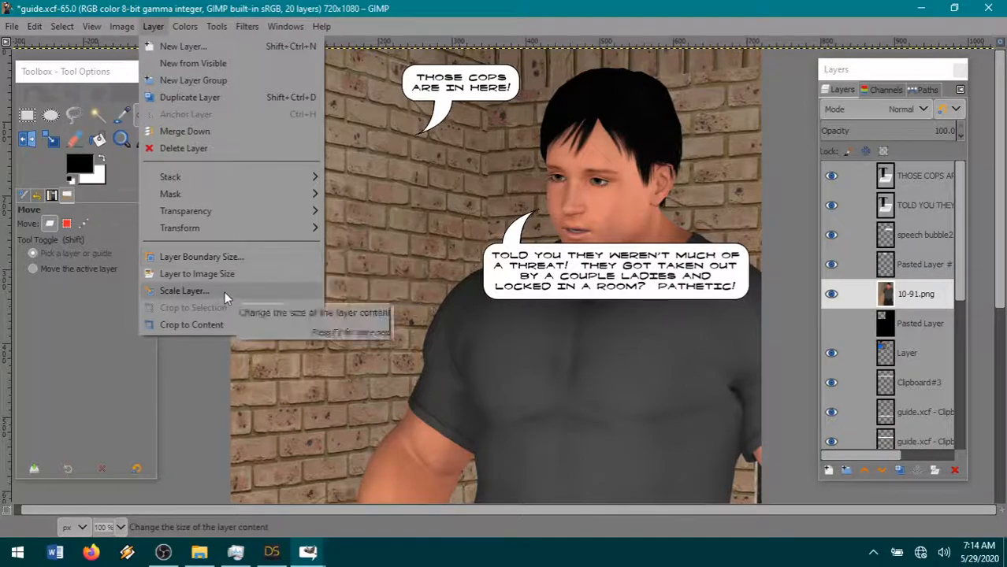
{"action": "left_click", "coordinate": [185, 291]}
{"action": "type", "text": "34"}
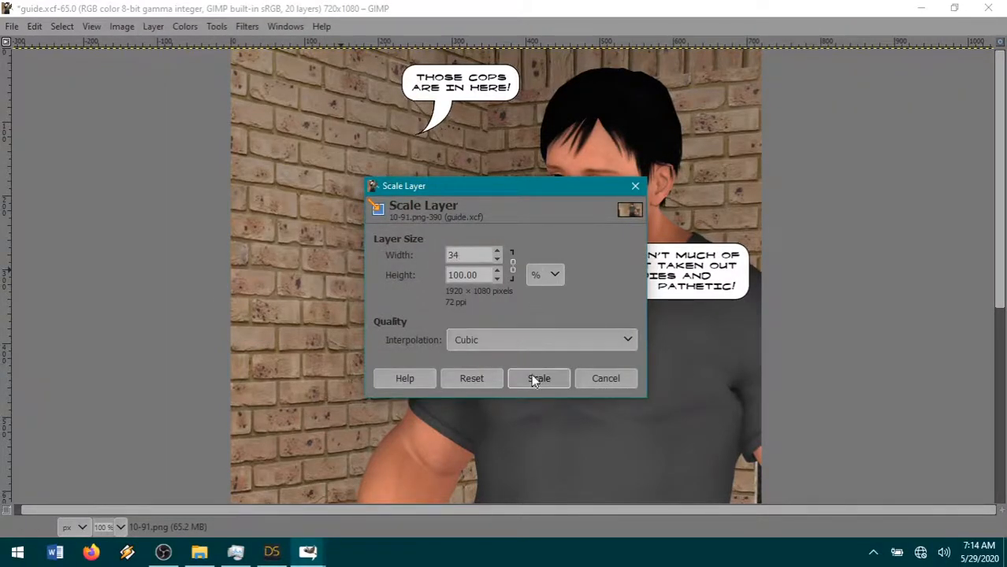
{"action": "left_click", "coordinate": [539, 379]}
{"action": "left_click_drag", "start_coordinate": [532, 379], "coordinate": [580, 172]}
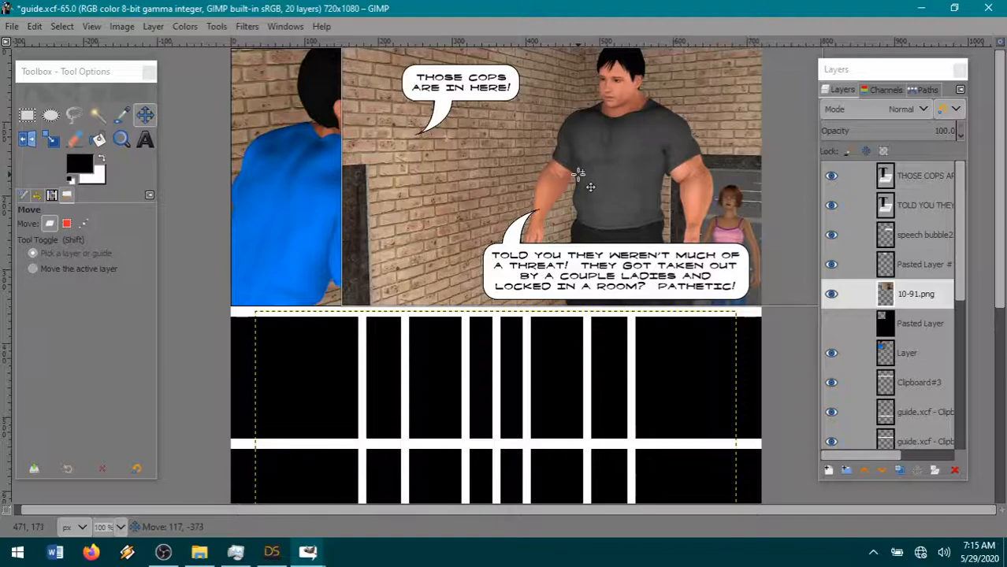
- Cut the part of the render overlapping the first panel and gutter with a 255 × 452 px rectangle, and clear the selection
{"action": "left_click", "coordinate": [27, 115]}
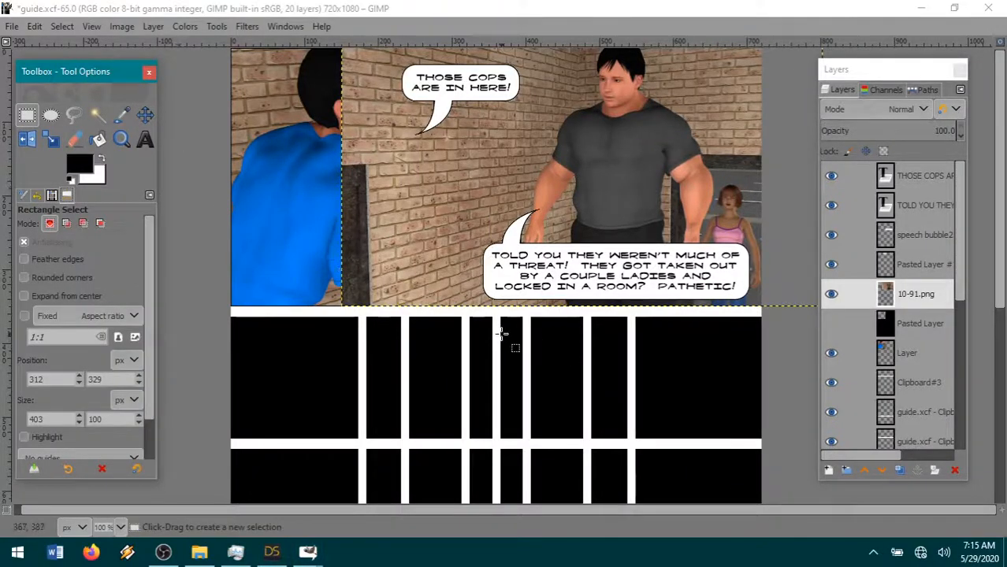
{"action": "left_click_drag", "start_coordinate": [500, 334], "coordinate": [312, 2]}
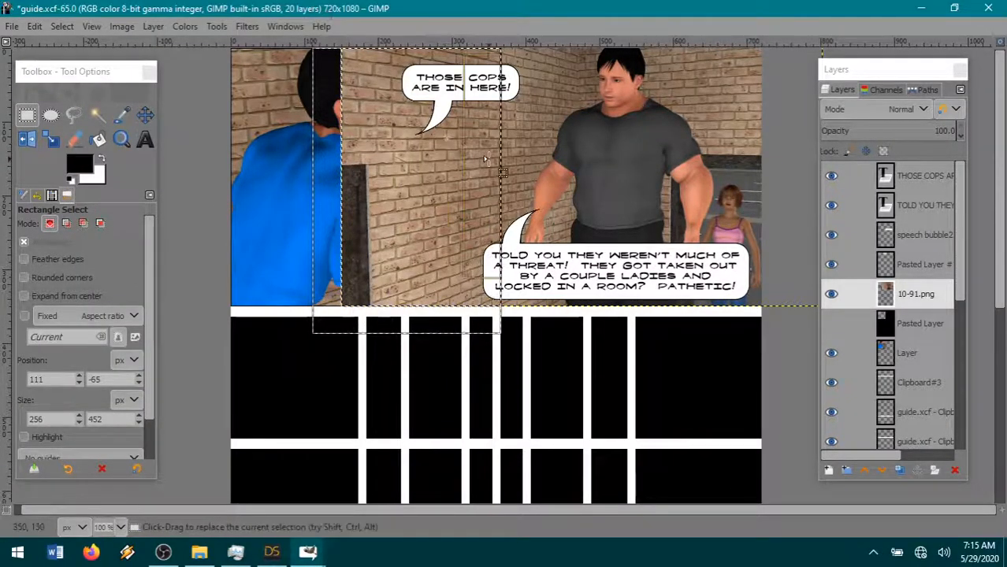
{"action": "left_click_drag", "start_coordinate": [487, 158], "coordinate": [483, 158]}
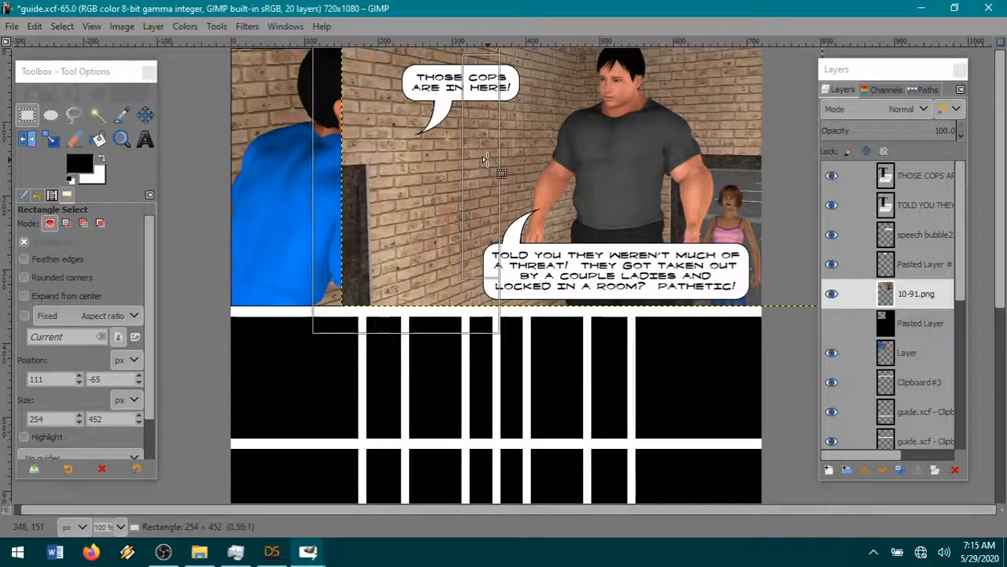
{"action": "left_click_drag", "start_coordinate": [486, 159], "coordinate": [487, 159]}
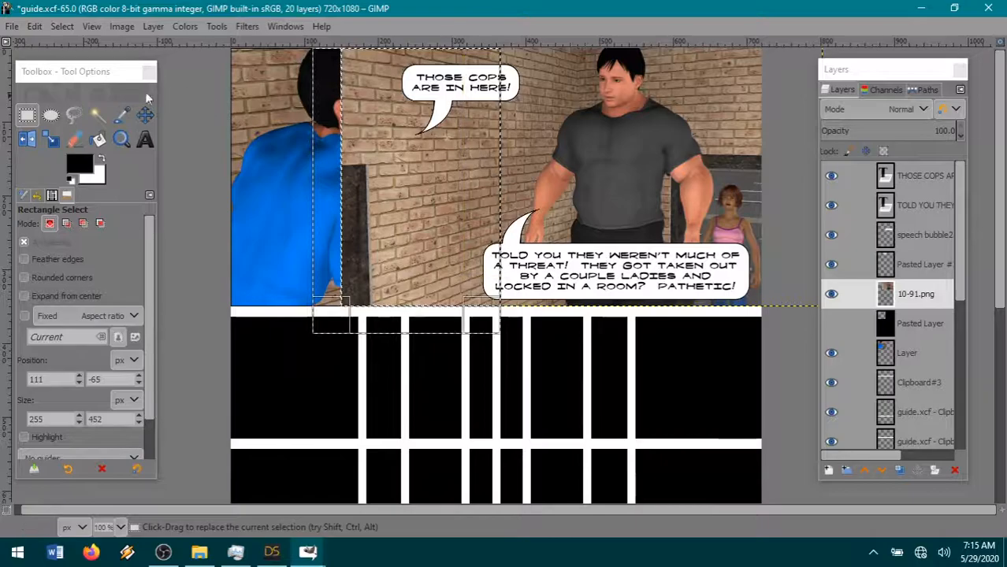
{"action": "left_click", "coordinate": [35, 26]}
{"action": "left_click", "coordinate": [93, 107]}
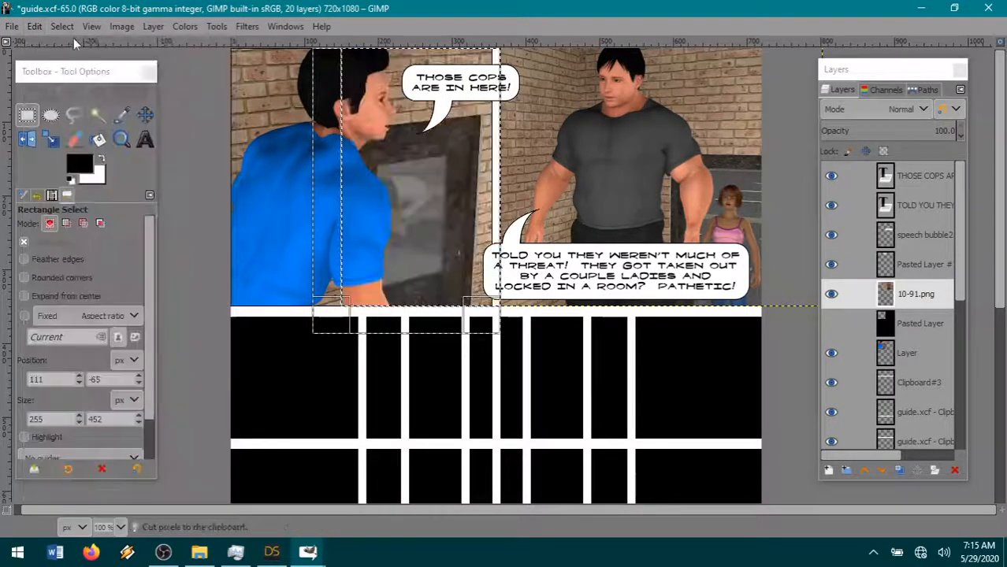
{"action": "left_click", "coordinate": [62, 26]}
{"action": "left_click", "coordinate": [97, 67]}
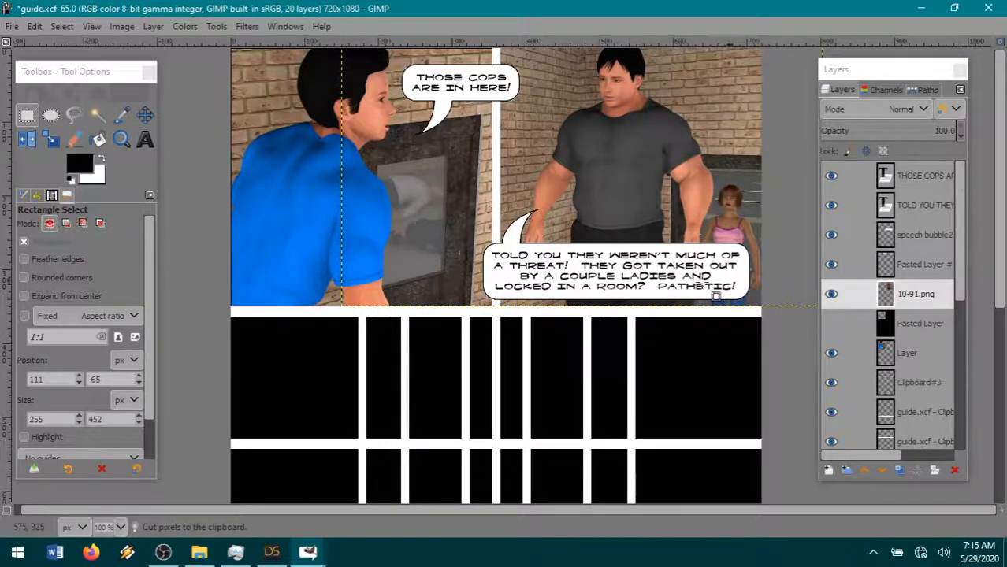
- Show the black Pasted Layer beneath the render and make the 10-91.png layer active
{"action": "left_click", "coordinate": [831, 323]}
{"action": "left_click", "coordinate": [928, 323]}
{"action": "double_click", "coordinate": [918, 295]}
- Resize the 10-91.png layer to the image size and select the transparent area around the render with Fuzzy Select
{"action": "left_click", "coordinate": [167, 27]}
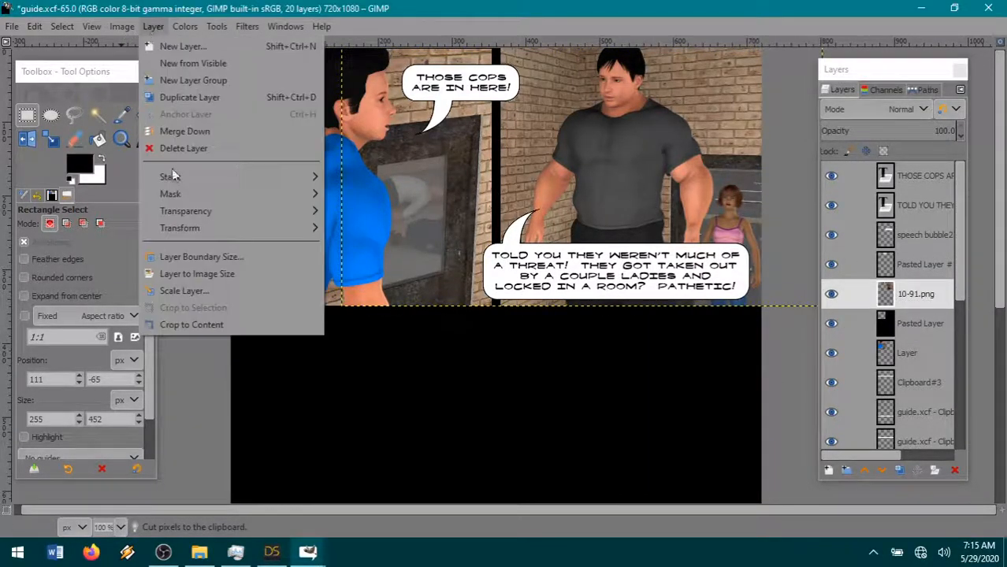
{"action": "left_click", "coordinate": [189, 275]}
{"action": "left_click", "coordinate": [98, 115]}
{"action": "left_click", "coordinate": [410, 363]}
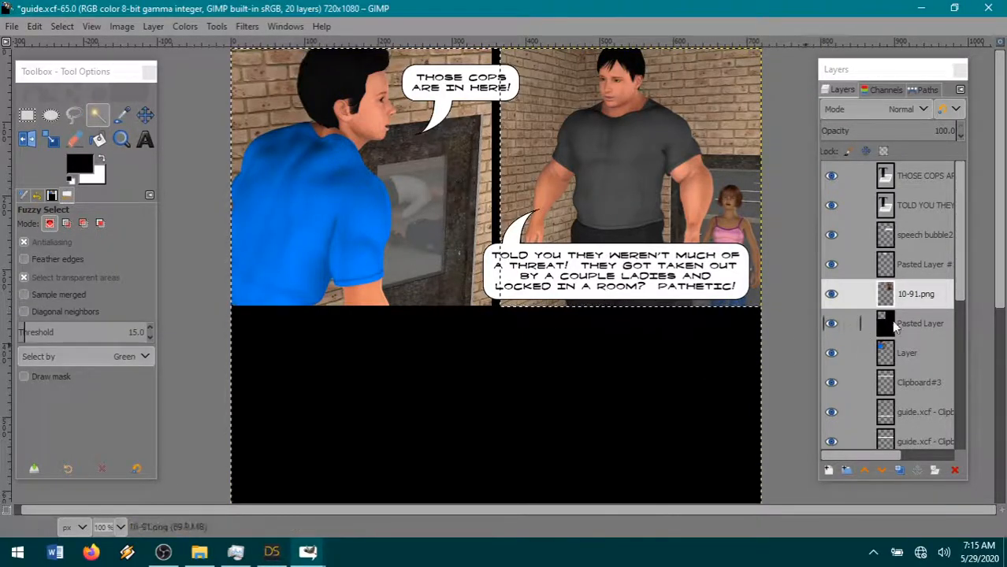
- Cut the selected area outside the second panel out of the black Pasted Layer beneath 10-91.png
{"action": "left_click", "coordinate": [893, 323]}
{"action": "left_click", "coordinate": [35, 26]}
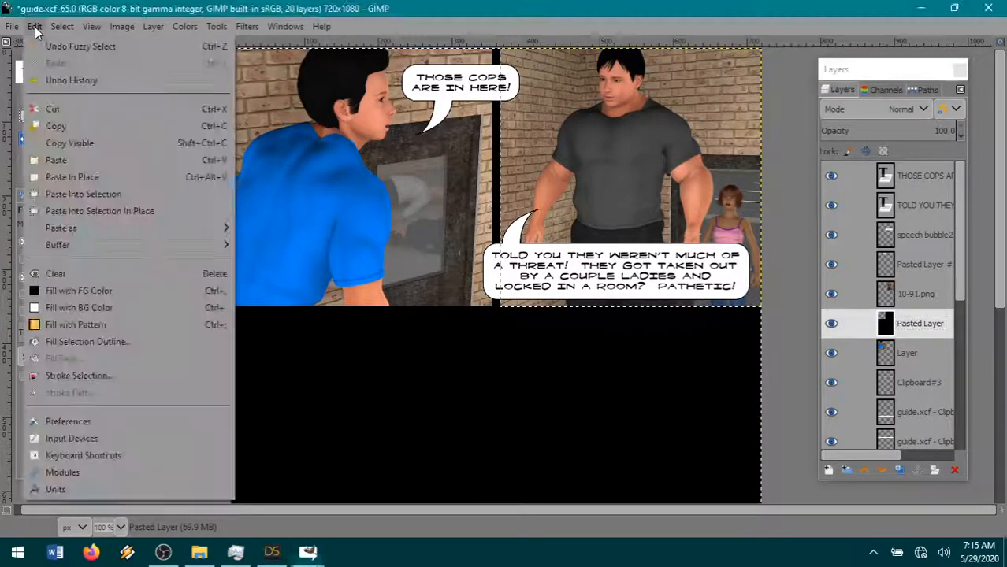
{"action": "left_click", "coordinate": [65, 106]}
- Paste the cut black area as a new layer directly above the 10-91.png layer and hide that layer
{"action": "left_click", "coordinate": [917, 294]}
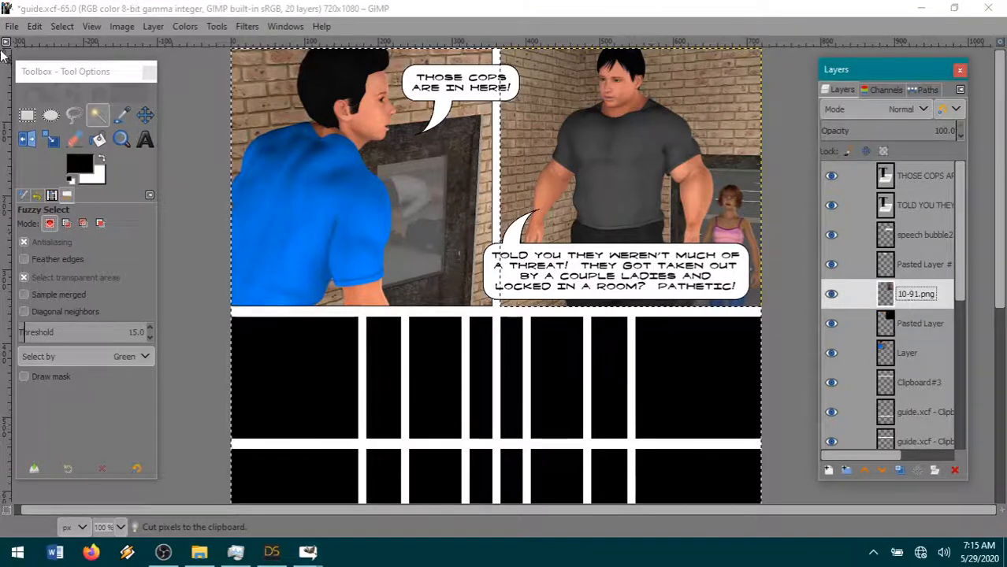
{"action": "left_click", "coordinate": [33, 26]}
{"action": "mouse_move", "coordinate": [123, 227]}
{"action": "left_click", "coordinate": [259, 228]}
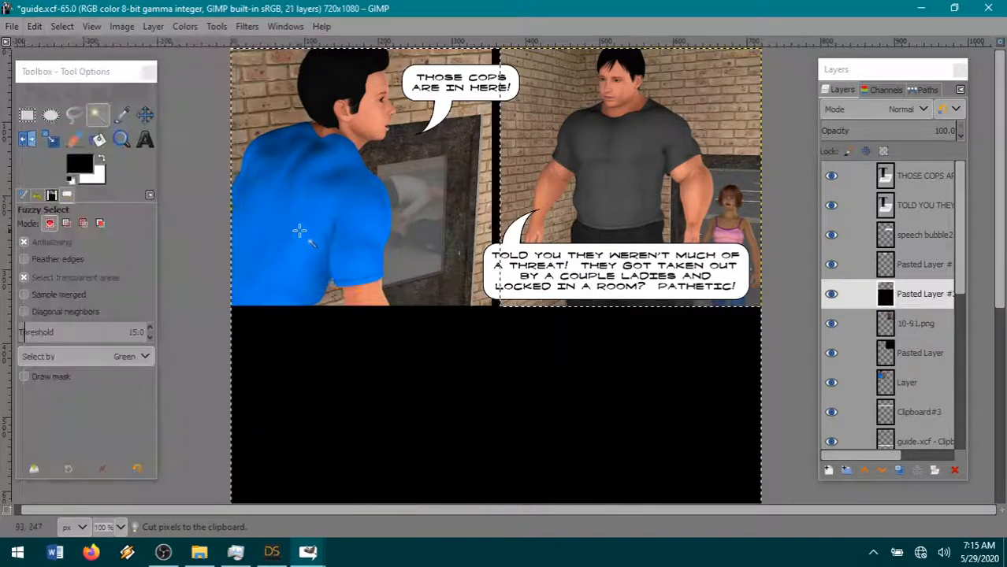
{"action": "left_click", "coordinate": [831, 293]}
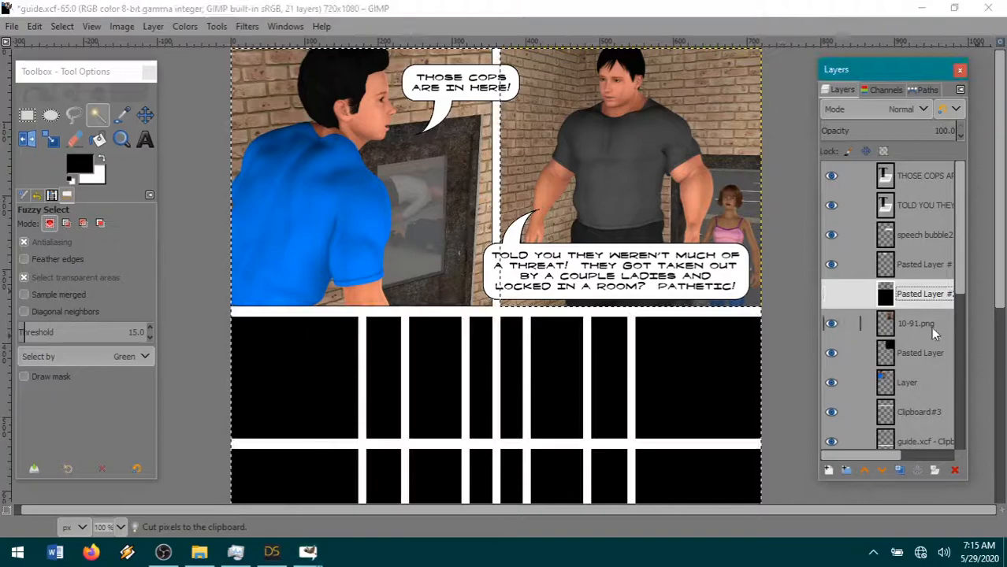
- On the 10-91.png layer, invert the selection, shrink it, and invert it back to include the render's outer edge
{"action": "left_click", "coordinate": [916, 323]}
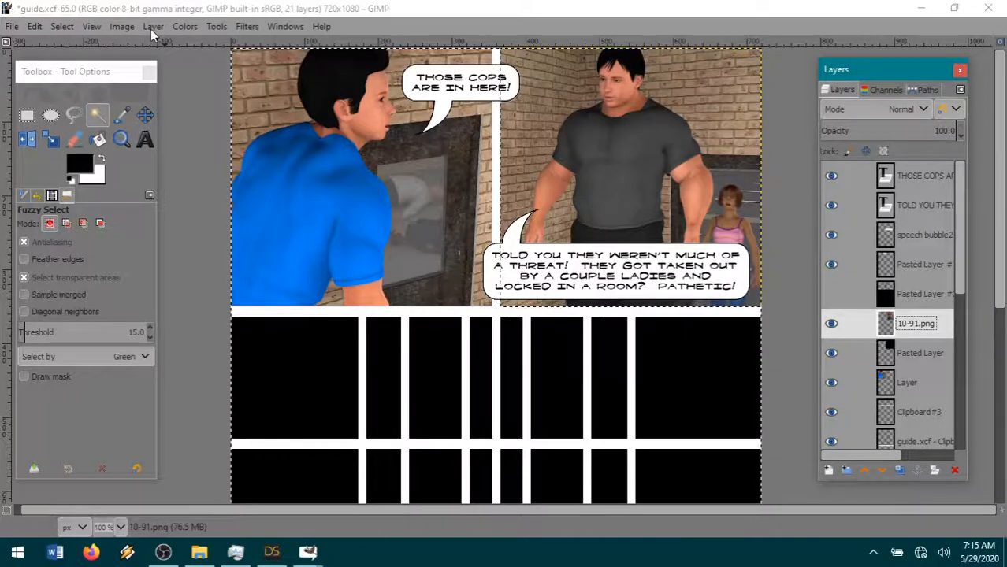
{"action": "left_click", "coordinate": [64, 26]}
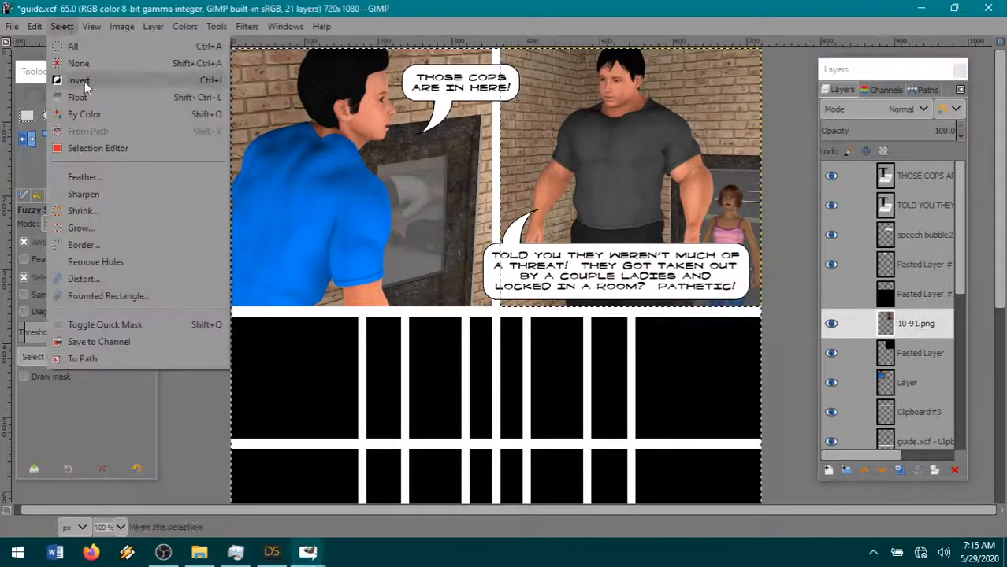
{"action": "left_click", "coordinate": [84, 81]}
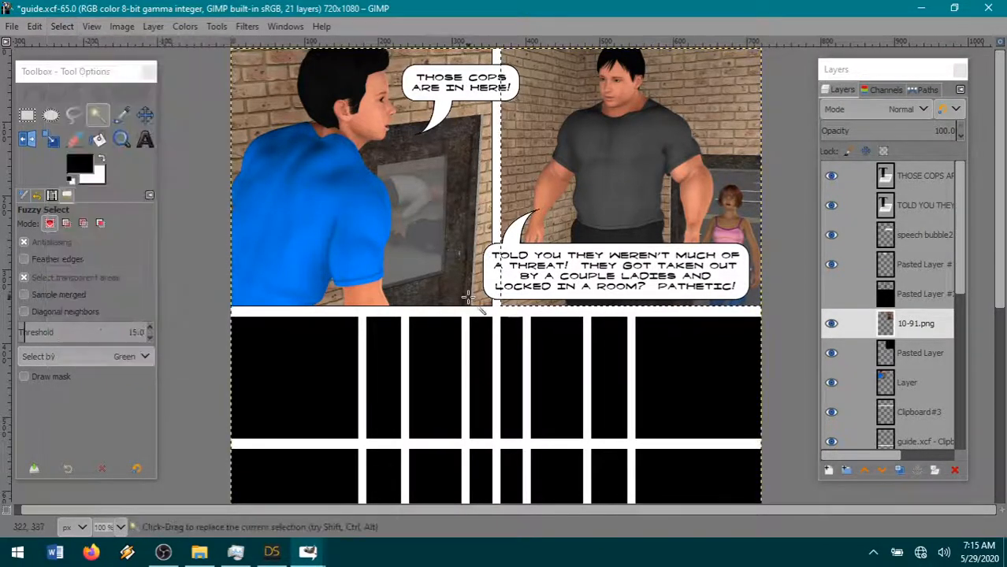
{"action": "left_click", "coordinate": [61, 26]}
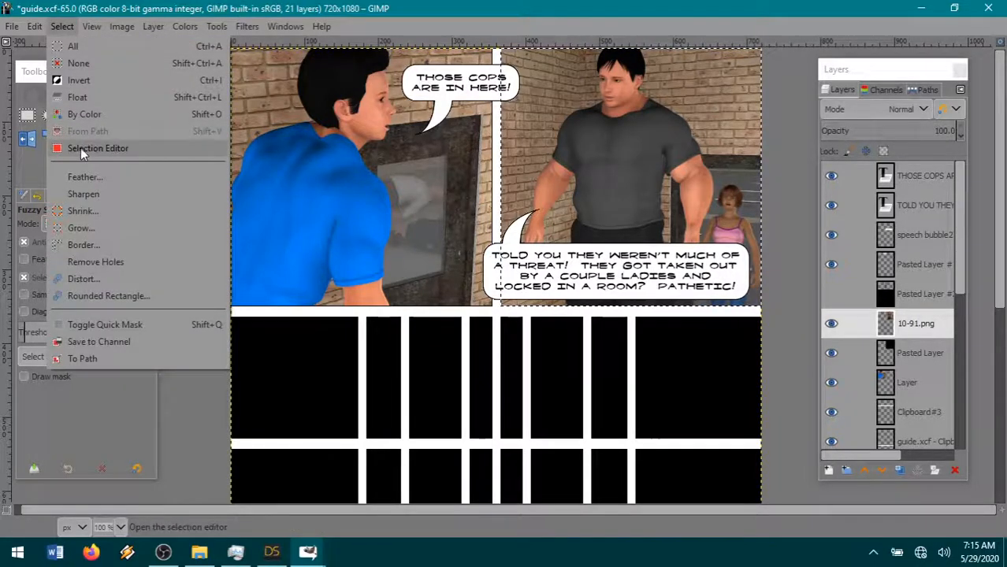
{"action": "left_click", "coordinate": [74, 213]}
{"action": "left_click", "coordinate": [155, 277]}
{"action": "left_click", "coordinate": [63, 29]}
{"action": "left_click", "coordinate": [81, 81]}
- Cut the render's selected outer edge, clearing the selection, and merge the 10-91.png layer down into the black Pasted Layer
{"action": "left_click", "coordinate": [34, 27]}
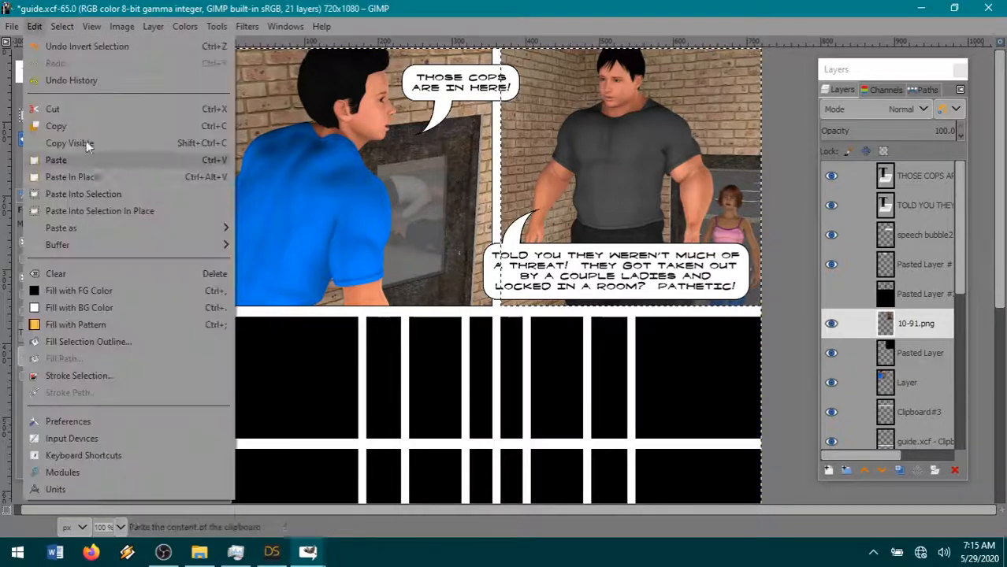
{"action": "left_click", "coordinate": [78, 109]}
{"action": "left_click", "coordinate": [62, 26]}
{"action": "left_click", "coordinate": [79, 63]}
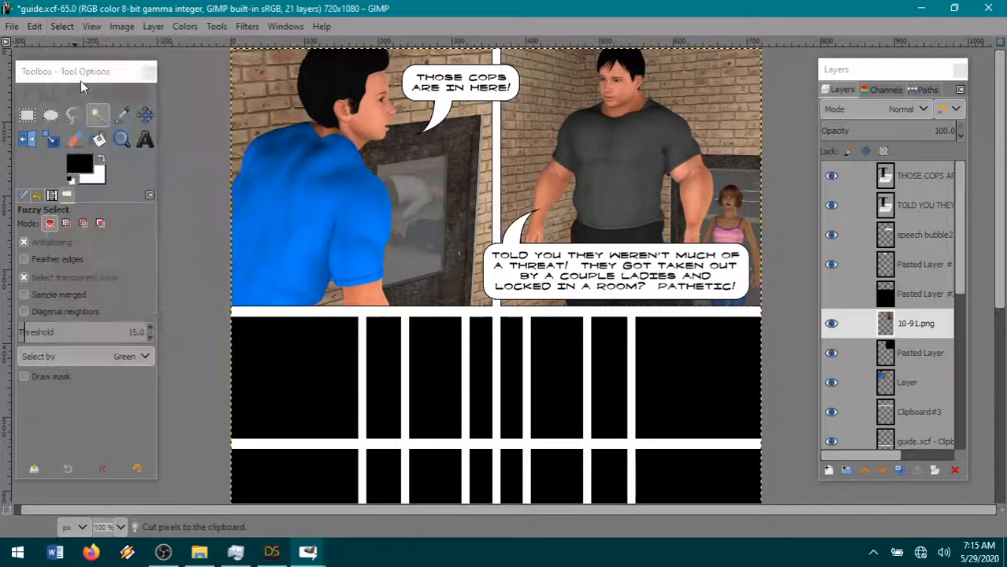
{"action": "right_click", "coordinate": [919, 331]}
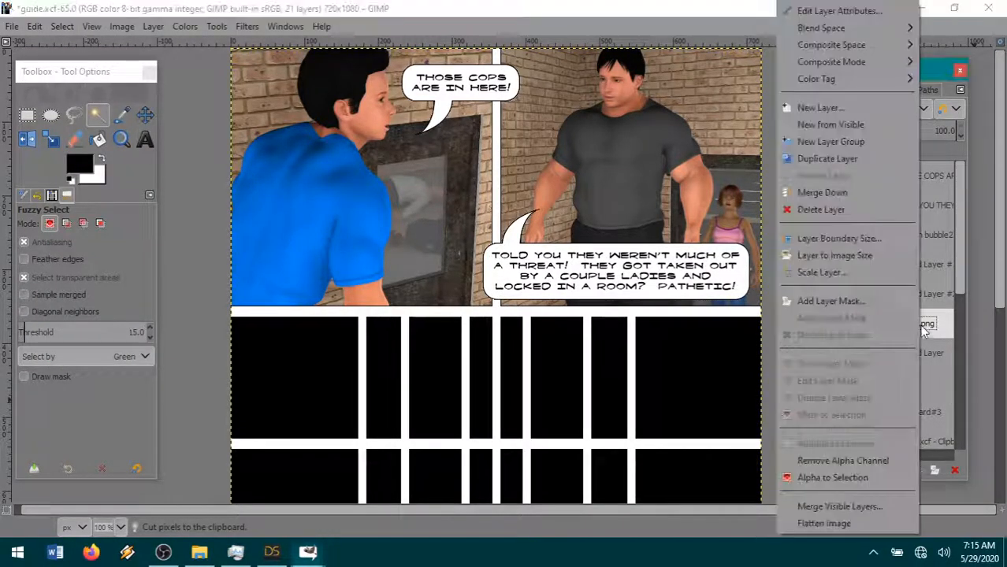
{"action": "left_click", "coordinate": [827, 192]}
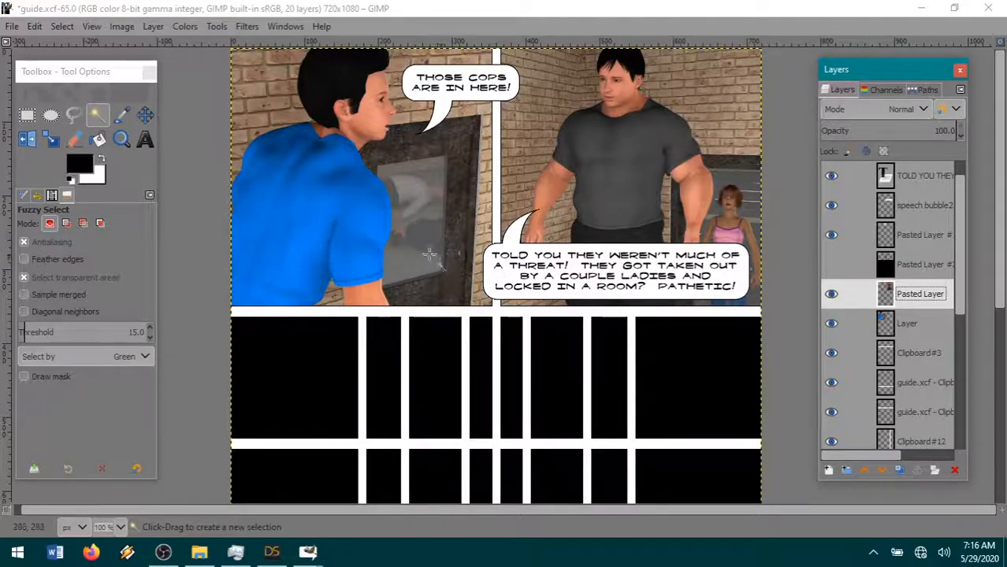
- Save the page as page21.xcf in the book 4 pages folder
{"action": "left_click", "coordinate": [13, 28]}
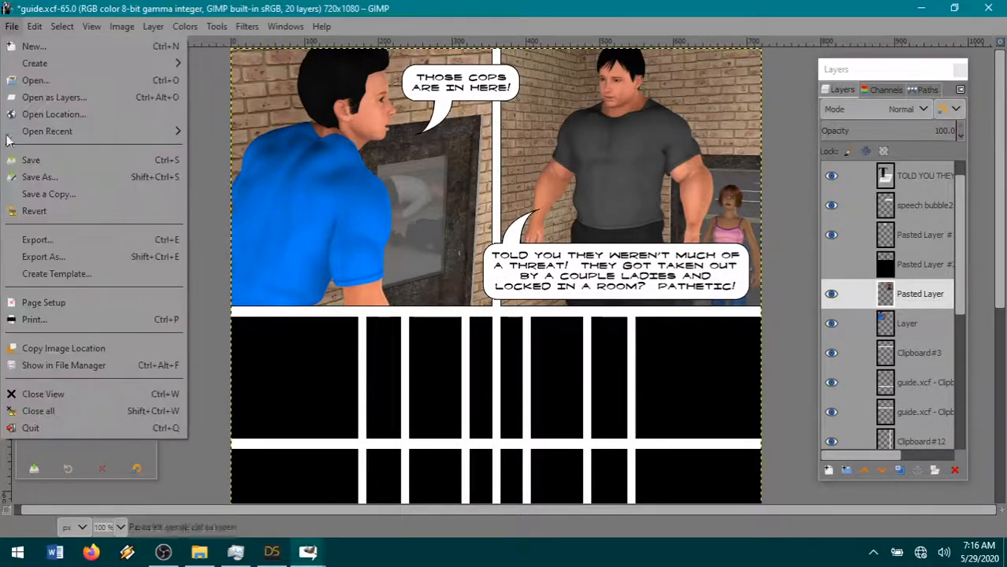
{"action": "left_click", "coordinate": [45, 177]}
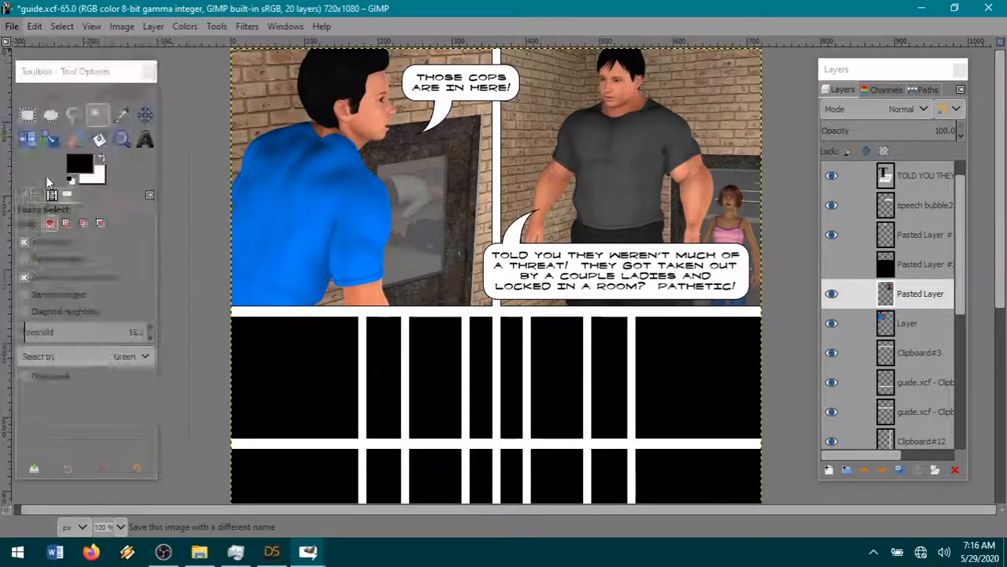
{"action": "scroll", "coordinate": [366, 390], "scroll_direction": "down", "scroll_amount": 2}
{"action": "left_click", "coordinate": [294, 414]}
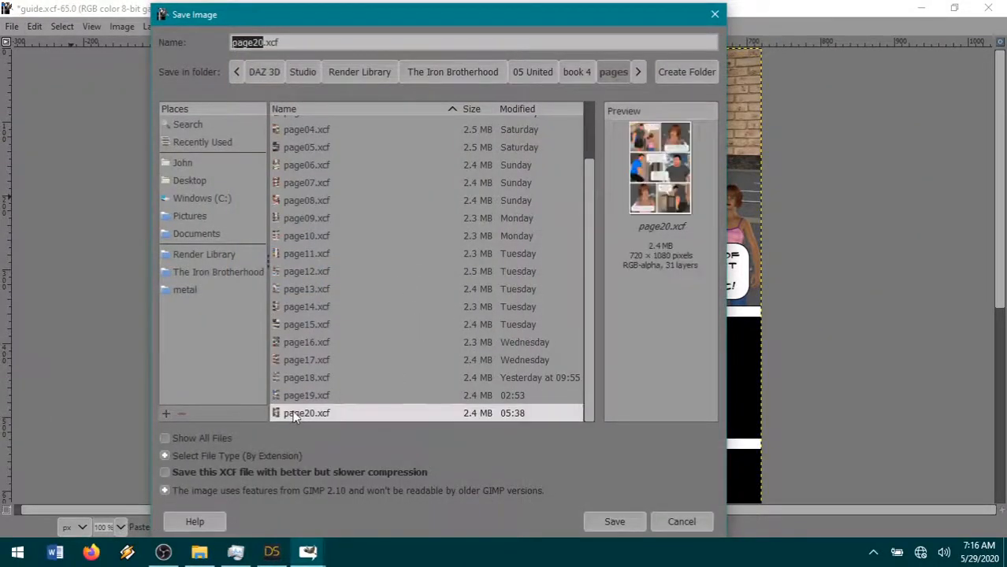
{"action": "left_click", "coordinate": [264, 42]}
{"action": "key", "text": "BackSpace"}
{"action": "type", "text": "1"}
{"action": "key", "text": "Return"}
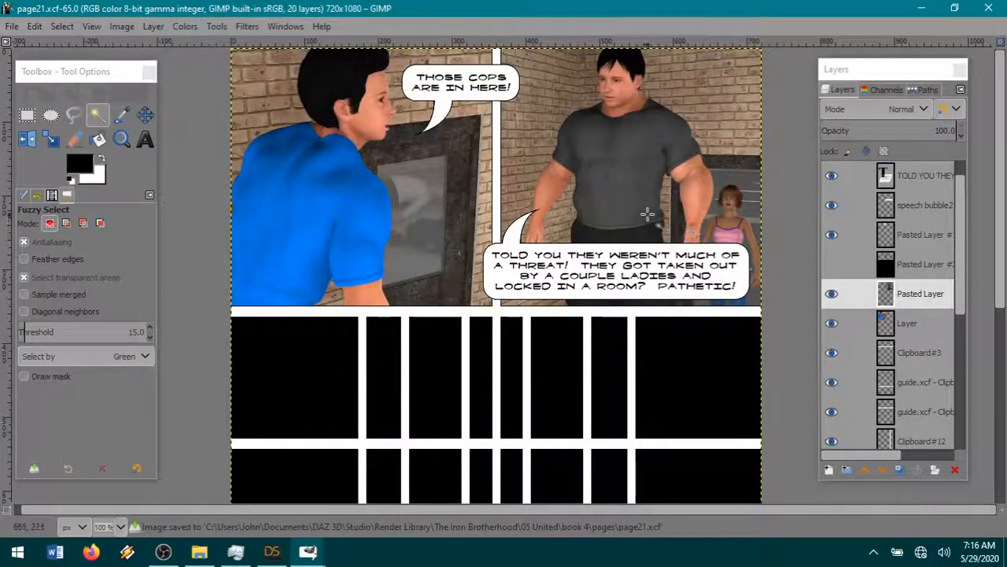
- Switch to DAZ Studio and reposition the camera to frame the blue-shirted figure from the front beside the door
{"action": "left_click", "coordinate": [285, 555]}
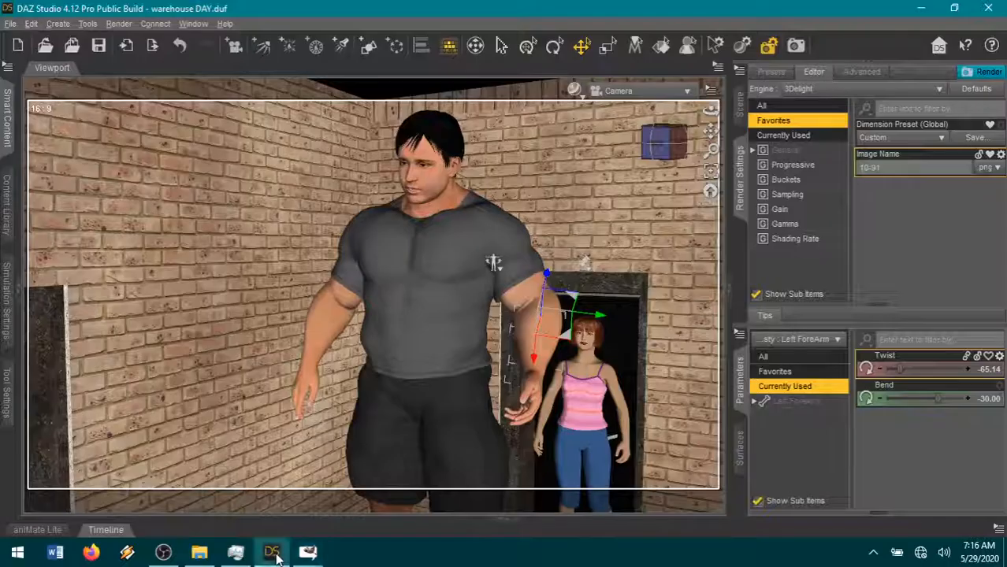
{"action": "left_click", "coordinate": [675, 150]}
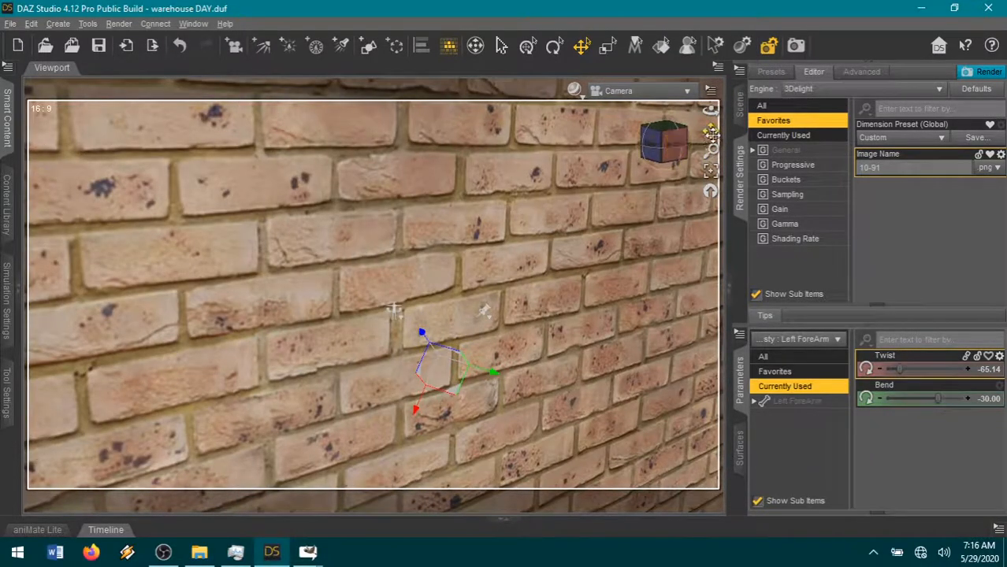
{"action": "left_click_drag", "start_coordinate": [711, 132], "coordinate": [934, 97]}
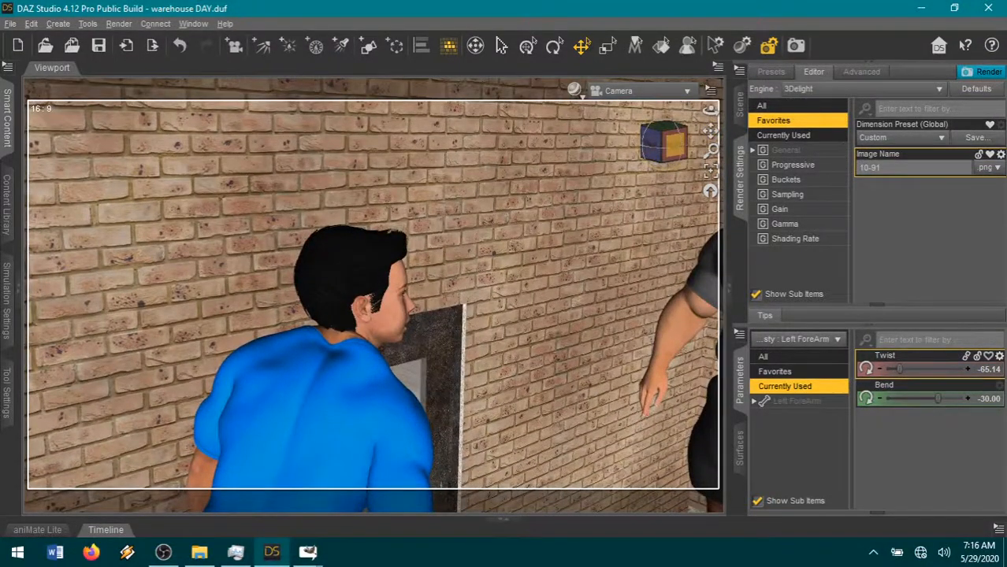
{"action": "left_click_drag", "start_coordinate": [675, 148], "coordinate": [636, 150]}
{"action": "left_click_drag", "start_coordinate": [711, 132], "coordinate": [792, 131]}
{"action": "scroll", "coordinate": [571, 262], "scroll_direction": "down", "scroll_amount": 5}
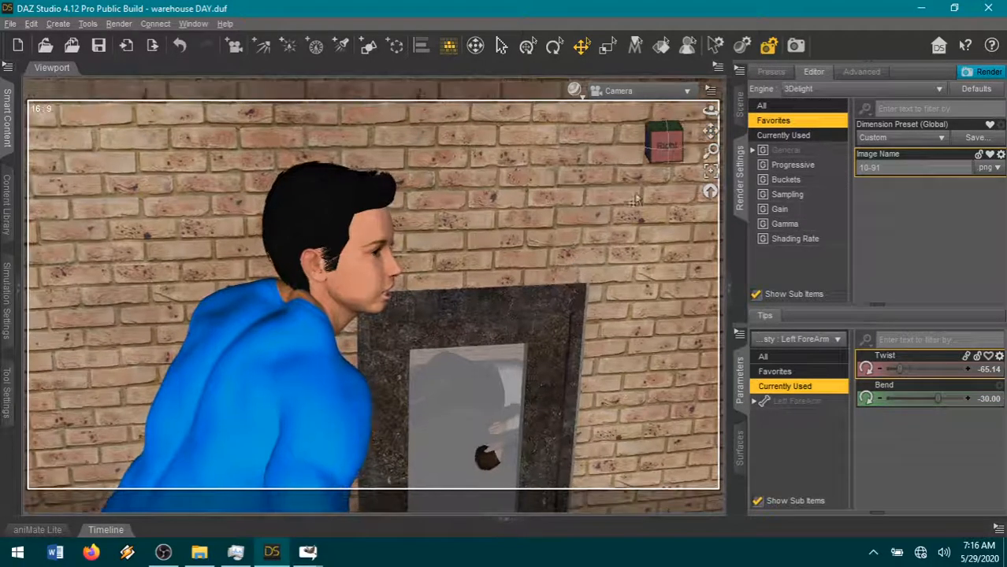
{"action": "left_click_drag", "start_coordinate": [666, 142], "coordinate": [701, 143]}
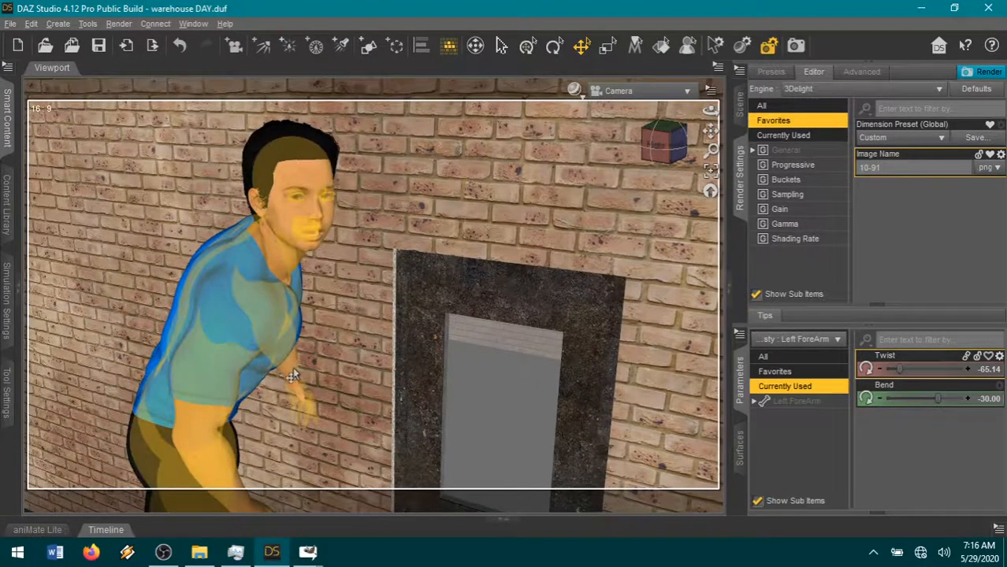
- Bend the blue-shirted figure's left forearm to -51.43 and pose the right shoulder with twist 47.62, front-back 53.10 and bend 43.57
{"action": "left_click", "coordinate": [292, 367]}
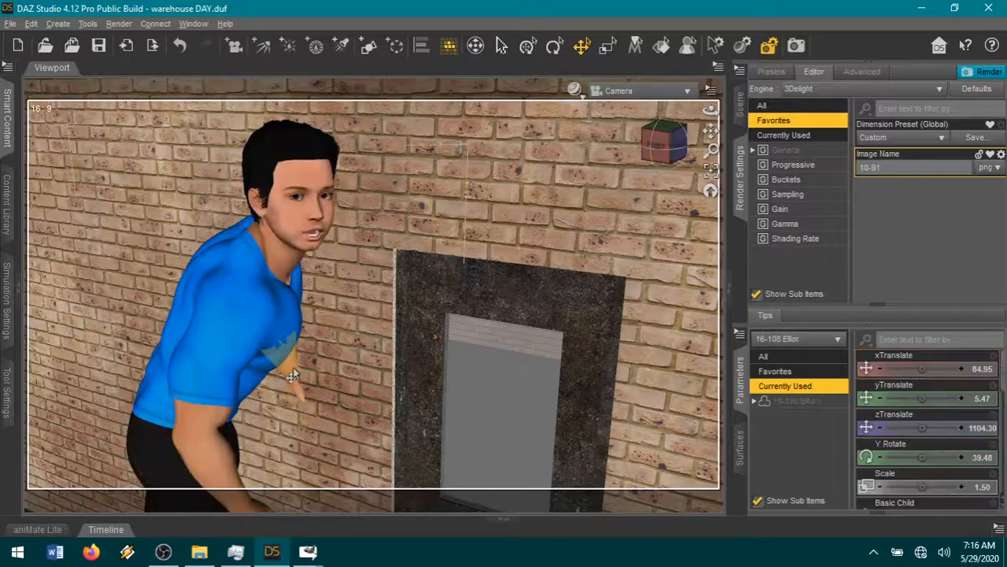
{"action": "left_click_drag", "start_coordinate": [947, 405], "coordinate": [926, 400]}
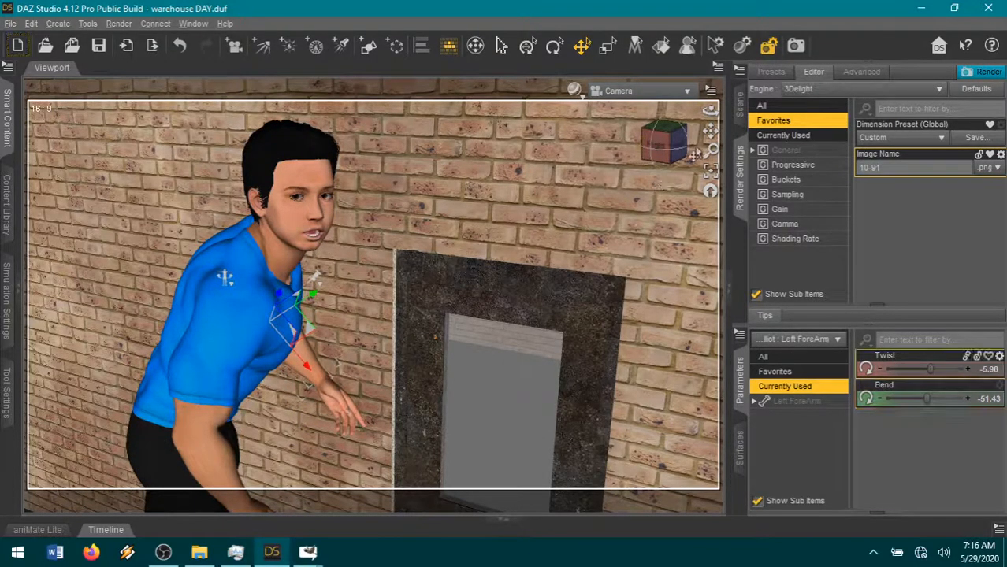
{"action": "left_click_drag", "start_coordinate": [708, 131], "coordinate": [622, 327]}
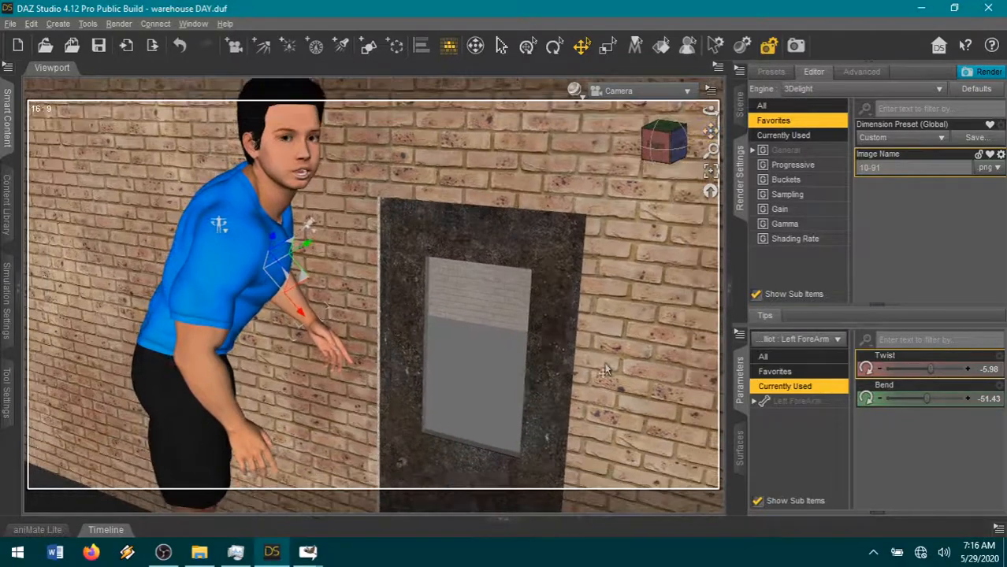
{"action": "left_click_drag", "start_coordinate": [678, 133], "coordinate": [706, 136]}
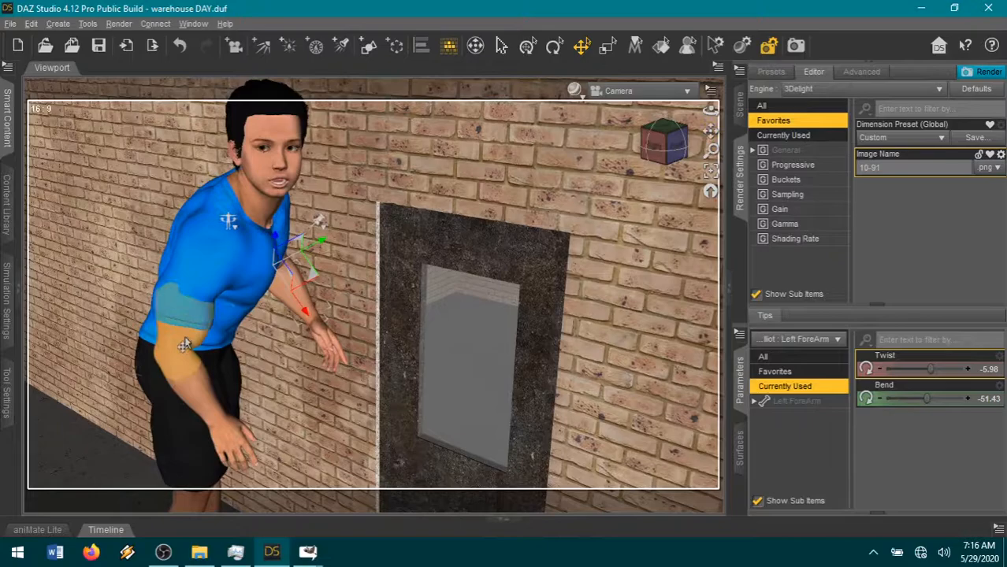
{"action": "left_click", "coordinate": [186, 344]}
{"action": "left_click_drag", "start_coordinate": [943, 398], "coordinate": [957, 369]}
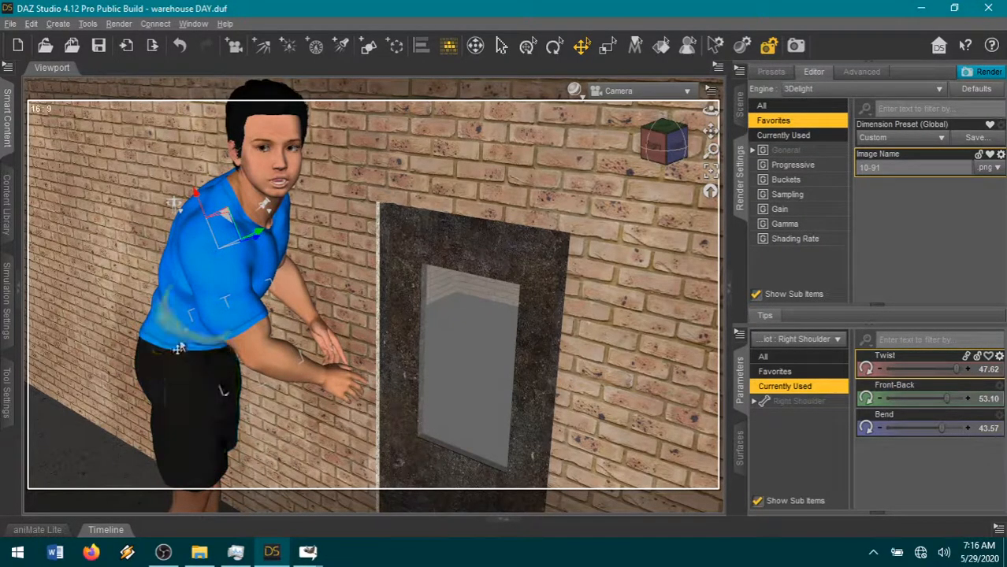
- Select the blue-shirted figure's left and right thighs together and bend both to -42.25
{"action": "left_click", "coordinate": [197, 315]}
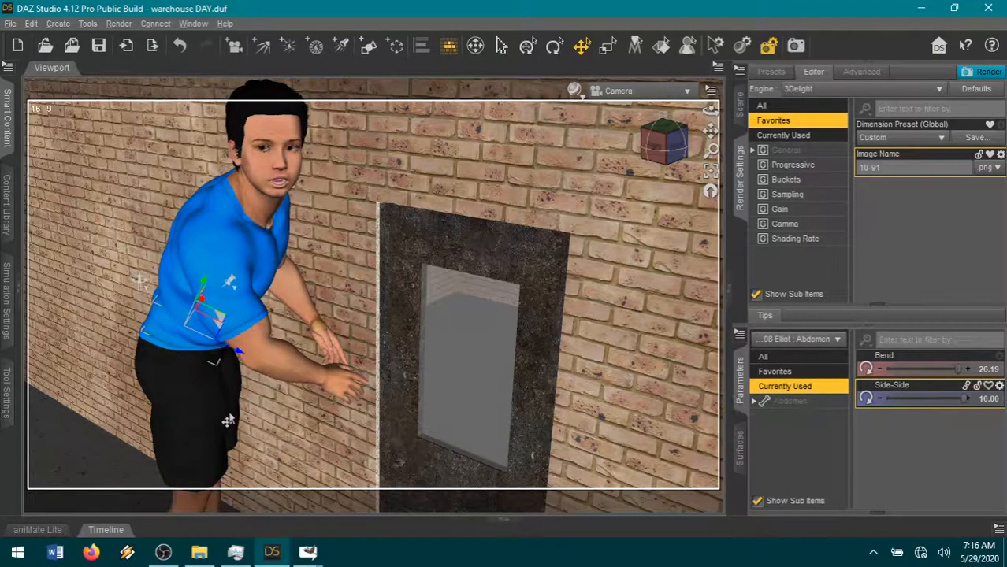
{"action": "left_click", "coordinate": [191, 447]}
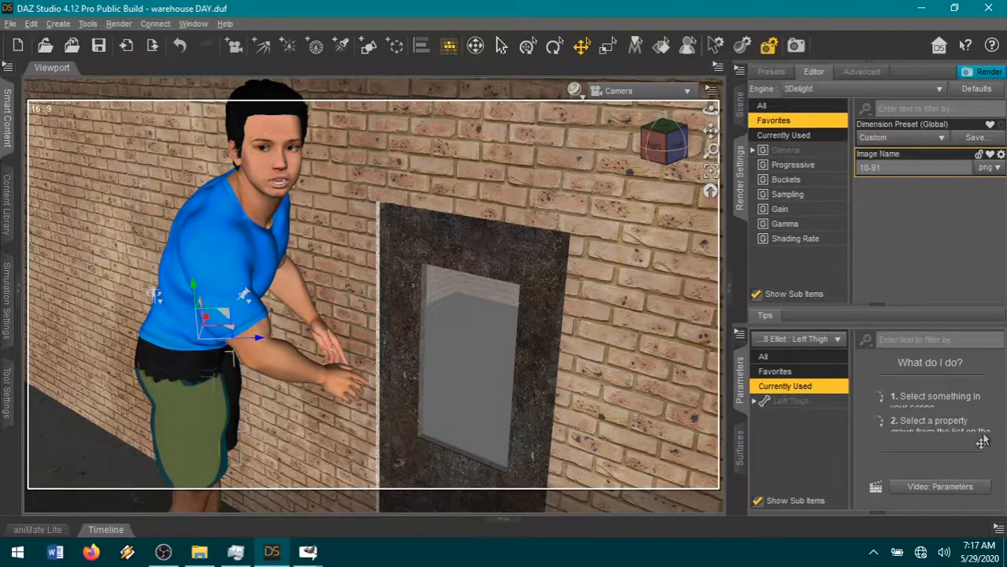
{"action": "left_click", "coordinate": [179, 45]}
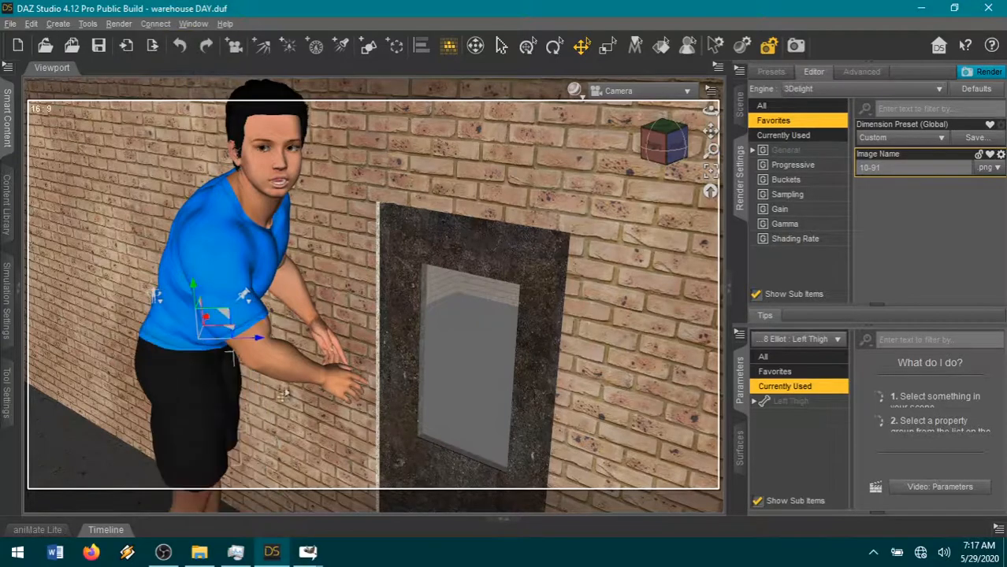
{"action": "left_click", "coordinate": [172, 434]}
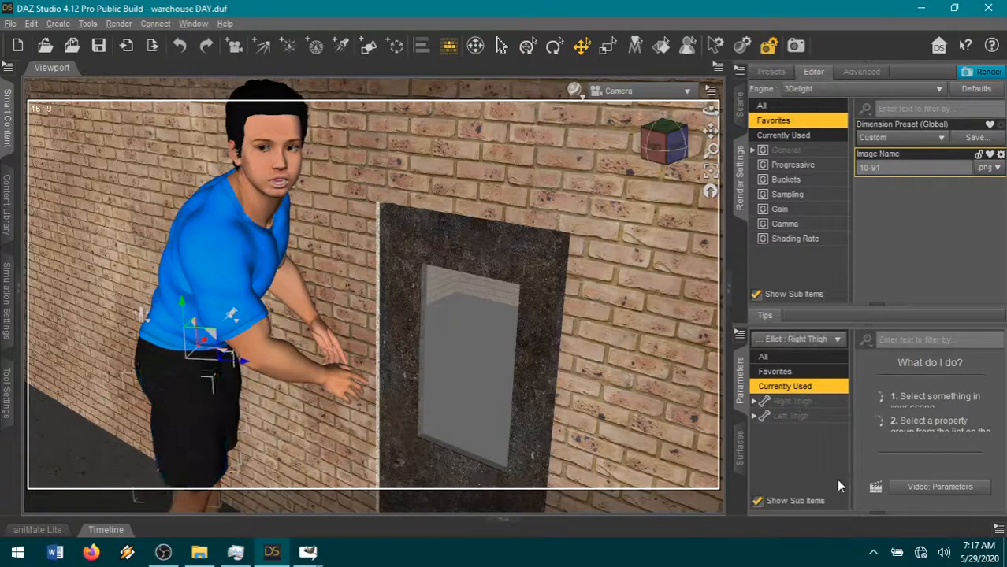
{"action": "left_click", "coordinate": [789, 417]}
{"action": "left_click_drag", "start_coordinate": [922, 371], "coordinate": [917, 369]}
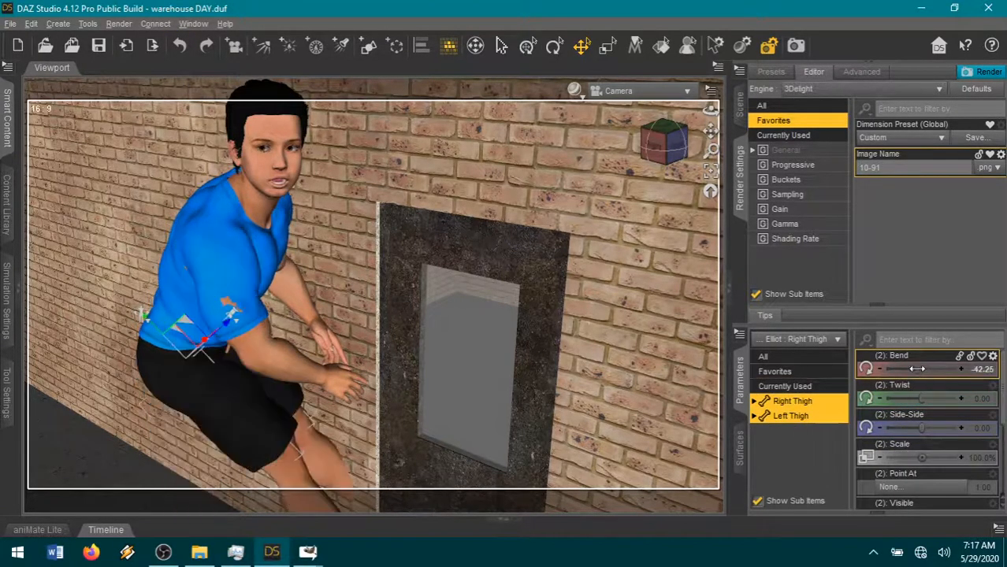
- Select the figure's right and left shins together and bend both backward into a crouch
{"action": "left_click", "coordinate": [303, 442]}
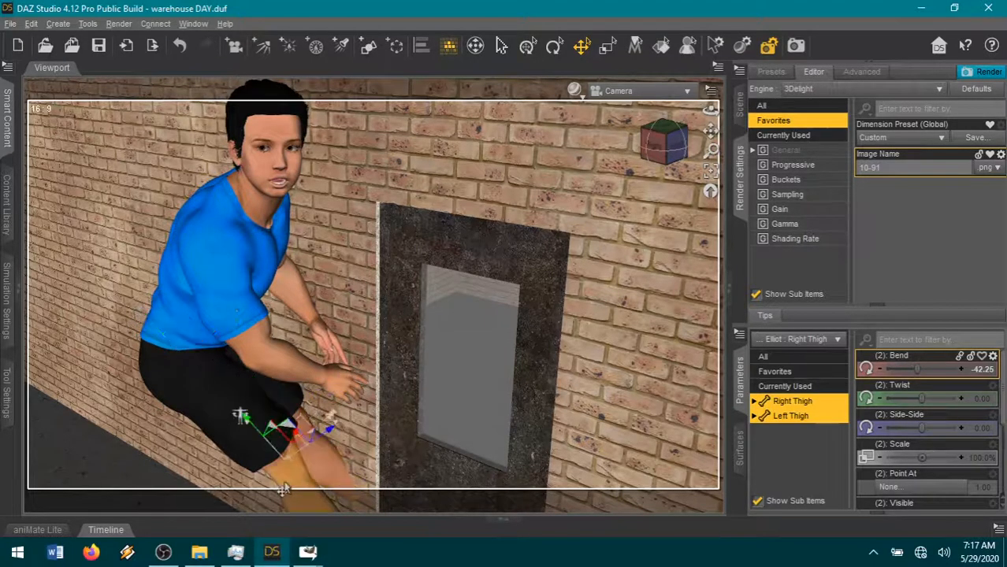
{"action": "left_click", "coordinate": [755, 402]}
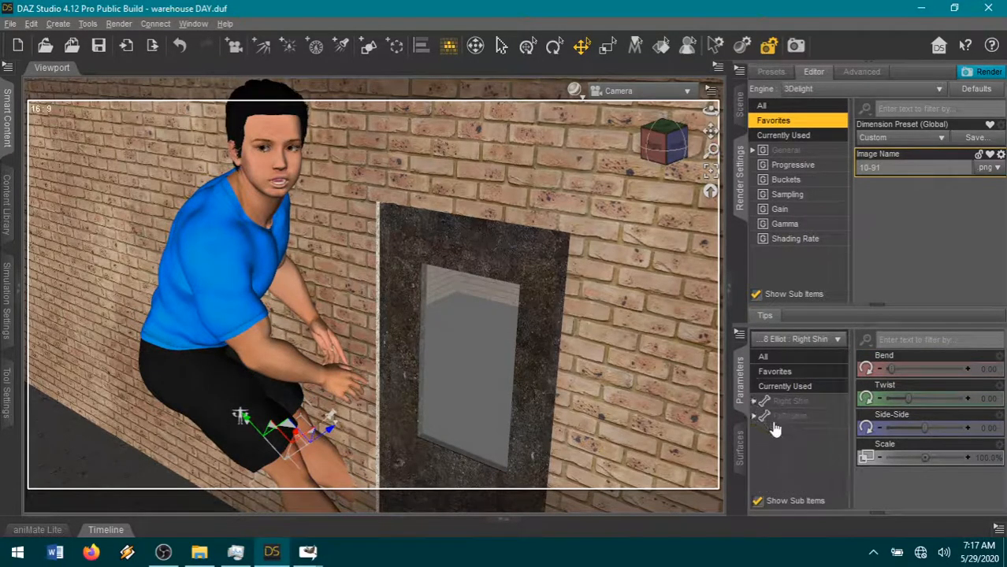
{"action": "left_click", "coordinate": [784, 403]}
{"action": "left_click_drag", "start_coordinate": [906, 368], "coordinate": [932, 366]}
- Try to bend the figure's Left Foot and Right Shin together to 21.25, and undo that bend
{"action": "left_click", "coordinate": [181, 508]}
{"action": "left_click", "coordinate": [740, 107]}
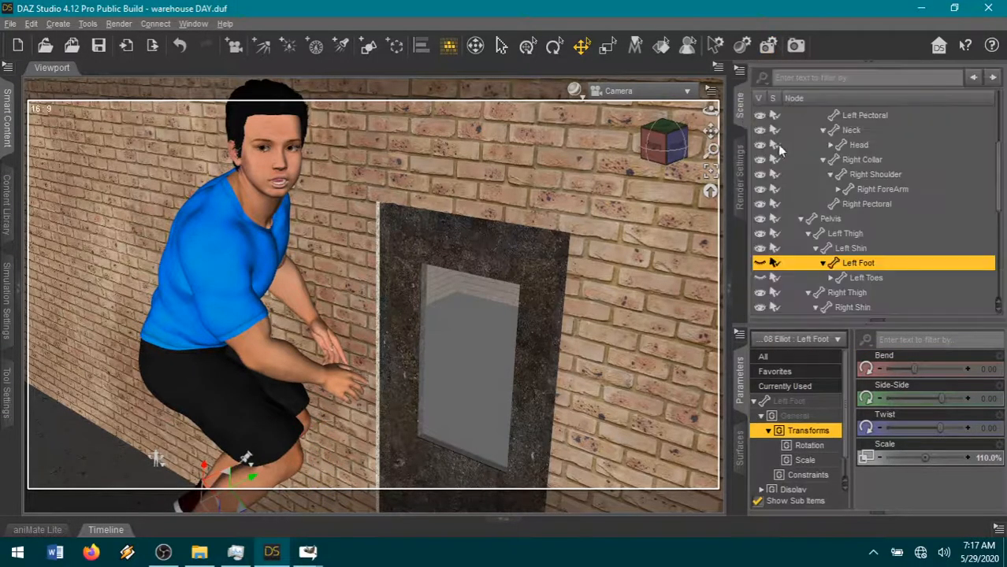
{"action": "left_click", "coordinate": [815, 307]}
{"action": "scroll", "coordinate": [835, 268], "scroll_direction": "down", "scroll_amount": 3}
{"action": "left_click", "coordinate": [865, 229], "text": "ctrl"}
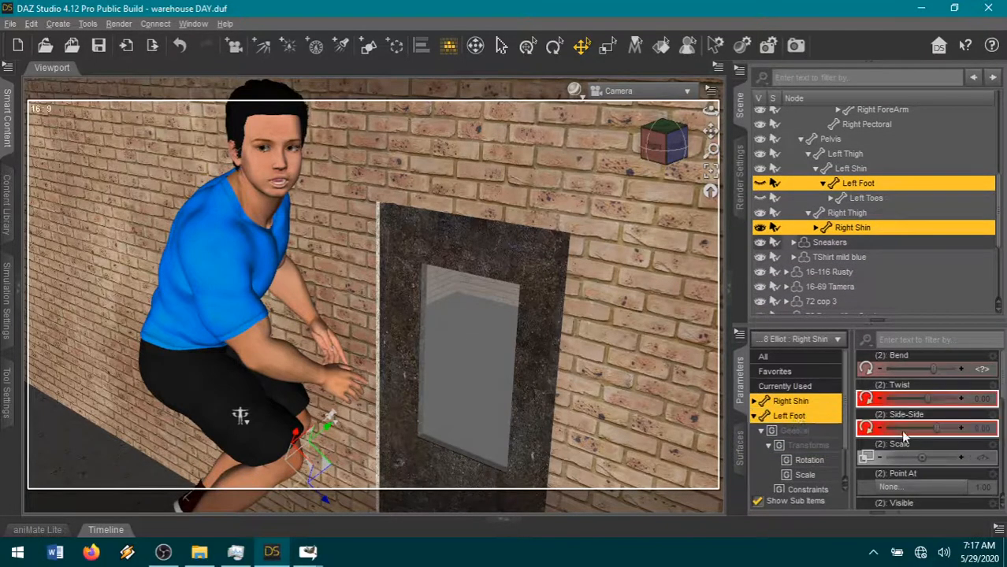
{"action": "left_click_drag", "start_coordinate": [917, 369], "coordinate": [909, 369]}
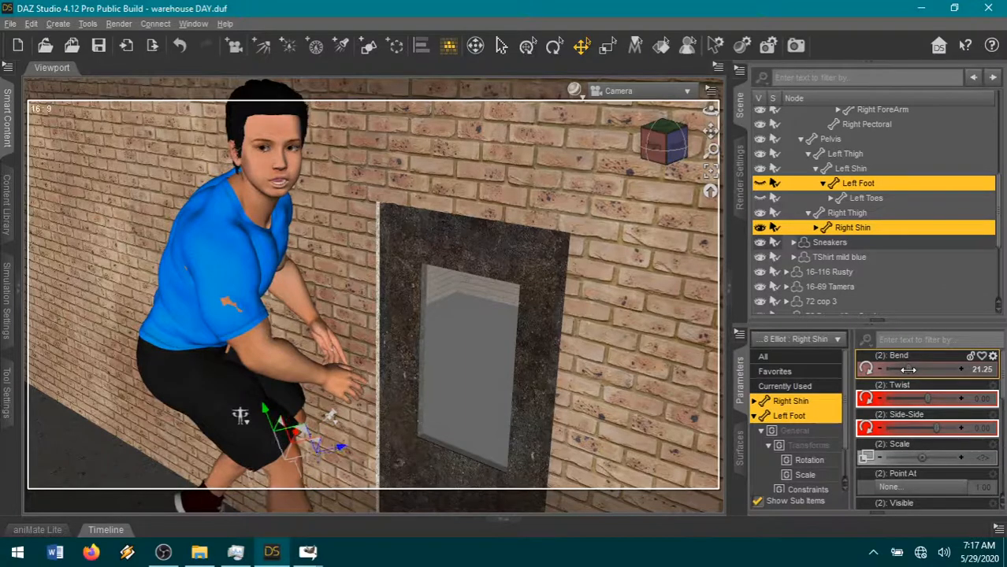
{"action": "left_click", "coordinate": [180, 45]}
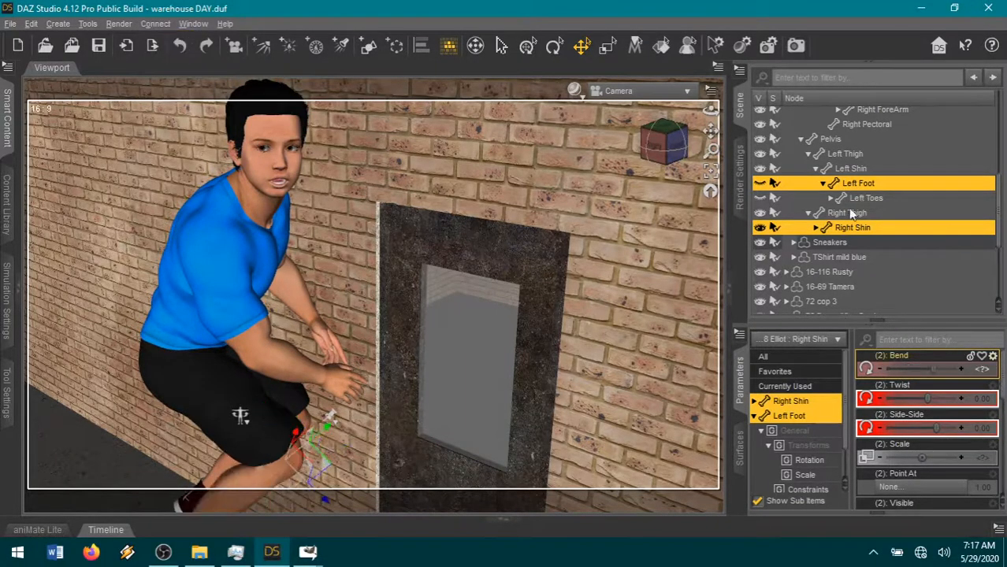
- Select the blue-shirted figure's left and right feet together and bend both to -35.00
{"action": "left_click", "coordinate": [816, 227]}
{"action": "left_click", "coordinate": [874, 243]}
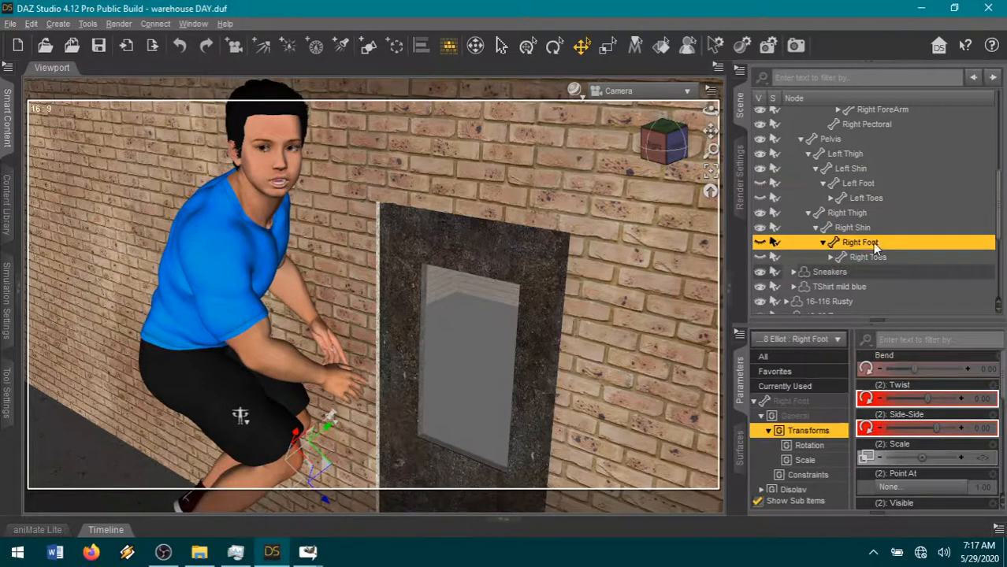
{"action": "left_click", "coordinate": [859, 184], "text": "ctrl"}
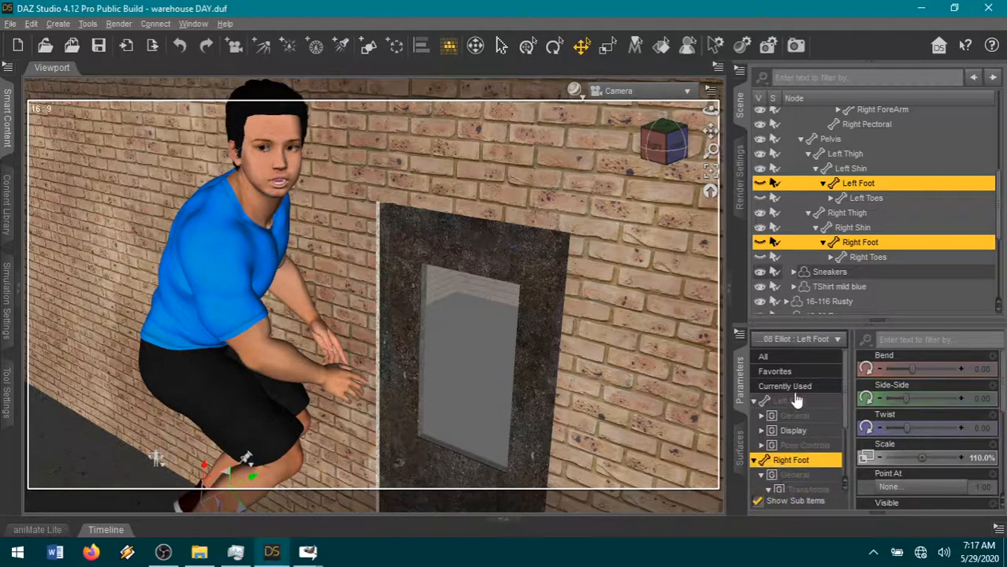
{"action": "left_click_drag", "start_coordinate": [912, 368], "coordinate": [878, 370]}
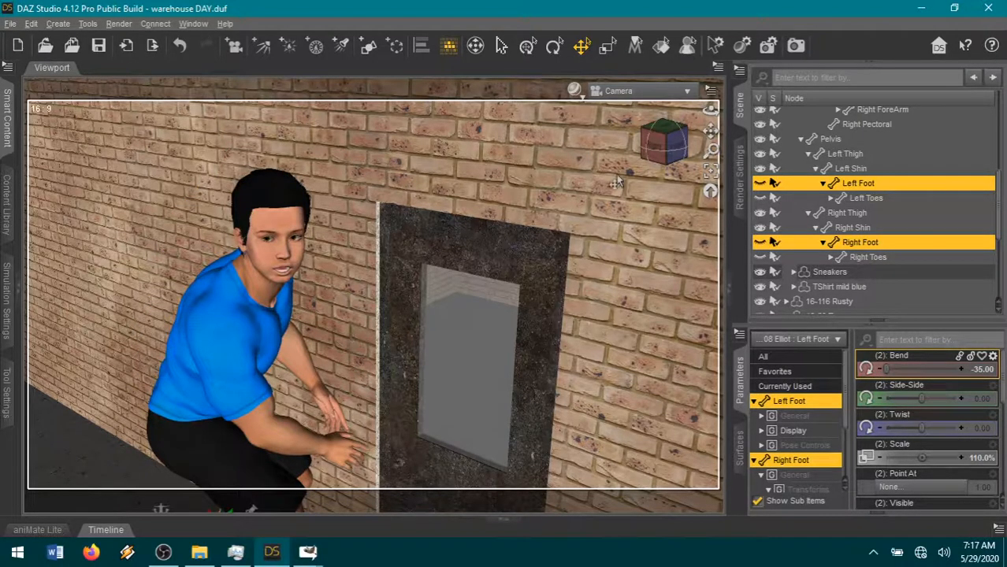
- Set the right shoulder's twist to 21.62 on the blue-shirted figure
{"action": "left_click_drag", "start_coordinate": [710, 131], "coordinate": [415, 323]}
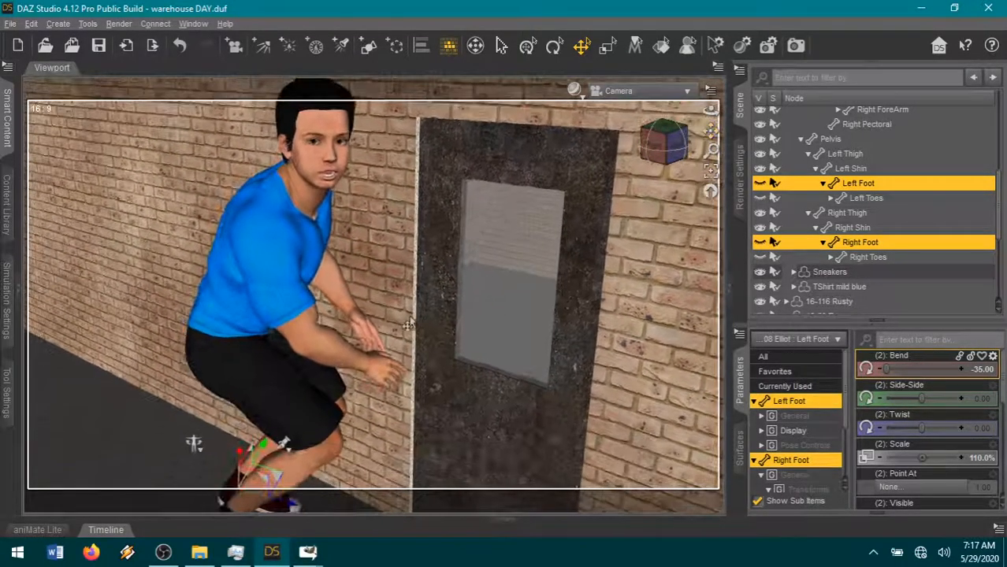
{"action": "left_click", "coordinate": [284, 225]}
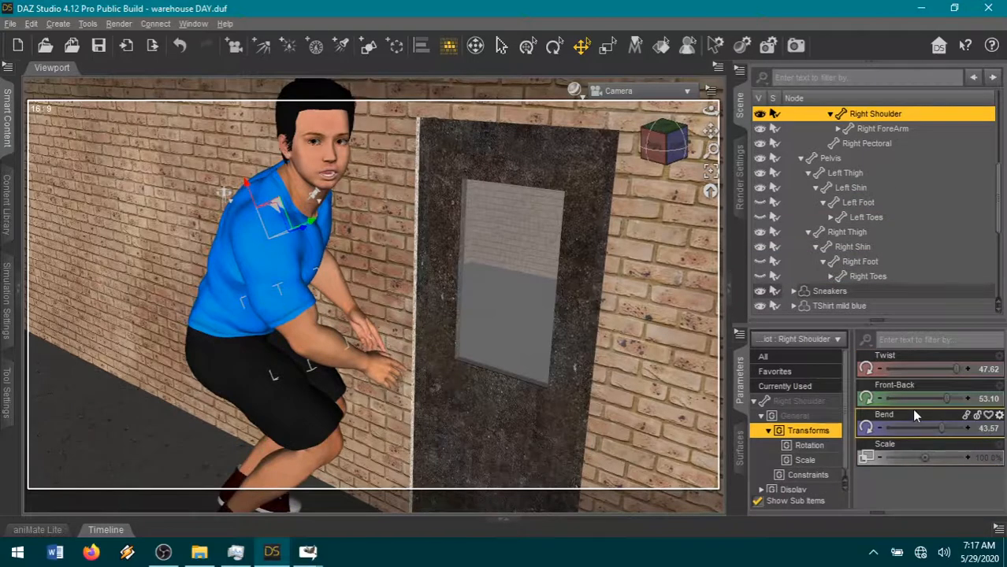
{"action": "left_click_drag", "start_coordinate": [950, 369], "coordinate": [940, 369]}
- Swing the figure's right thigh outward with Side-Side to widen the crouching stance
{"action": "left_click_drag", "start_coordinate": [669, 148], "coordinate": [671, 146]}
{"action": "left_click", "coordinate": [132, 439]}
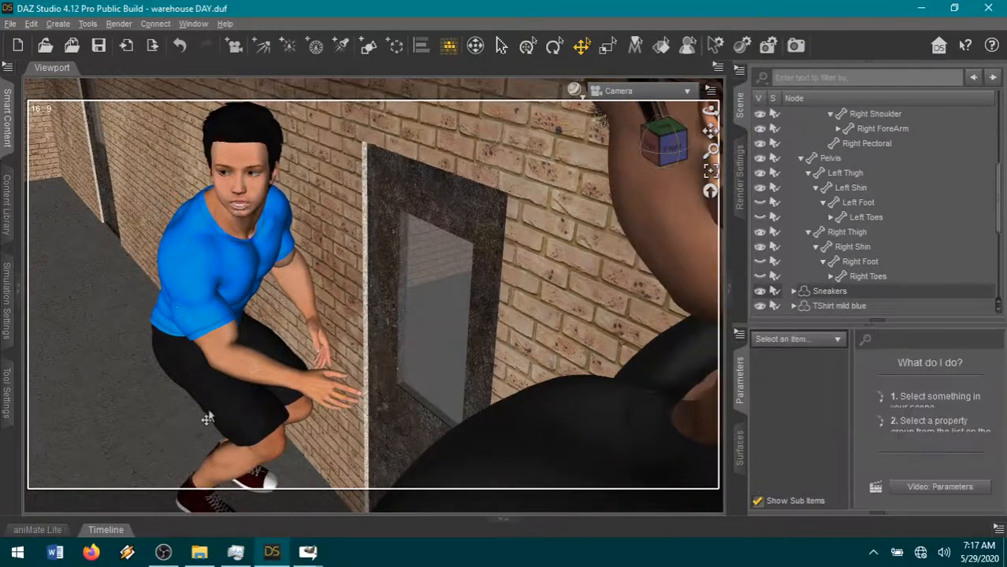
{"action": "left_click", "coordinate": [263, 418]}
{"action": "left_click", "coordinate": [236, 411]}
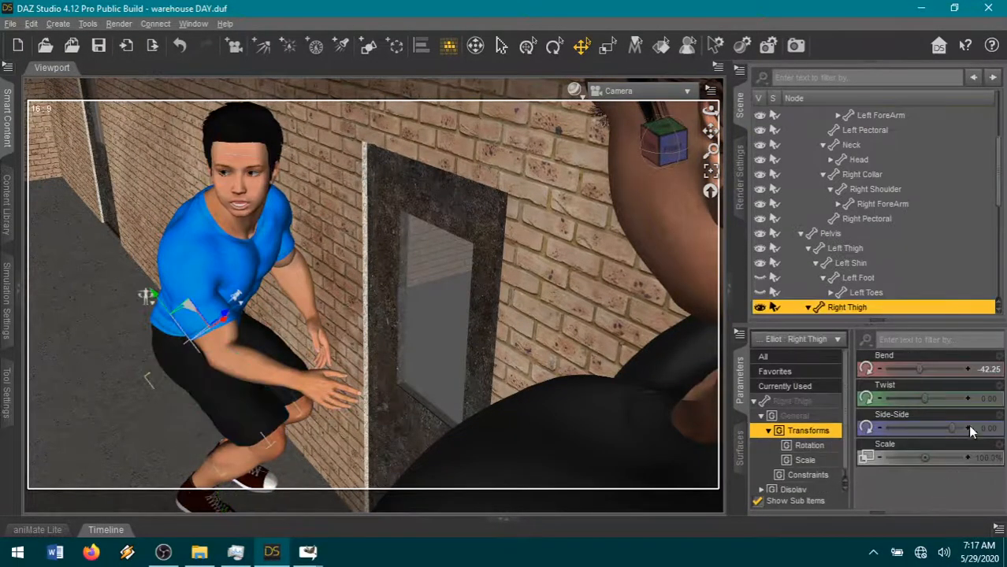
{"action": "left_click_drag", "start_coordinate": [951, 428], "coordinate": [906, 428]}
{"action": "left_click", "coordinate": [845, 248]}
- Select the whole blue-shirted figure and set its Y rotation to 49.52
{"action": "left_click", "coordinate": [165, 391]}
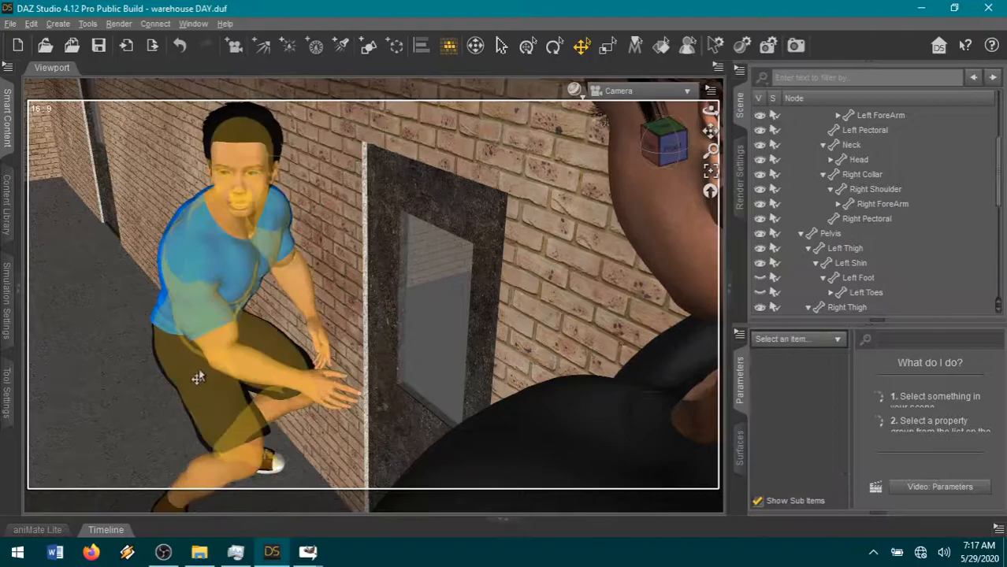
{"action": "left_click", "coordinate": [199, 377]}
{"action": "scroll", "coordinate": [927, 495], "scroll_direction": "down", "scroll_amount": 1}
{"action": "mouse_move", "coordinate": [924, 471]}
{"action": "left_mouse_down"}
{"action": "mouse_move", "coordinate": [932, 471]}
{"action": "mouse_move", "coordinate": [923, 474]}
{"action": "left_mouse_up"}
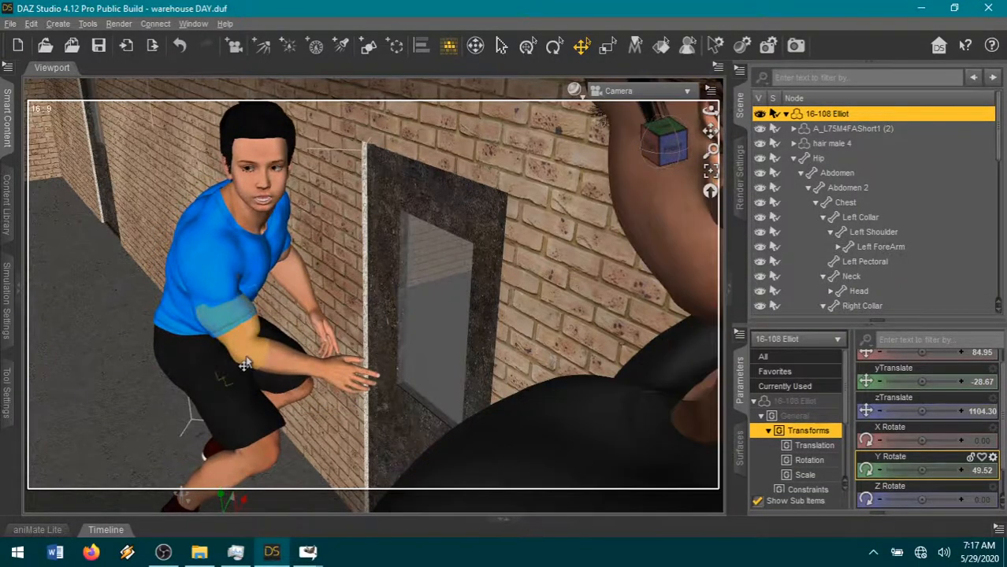
- Bend the figure's right forearm to 18.57 and set the right collar's Front-Back to 12.90
{"action": "left_click", "coordinate": [225, 307]}
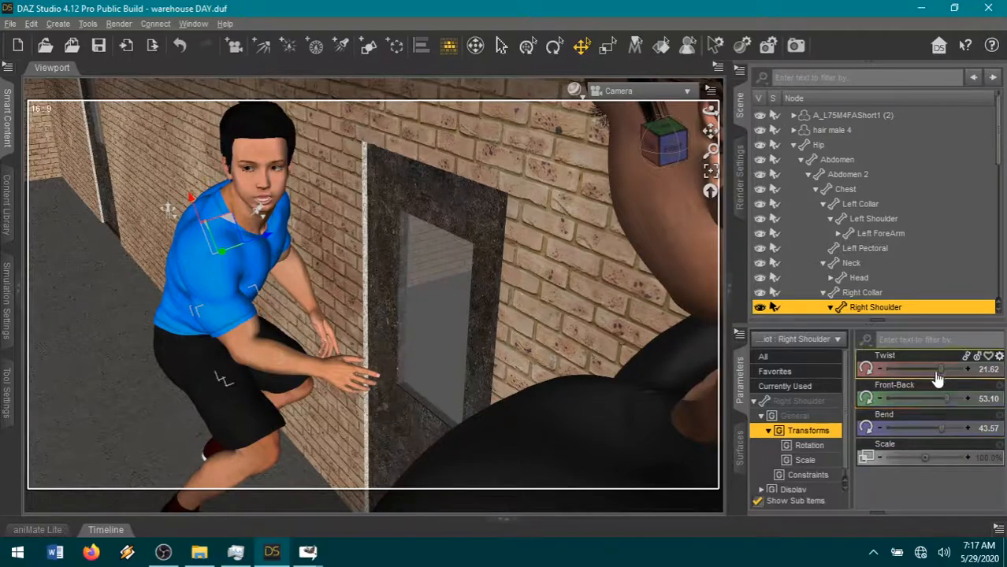
{"action": "left_click", "coordinate": [282, 356]}
{"action": "left_click_drag", "start_coordinate": [914, 399], "coordinate": [906, 399]}
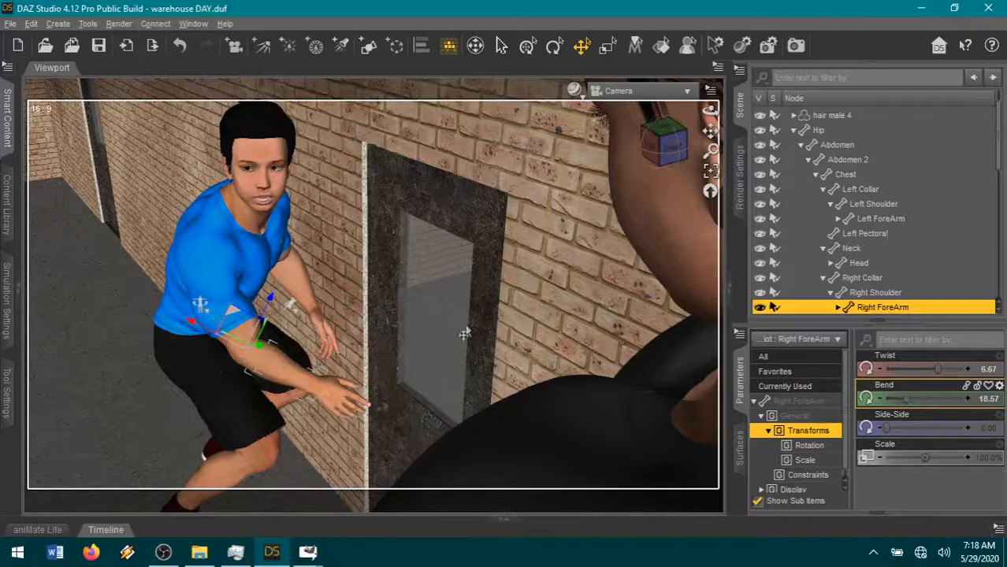
{"action": "left_click", "coordinate": [214, 296]}
{"action": "left_click_drag", "start_coordinate": [913, 398], "coordinate": [940, 399]}
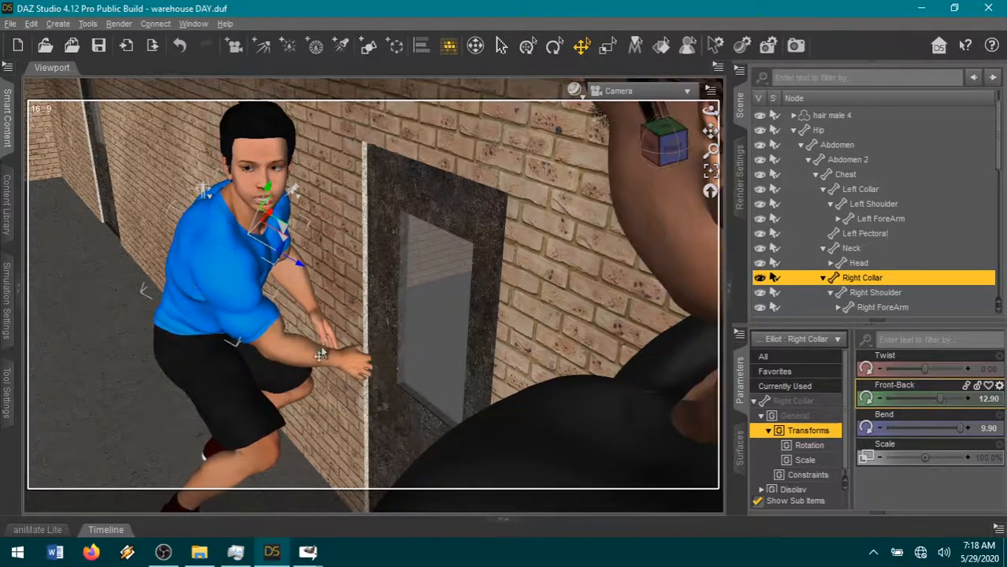
- Set the right shoulder's Bend to 11.10 and its Front-Back to 51.19
{"action": "left_click", "coordinate": [874, 292]}
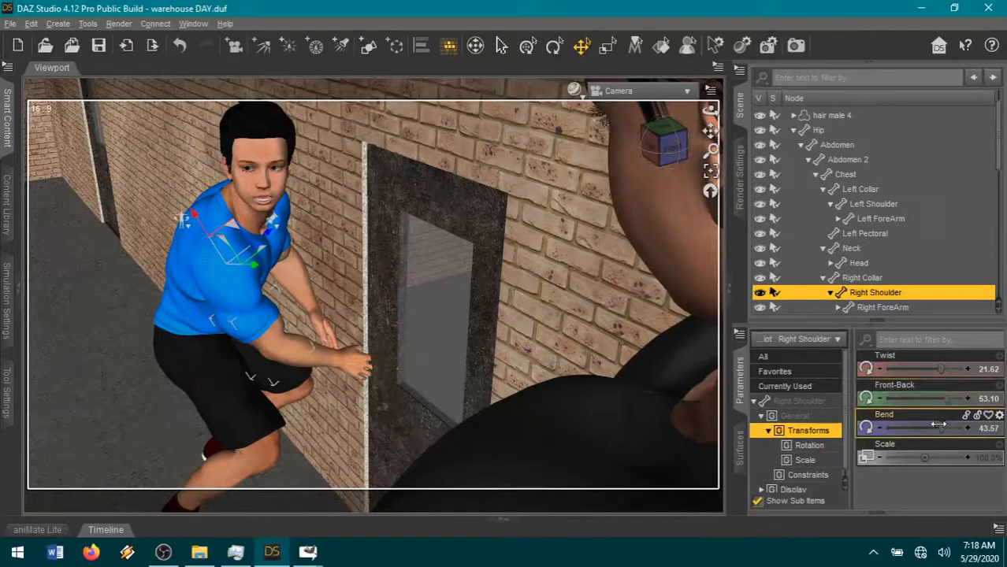
{"action": "left_click_drag", "start_coordinate": [928, 427], "coordinate": [916, 427]}
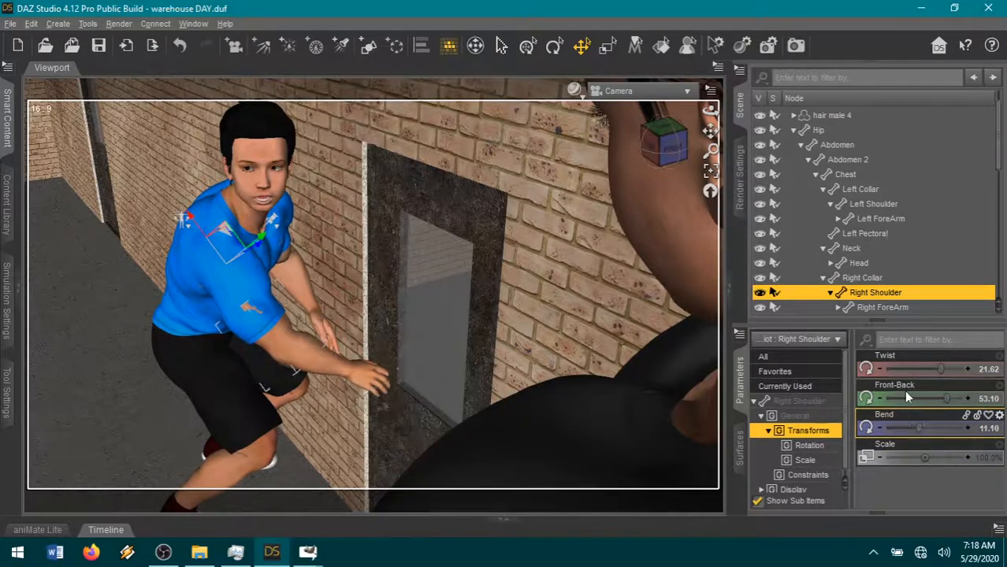
{"action": "left_click_drag", "start_coordinate": [945, 397], "coordinate": [943, 396]}
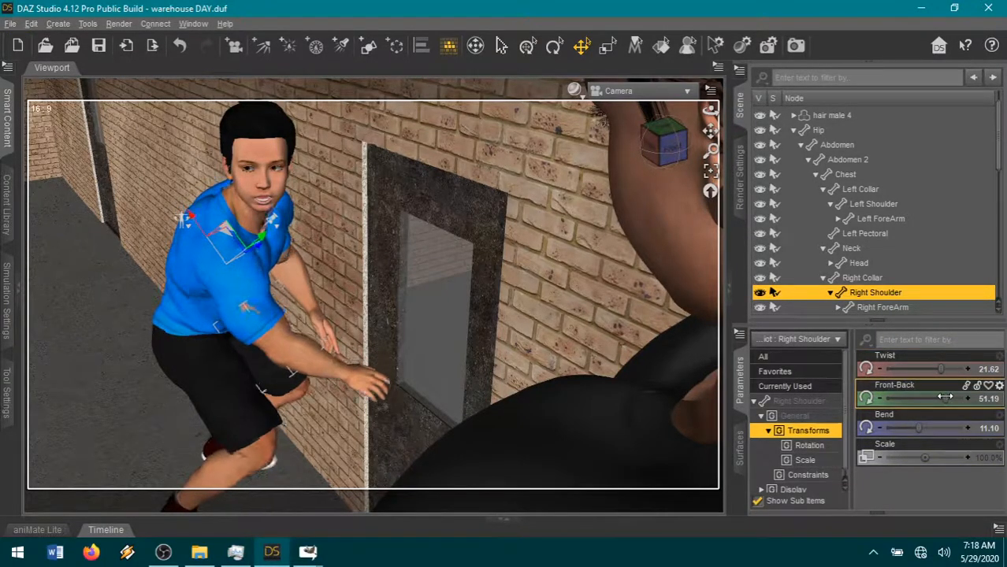
- Bend the figure's Abdomen 2 forward to 23.81 and set the right shoulder's twist to 6.76
{"action": "left_click", "coordinate": [313, 367]}
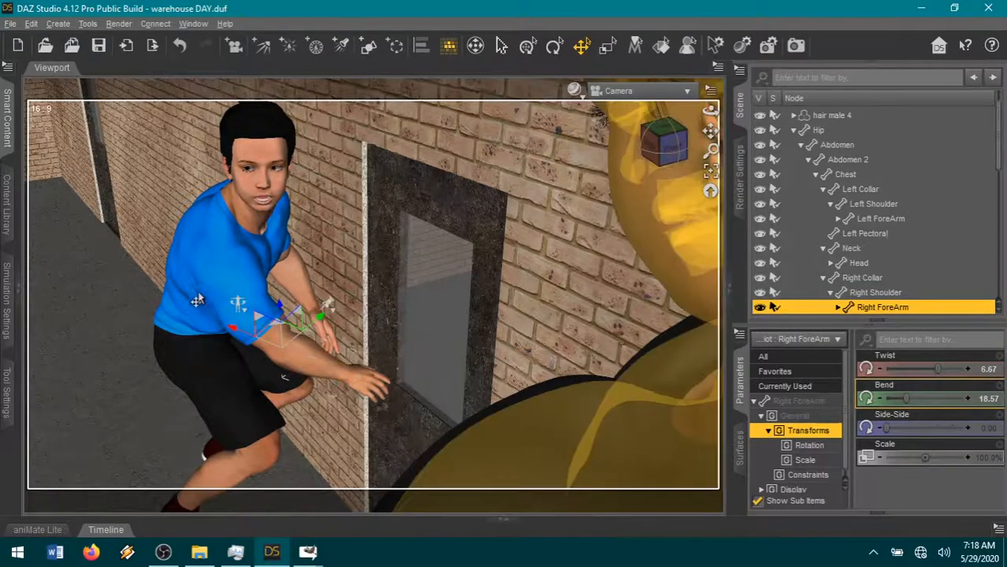
{"action": "left_click", "coordinate": [190, 313]}
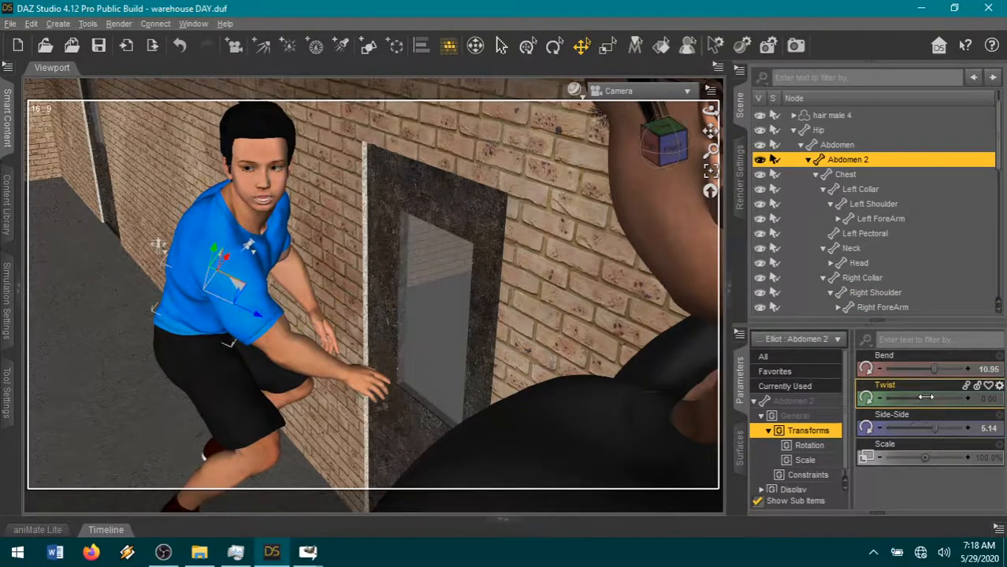
{"action": "left_click_drag", "start_coordinate": [947, 368], "coordinate": [953, 369]}
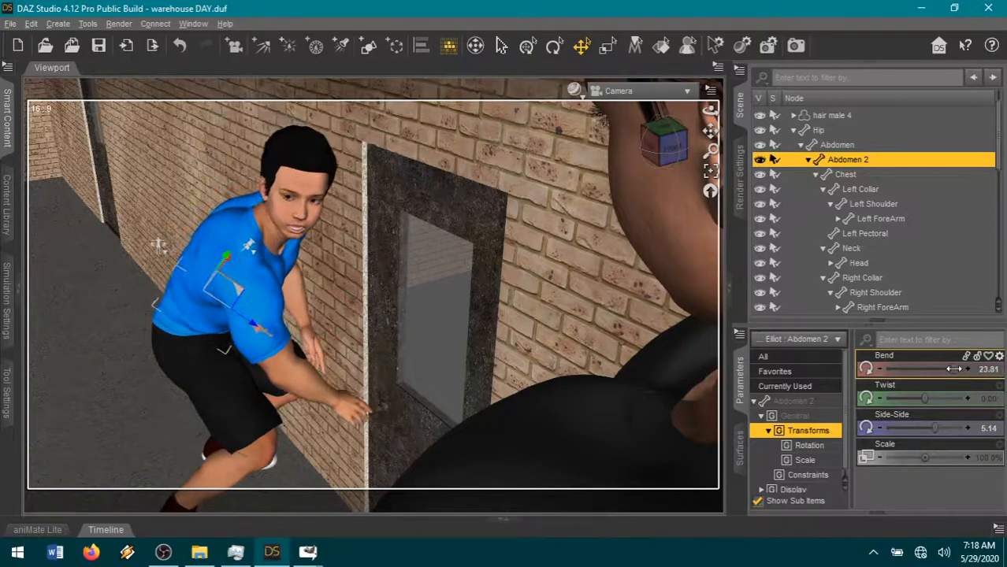
{"action": "left_click", "coordinate": [272, 338]}
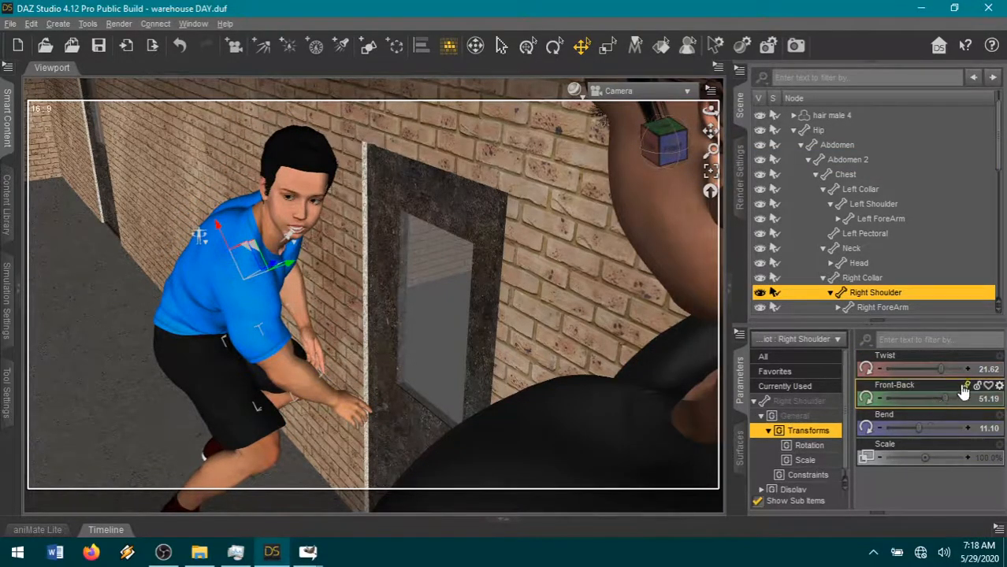
{"action": "left_click_drag", "start_coordinate": [940, 368], "coordinate": [932, 367]}
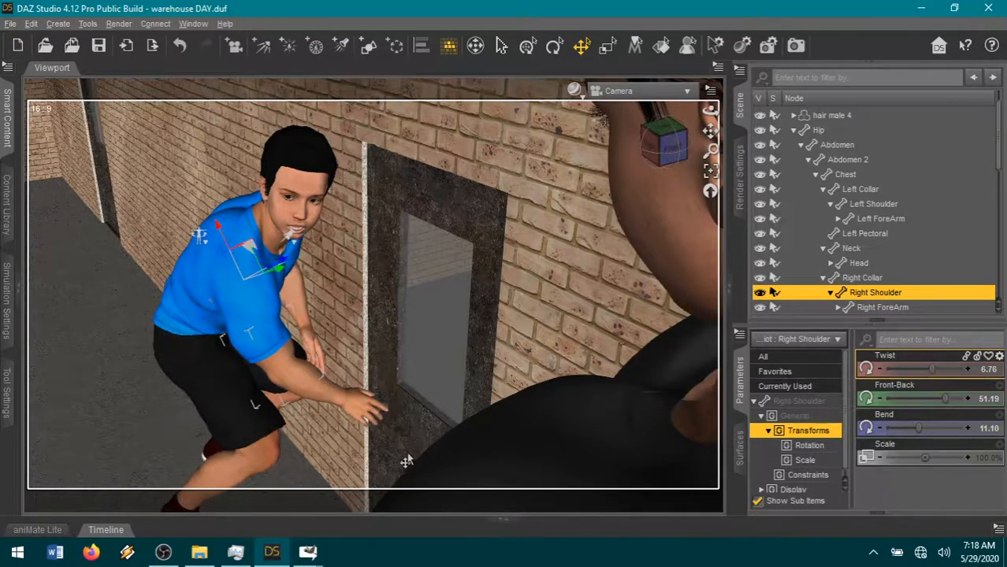
- Frame the camera on the figure's right hand from the front and show all of the hand's parameters
{"action": "left_click", "coordinate": [359, 404]}
{"action": "left_click", "coordinate": [710, 175]}
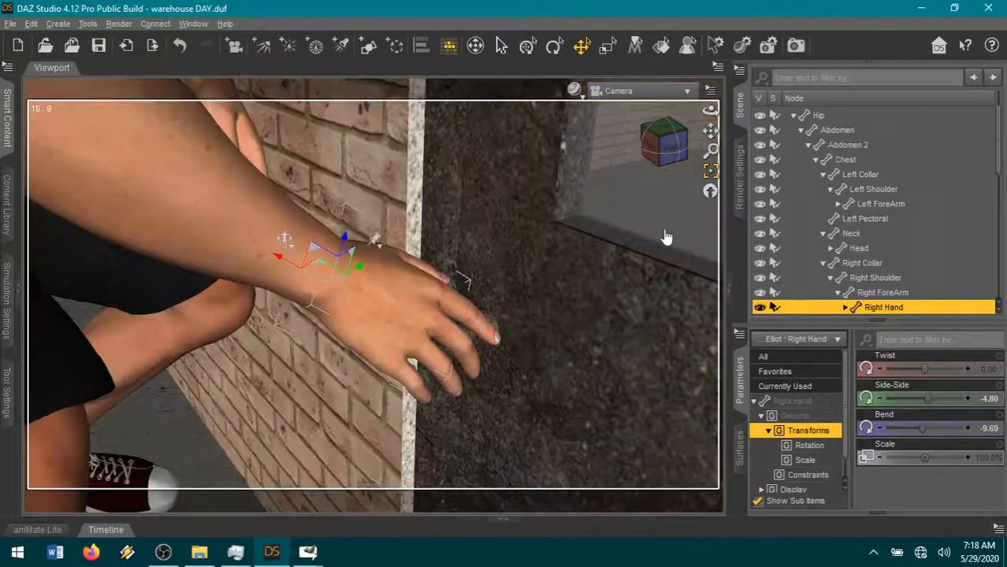
{"action": "mouse_move", "coordinate": [670, 140]}
{"action": "left_mouse_down"}
{"action": "mouse_move", "coordinate": [667, 170]}
{"action": "mouse_move", "coordinate": [668, 143]}
{"action": "mouse_move", "coordinate": [659, 153]}
{"action": "left_mouse_up"}
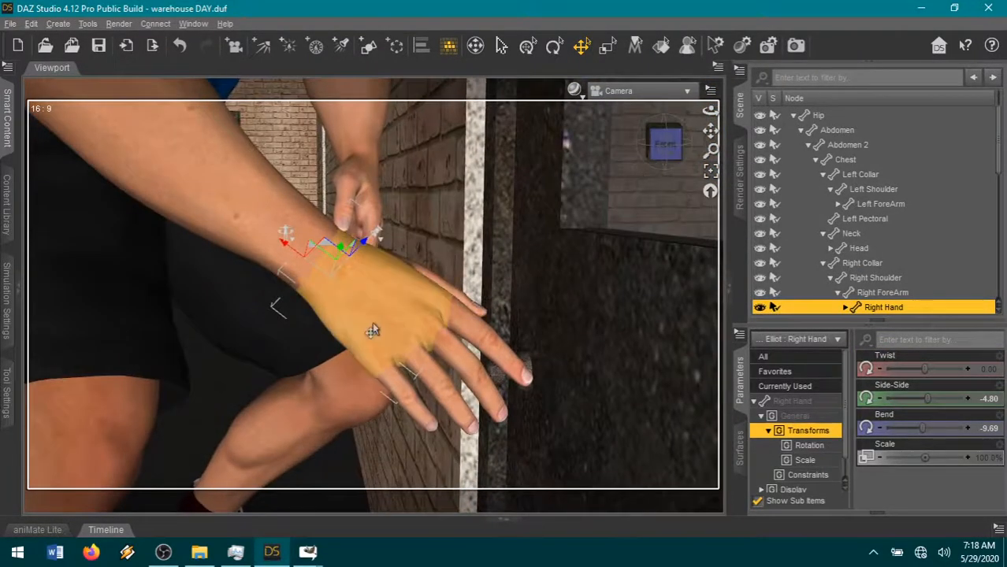
{"action": "left_click", "coordinate": [784, 401]}
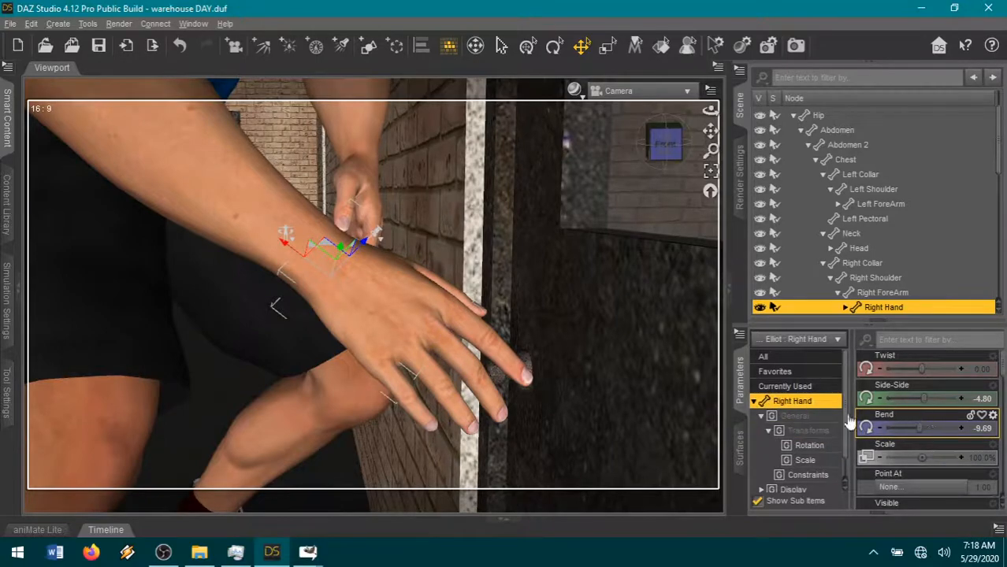
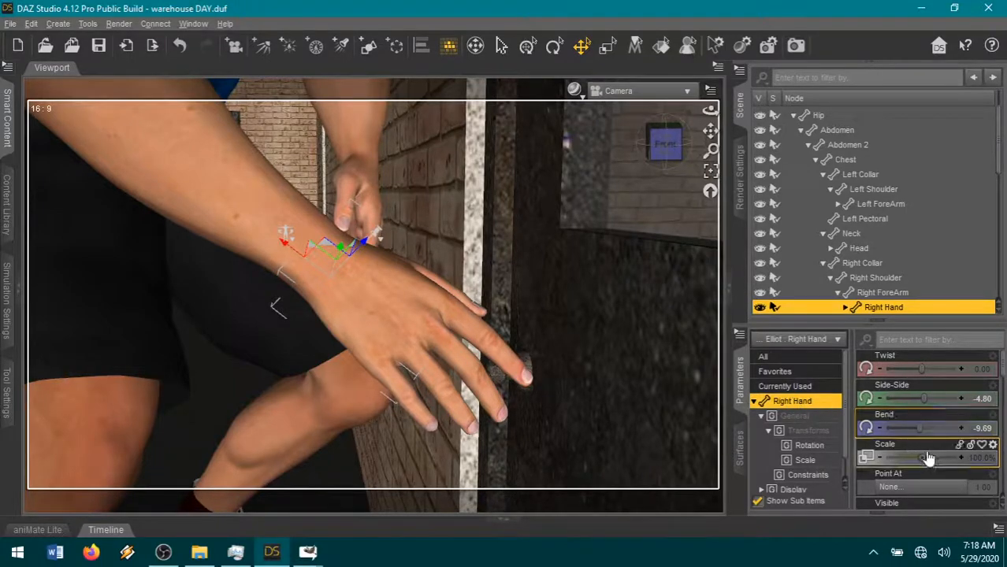
- Set the Right Hand Grasp of the figure's right hand to 0.40
{"action": "scroll", "coordinate": [929, 457], "scroll_direction": "down", "scroll_amount": 5}
{"action": "scroll", "coordinate": [929, 458], "scroll_direction": "down", "scroll_amount": 4}
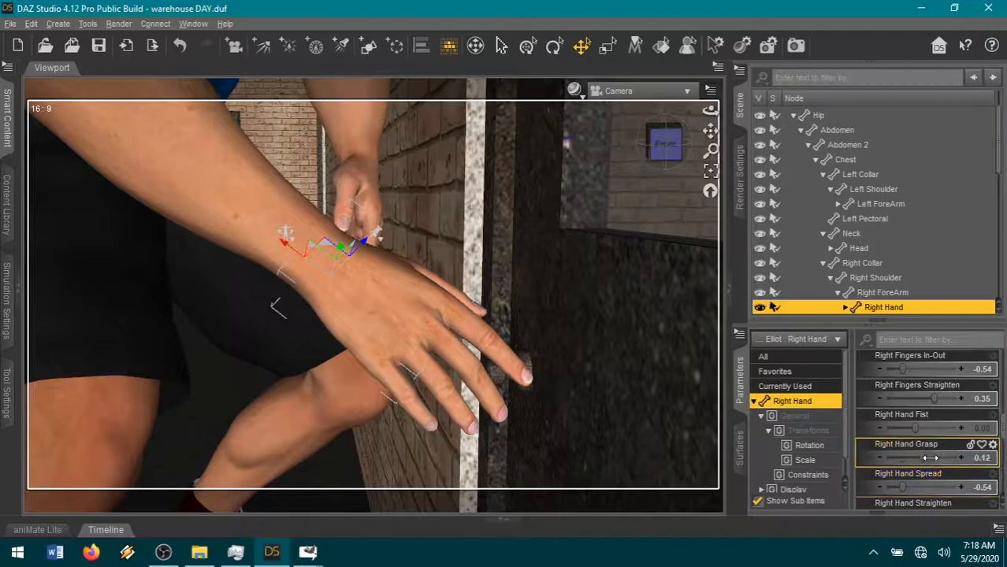
{"action": "left_click_drag", "start_coordinate": [915, 458], "coordinate": [931, 457]}
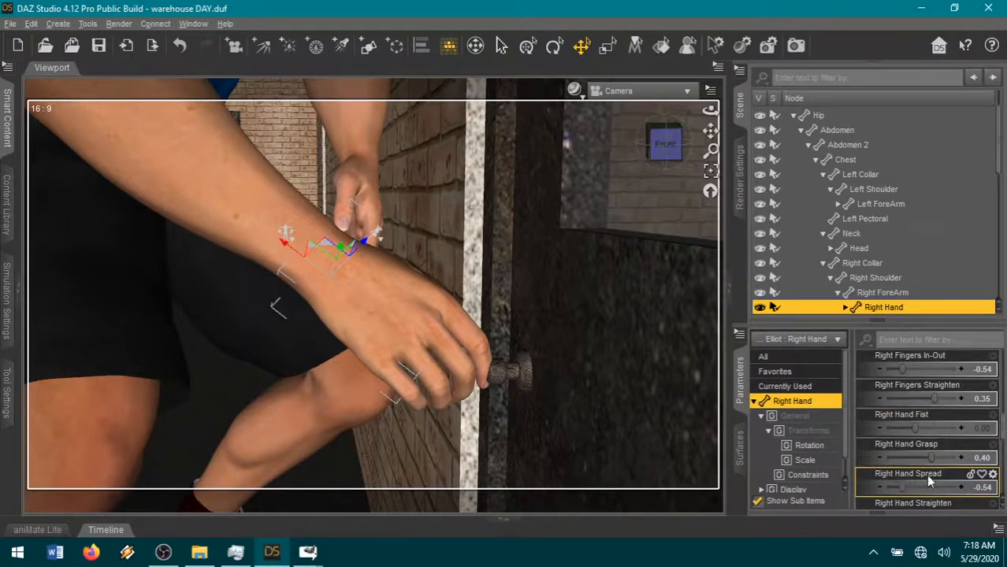
- Select the whole figure and set its Y Rotate to 53.15 so the hand comes closer to the doorknob
{"action": "left_click_drag", "start_coordinate": [665, 145], "coordinate": [667, 189]}
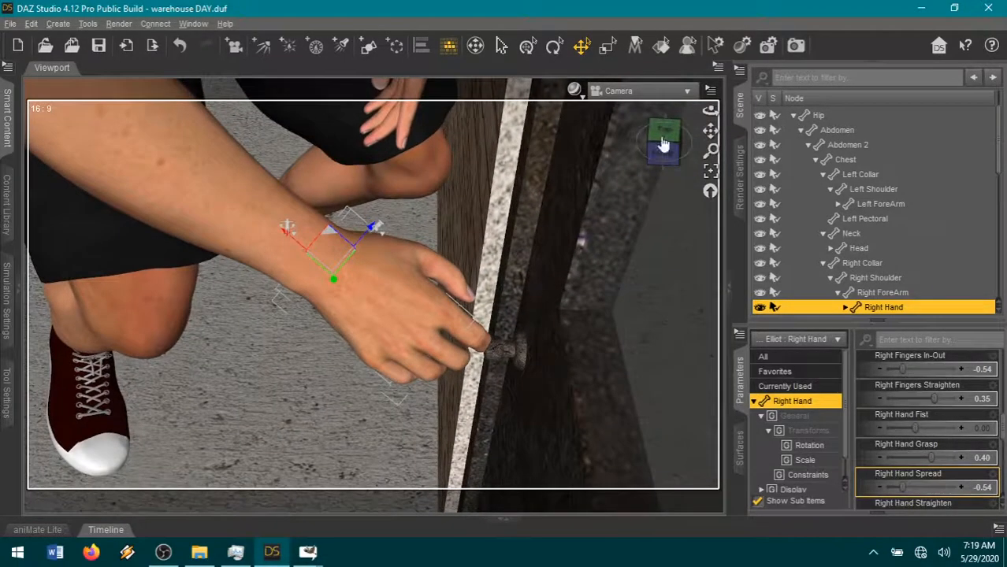
{"action": "left_click", "coordinate": [302, 346]}
{"action": "left_click", "coordinate": [113, 292]}
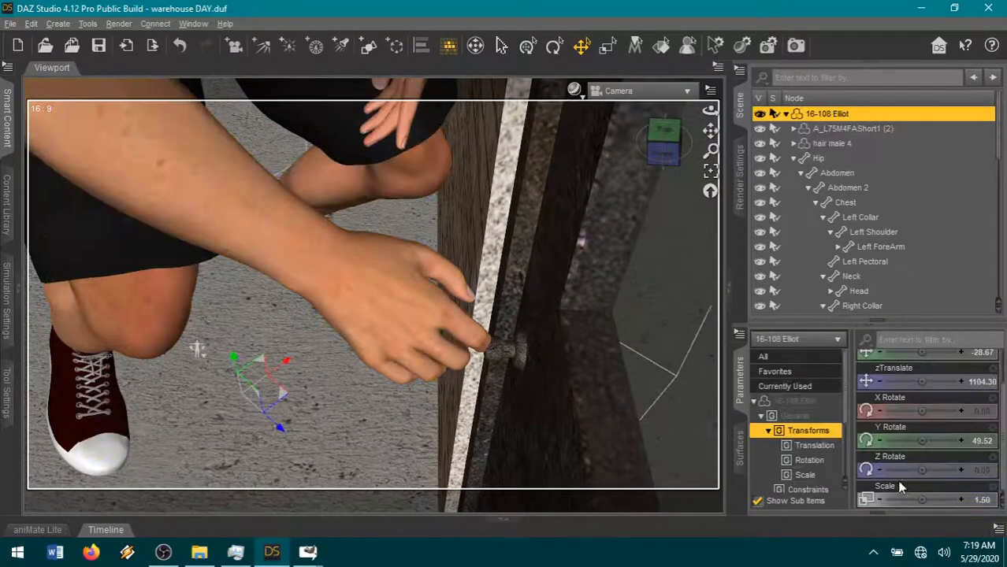
{"action": "left_click_drag", "start_coordinate": [922, 441], "coordinate": [929, 441]}
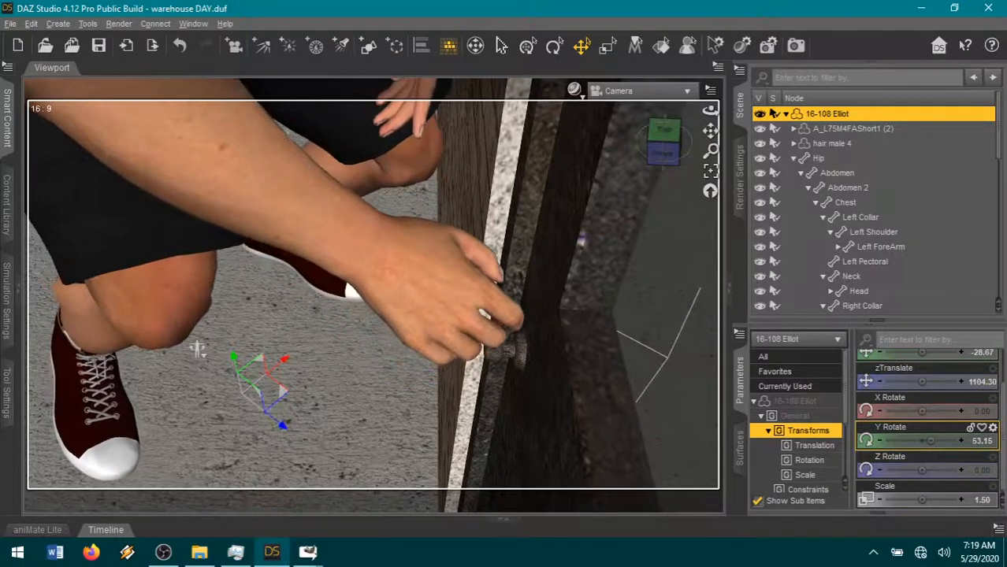
- Set the right shoulder's Twist to -1.90 and the right hand's Side-Side to -22.81
{"action": "left_click", "coordinate": [99, 151]}
{"action": "left_click_drag", "start_coordinate": [938, 373], "coordinate": [926, 374]}
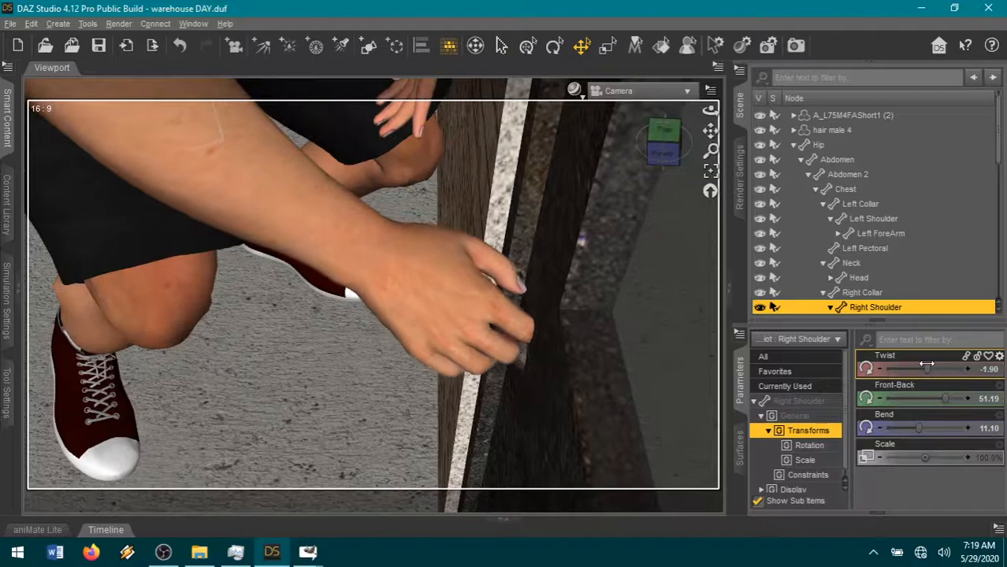
{"action": "left_click", "coordinate": [399, 284]}
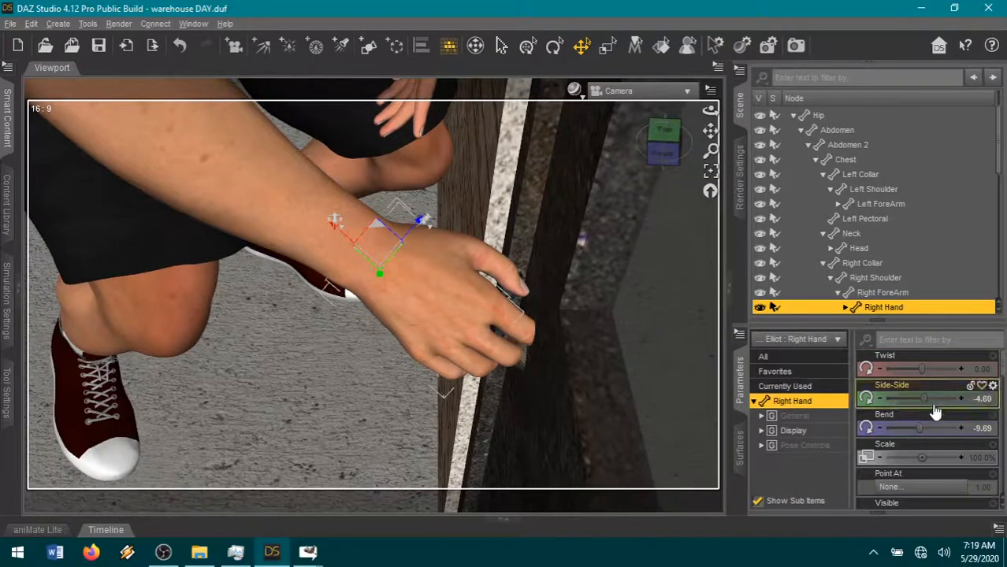
{"action": "left_click_drag", "start_coordinate": [930, 398], "coordinate": [905, 398]}
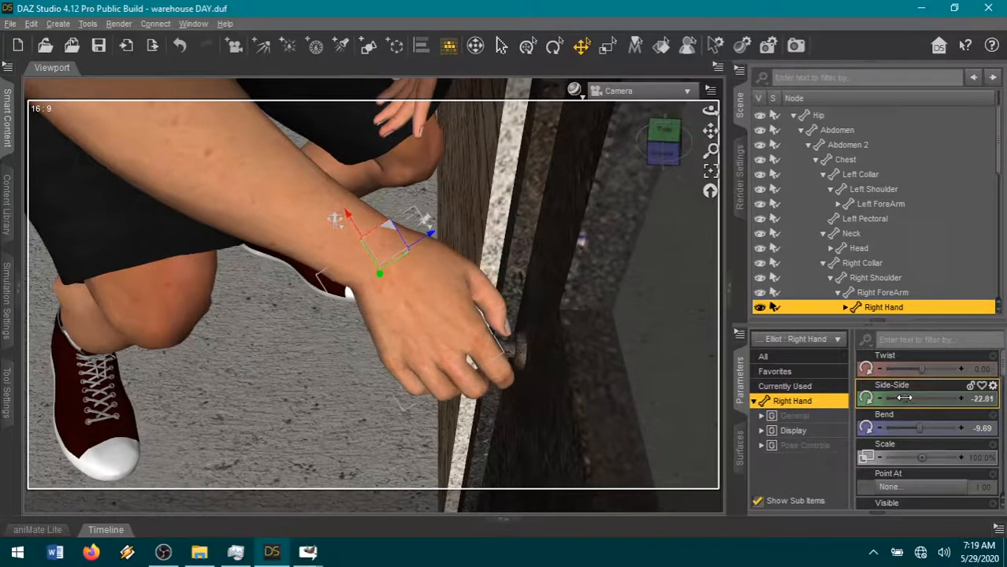
- Pull the camera back and reframe it so the crouching figure's upper body and the whole door window are in view
{"action": "left_click_drag", "start_coordinate": [664, 147], "coordinate": [691, 146]}
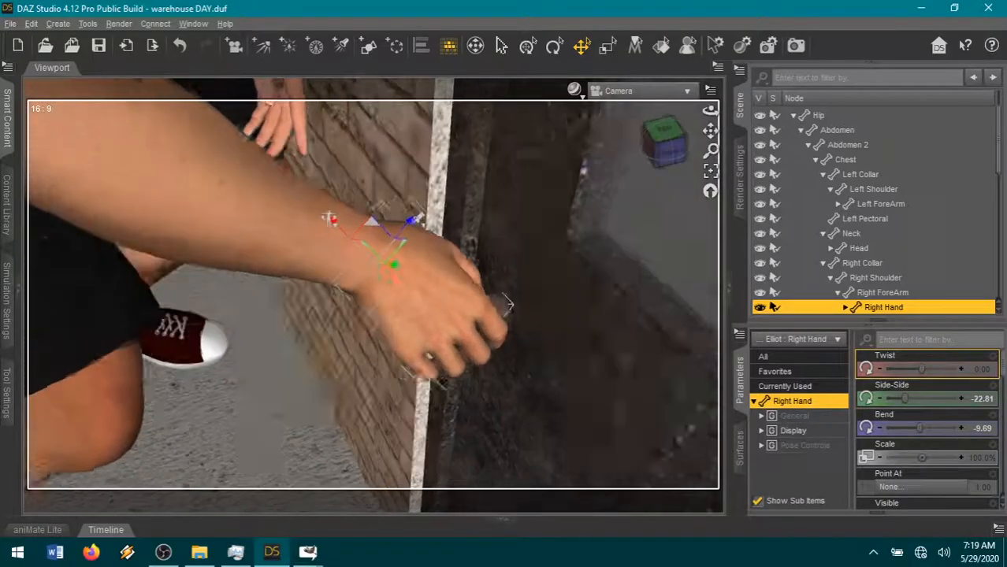
{"action": "scroll", "coordinate": [508, 305], "scroll_direction": "down", "scroll_amount": 5}
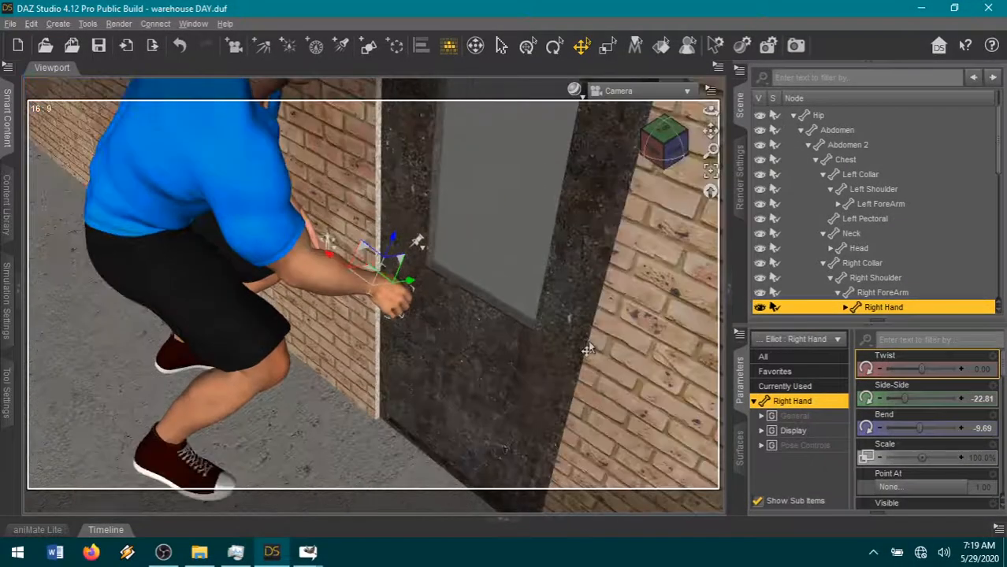
{"action": "left_click_drag", "start_coordinate": [587, 350], "coordinate": [595, 292]}
{"action": "left_click_drag", "start_coordinate": [711, 131], "coordinate": [707, 221]}
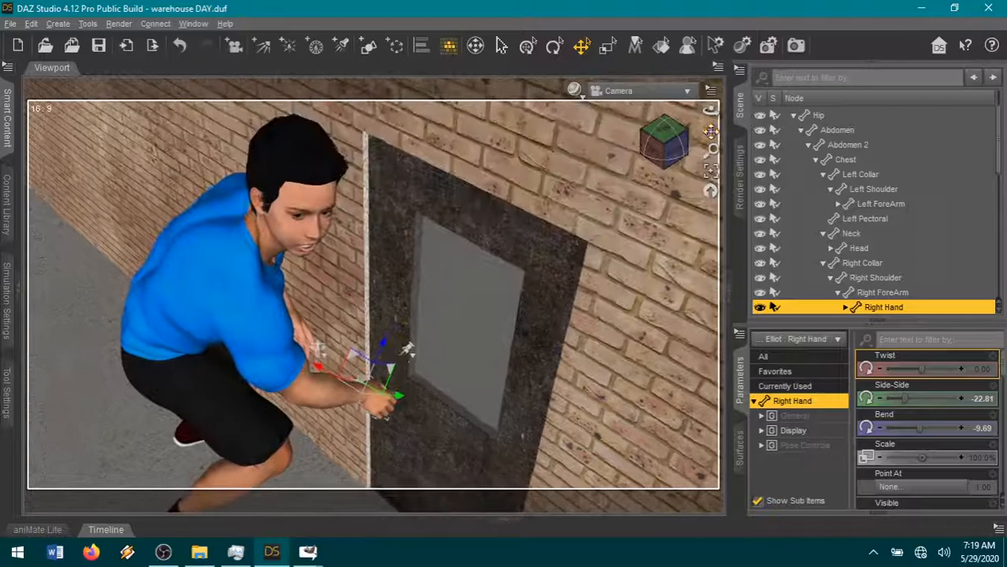
{"action": "mouse_move", "coordinate": [671, 150]}
{"action": "left_mouse_down"}
{"action": "mouse_move", "coordinate": [668, 126]}
{"action": "mouse_move", "coordinate": [671, 162]}
{"action": "left_mouse_up"}
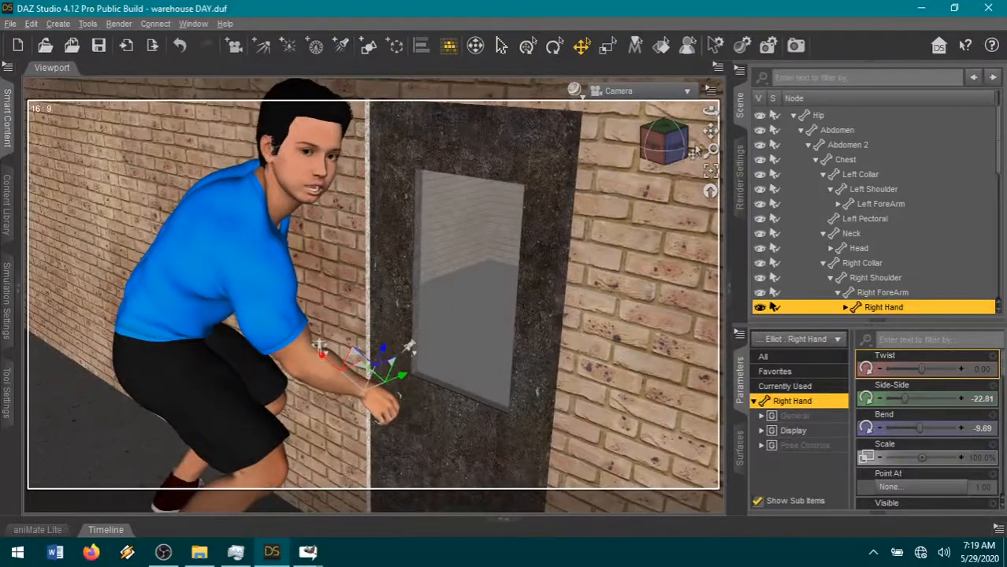
{"action": "left_click_drag", "start_coordinate": [711, 133], "coordinate": [728, 167]}
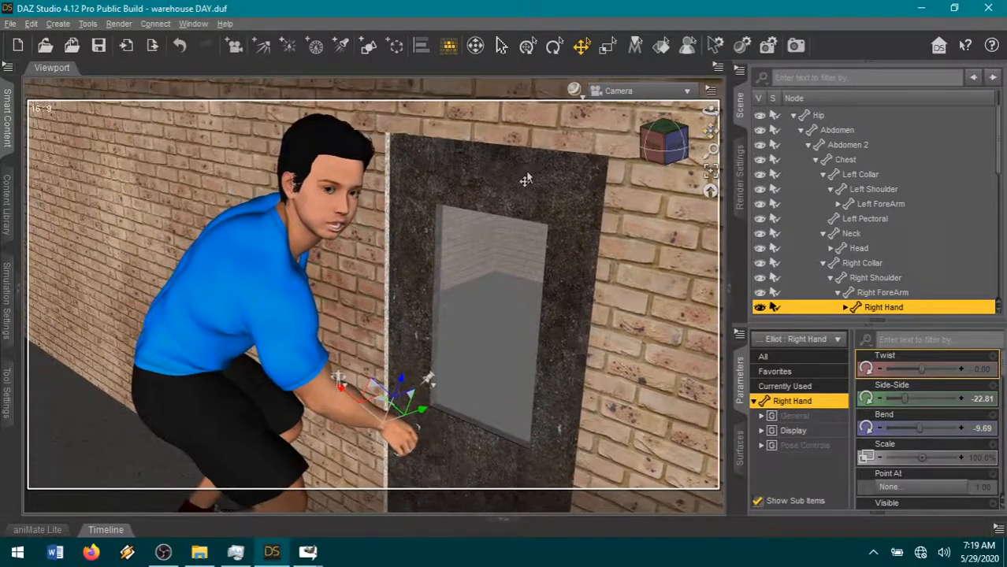
- Turn the figure's head toward the door with Neck-Head Twist at -0.12 and Neck-Head Bend at -0.19
{"action": "left_click", "coordinate": [341, 221]}
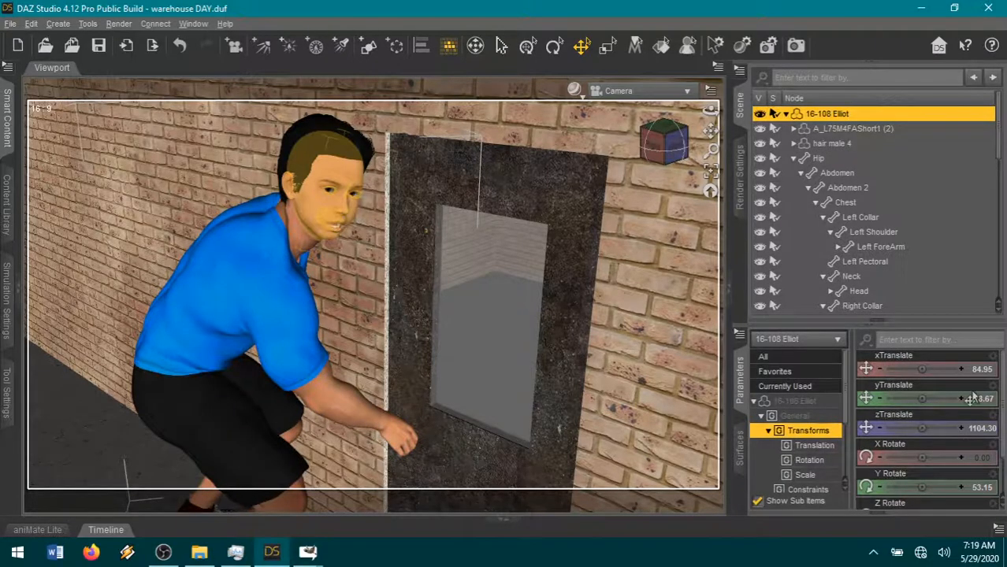
{"action": "left_click", "coordinate": [180, 45]}
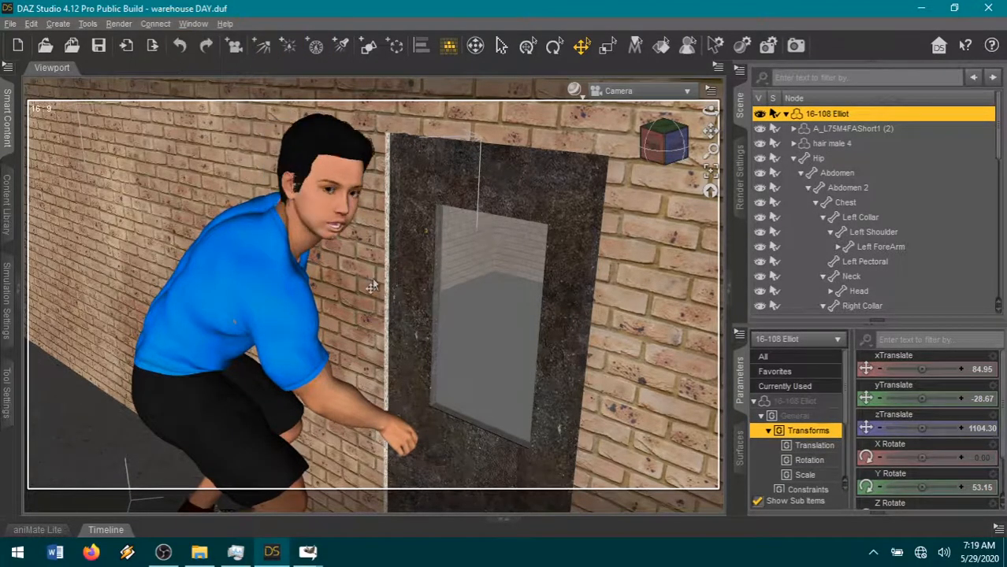
{"action": "left_click", "coordinate": [339, 204]}
{"action": "left_click", "coordinate": [798, 373]}
{"action": "scroll", "coordinate": [938, 472], "scroll_direction": "down", "scroll_amount": 10}
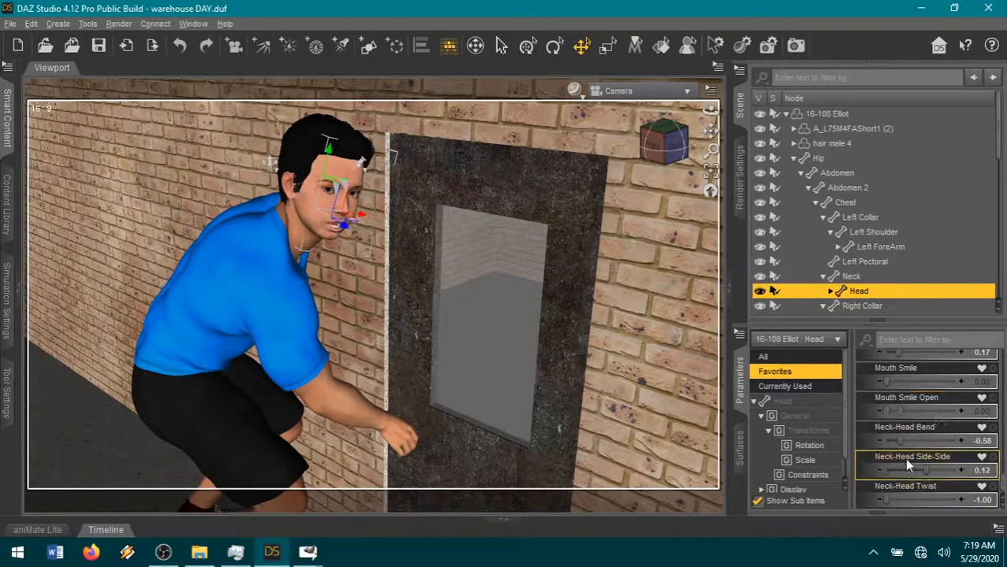
{"action": "left_click_drag", "start_coordinate": [903, 499], "coordinate": [917, 498]}
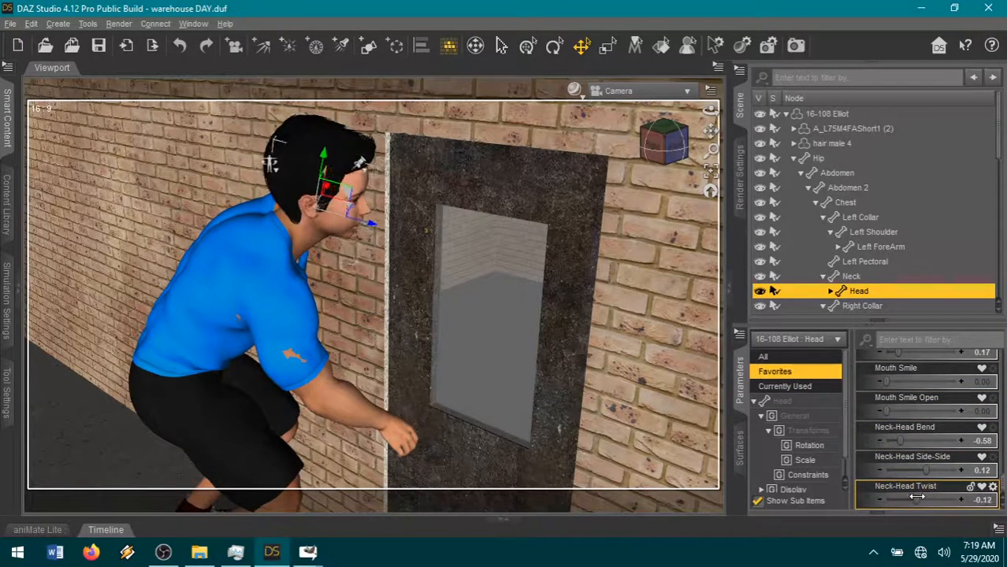
{"action": "left_click_drag", "start_coordinate": [899, 440], "coordinate": [915, 441]}
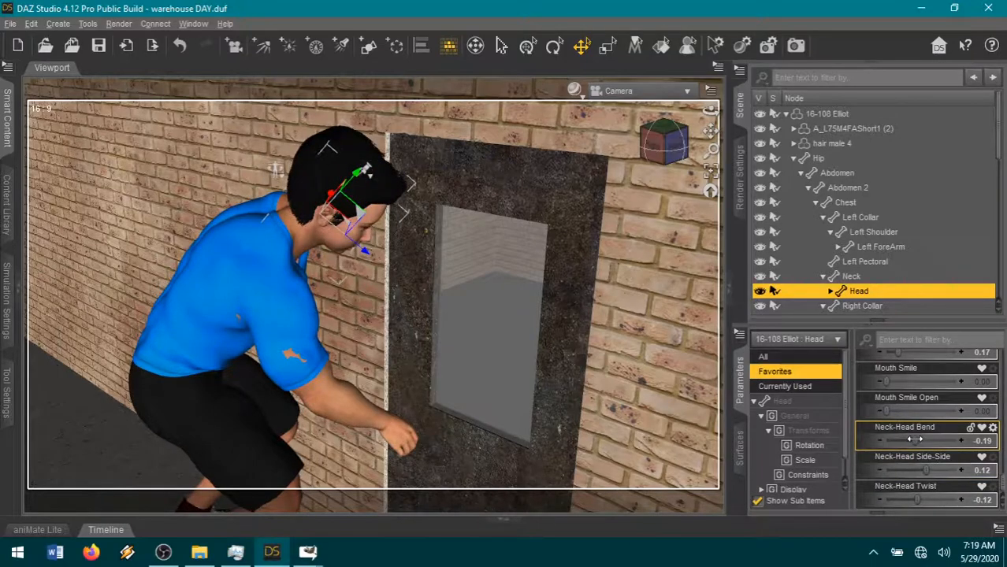
- Review the head's currently used expression settings and reset Mouth Open Wide and Eyes Side-Side to 0.00
{"action": "left_click", "coordinate": [785, 387]}
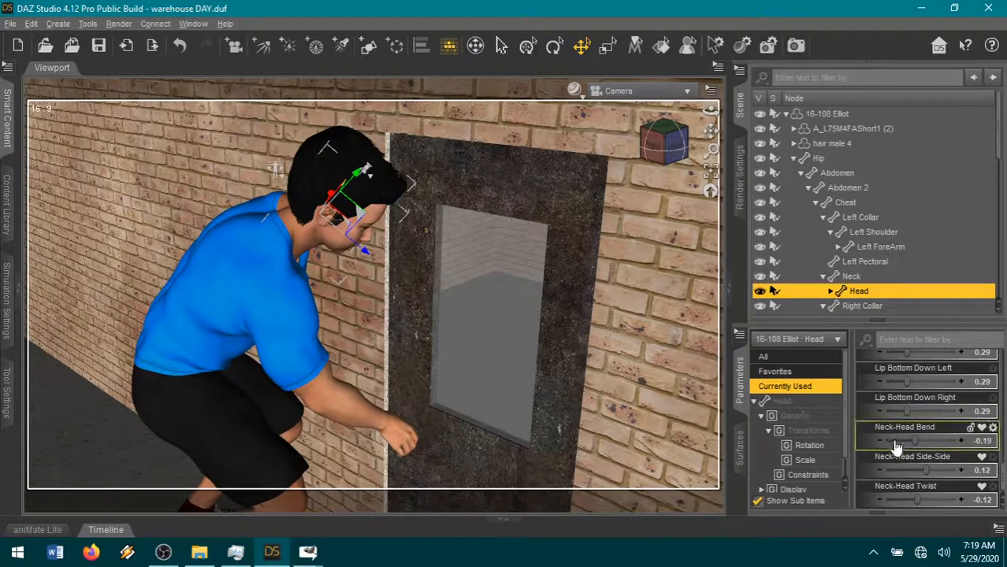
{"action": "scroll", "coordinate": [895, 441], "scroll_direction": "up", "scroll_amount": 3}
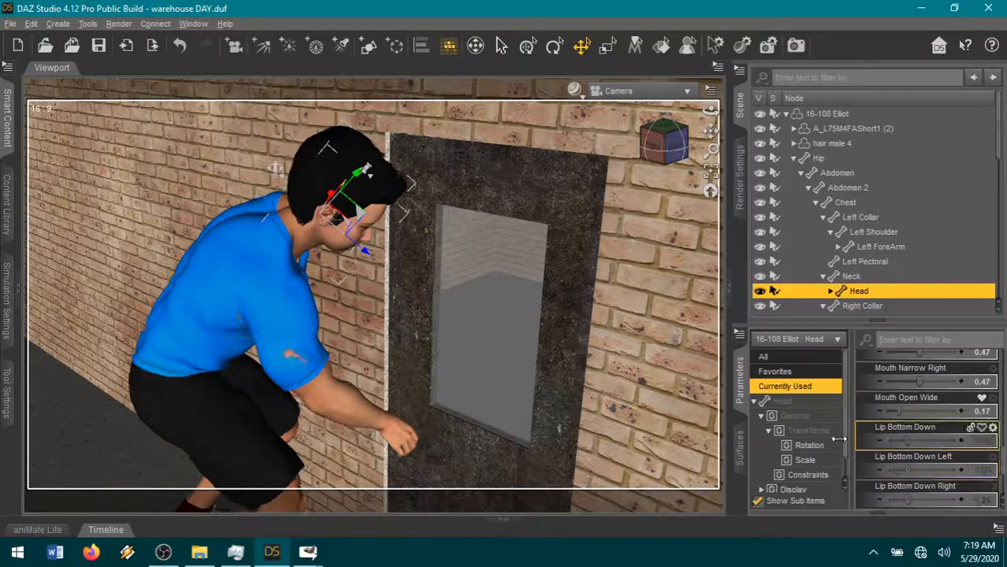
{"action": "scroll", "coordinate": [906, 426], "scroll_direction": "up", "scroll_amount": 2}
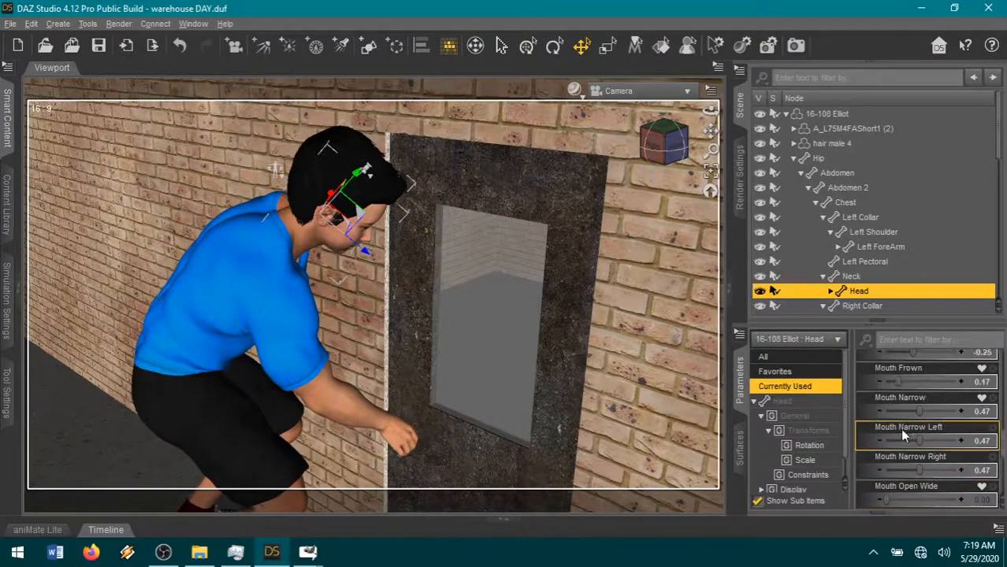
{"action": "scroll", "coordinate": [944, 450], "scroll_direction": "up", "scroll_amount": 5}
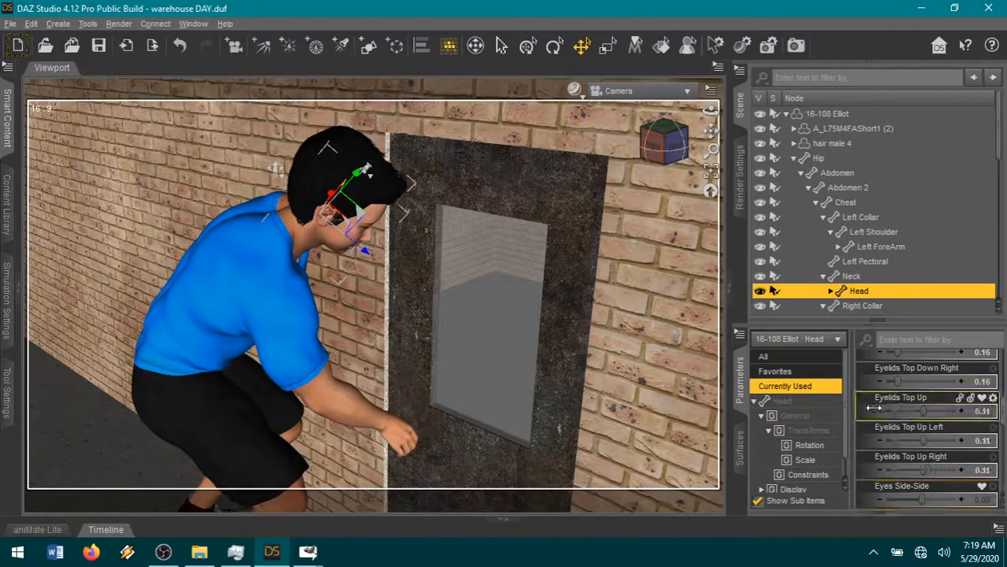
{"action": "scroll", "coordinate": [937, 463], "scroll_direction": "up", "scroll_amount": 3}
{"action": "scroll", "coordinate": [911, 448], "scroll_direction": "up", "scroll_amount": 3}
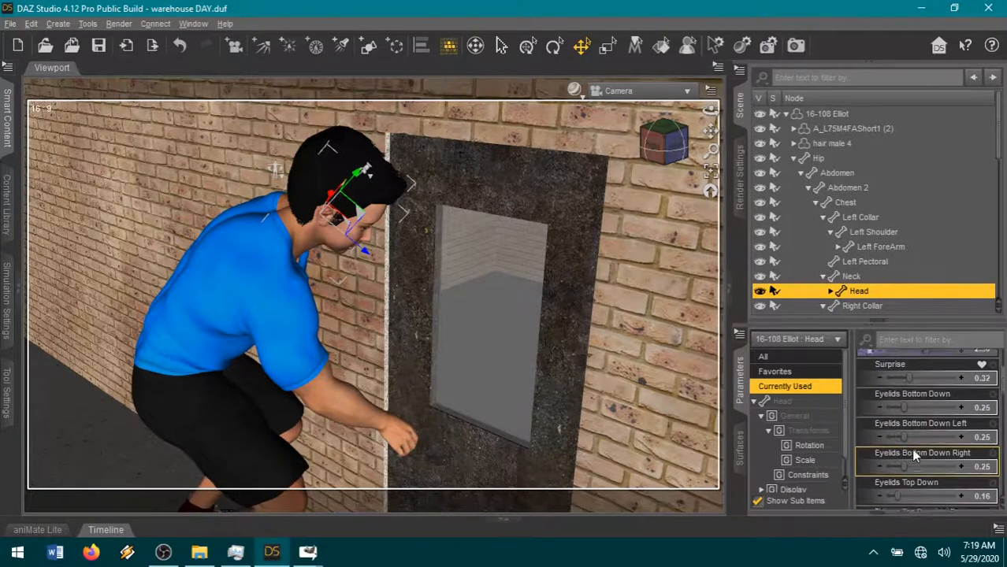
- Lower the figure's head further by setting its Neck-Head Bend to 0.10
{"action": "left_click", "coordinate": [784, 373]}
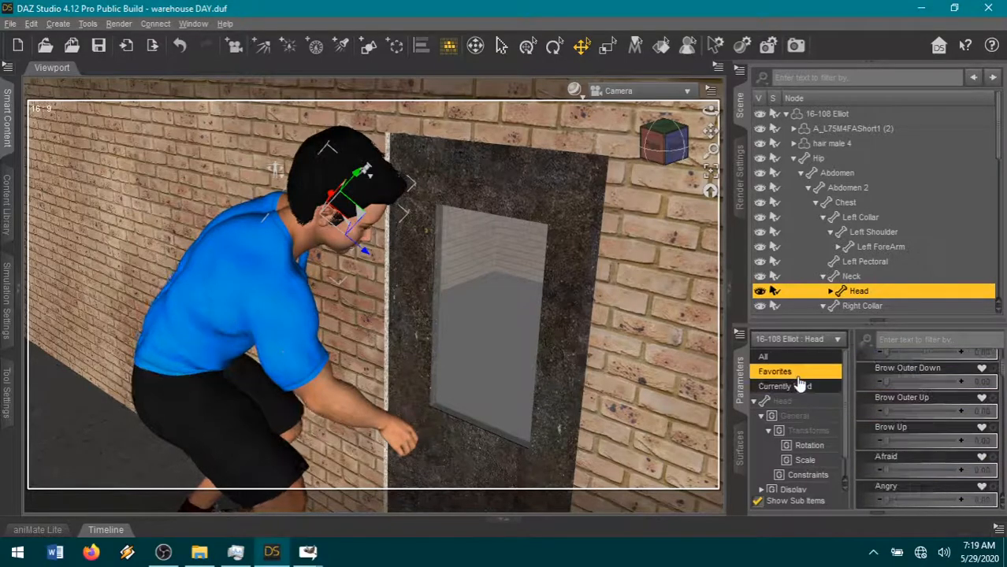
{"action": "scroll", "coordinate": [910, 423], "scroll_direction": "down", "scroll_amount": 1}
{"action": "scroll", "coordinate": [913, 421], "scroll_direction": "down", "scroll_amount": 2}
{"action": "mouse_move", "coordinate": [923, 410]}
{"action": "left_mouse_down"}
{"action": "mouse_move", "coordinate": [939, 411]}
{"action": "mouse_move", "coordinate": [918, 438]}
{"action": "left_mouse_up"}
{"action": "scroll", "coordinate": [945, 449], "scroll_direction": "down", "scroll_amount": 10}
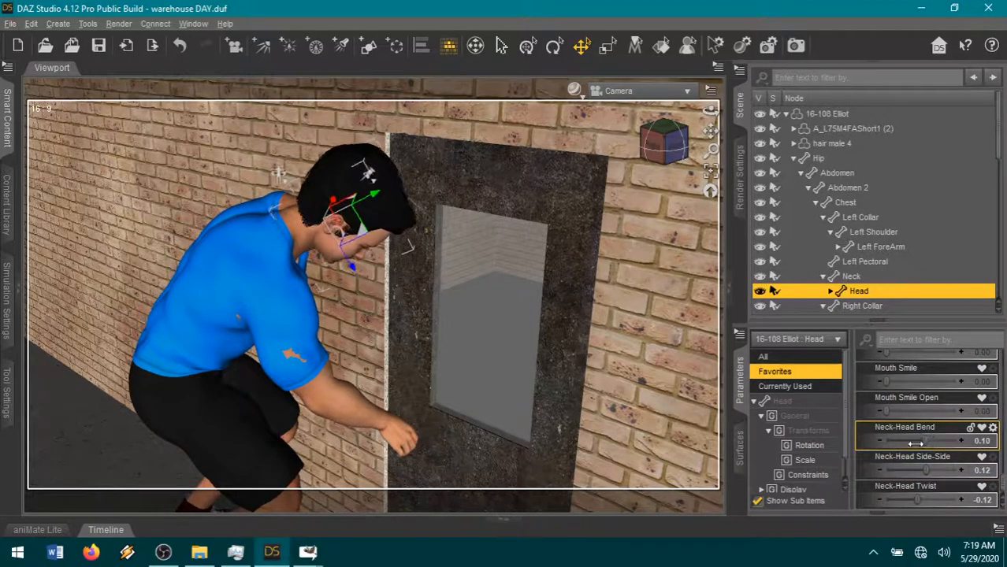
- Fine-tune the camera framing on the crouching figure and door, and render the view as PNG image 10-92
{"action": "left_click_drag", "start_coordinate": [711, 132], "coordinate": [709, 136]}
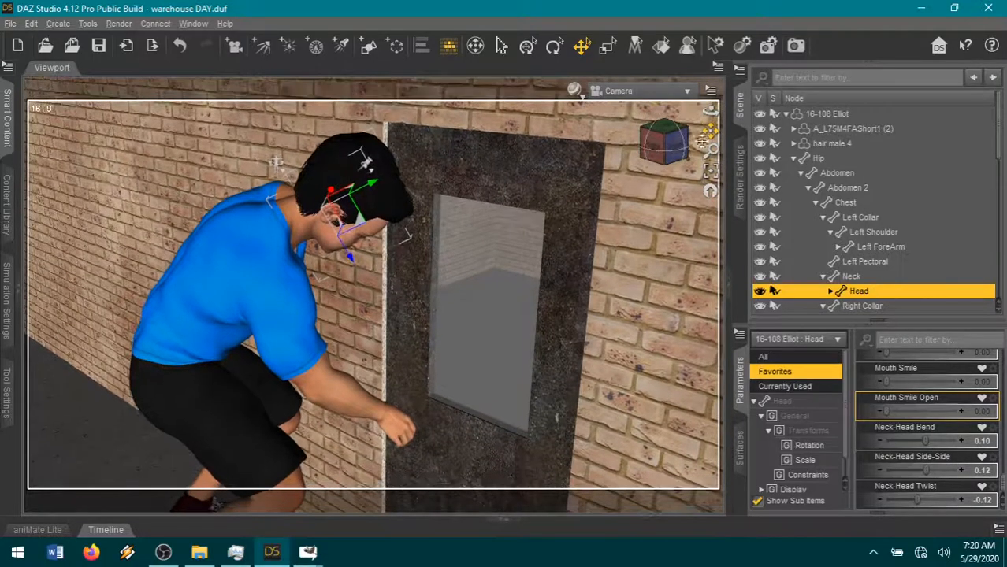
{"action": "scroll", "coordinate": [643, 252], "scroll_direction": "down", "scroll_amount": 1}
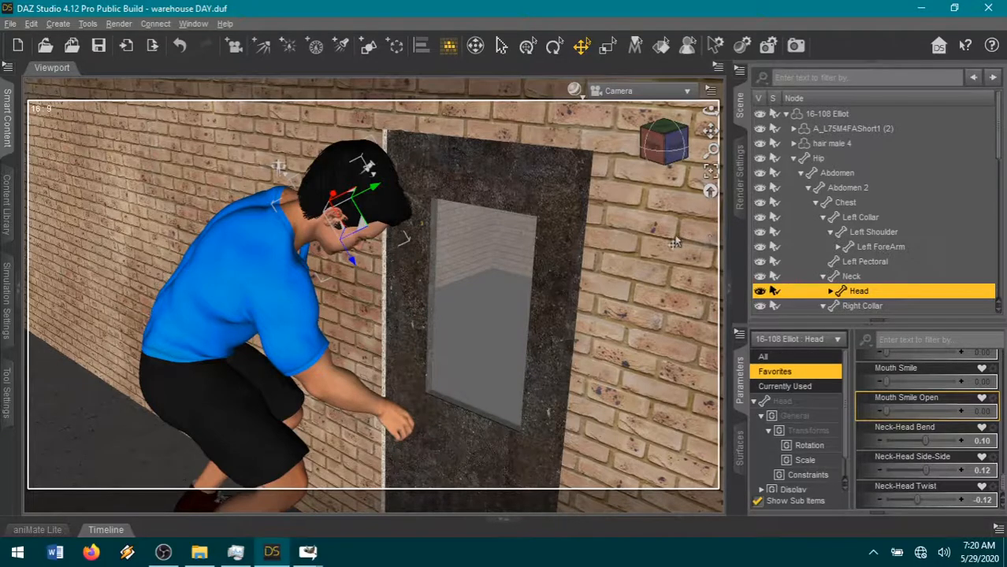
{"action": "left_click_drag", "start_coordinate": [711, 132], "coordinate": [711, 131]}
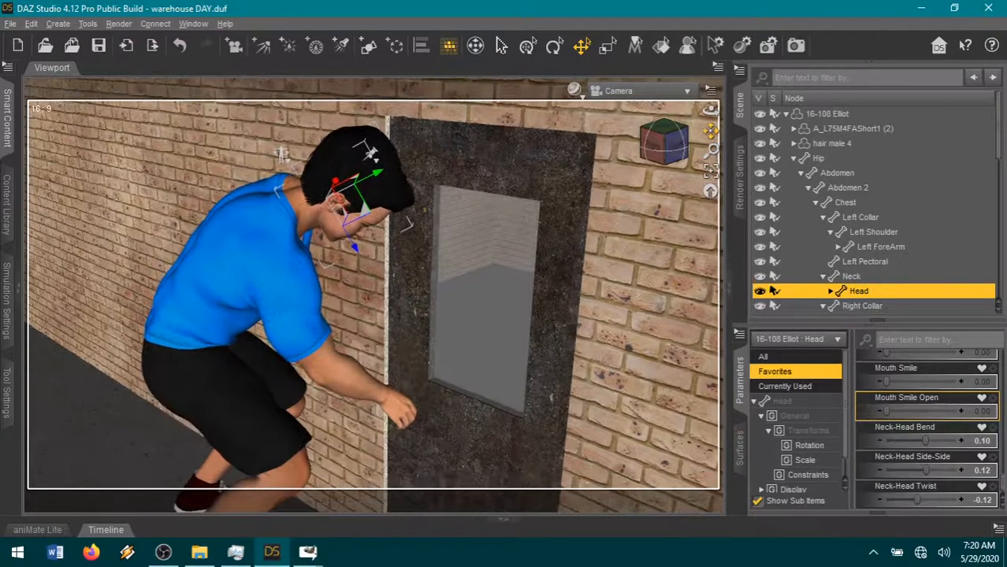
{"action": "scroll", "coordinate": [642, 221], "scroll_direction": "up", "scroll_amount": 1}
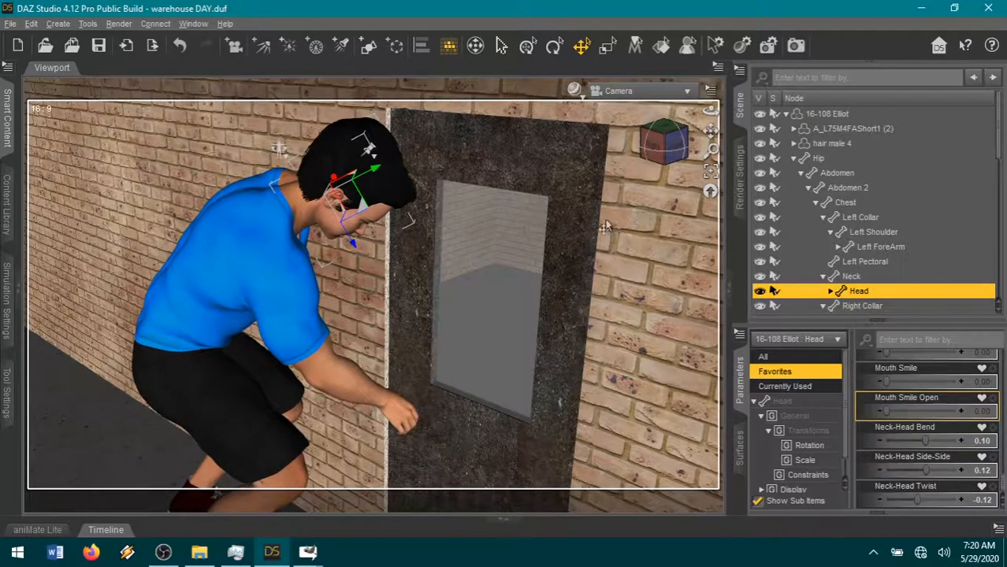
{"action": "left_click", "coordinate": [740, 177]}
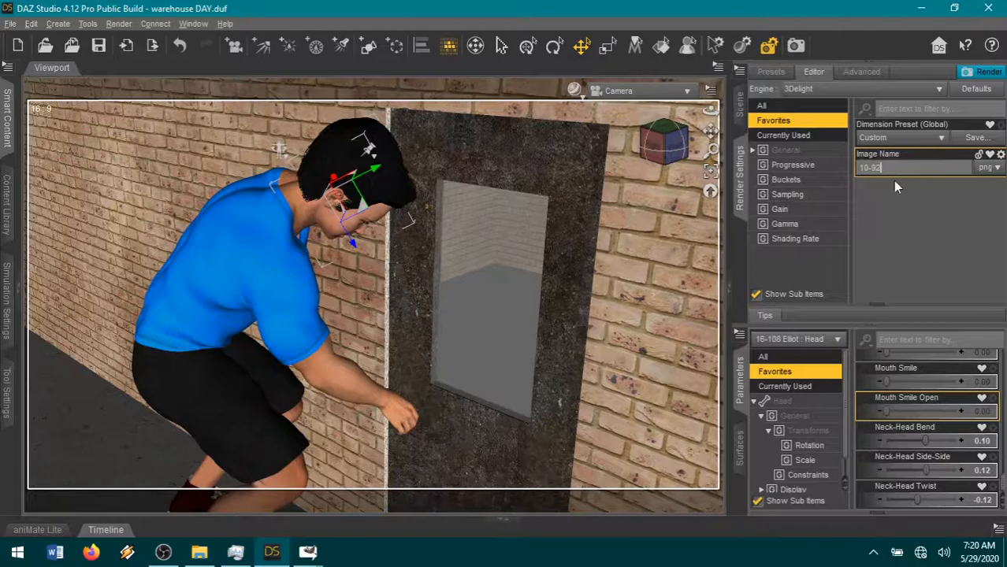
{"action": "left_click", "coordinate": [985, 72]}
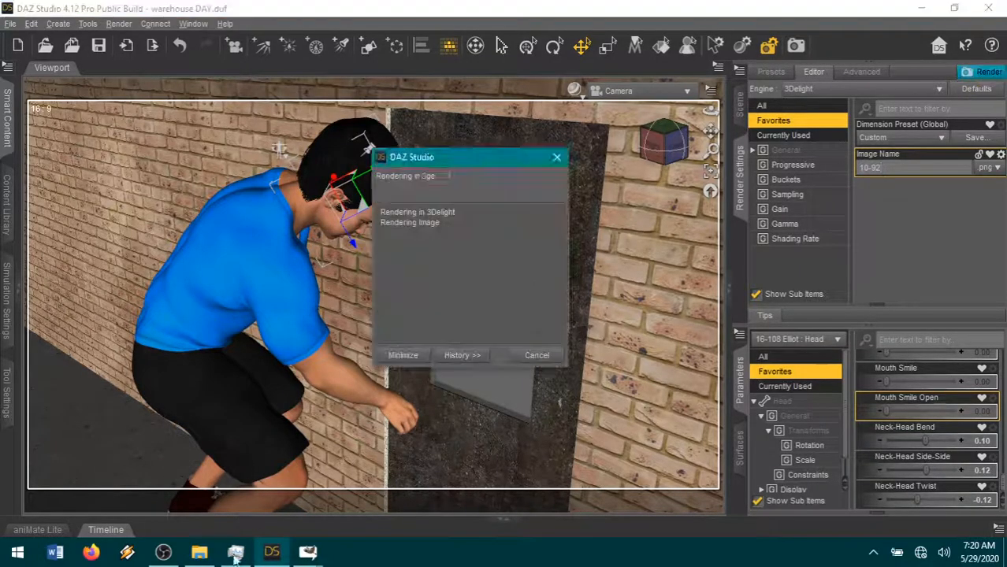
- Switch to page21.xcf in GIMP and paste the copied speech bubble as a new layer over the empty lower panels
{"action": "mouse_move", "coordinate": [308, 550]}
{"action": "left_click", "coordinate": [297, 502]}
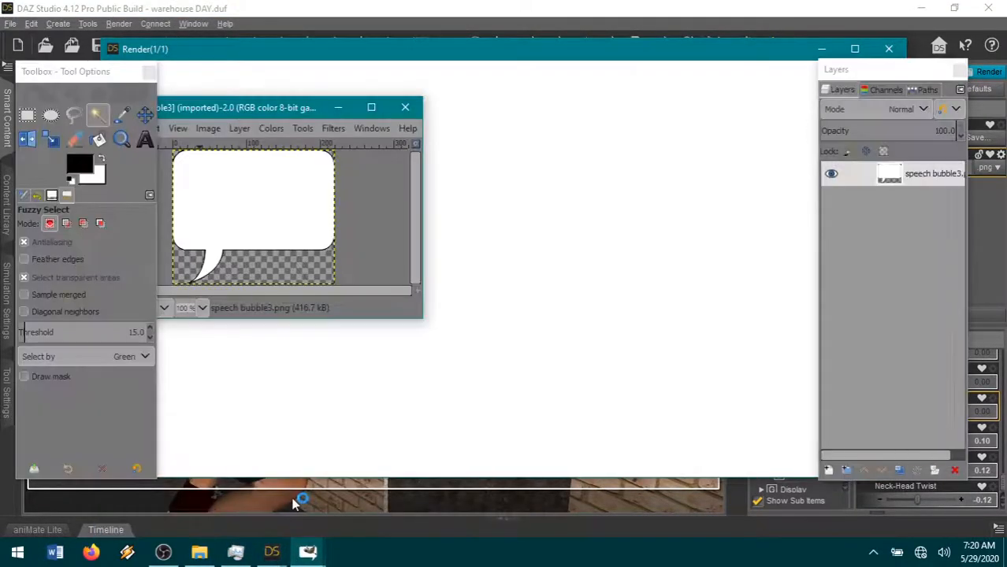
{"action": "left_click", "coordinate": [394, 512]}
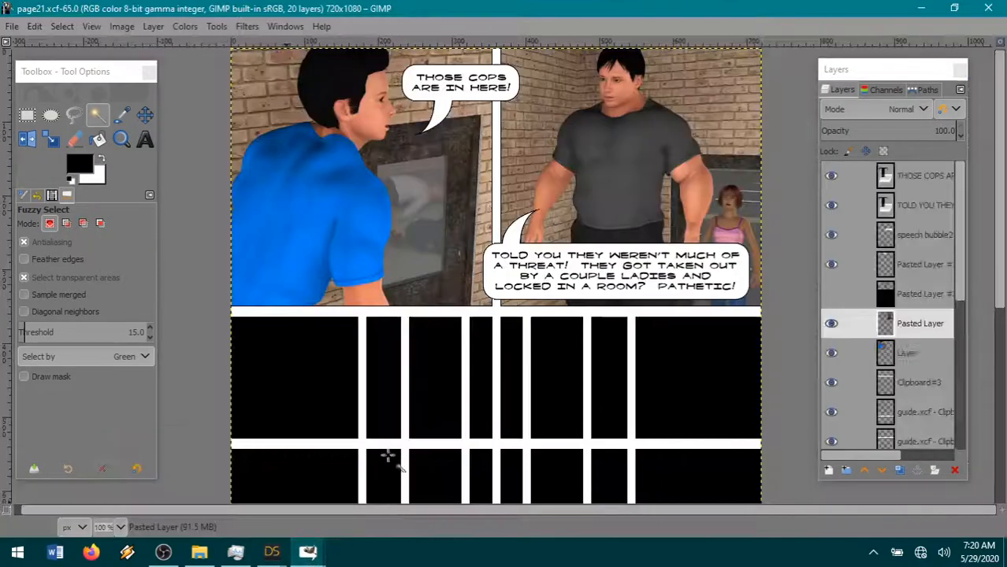
{"action": "scroll", "coordinate": [471, 254], "scroll_direction": "down", "scroll_amount": 3}
{"action": "left_click", "coordinate": [35, 26]}
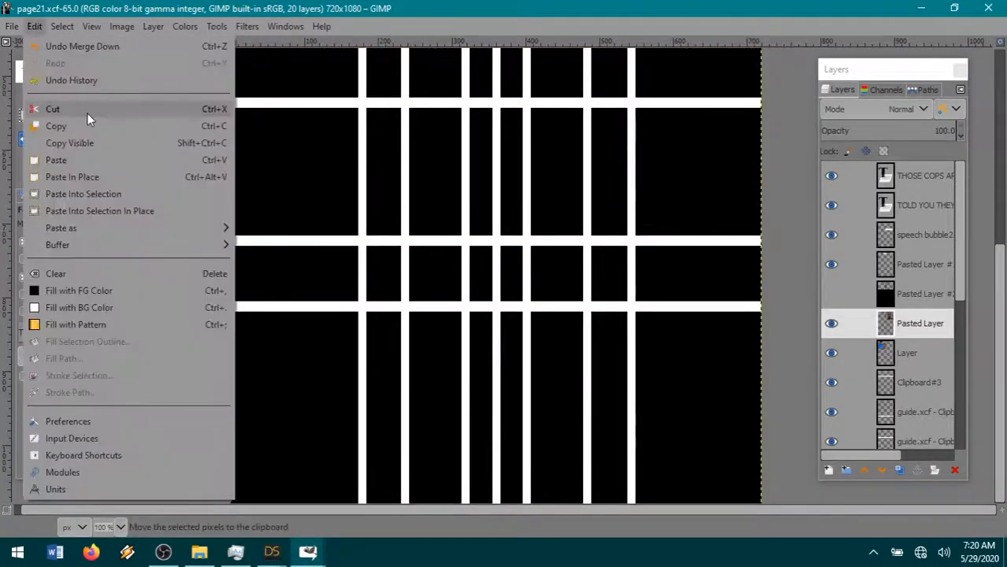
{"action": "mouse_move", "coordinate": [65, 230]}
{"action": "left_click", "coordinate": [317, 227]}
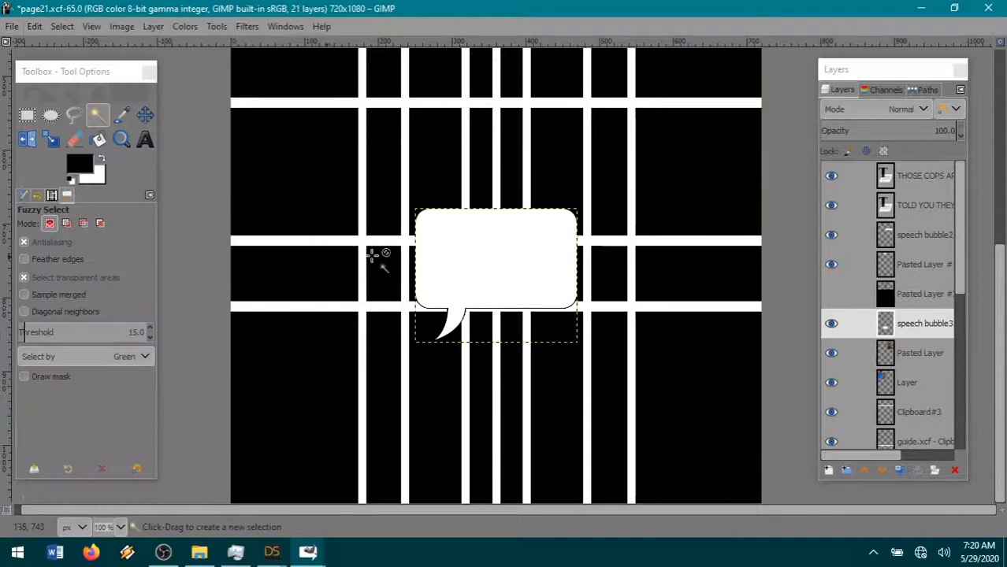
- Move the speech bubble up into the first empty panel row and place its layer above the hidden Pasted Layer #2
{"action": "scroll", "coordinate": [512, 339], "scroll_direction": "up", "scroll_amount": 3}
{"action": "left_click", "coordinate": [145, 115]}
{"action": "left_click_drag", "start_coordinate": [483, 371], "coordinate": [473, 145]}
{"action": "left_click", "coordinate": [145, 139]}
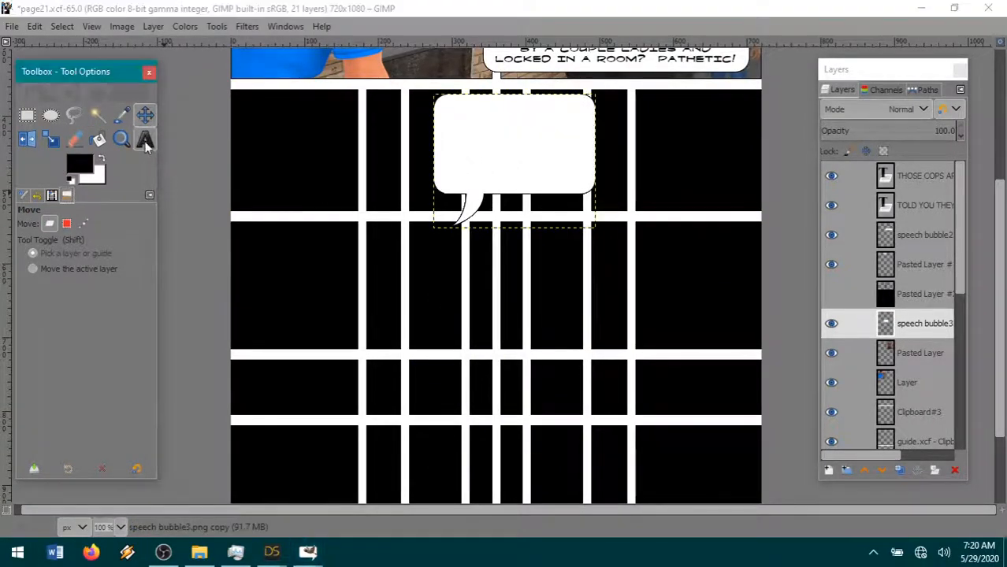
{"action": "left_click_drag", "start_coordinate": [439, 189], "coordinate": [575, 113]}
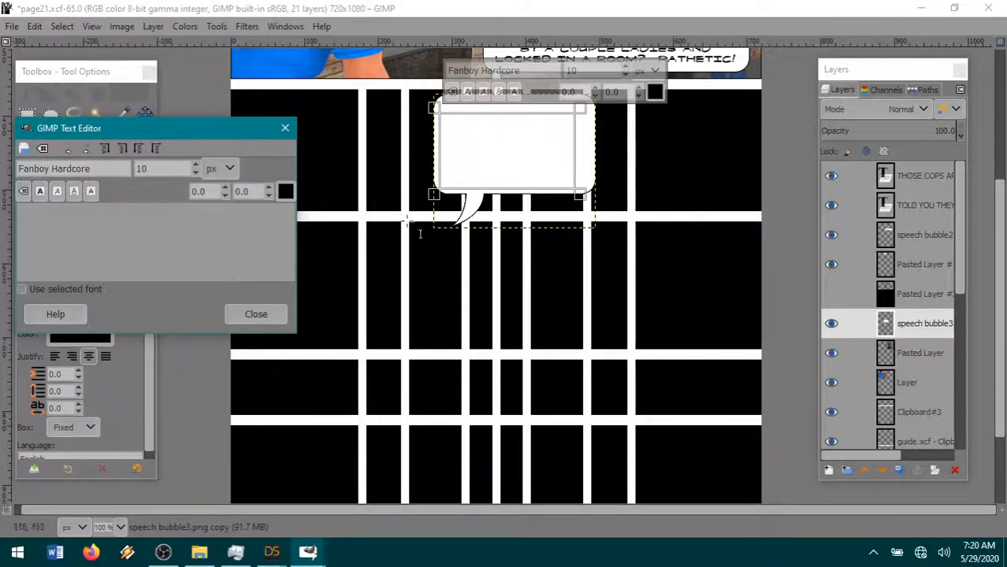
{"action": "left_click_drag", "start_coordinate": [928, 301], "coordinate": [928, 334]}
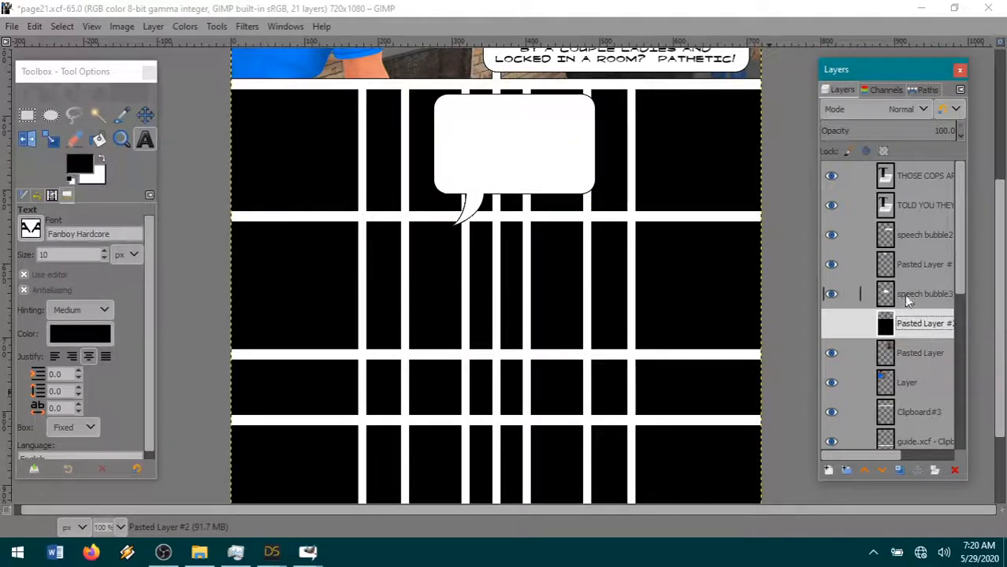
{"action": "left_click", "coordinate": [908, 299]}
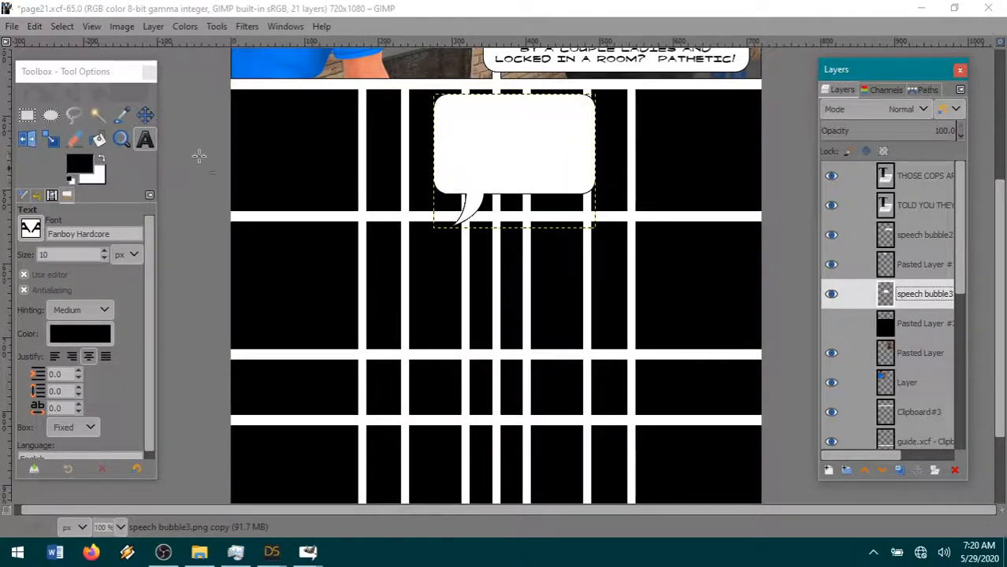
- Add a text box inside the speech bubble reading "IT'S STUCK!" and "IT WON'T OPEN!" on two lines
{"action": "left_click_drag", "start_coordinate": [438, 186], "coordinate": [588, 108]}
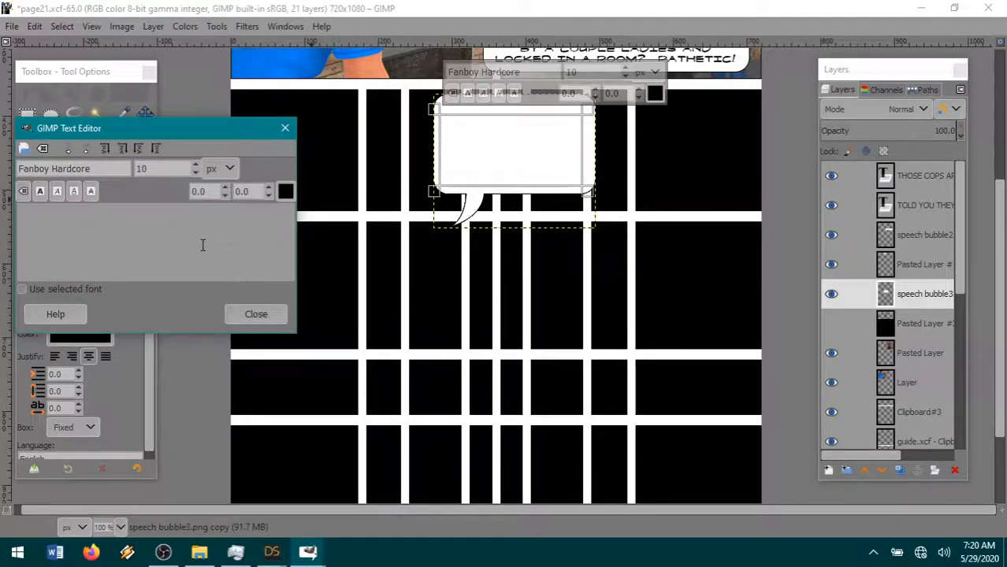
{"action": "type", "text": "IT'S STUCK"}
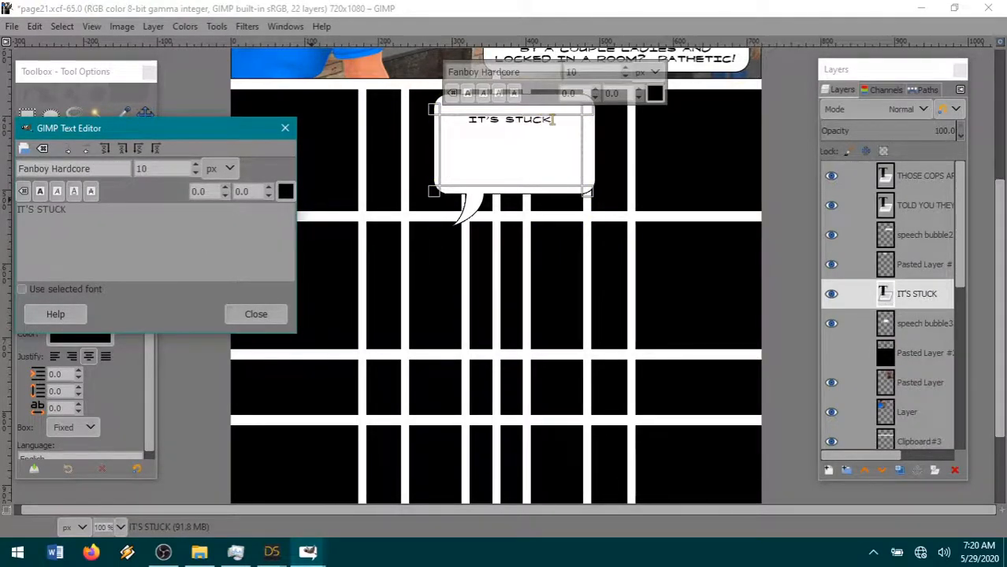
{"action": "type", "text": "!  I"}
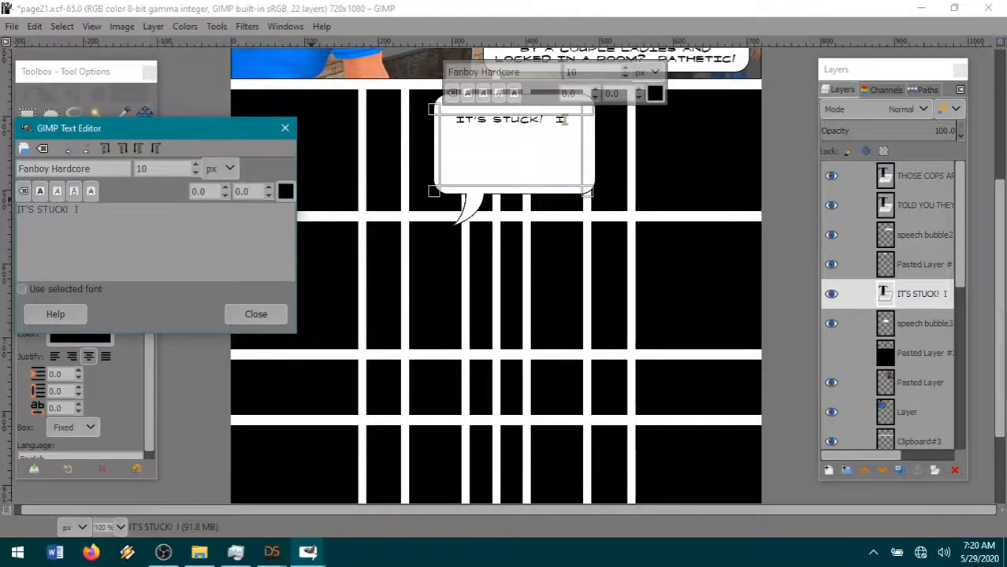
{"action": "type", "text": "T WON'T OP"}
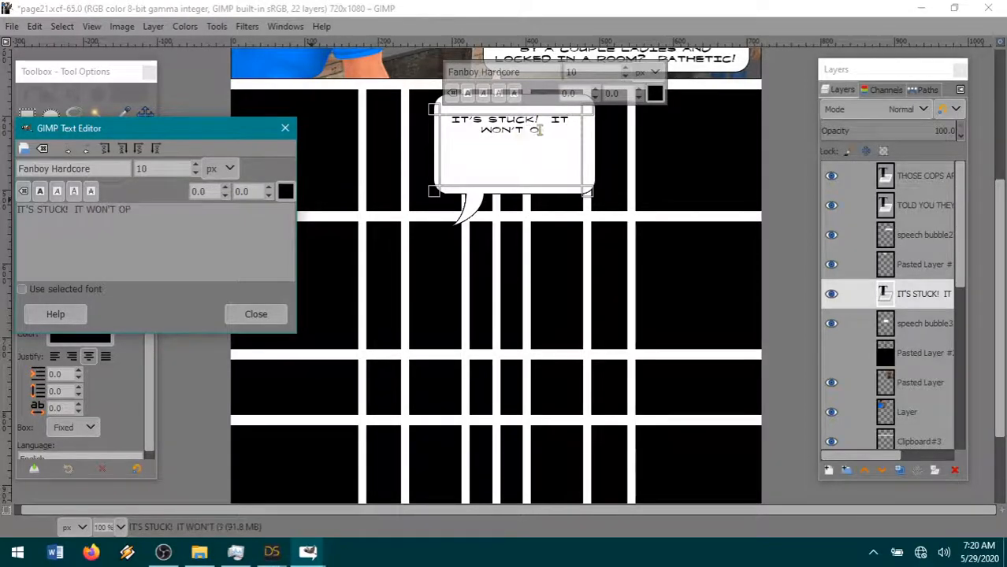
{"action": "type", "text": "EN!"}
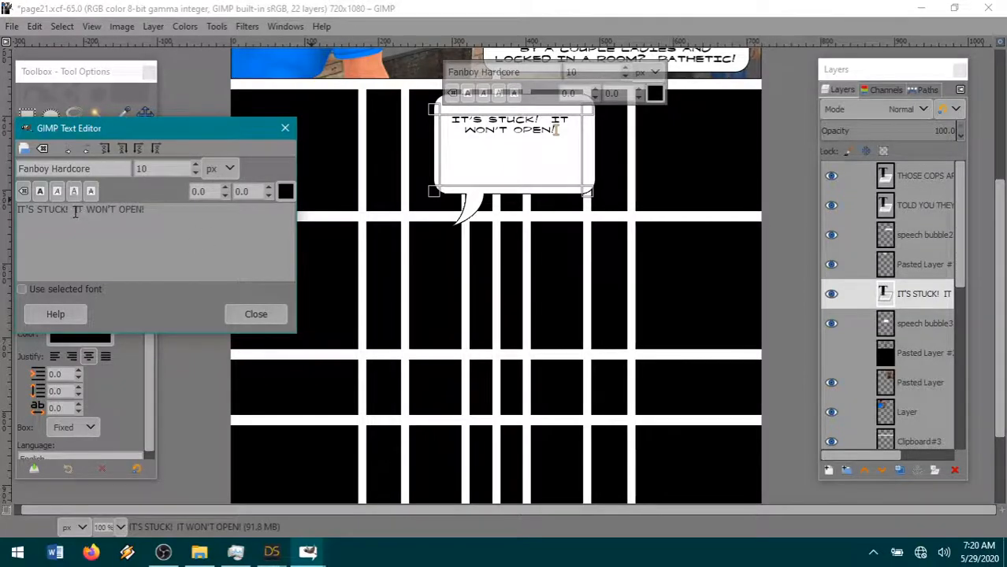
{"action": "key", "text": "BackSpace"}
{"action": "key", "text": "BackSpace"}
{"action": "key", "text": "Return"}
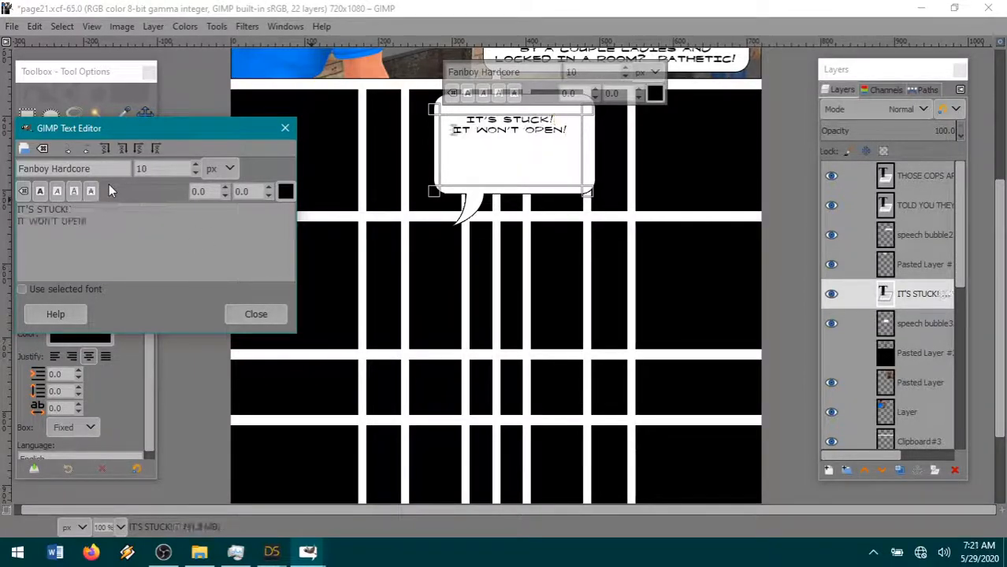
- Make both lines of the bubble text bold and lower the text box's upper edge so the text sits near the bubble's base
{"action": "left_click_drag", "start_coordinate": [134, 265], "coordinate": [7, 203]}
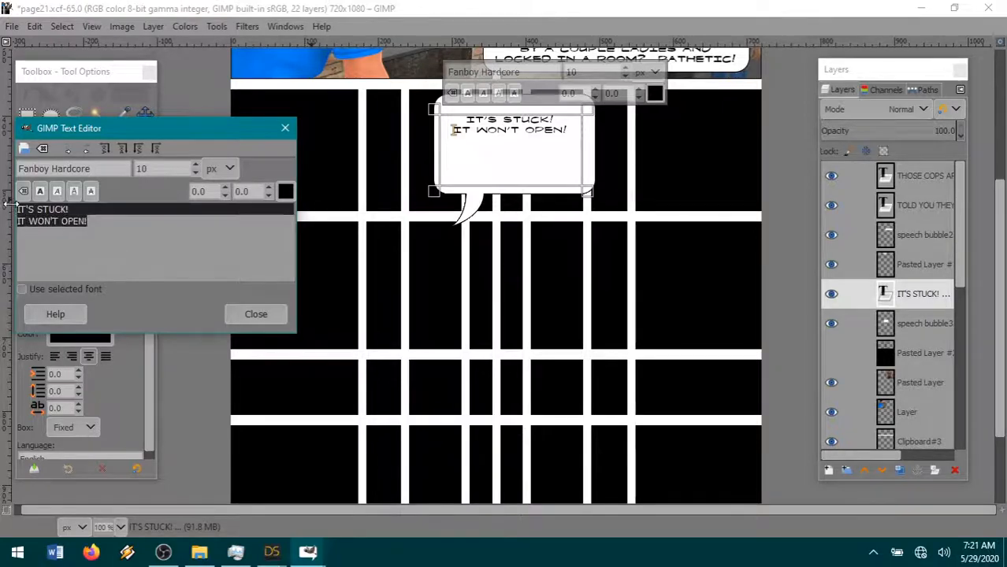
{"action": "left_click", "coordinate": [39, 193]}
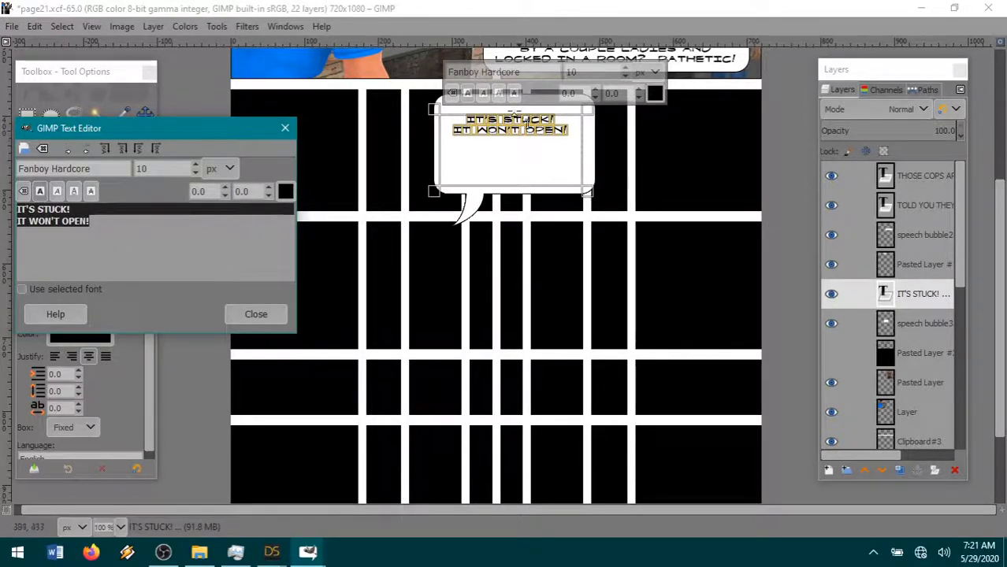
{"action": "left_click_drag", "start_coordinate": [516, 108], "coordinate": [517, 145]}
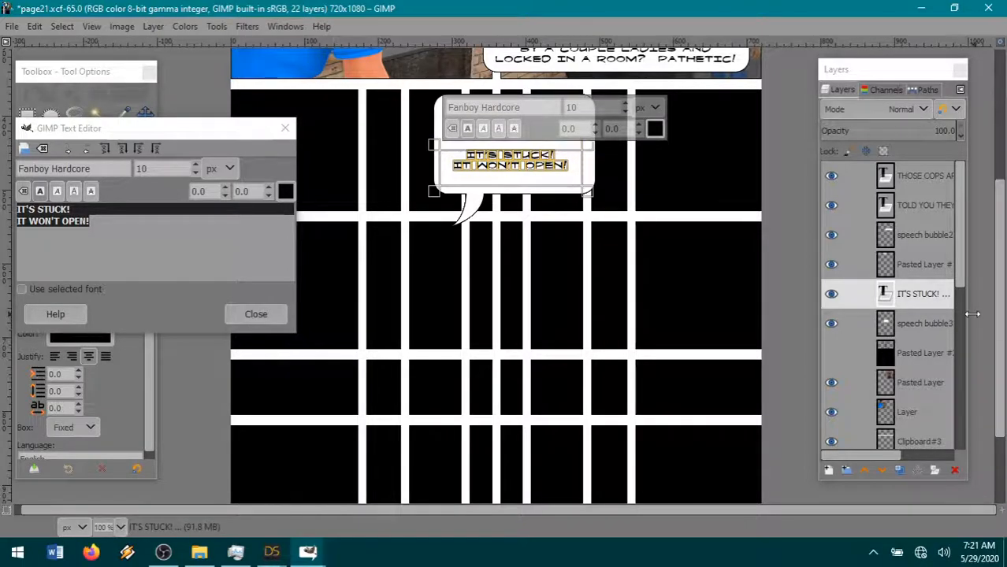
- Move the speech bubble layer slightly up and right so its lower part sits behind the text
{"action": "left_click", "coordinate": [943, 332]}
{"action": "key", "text": "m"}
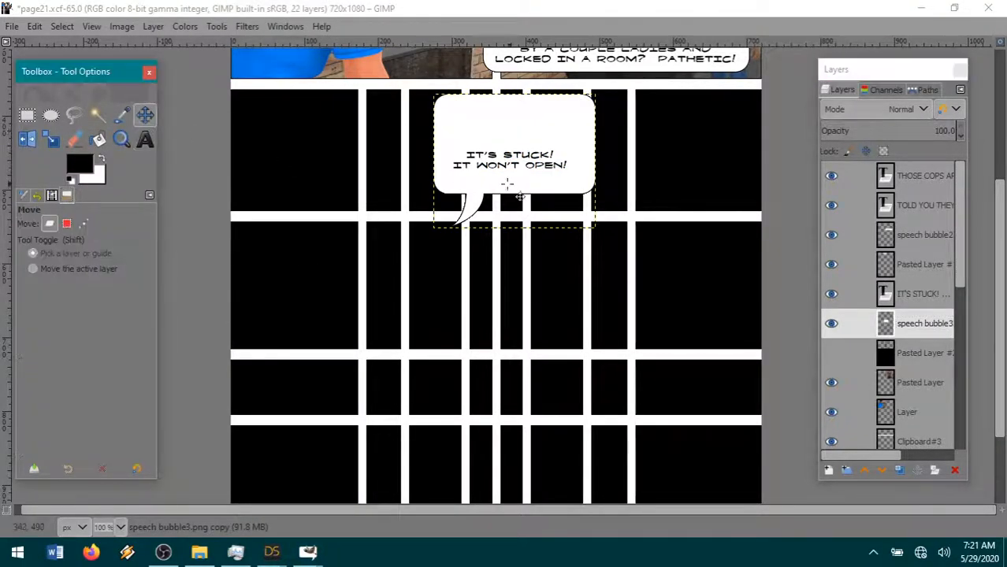
{"action": "left_click_drag", "start_coordinate": [473, 191], "coordinate": [494, 187]}
- Cut the upper part of the speech bubble out with rectangular selections, down to the first text line
{"action": "left_click", "coordinate": [27, 115]}
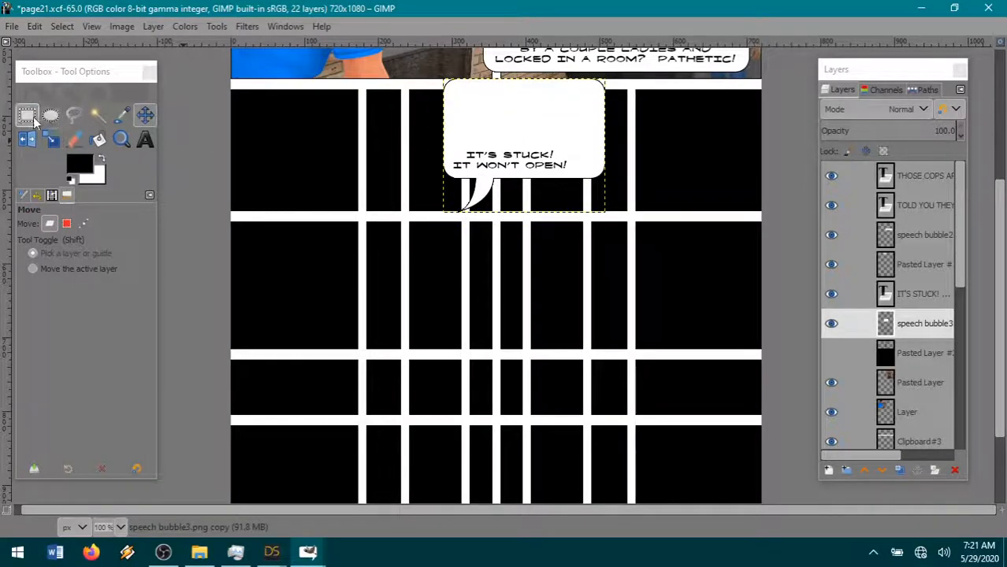
{"action": "left_click_drag", "start_coordinate": [433, 156], "coordinate": [666, 104]}
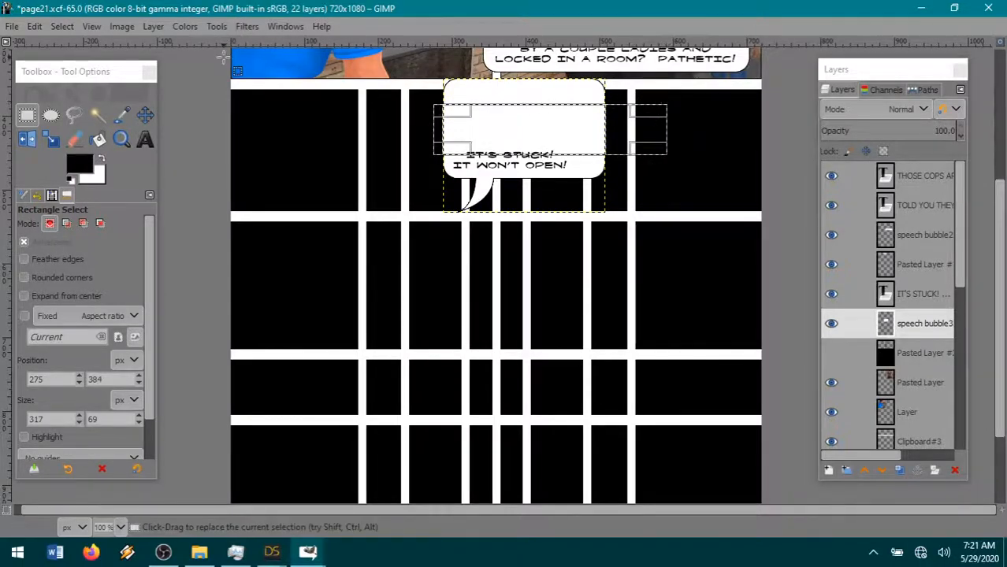
{"action": "left_click", "coordinate": [34, 26]}
{"action": "left_click", "coordinate": [49, 107]}
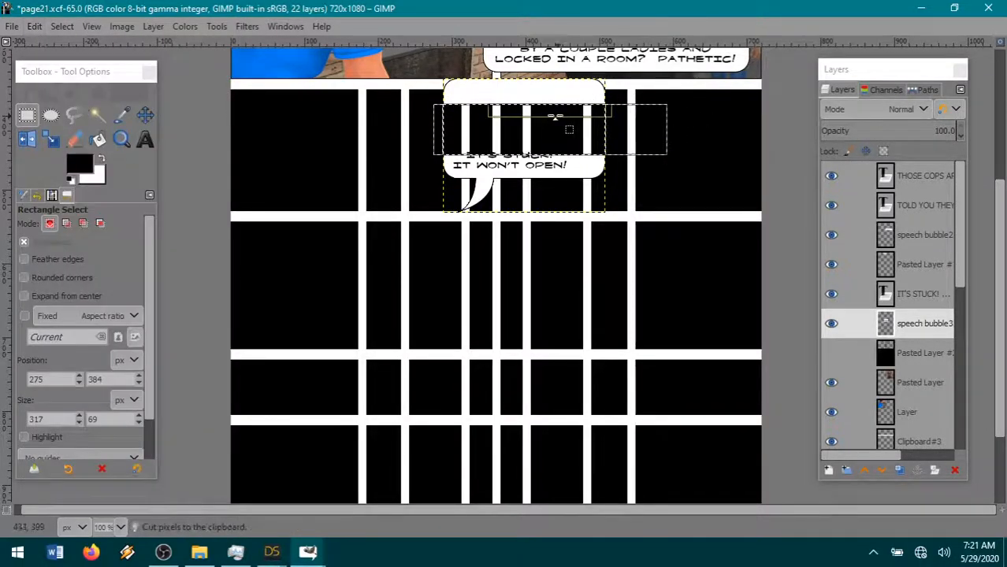
{"action": "left_click_drag", "start_coordinate": [550, 103], "coordinate": [548, 72]}
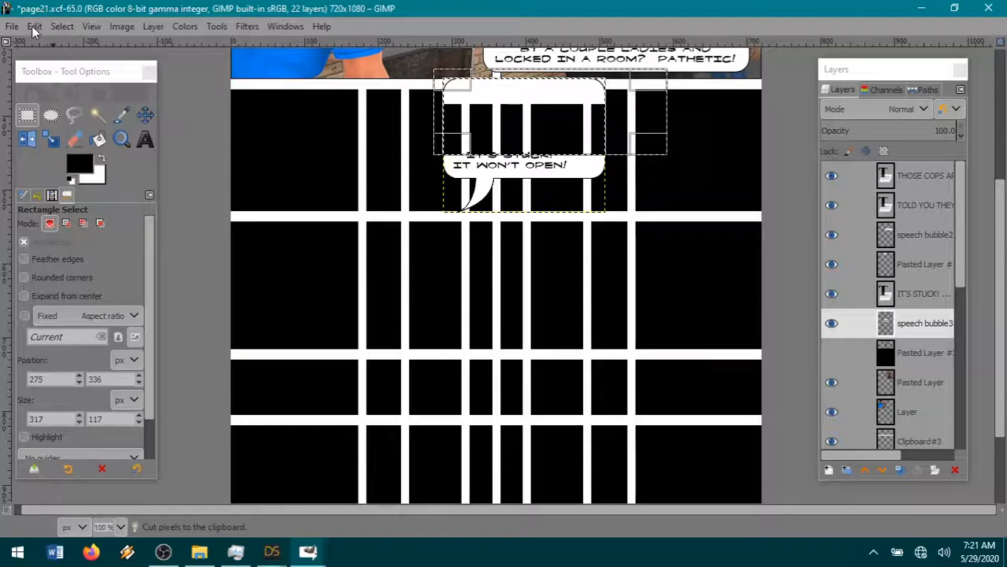
{"action": "left_click", "coordinate": [34, 29]}
{"action": "left_click", "coordinate": [86, 109]}
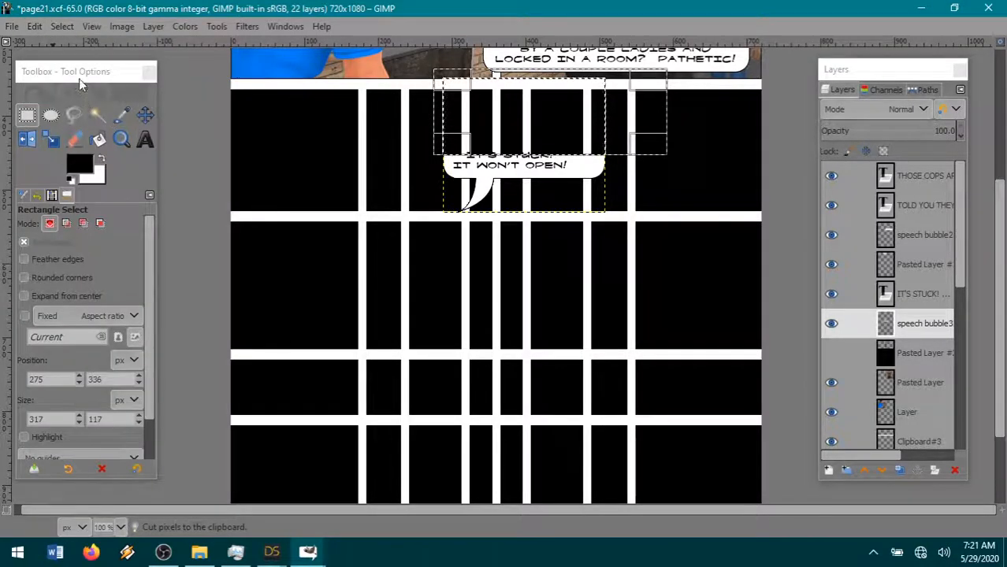
- Clear the selection, paste the cut bubble top as a new layer, and move it down over the text to form a shorter bubble
{"action": "left_click", "coordinate": [61, 26]}
{"action": "left_click", "coordinate": [64, 61]}
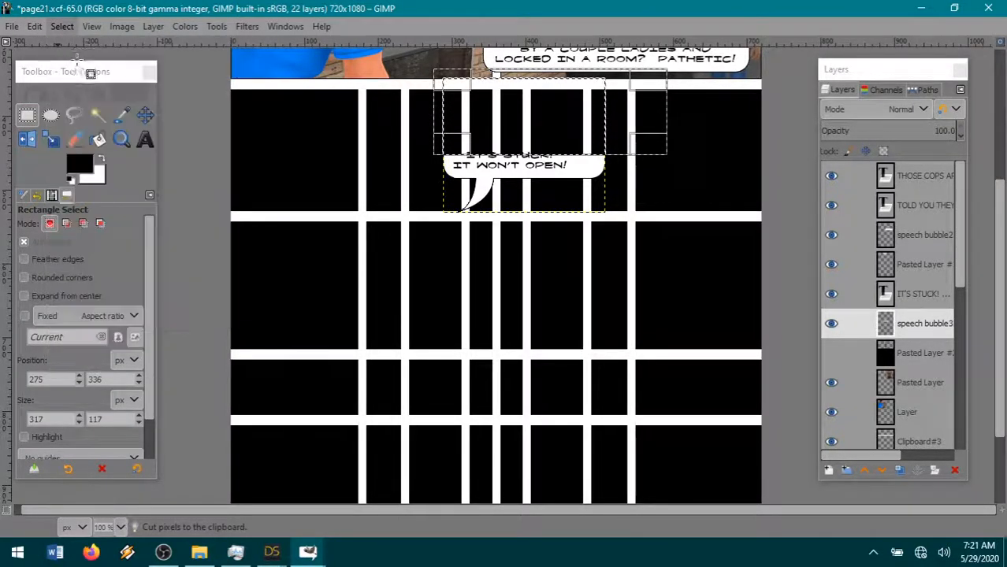
{"action": "left_click", "coordinate": [34, 26]}
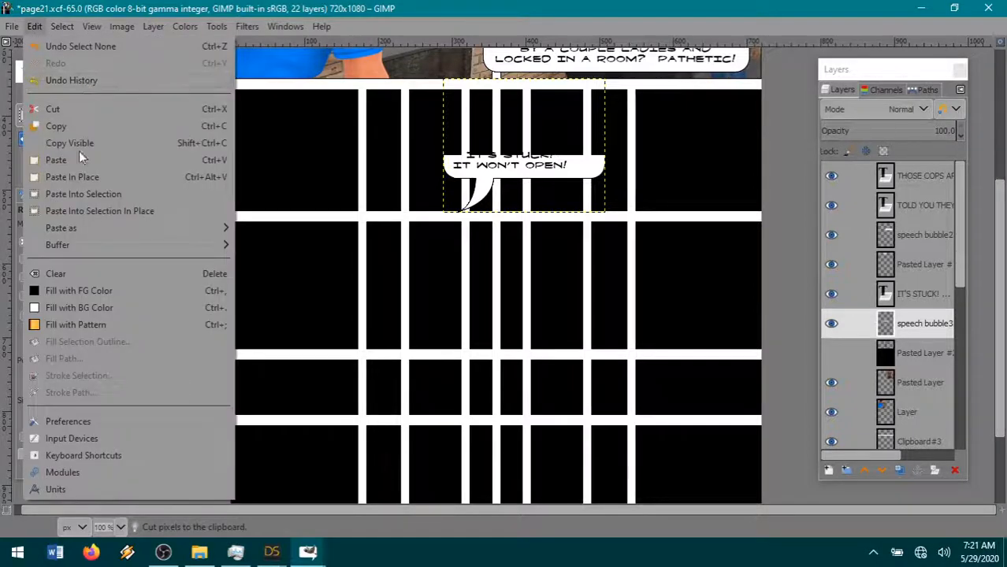
{"action": "mouse_move", "coordinate": [122, 230]}
{"action": "left_click", "coordinate": [293, 226]}
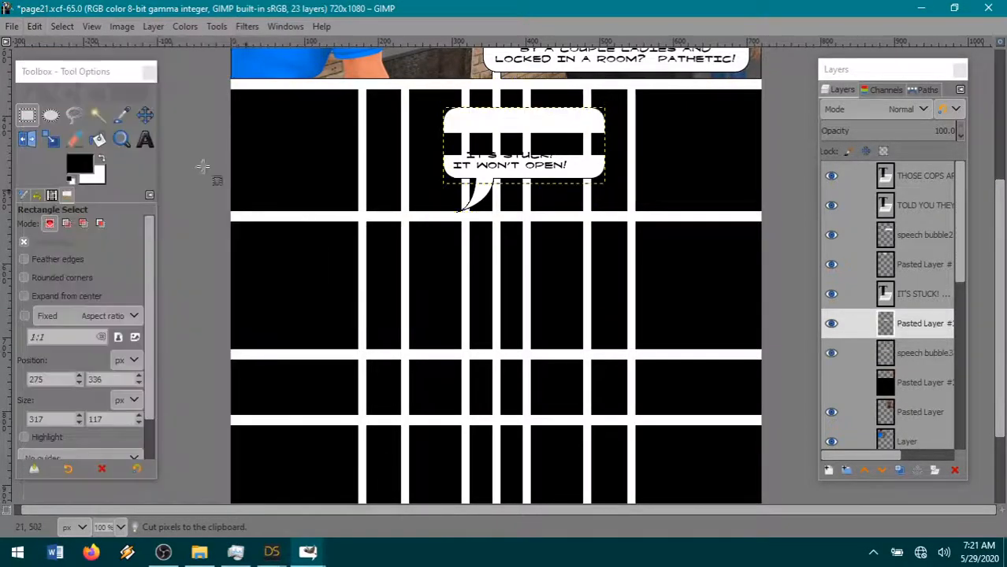
{"action": "left_click", "coordinate": [145, 115]}
{"action": "left_click_drag", "start_coordinate": [524, 129], "coordinate": [524, 167]}
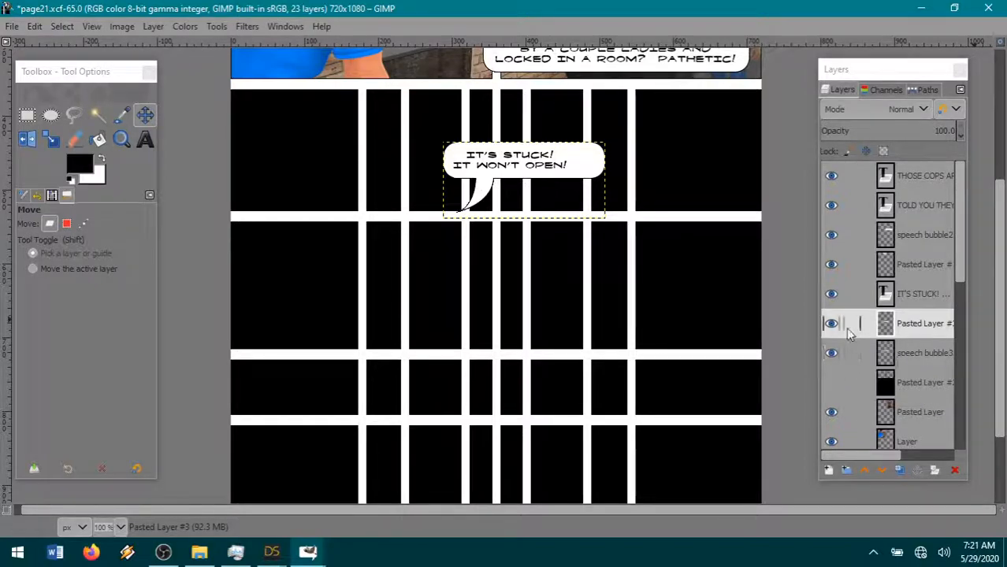
- Cut away the lower excess of the pasted bubble top where it overlaps the bubble's base, and clear the selection
{"action": "left_click", "coordinate": [916, 264]}
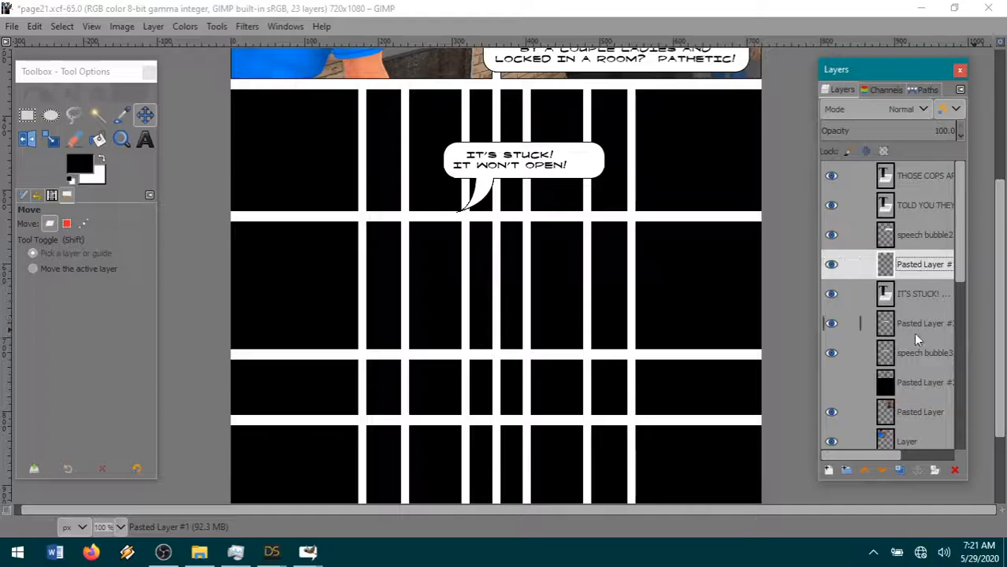
{"action": "key", "text": "r"}
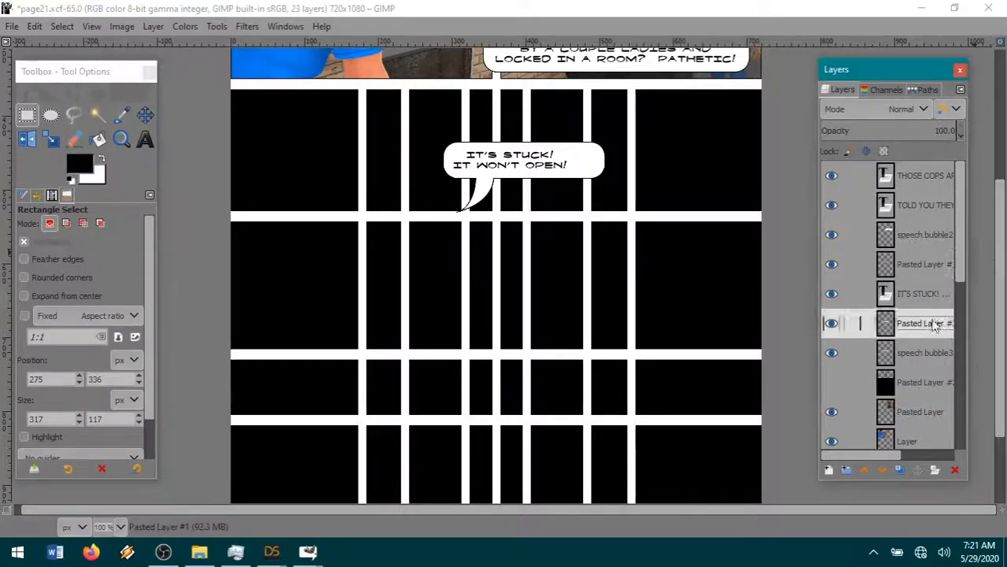
{"action": "left_click_drag", "start_coordinate": [614, 161], "coordinate": [392, 226]}
{"action": "left_click_drag", "start_coordinate": [517, 166], "coordinate": [517, 164]}
{"action": "left_click", "coordinate": [34, 26]}
{"action": "left_click", "coordinate": [65, 110]}
{"action": "left_click", "coordinate": [62, 26]}
{"action": "left_click", "coordinate": [98, 63]}
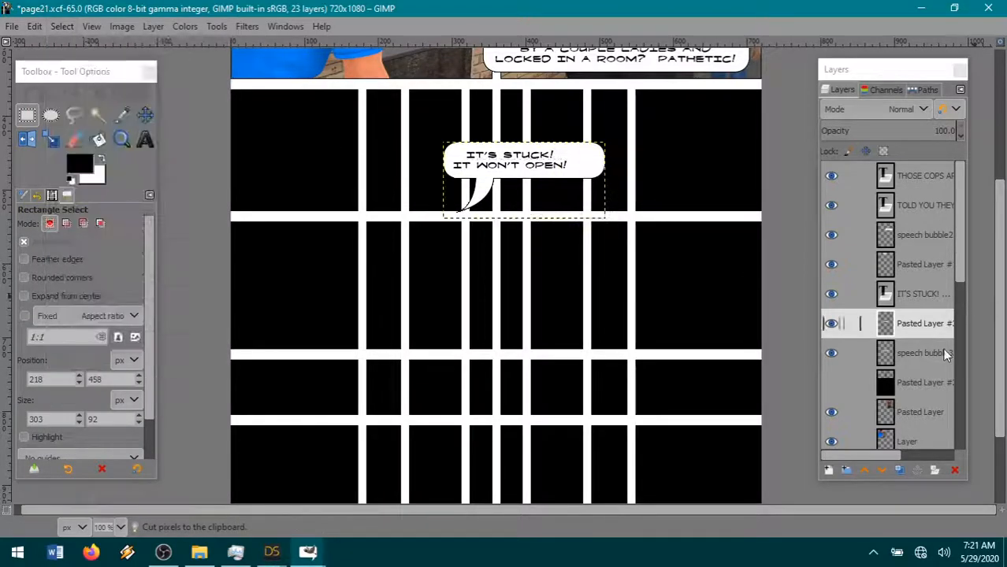
- Merge the pasted bubble top down into the speech bubble3 layer
{"action": "left_click", "coordinate": [914, 268]}
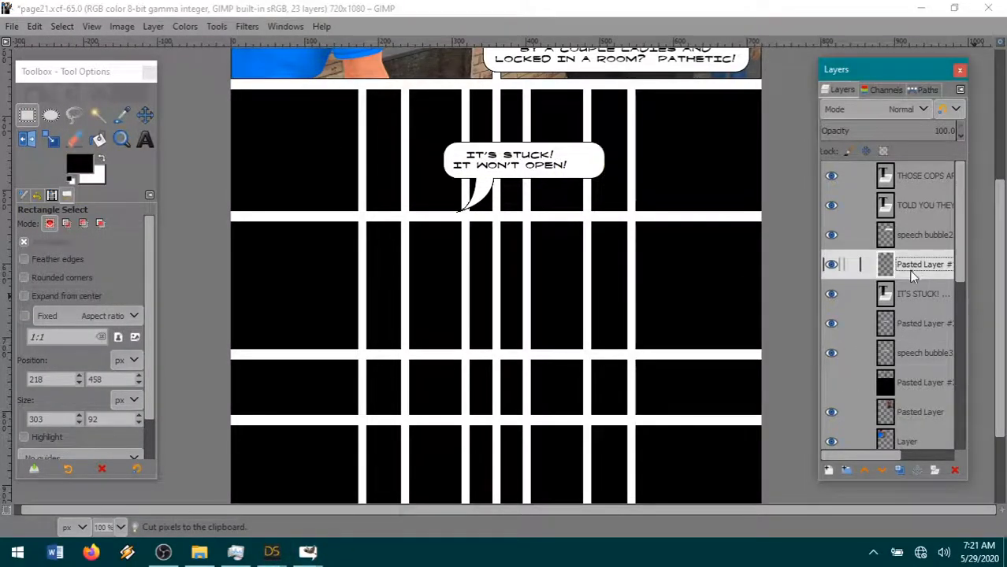
{"action": "left_click", "coordinate": [910, 323]}
{"action": "right_click", "coordinate": [910, 331]}
{"action": "left_click", "coordinate": [818, 196]}
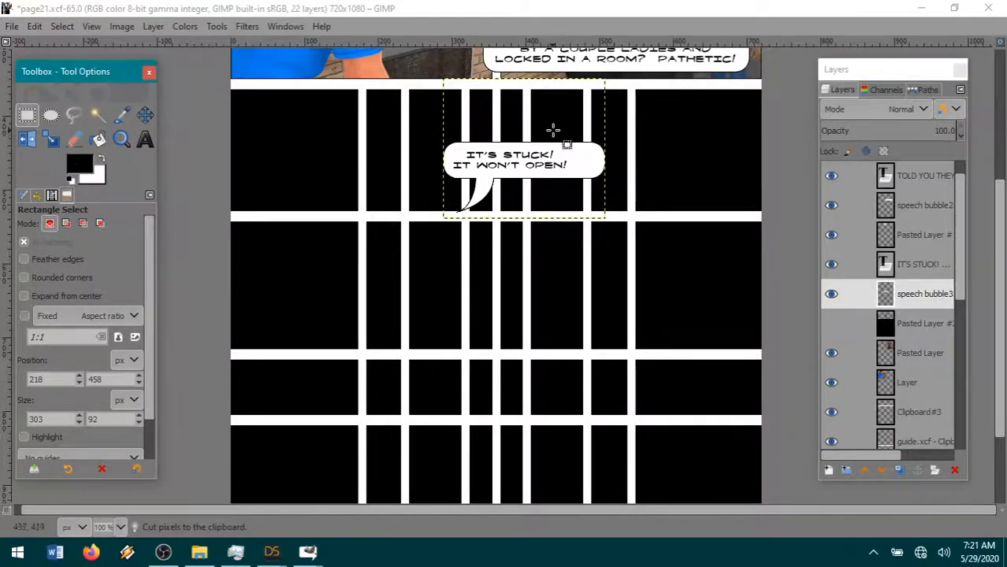
- Cut the right end off the shortened speech bubble with a rectangular selection and clear the selection
{"action": "left_click_drag", "start_coordinate": [552, 130], "coordinate": [701, 209]}
{"action": "left_click", "coordinate": [33, 27]}
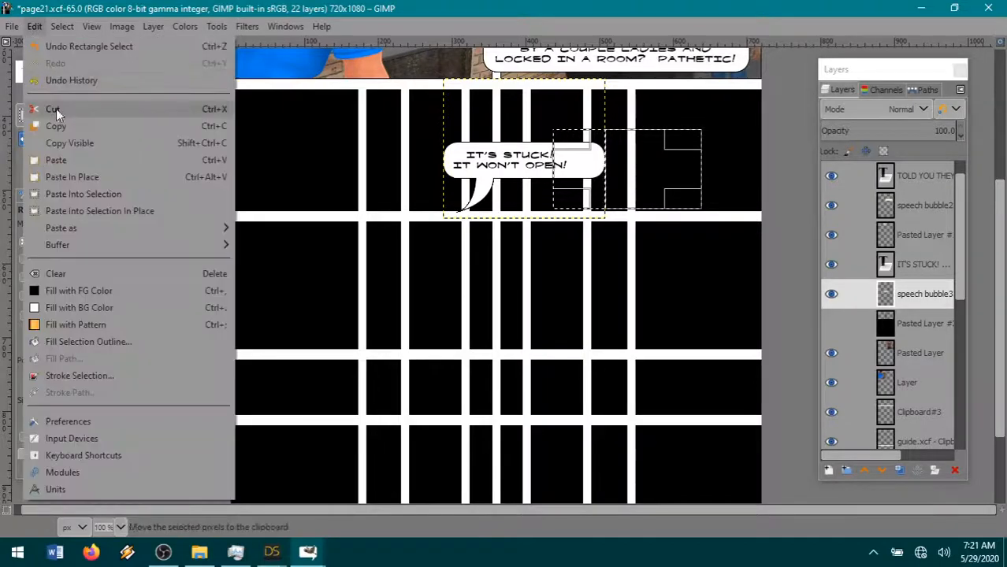
{"action": "left_click", "coordinate": [55, 106]}
{"action": "left_click", "coordinate": [59, 26]}
{"action": "left_click", "coordinate": [62, 62]}
- Paste the cut bubble end as a new layer, fit it just past the text's end, and merge it down into the speech bubble layer
{"action": "left_click", "coordinate": [34, 26]}
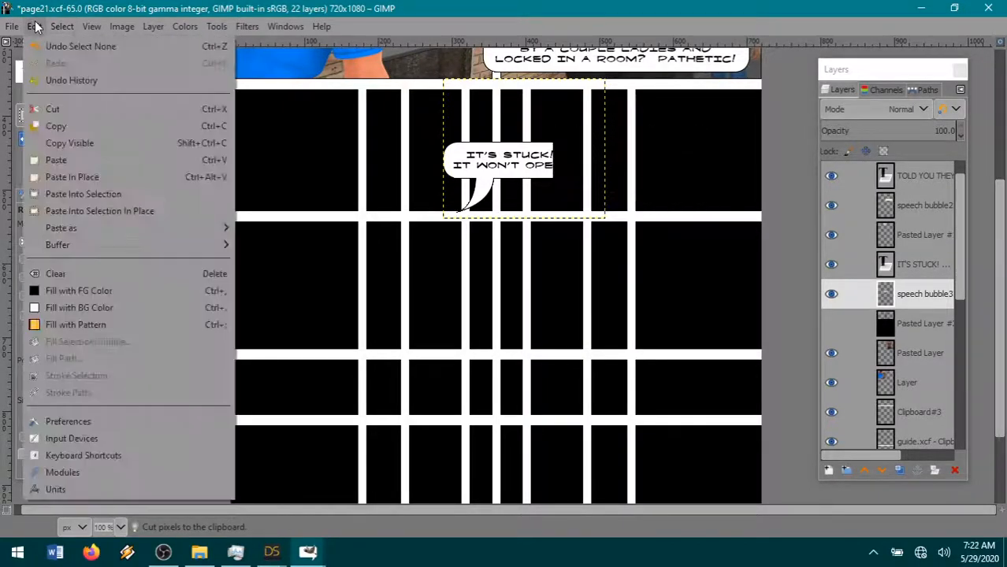
{"action": "mouse_move", "coordinate": [82, 227]}
{"action": "left_click", "coordinate": [286, 228]}
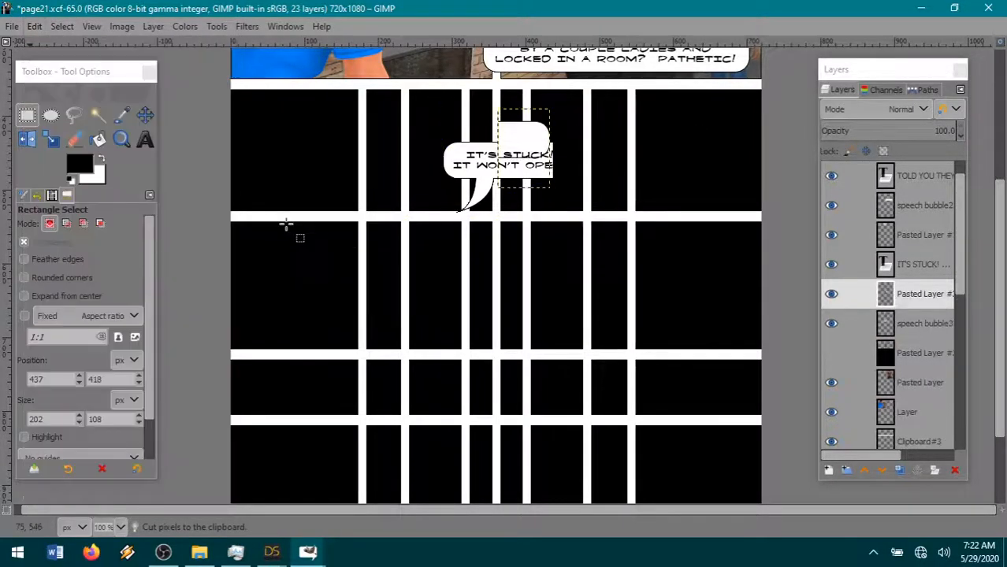
{"action": "key", "text": "m"}
{"action": "left_click_drag", "start_coordinate": [530, 140], "coordinate": [566, 174]}
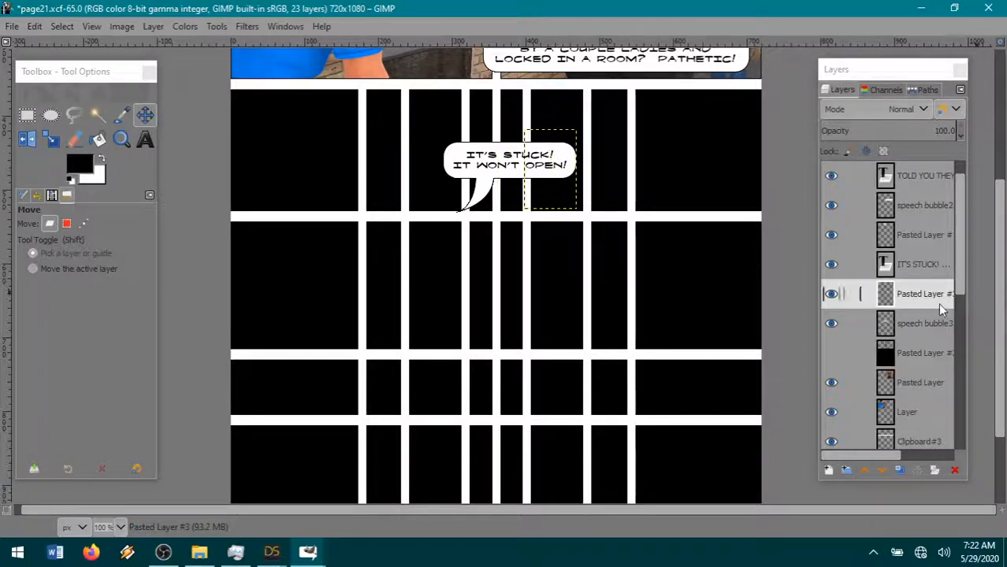
{"action": "right_click", "coordinate": [914, 294]}
{"action": "left_click", "coordinate": [842, 195]}
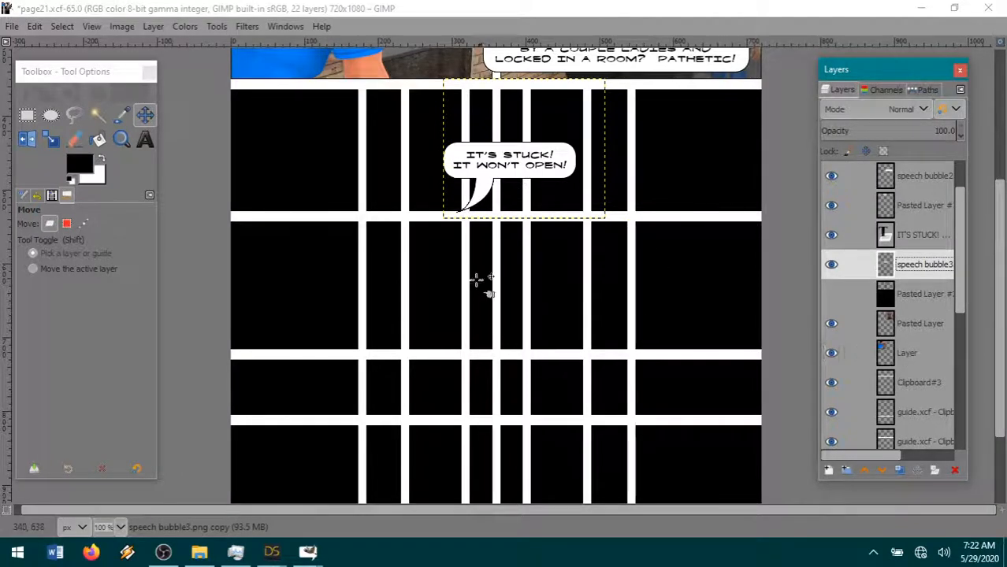
- Move speech bubble3 and its "IT'S STUCK! IT WON'T OPEN!" text up and left below the first panel row, and make Pasted Layer #2 active
{"action": "left_click_drag", "start_coordinate": [501, 202], "coordinate": [431, 166]}
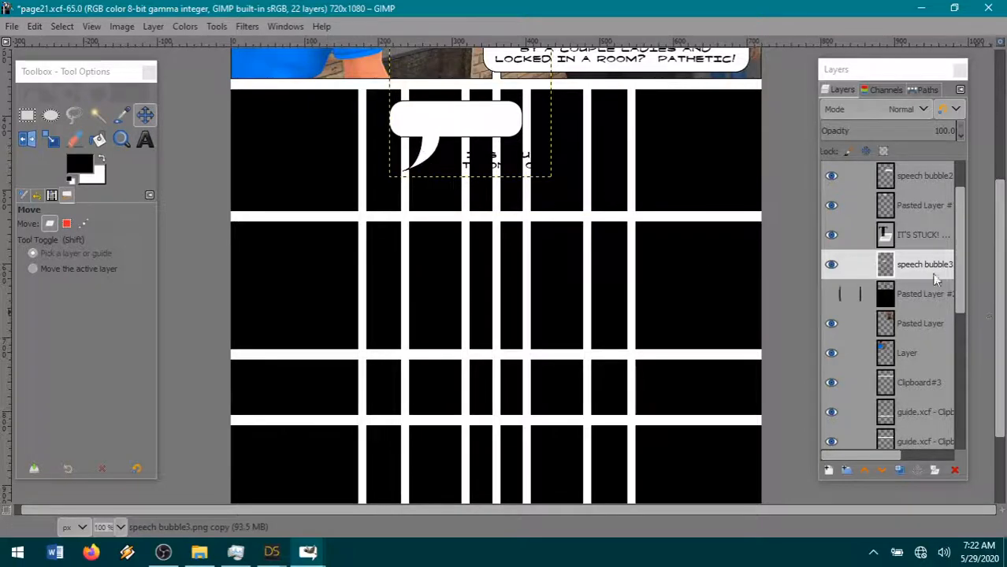
{"action": "left_click", "coordinate": [914, 235]}
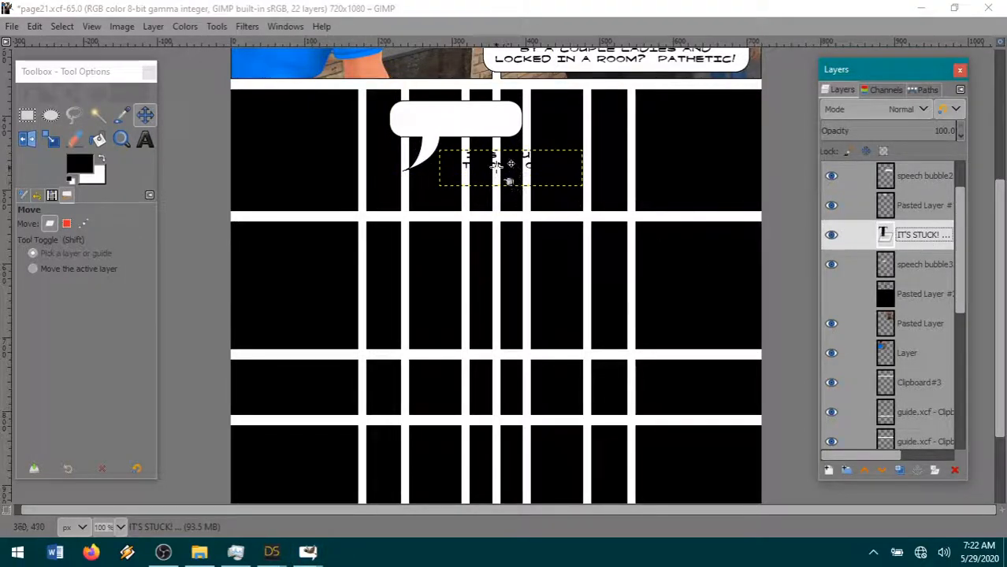
{"action": "left_click_drag", "start_coordinate": [510, 178], "coordinate": [504, 168]}
{"action": "left_click_drag", "start_coordinate": [466, 146], "coordinate": [456, 136]}
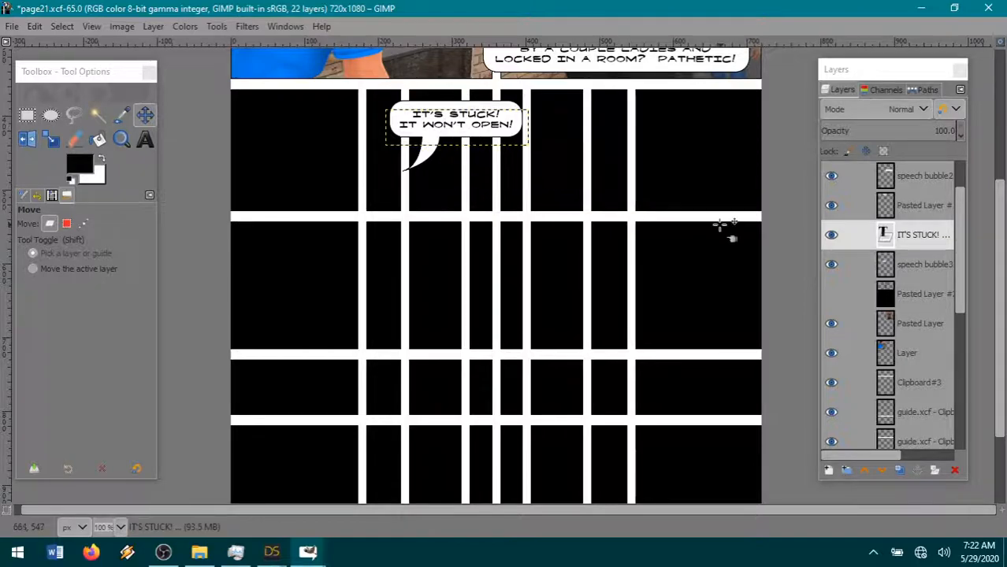
{"action": "left_click", "coordinate": [905, 295]}
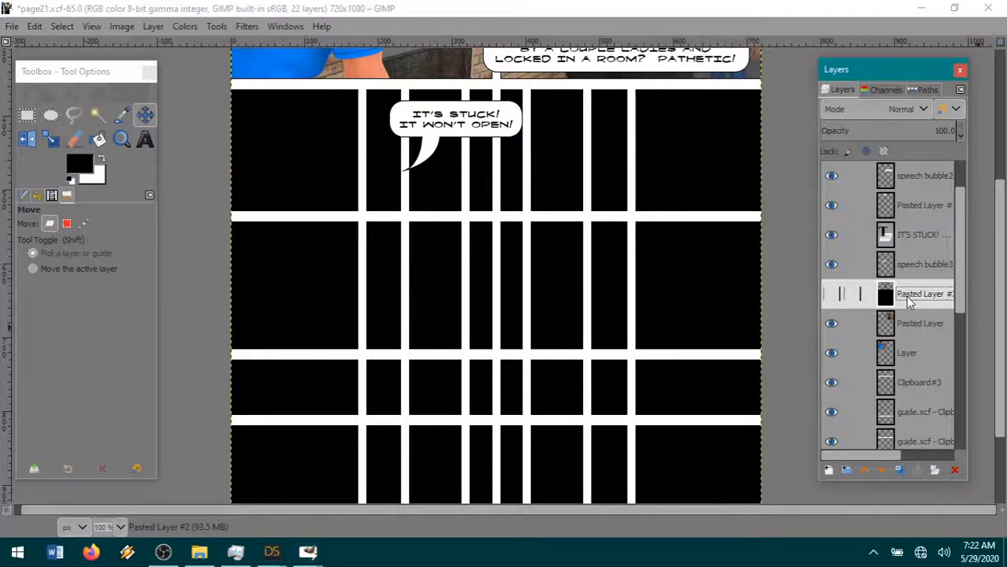
{"action": "scroll", "coordinate": [546, 324], "scroll_direction": "up", "scroll_amount": 5}
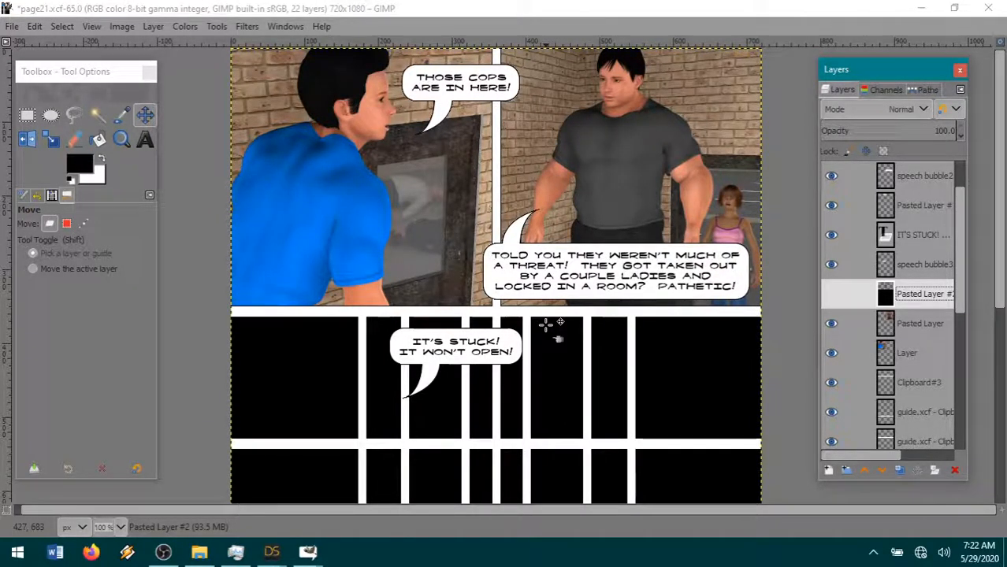
- Switch to the DAZ Studio main window and check the progress of the running render
{"action": "left_click", "coordinate": [272, 551]}
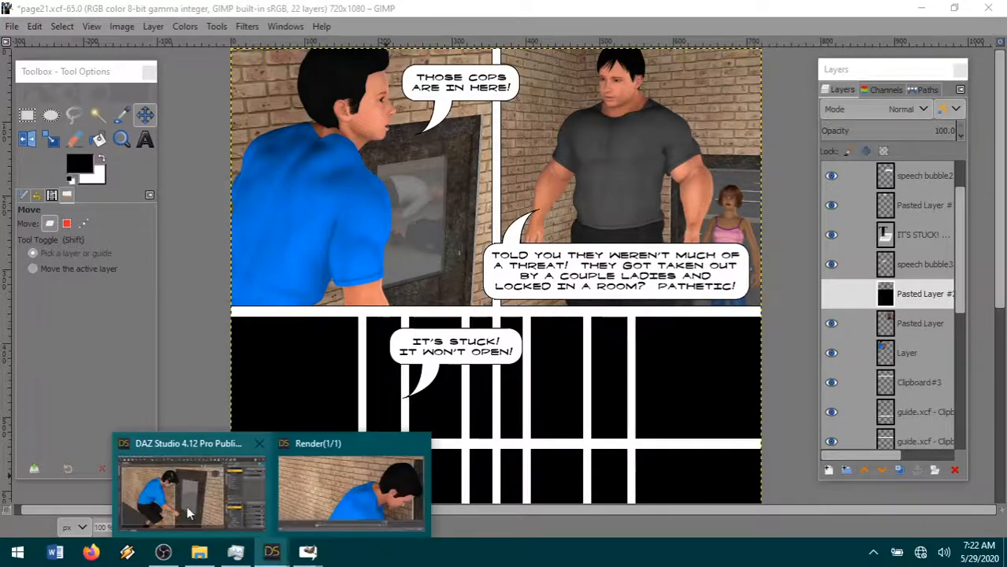
{"action": "left_click", "coordinate": [197, 517]}
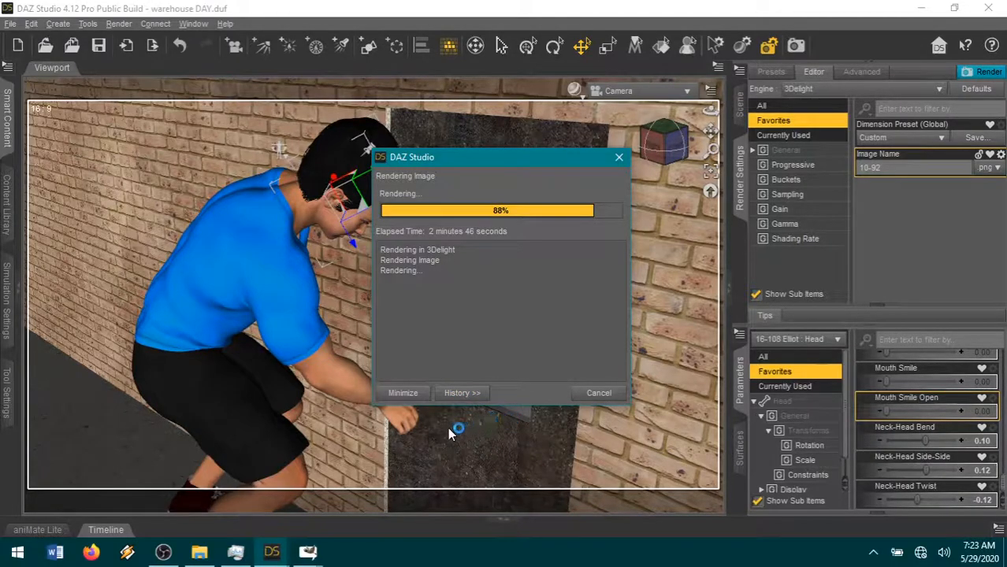
{"action": "left_click_drag", "start_coordinate": [430, 160], "coordinate": [458, 144]}
- Switch back to page21.xcf in GIMP and save it
{"action": "mouse_move", "coordinate": [307, 552]}
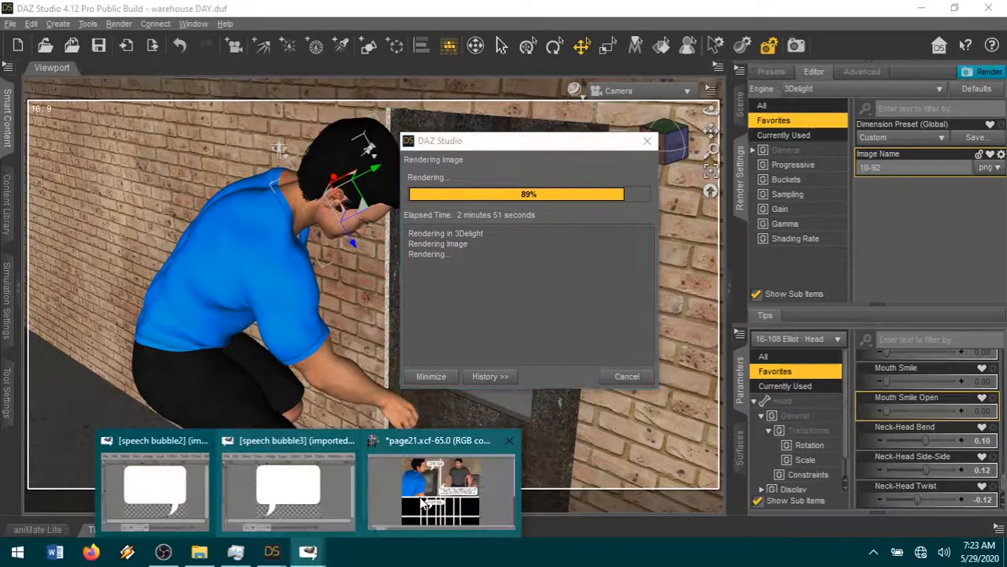
{"action": "left_click", "coordinate": [431, 500]}
{"action": "left_click", "coordinate": [12, 26]}
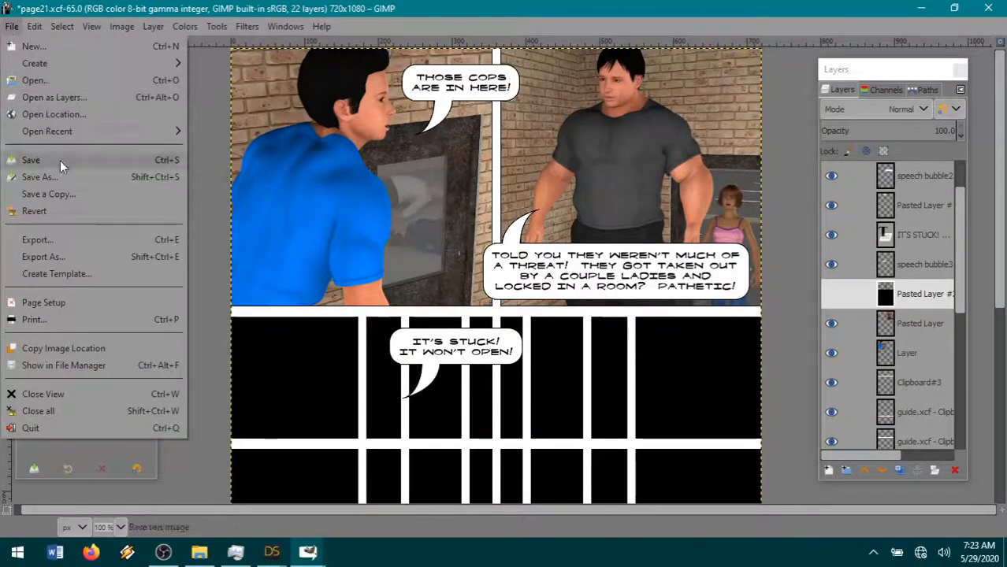
{"action": "left_click", "coordinate": [32, 163]}
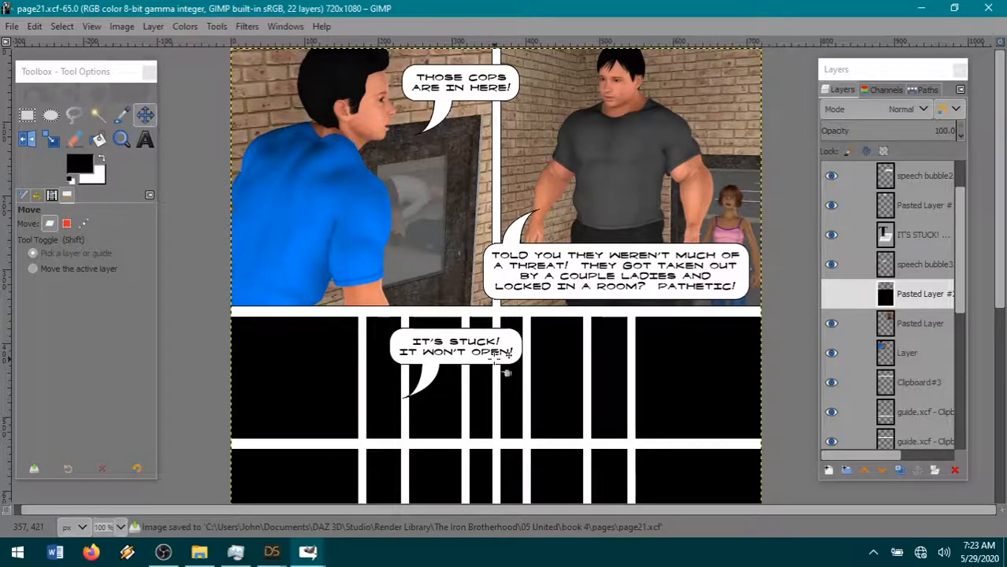
{"action": "scroll", "coordinate": [495, 359], "scroll_direction": "down", "scroll_amount": 2}
{"action": "scroll", "coordinate": [494, 359], "scroll_direction": "up", "scroll_amount": 2}
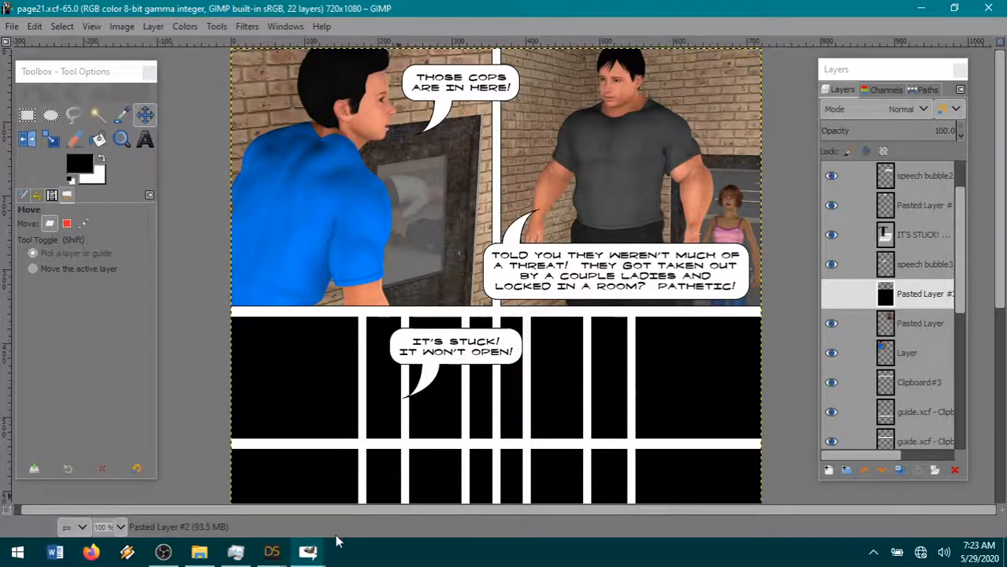
- Bring up the DAZ Studio render window at full size and examine the crouching figure, his hand and the door in the ongoing render
{"action": "mouse_move", "coordinate": [272, 551]}
{"action": "left_click", "coordinate": [315, 502]}
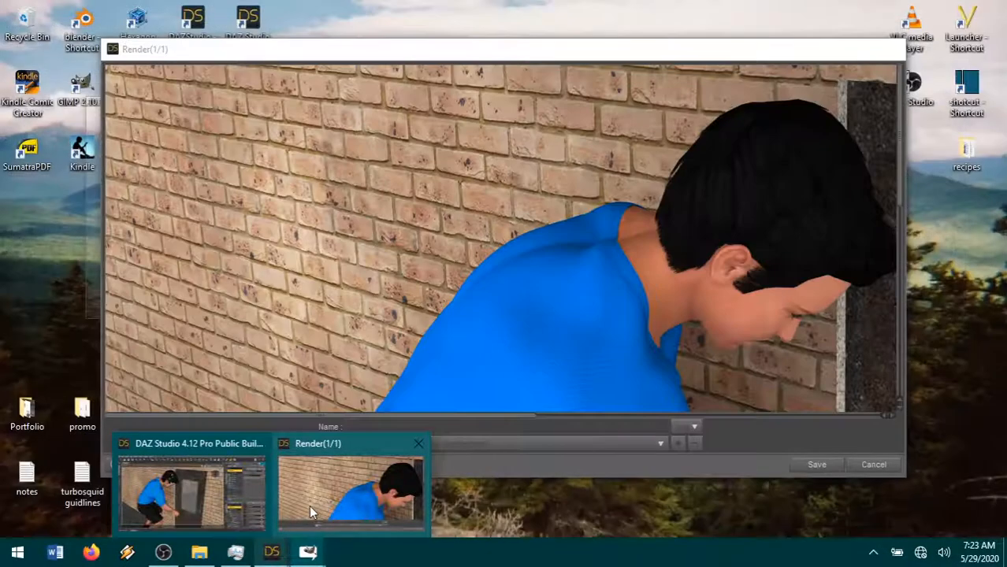
{"action": "left_click", "coordinate": [309, 505]}
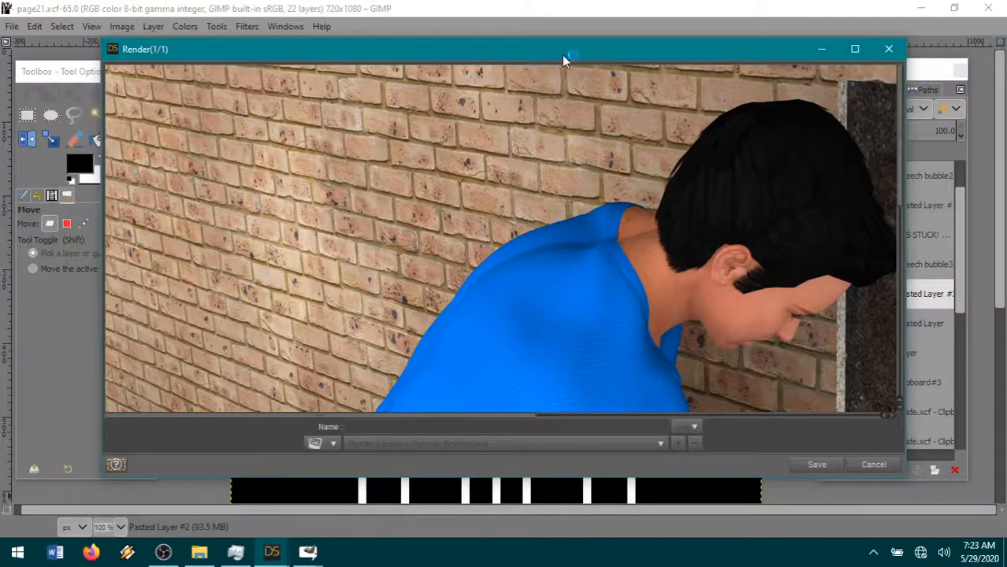
{"action": "double_click", "coordinate": [562, 55]}
{"action": "scroll", "coordinate": [553, 299], "scroll_direction": "down", "scroll_amount": 5}
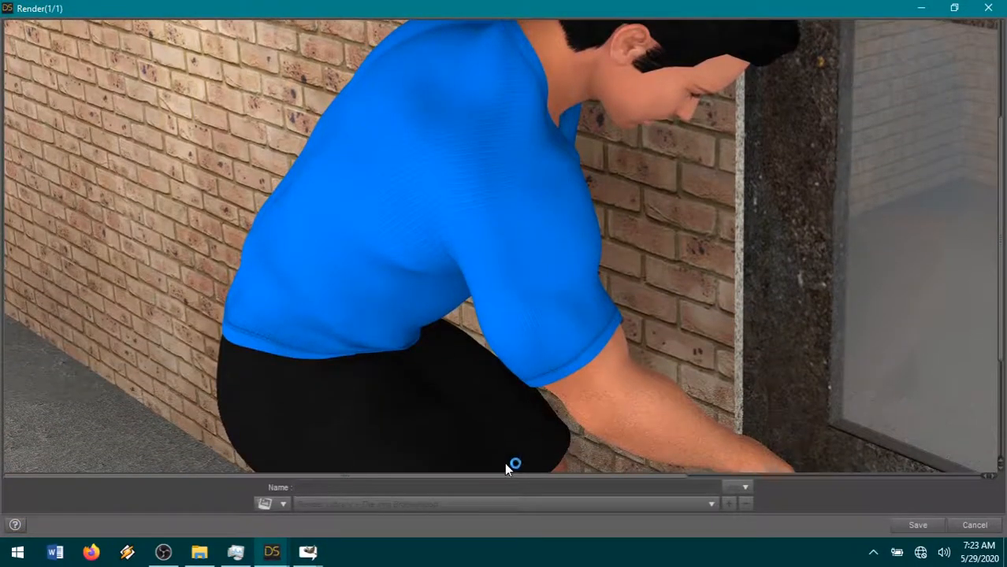
{"action": "left_click_drag", "start_coordinate": [508, 478], "coordinate": [667, 360]}
{"action": "scroll", "coordinate": [669, 360], "scroll_direction": "down", "scroll_amount": 3}
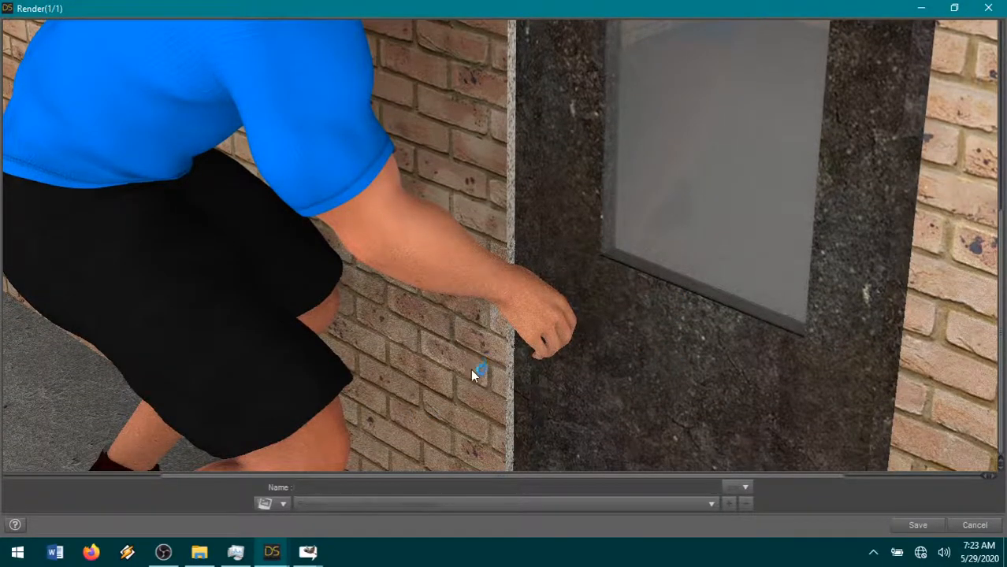
{"action": "scroll", "coordinate": [484, 394], "scroll_direction": "up", "scroll_amount": 4}
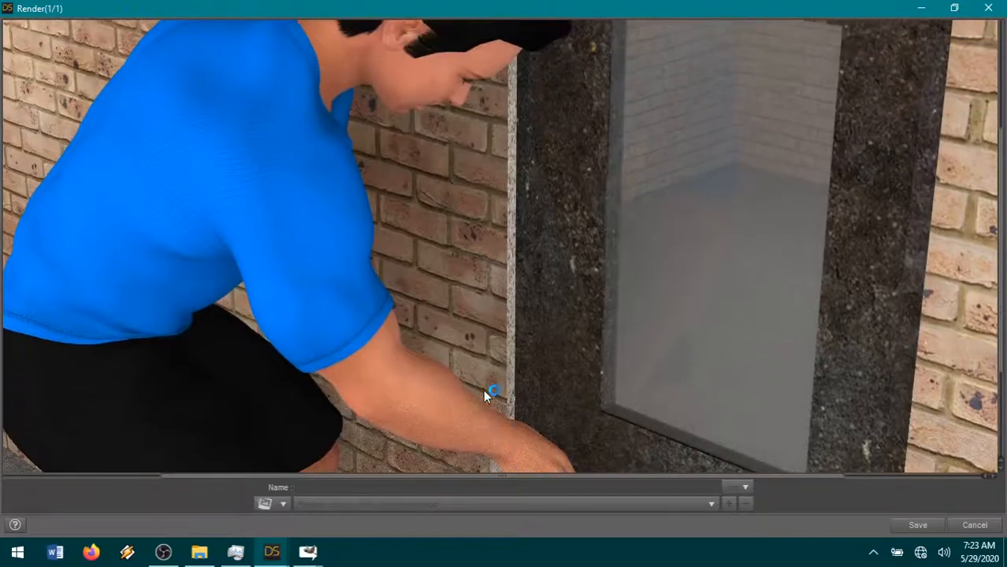
{"action": "scroll", "coordinate": [567, 359], "scroll_direction": "left", "scroll_amount": 5}
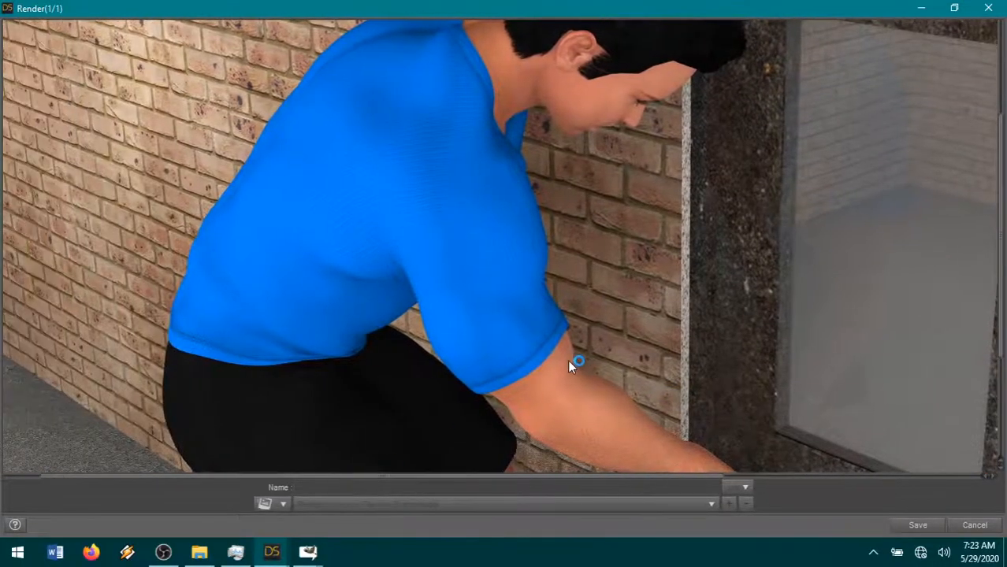
{"action": "scroll", "coordinate": [558, 370], "scroll_direction": "down", "scroll_amount": 8}
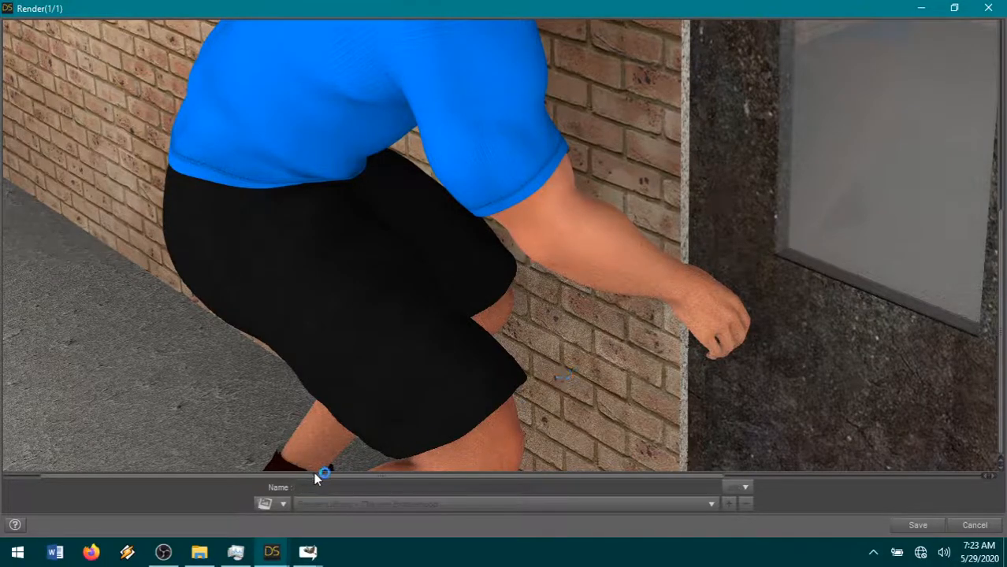
{"action": "mouse_move", "coordinate": [273, 560]}
{"action": "left_click", "coordinate": [189, 504]}
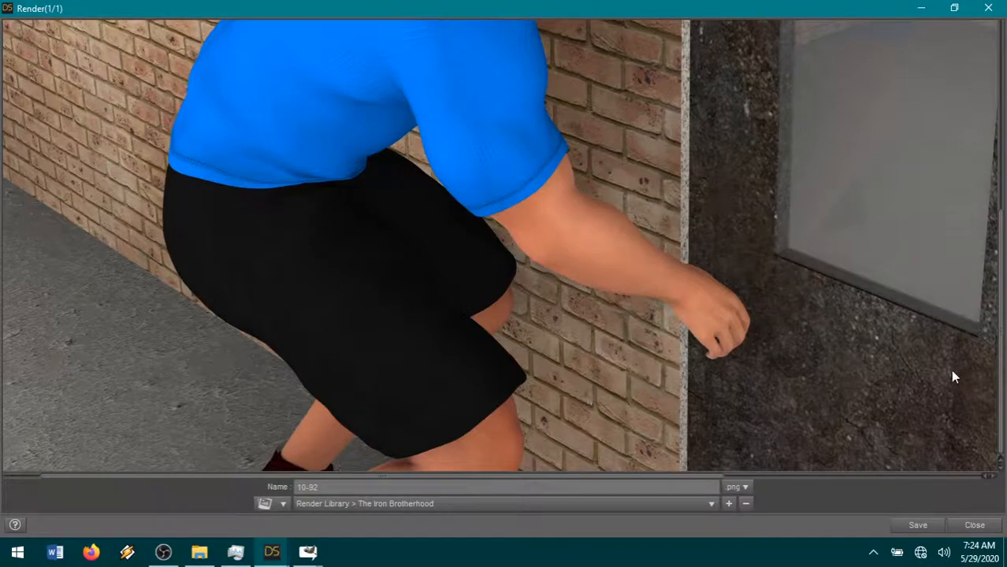
- Look over the finished render once more and save it as the PNG image 10-92 in the The Iron Brotherhood render library
{"action": "scroll", "coordinate": [882, 417], "scroll_direction": "up", "scroll_amount": 4}
{"action": "scroll", "coordinate": [806, 401], "scroll_direction": "down", "scroll_amount": 3}
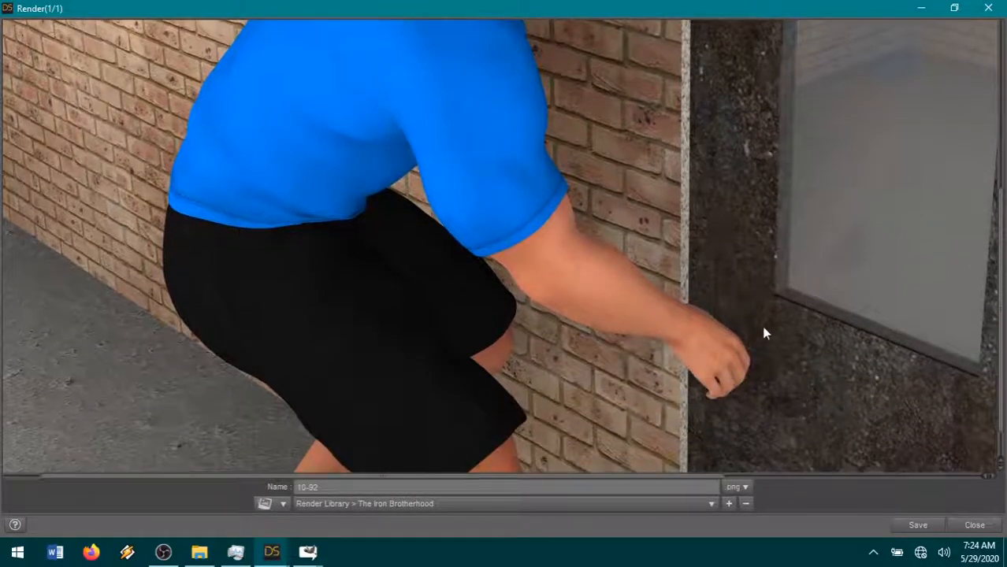
{"action": "scroll", "coordinate": [732, 430], "scroll_direction": "up", "scroll_amount": 1}
{"action": "scroll", "coordinate": [732, 431], "scroll_direction": "down", "scroll_amount": 2}
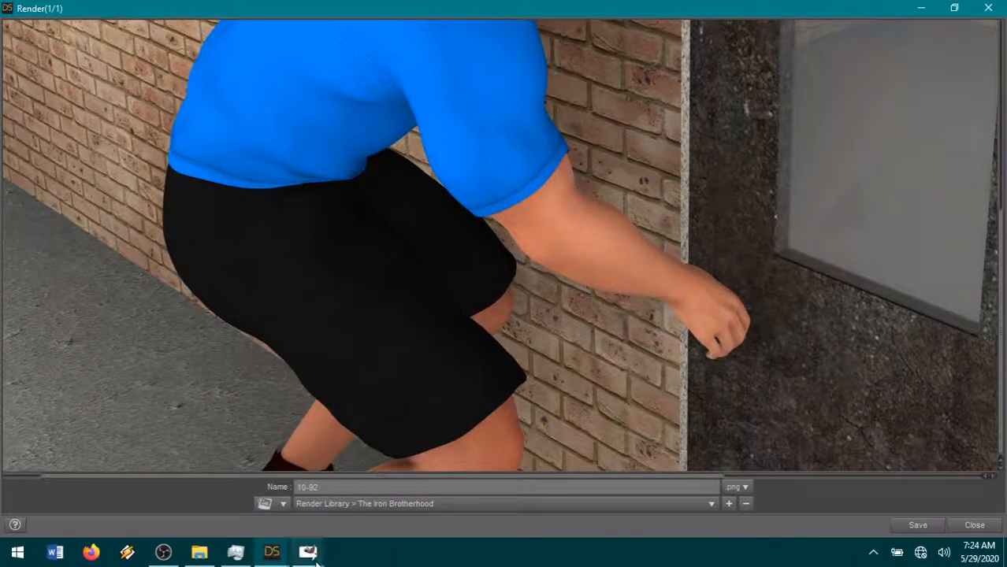
{"action": "left_click", "coordinate": [277, 554]}
{"action": "mouse_move", "coordinate": [249, 488]}
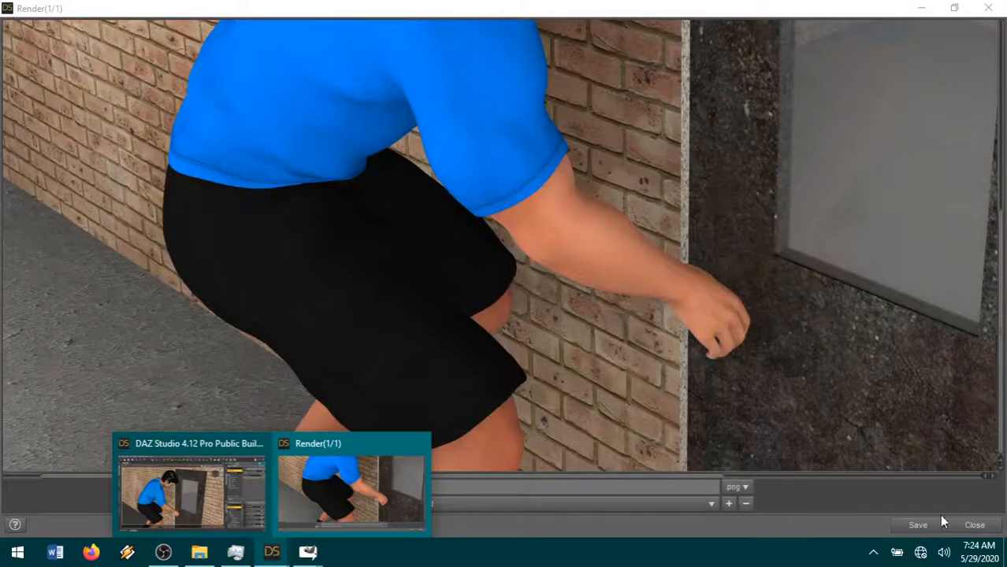
{"action": "left_click", "coordinate": [919, 527]}
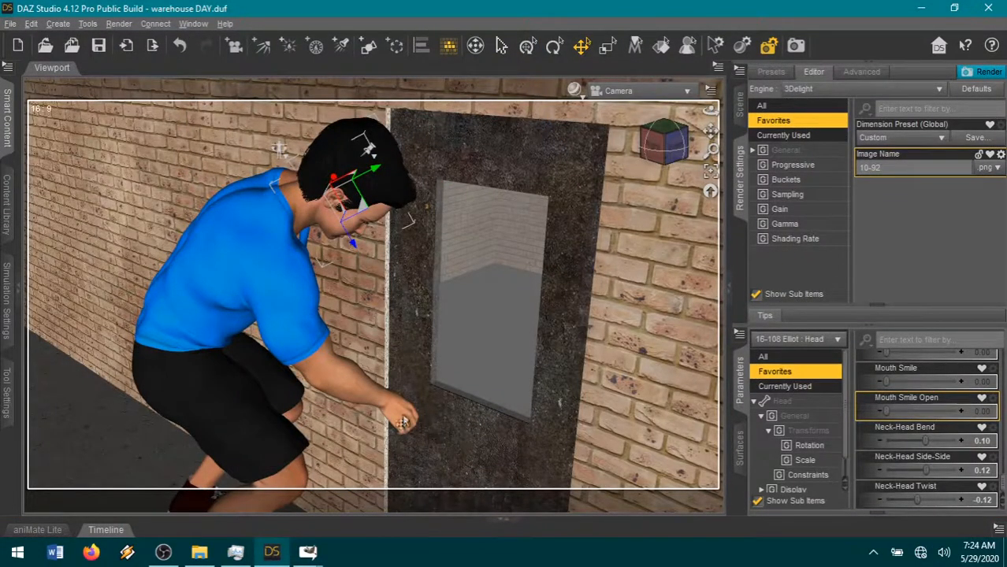
- Examine the crouching figure's right hand against the door up close in Perspective View, and return to the Camera view
{"action": "left_click", "coordinate": [402, 419]}
{"action": "left_click", "coordinate": [678, 92]}
{"action": "left_click", "coordinate": [675, 105]}
{"action": "left_click", "coordinate": [711, 172]}
{"action": "scroll", "coordinate": [596, 237], "scroll_direction": "up", "scroll_amount": 2}
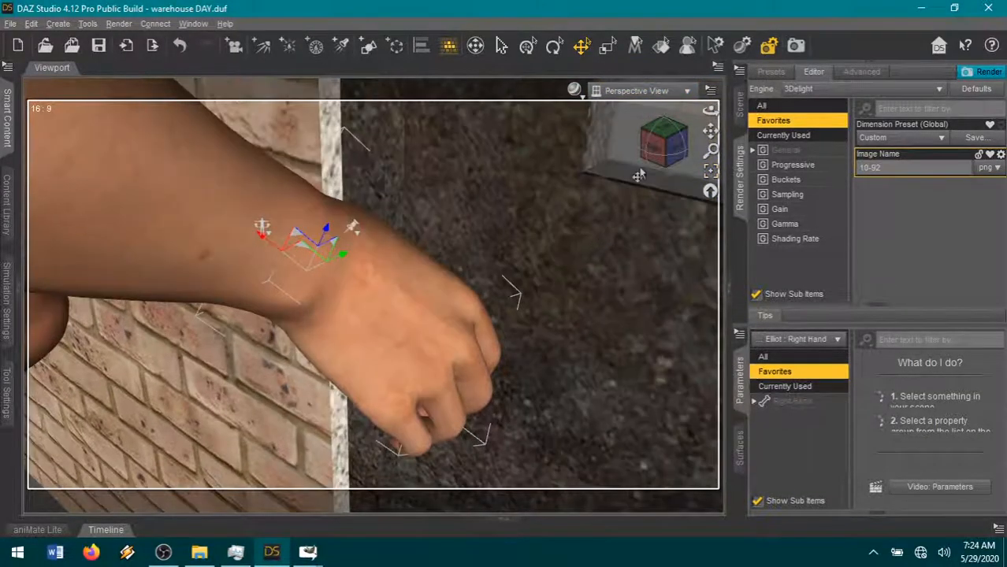
{"action": "left_click", "coordinate": [651, 158]}
{"action": "left_click_drag", "start_coordinate": [660, 148], "coordinate": [640, 171]}
{"action": "scroll", "coordinate": [600, 257], "scroll_direction": "down", "scroll_amount": 3}
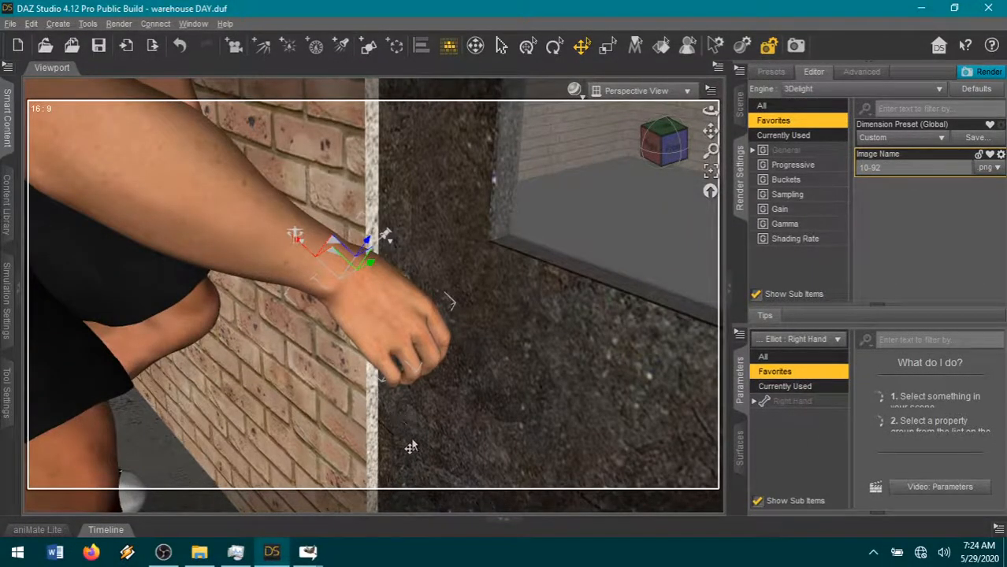
{"action": "left_click", "coordinate": [664, 93]}
{"action": "left_click", "coordinate": [672, 214]}
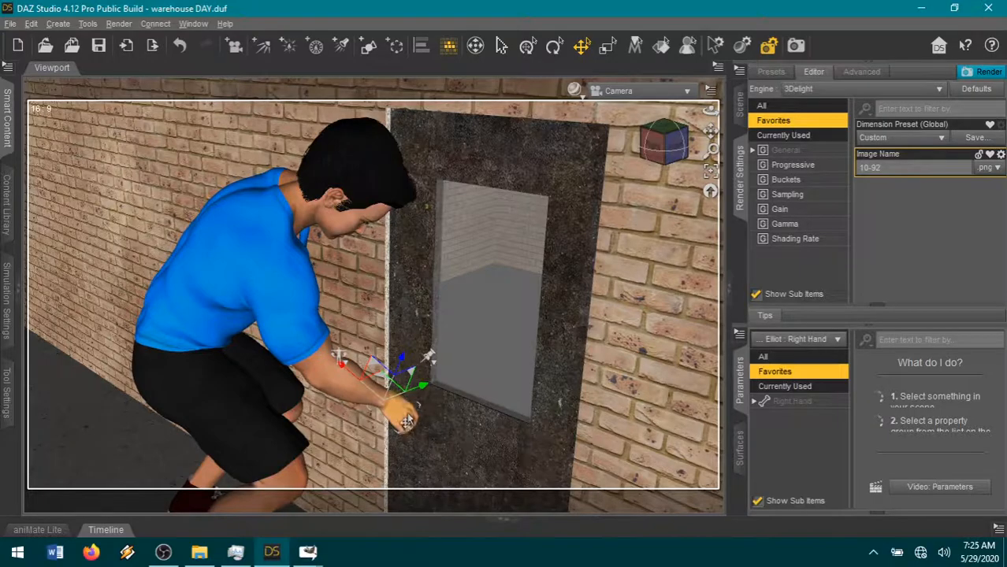
- Switch to page21.xcf in GIMP and open the 10-92.png render as a new layer above Pasted Layer #2
{"action": "mouse_move", "coordinate": [232, 557]}
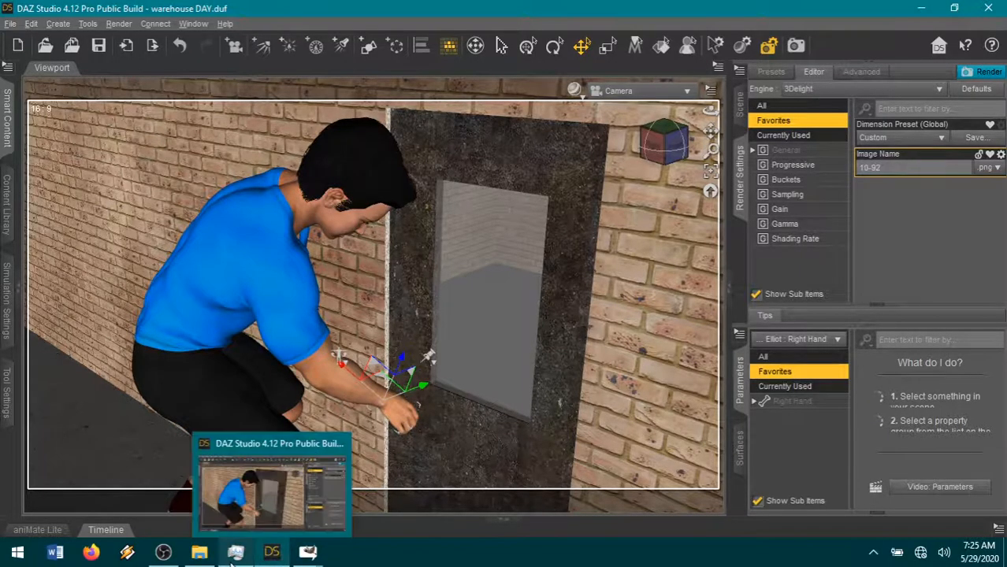
{"action": "mouse_move", "coordinate": [307, 552]}
{"action": "left_click", "coordinate": [442, 489]}
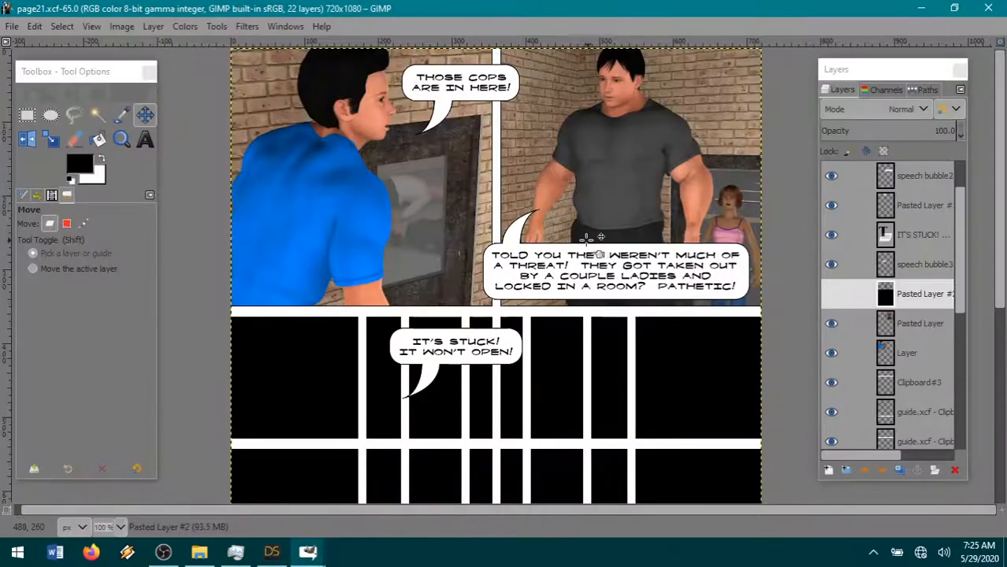
{"action": "left_click", "coordinate": [15, 28]}
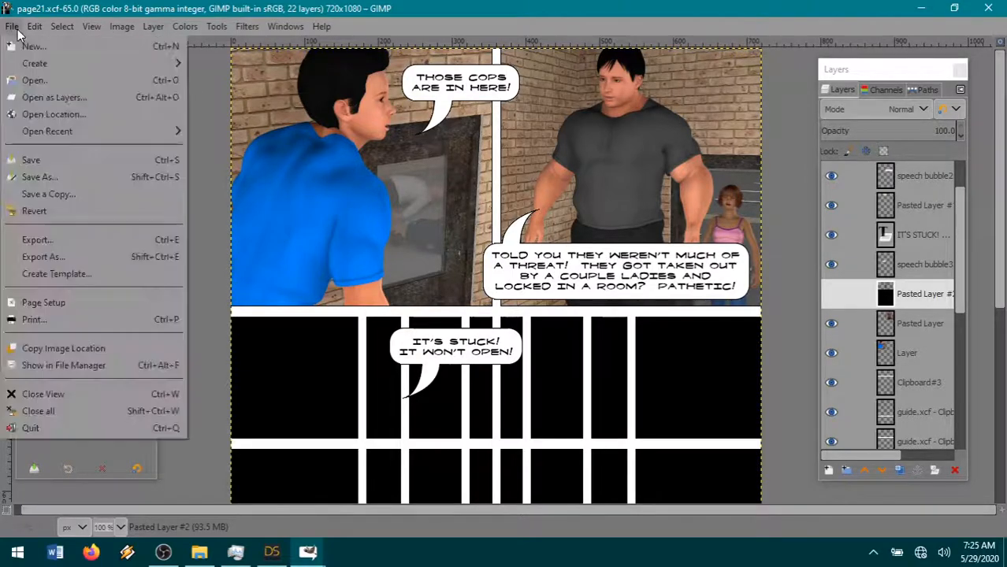
{"action": "left_click", "coordinate": [65, 98]}
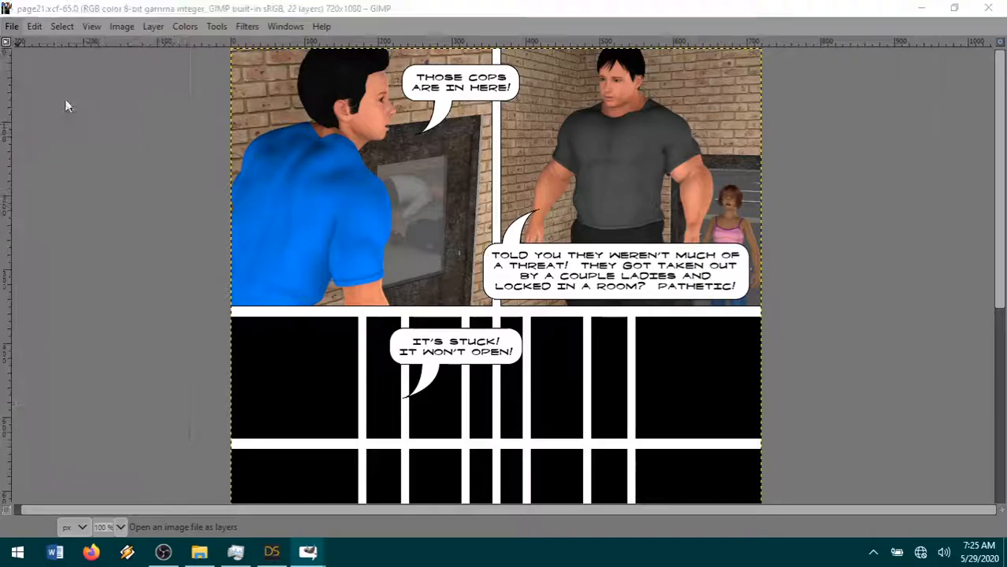
{"action": "left_click", "coordinate": [591, 61]}
{"action": "double_click", "coordinate": [365, 266]}
- Scale the 10-92.png layer to 33 percent of its size
{"action": "left_click", "coordinate": [154, 27]}
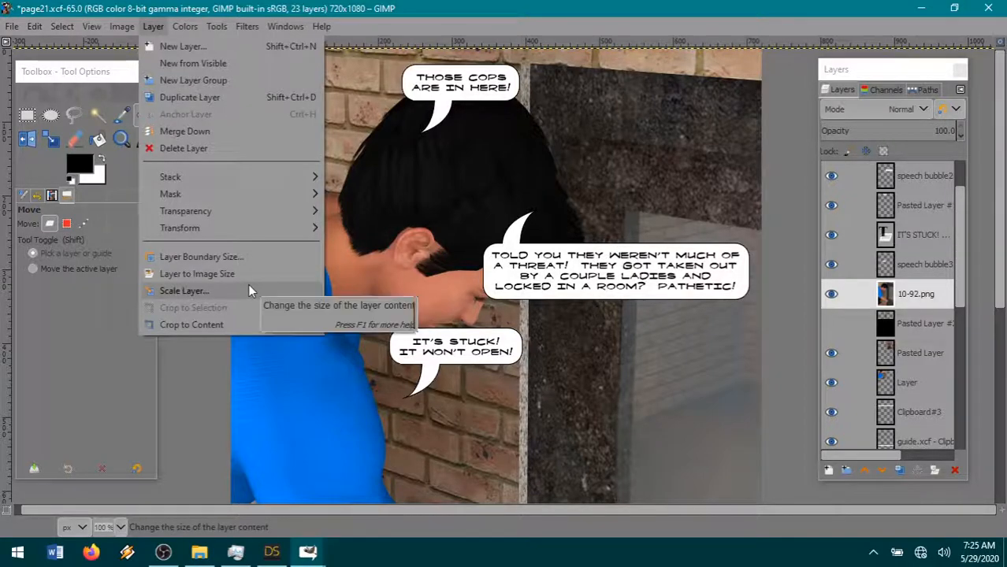
{"action": "left_click", "coordinate": [184, 291]}
{"action": "type", "text": "33"}
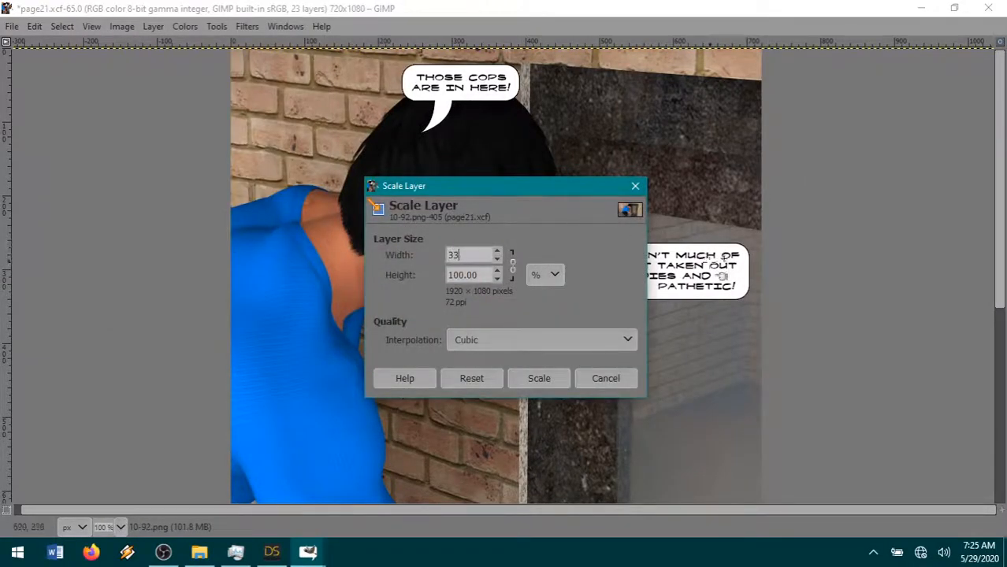
{"action": "left_click", "coordinate": [562, 378]}
- Place the 10-92.png layer just below the first panel row, shifted left so the figure's back runs past the page's left edge
{"action": "left_click", "coordinate": [145, 115]}
{"action": "scroll", "coordinate": [370, 156], "scroll_direction": "down", "scroll_amount": 2}
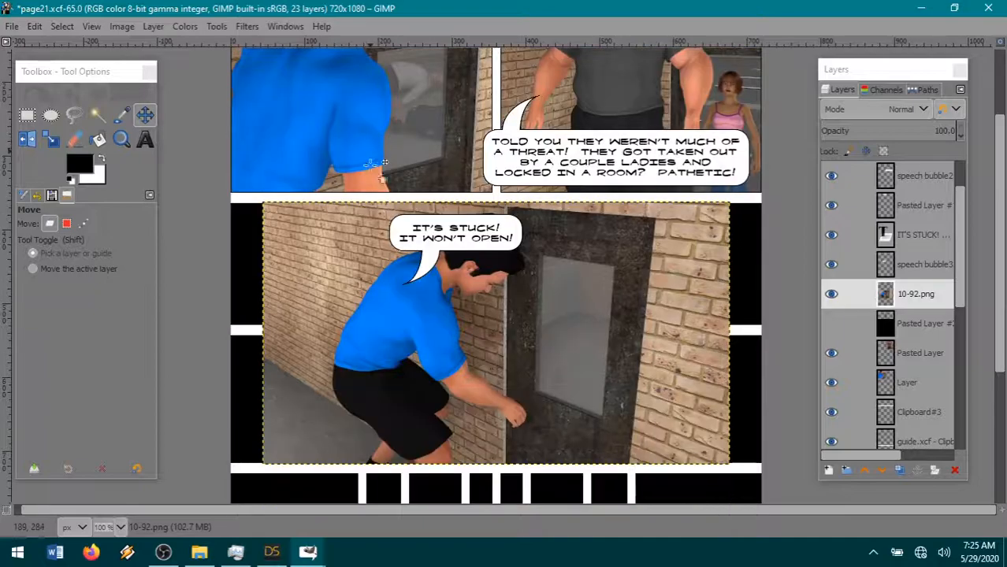
{"action": "left_click_drag", "start_coordinate": [497, 341], "coordinate": [375, 340]}
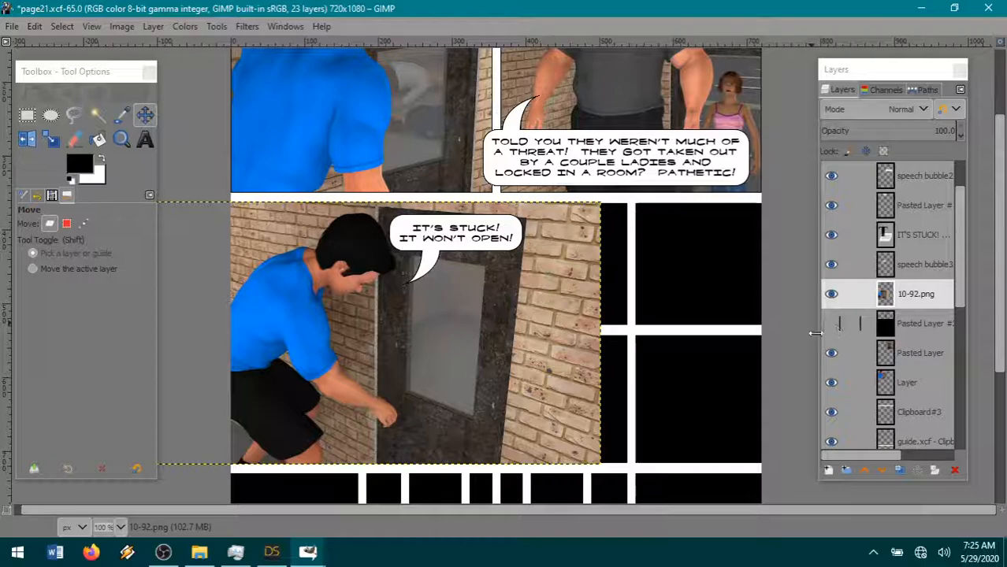
- Select the part of the 10-92.png render beyond the panel's right edge, from x 396, cut it away and clear the selection
{"action": "left_click", "coordinate": [27, 115]}
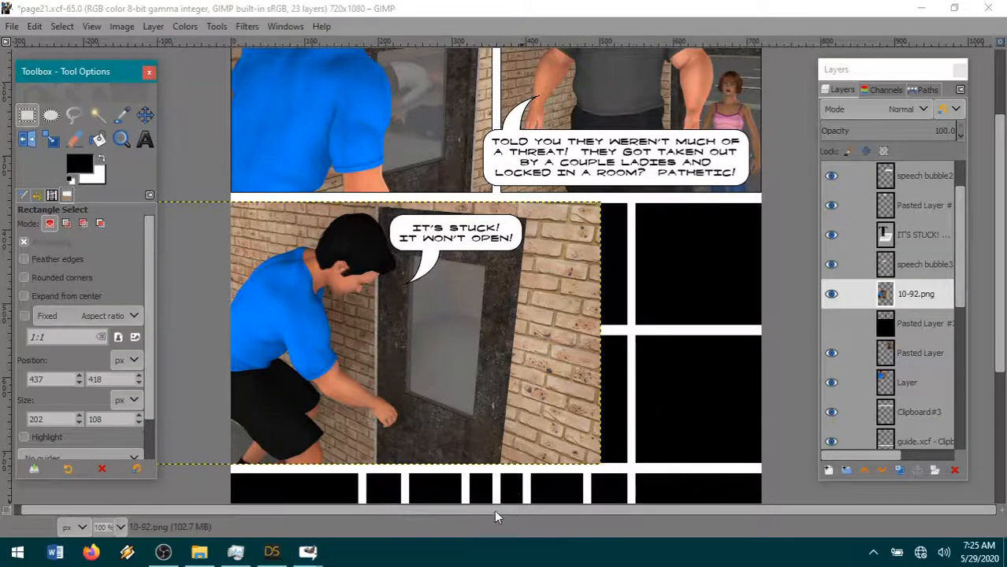
{"action": "left_click_drag", "start_coordinate": [490, 497], "coordinate": [825, 52]}
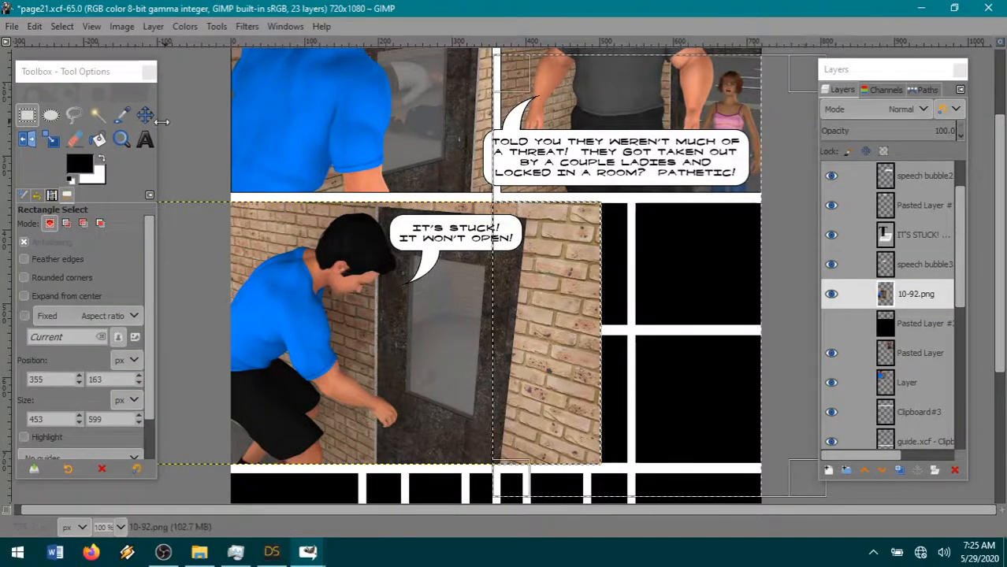
{"action": "left_click_drag", "start_coordinate": [513, 341], "coordinate": [541, 341]}
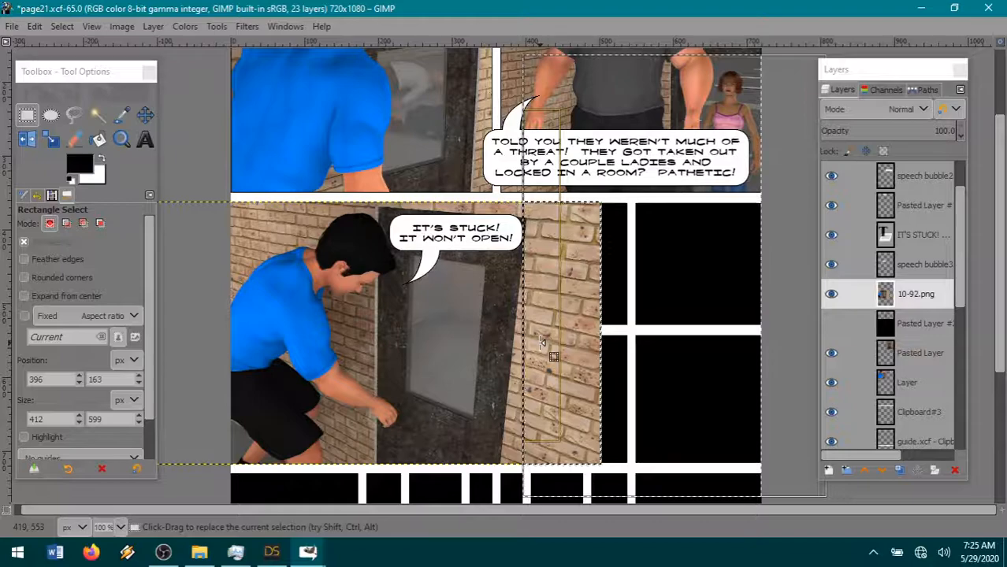
{"action": "left_click", "coordinate": [35, 26]}
{"action": "left_click", "coordinate": [76, 108]}
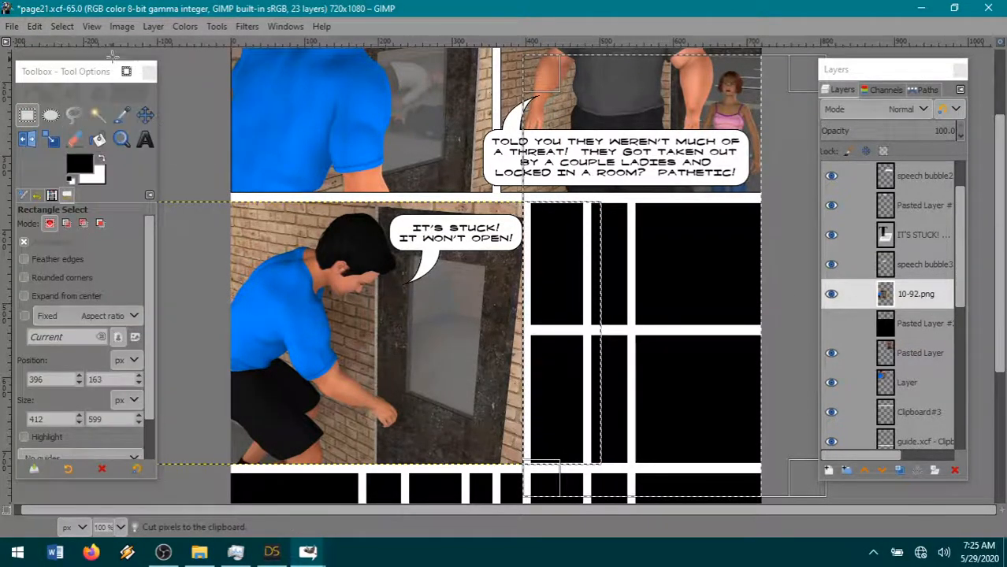
{"action": "left_click", "coordinate": [62, 26]}
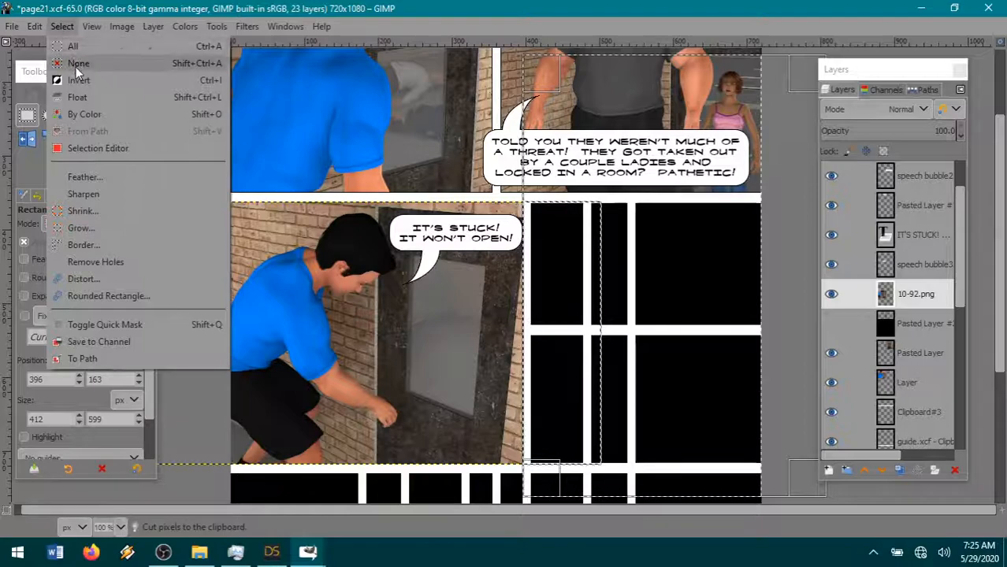
{"action": "left_click", "coordinate": [77, 63]}
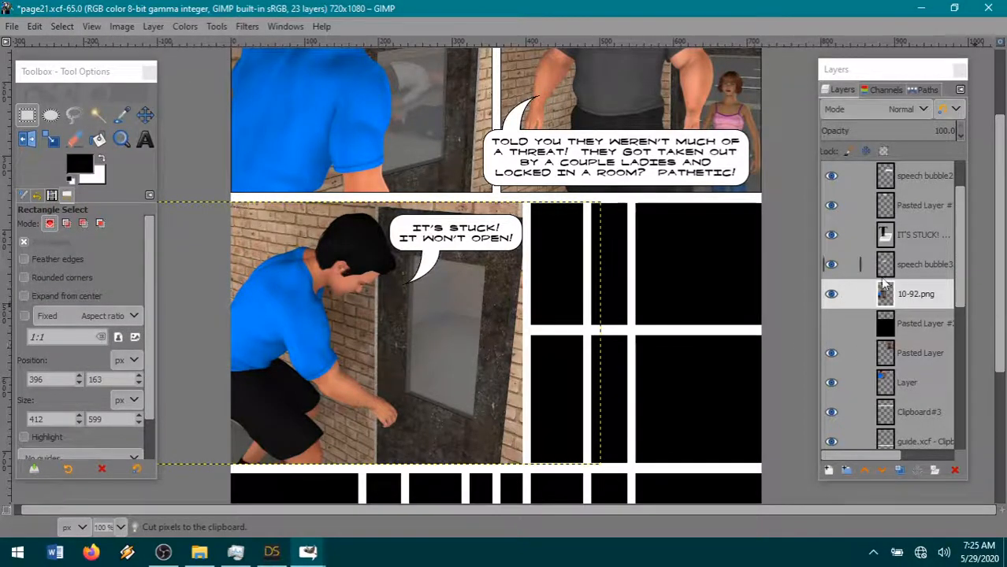
- Make Pasted Layer #2 visible and resize the 10-92.png layer boundary to the image size
{"action": "left_click", "coordinate": [831, 323]}
{"action": "left_click", "coordinate": [153, 26]}
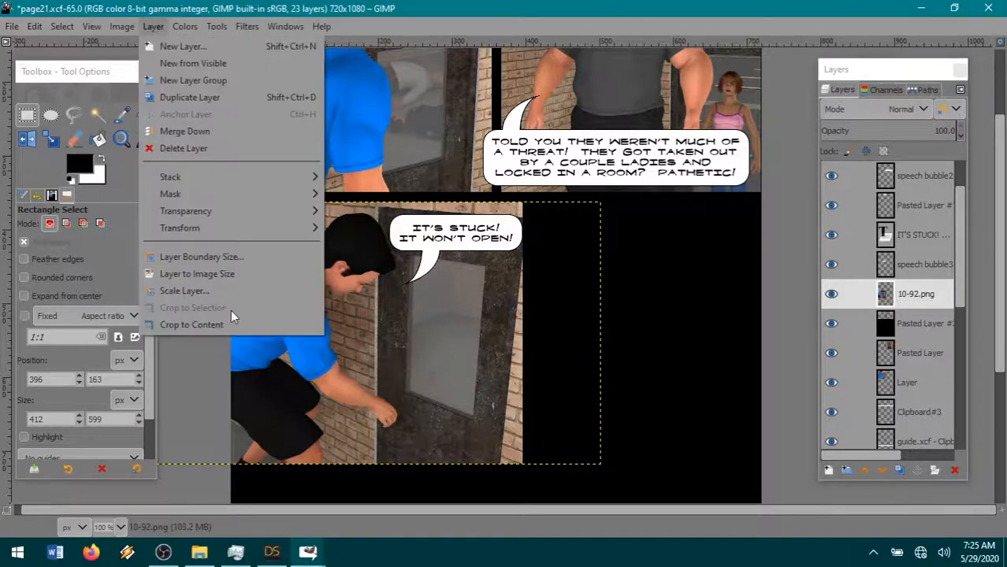
{"action": "left_click", "coordinate": [212, 272]}
- Fuzzy-select the transparent area around the 10-92.png panel and cut that area out of Pasted Layer #2
{"action": "key", "text": "u"}
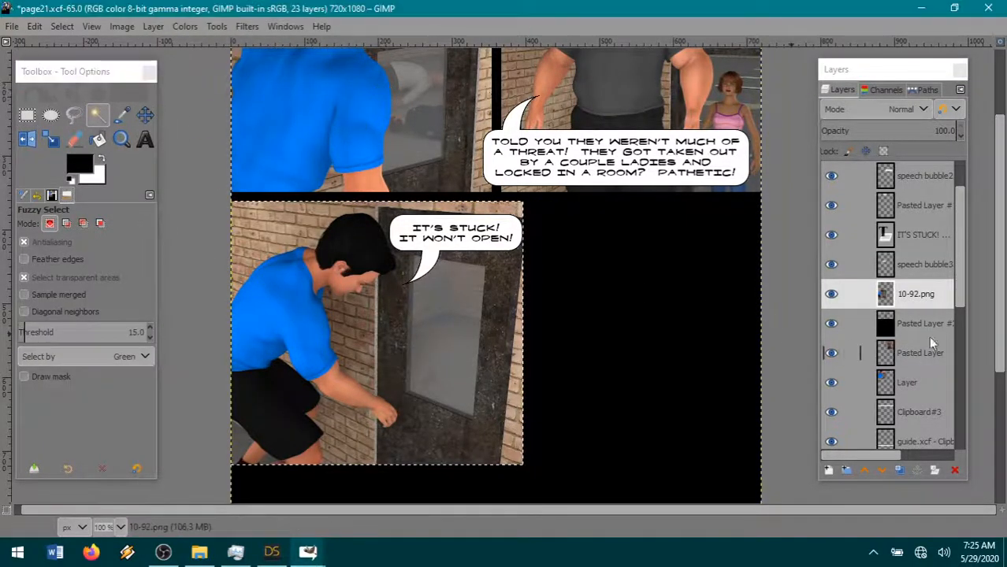
{"action": "left_click", "coordinate": [383, 86]}
{"action": "left_click", "coordinate": [914, 323]}
{"action": "left_click", "coordinate": [34, 26]}
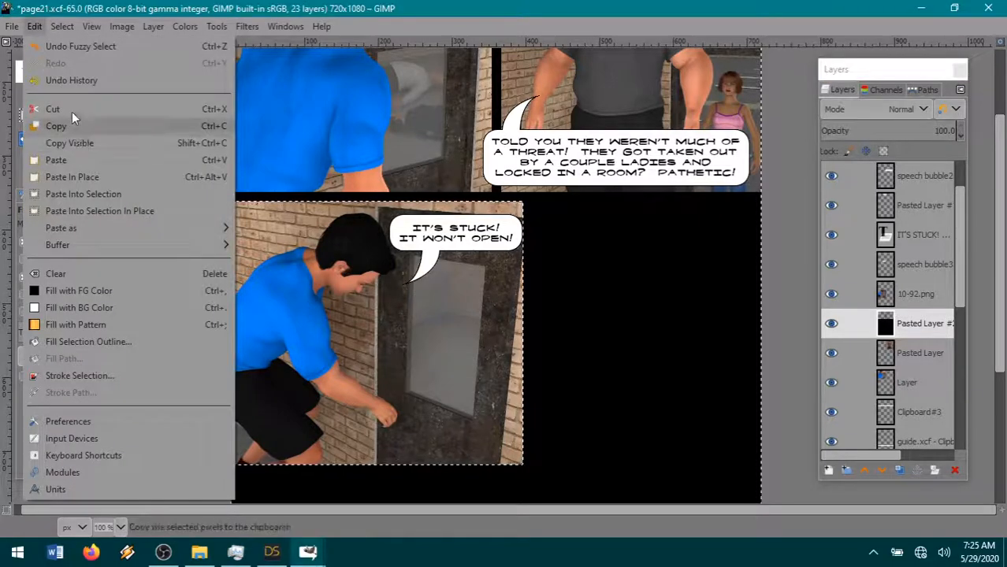
{"action": "left_click", "coordinate": [71, 110]}
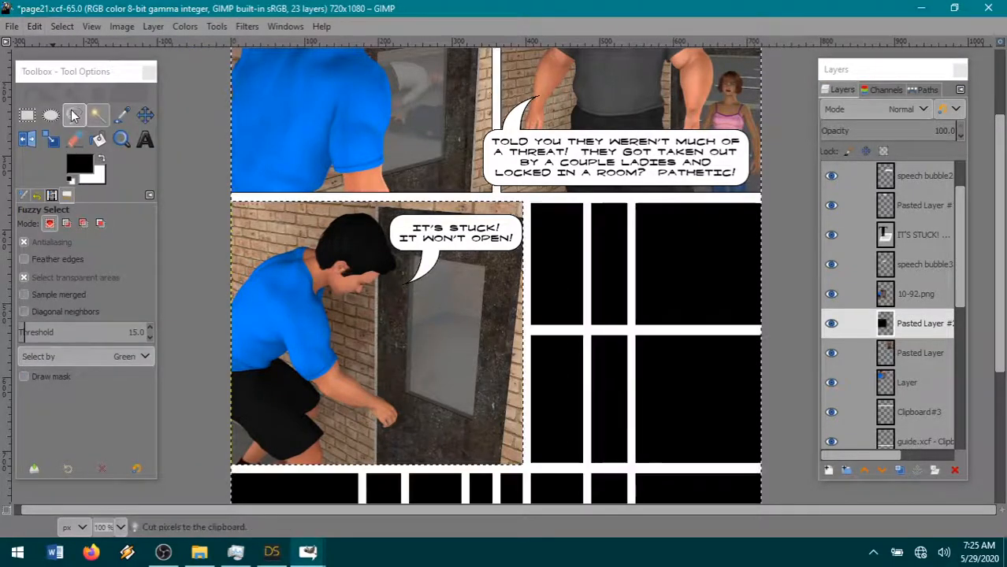
- Return to the 10-92.png layer, invert the selection to the panel area and shrink it slightly
{"action": "left_click", "coordinate": [914, 294]}
{"action": "left_click", "coordinate": [63, 27]}
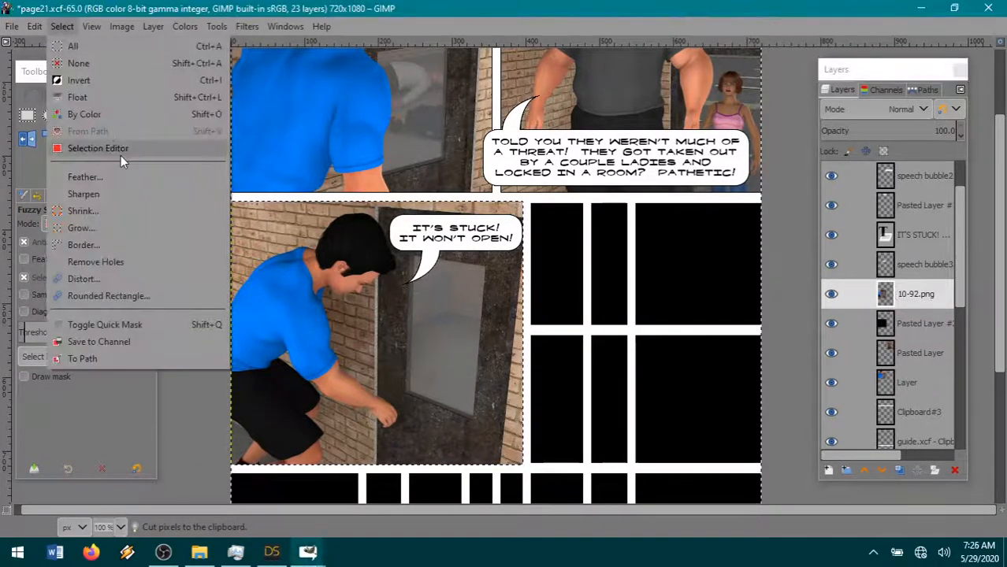
{"action": "left_click", "coordinate": [88, 81]}
{"action": "left_click", "coordinate": [62, 26]}
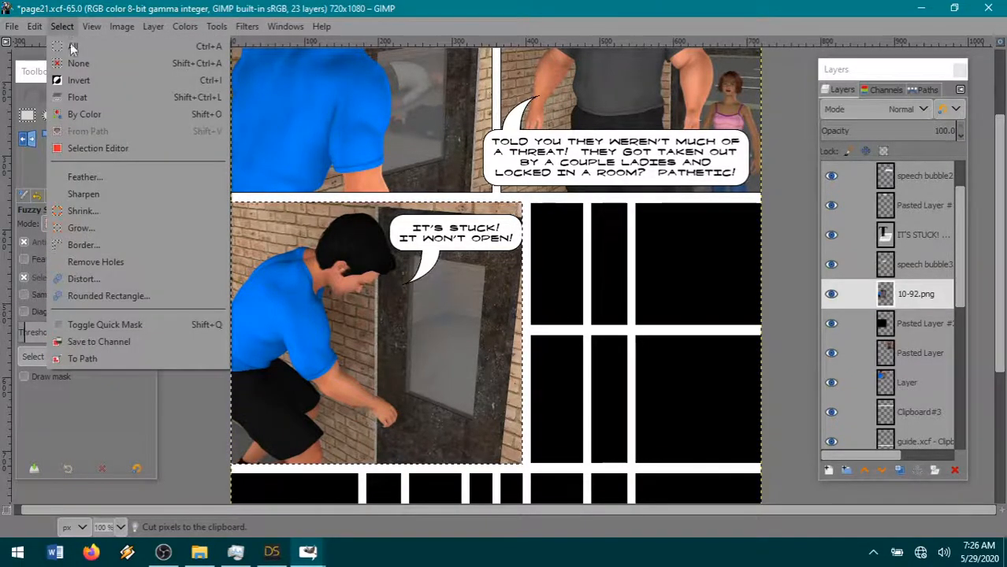
{"action": "left_click", "coordinate": [85, 210]}
{"action": "left_click", "coordinate": [140, 277]}
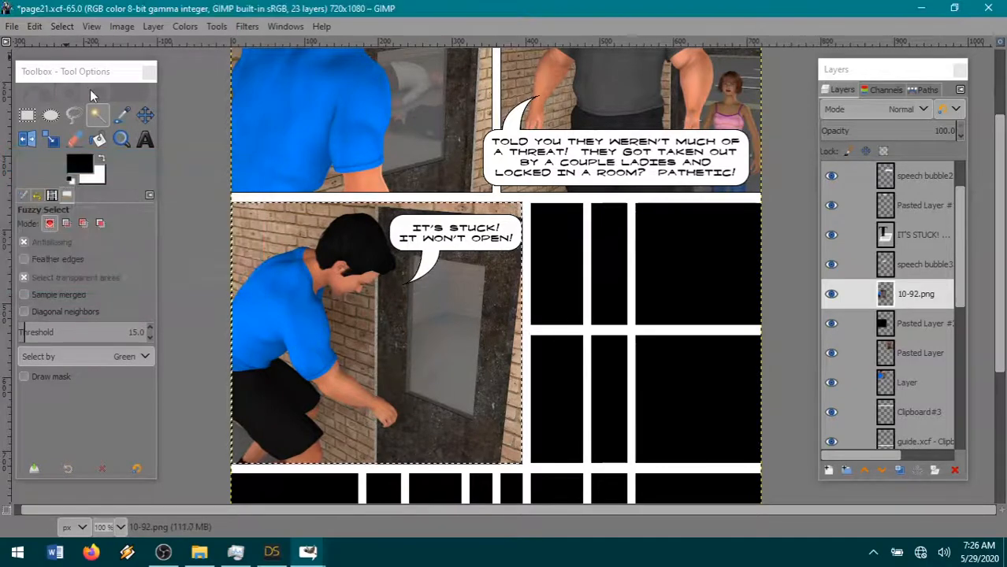
- Invert the shrunken selection, cut the thin outer edge off the 10-92.png layer to leave a black outline, and deselect
{"action": "left_click", "coordinate": [62, 26]}
{"action": "left_click", "coordinate": [78, 79]}
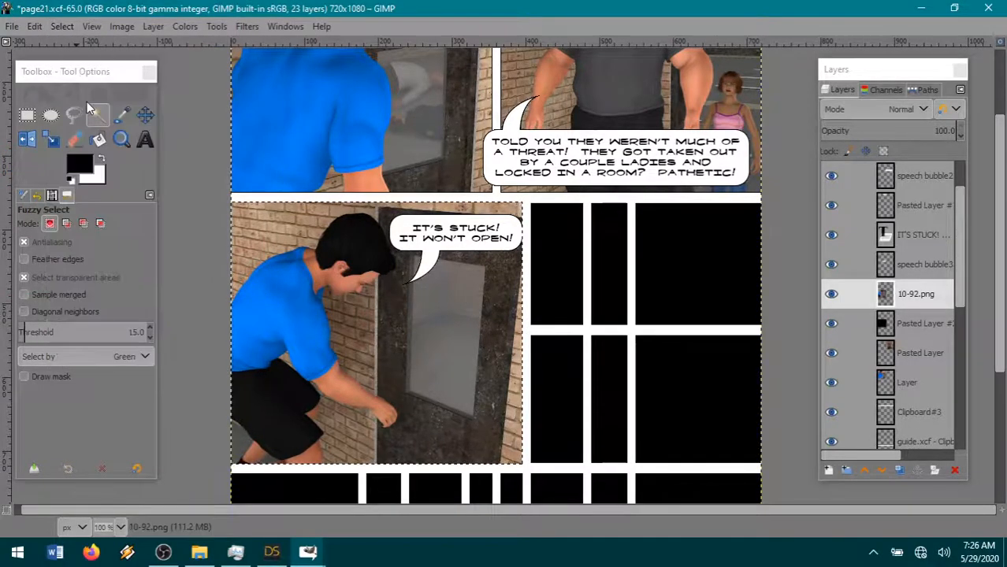
{"action": "left_click", "coordinate": [34, 27]}
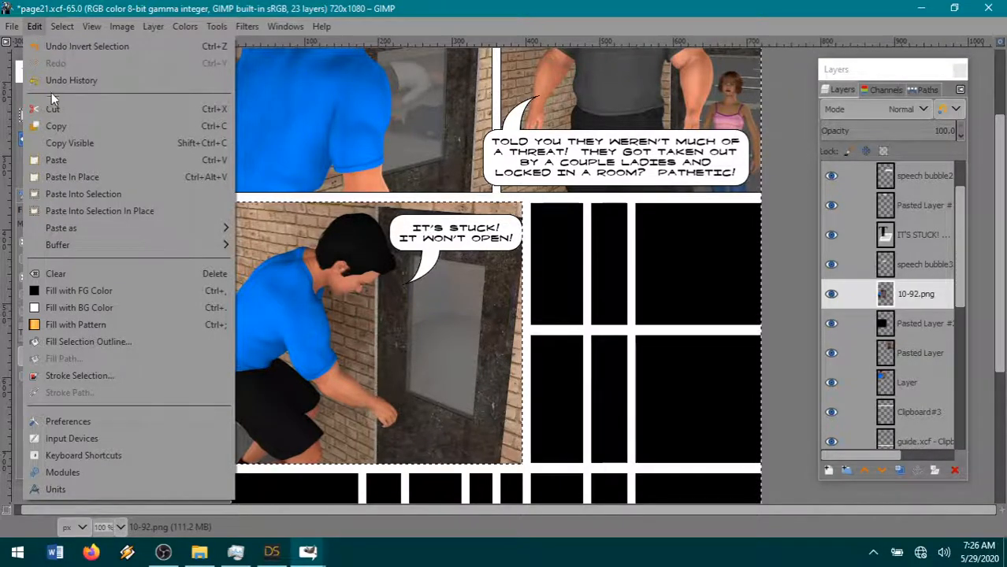
{"action": "left_click", "coordinate": [55, 109]}
{"action": "left_click", "coordinate": [58, 29]}
{"action": "left_click", "coordinate": [79, 64]}
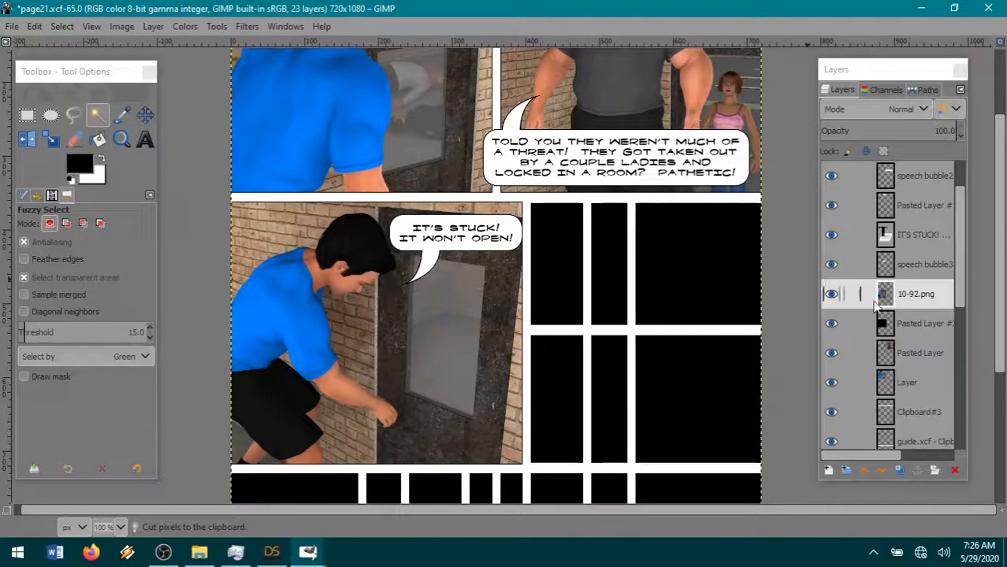
- Check the 10-92.png layer by toggling its visibility and merge it down into Pasted Layer #2
{"action": "left_click", "coordinate": [832, 296]}
{"action": "left_click", "coordinate": [832, 294]}
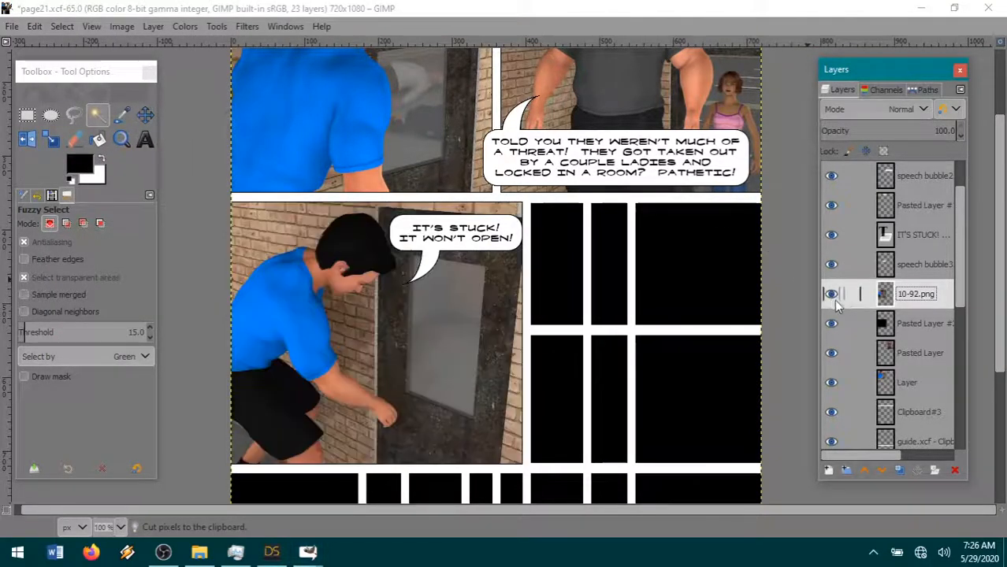
{"action": "right_click", "coordinate": [906, 297]}
{"action": "left_click", "coordinate": [804, 210]}
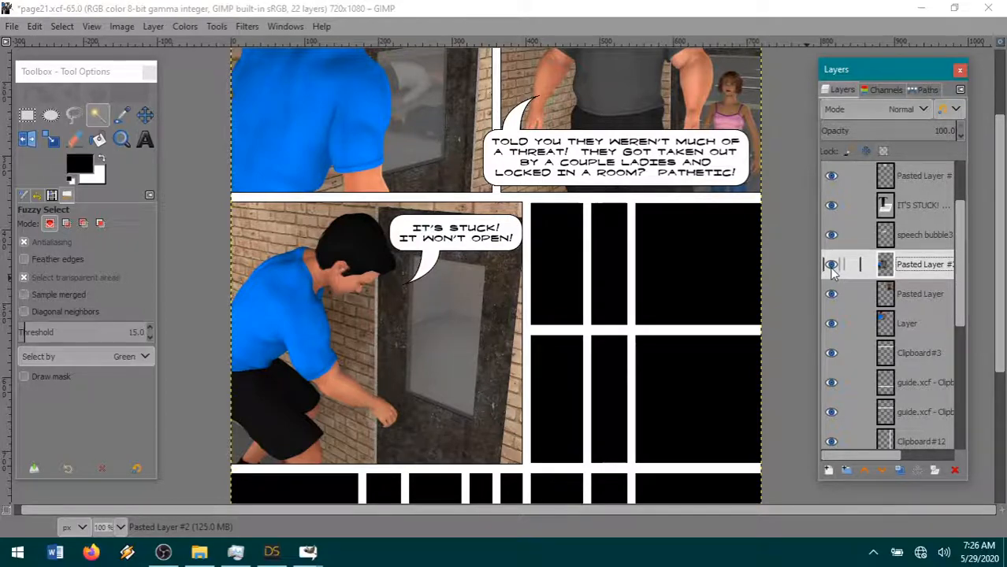
- Examine the three filled panels, the empty panel guides and the layer stack to plan the next panel
{"action": "scroll", "coordinate": [591, 317], "scroll_direction": "up", "scroll_amount": 3}
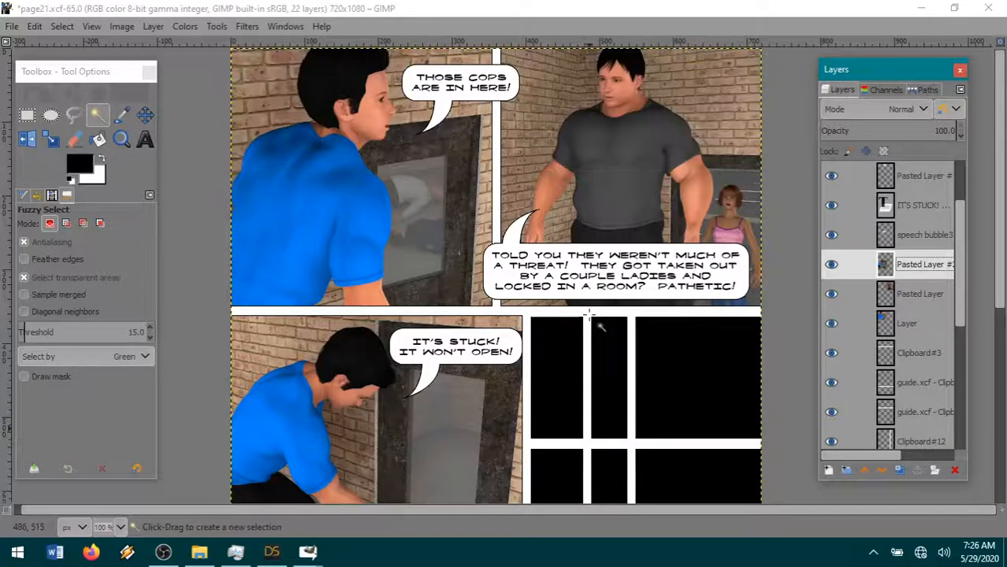
{"action": "scroll", "coordinate": [595, 319], "scroll_direction": "down", "scroll_amount": 6}
{"action": "scroll", "coordinate": [595, 319], "scroll_direction": "up", "scroll_amount": 6}
{"action": "scroll", "coordinate": [911, 337], "scroll_direction": "down", "scroll_amount": 1}
{"action": "scroll", "coordinate": [911, 337], "scroll_direction": "up", "scroll_amount": 3}
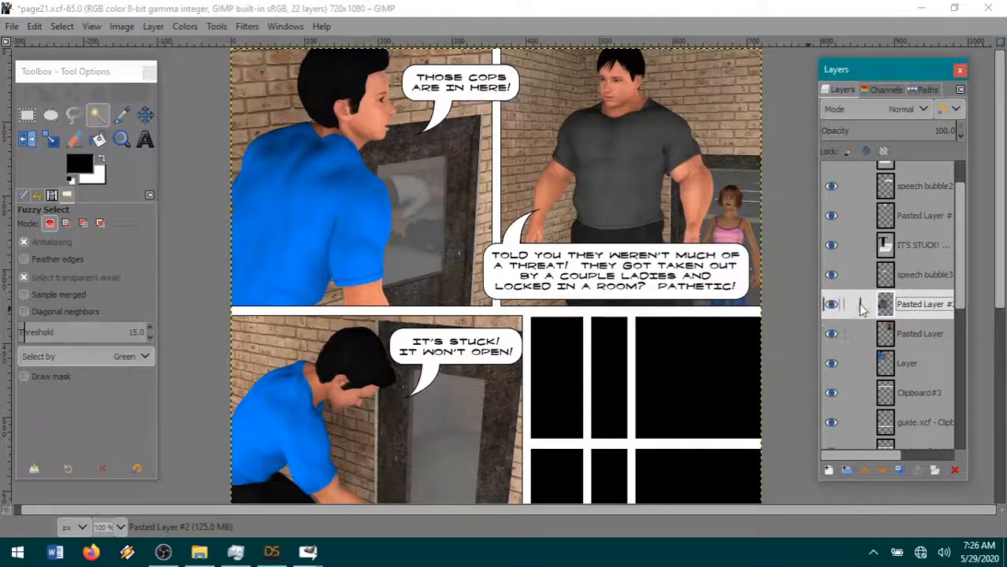
{"action": "scroll", "coordinate": [888, 349], "scroll_direction": "down", "scroll_amount": 2}
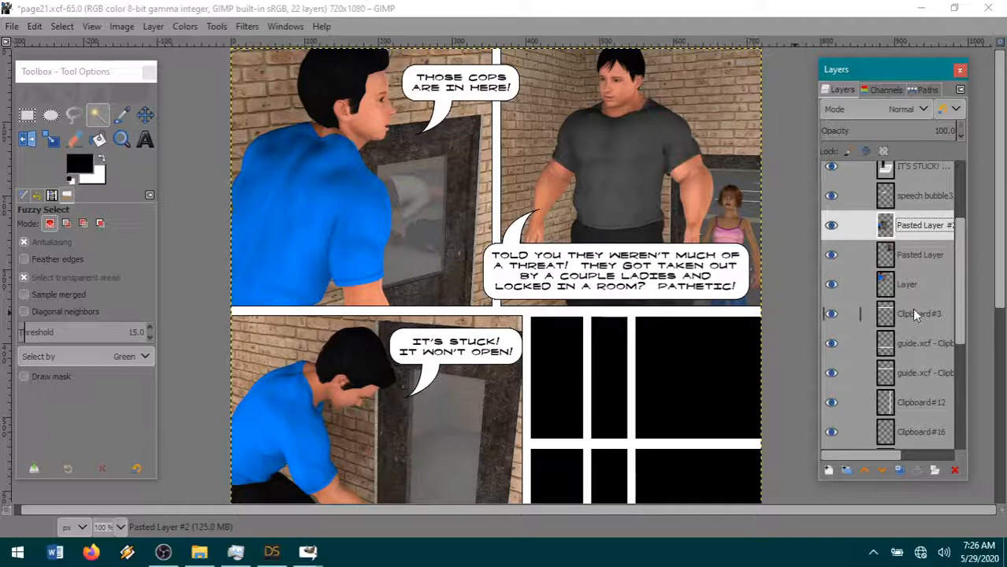
{"action": "scroll", "coordinate": [915, 315], "scroll_direction": "up", "scroll_amount": 1}
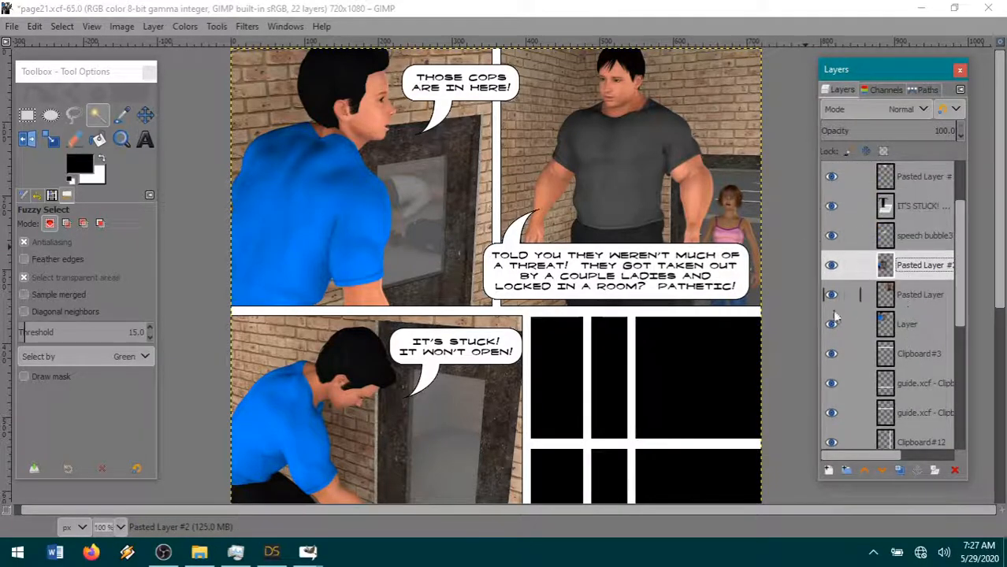
{"action": "scroll", "coordinate": [629, 371], "scroll_direction": "down", "scroll_amount": 5}
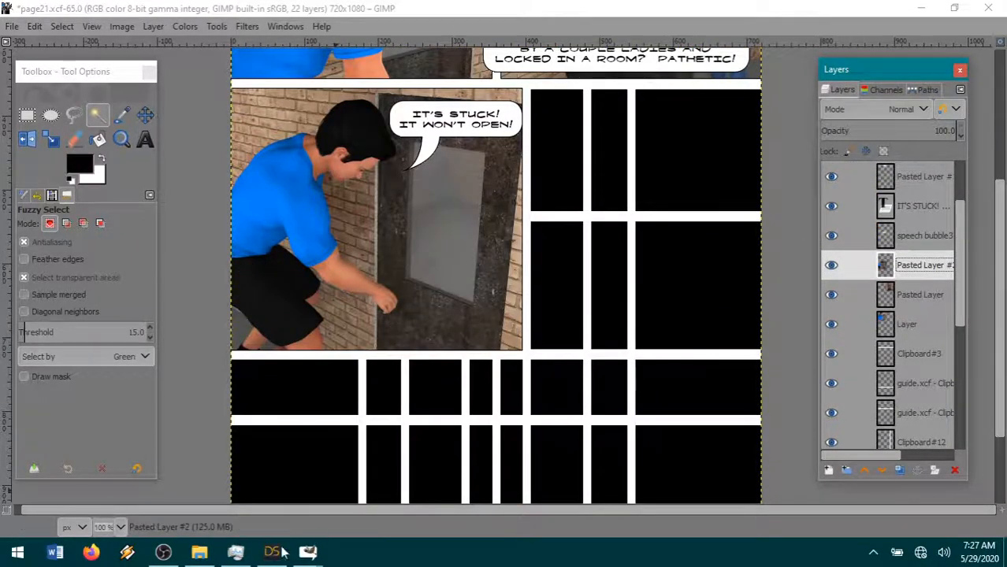
- Switch to DAZ Studio and reframe the Camera view on the muscular figure in the dark shirt, seen from a low angle
{"action": "left_click", "coordinate": [278, 551]}
{"action": "left_click_drag", "start_coordinate": [710, 111], "coordinate": [796, 114]}
{"action": "left_click_drag", "start_coordinate": [710, 132], "coordinate": [666, 171]}
{"action": "scroll", "coordinate": [633, 201], "scroll_direction": "down", "scroll_amount": 4}
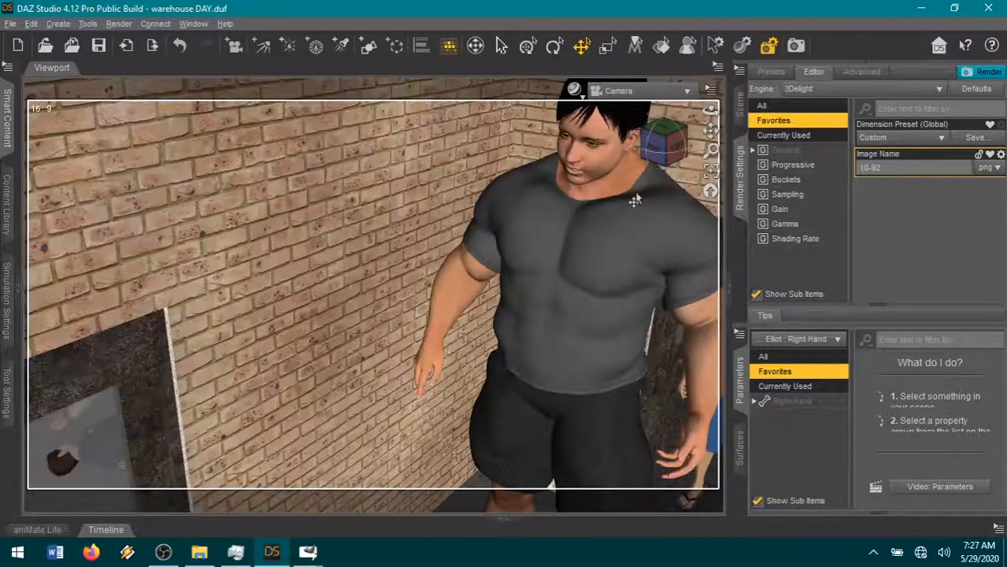
{"action": "scroll", "coordinate": [635, 201], "scroll_direction": "up", "scroll_amount": 1}
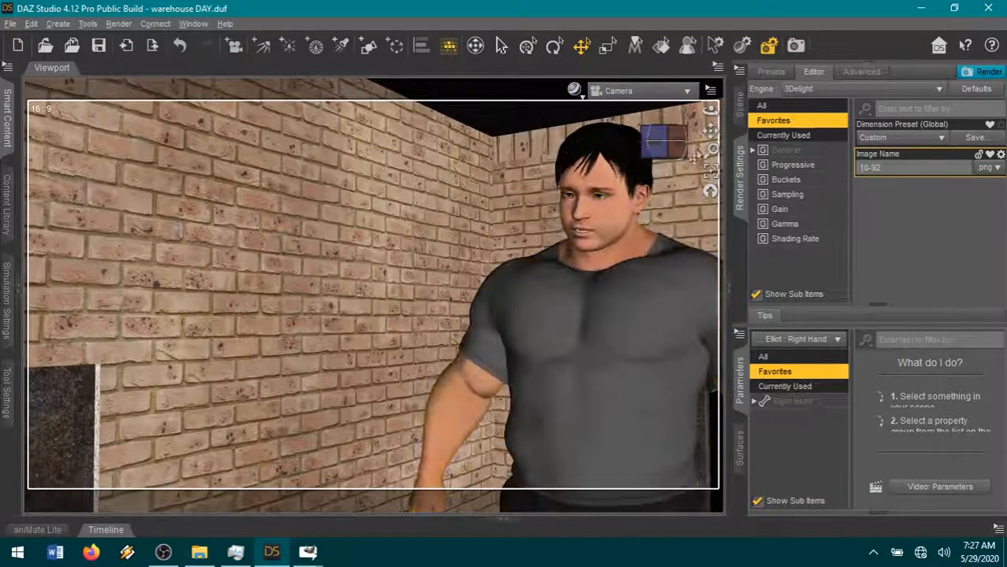
{"action": "left_click_drag", "start_coordinate": [710, 131], "coordinate": [725, 127]}
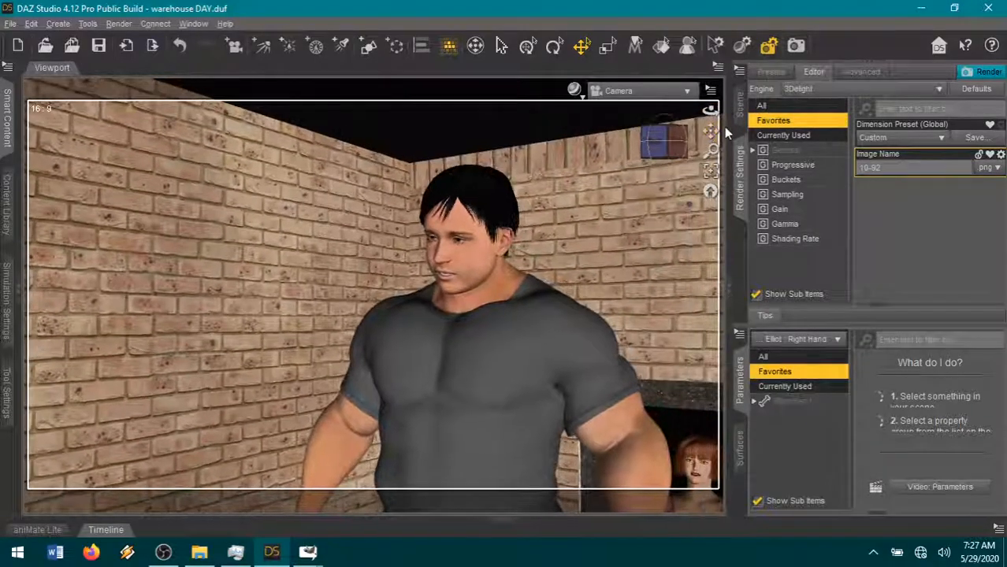
{"action": "left_click_drag", "start_coordinate": [667, 154], "coordinate": [666, 166]}
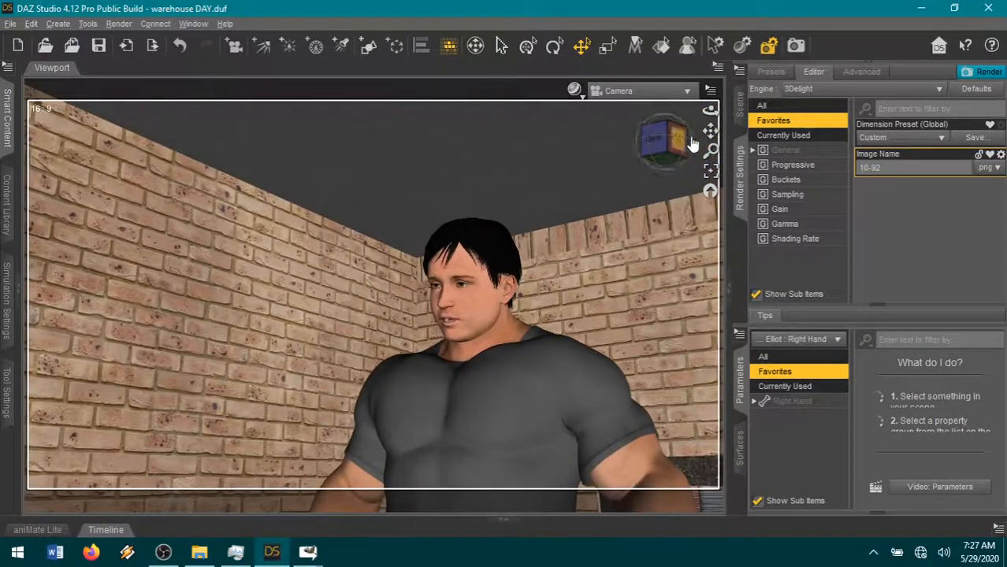
{"action": "left_click_drag", "start_coordinate": [711, 130], "coordinate": [718, 136]}
{"action": "scroll", "coordinate": [606, 291], "scroll_direction": "up", "scroll_amount": 2}
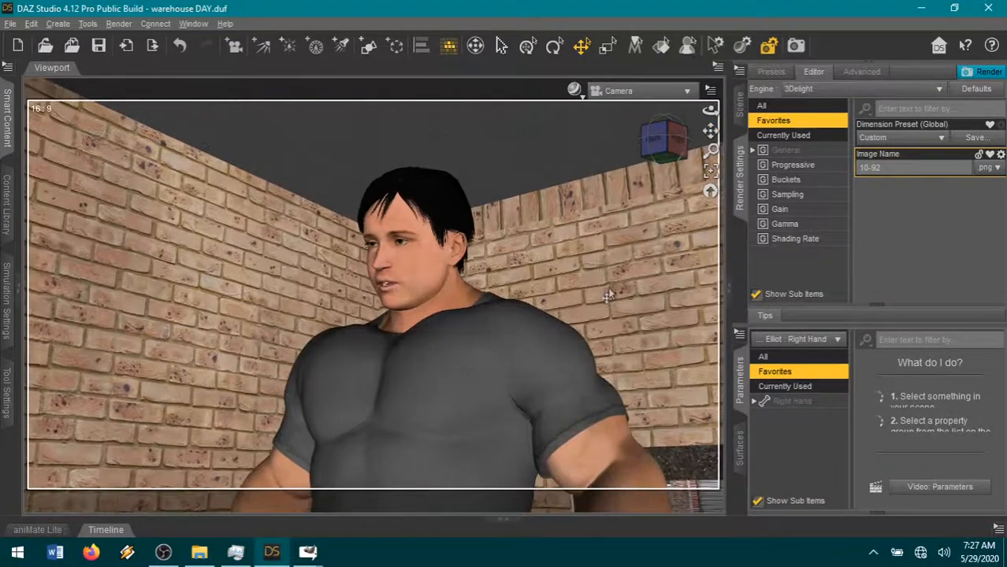
- Select the dark-shirted figure's head and make its expression angrier, setting Angry to 0.40
{"action": "left_click", "coordinate": [405, 285]}
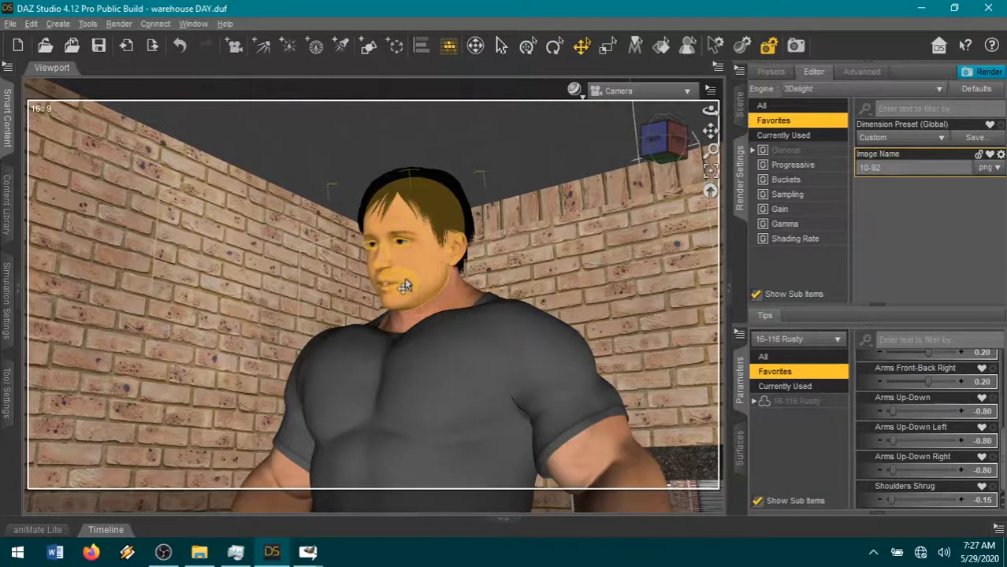
{"action": "left_click", "coordinate": [404, 286]}
{"action": "scroll", "coordinate": [876, 392], "scroll_direction": "up", "scroll_amount": 1}
{"action": "scroll", "coordinate": [943, 436], "scroll_direction": "up", "scroll_amount": 5}
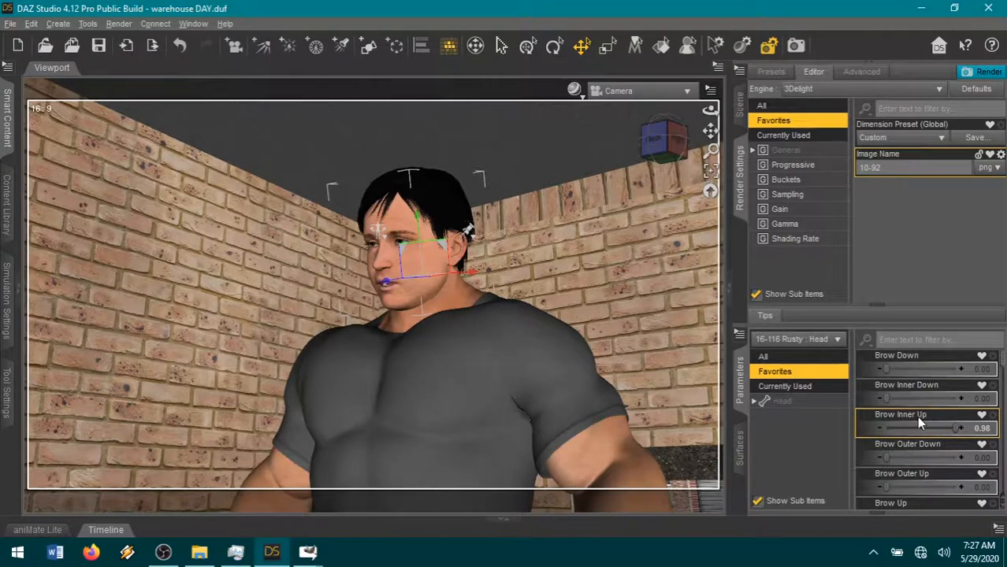
{"action": "left_click_drag", "start_coordinate": [916, 417], "coordinate": [854, 434]}
{"action": "scroll", "coordinate": [950, 446], "scroll_direction": "down", "scroll_amount": 5}
{"action": "left_click", "coordinate": [913, 399]}
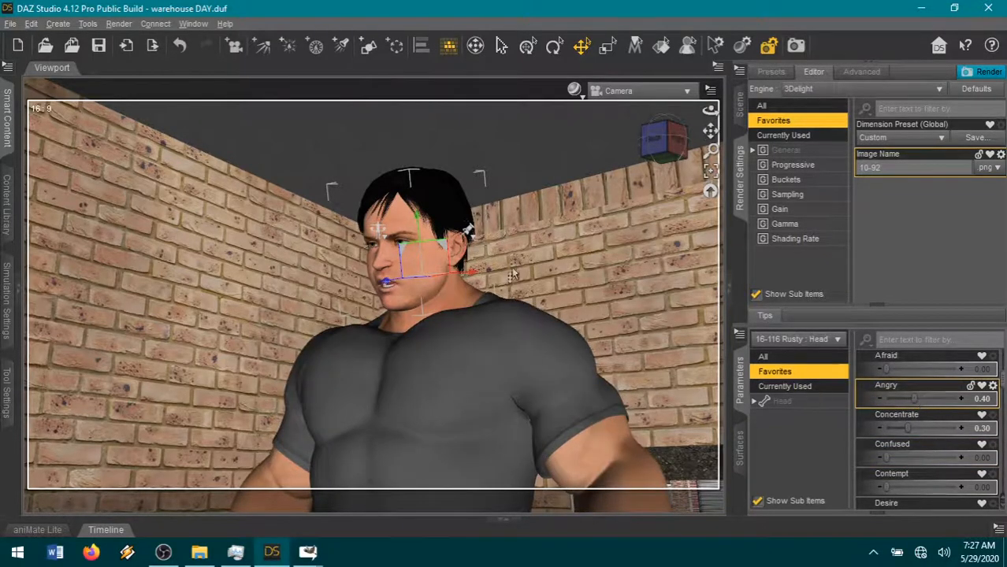
- Reframe the camera from a lower, more frontal angle so the figure's head and torso fill the frame
{"action": "left_click_drag", "start_coordinate": [669, 152], "coordinate": [670, 156]}
{"action": "left_click_drag", "start_coordinate": [711, 131], "coordinate": [697, 76]}
{"action": "scroll", "coordinate": [631, 207], "scroll_direction": "up", "scroll_amount": 2}
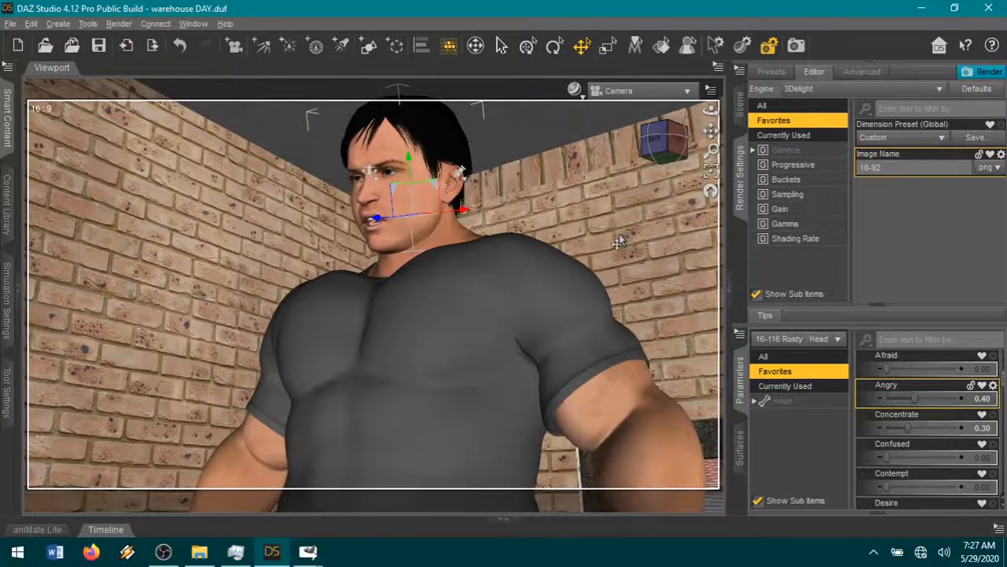
{"action": "left_click_drag", "start_coordinate": [665, 145], "coordinate": [734, 138]}
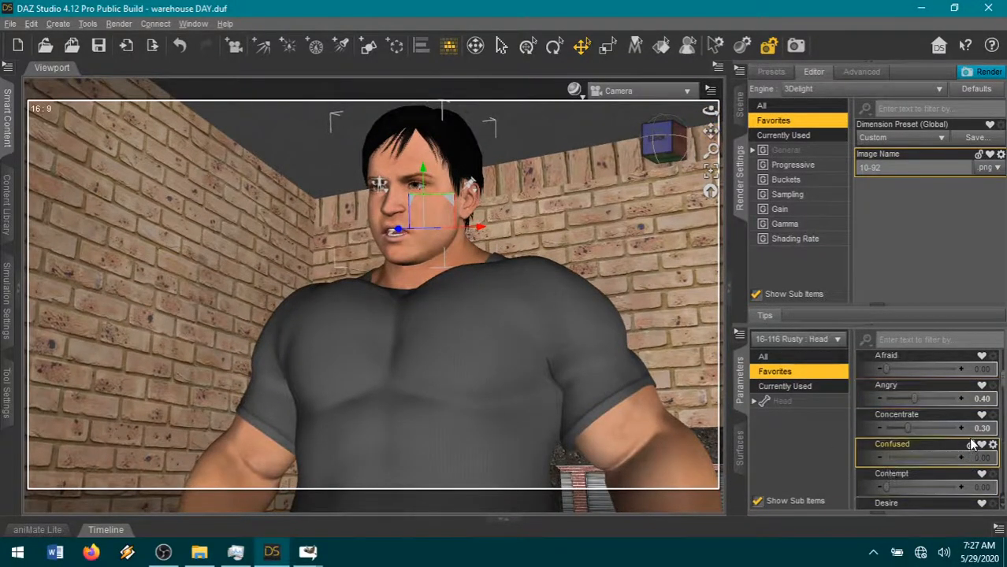
- Set the head's Neck-Head Bend to 0.38 so the figure looks further down
{"action": "scroll", "coordinate": [945, 465], "scroll_direction": "down", "scroll_amount": 10}
{"action": "scroll", "coordinate": [937, 484], "scroll_direction": "down", "scroll_amount": 3}
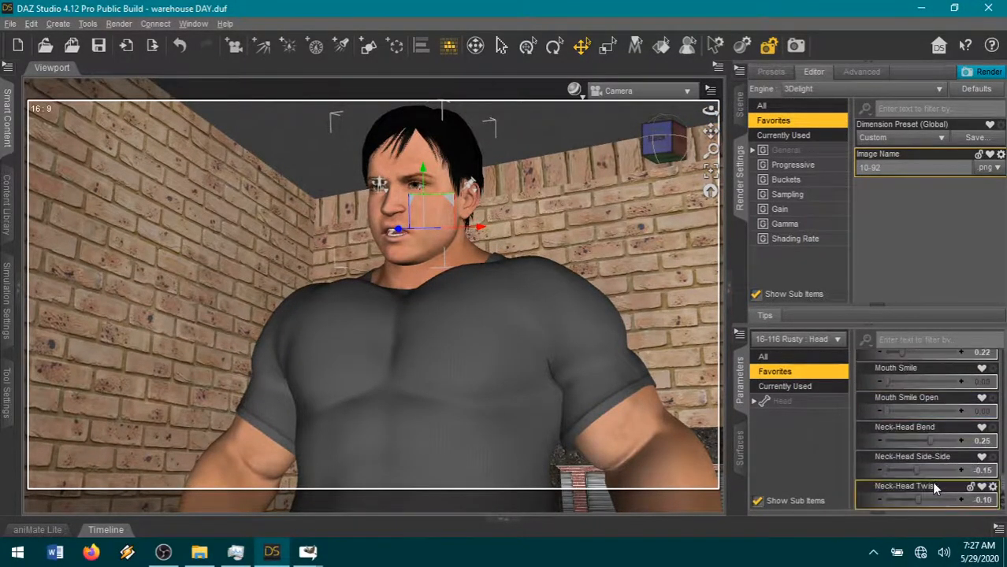
{"action": "left_click_drag", "start_coordinate": [920, 442], "coordinate": [935, 439]}
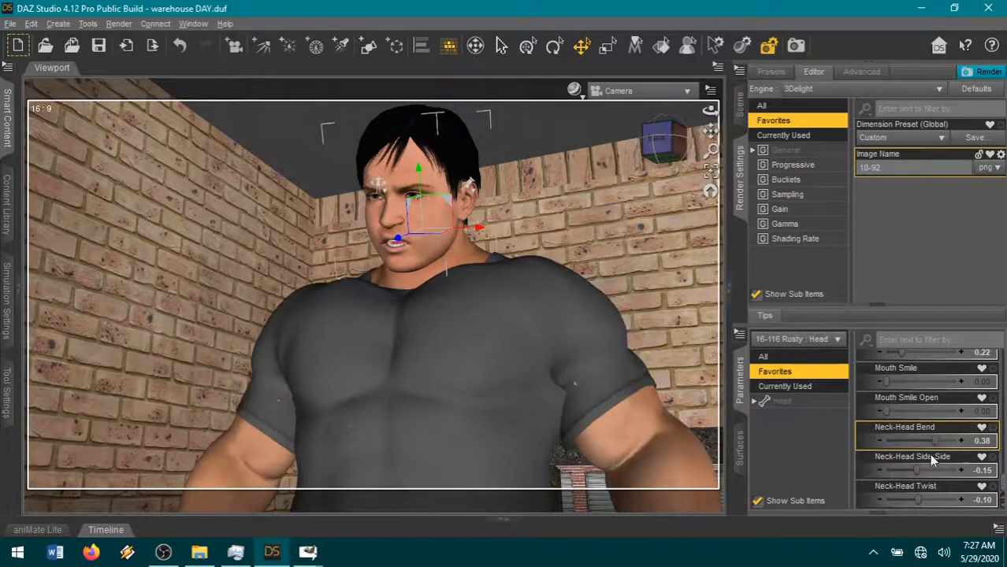
- Fine-tune the camera's pan and angle to shift the figure slightly left in the frame, and name the render image 10-93
{"action": "left_click_drag", "start_coordinate": [708, 134], "coordinate": [709, 130]}
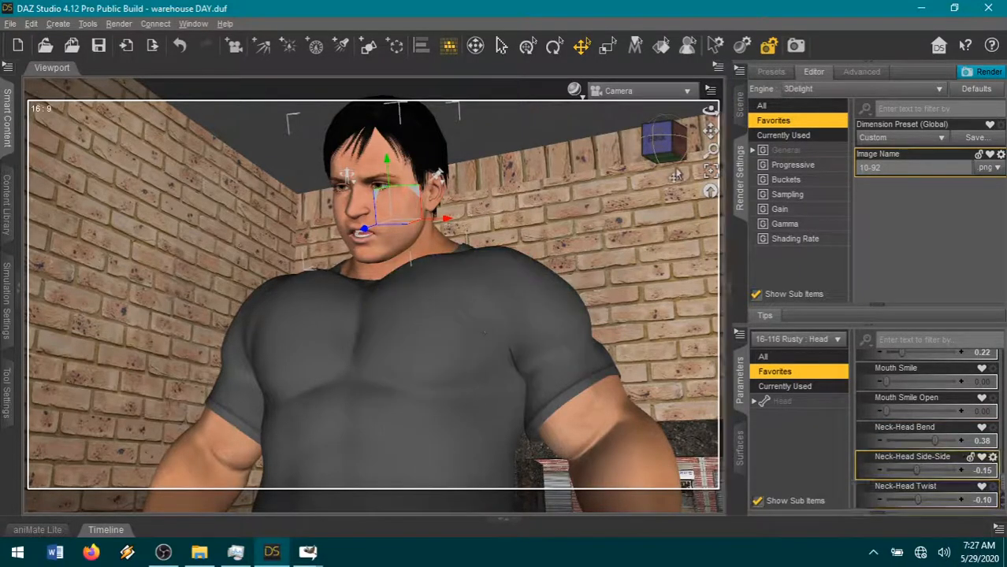
{"action": "left_click_drag", "start_coordinate": [710, 131], "coordinate": [713, 131]}
{"action": "left_click_drag", "start_coordinate": [660, 158], "coordinate": [650, 157]}
{"action": "left_click_drag", "start_coordinate": [708, 134], "coordinate": [705, 135]}
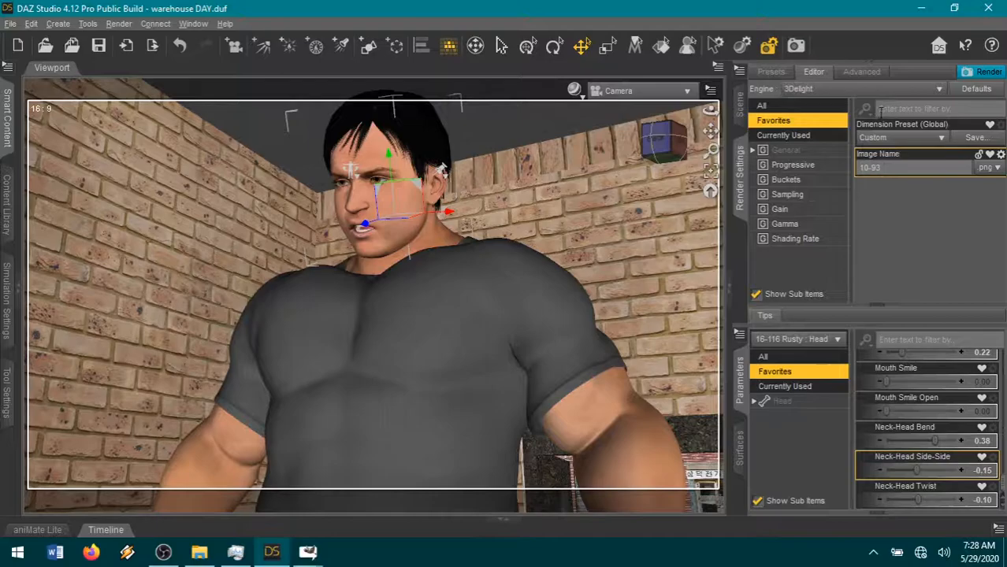
- Start rendering the current camera view, and switch to the speech bubble2 image in GIMP
{"action": "left_click", "coordinate": [985, 74]}
{"action": "mouse_move", "coordinate": [313, 555]}
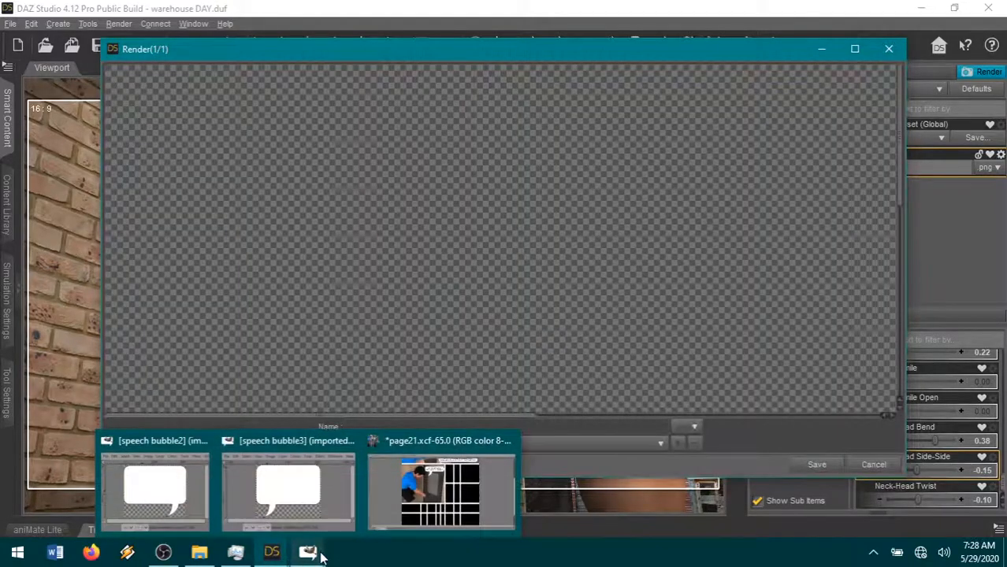
{"action": "mouse_move", "coordinate": [276, 555]}
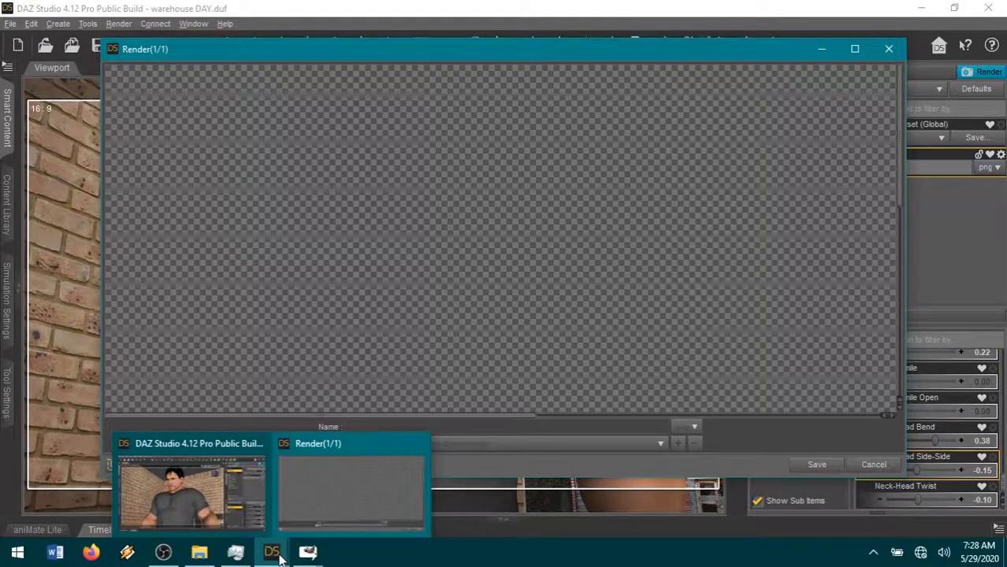
{"action": "left_click", "coordinate": [178, 490]}
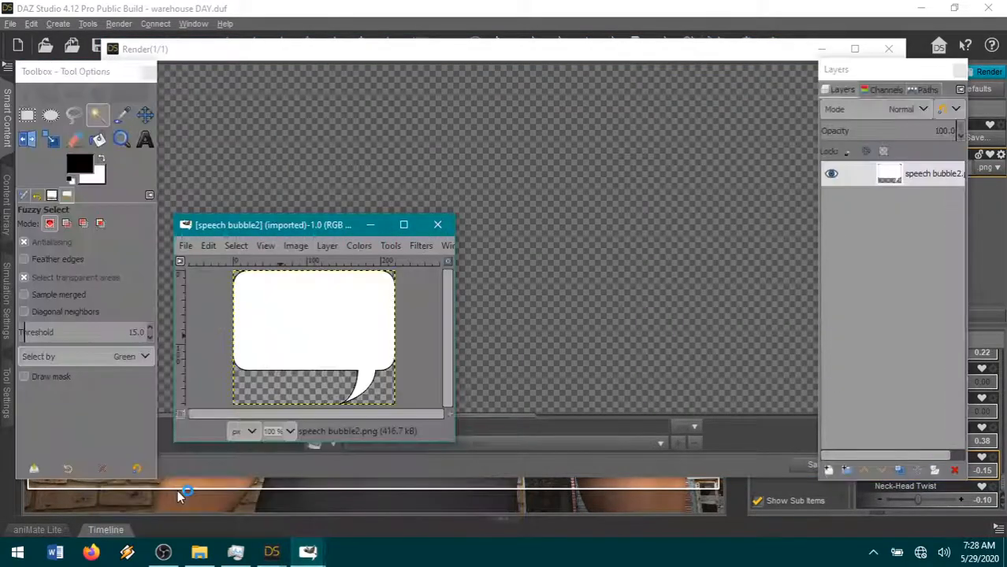
- Copy the speech bubble2 image into page21.xcf as a new layer
{"action": "mouse_move", "coordinate": [314, 554]}
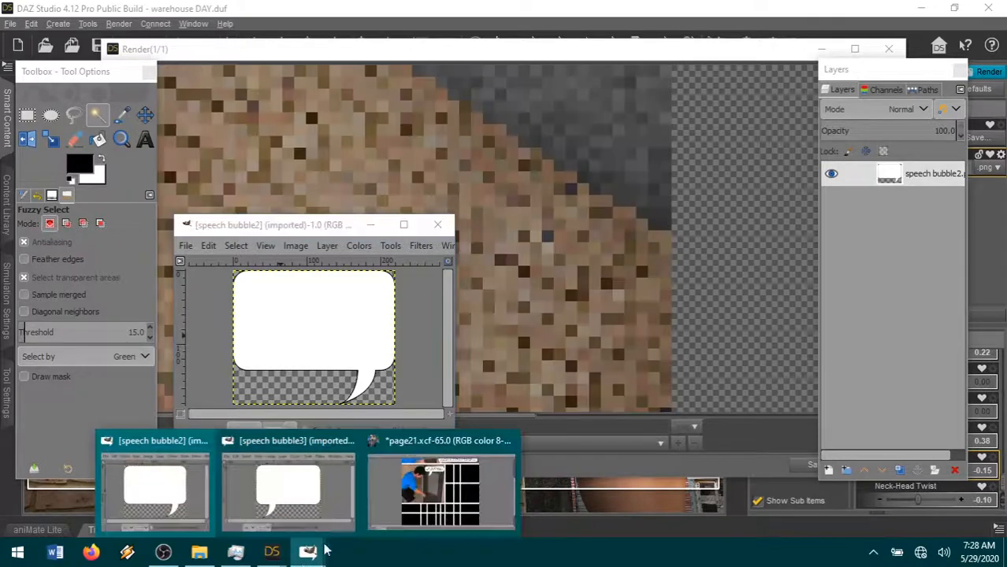
{"action": "left_click", "coordinate": [441, 490]}
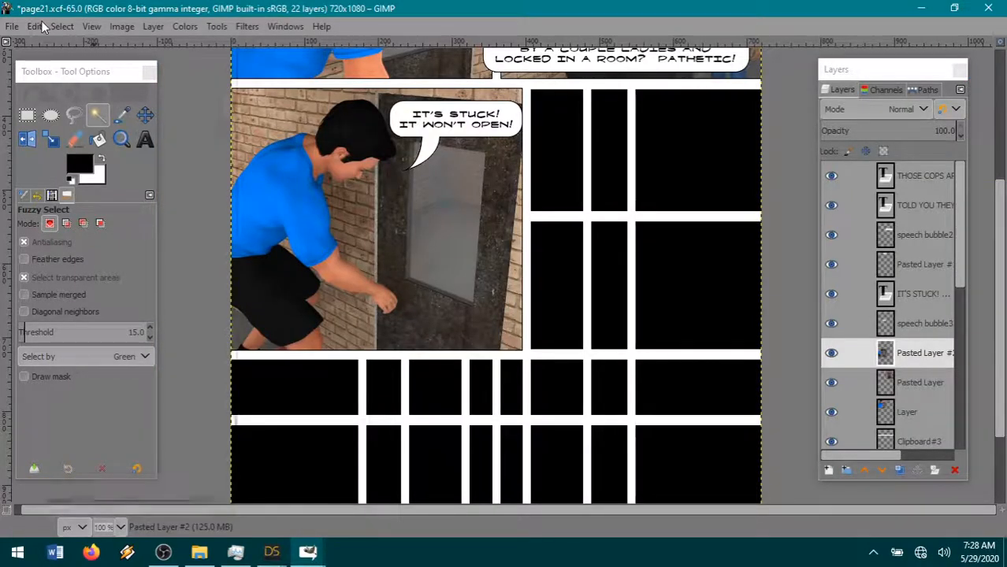
{"action": "left_click", "coordinate": [35, 26]}
{"action": "mouse_move", "coordinate": [74, 229]}
{"action": "left_click", "coordinate": [276, 228]}
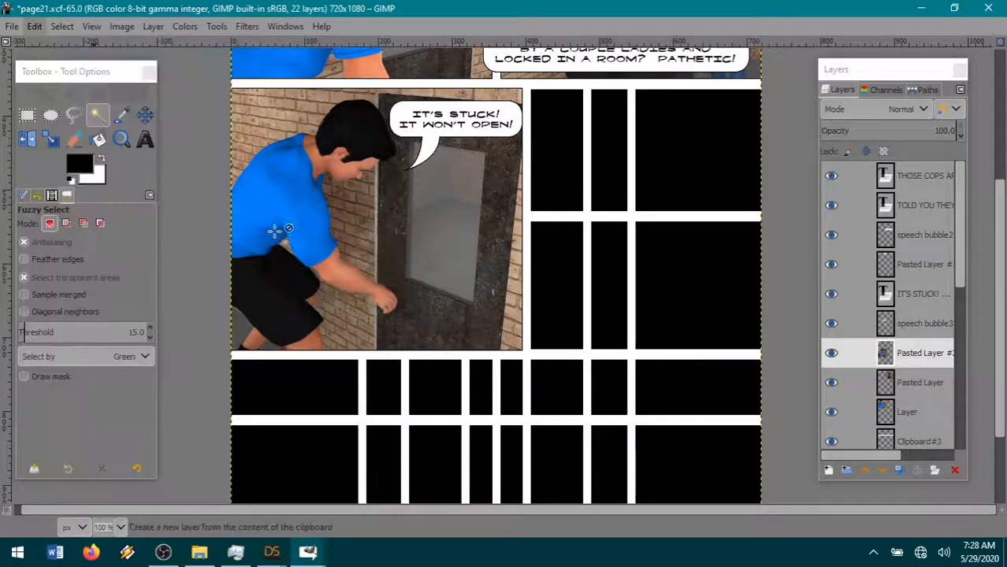
- Flip the pasted speech bubble vertically and move it to the lower part of the empty panel area beside the door panel
{"action": "left_click", "coordinate": [153, 27]}
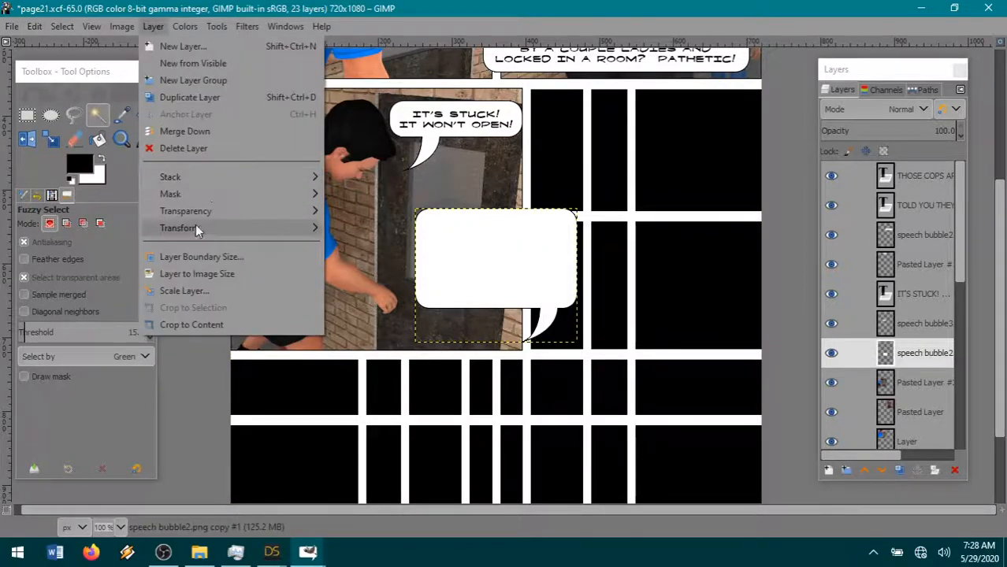
{"action": "mouse_move", "coordinate": [197, 228]}
{"action": "left_click", "coordinate": [412, 250]}
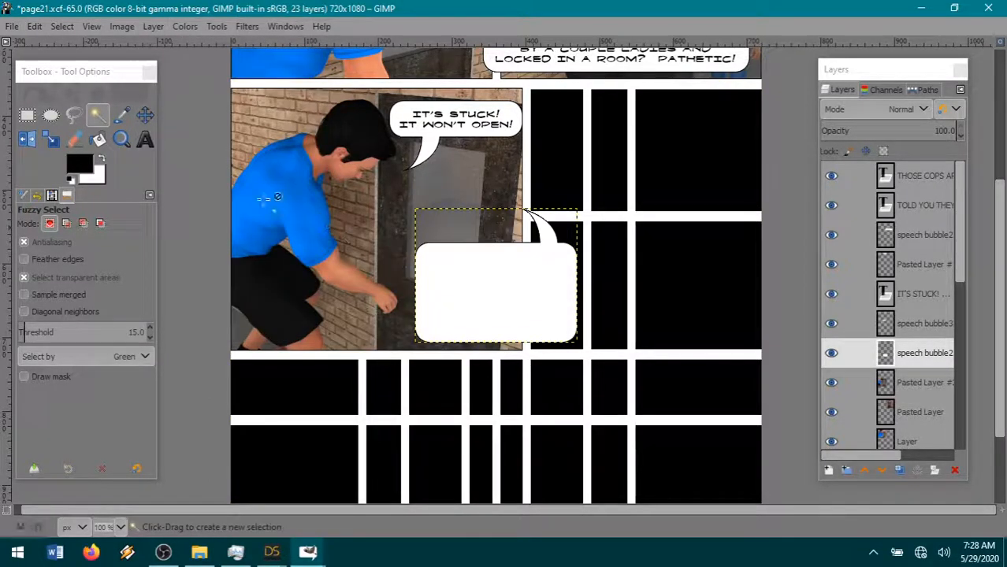
{"action": "left_click", "coordinate": [145, 115]}
{"action": "left_click_drag", "start_coordinate": [512, 292], "coordinate": [685, 331]}
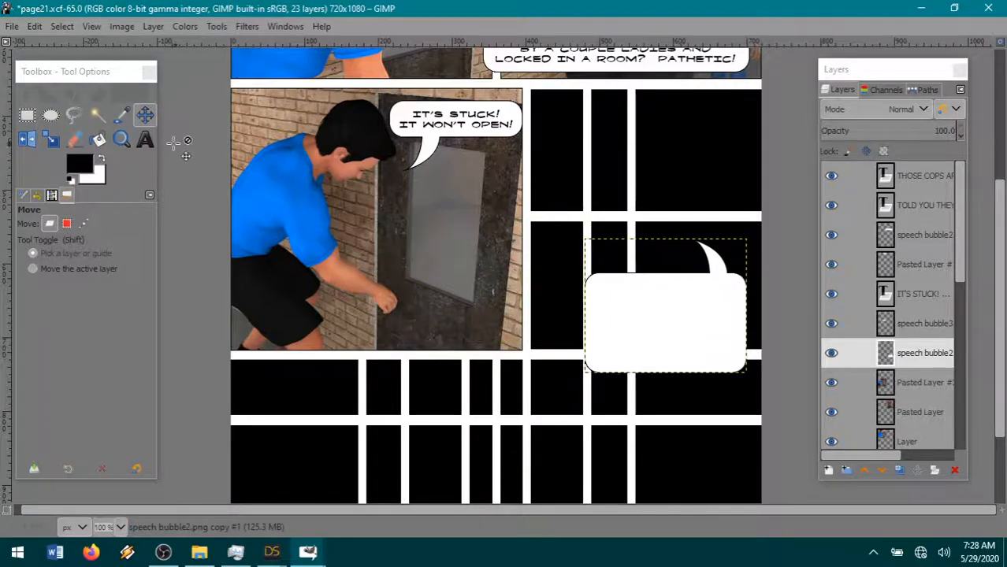
- Add a text box over the flipped speech bubble and enter "OH MY GOD!" in it
{"action": "left_click", "coordinate": [145, 139]}
{"action": "left_click", "coordinate": [731, 315]}
{"action": "left_click_drag", "start_coordinate": [732, 315], "coordinate": [524, 346]}
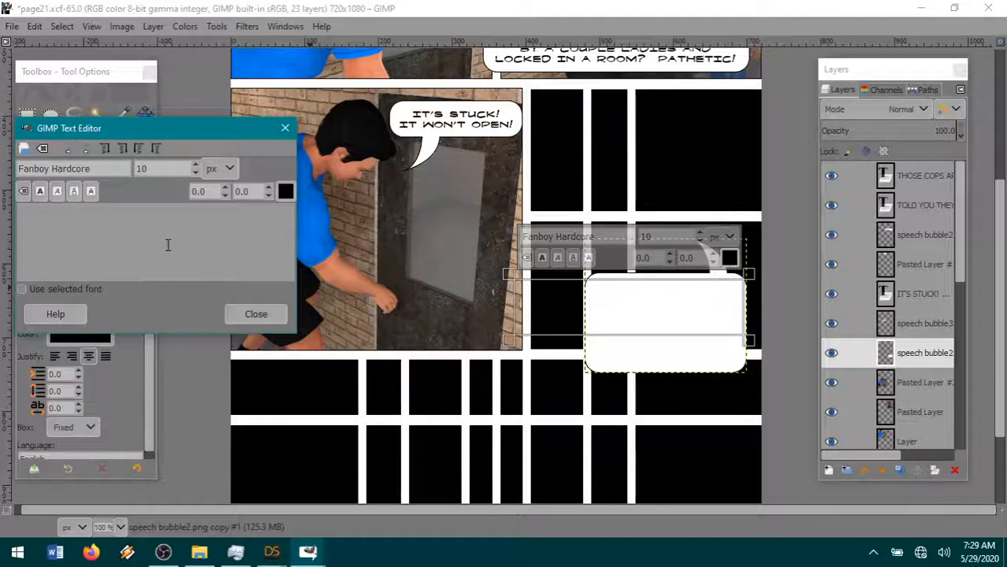
{"action": "type", "text": "OH MY GO"}
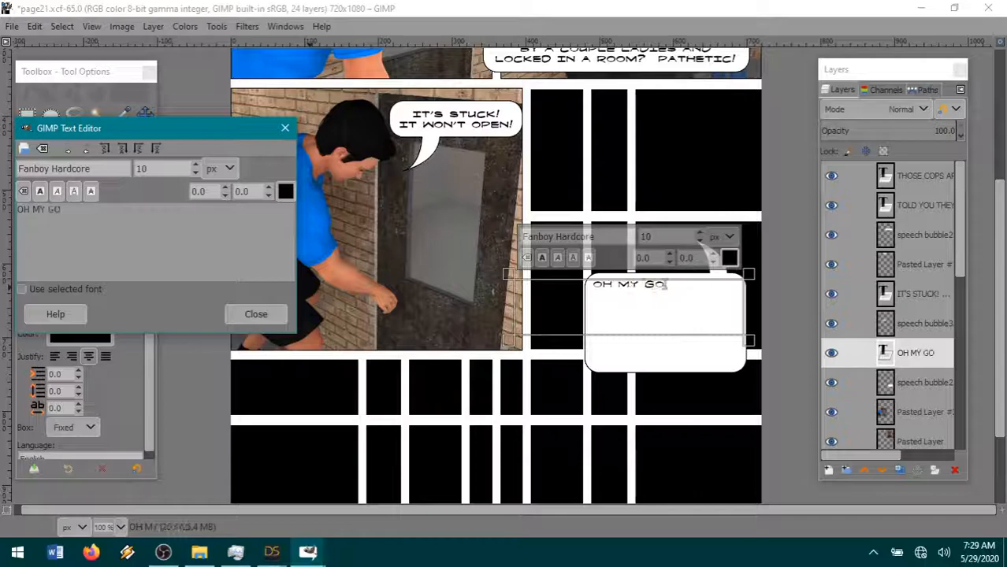
{"action": "type", "text": "D!"}
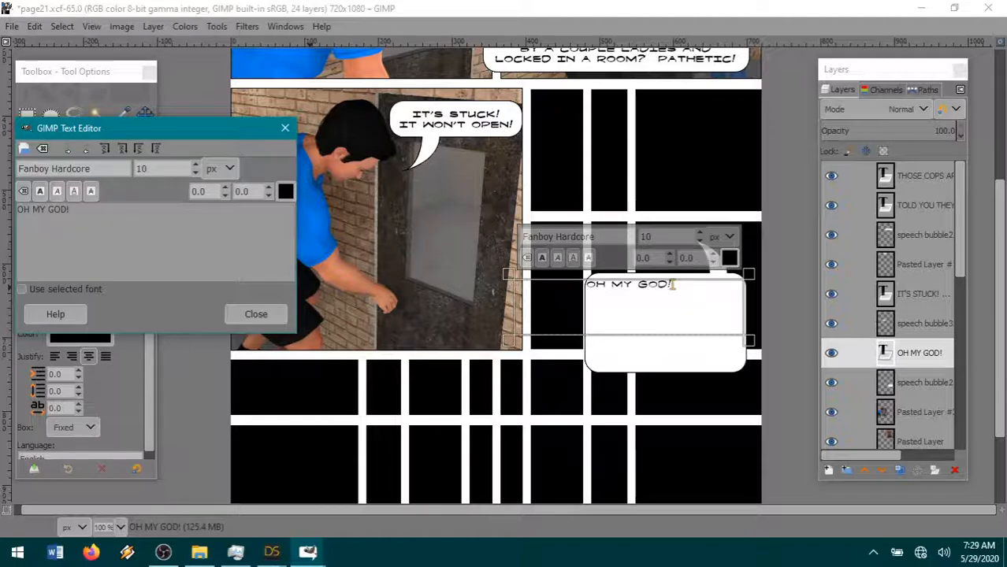
{"action": "type", "text": "MA"}
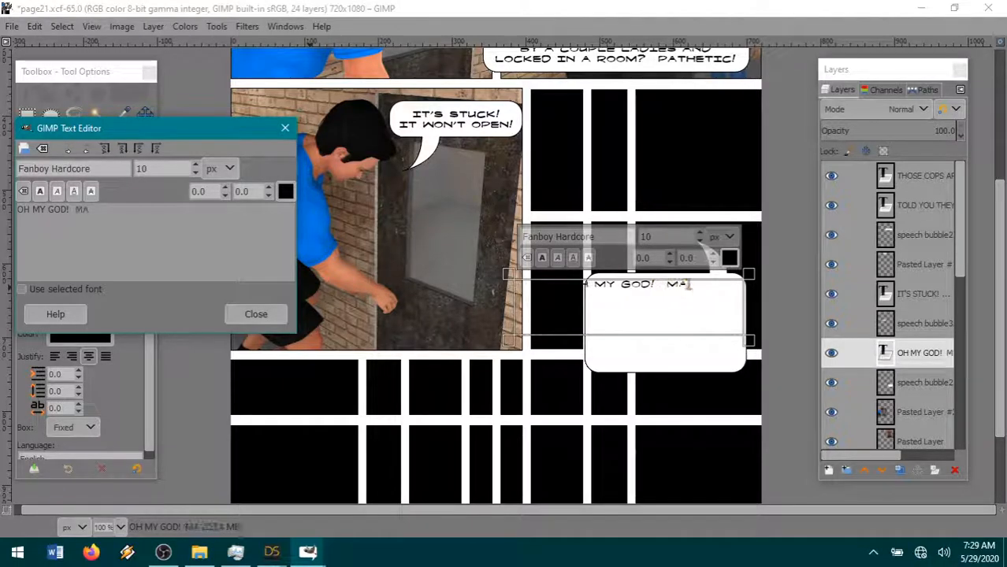
{"action": "type", "text": "YBE YOU"}
{"action": "key", "text": "BackSpace"}
{"action": "key", "text": "BackSpace"}
{"action": "key", "text": "BackSpace"}
{"action": "key", "text": "BackSpace"}
{"action": "key", "text": "BackSpace"}
{"action": "key", "text": "BackSpace"}
{"action": "key", "text": "BackSpace"}
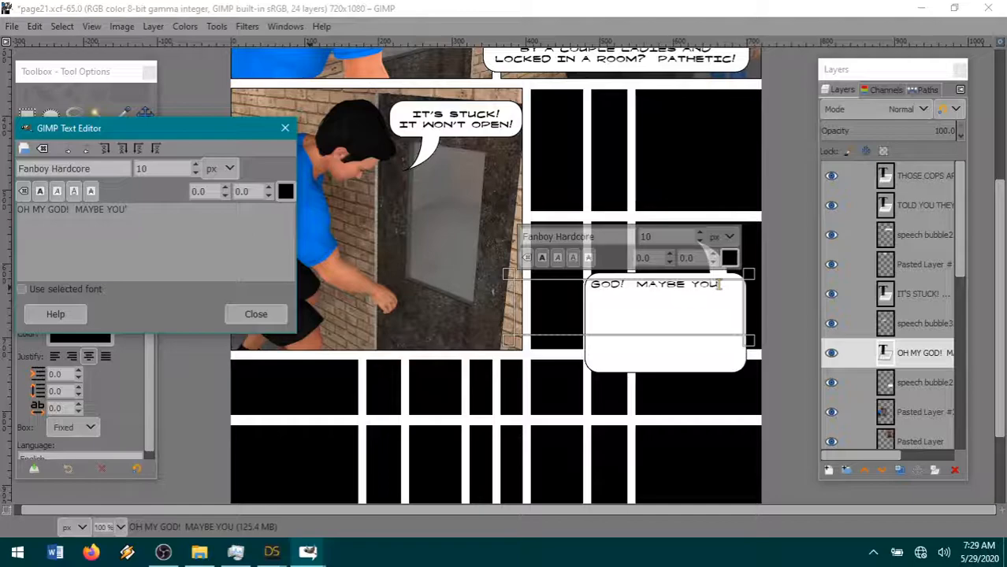
{"action": "key", "text": "BackSpace"}
{"action": "key", "text": "BackSpace"}
{"action": "key", "text": "BackSpace"}
{"action": "key", "text": "BackSpace"}
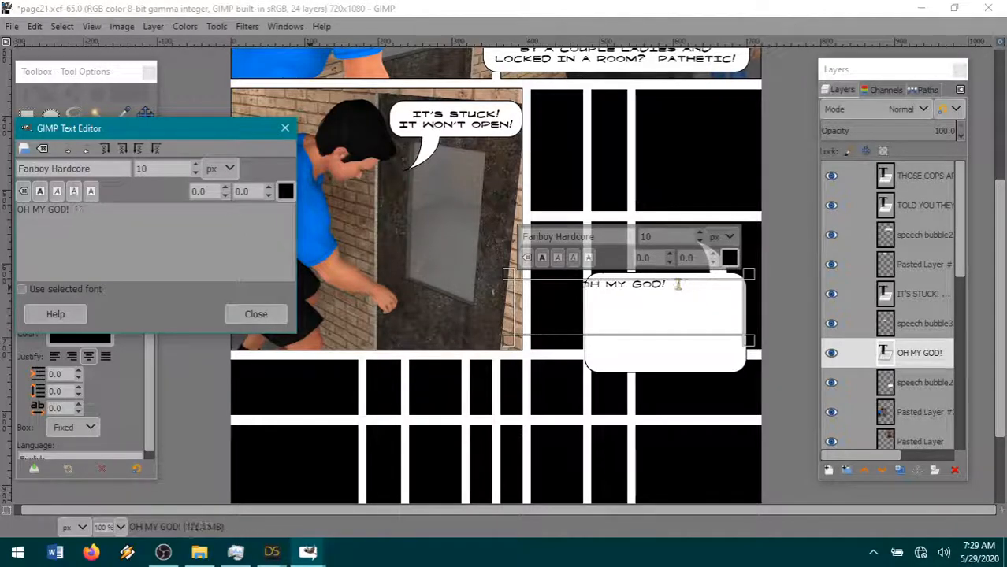
- Continue the dialogue after "OH MY GOD!" with "ARE YOU PULLING IT INSTEAD OF PUSHING?"
{"action": "type", "text": "ARE YOU P"}
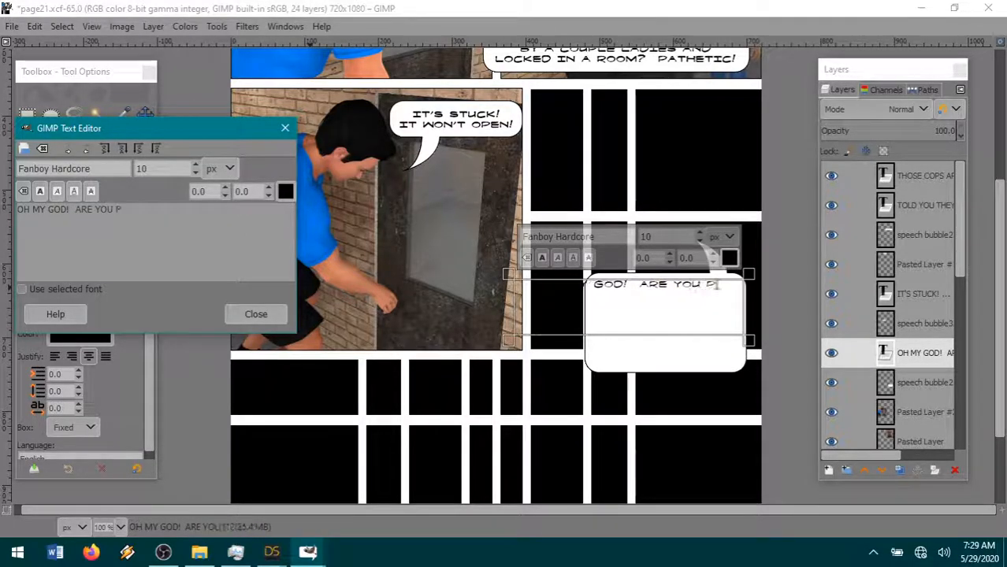
{"action": "type", "text": "ULLING IT INSTE"}
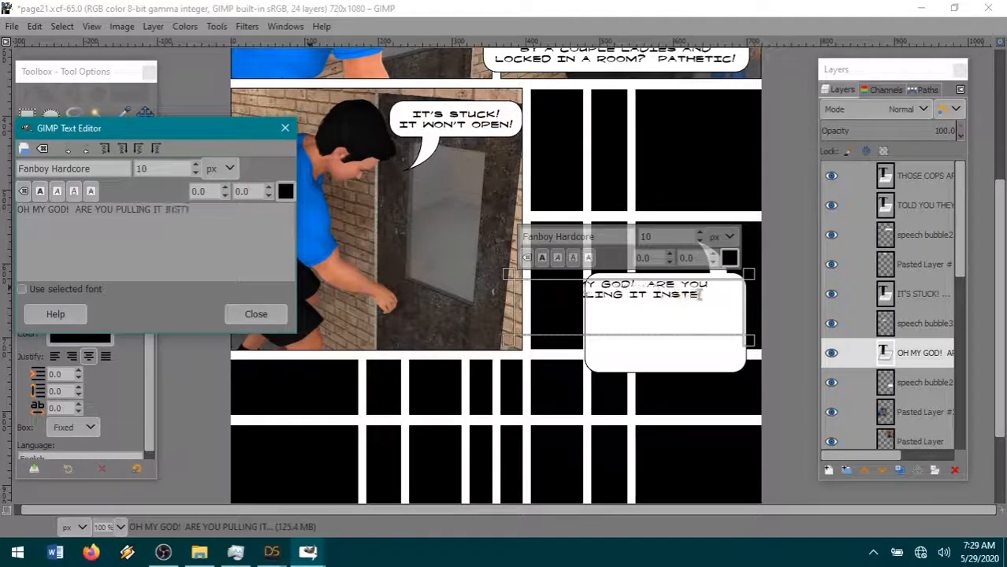
{"action": "type", "text": "AD OF PUSHING?"}
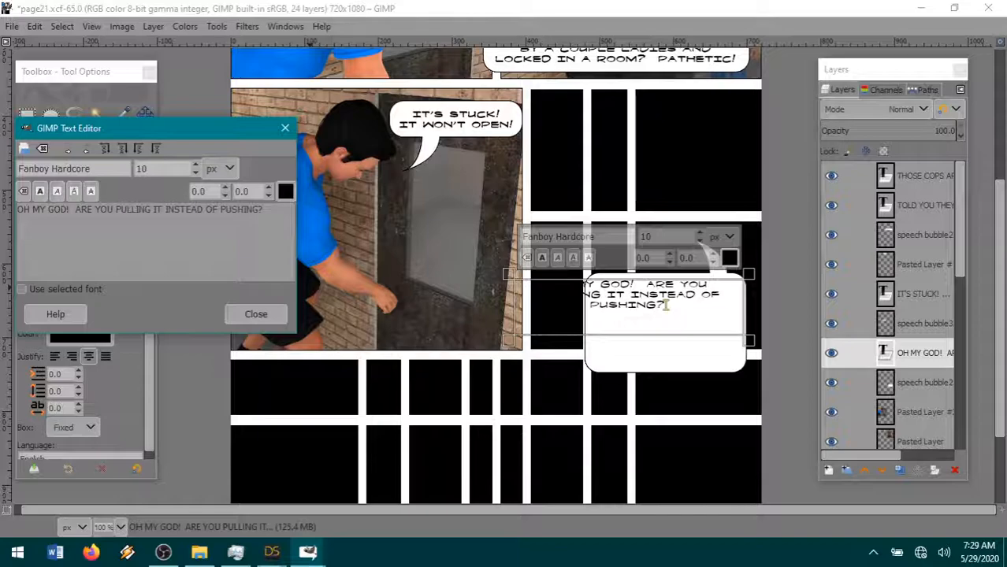
{"action": "type", "text": "..."}
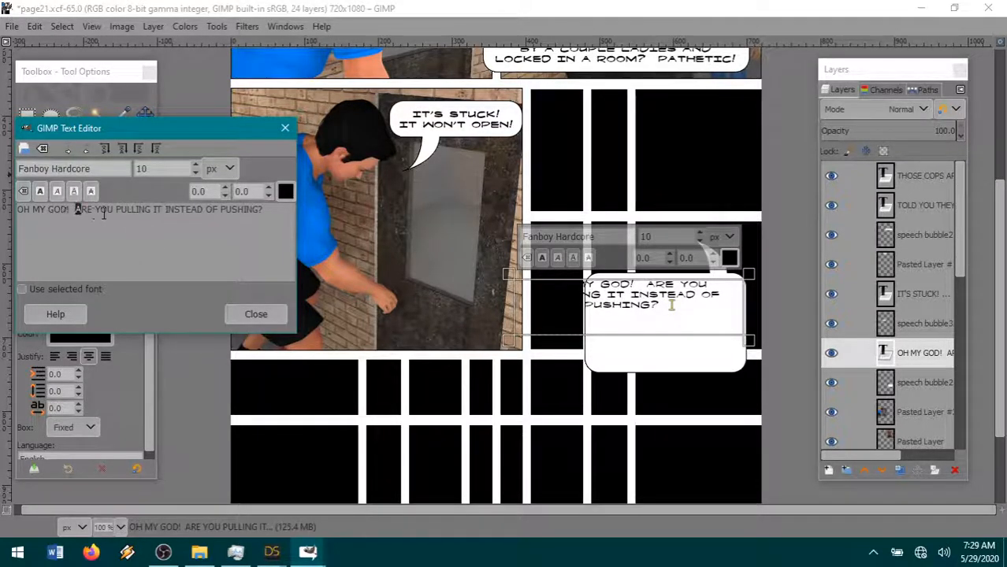
- Replace the question after "OH MY GOD!" with "IT'S JUST A DOOR! I KNOW YOU'RE NOT THAT WEAK, NEW KID."
{"action": "left_click_drag", "start_coordinate": [103, 214], "coordinate": [260, 233]}
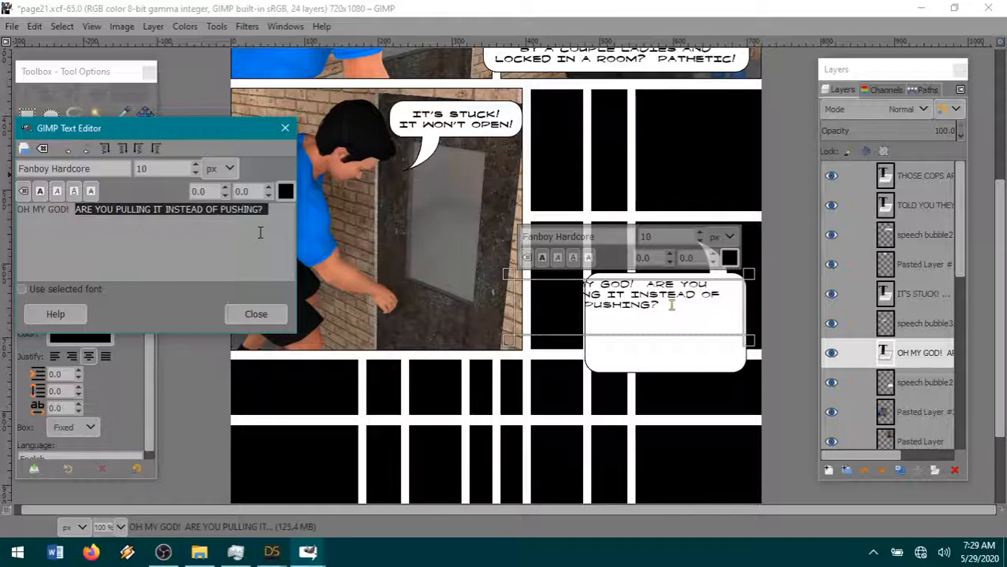
{"action": "type", "text": "IT'S J"}
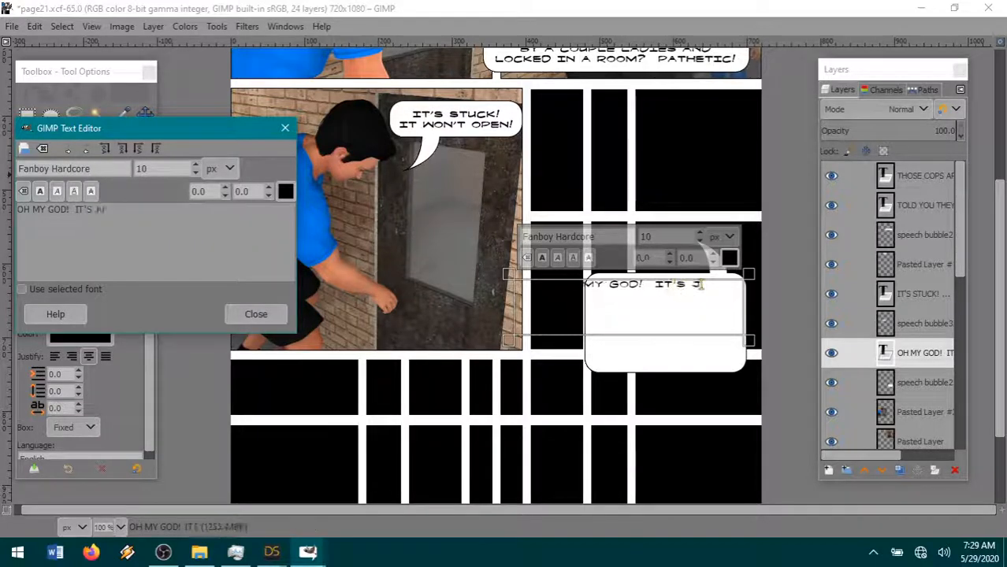
{"action": "type", "text": "UST A DOOR!"}
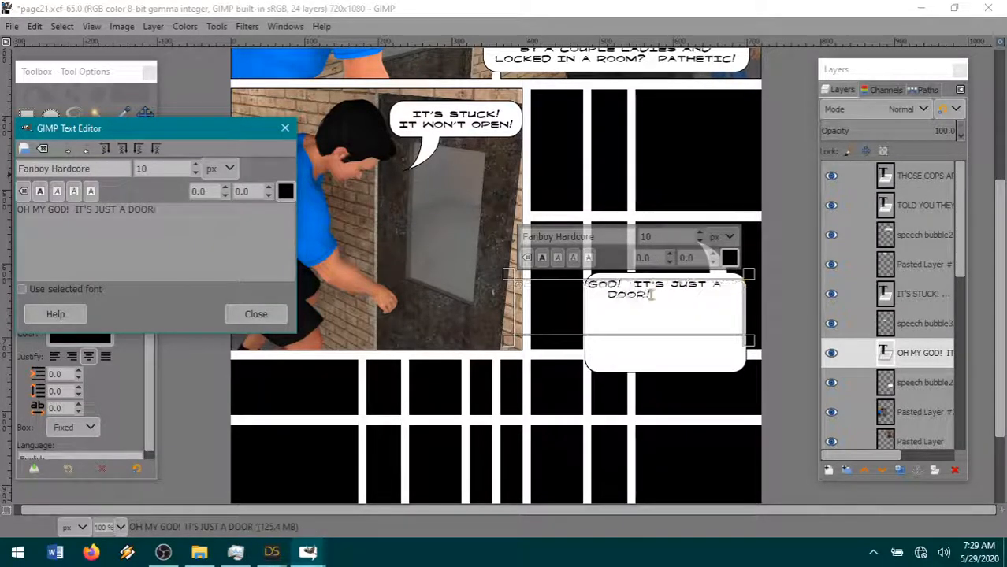
{"action": "type", "text": "  I KN"}
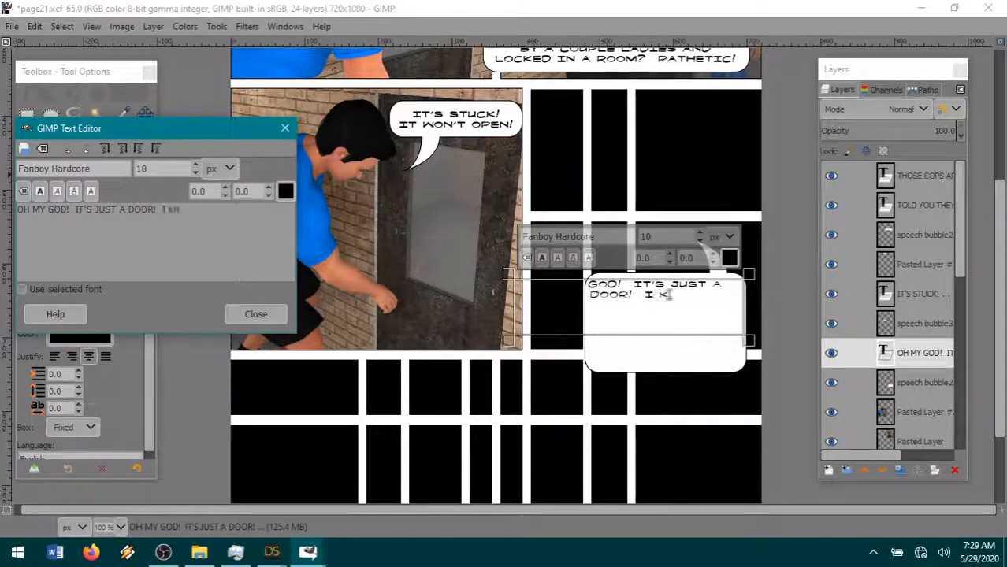
{"action": "type", "text": "OW YOU'RE"}
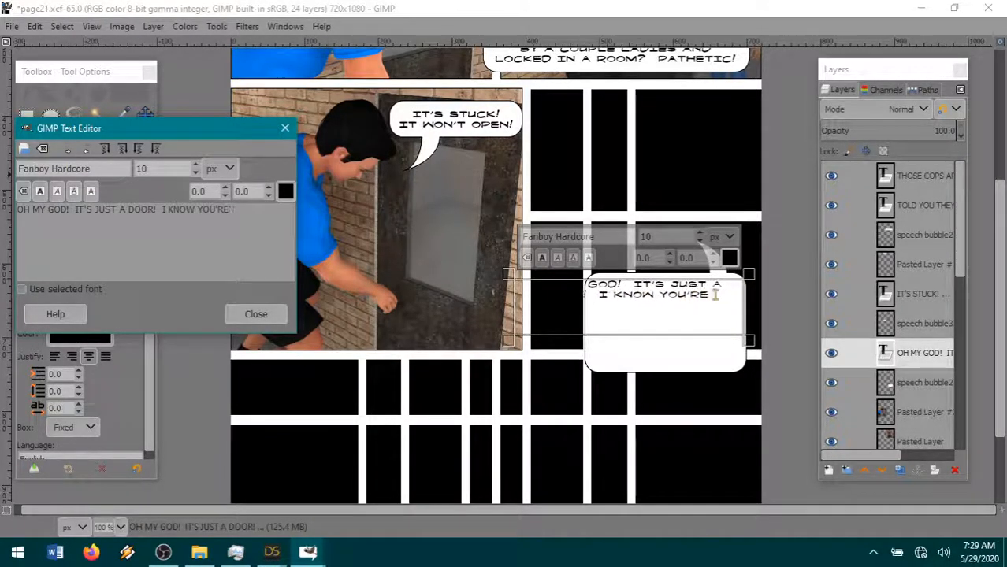
{"action": "type", "text": " NOT THAT WEAK"}
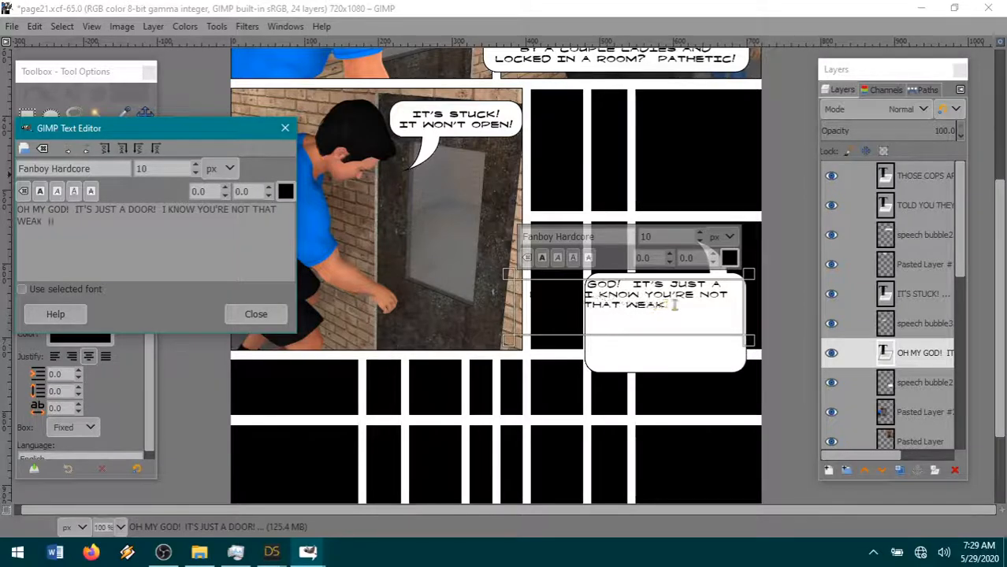
{"action": "type", "text": ", NEW KID."}
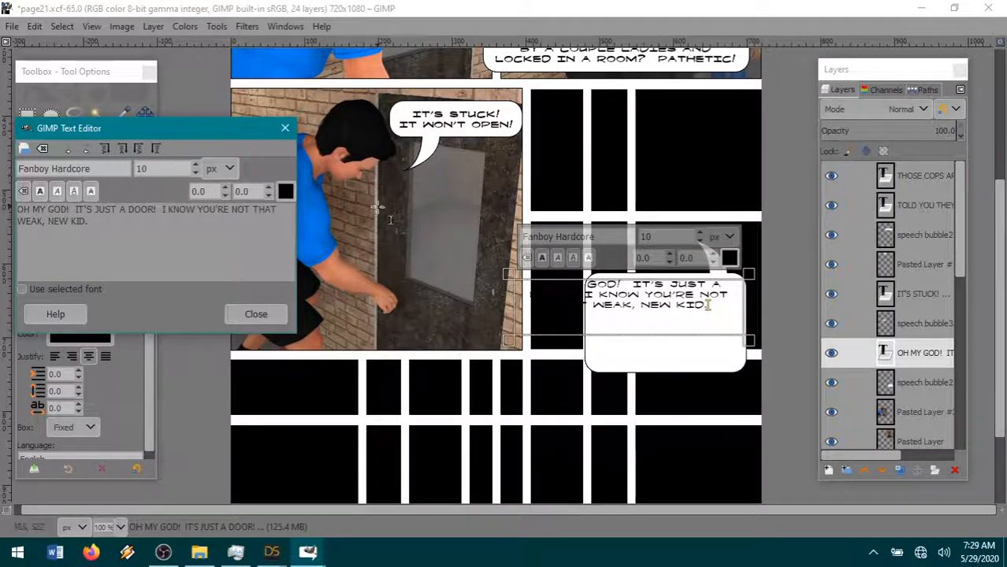
- Split the dialogue into three lines, breaking before "A DOOR!" and before "NOT THAT WEAK"
{"action": "left_click", "coordinate": [118, 212]}
{"action": "key", "text": "BackSpace"}
{"action": "key", "text": "Return"}
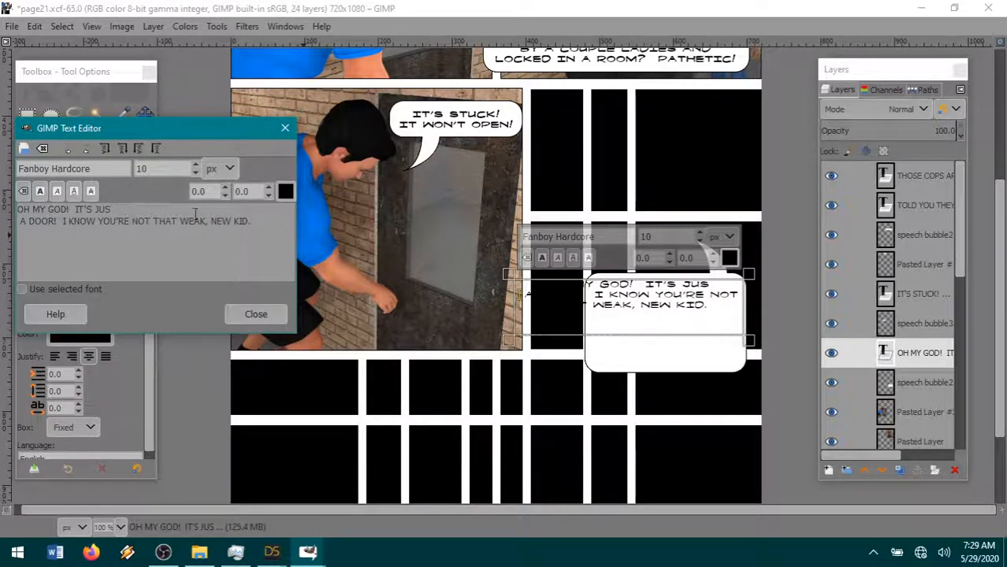
{"action": "left_click", "coordinate": [131, 221]}
{"action": "key", "text": "Return"}
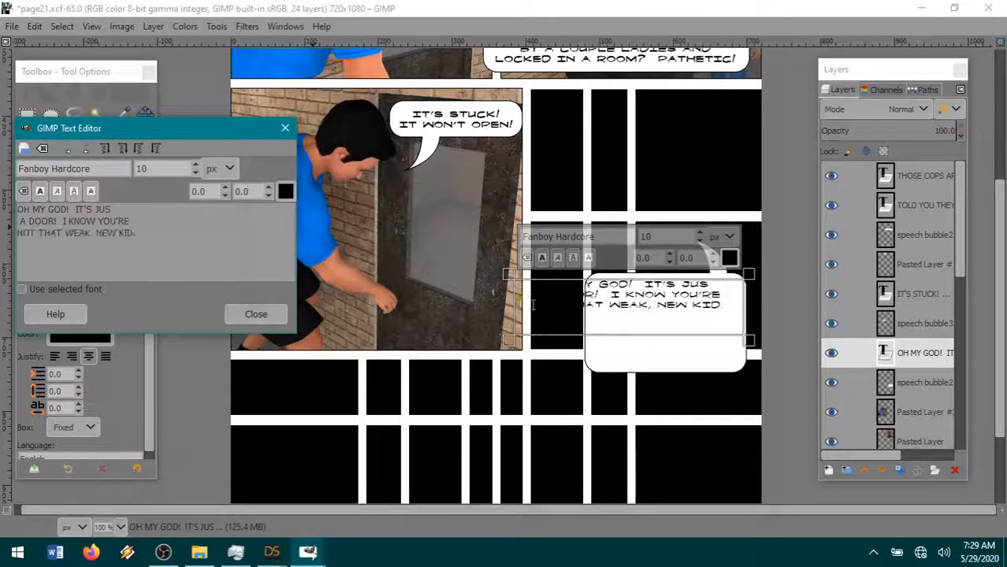
- Make all of the dialogue bold and narrow its text box slightly from the left edge
{"action": "left_click_drag", "start_coordinate": [137, 233], "coordinate": [16, 208]}
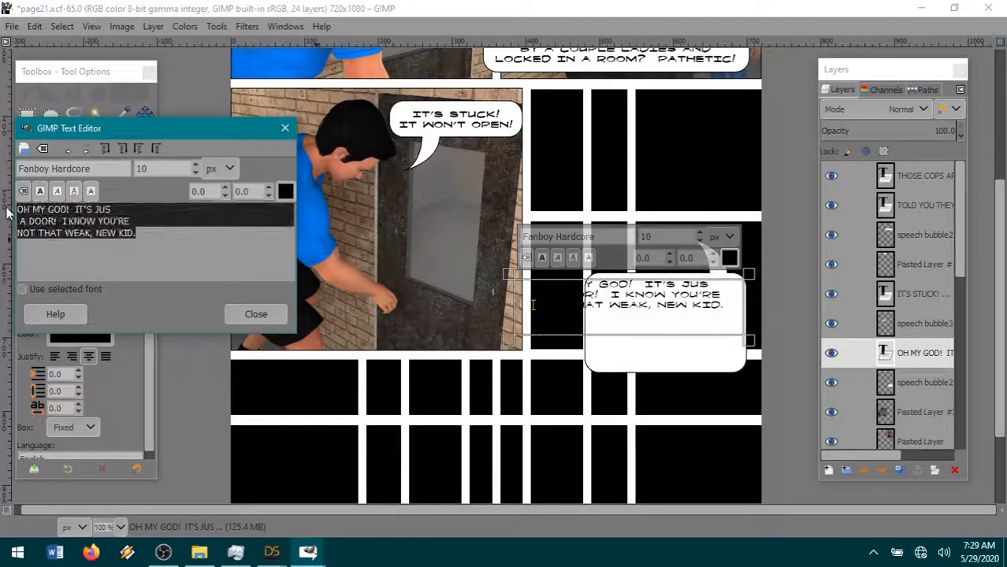
{"action": "left_click", "coordinate": [39, 192]}
{"action": "left_click_drag", "start_coordinate": [511, 303], "coordinate": [526, 302]}
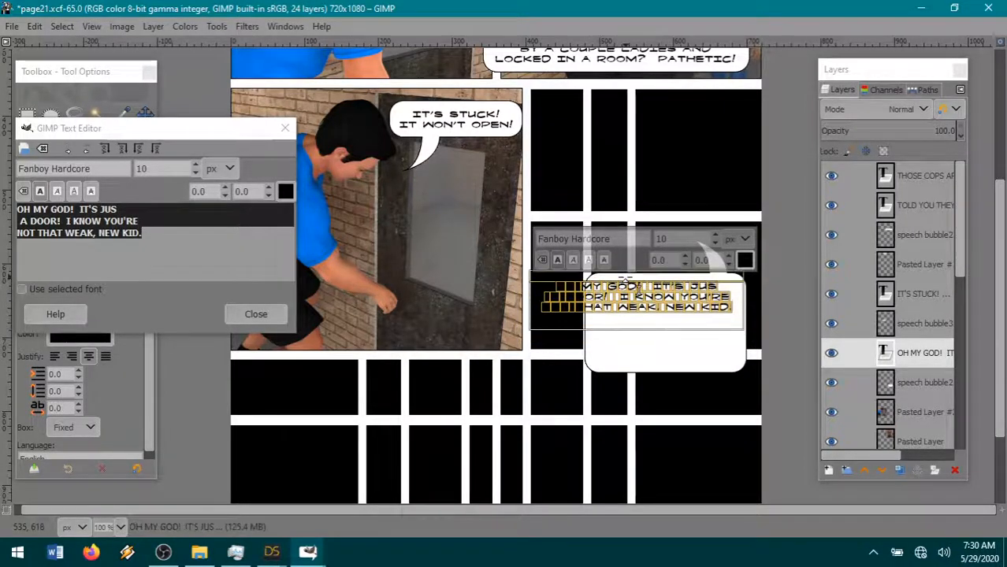
- Reopen the dialogue text, correct "JUS" to "JUST", and remove the leading space before "A DOOR!"
{"action": "left_click", "coordinate": [926, 383]}
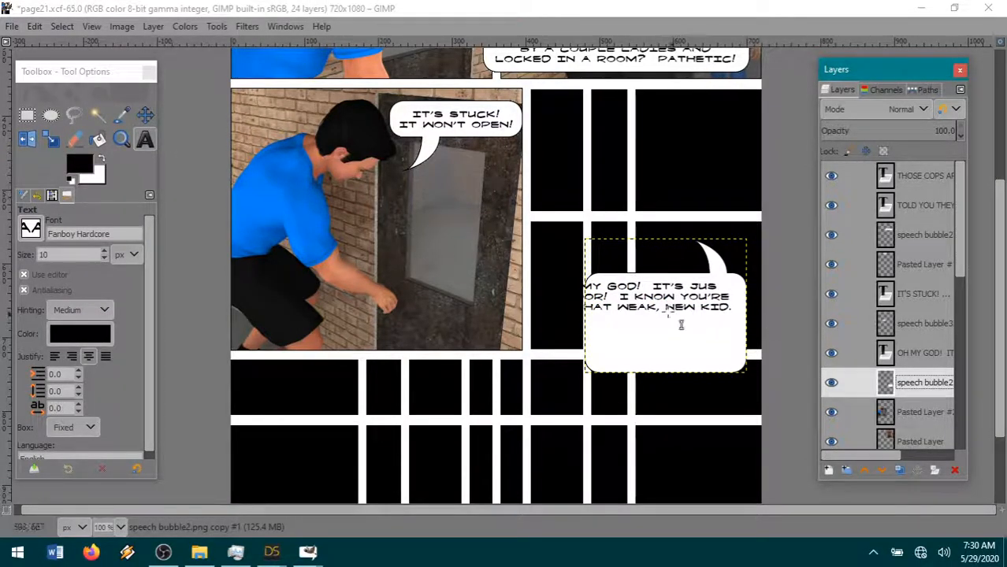
{"action": "left_click", "coordinate": [658, 307]}
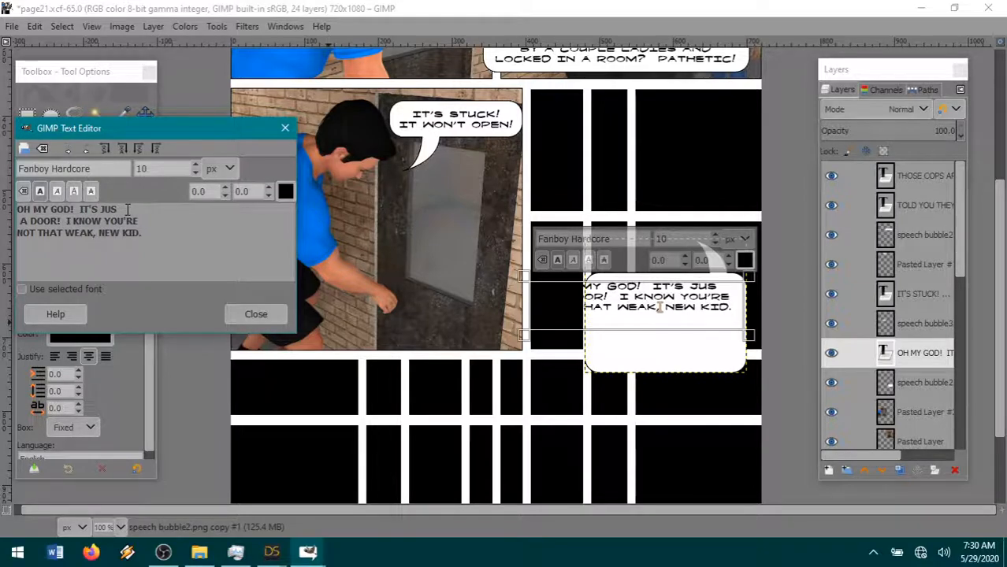
{"action": "type", "text": "T"}
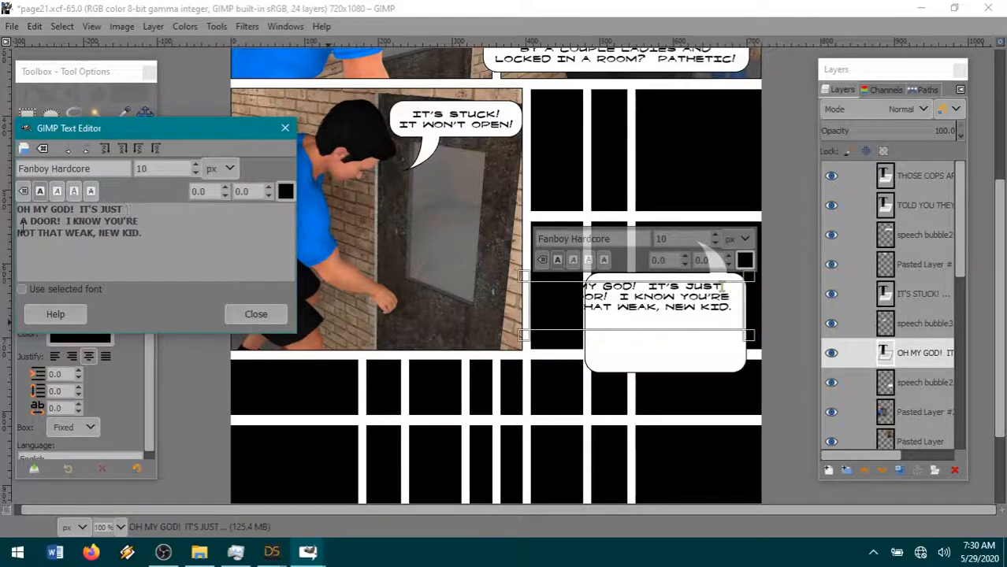
{"action": "left_click", "coordinate": [22, 221]}
{"action": "key", "text": "Return"}
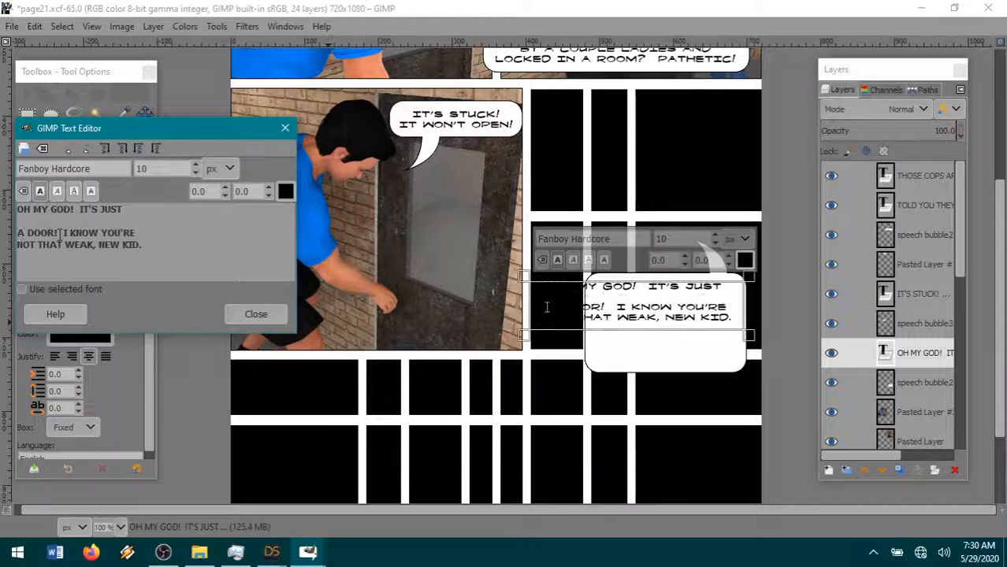
{"action": "key", "text": "BackSpace"}
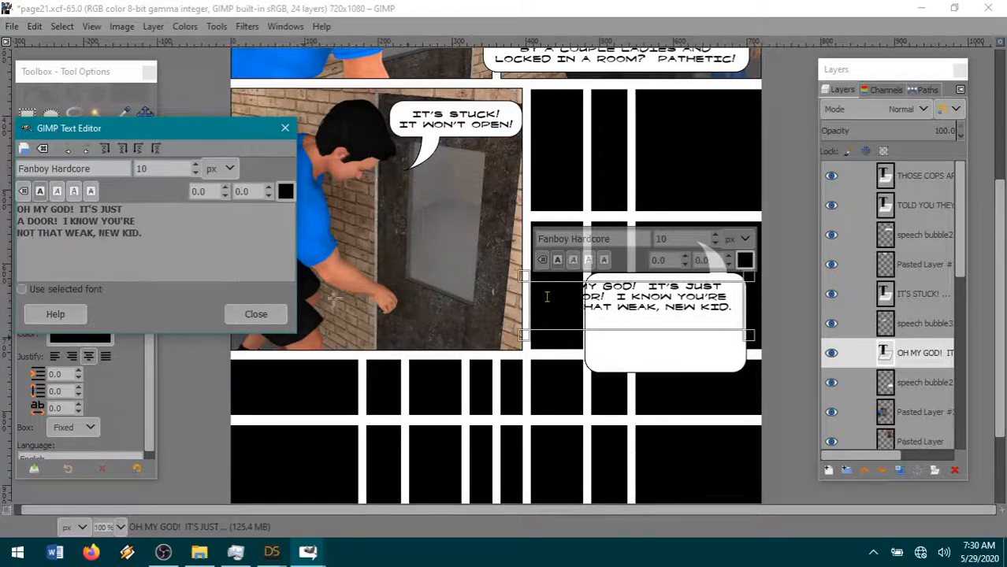
- Move the "OH MY GOD!" speech bubble layer about 10 px left and 2 px down
{"action": "left_click", "coordinate": [914, 385]}
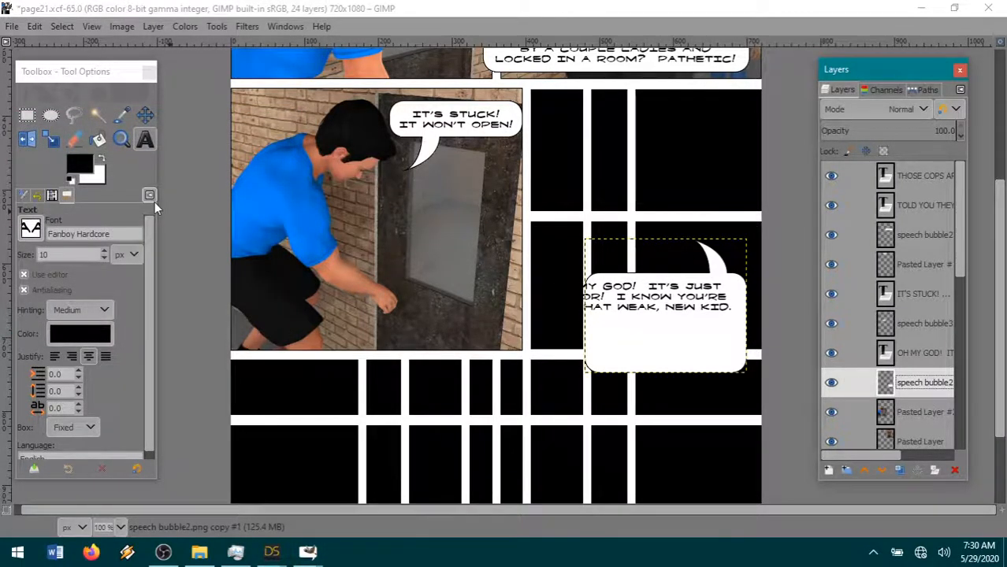
{"action": "left_click", "coordinate": [146, 115]}
{"action": "left_click_drag", "start_coordinate": [719, 349], "coordinate": [710, 349]}
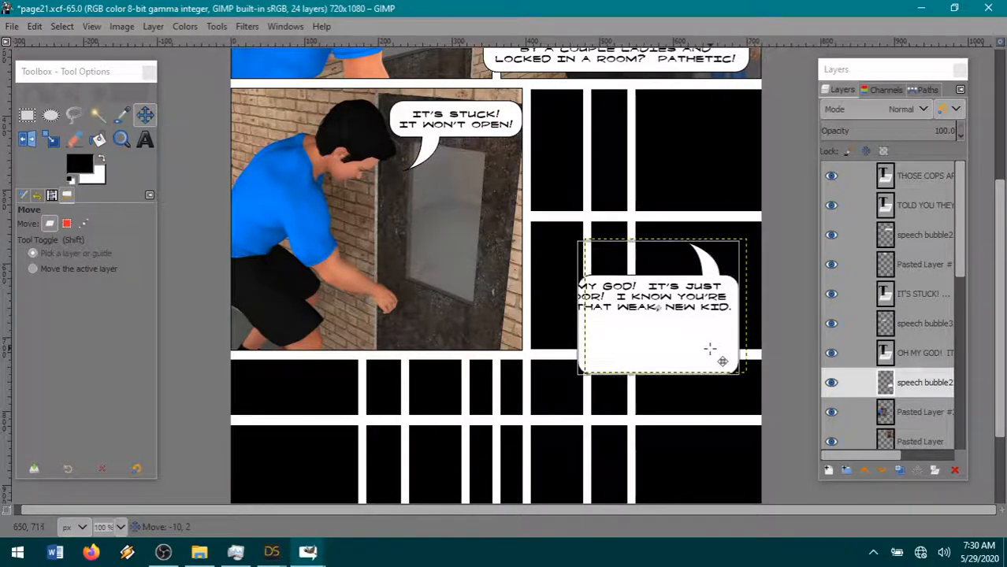
{"action": "left_click", "coordinate": [710, 349]}
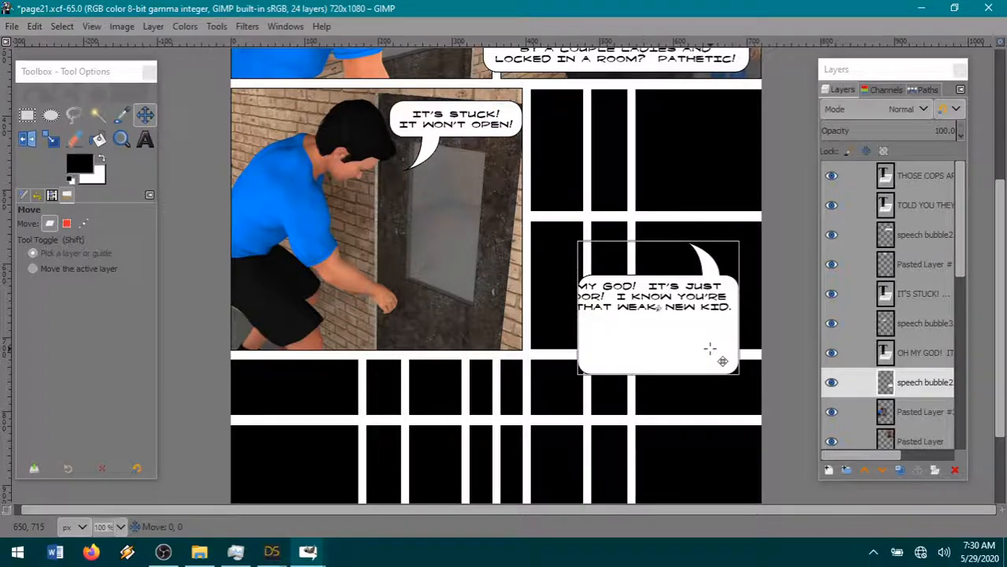
- Copy a rectangular selection of the bubble's left part, about 214 × 200 px, and paste it as a new layer
{"action": "key", "text": "r"}
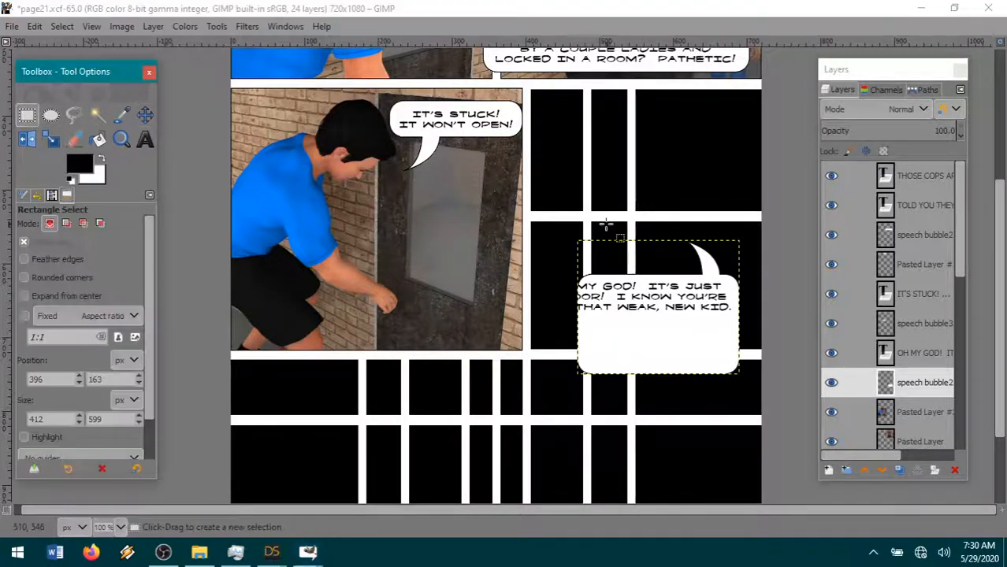
{"action": "left_click_drag", "start_coordinate": [685, 264], "coordinate": [527, 410]}
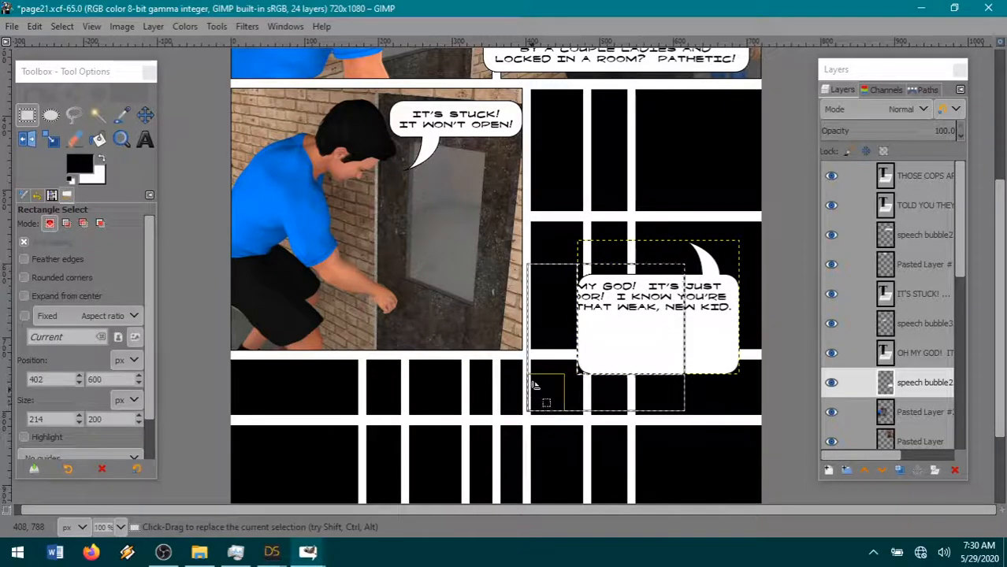
{"action": "key", "text": "ctrl+c"}
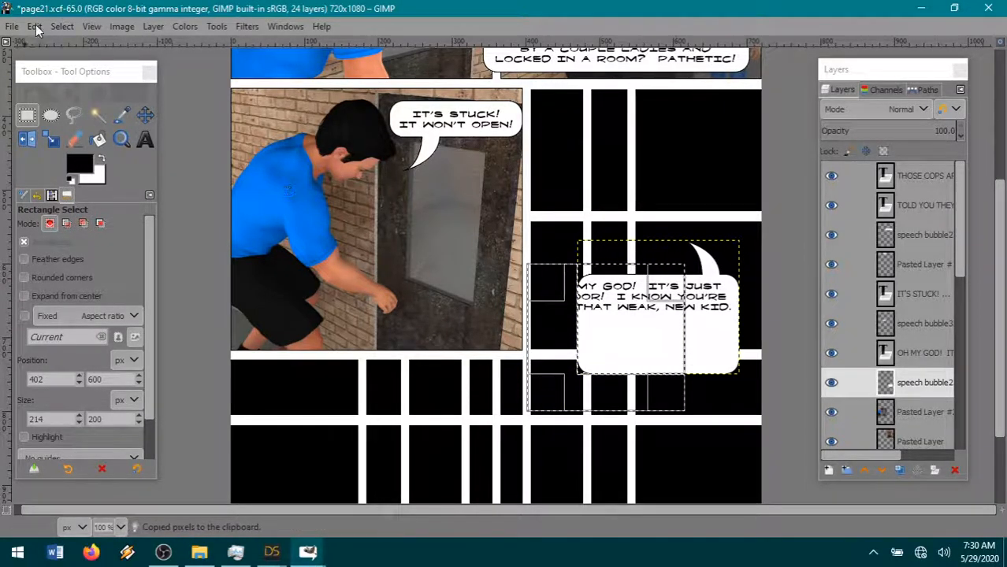
{"action": "left_click", "coordinate": [34, 26]}
{"action": "left_click", "coordinate": [314, 228]}
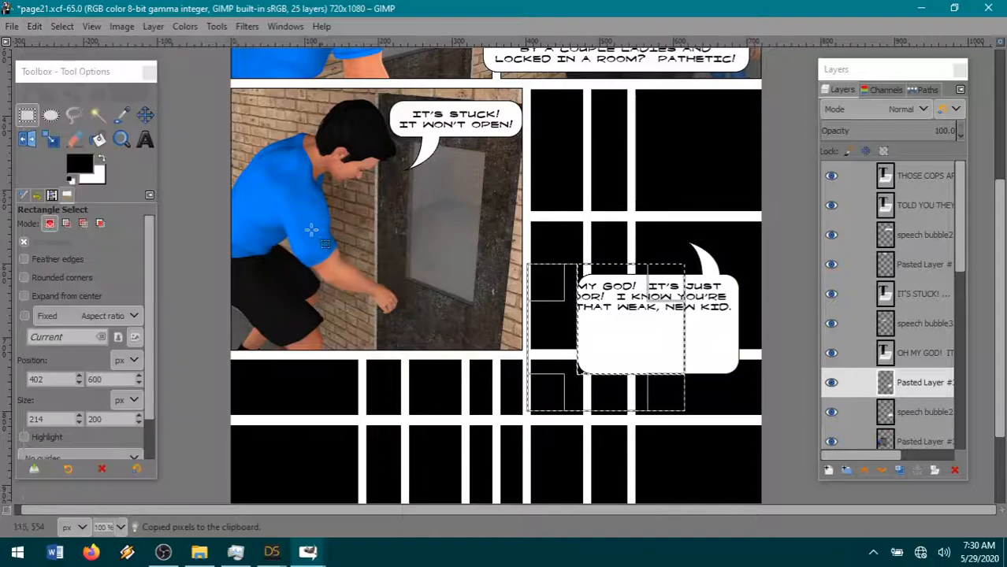
- Clear the selection, shift the pasted piece left to widen the bubble behind the whole dialogue, and merge it down into the bubble layer
{"action": "left_click", "coordinate": [145, 115]}
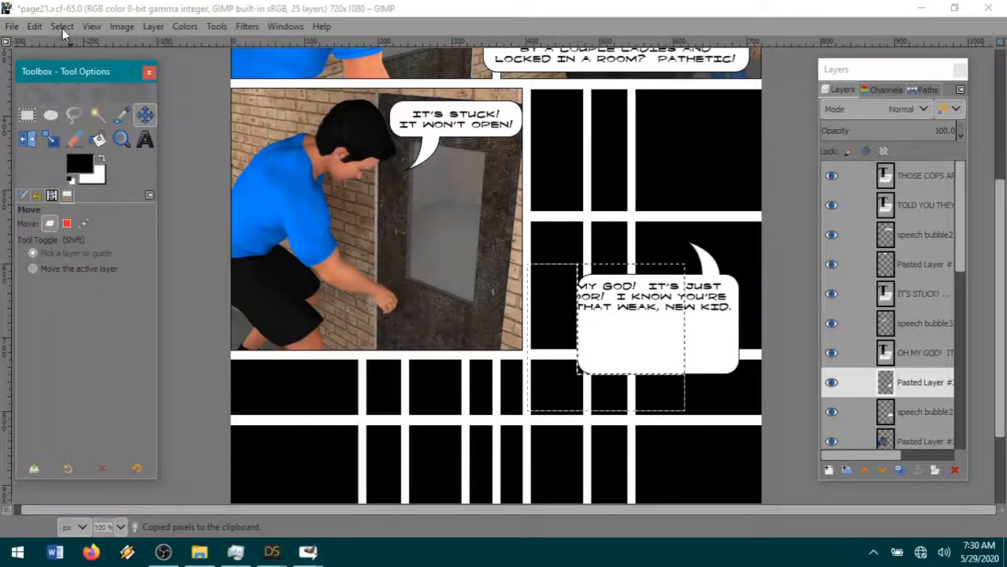
{"action": "left_click", "coordinate": [62, 26]}
{"action": "left_click", "coordinate": [75, 61]}
{"action": "left_click_drag", "start_coordinate": [667, 343], "coordinate": [584, 335]}
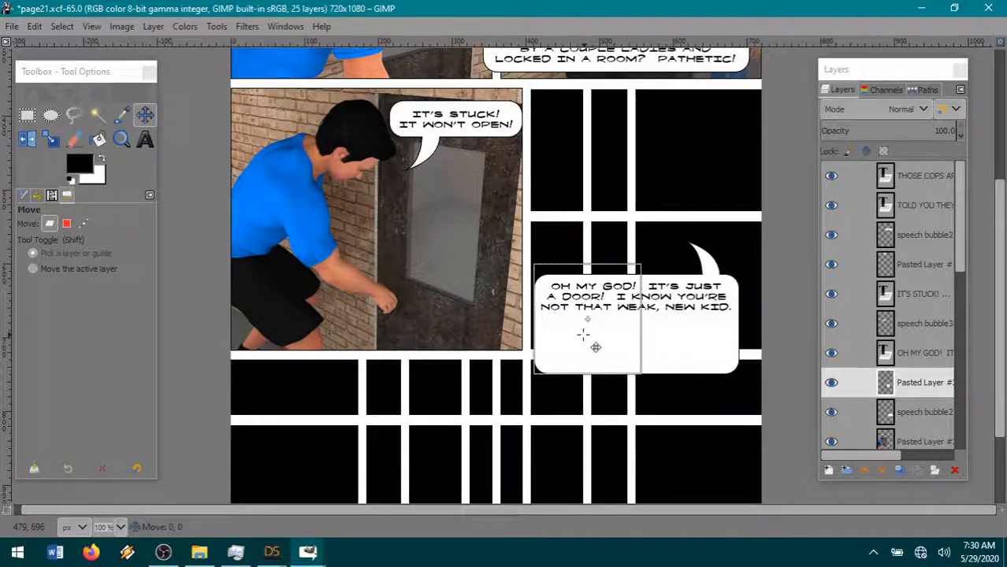
{"action": "right_click", "coordinate": [929, 382]}
{"action": "left_click", "coordinate": [837, 196]}
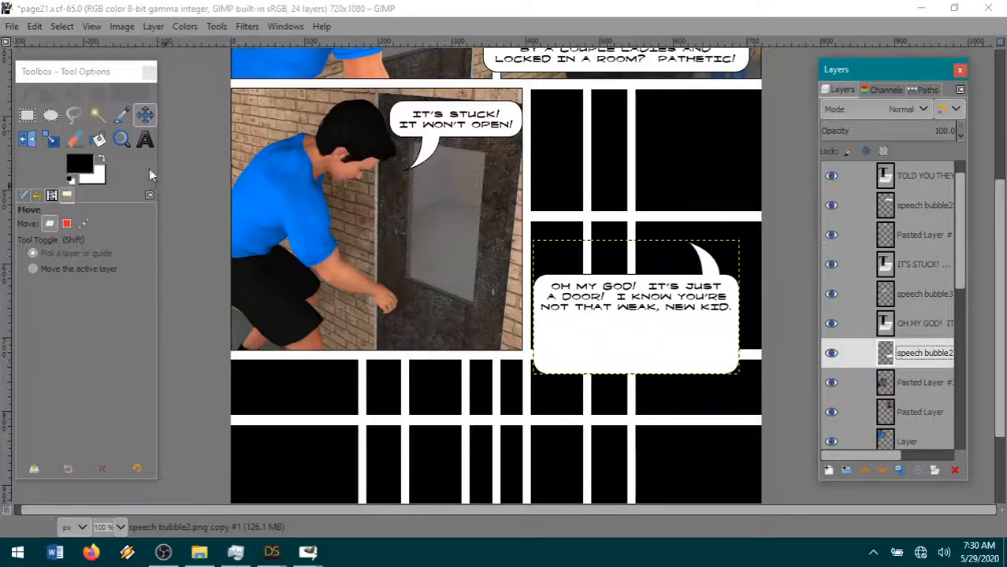
- Cut a full-width horizontal strip about 51 px high from the middle of the bubble, just below the dialogue's second line
{"action": "left_click", "coordinate": [27, 115]}
{"action": "left_click_drag", "start_coordinate": [521, 307], "coordinate": [771, 345]}
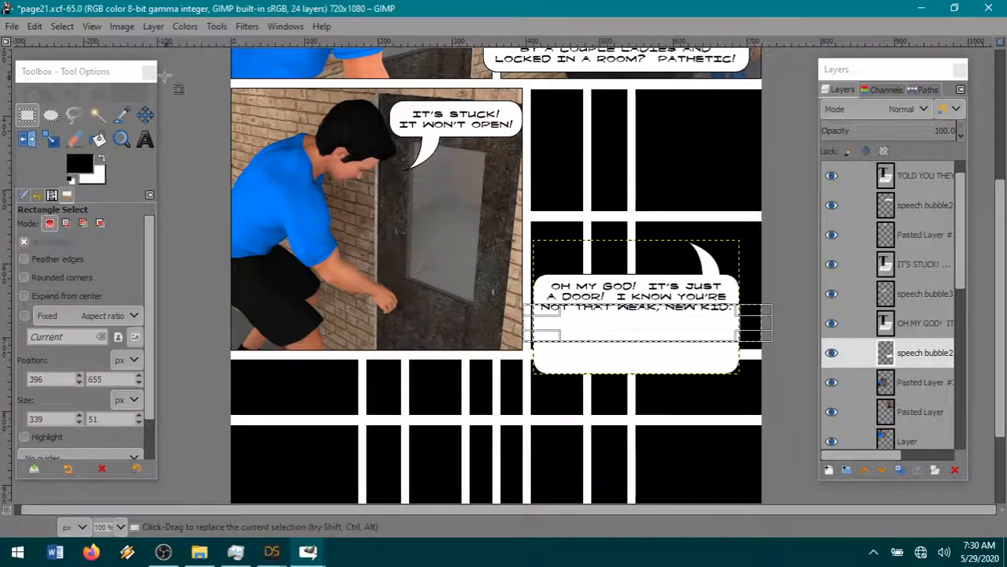
{"action": "left_click", "coordinate": [35, 26]}
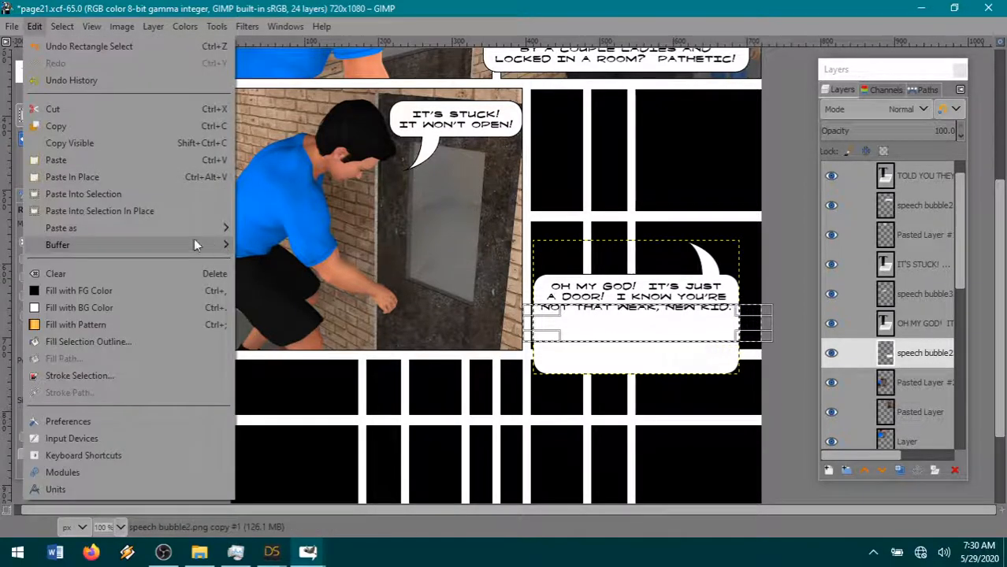
{"action": "left_click", "coordinate": [69, 109]}
- Extend the selection to about 123 px high past the bubble's bottom edge, cut the bottom piece, and clear the selection
{"action": "left_click_drag", "start_coordinate": [631, 337], "coordinate": [638, 394]}
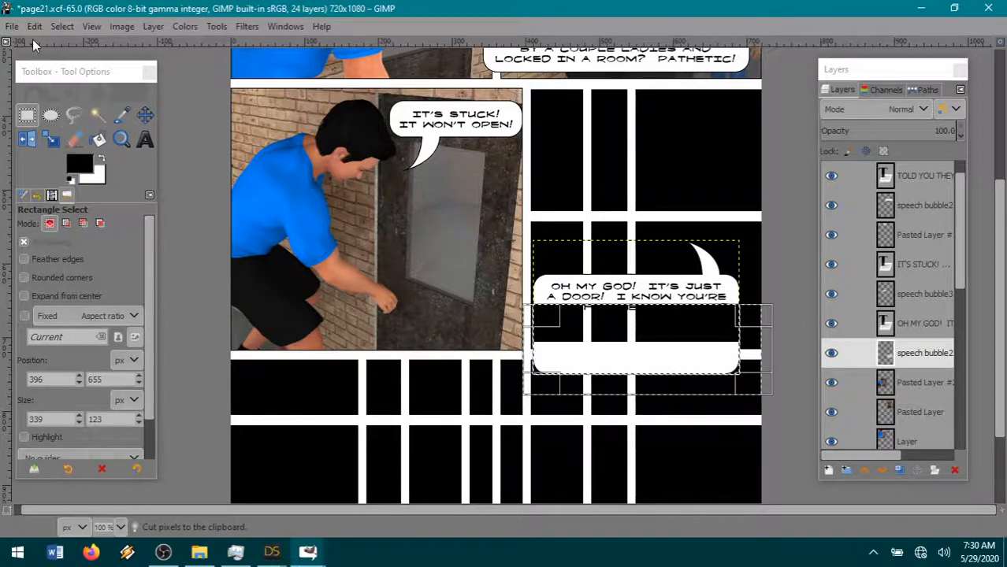
{"action": "left_click", "coordinate": [61, 26]}
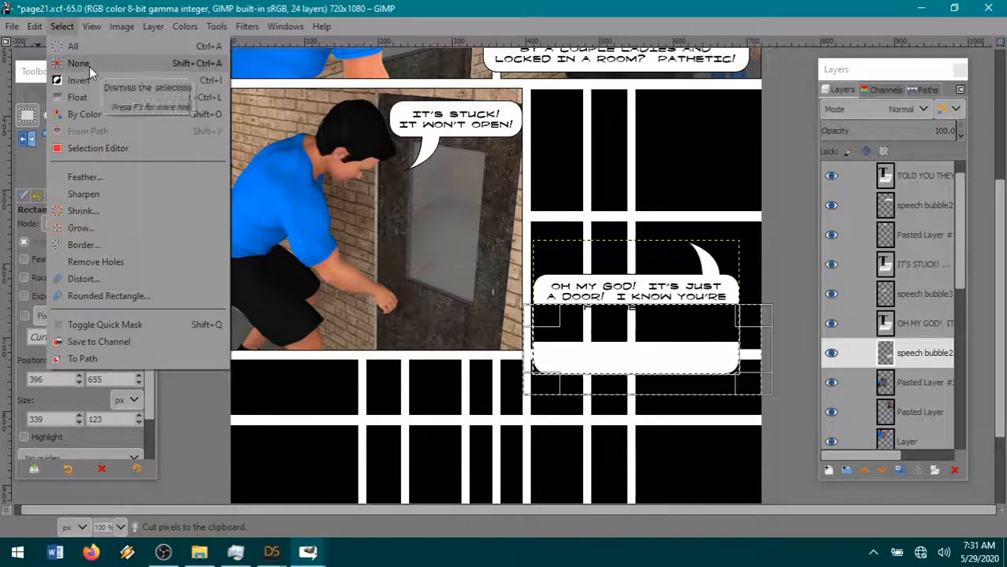
{"action": "left_click", "coordinate": [89, 66]}
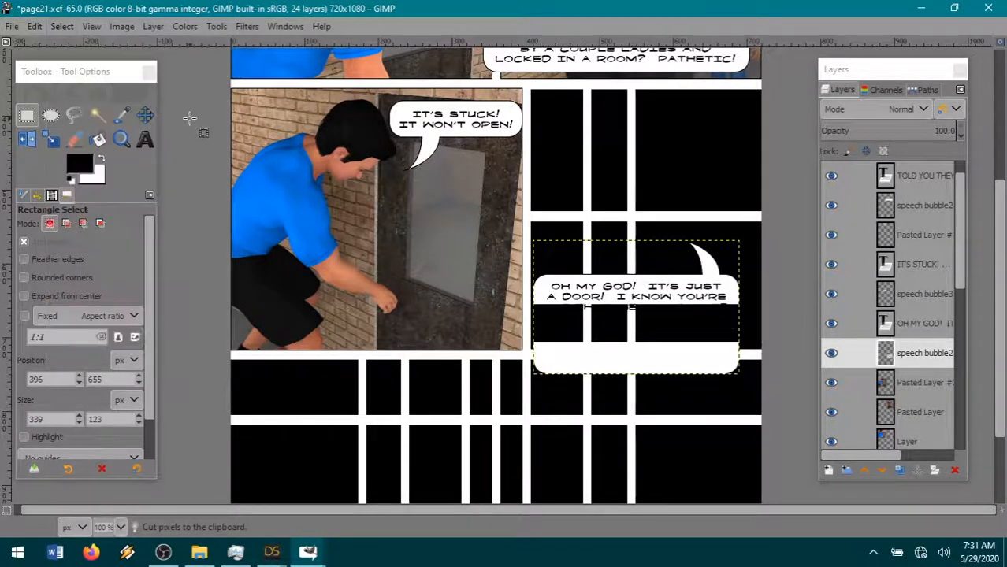
{"action": "left_click", "coordinate": [35, 26]}
{"action": "mouse_move", "coordinate": [65, 27]}
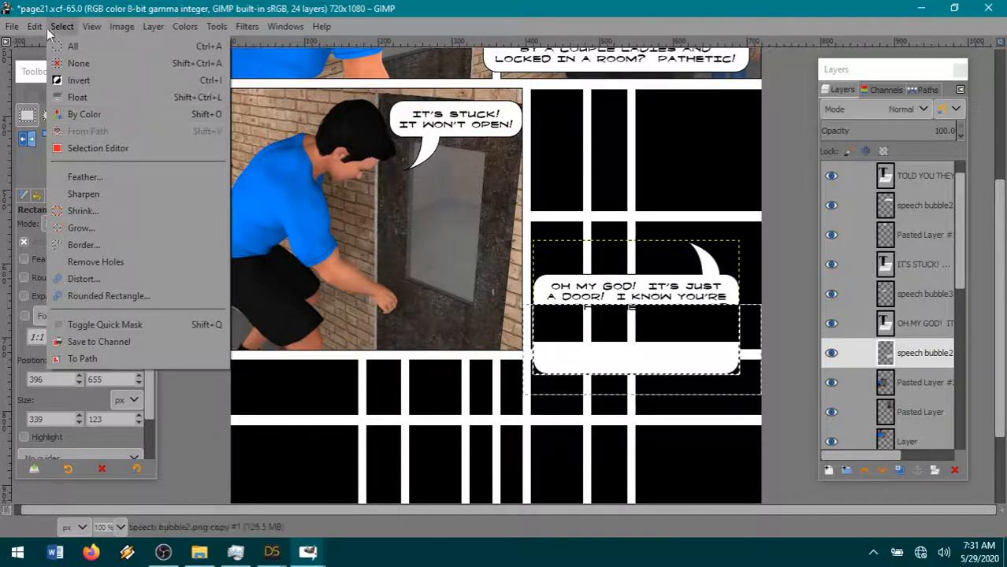
{"action": "left_click", "coordinate": [71, 111]}
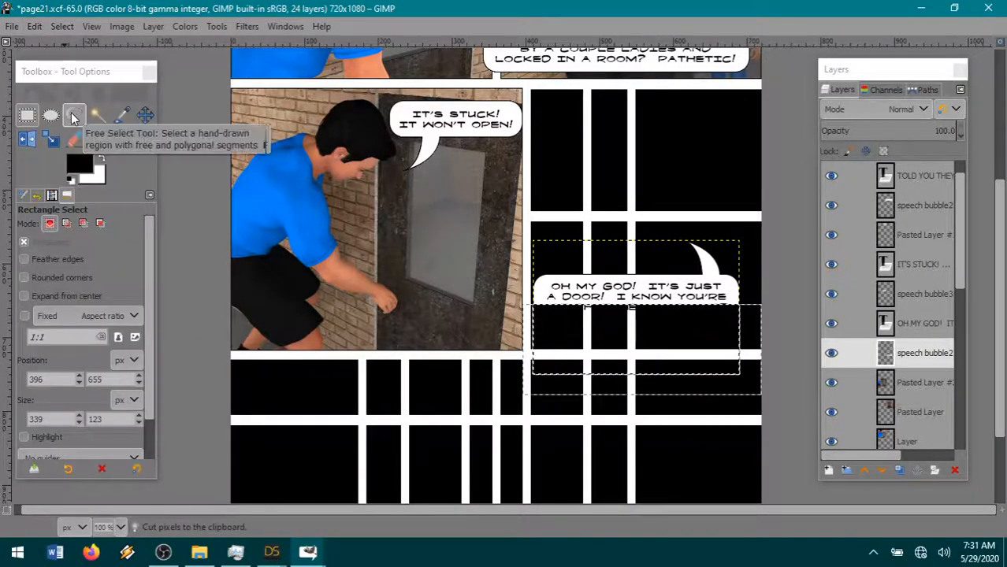
{"action": "left_click", "coordinate": [61, 26]}
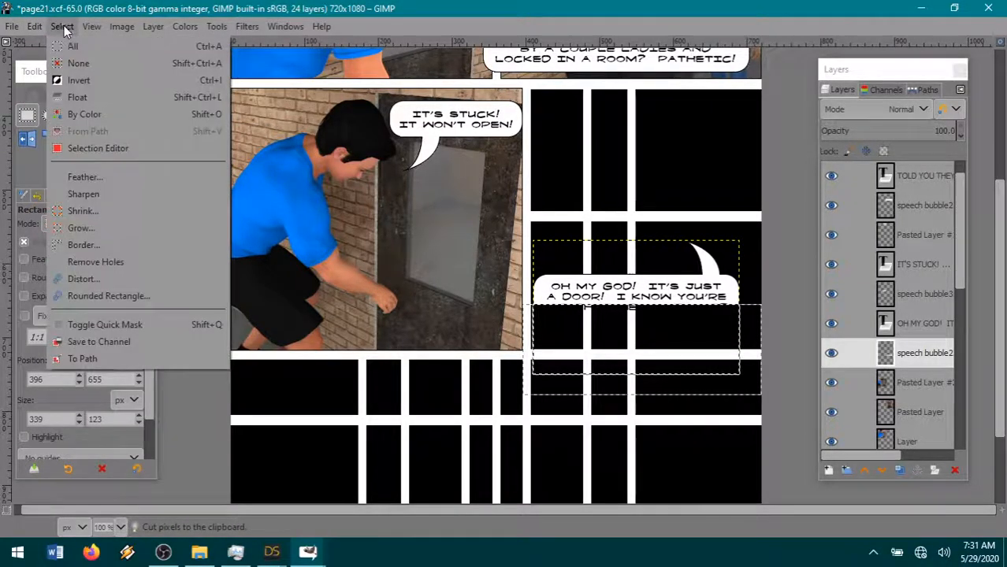
{"action": "left_click", "coordinate": [85, 62]}
- Paste the cut bottom piece as a new layer and move it up to close the bubble just beneath the third dialogue line
{"action": "left_click", "coordinate": [35, 26]}
{"action": "mouse_move", "coordinate": [77, 231]}
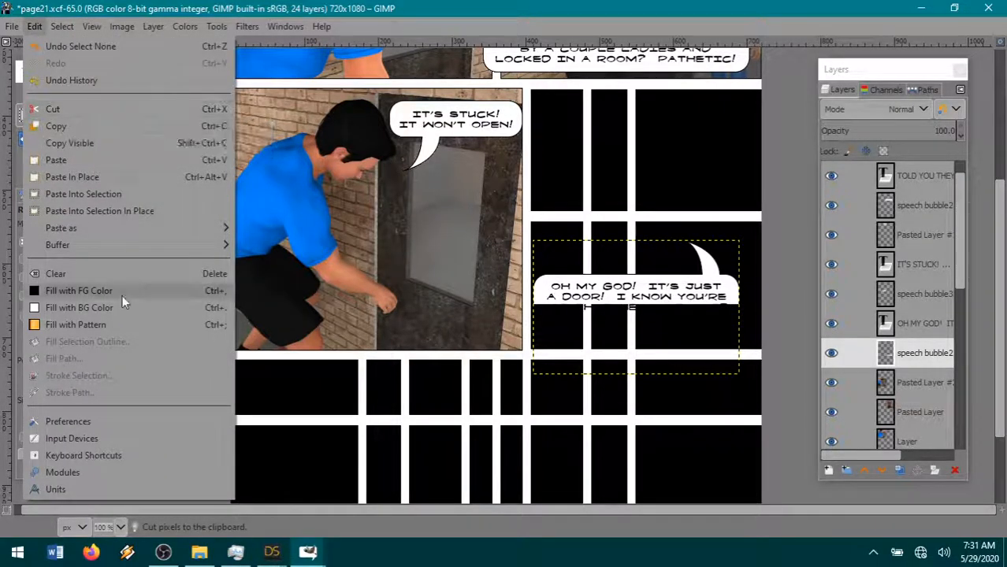
{"action": "left_click", "coordinate": [332, 229]}
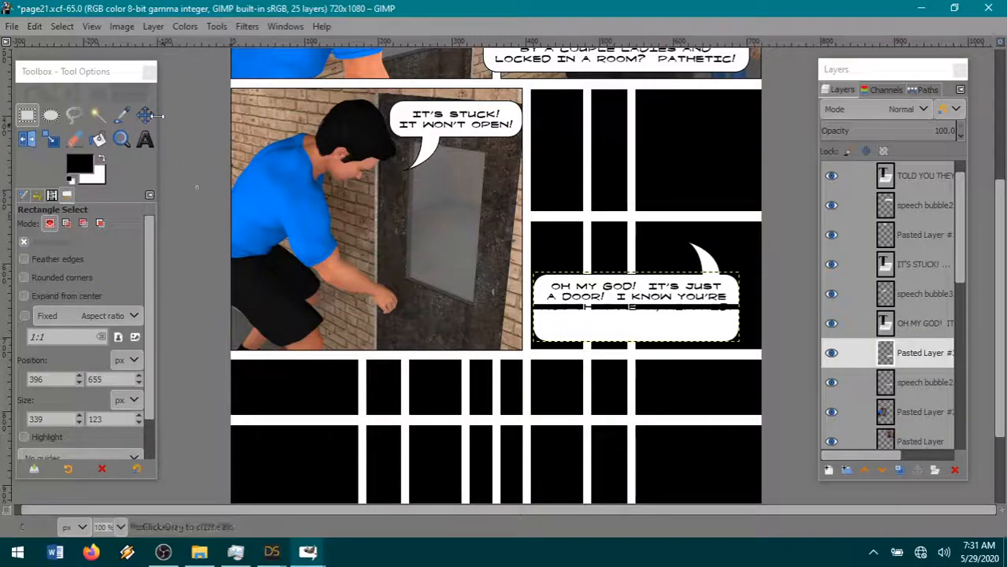
{"action": "left_click", "coordinate": [145, 115]}
{"action": "left_click_drag", "start_coordinate": [651, 345], "coordinate": [650, 324]}
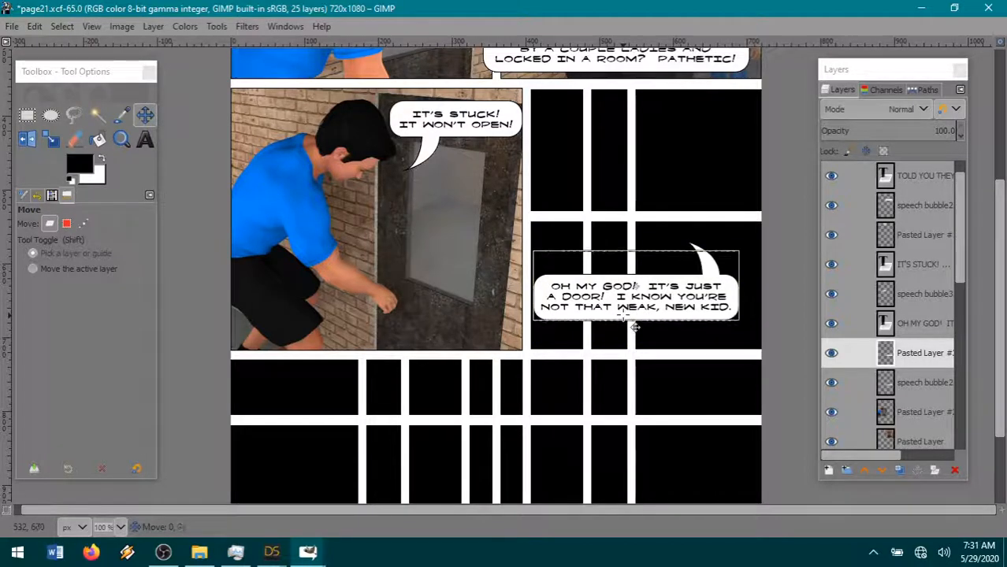
- Cut the part of the pasted layer above the second dialogue line using a rectangular selection, and clear the selection
{"action": "left_click", "coordinate": [27, 115]}
{"action": "left_click_drag", "start_coordinate": [519, 297], "coordinate": [828, 174]}
{"action": "left_click", "coordinate": [34, 26]}
{"action": "left_click", "coordinate": [55, 106]}
{"action": "left_click", "coordinate": [62, 26]}
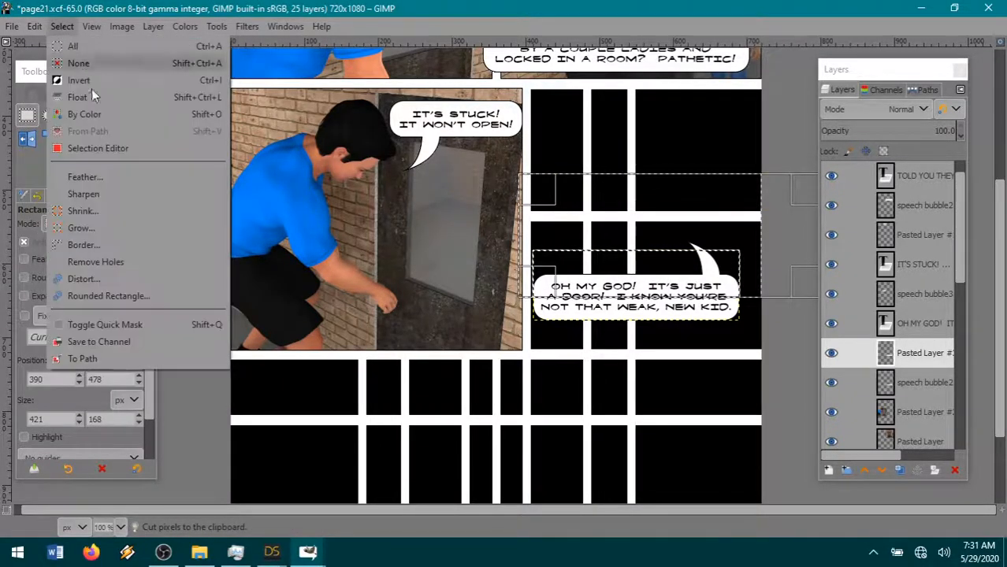
{"action": "left_click", "coordinate": [81, 67]}
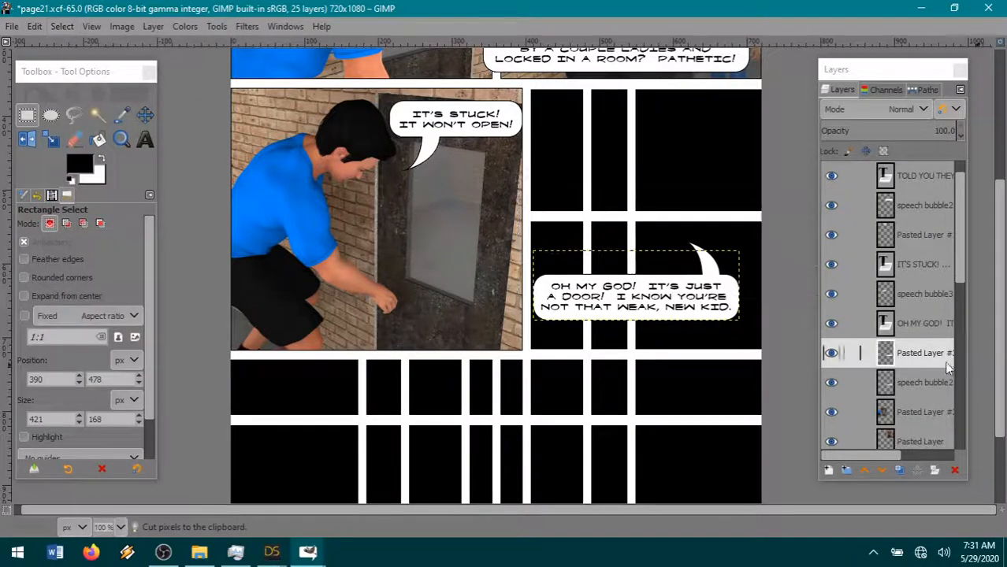
- Merge the pasted bottom piece down into the speech bubble layer
{"action": "left_click", "coordinate": [908, 410]}
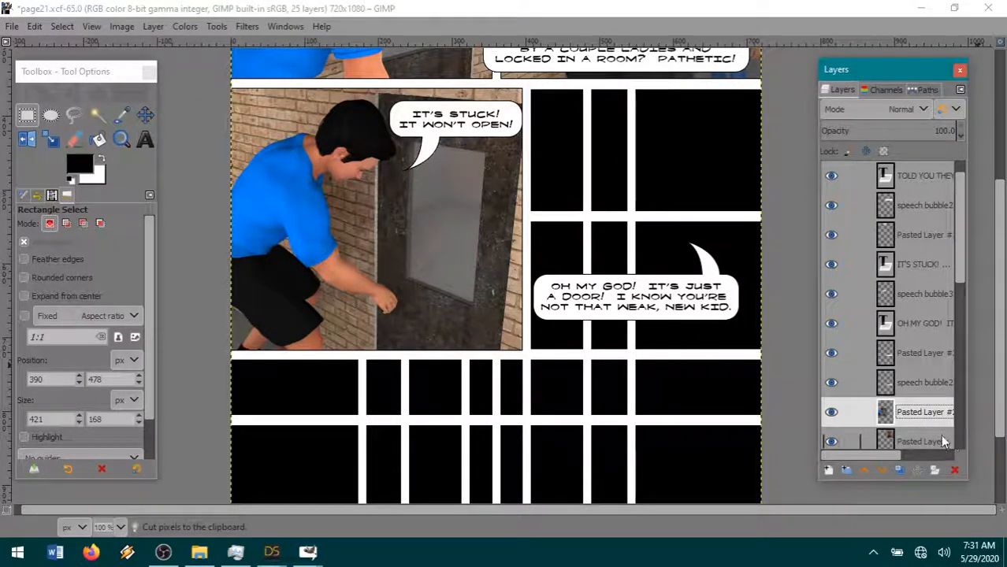
{"action": "right_click", "coordinate": [938, 356]}
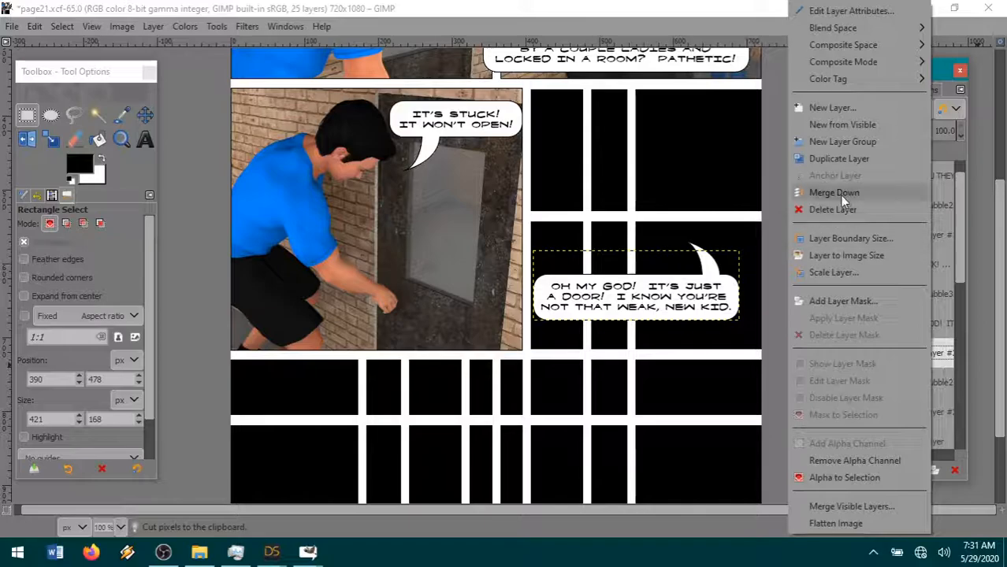
{"action": "left_click", "coordinate": [840, 194]}
- Move the speech bubble and its dialogue text together to the lower right corner of the black panel
{"action": "key", "text": "m"}
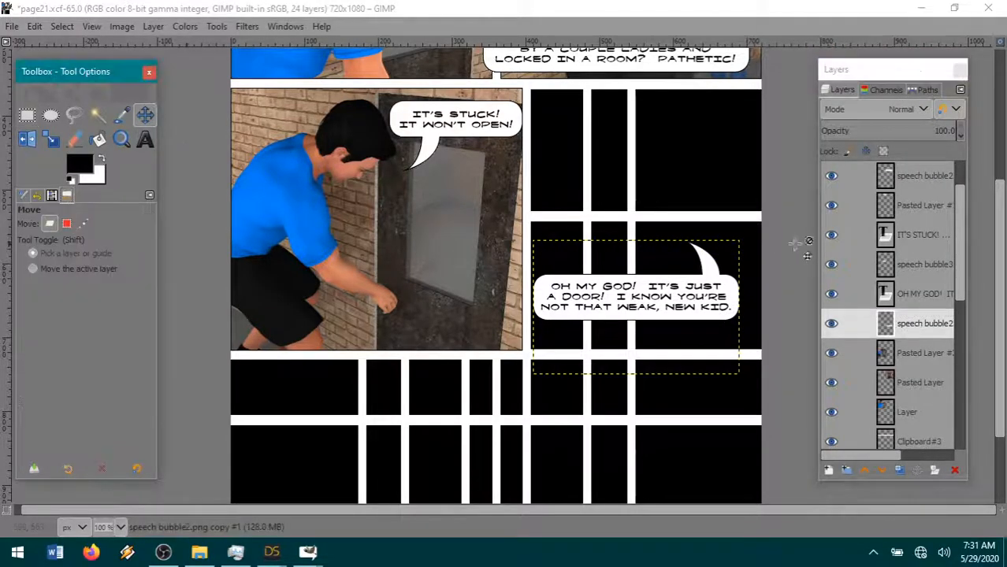
{"action": "left_click_drag", "start_coordinate": [676, 316], "coordinate": [730, 342]}
{"action": "left_click", "coordinate": [922, 293]}
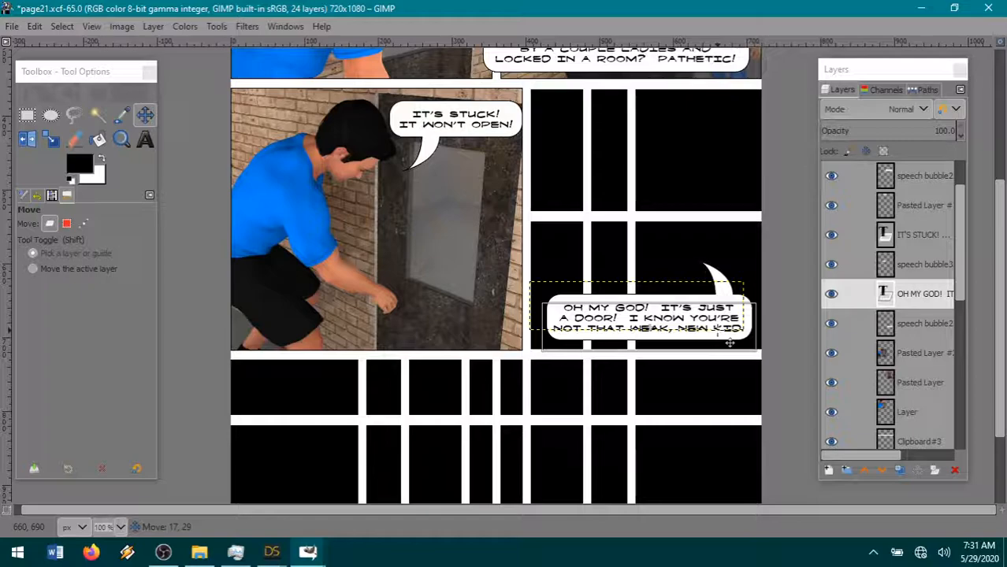
{"action": "left_click_drag", "start_coordinate": [730, 342], "coordinate": [685, 349]}
{"action": "left_click", "coordinate": [945, 325]}
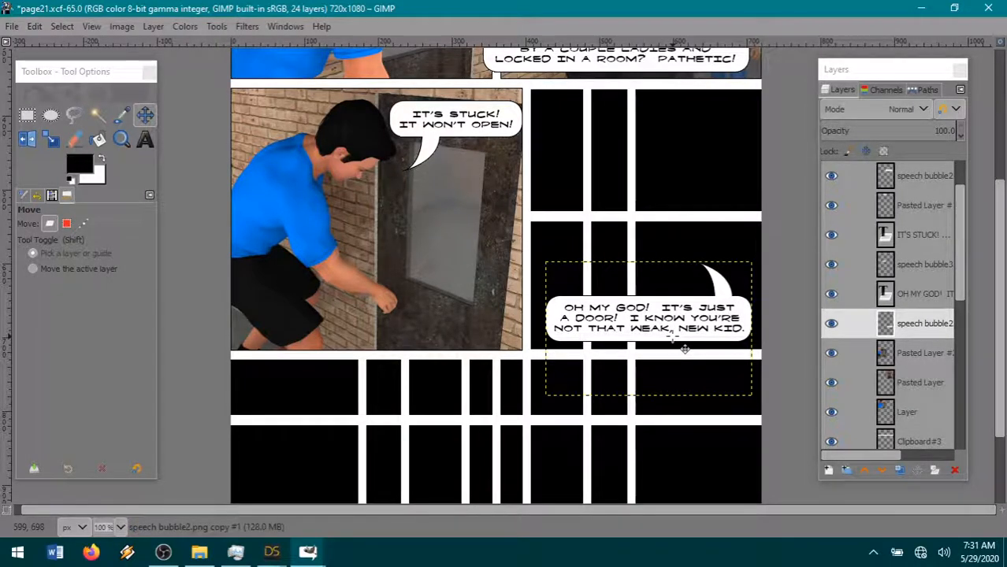
- Switch to DAZ Studio, look over the finished render, and save it as 10-93 in PNG format in The Iron Brotherhood folder
{"action": "mouse_move", "coordinate": [272, 551]}
{"action": "mouse_move", "coordinate": [161, 506]}
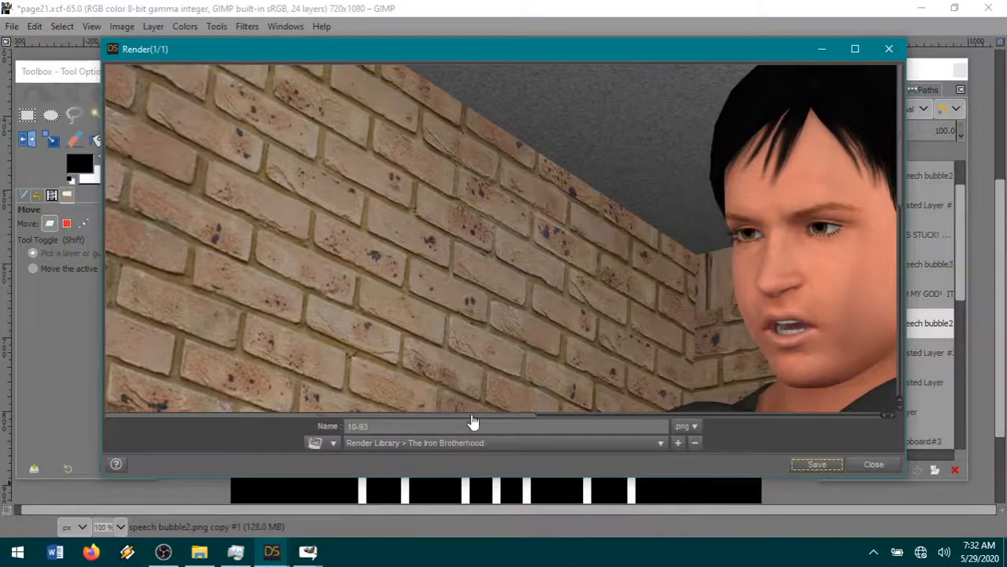
{"action": "left_click_drag", "start_coordinate": [473, 422], "coordinate": [624, 418]}
{"action": "scroll", "coordinate": [665, 333], "scroll_direction": "down", "scroll_amount": 3}
{"action": "left_click", "coordinate": [840, 473]}
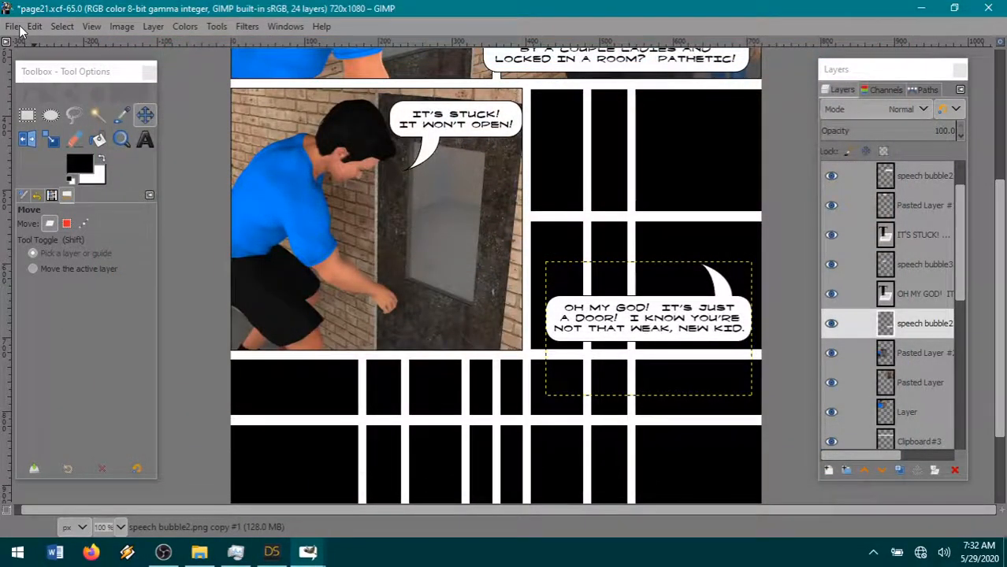
- Import 10-93.png from The Iron Brotherhood folder into the comic page as a new layer
{"action": "left_click", "coordinate": [34, 26]}
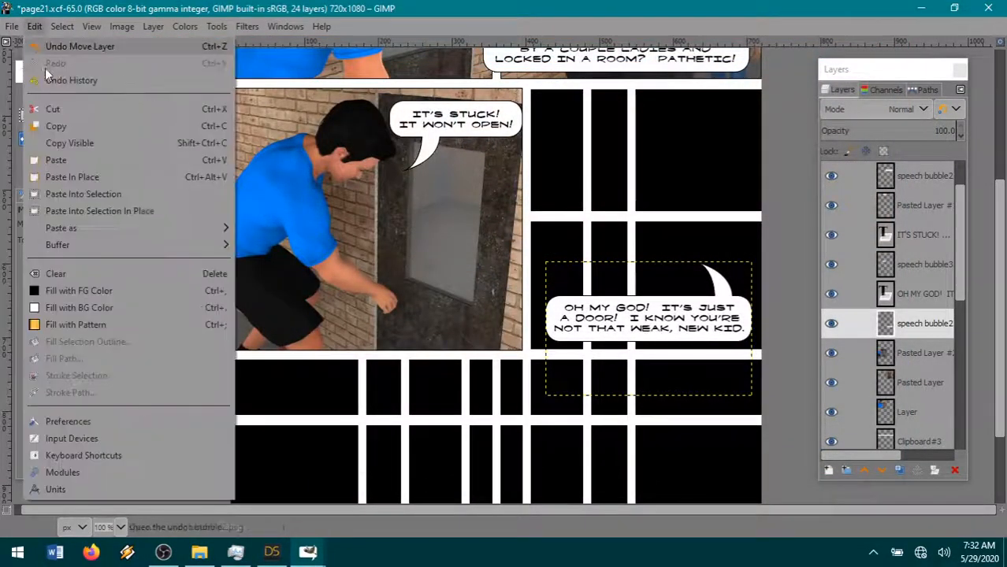
{"action": "mouse_move", "coordinate": [12, 26]}
{"action": "left_click", "coordinate": [51, 97]}
{"action": "left_click", "coordinate": [571, 61]}
{"action": "double_click", "coordinate": [367, 282]}
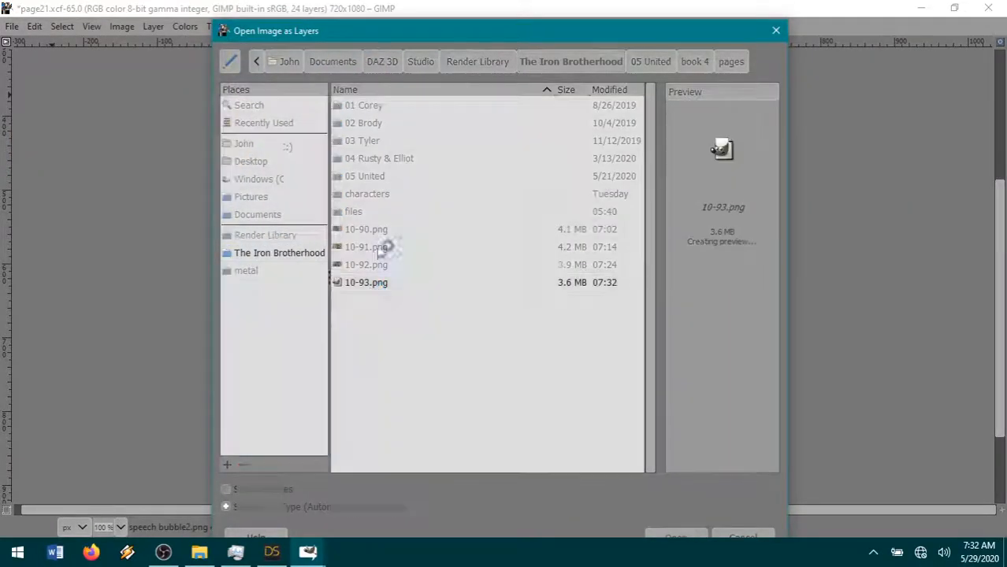
- Scale the 10-93.png layer to 33% and move it about 186 px right over the black panel
{"action": "left_click", "coordinate": [153, 26]}
{"action": "left_click", "coordinate": [236, 290]}
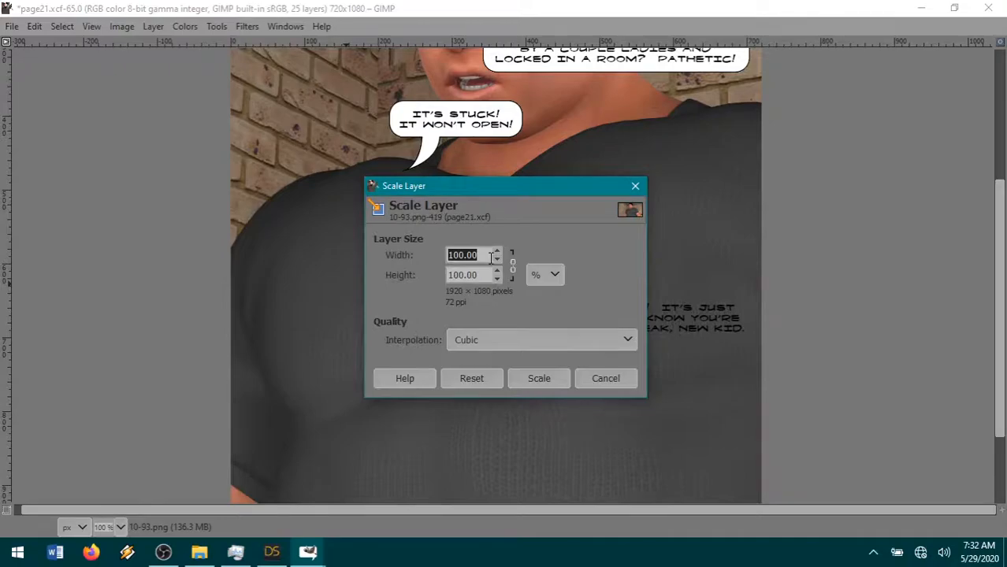
{"action": "type", "text": "33"}
{"action": "left_click", "coordinate": [539, 379]}
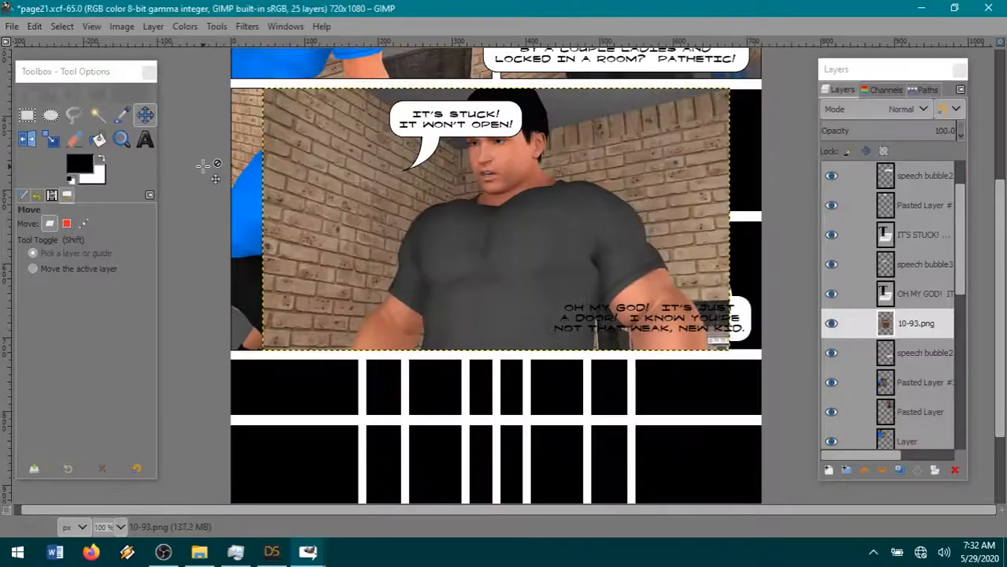
{"action": "left_click_drag", "start_coordinate": [480, 202], "coordinate": [617, 204]}
{"action": "left_click_drag", "start_coordinate": [617, 203], "coordinate": [755, 203]}
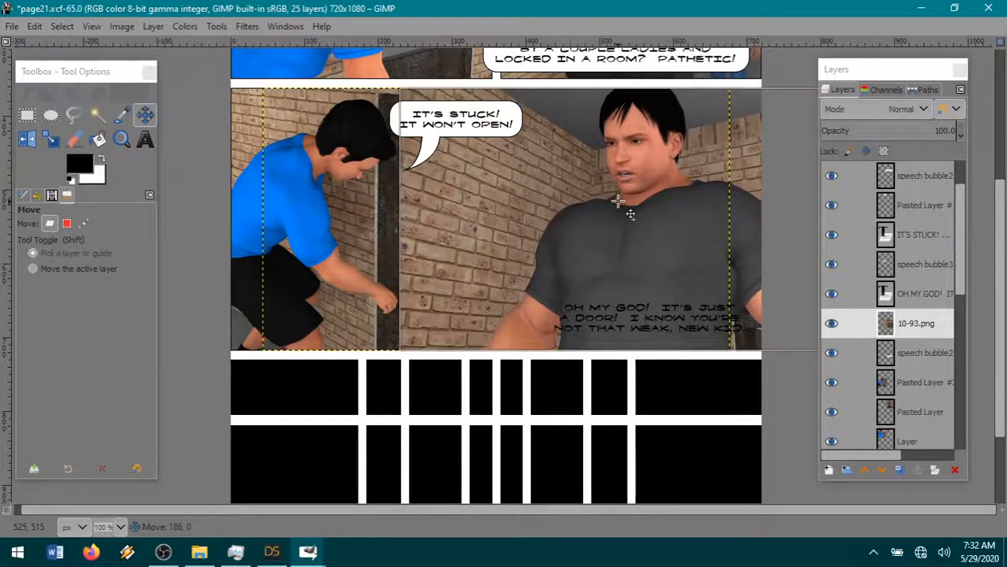
- Lower the 10-93.png layer beneath the speech bubble layer and hide it
{"action": "left_click_drag", "start_coordinate": [835, 331], "coordinate": [833, 355]}
{"action": "left_click", "coordinate": [832, 354]}
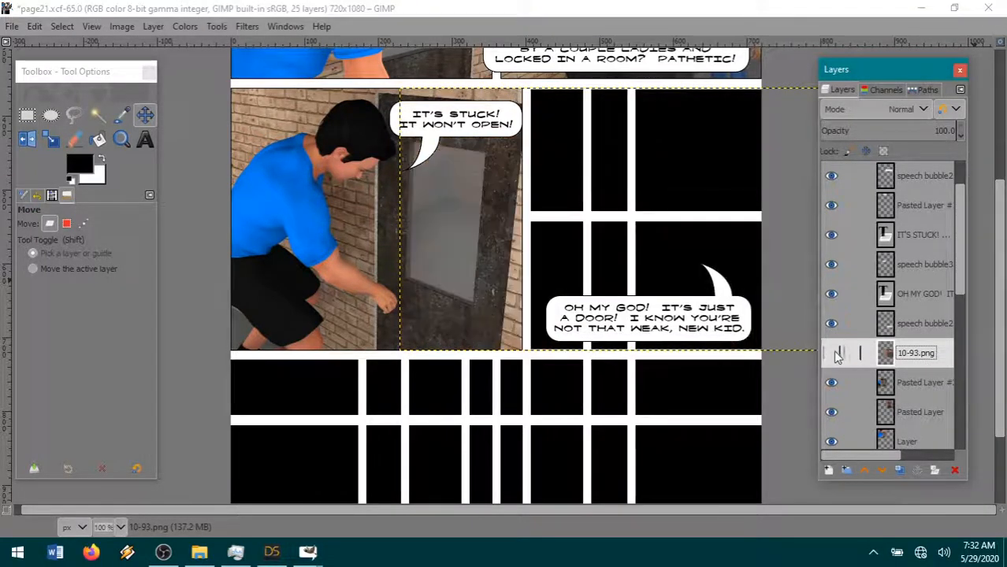
- Show the 10-93.png layer, cut its overhang left of the panel using a rectangular selection about 262 × 425 px, and clear the selection
{"action": "left_click", "coordinate": [835, 355]}
{"action": "key", "text": "r"}
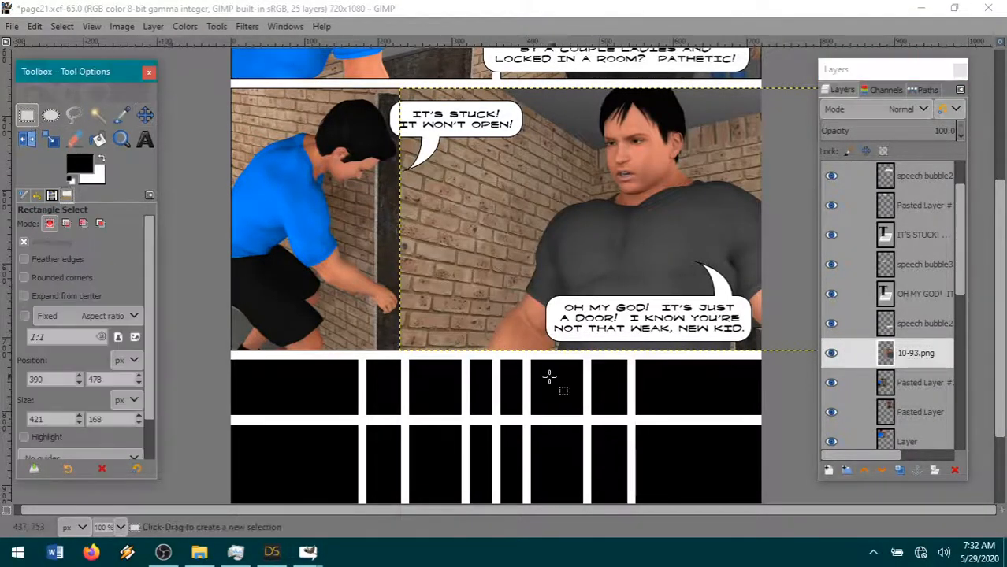
{"action": "left_click_drag", "start_coordinate": [530, 380], "coordinate": [338, 68]}
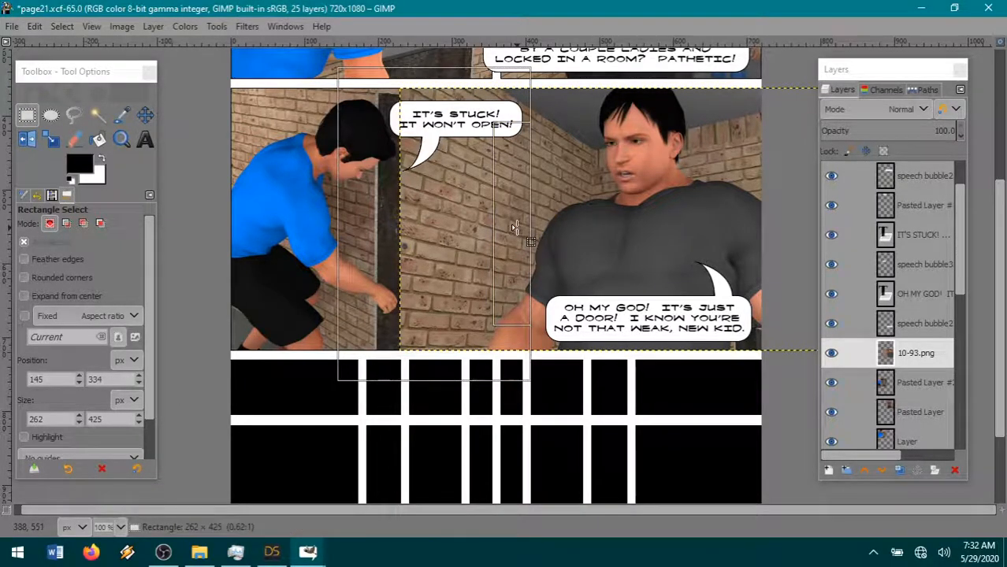
{"action": "left_click_drag", "start_coordinate": [516, 228], "coordinate": [513, 227]}
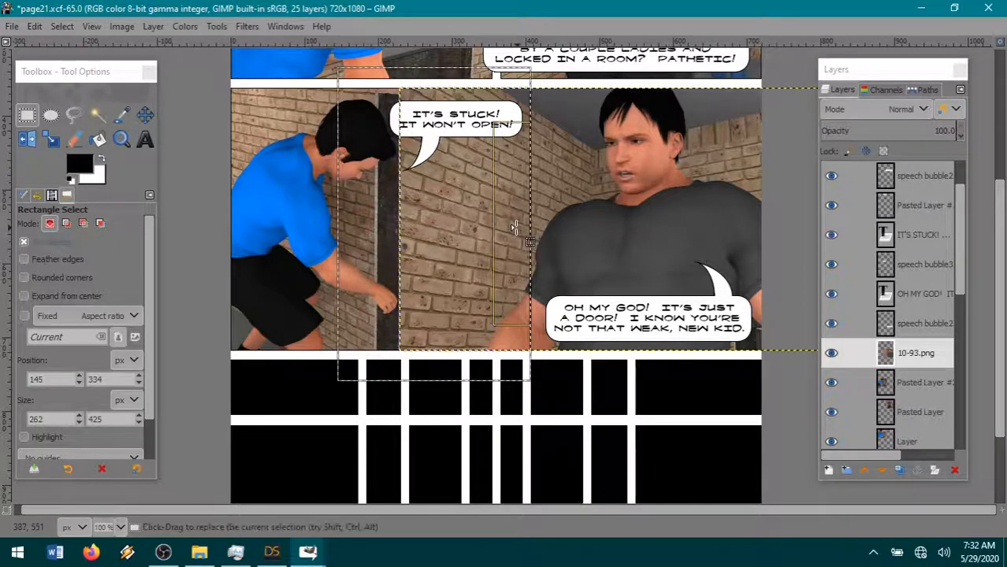
{"action": "left_click", "coordinate": [34, 26]}
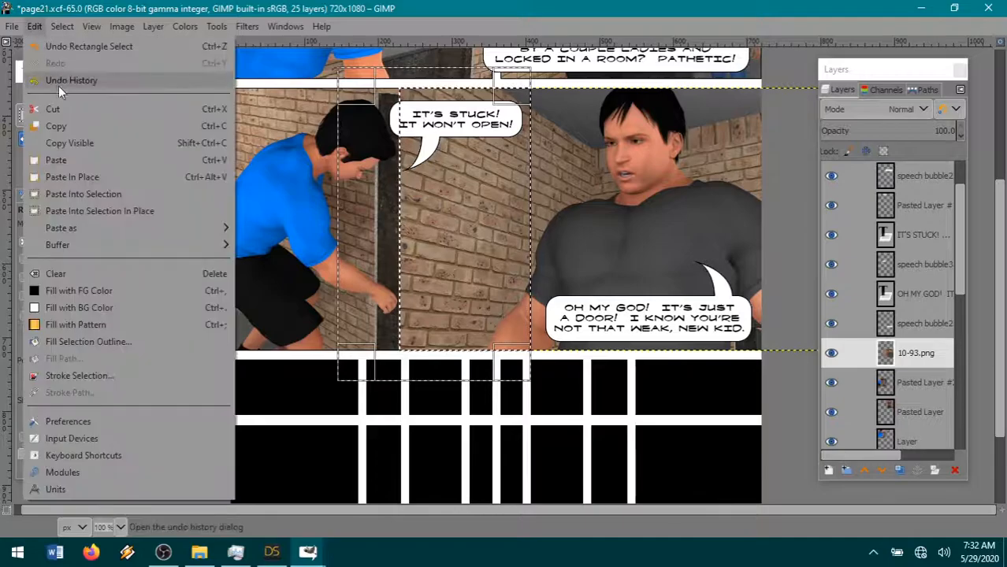
{"action": "left_click", "coordinate": [70, 111]}
{"action": "left_click", "coordinate": [63, 26]}
{"action": "left_click", "coordinate": [75, 64]}
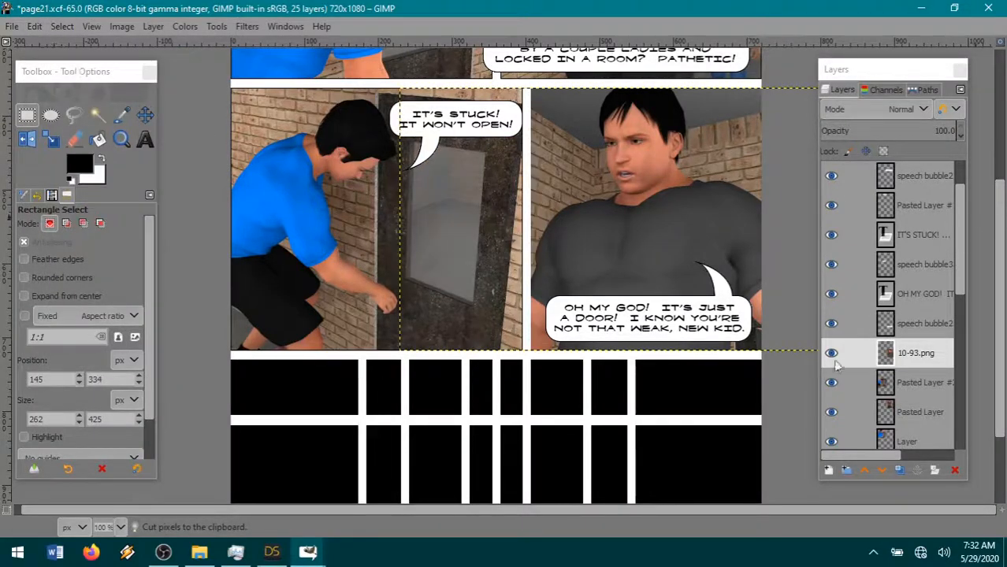
- Add a new black-filled layer directly beneath the 10-93.png layer and reselect 10-93.png
{"action": "left_click", "coordinate": [904, 390]}
{"action": "left_click", "coordinate": [152, 26]}
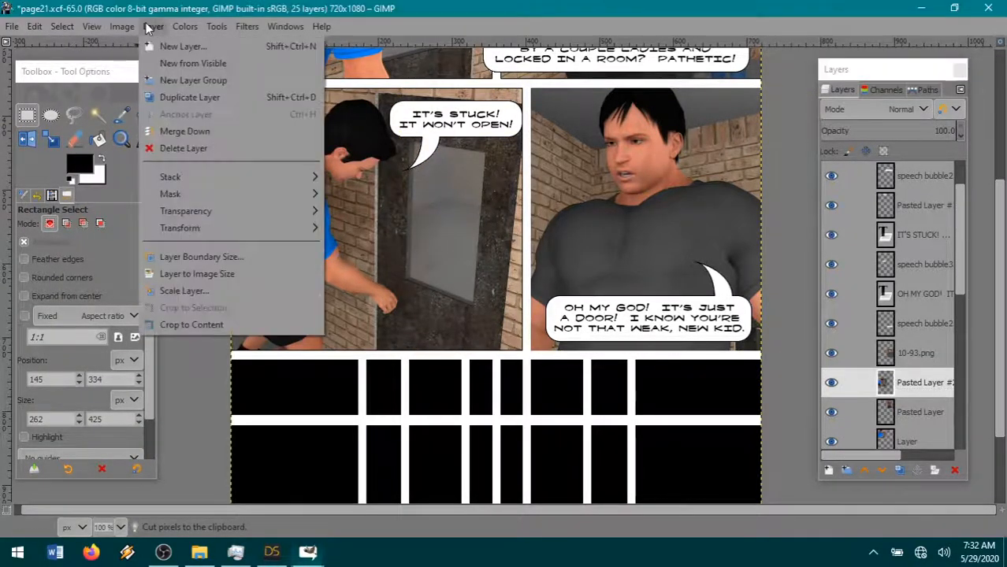
{"action": "left_click", "coordinate": [186, 45]}
{"action": "left_click", "coordinate": [589, 465]}
{"action": "left_click", "coordinate": [949, 352]}
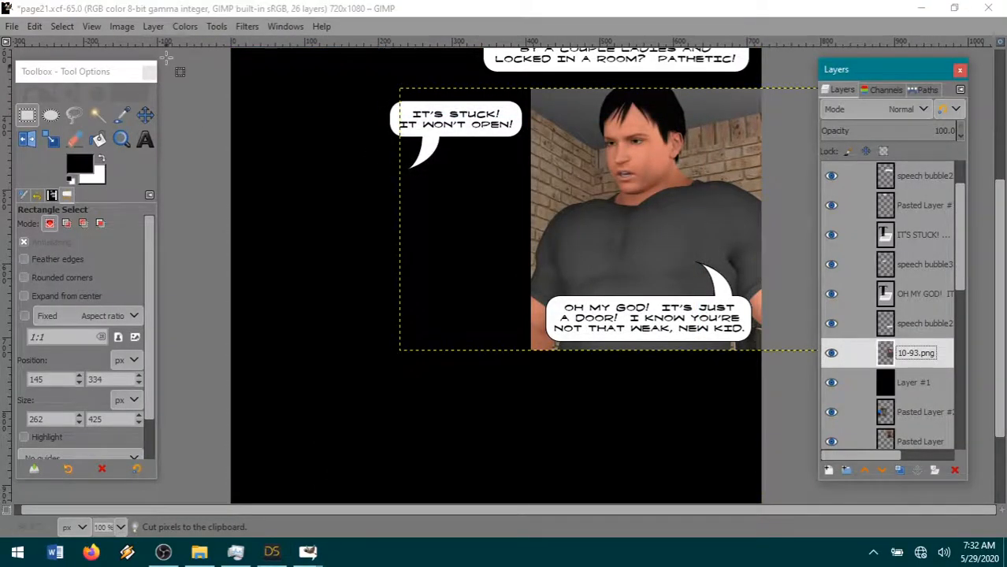
- Expand the 10-93.png layer to image size, fuzzy-select its transparent area, and cut that area from the black layer beneath
{"action": "left_click", "coordinate": [150, 27]}
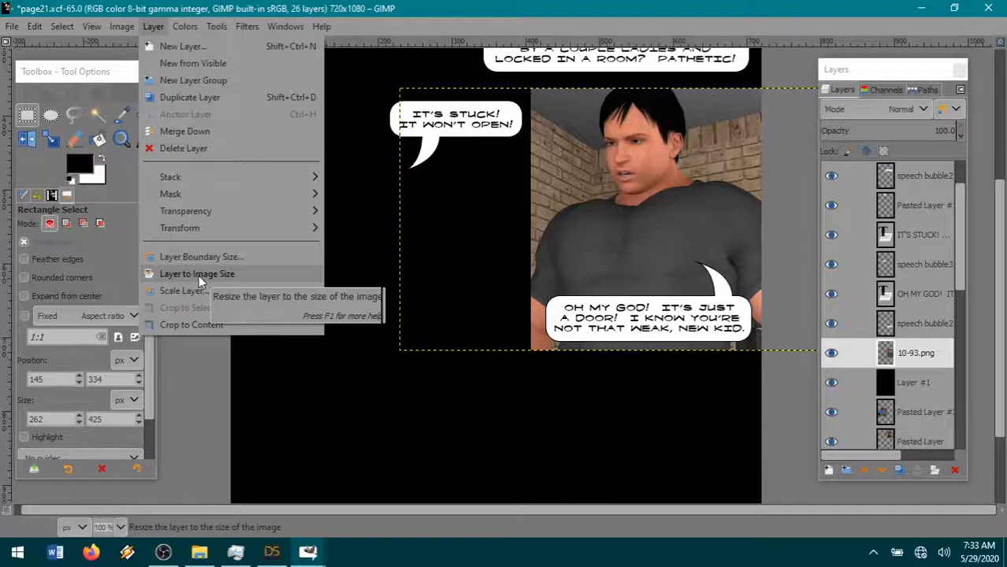
{"action": "left_click", "coordinate": [198, 275]}
{"action": "left_click", "coordinate": [97, 115]}
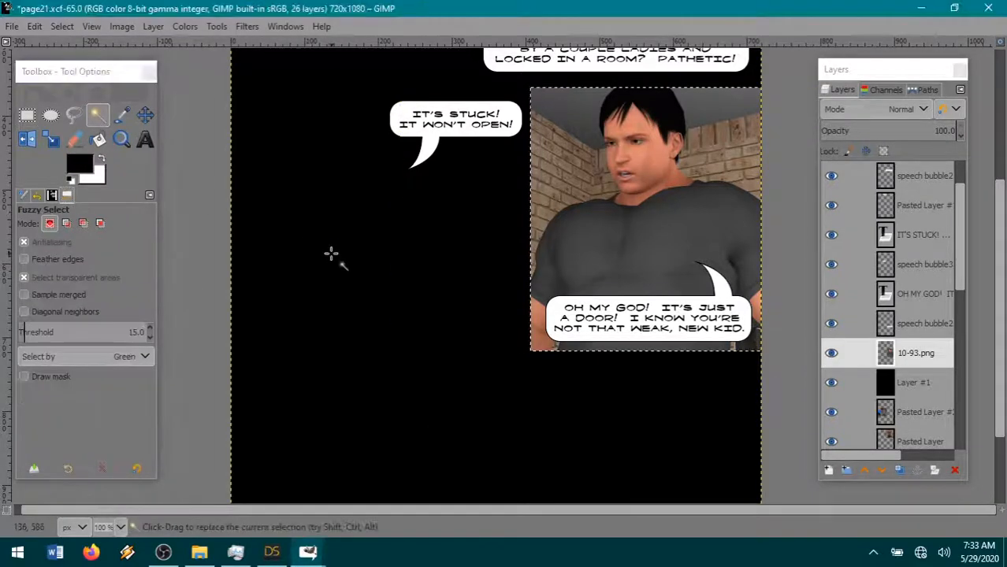
{"action": "left_click", "coordinate": [928, 384]}
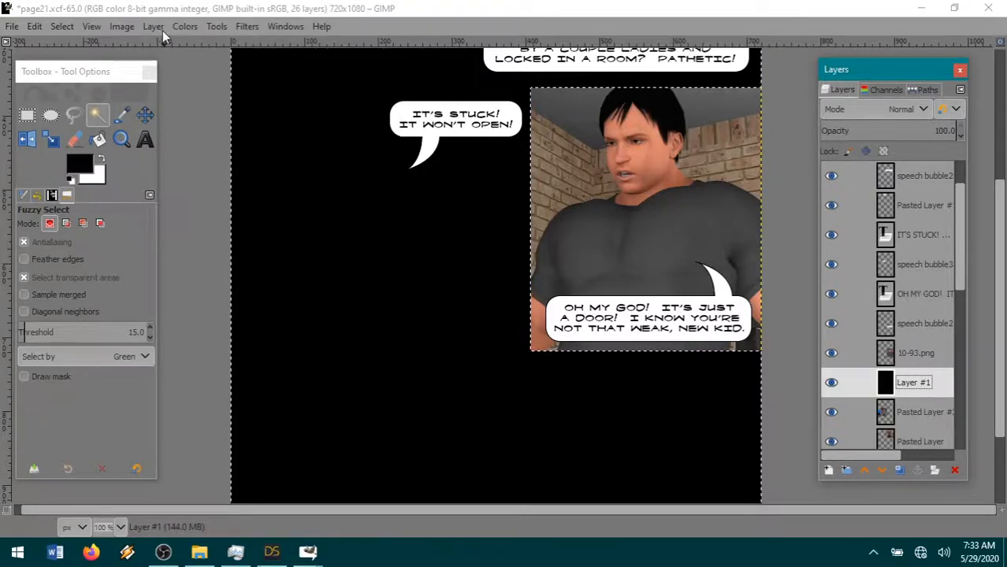
{"action": "left_click", "coordinate": [34, 26]}
{"action": "left_click", "coordinate": [66, 104]}
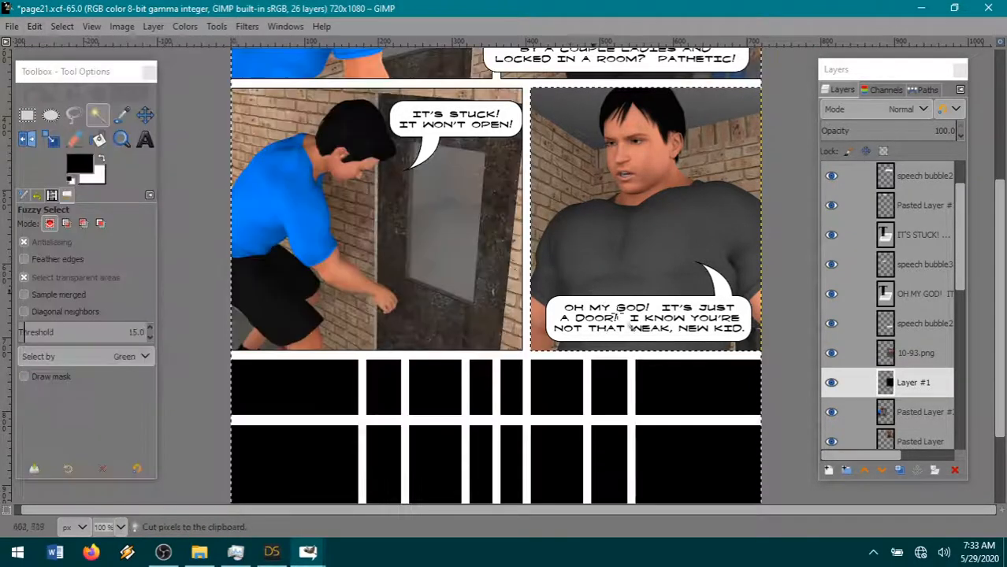
- Paste the cut black area as a new layer above 10-93.png and hide it
{"action": "left_click", "coordinate": [884, 352]}
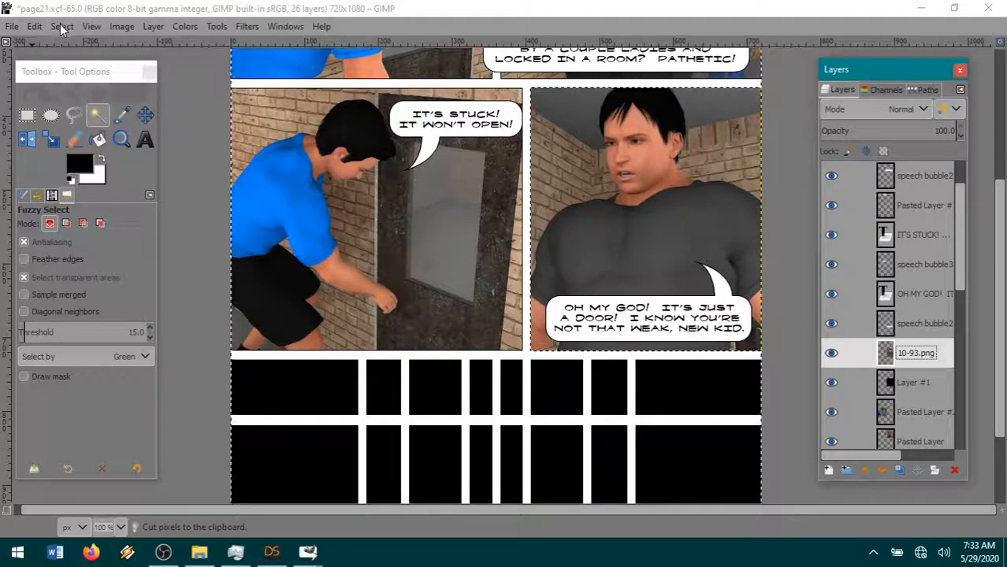
{"action": "left_click", "coordinate": [36, 27]}
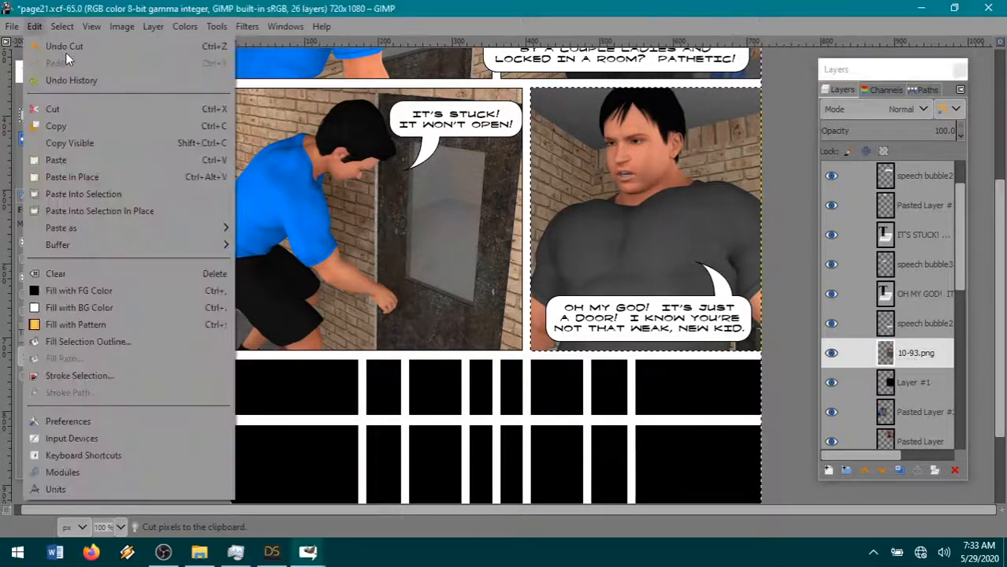
{"action": "mouse_move", "coordinate": [100, 227]}
{"action": "left_click", "coordinate": [288, 227]}
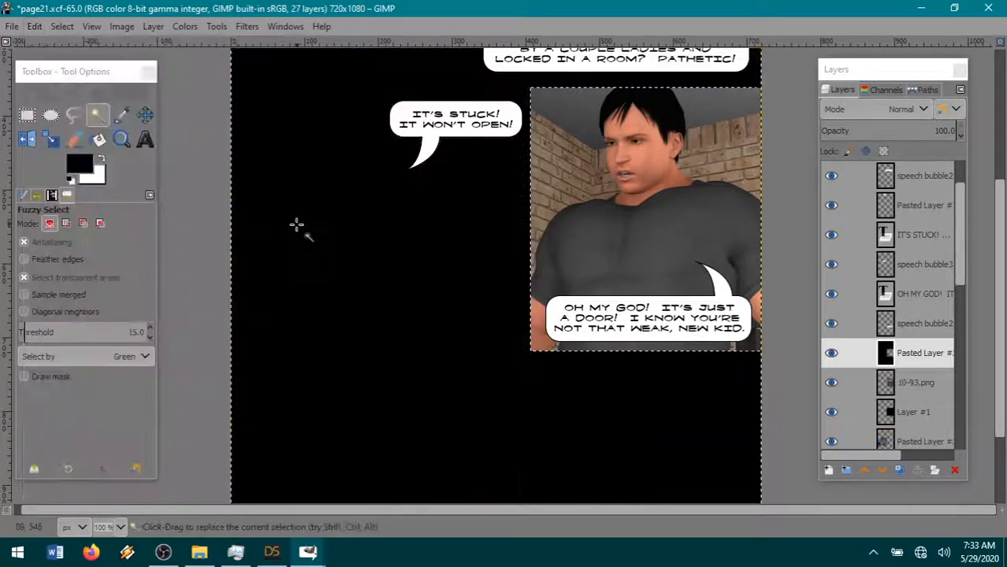
{"action": "left_click", "coordinate": [831, 353]}
- Trim the 10-93.png layer's edges to expose a thin black border by shrinking the panel selection, inverting it and cutting, and deselect everything
{"action": "left_click", "coordinate": [932, 381]}
{"action": "left_click", "coordinate": [63, 26]}
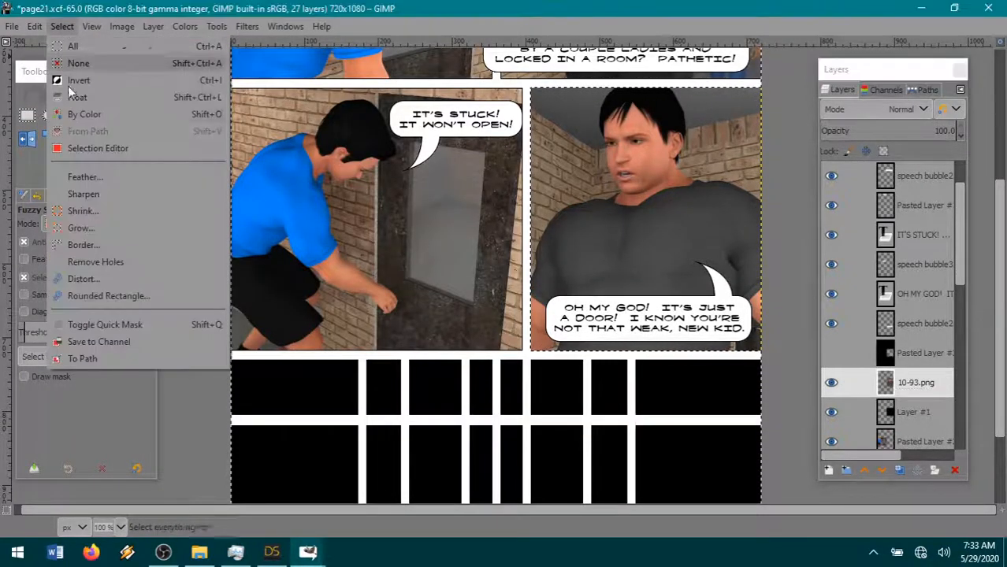
{"action": "left_click", "coordinate": [63, 28]}
{"action": "left_click", "coordinate": [63, 28]}
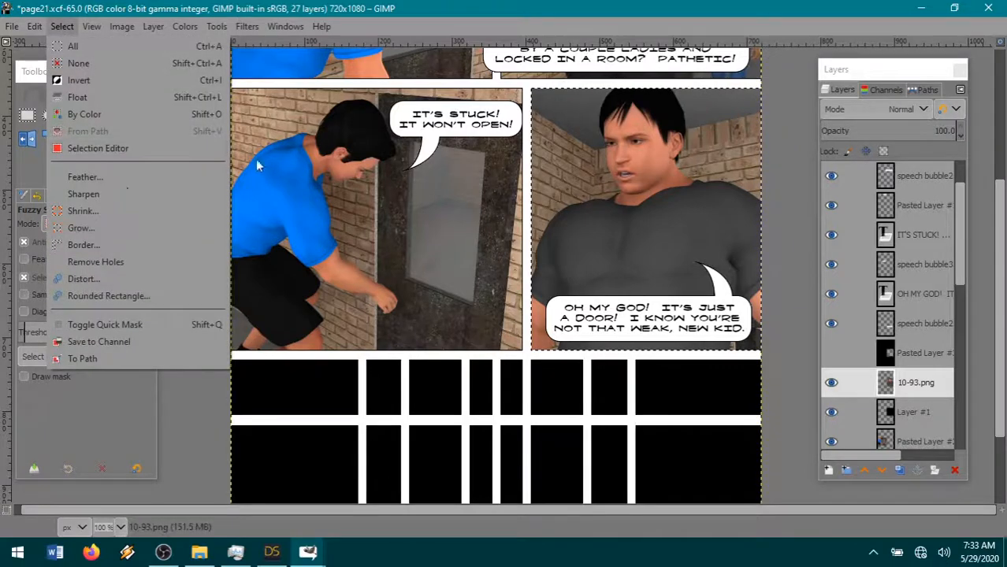
{"action": "left_click", "coordinate": [118, 211]}
{"action": "left_click", "coordinate": [164, 276]}
{"action": "left_click", "coordinate": [63, 29]}
{"action": "left_click", "coordinate": [93, 80]}
{"action": "left_click", "coordinate": [35, 26]}
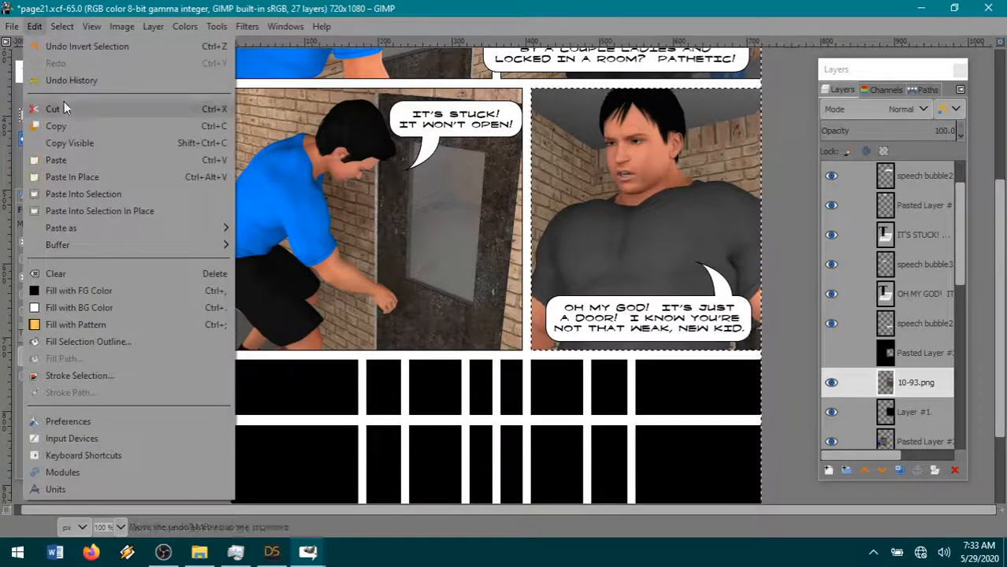
{"action": "left_click", "coordinate": [64, 103]}
{"action": "left_click", "coordinate": [62, 28]}
{"action": "left_click", "coordinate": [75, 63]}
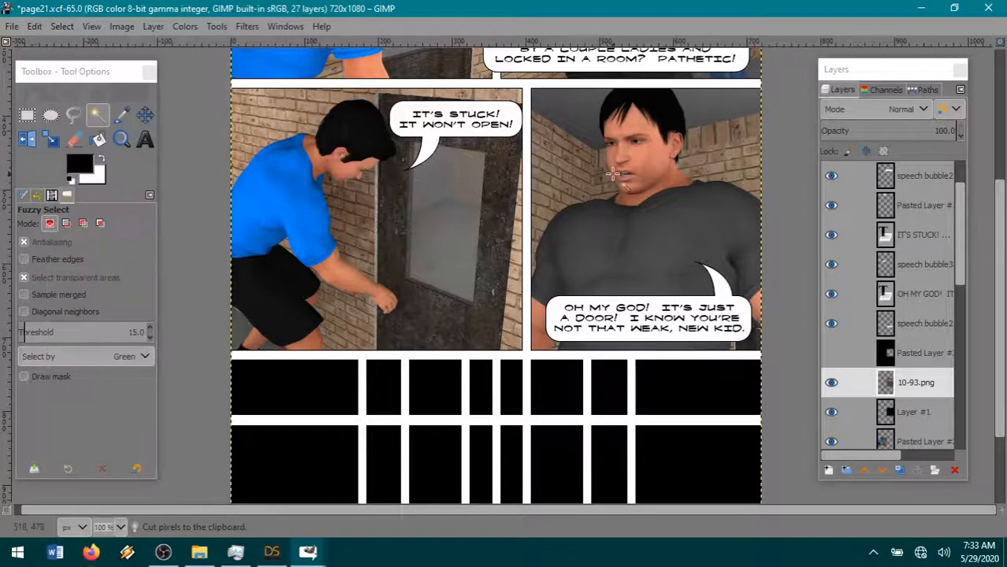
- Merge the 10-93.png layer down into the black border layer and save page21.xcf
{"action": "right_click", "coordinate": [915, 386]}
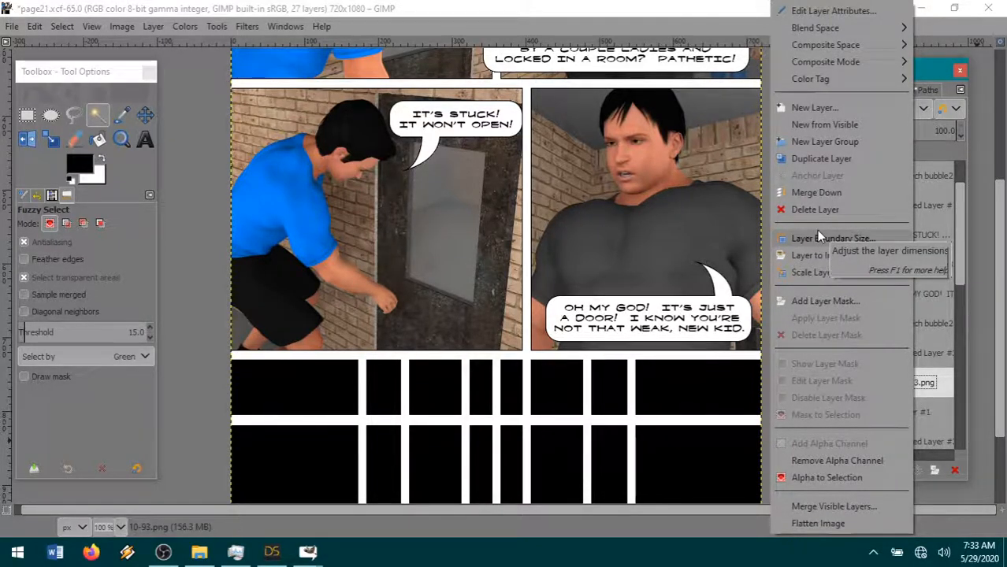
{"action": "left_click", "coordinate": [817, 193]}
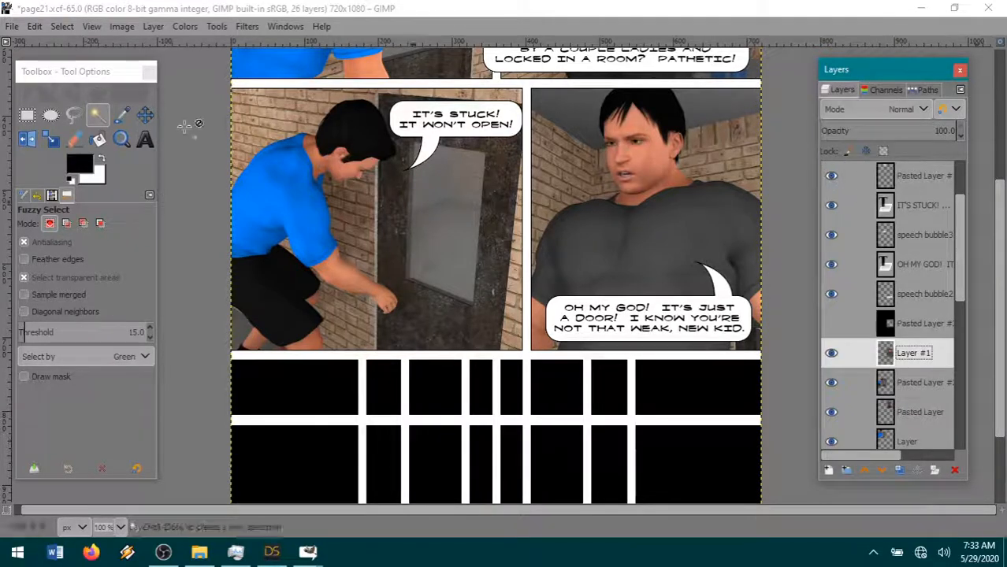
{"action": "left_click", "coordinate": [12, 26]}
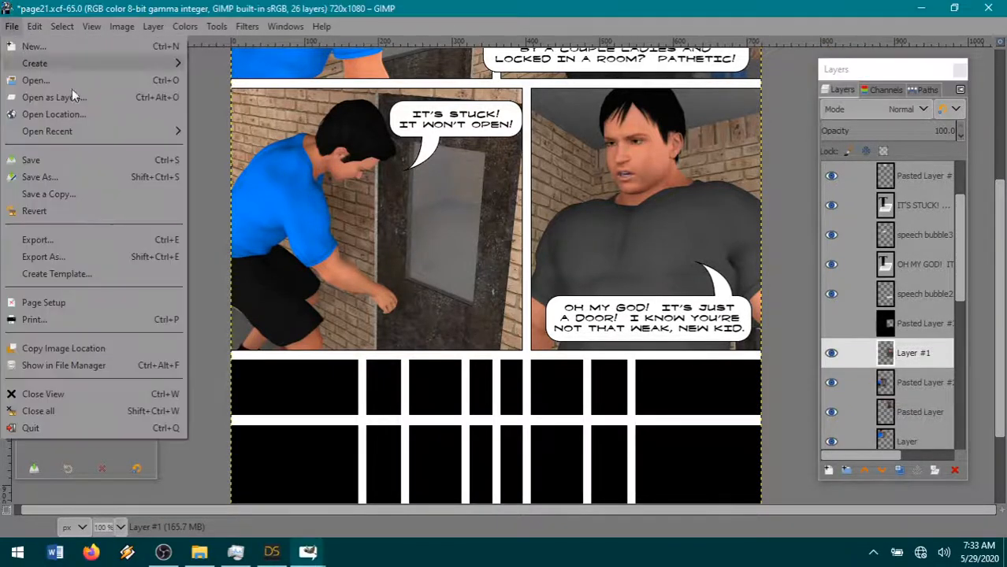
{"action": "left_click", "coordinate": [42, 160]}
- Switch to DAZ Studio and set the blue-shirted figure's Neck-Head Bend to -0.54 and Neck-Head Twist to -0.96
{"action": "left_click", "coordinate": [271, 551]}
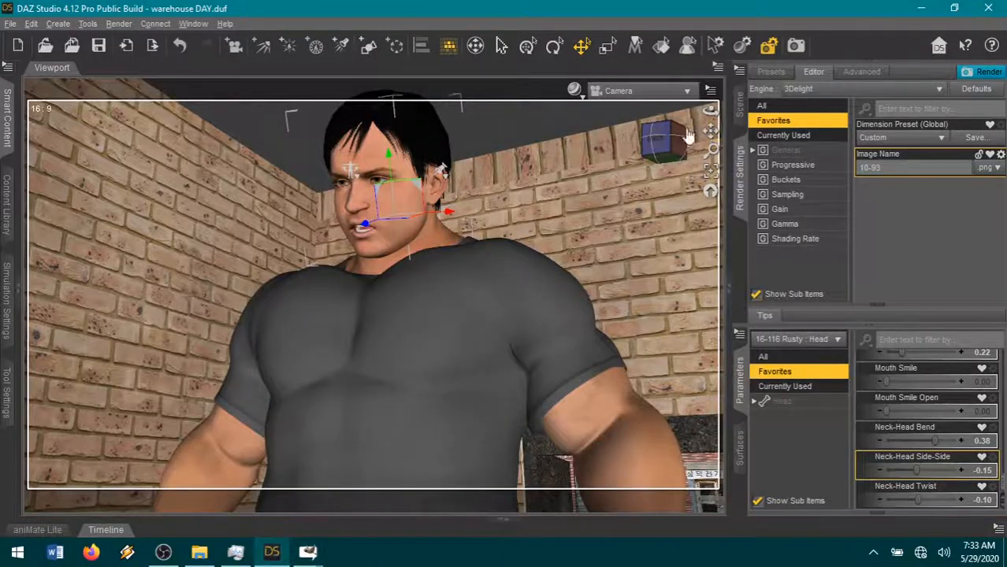
{"action": "mouse_move", "coordinate": [677, 144]}
{"action": "left_mouse_down"}
{"action": "mouse_move", "coordinate": [614, 157]}
{"action": "mouse_move", "coordinate": [591, 177]}
{"action": "mouse_move", "coordinate": [710, 133]}
{"action": "mouse_move", "coordinate": [690, 142]}
{"action": "left_mouse_up"}
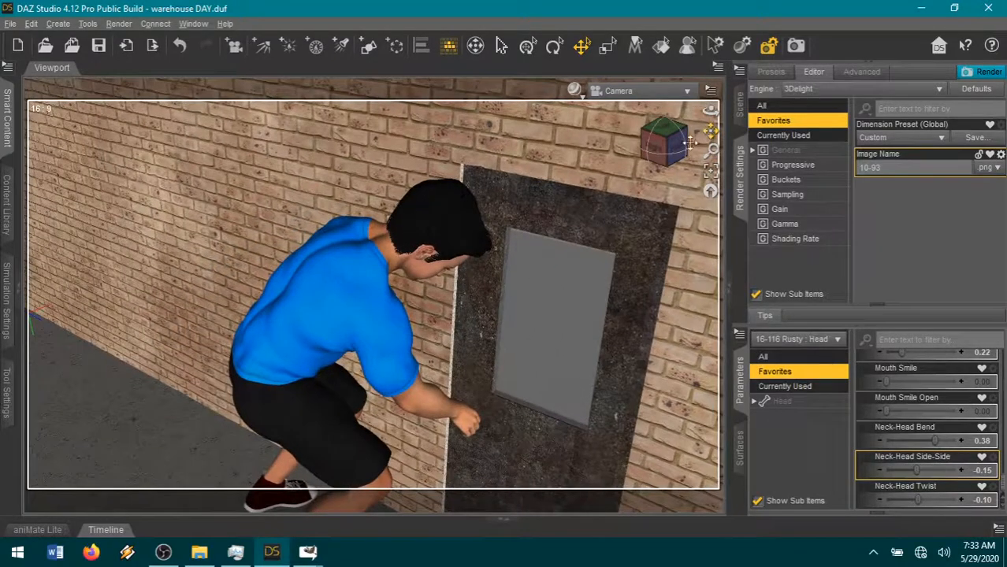
{"action": "left_click", "coordinate": [467, 241]}
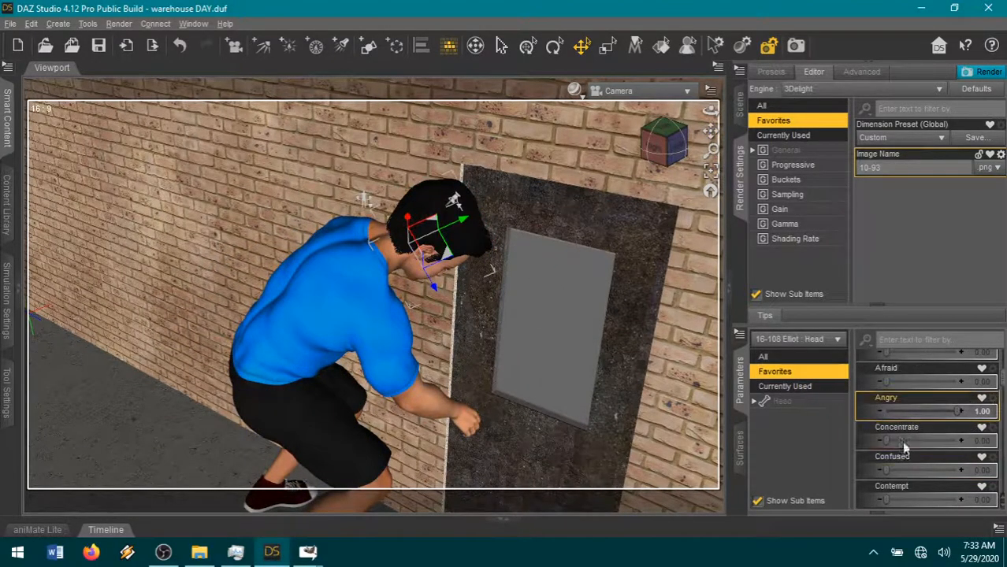
{"action": "scroll", "coordinate": [906, 433], "scroll_direction": "down", "scroll_amount": 10}
{"action": "left_click_drag", "start_coordinate": [906, 441], "coordinate": [902, 440]}
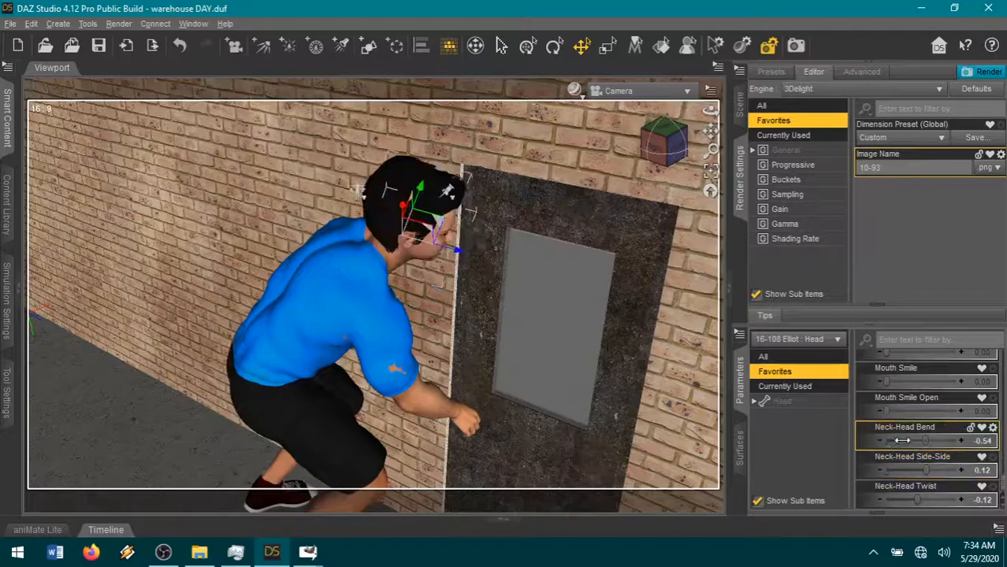
{"action": "left_click_drag", "start_coordinate": [915, 498], "coordinate": [888, 497]}
- Frame the blue-shirted figure closer in the camera and set his Eyes Up-Down to 0.56 and Mouth Open Wide to 0.18
{"action": "left_click_drag", "start_coordinate": [711, 131], "coordinate": [661, 113]}
{"action": "scroll", "coordinate": [649, 164], "scroll_direction": "up", "scroll_amount": 3}
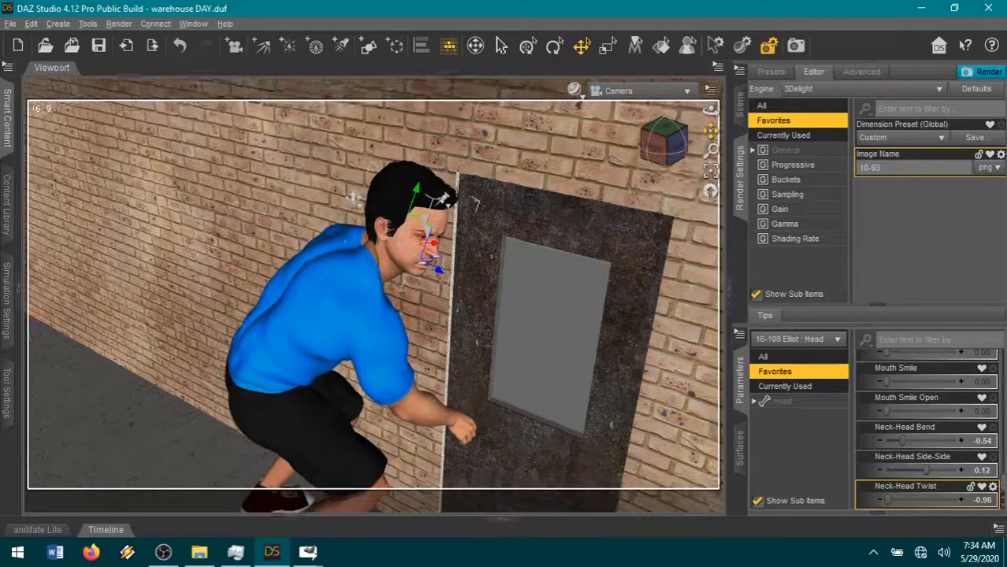
{"action": "scroll", "coordinate": [642, 166], "scroll_direction": "up", "scroll_amount": 2}
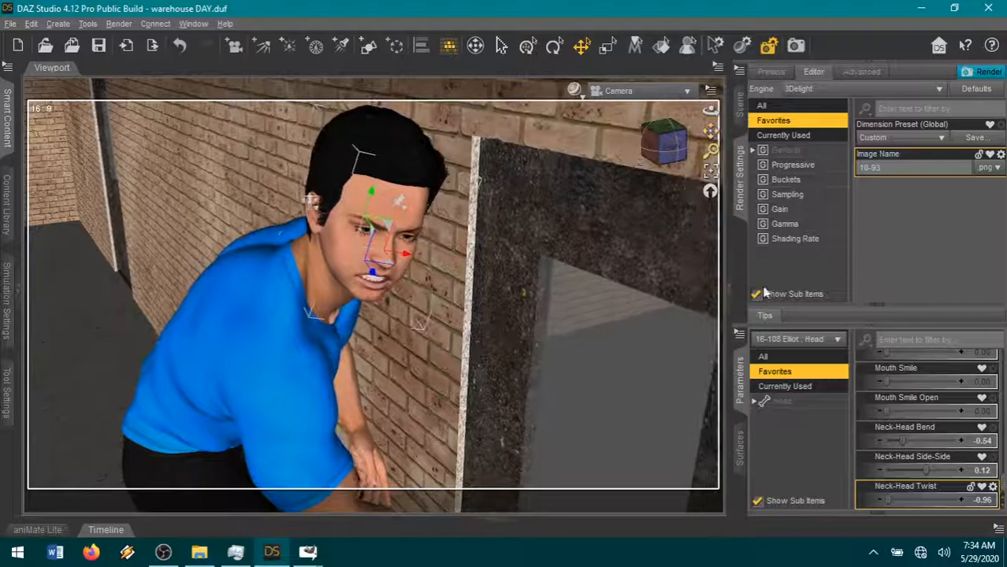
{"action": "scroll", "coordinate": [911, 465], "scroll_direction": "up", "scroll_amount": 3}
{"action": "scroll", "coordinate": [914, 473], "scroll_direction": "up", "scroll_amount": 3}
{"action": "left_click_drag", "start_coordinate": [922, 411], "coordinate": [936, 413]}
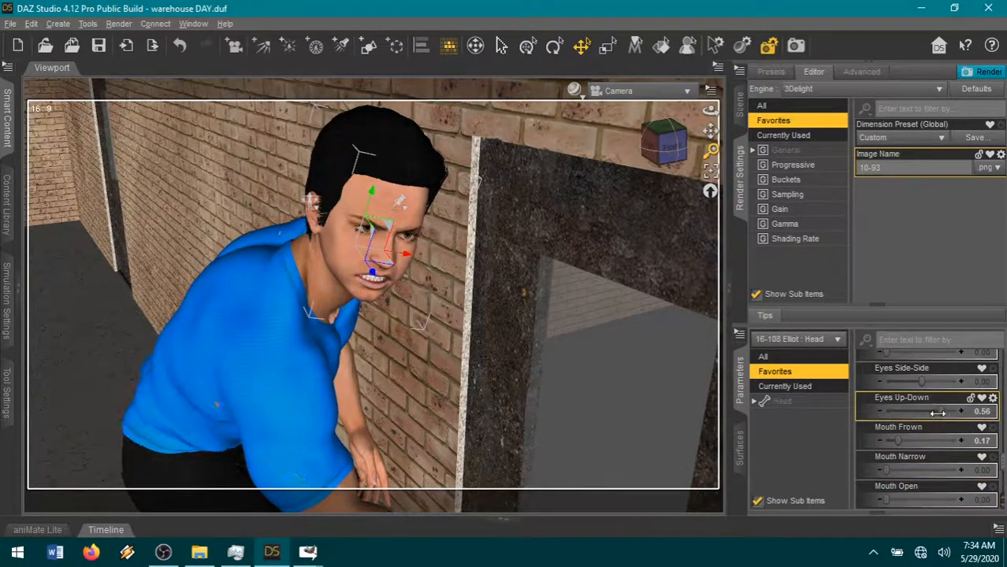
{"action": "scroll", "coordinate": [923, 473], "scroll_direction": "down", "scroll_amount": 6}
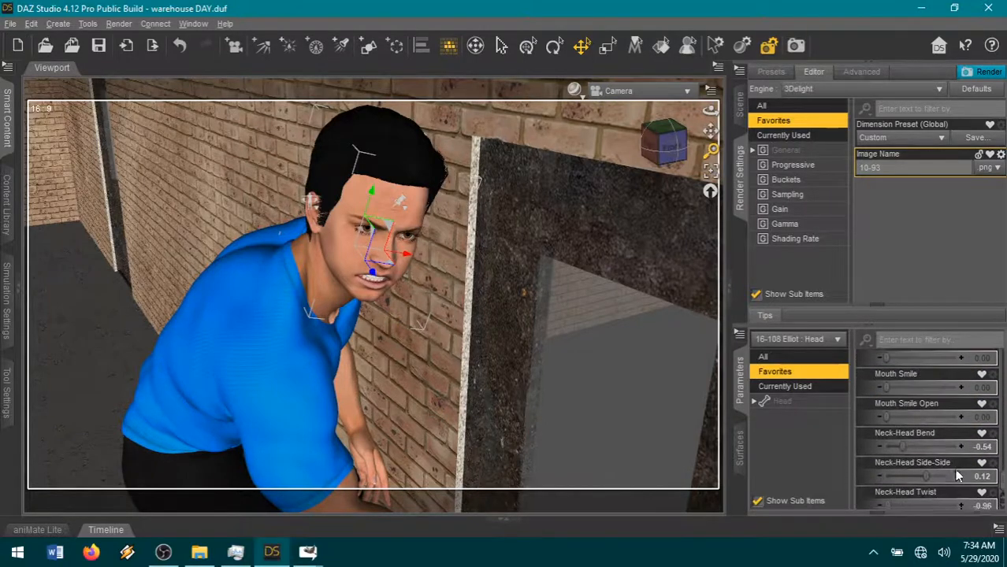
{"action": "scroll", "coordinate": [906, 450], "scroll_direction": "up", "scroll_amount": 3}
{"action": "left_click_drag", "start_coordinate": [887, 440], "coordinate": [898, 441]}
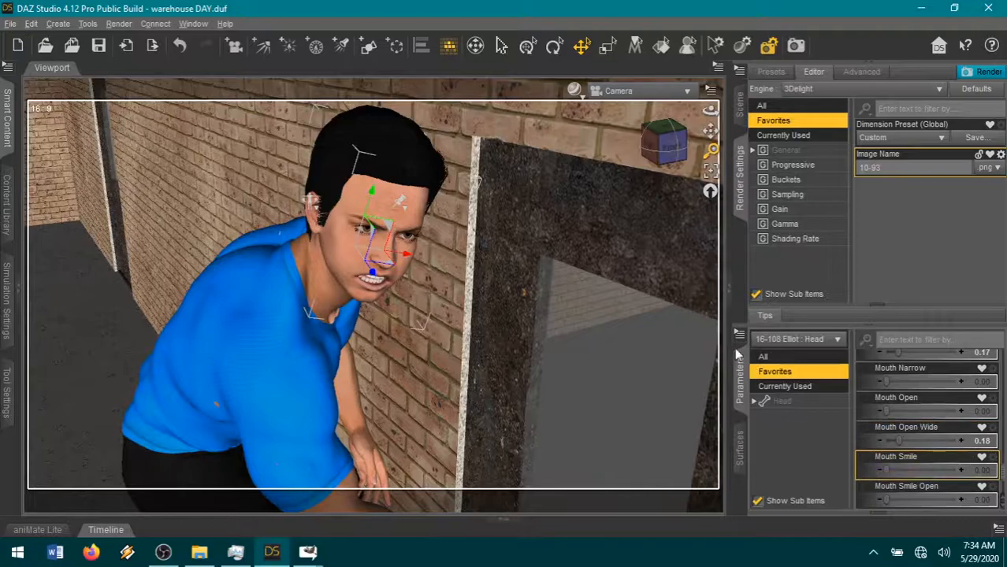
- Adjust the camera framing on the figure, set the image name to 10-94, and start the render
{"action": "left_click_drag", "start_coordinate": [709, 128], "coordinate": [710, 130]}
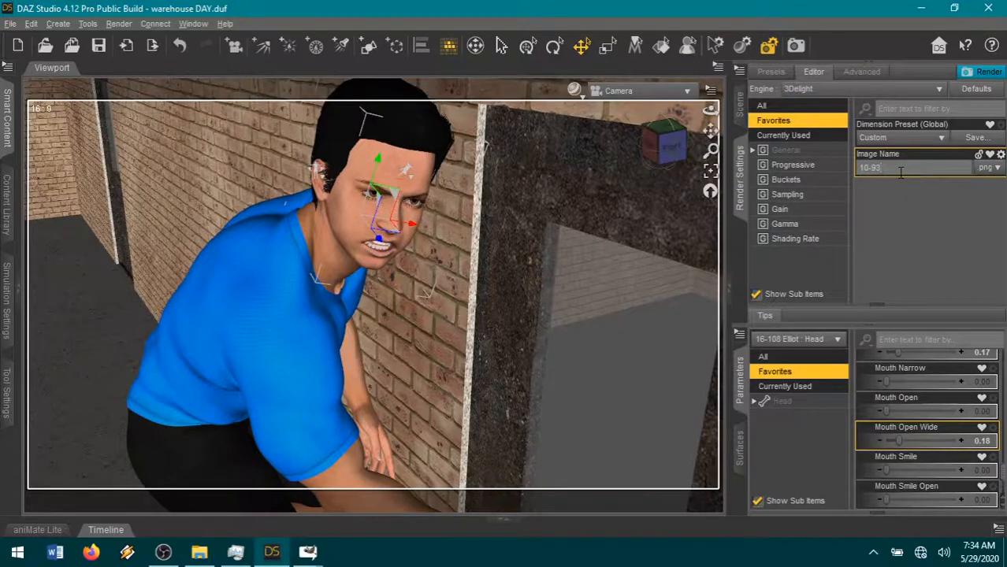
{"action": "left_click", "coordinate": [986, 72]}
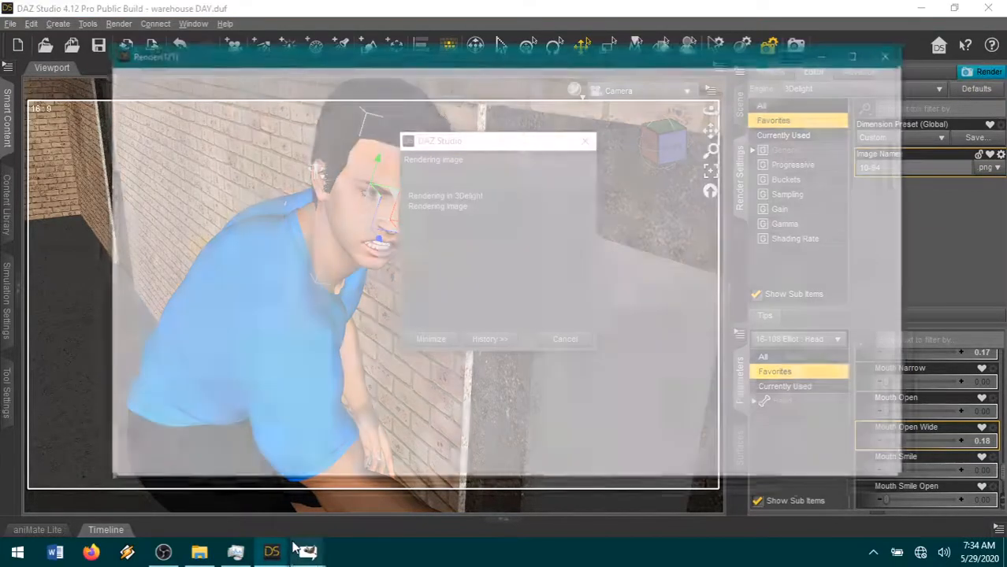
- Switch to GIMP, copy the speech bubble2 image, and paste it into page21.xcf as a new layer
{"action": "mouse_move", "coordinate": [308, 559]}
{"action": "left_click", "coordinate": [180, 504]}
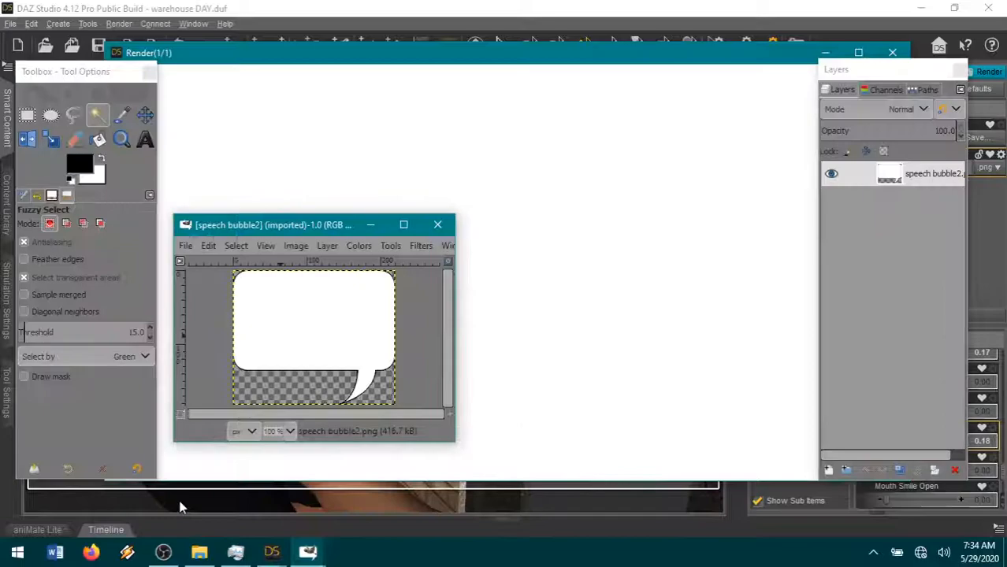
{"action": "mouse_move", "coordinate": [308, 551]}
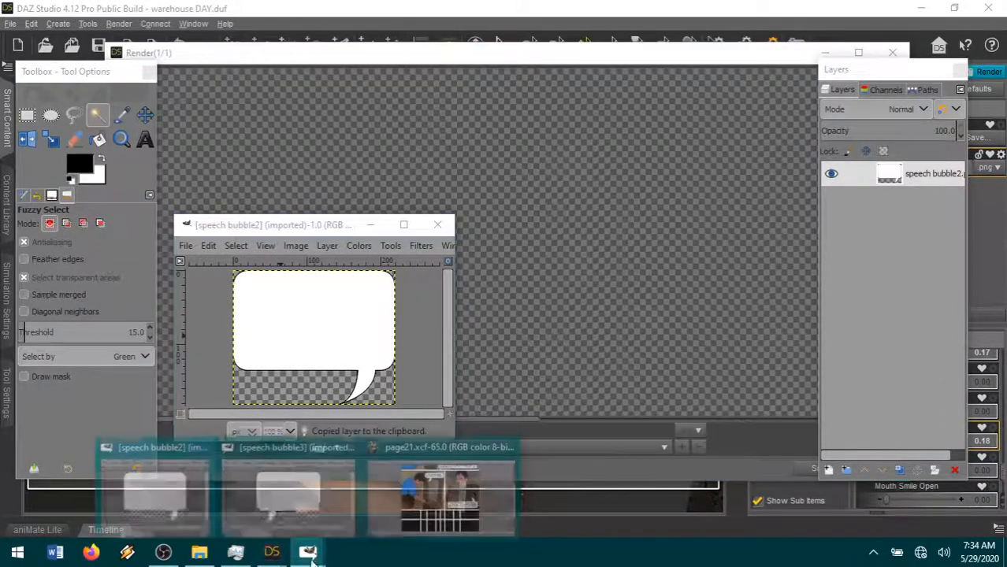
{"action": "left_click", "coordinate": [453, 480]}
{"action": "left_click", "coordinate": [35, 26]}
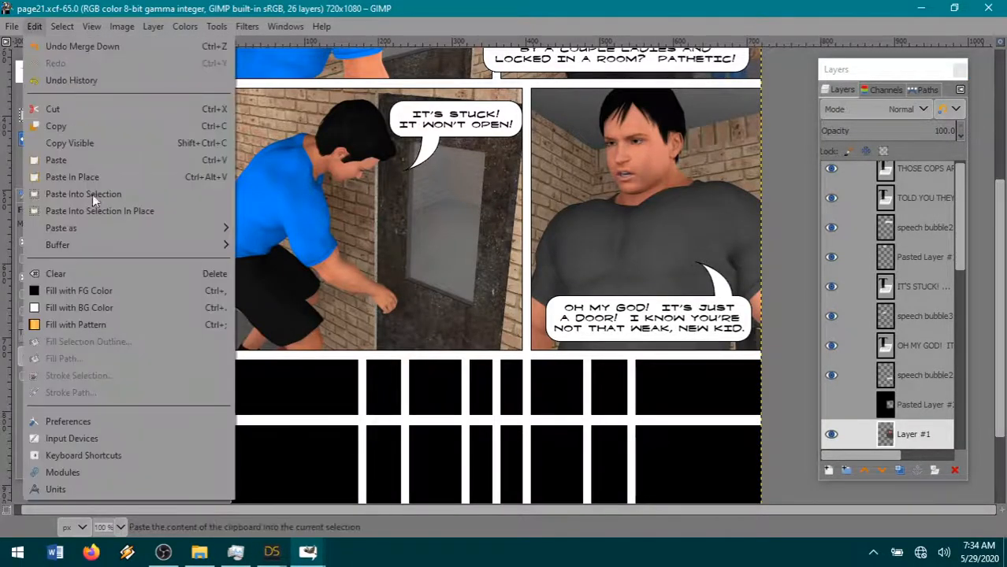
{"action": "mouse_move", "coordinate": [79, 228]}
{"action": "left_click", "coordinate": [249, 230]}
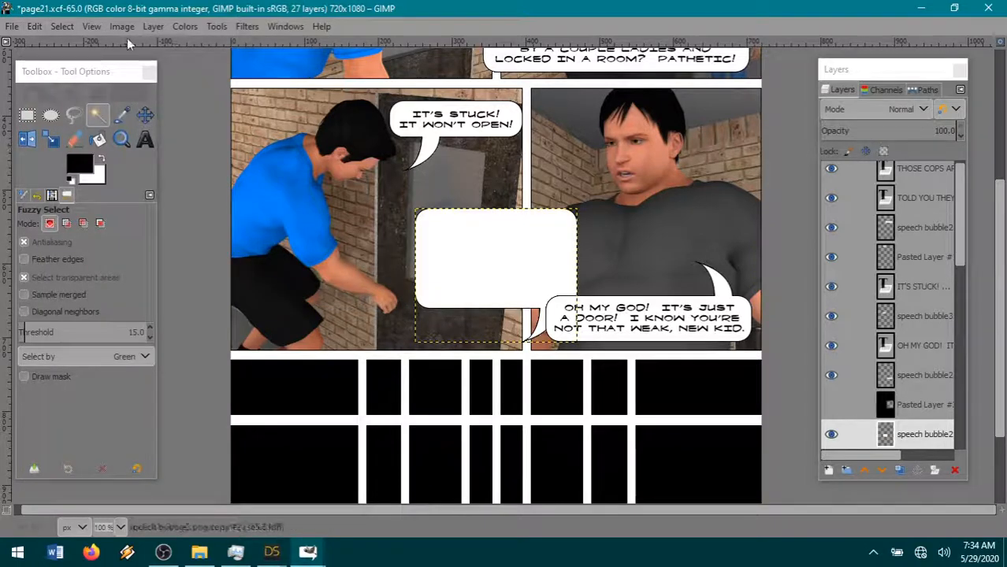
- Rotate the pasted speech bubble 180° and move it to the page's lower-left black panel area
{"action": "left_click", "coordinate": [153, 26]}
{"action": "mouse_move", "coordinate": [200, 228]}
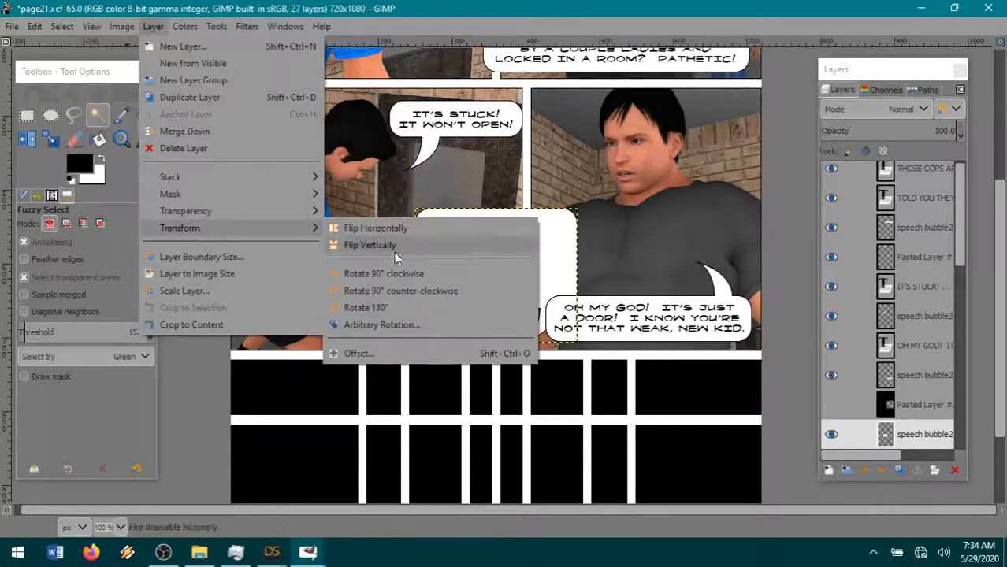
{"action": "left_click", "coordinate": [364, 308]}
{"action": "left_click", "coordinate": [145, 116]}
{"action": "left_click_drag", "start_coordinate": [423, 301], "coordinate": [279, 483]}
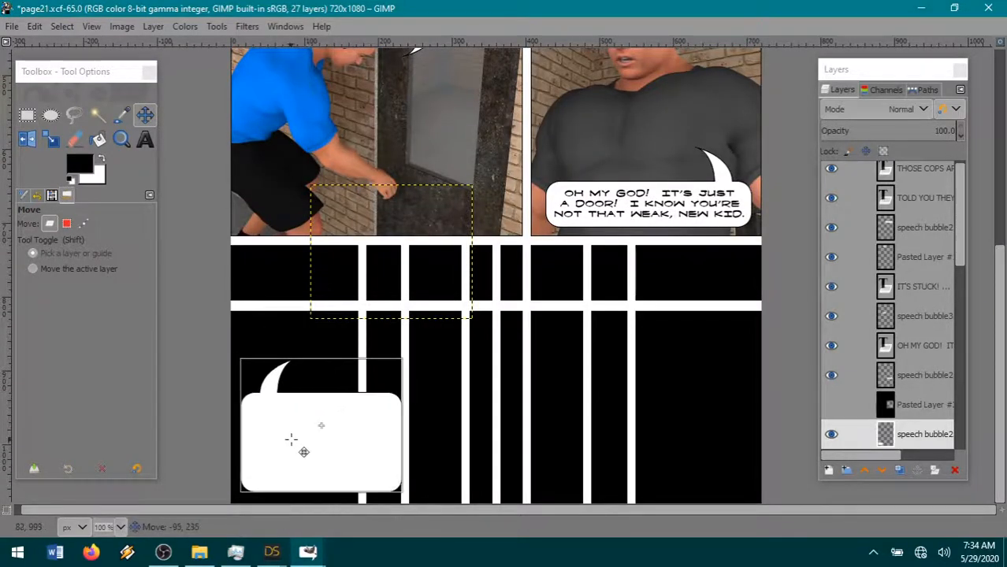
- Add centered Fanboy Hardcore 10 px text over the bubble reading "IT'S NOT THAT! THE HANDLE IS TOO SMALL. I CAN'T GET MY FINGERS AROUND IT"
{"action": "left_click", "coordinate": [145, 140]}
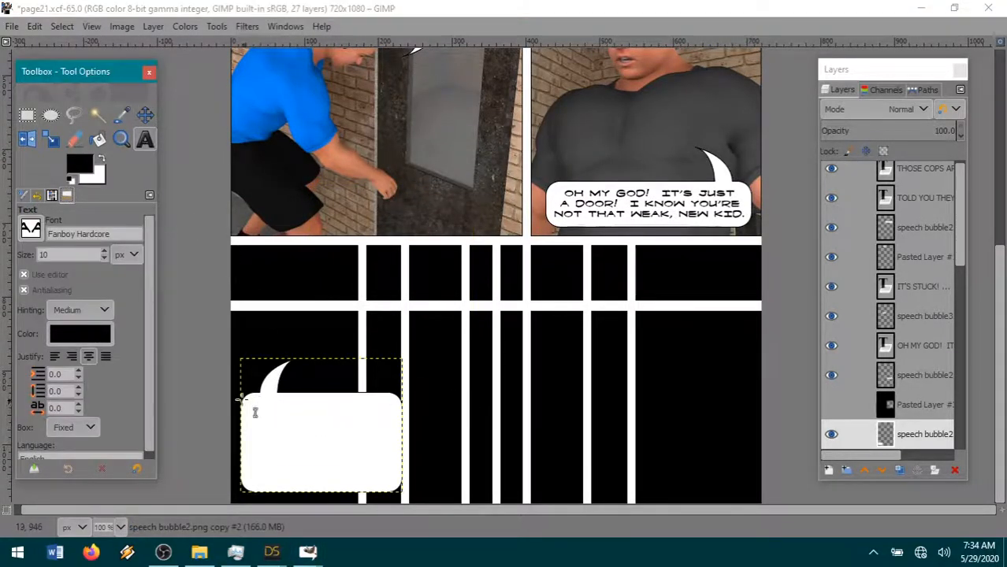
{"action": "left_click_drag", "start_coordinate": [246, 402], "coordinate": [464, 454]}
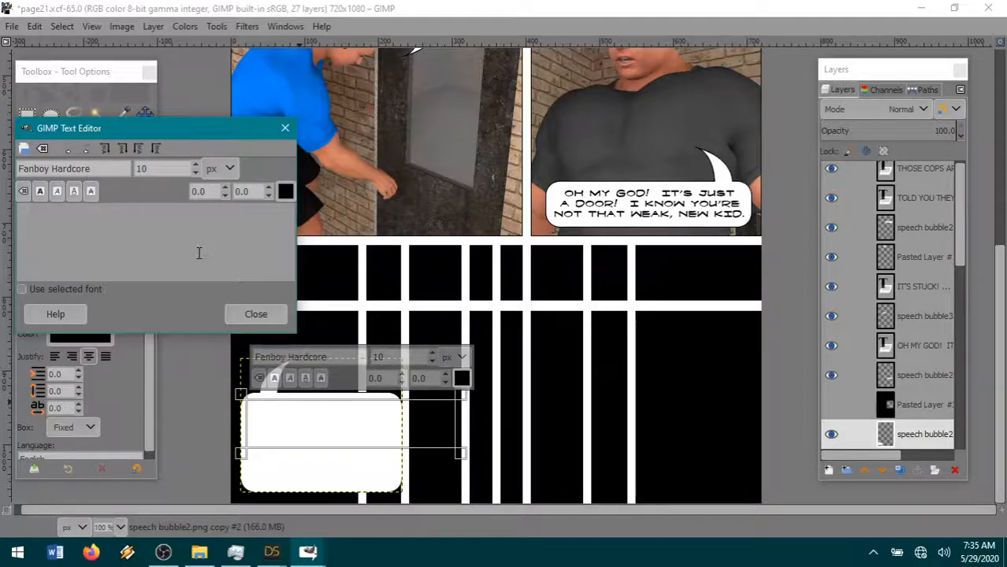
{"action": "type", "text": "IT'S NOT THAT!  THE HANDLE IS TOO SMALL"}
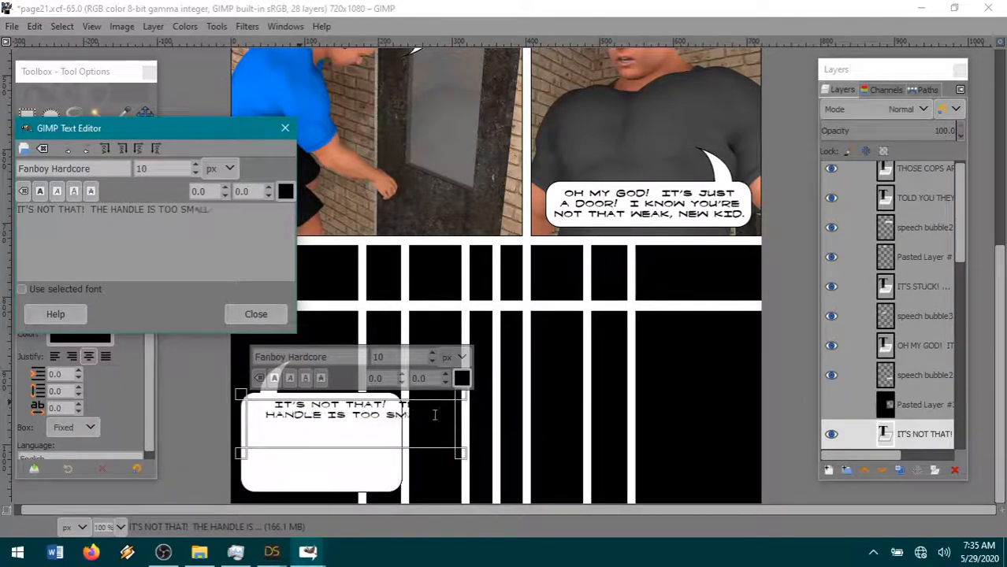
{"action": "type", "text": ".  I CAN"}
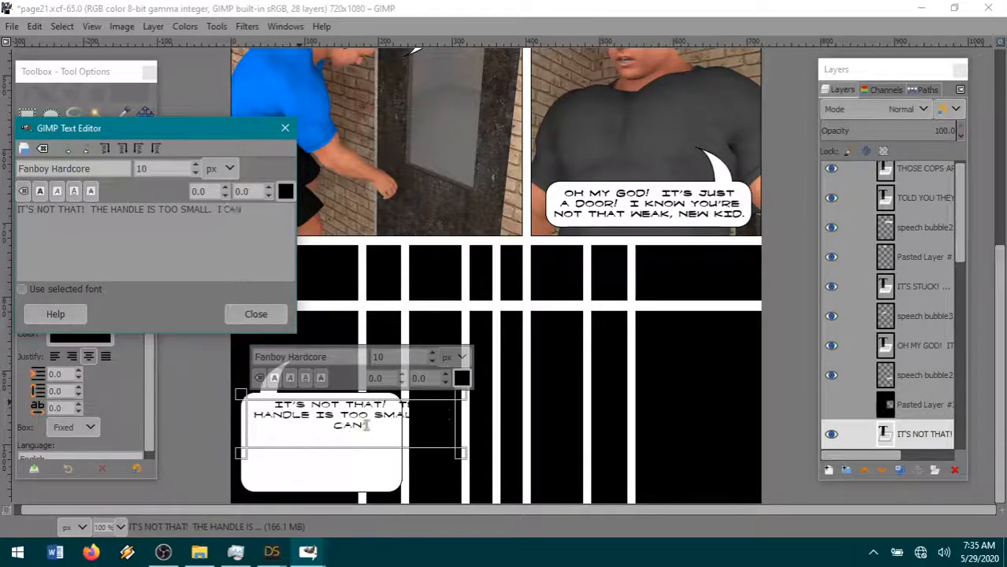
{"action": "type", "text": "'T GET MY FINGR"}
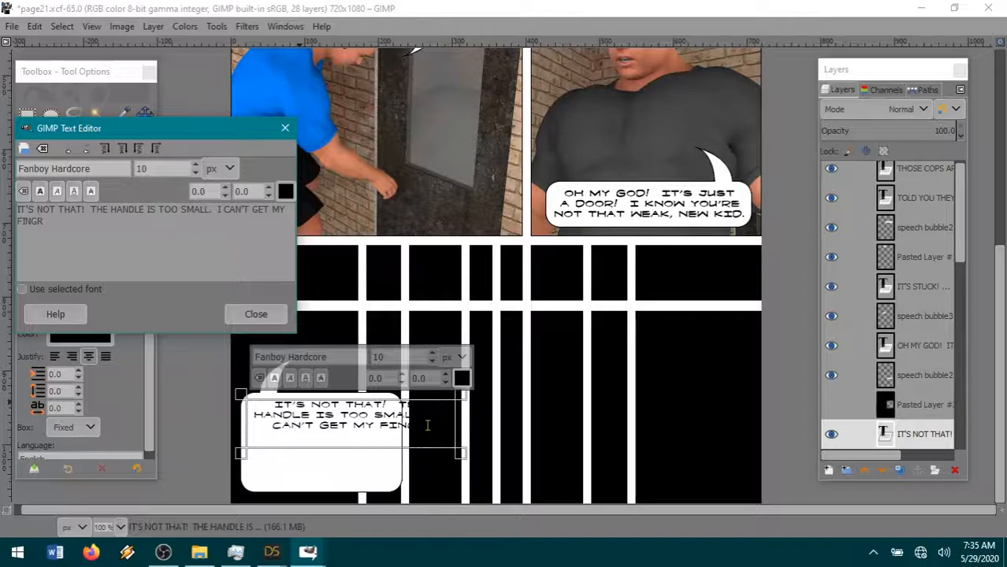
{"action": "key", "text": "BackSpace"}
{"action": "type", "text": "ERS AROUND IT"}
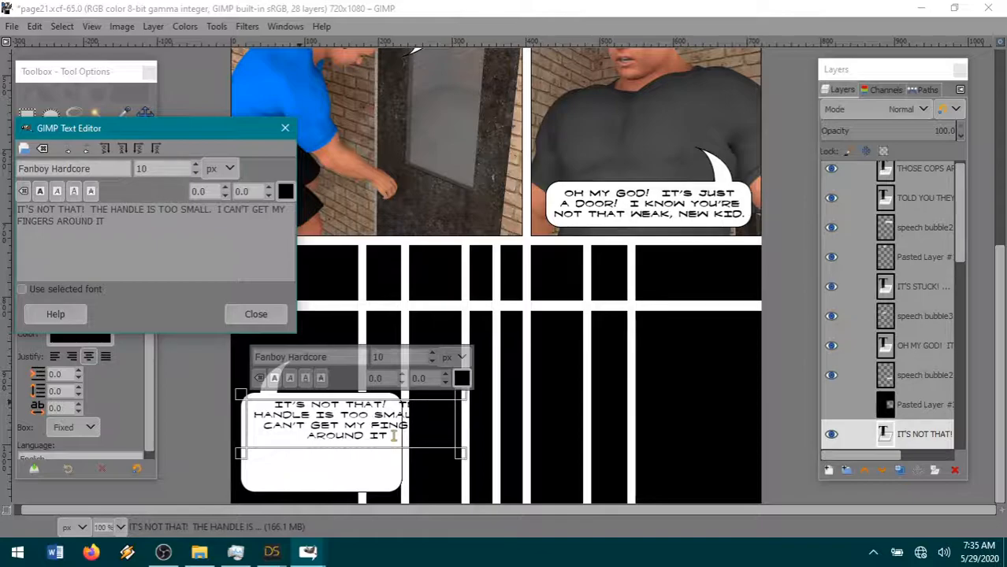
- Replace "MY FINGERS AROUND IT" at the end of the bubble text with "A GOOD GRIP ON IT!"
{"action": "key", "text": "BackSpace"}
{"action": "key", "text": "BackSpace"}
{"action": "key", "text": "BackSpace"}
{"action": "key", "text": "BackSpace"}
{"action": "key", "text": "BackSpace"}
{"action": "key", "text": "BackSpace"}
{"action": "key", "text": "BackSpace"}
{"action": "key", "text": "BackSpace"}
{"action": "key", "text": "BackSpace"}
{"action": "key", "text": "BackSpace"}
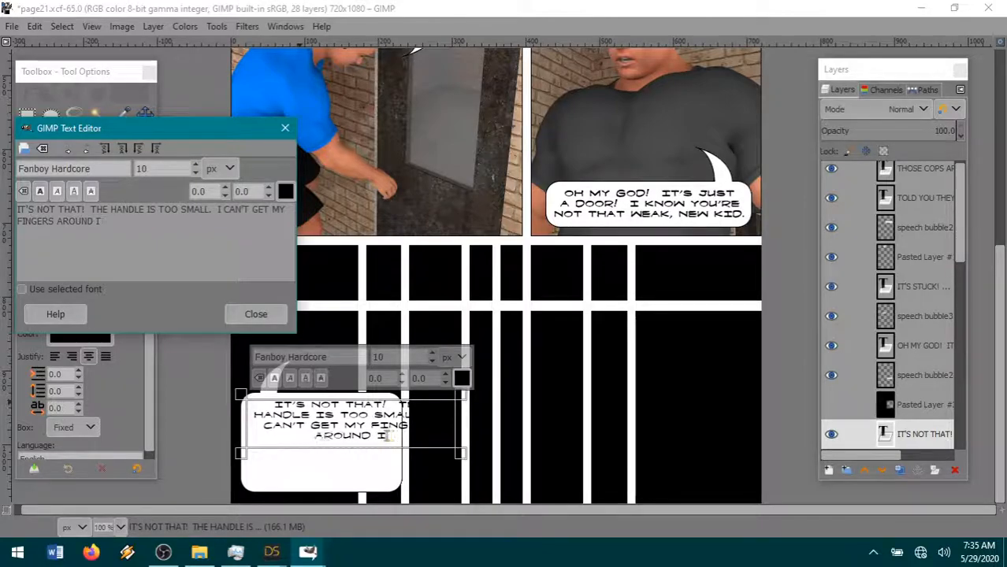
{"action": "key", "text": "BackSpace"}
{"action": "key", "text": "BackSpace"}
{"action": "key", "text": "BackSpace"}
{"action": "key", "text": "BackSpace"}
{"action": "key", "text": "BackSpace"}
{"action": "key", "text": "BackSpace"}
{"action": "key", "text": "BackSpace"}
{"action": "key", "text": "BackSpace"}
{"action": "key", "text": "BackSpace"}
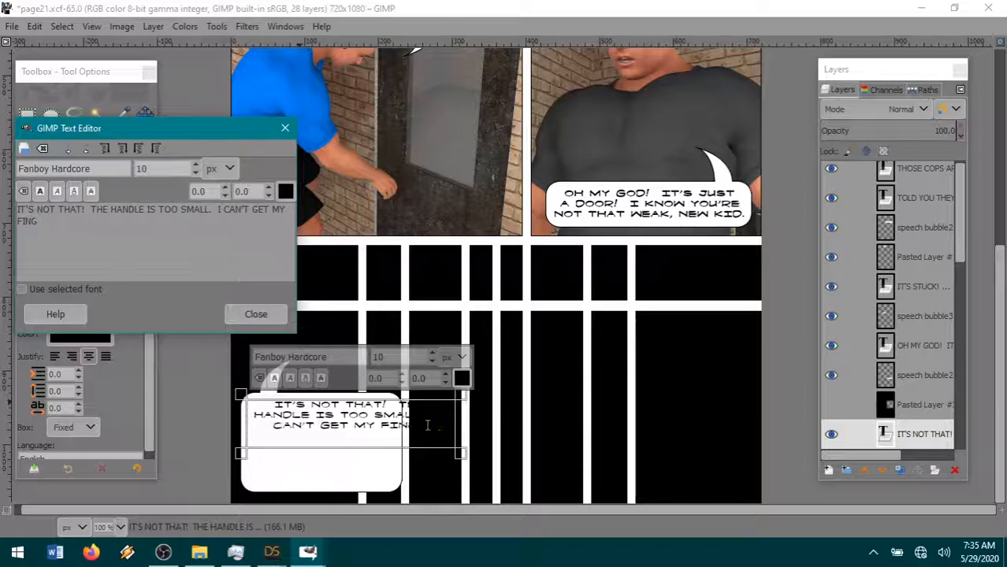
{"action": "key", "text": "BackSpace"}
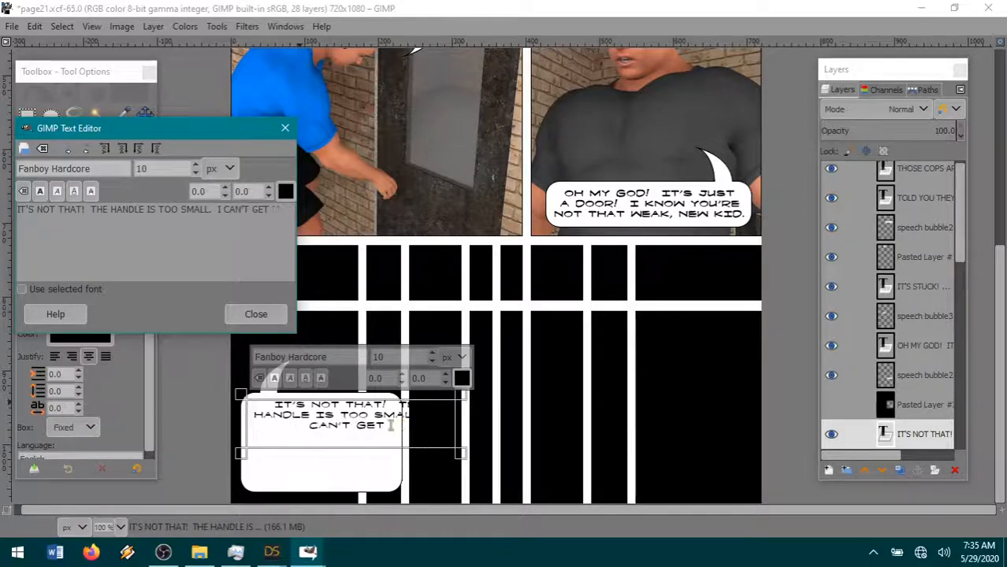
{"action": "type", "text": "A GOOD G"}
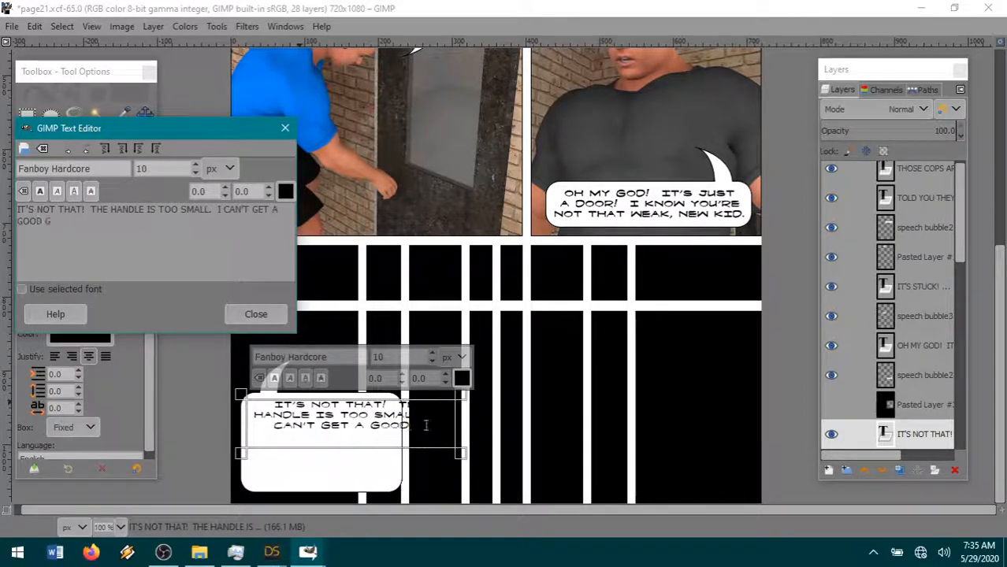
{"action": "type", "text": "RIP ON IT"}
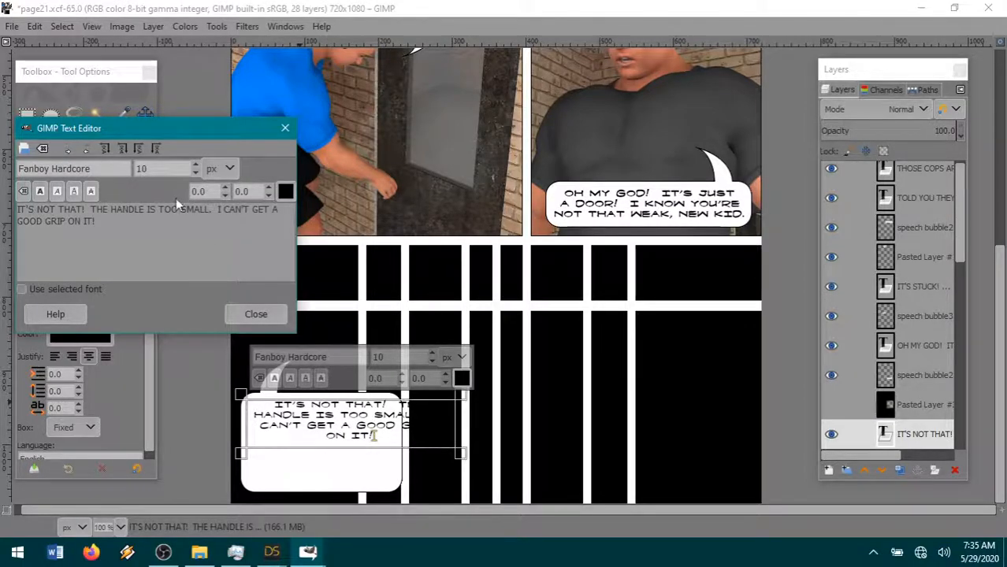
{"action": "type", "text": "!"}
- Adjust the text box width so the bubble's dialogue wraps onto three lines
{"action": "left_click_drag", "start_coordinate": [232, 236], "coordinate": [36, 198]}
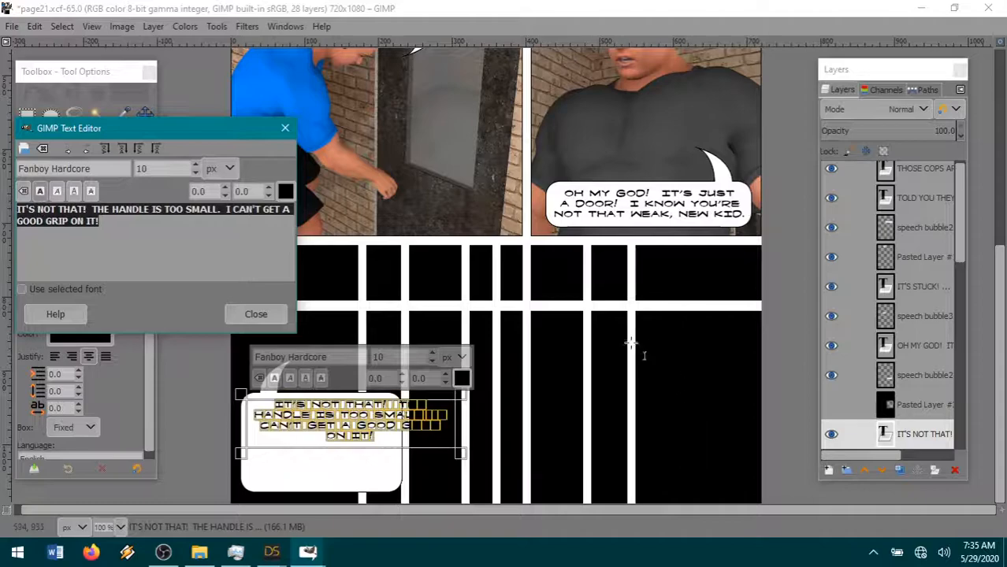
{"action": "left_click_drag", "start_coordinate": [454, 447], "coordinate": [445, 425]}
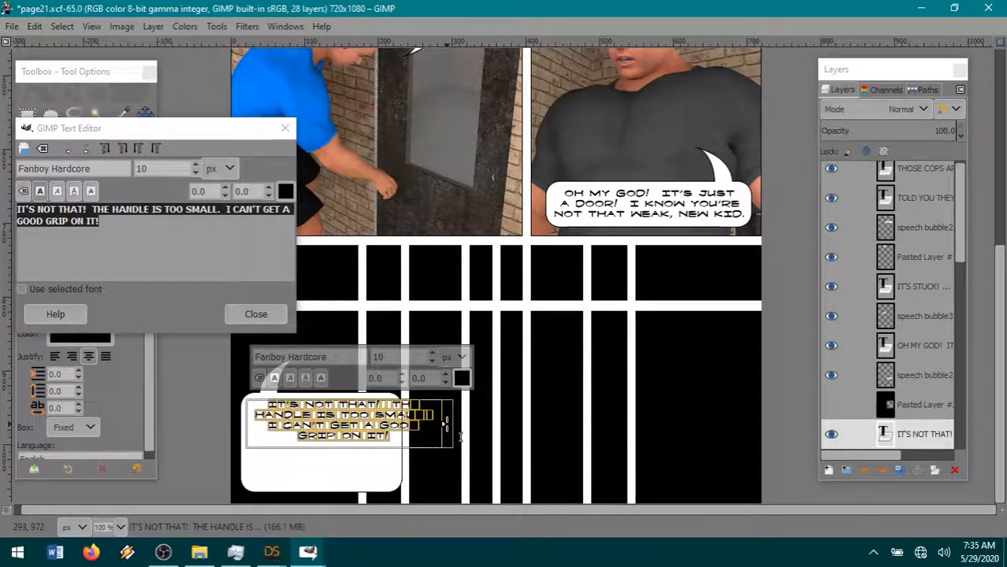
{"action": "left_click_drag", "start_coordinate": [459, 425], "coordinate": [482, 440]}
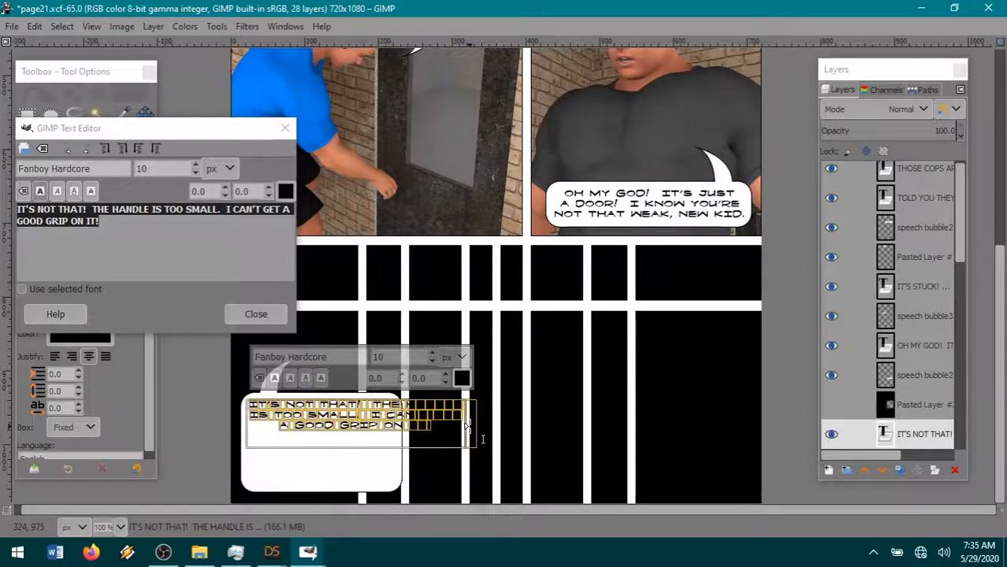
- Copy a 307 × 160 px rectangle over the right part of the speech bubble2 layer and paste it as a new layer
{"action": "scroll", "coordinate": [914, 362], "scroll_direction": "down", "scroll_amount": 3}
{"action": "left_click_drag", "start_coordinate": [909, 288], "coordinate": [923, 361]}
{"action": "left_click", "coordinate": [913, 319]}
{"action": "left_click", "coordinate": [146, 118]}
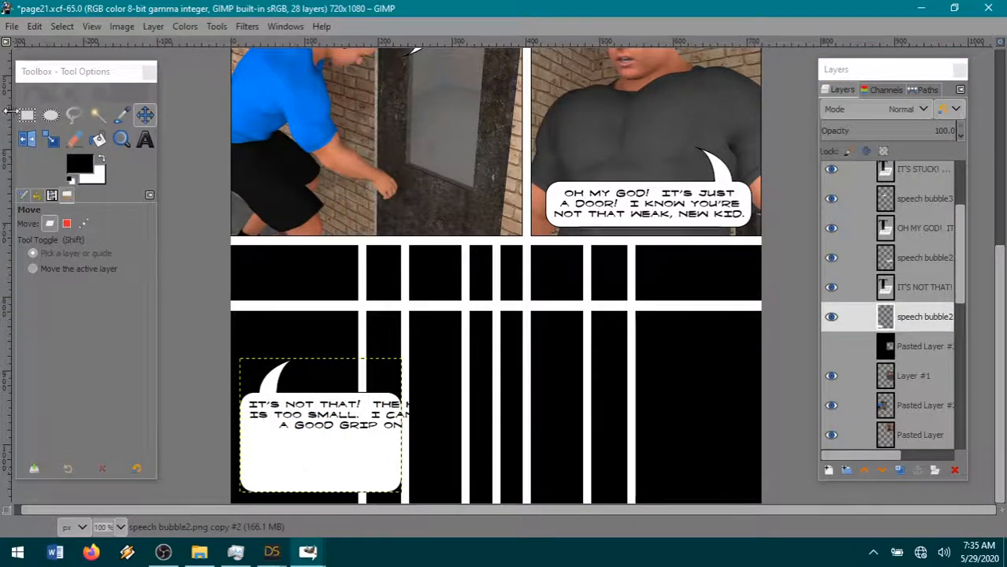
{"action": "key", "text": "r"}
{"action": "left_click_drag", "start_coordinate": [285, 386], "coordinate": [524, 503]}
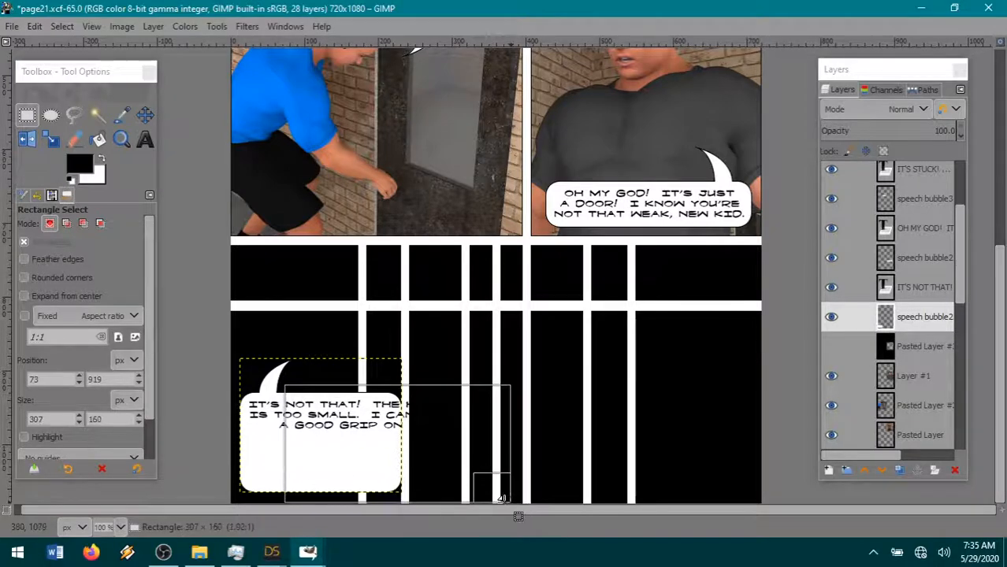
{"action": "key", "text": "ctrl+c"}
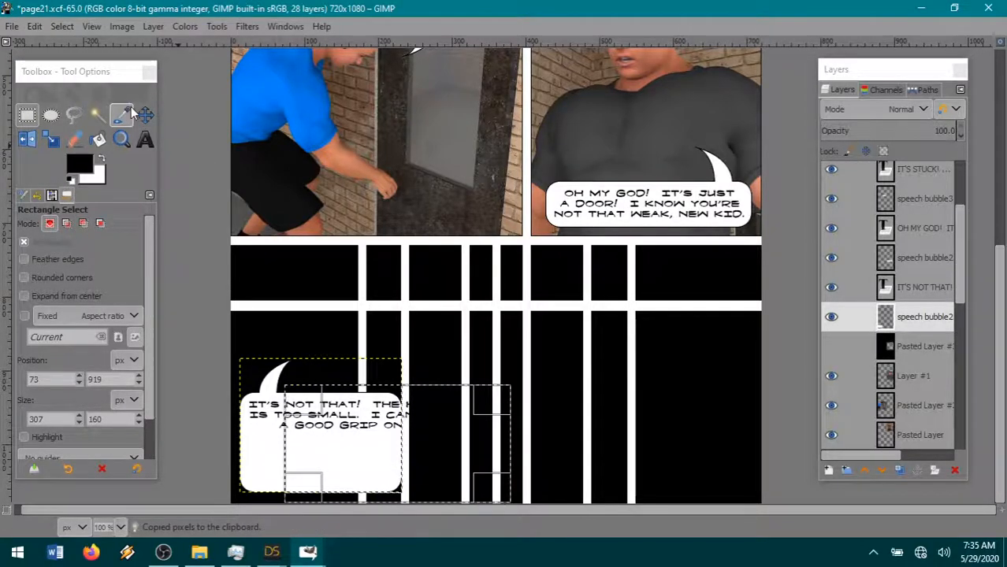
{"action": "left_click", "coordinate": [34, 26]}
{"action": "mouse_move", "coordinate": [67, 228]}
{"action": "left_click", "coordinate": [293, 231]}
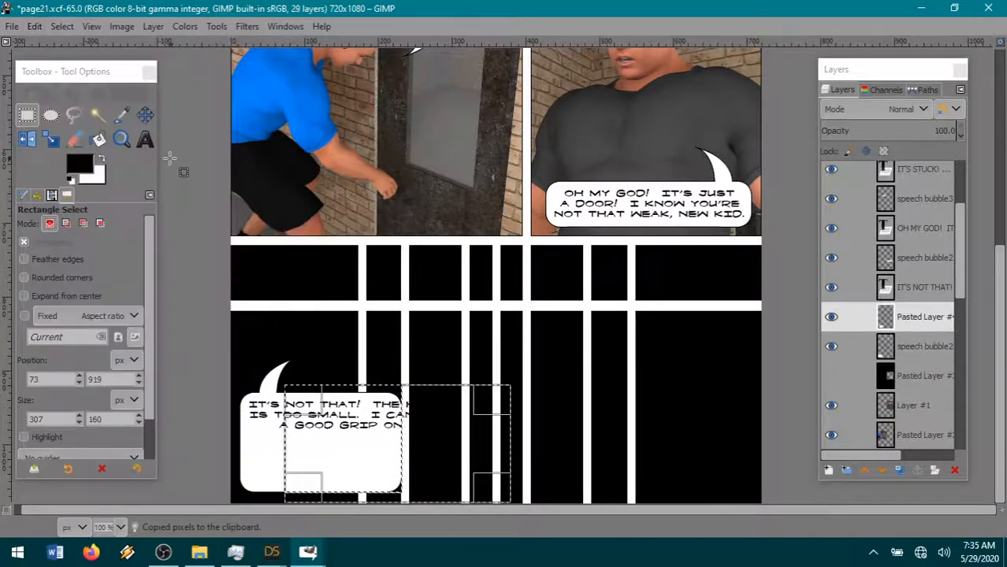
- Clear the selection, shift the pasted piece right to widen the bubble around the text, and merge it down
{"action": "left_click", "coordinate": [62, 26]}
{"action": "left_click", "coordinate": [75, 64]}
{"action": "left_click_drag", "start_coordinate": [319, 461], "coordinate": [390, 454]}
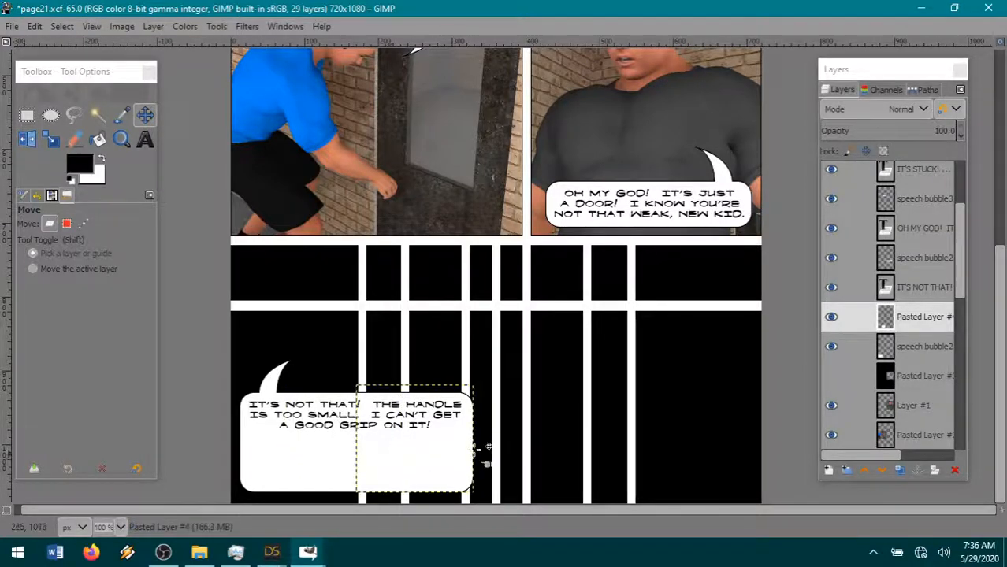
{"action": "right_click", "coordinate": [910, 331]}
{"action": "left_click", "coordinate": [789, 193]}
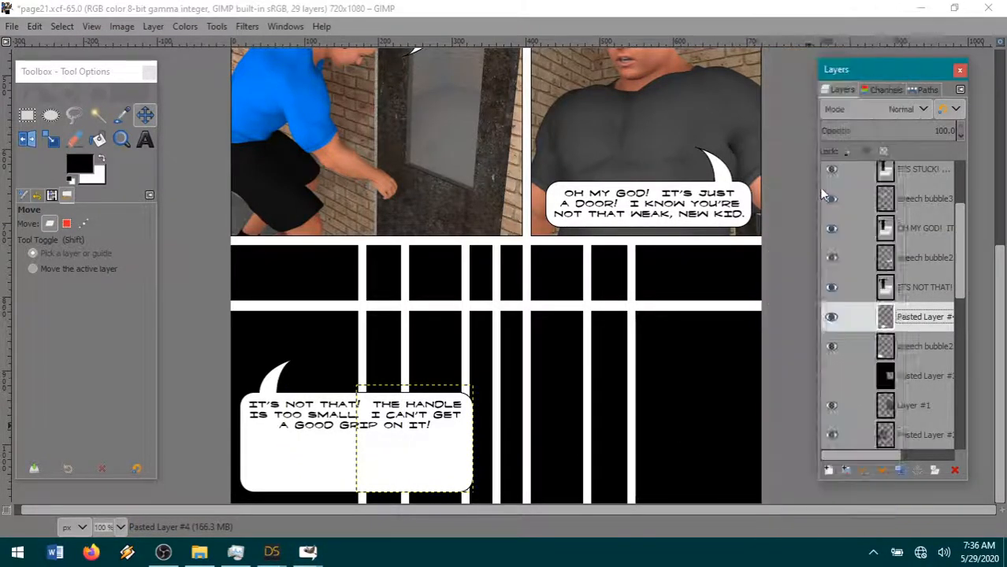
- Cut a 458 × 52 px strip out of the widened bubble across its full width
{"action": "left_click", "coordinate": [29, 112]}
{"action": "left_click_drag", "start_coordinate": [226, 428], "coordinate": [563, 465]}
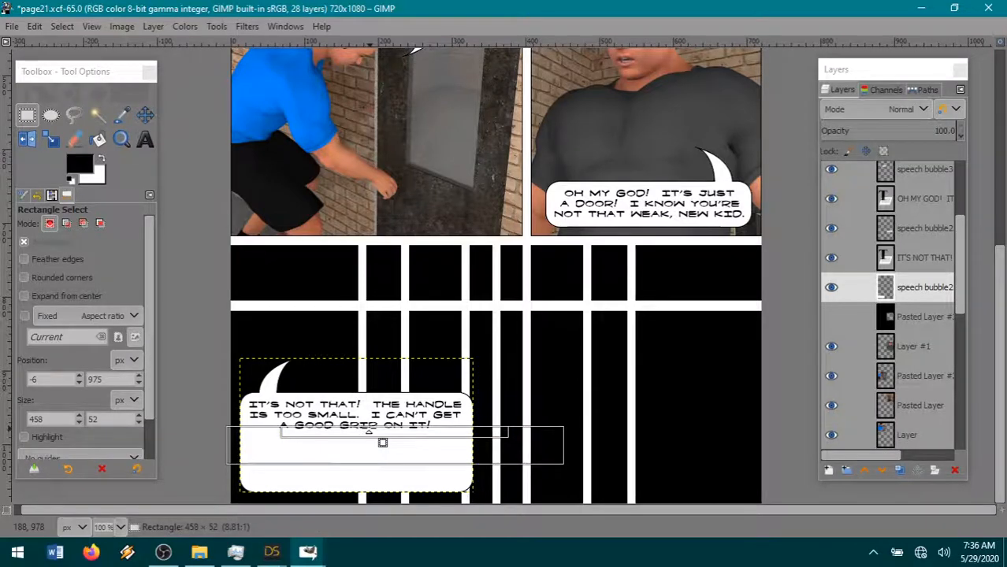
{"action": "left_click", "coordinate": [34, 26]}
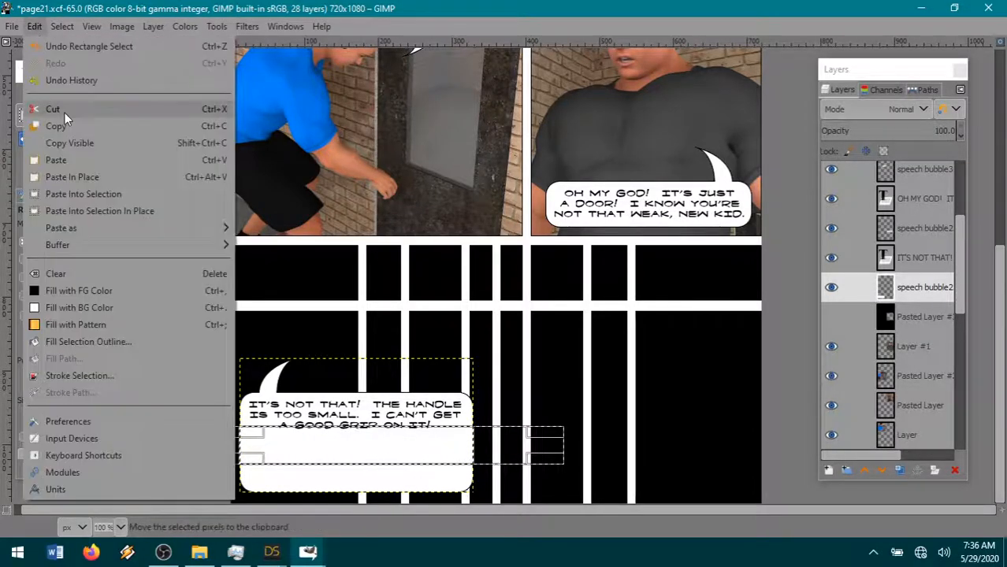
{"action": "left_click", "coordinate": [65, 112]}
- Extend the selection to 97 px high, cut the bubble's bottom section, clear the selection, and paste the section as a new layer
{"action": "left_click_drag", "start_coordinate": [350, 458], "coordinate": [367, 504]}
{"action": "left_click", "coordinate": [33, 26]}
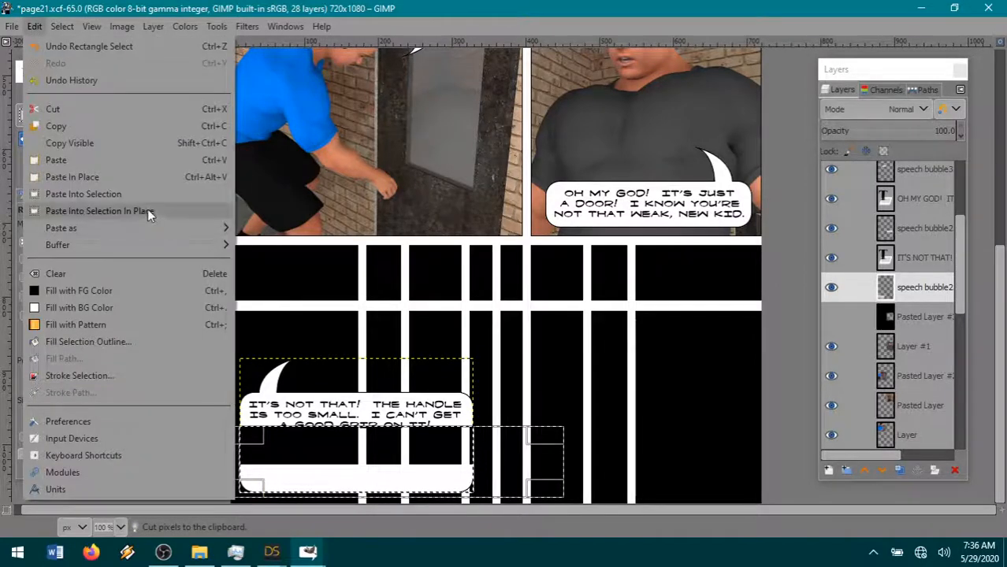
{"action": "mouse_move", "coordinate": [122, 233]}
{"action": "left_click", "coordinate": [65, 109]}
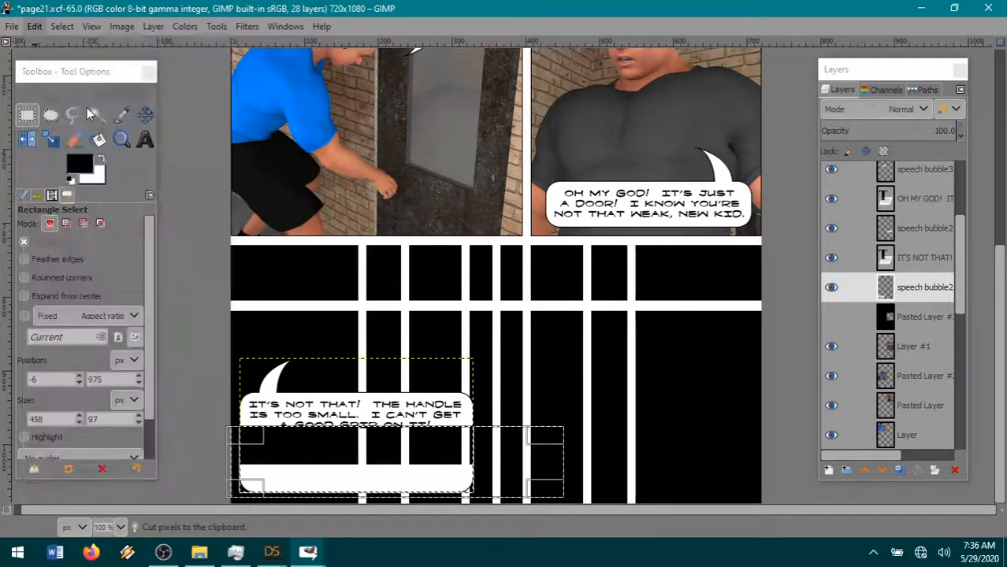
{"action": "left_click", "coordinate": [40, 29]}
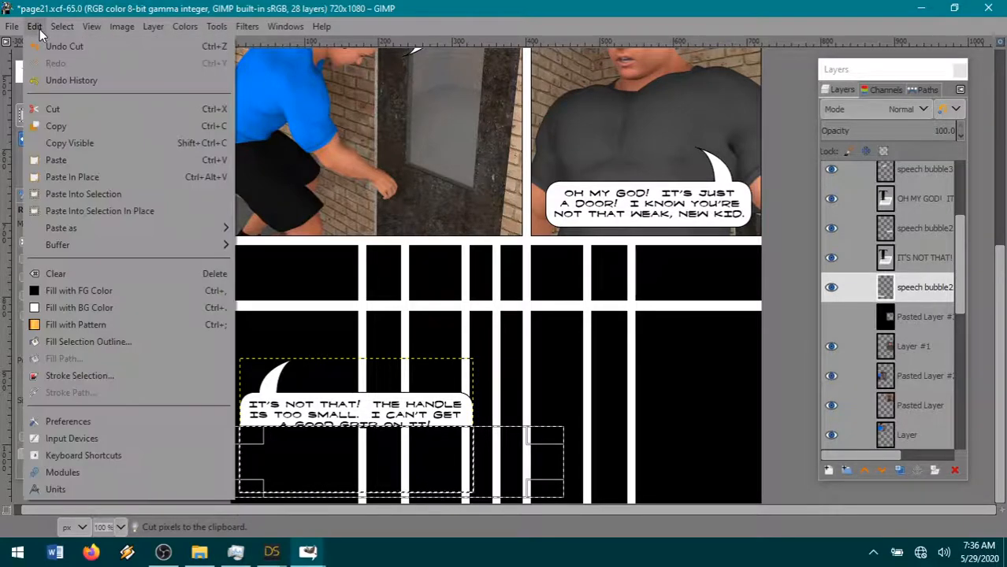
{"action": "mouse_move", "coordinate": [68, 31]}
{"action": "left_click", "coordinate": [79, 63]}
{"action": "left_click", "coordinate": [34, 26]}
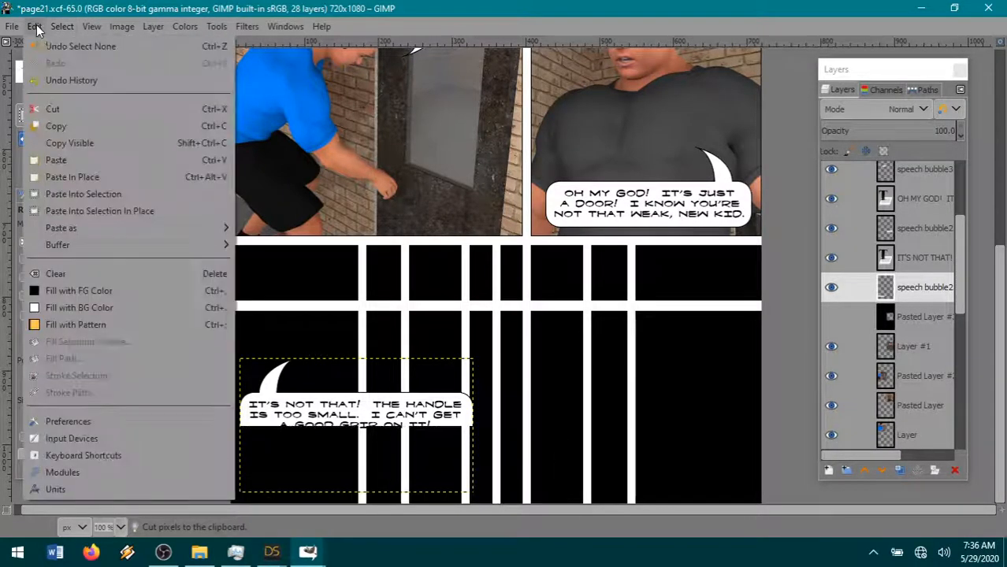
{"action": "mouse_move", "coordinate": [97, 228]}
{"action": "left_click", "coordinate": [271, 227]}
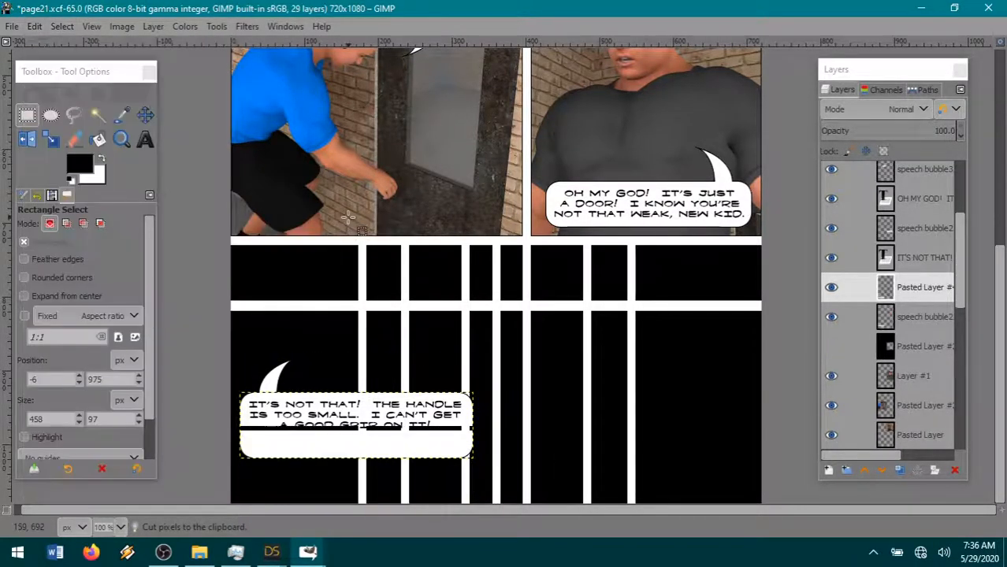
- Move the pasted bottom section up to close the bubble just below the text and merge it down
{"action": "left_click", "coordinate": [145, 115]}
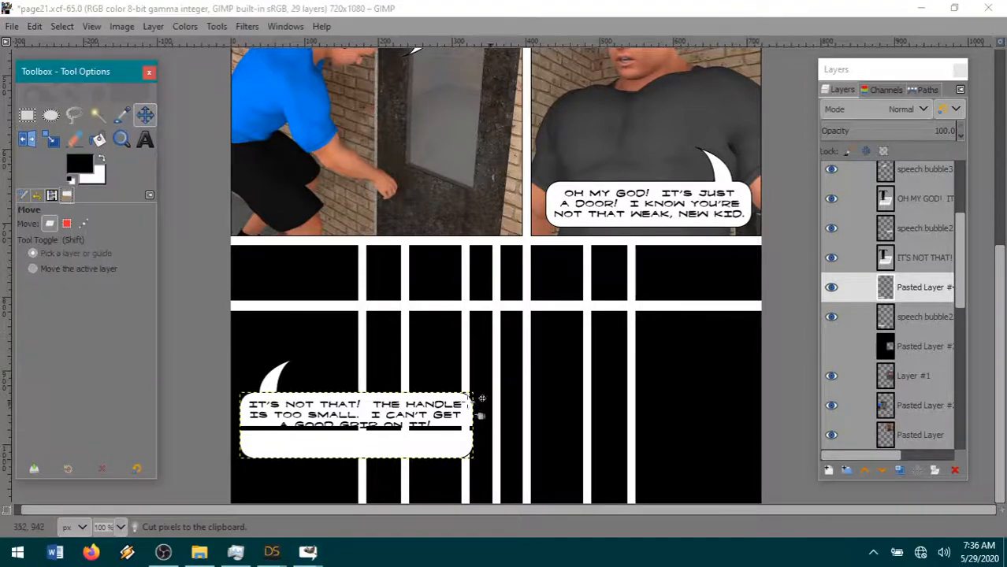
{"action": "left_click", "coordinate": [364, 450]}
{"action": "left_click_drag", "start_coordinate": [377, 463], "coordinate": [377, 443]}
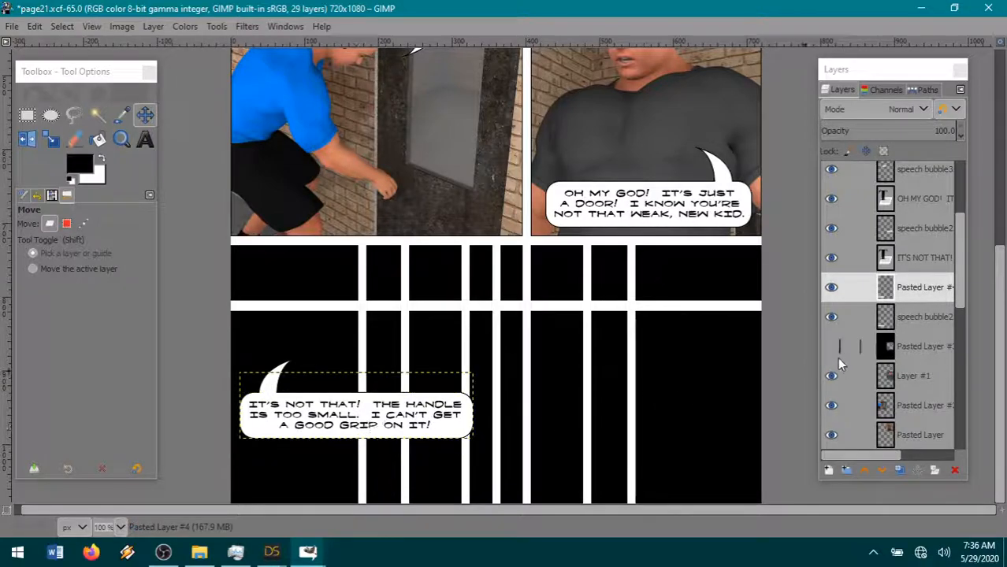
{"action": "right_click", "coordinate": [920, 290]}
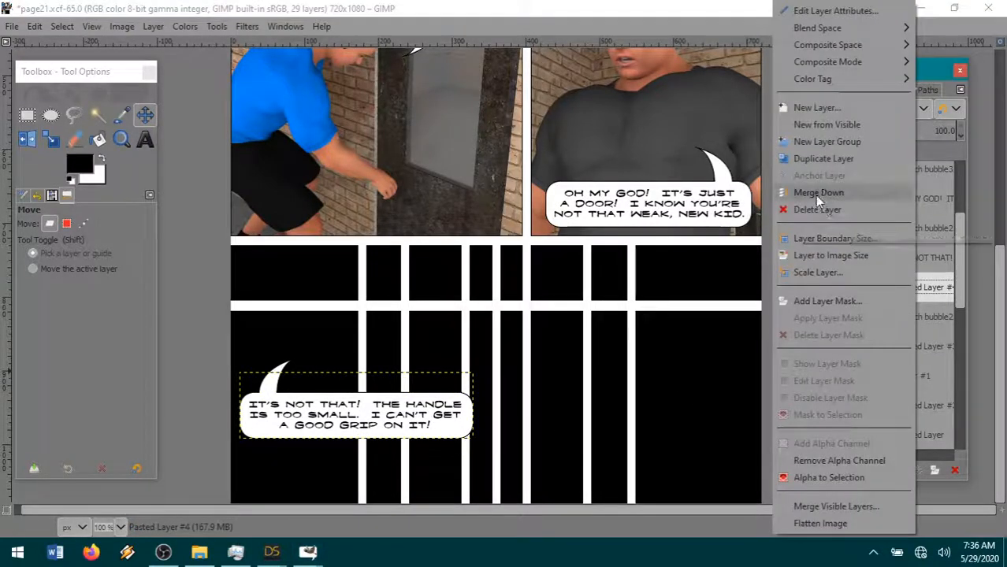
{"action": "left_click", "coordinate": [818, 192]}
- Move the speech bubble and its text down to the lower-left corner of the page, then reselect the speech bubble2 layer
{"action": "left_click", "coordinate": [145, 116]}
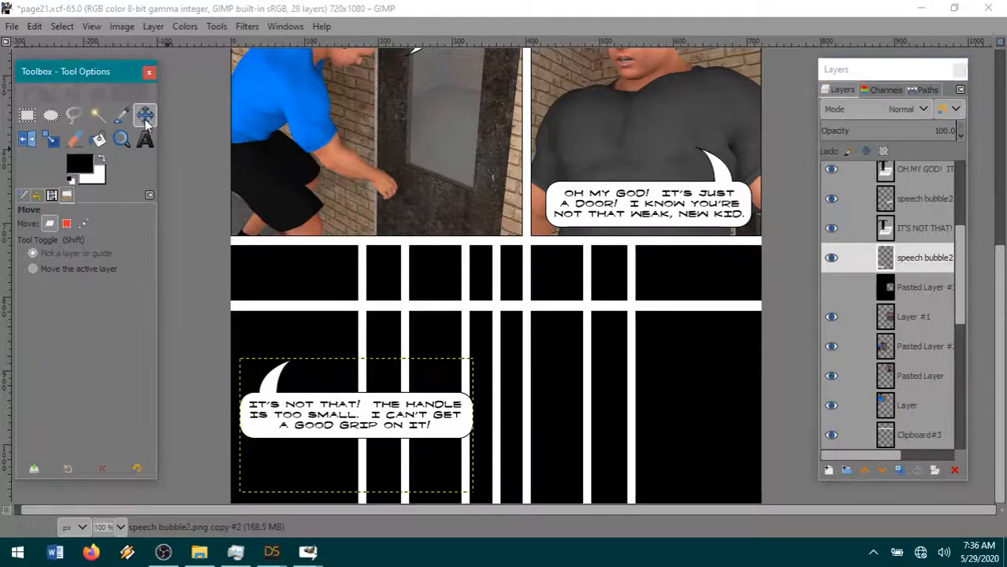
{"action": "left_click_drag", "start_coordinate": [305, 446], "coordinate": [292, 503]}
{"action": "left_click", "coordinate": [906, 230]}
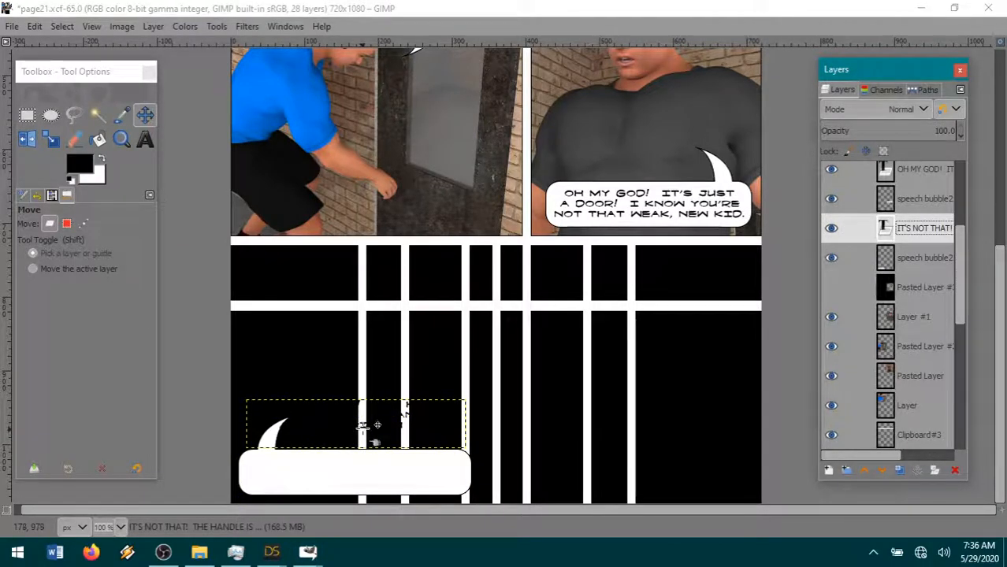
{"action": "left_click_drag", "start_coordinate": [374, 439], "coordinate": [372, 498]}
{"action": "left_click", "coordinate": [911, 260]}
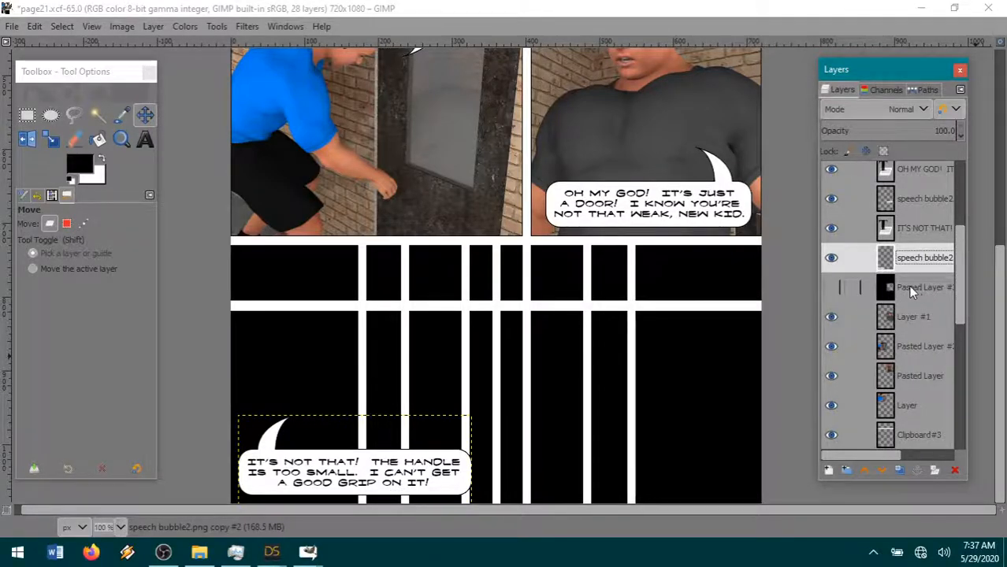
- Check the render progress in DAZ Studio and return to the page21 image in GIMP
{"action": "scroll", "coordinate": [575, 360], "scroll_direction": "up", "scroll_amount": 5}
{"action": "scroll", "coordinate": [535, 383], "scroll_direction": "down", "scroll_amount": 5}
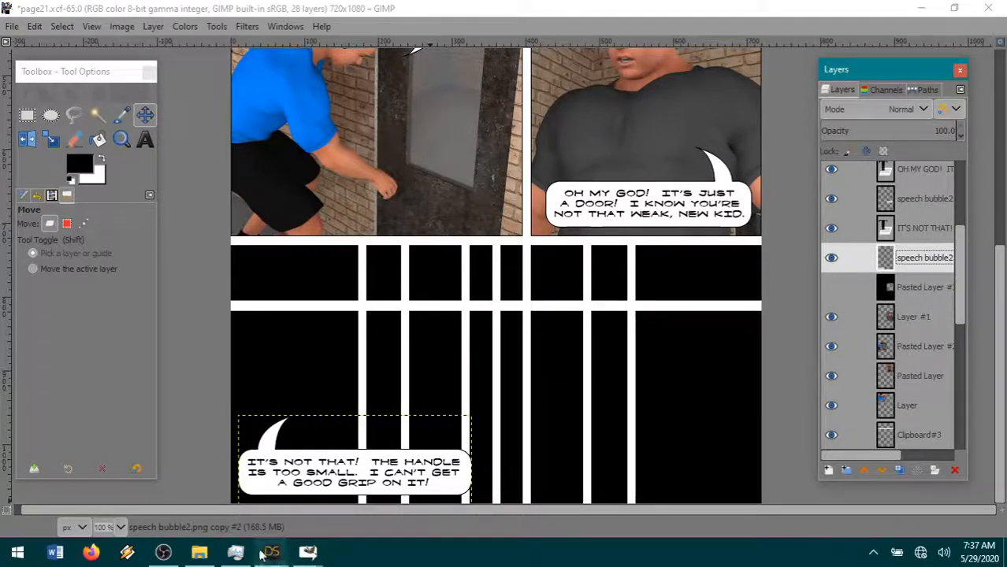
{"action": "mouse_move", "coordinate": [267, 555]}
{"action": "left_click", "coordinate": [199, 478]}
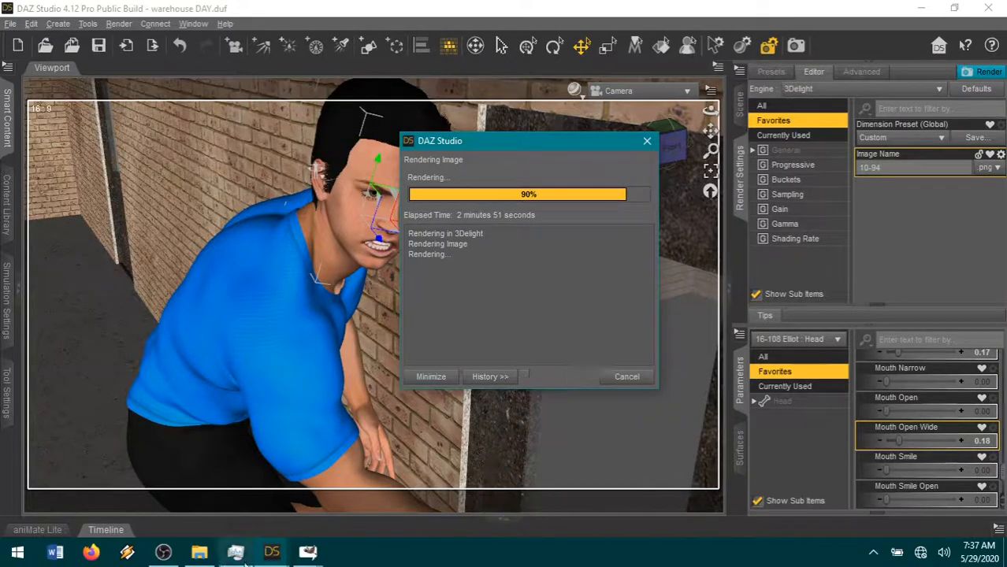
{"action": "left_click", "coordinate": [304, 556]}
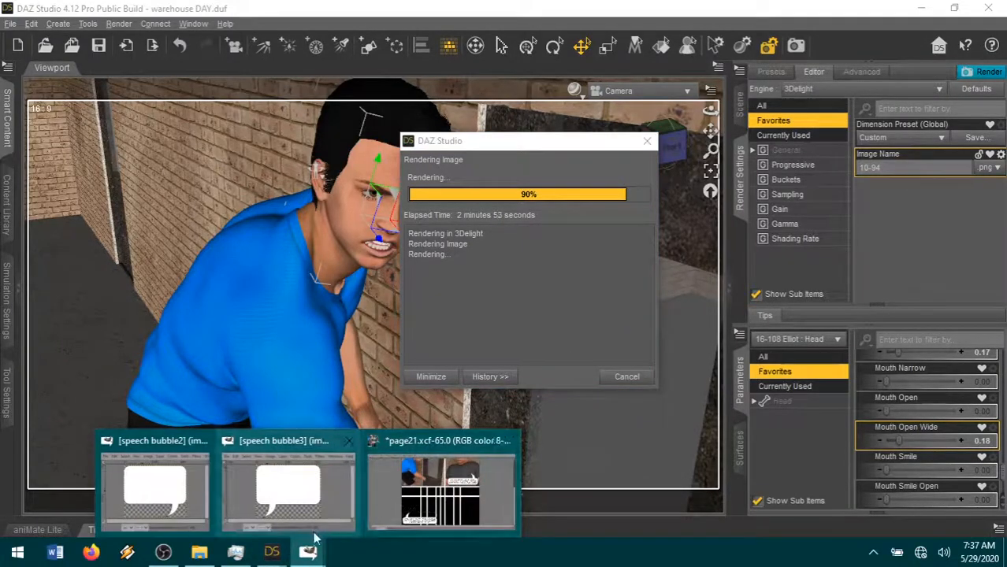
{"action": "left_click", "coordinate": [406, 512]}
{"action": "mouse_move", "coordinate": [307, 553]}
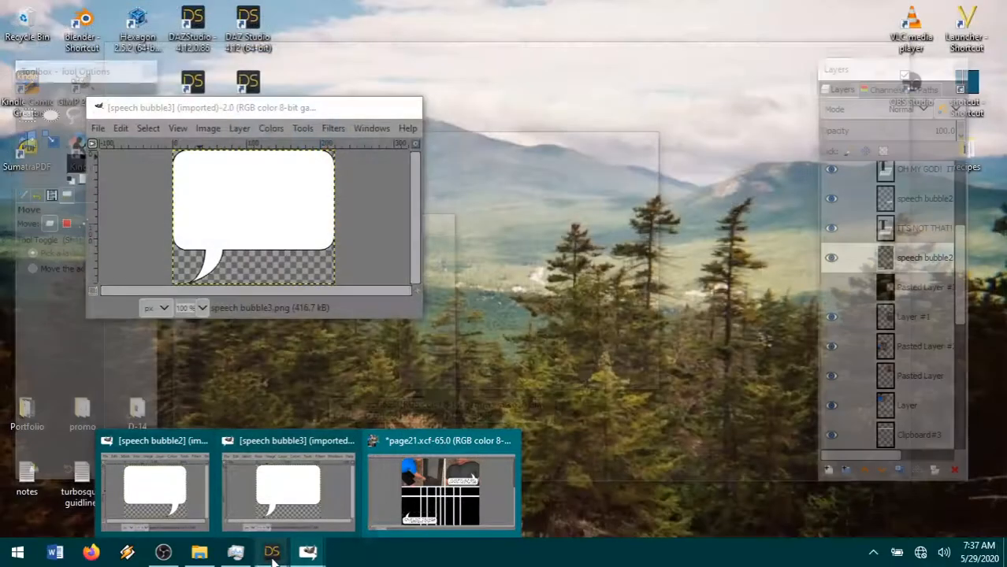
- Switch to the DAZ Studio render window and examine the blue-shirted figure's face and the door area of the render
{"action": "mouse_move", "coordinate": [272, 553]}
{"action": "left_click", "coordinate": [362, 489]}
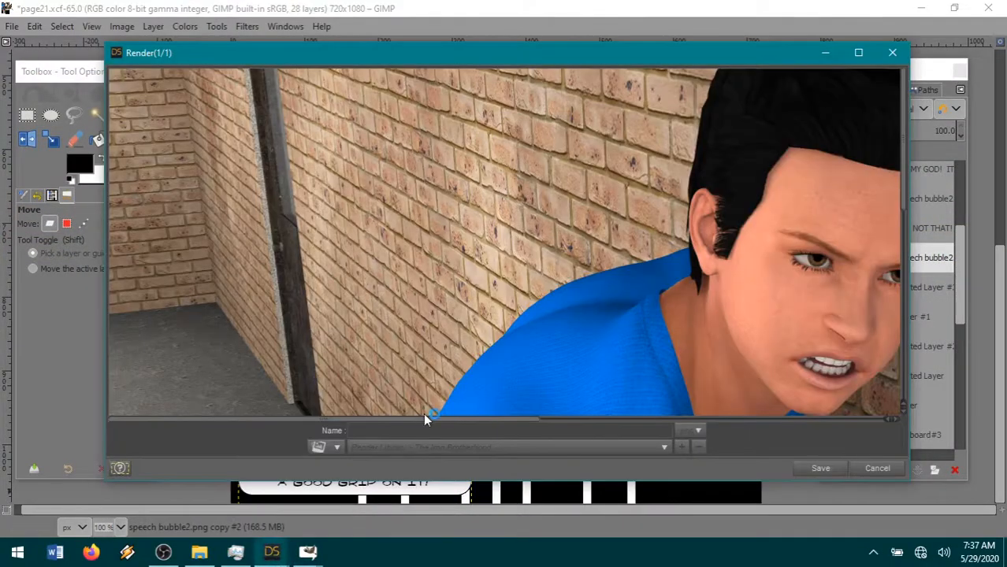
{"action": "left_click_drag", "start_coordinate": [425, 419], "coordinate": [597, 419]}
{"action": "scroll", "coordinate": [587, 360], "scroll_direction": "down", "scroll_amount": 3}
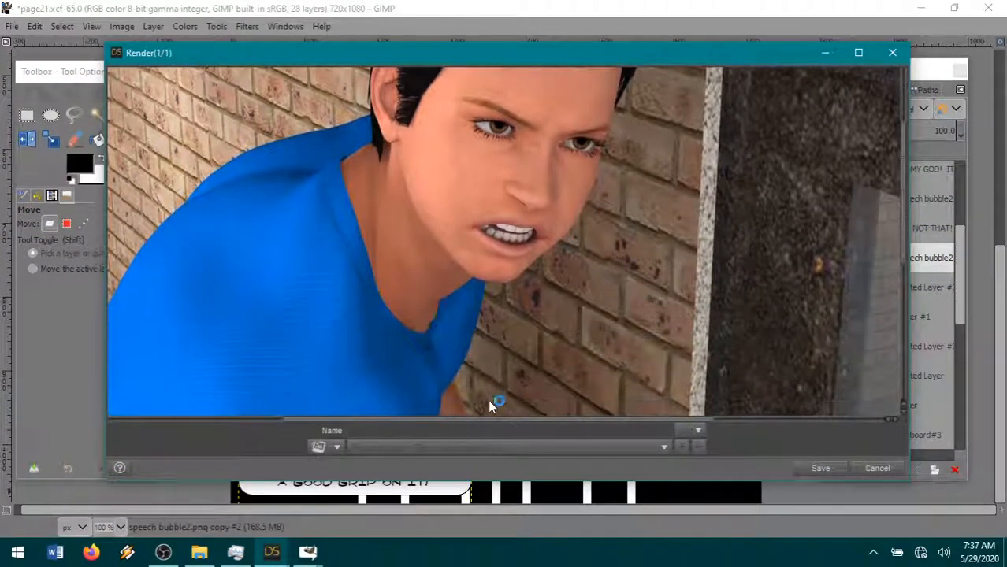
{"action": "left_click_drag", "start_coordinate": [464, 419], "coordinate": [596, 419]}
{"action": "scroll", "coordinate": [624, 363], "scroll_direction": "down", "scroll_amount": 7}
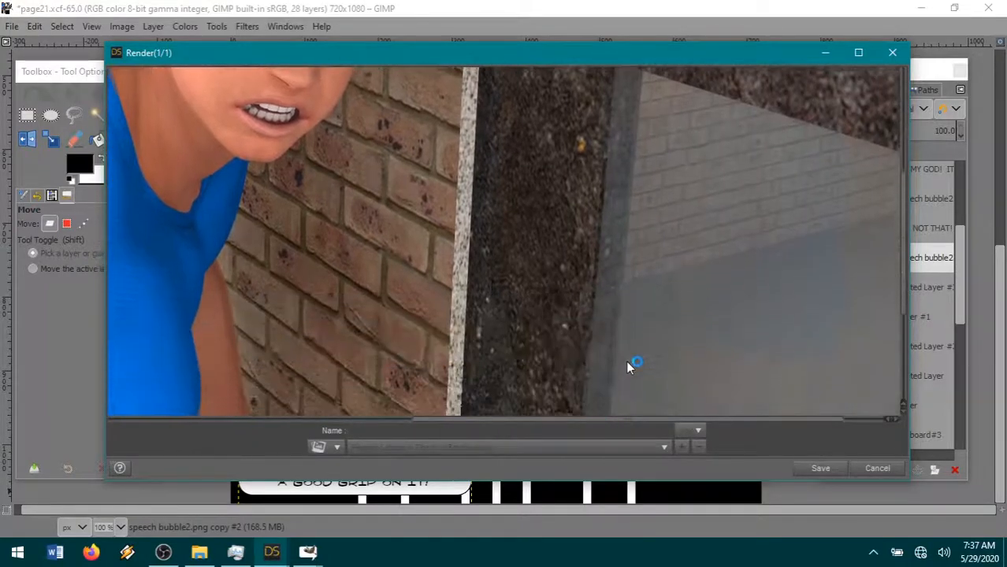
{"action": "scroll", "coordinate": [620, 364], "scroll_direction": "down", "scroll_amount": 2}
{"action": "scroll", "coordinate": [472, 371], "scroll_direction": "up", "scroll_amount": 5}
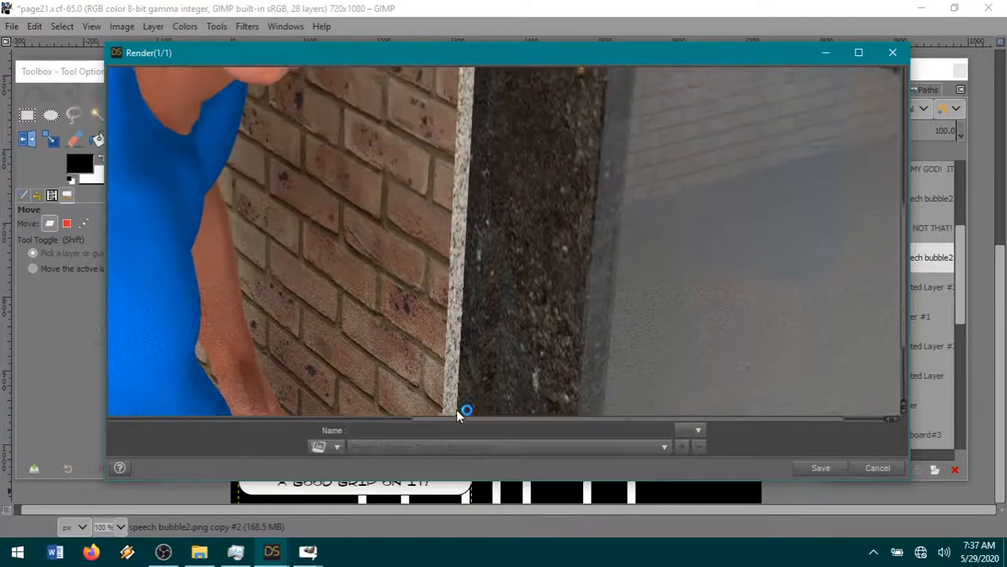
- Examine the figure's shirt, face, arm and hand against the brick wall in the render, and maximize the render window
{"action": "left_click_drag", "start_coordinate": [450, 418], "coordinate": [276, 421]}
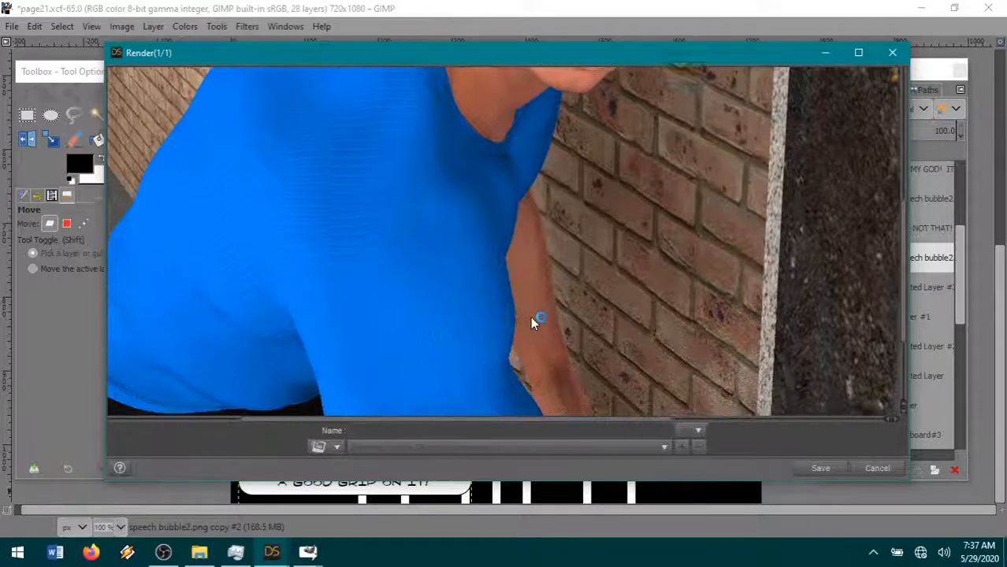
{"action": "scroll", "coordinate": [528, 323], "scroll_direction": "down", "scroll_amount": 2}
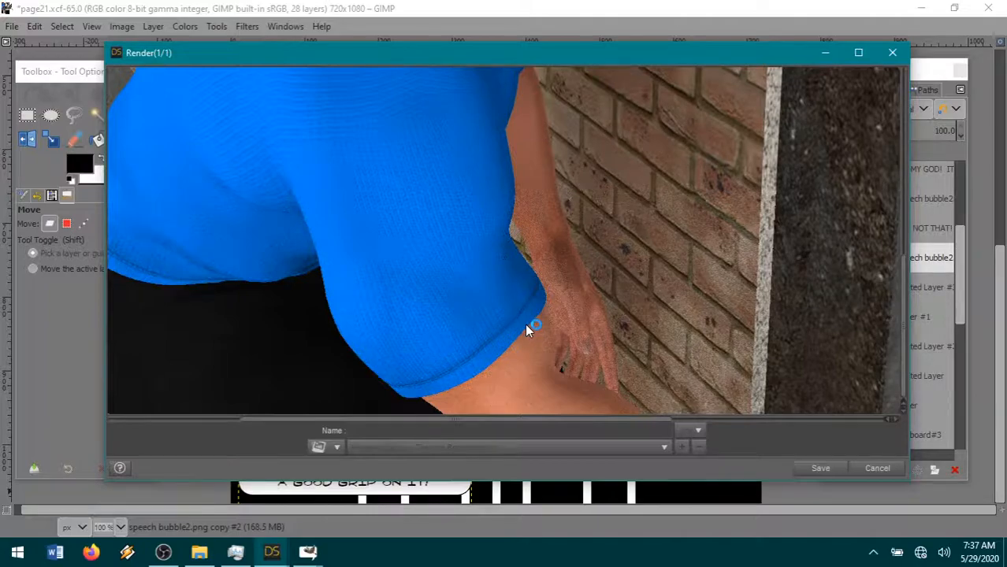
{"action": "scroll", "coordinate": [575, 323], "scroll_direction": "up", "scroll_amount": 5}
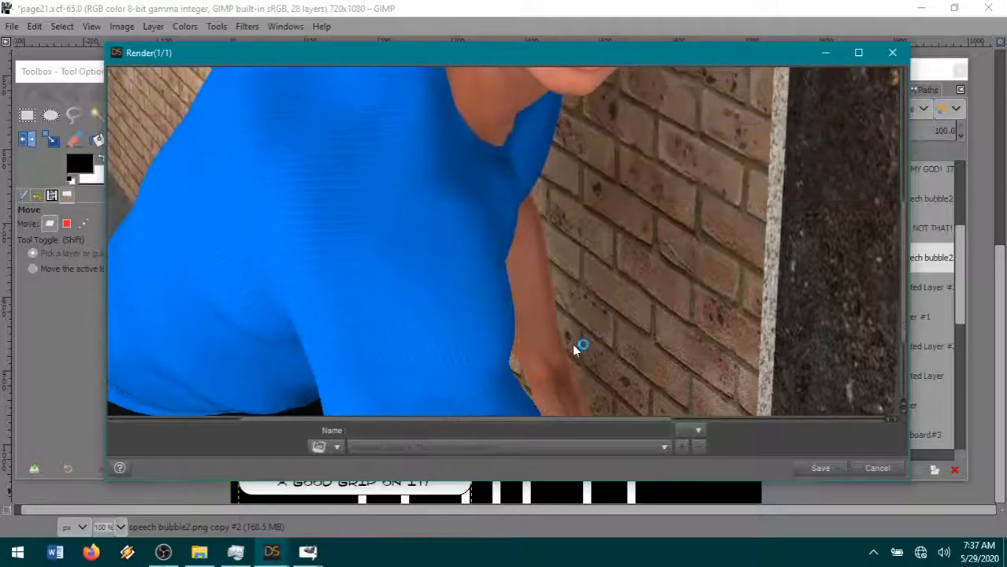
{"action": "scroll", "coordinate": [584, 332], "scroll_direction": "up", "scroll_amount": 5}
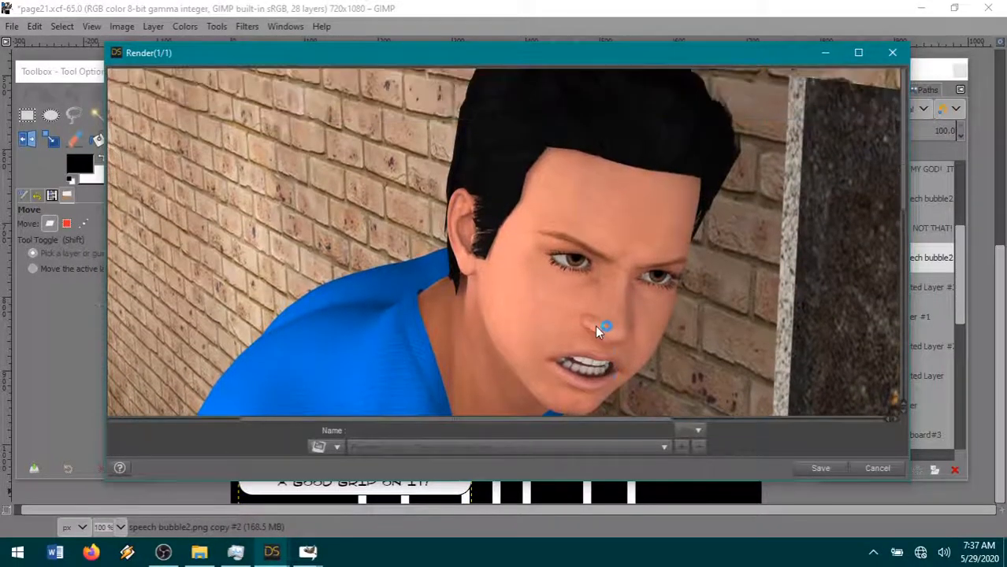
{"action": "scroll", "coordinate": [595, 325], "scroll_direction": "down", "scroll_amount": 5}
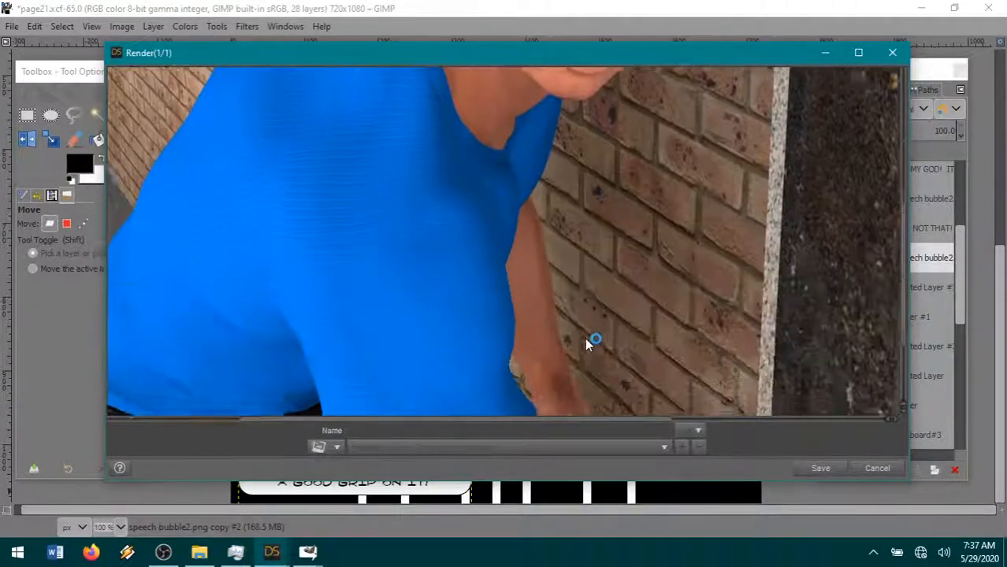
{"action": "left_click_drag", "start_coordinate": [501, 420], "coordinate": [573, 419]}
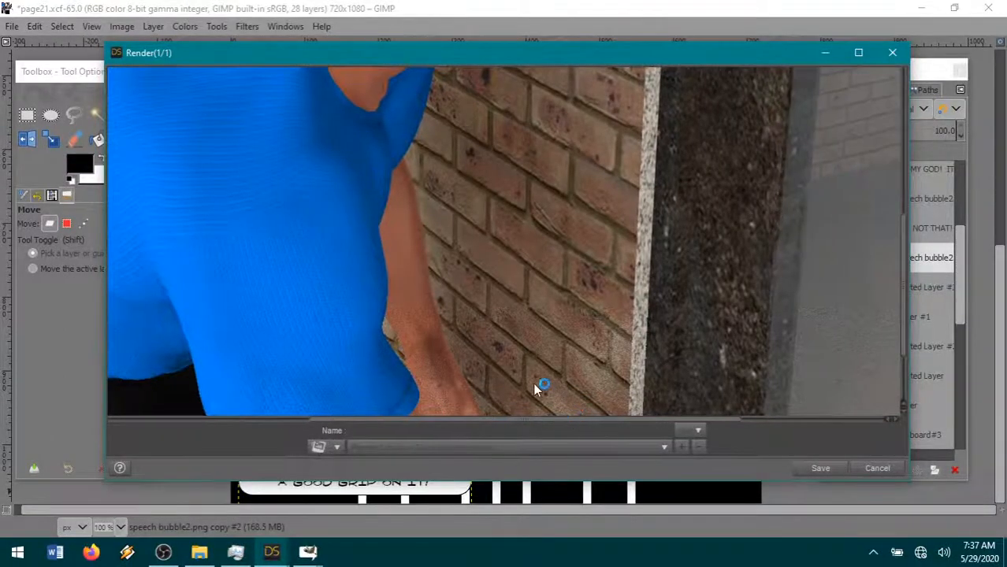
{"action": "scroll", "coordinate": [535, 385], "scroll_direction": "up", "scroll_amount": 3}
{"action": "scroll", "coordinate": [534, 384], "scroll_direction": "up", "scroll_amount": 2}
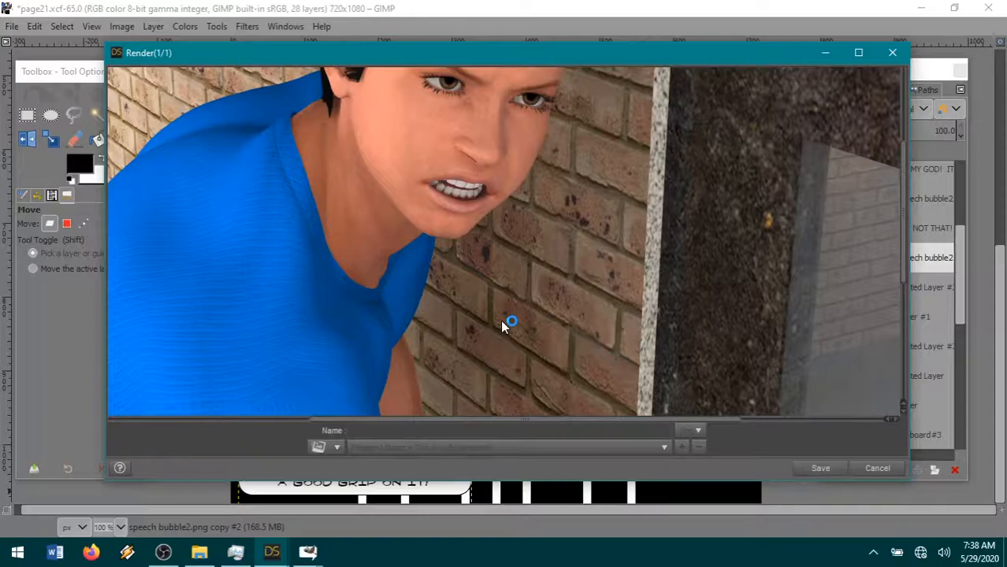
{"action": "mouse_move", "coordinate": [448, 420]}
{"action": "left_mouse_down"}
{"action": "mouse_move", "coordinate": [553, 418]}
{"action": "mouse_move", "coordinate": [454, 407]}
{"action": "left_mouse_up"}
{"action": "scroll", "coordinate": [561, 346], "scroll_direction": "down", "scroll_amount": 3}
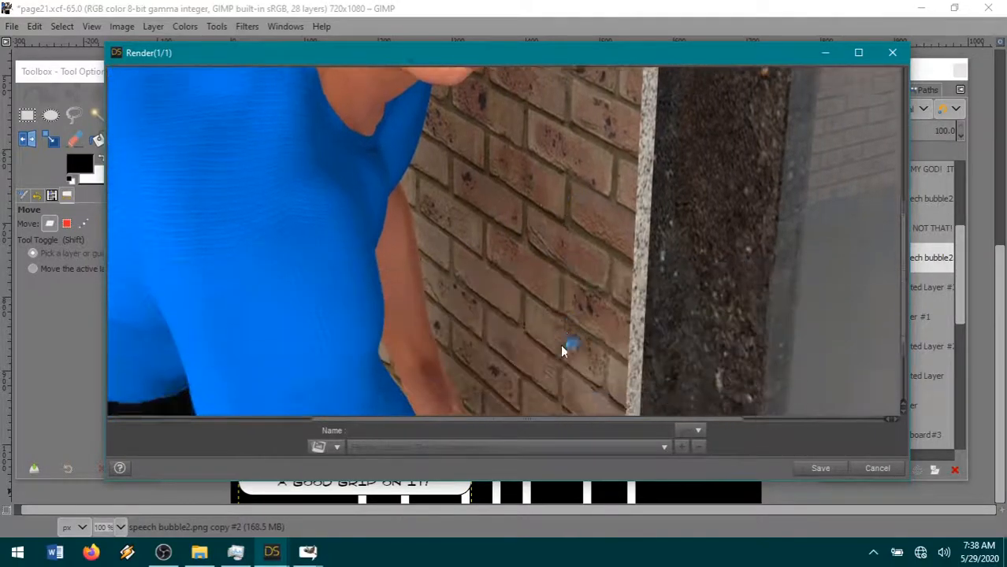
{"action": "scroll", "coordinate": [562, 349], "scroll_direction": "down", "scroll_amount": 2}
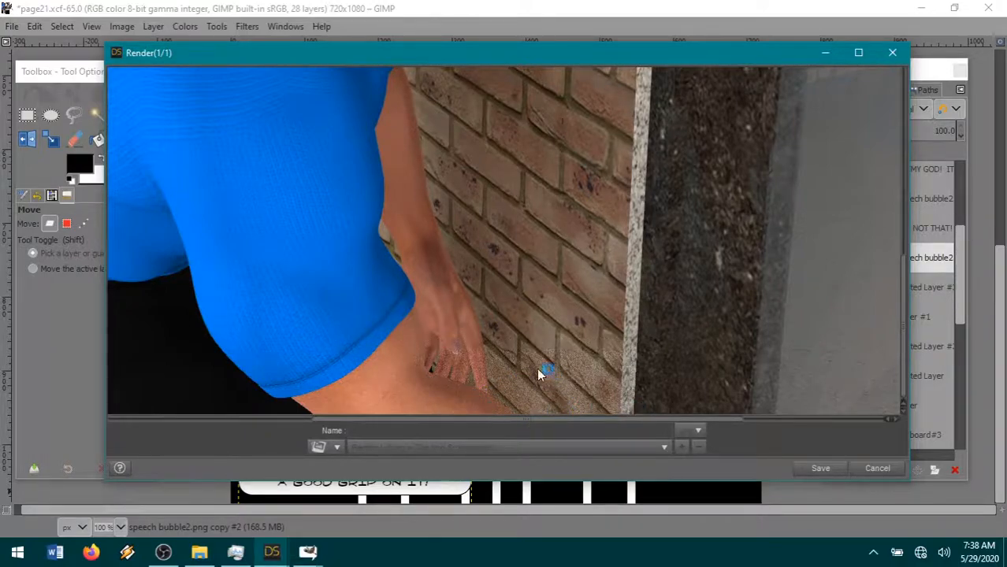
{"action": "double_click", "coordinate": [503, 61]}
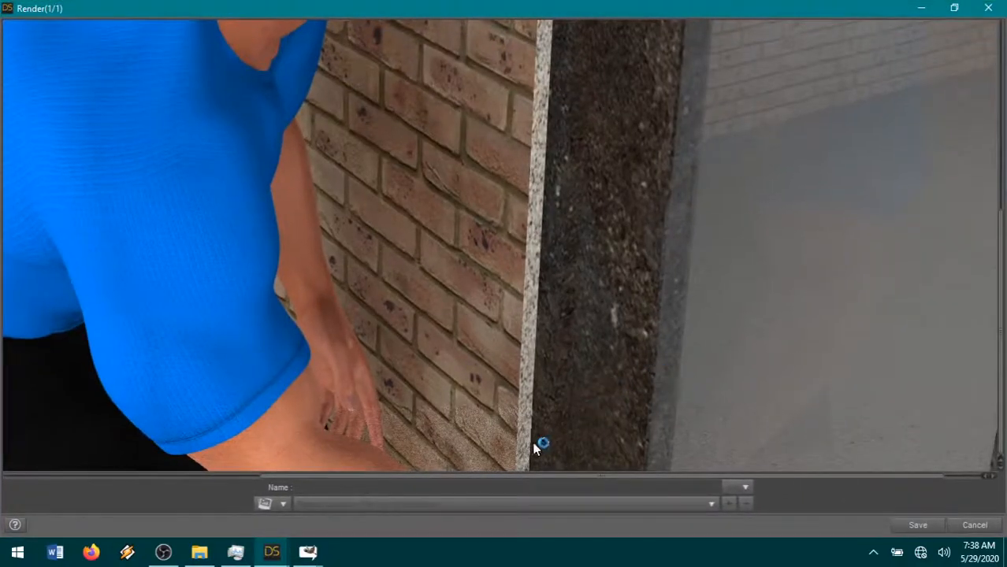
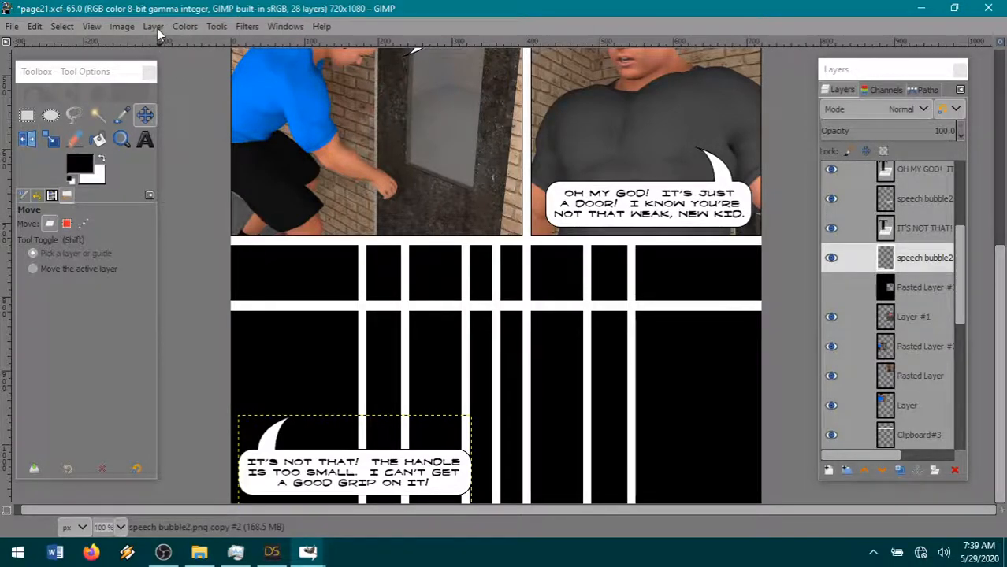
- Open the render 10-94.png from The Iron Brotherhood folder as a new layer in the page21 image
{"action": "left_click", "coordinate": [11, 26]}
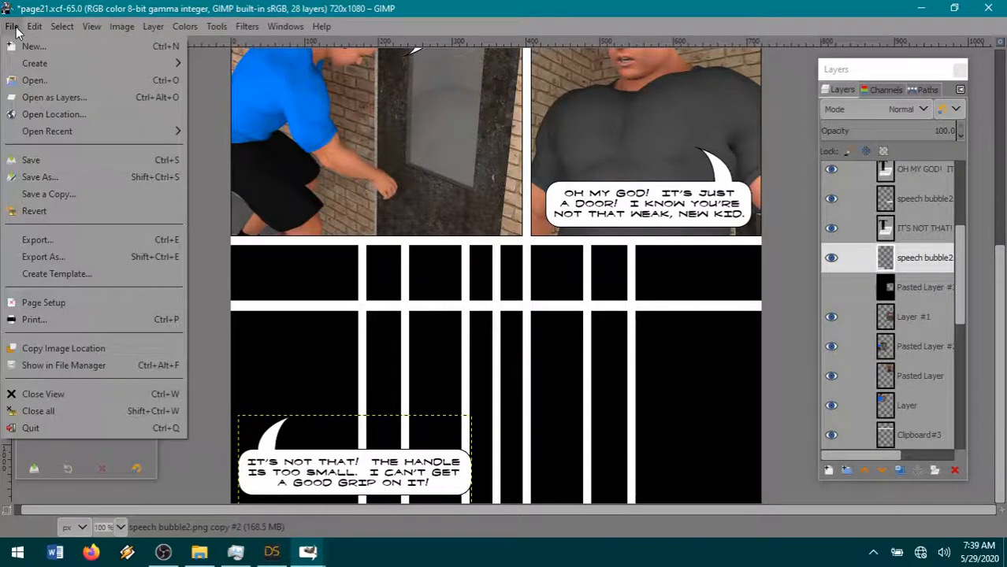
{"action": "left_click", "coordinate": [66, 98]}
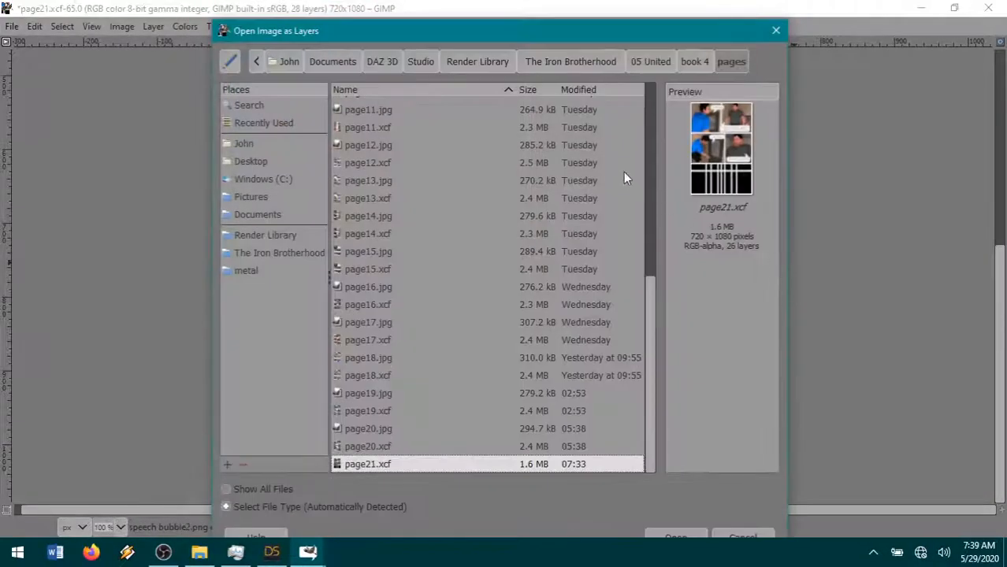
{"action": "left_click", "coordinate": [592, 60]}
{"action": "double_click", "coordinate": [363, 299]}
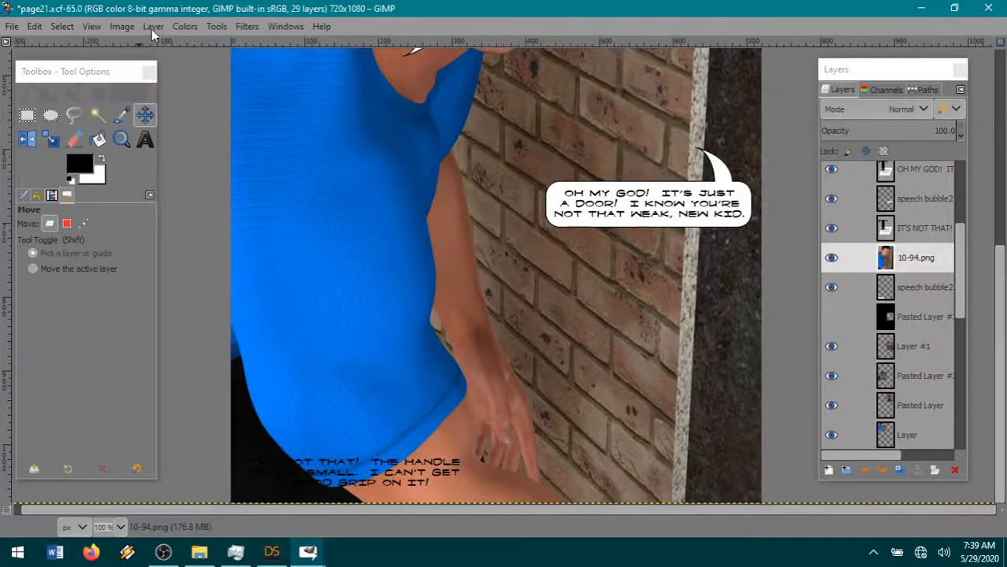
- Scale down the 10-94.png layer and place it in the page's lower-left panel area, beneath the speech bubble layer
{"action": "left_click", "coordinate": [152, 30]}
{"action": "left_click", "coordinate": [184, 291]}
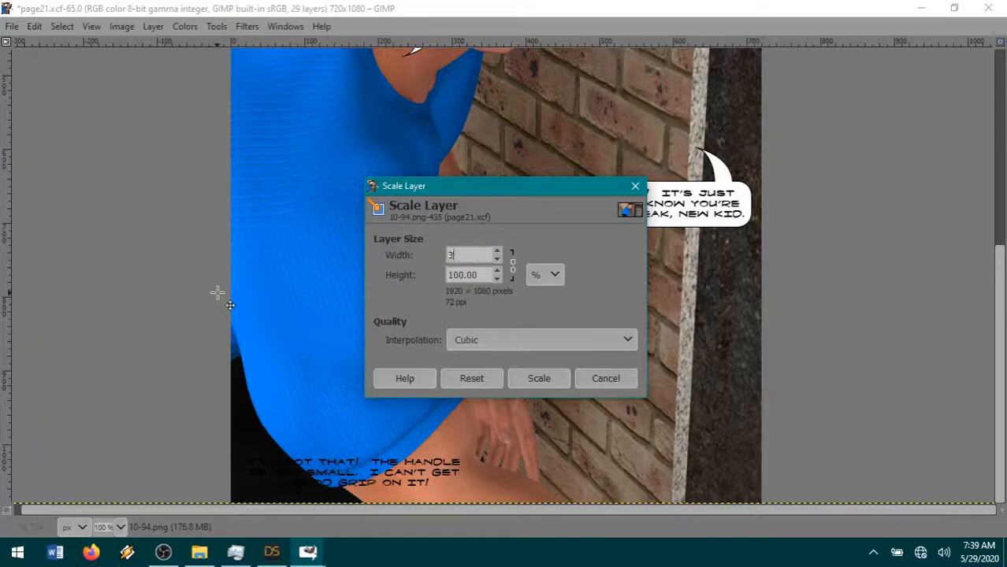
{"action": "left_click", "coordinate": [536, 379]}
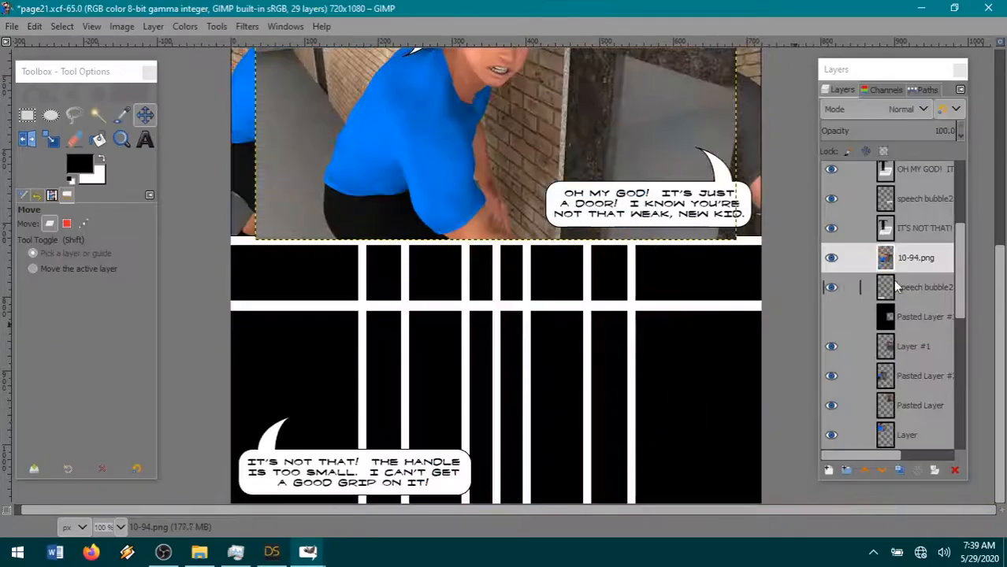
{"action": "left_click_drag", "start_coordinate": [517, 282], "coordinate": [347, 365]}
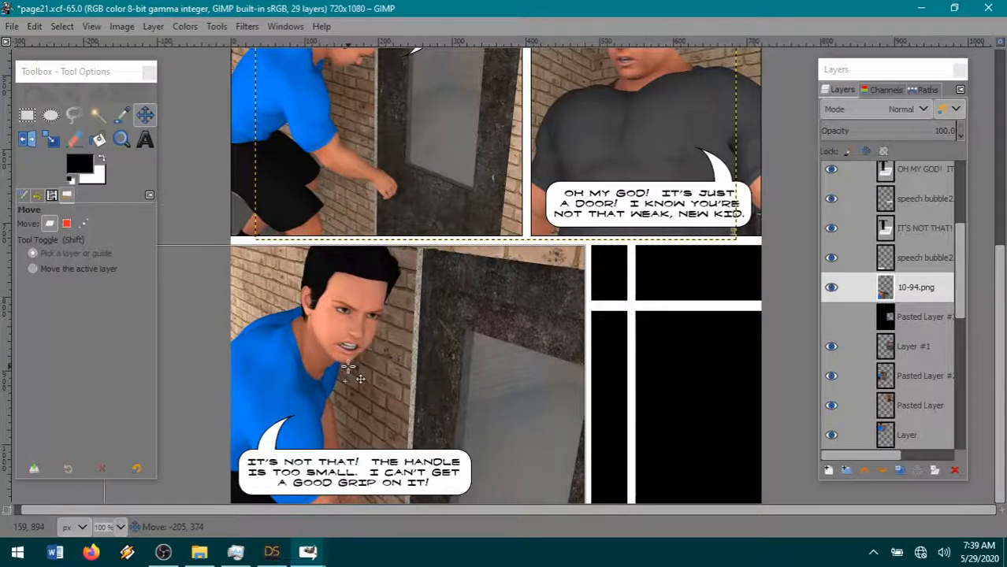
- Cut away the render's right part with a rectangular selection of about 452 × 440 px starting at a panel divider, and clear the selection
{"action": "left_click", "coordinate": [831, 287]}
{"action": "left_click", "coordinate": [27, 115]}
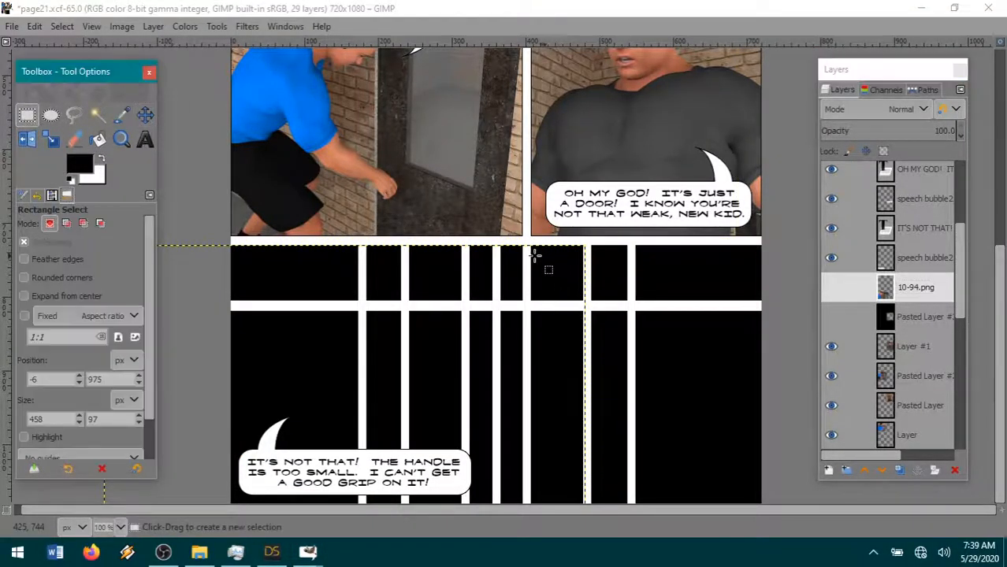
{"action": "left_click_drag", "start_coordinate": [463, 240], "coordinate": [794, 561]}
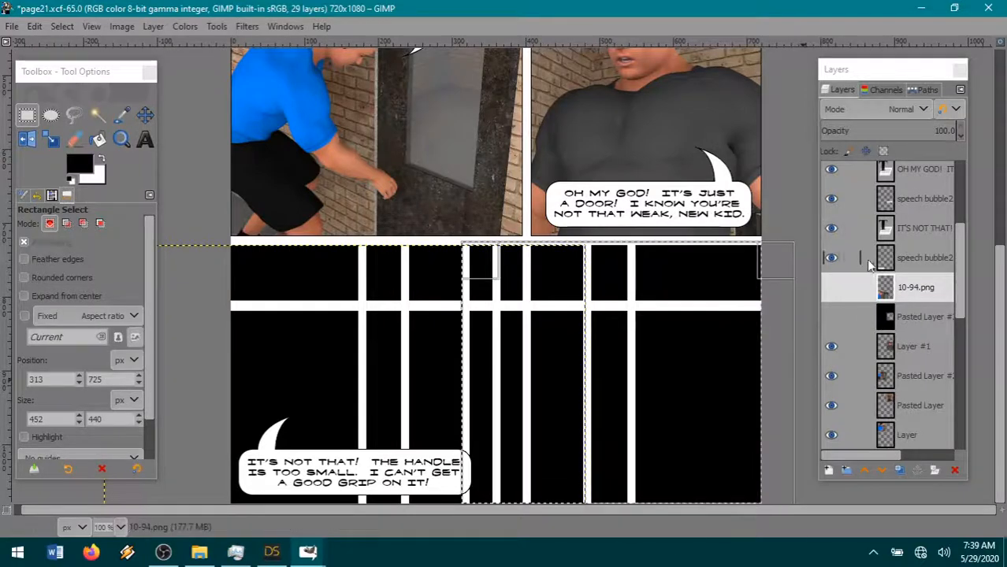
{"action": "left_click", "coordinate": [831, 287]}
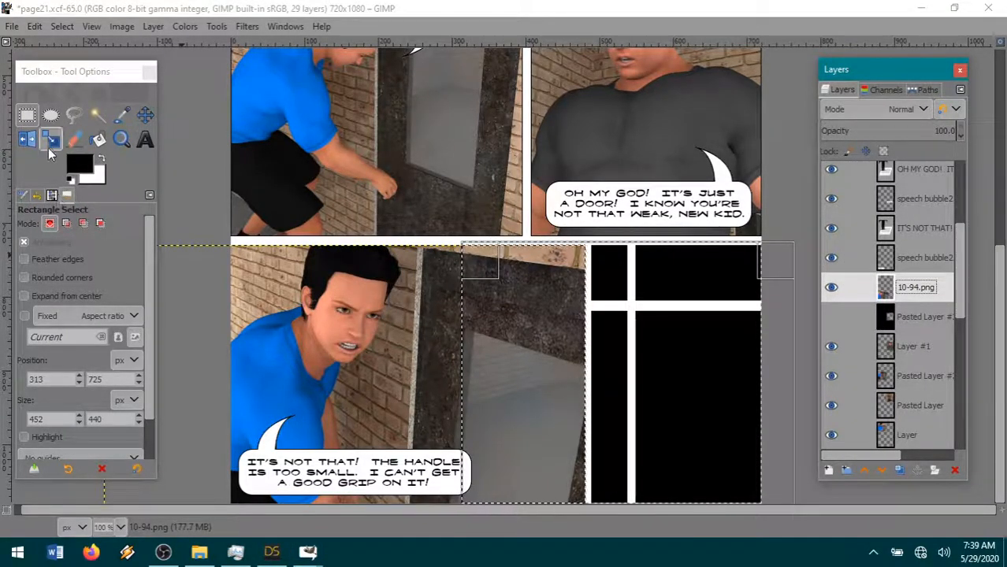
{"action": "left_click", "coordinate": [34, 26]}
{"action": "left_click", "coordinate": [53, 100]}
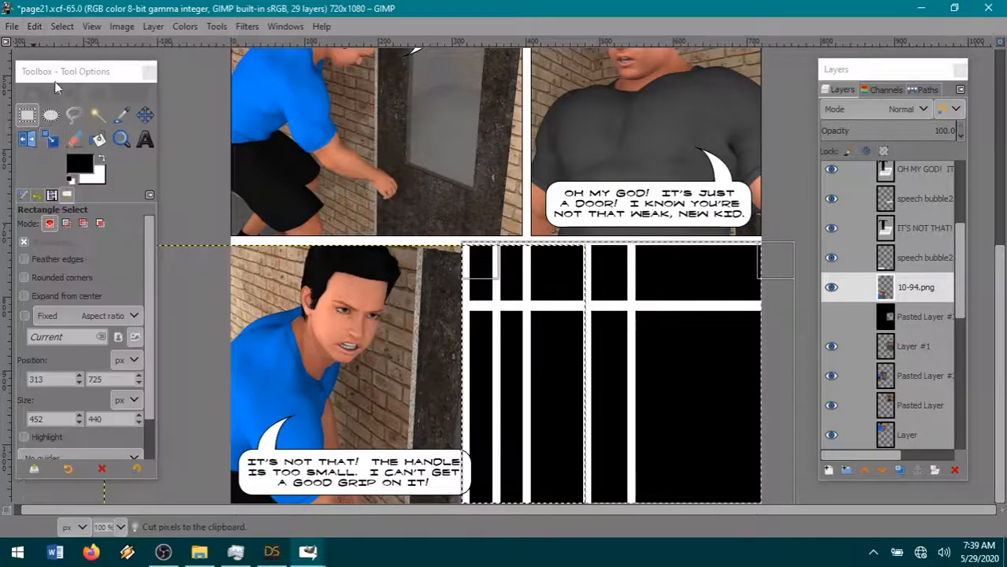
{"action": "left_click", "coordinate": [62, 26]}
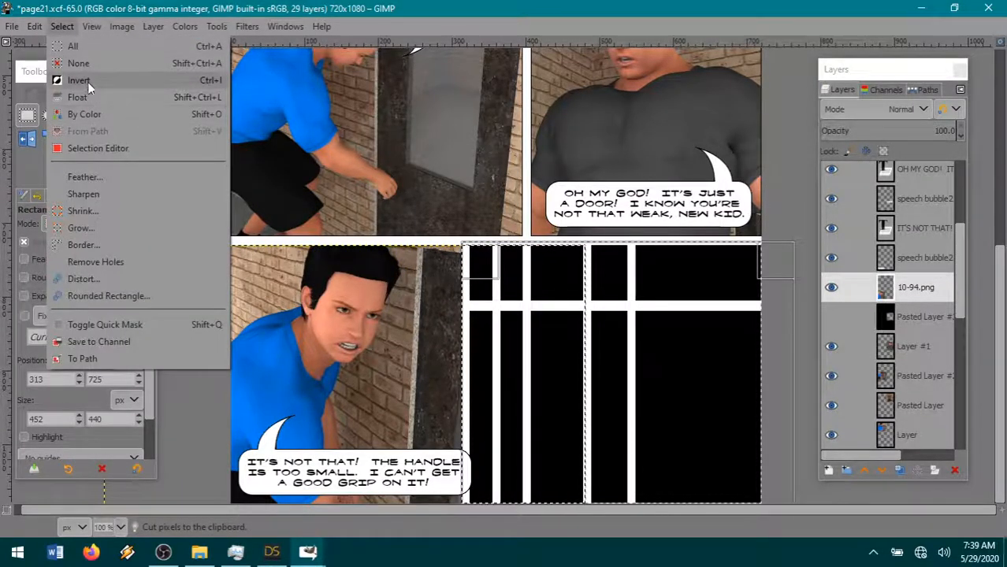
{"action": "left_click", "coordinate": [94, 66]}
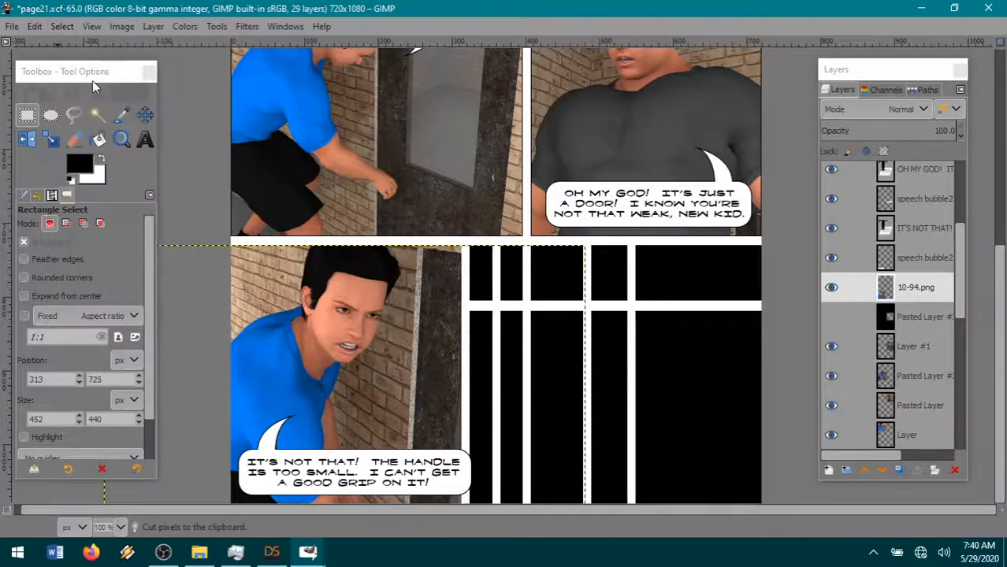
- Make the black Pasted Layer #3 visible and expand the 10-94.png layer to the image size
{"action": "left_click", "coordinate": [831, 316]}
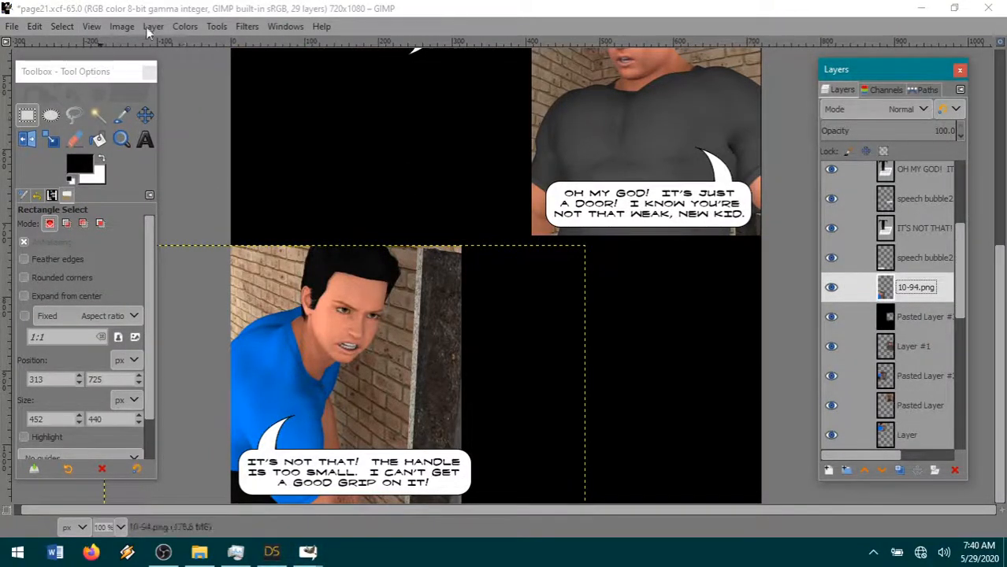
{"action": "left_click", "coordinate": [153, 26]}
{"action": "left_click", "coordinate": [181, 271]}
- Fuzzy-select the transparent area around the 10-94.png render and cut that area out of the black Pasted Layer #3
{"action": "left_click", "coordinate": [97, 116]}
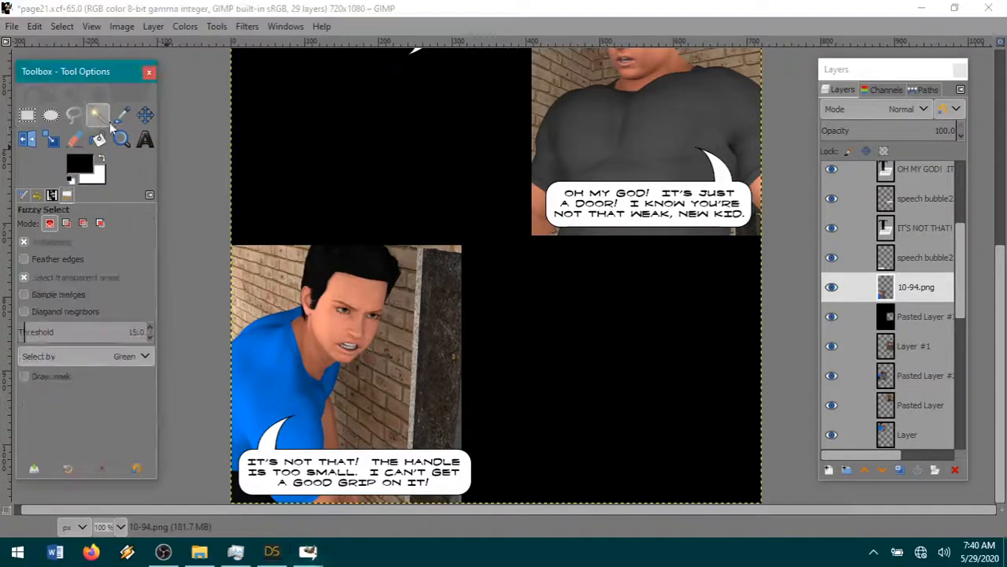
{"action": "left_click", "coordinate": [859, 317]}
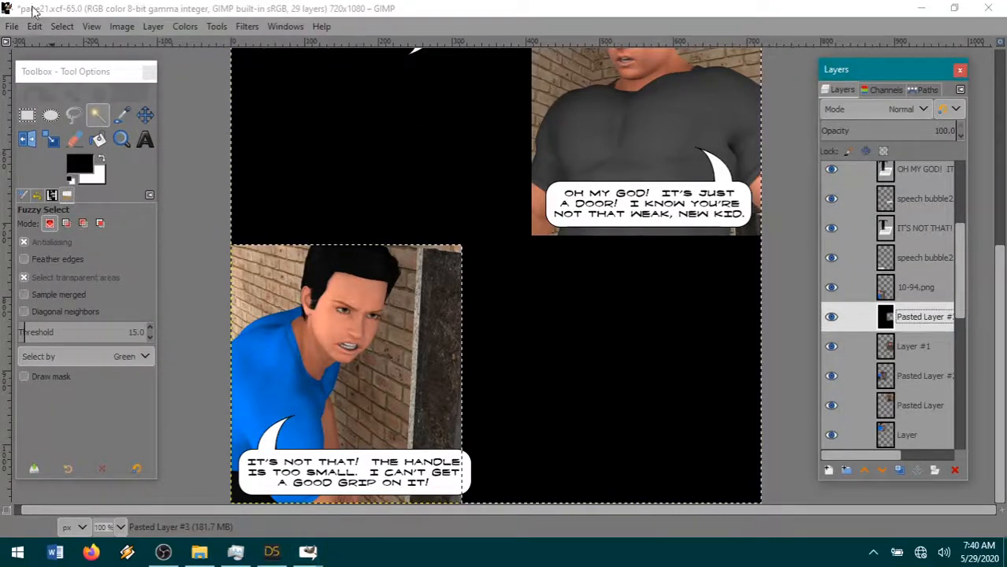
{"action": "left_click", "coordinate": [34, 26]}
{"action": "left_click", "coordinate": [49, 106]}
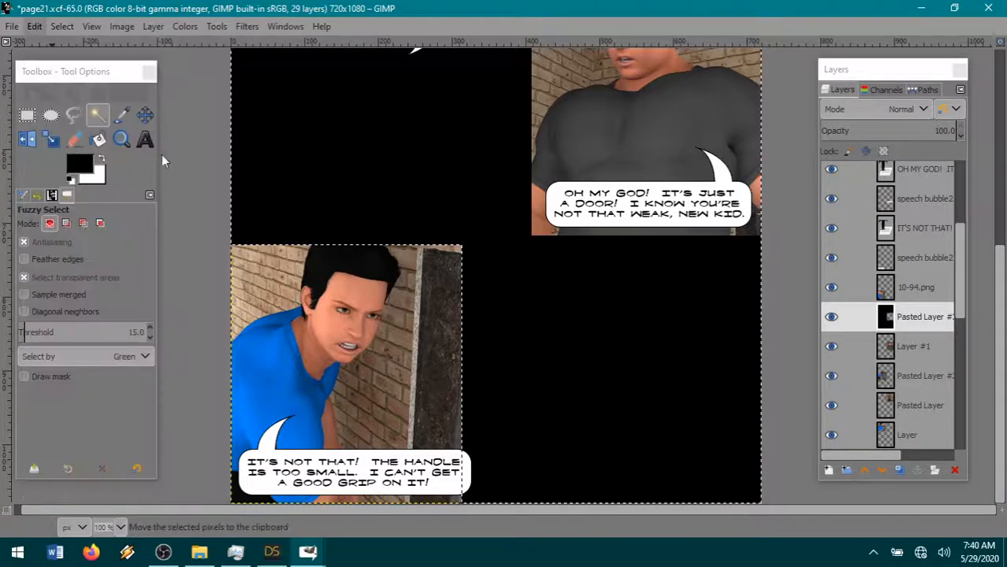
- Paste the cut black area as a new layer directly above 10-94.png and hide the new layer
{"action": "left_click", "coordinate": [859, 287]}
{"action": "left_click", "coordinate": [36, 26]}
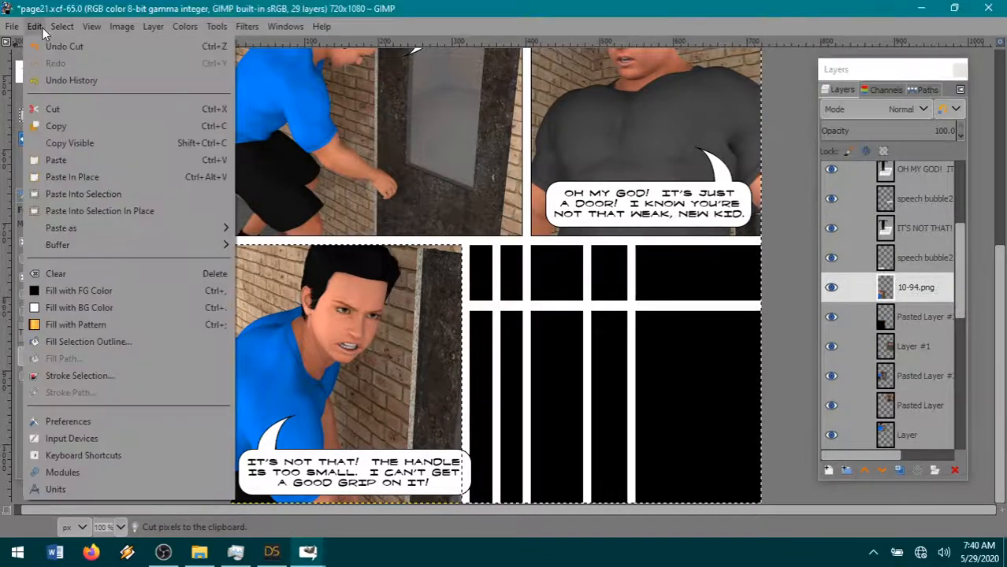
{"action": "mouse_move", "coordinate": [197, 228]}
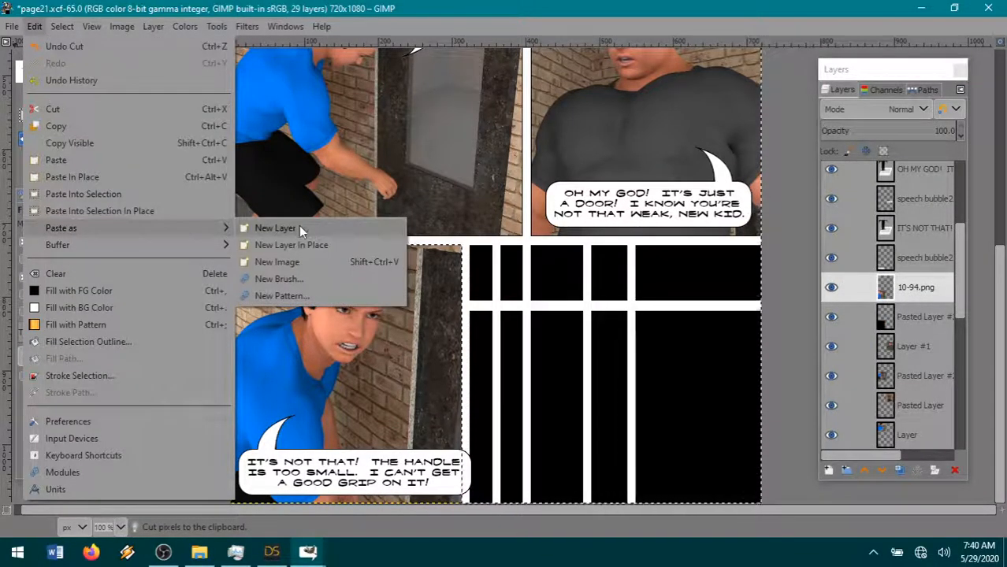
{"action": "left_click", "coordinate": [275, 228]}
- On the 10-94.png layer, invert the selection, shrink it by 1 px and invert it again
{"action": "left_click", "coordinate": [942, 317]}
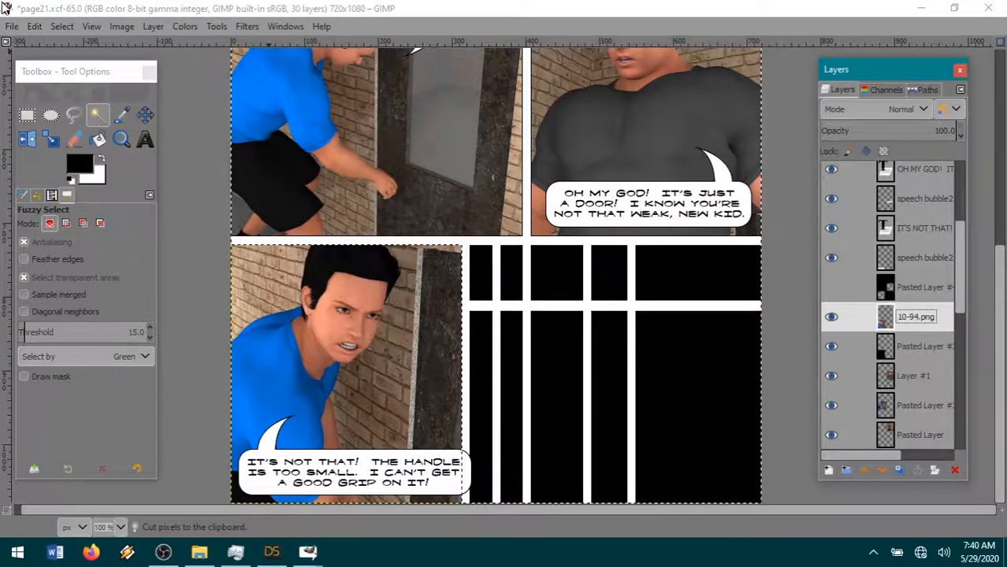
{"action": "left_click", "coordinate": [62, 26]}
{"action": "left_click", "coordinate": [86, 79]}
{"action": "left_click", "coordinate": [63, 26]}
{"action": "left_click", "coordinate": [99, 210]}
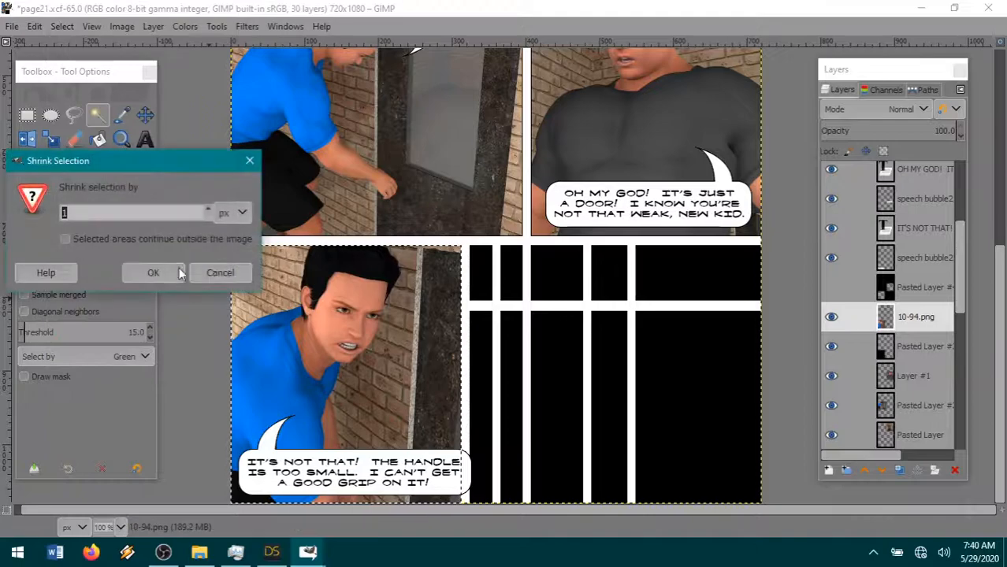
{"action": "left_click", "coordinate": [154, 273]}
{"action": "left_click", "coordinate": [62, 26]}
{"action": "left_click", "coordinate": [88, 79]}
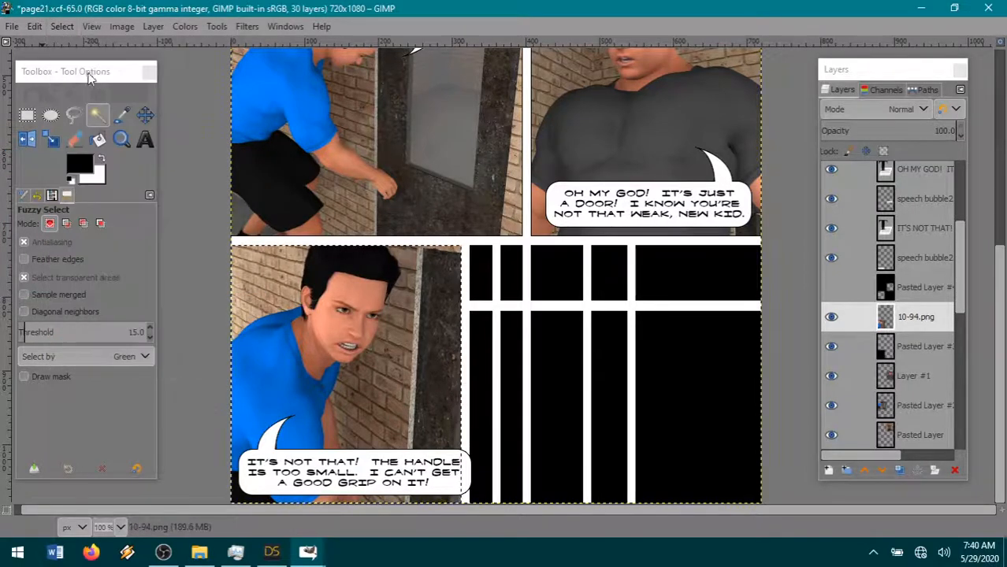
- Cut the selected 1 px edge off the 10-94.png render and clear the selection
{"action": "left_click", "coordinate": [35, 26]}
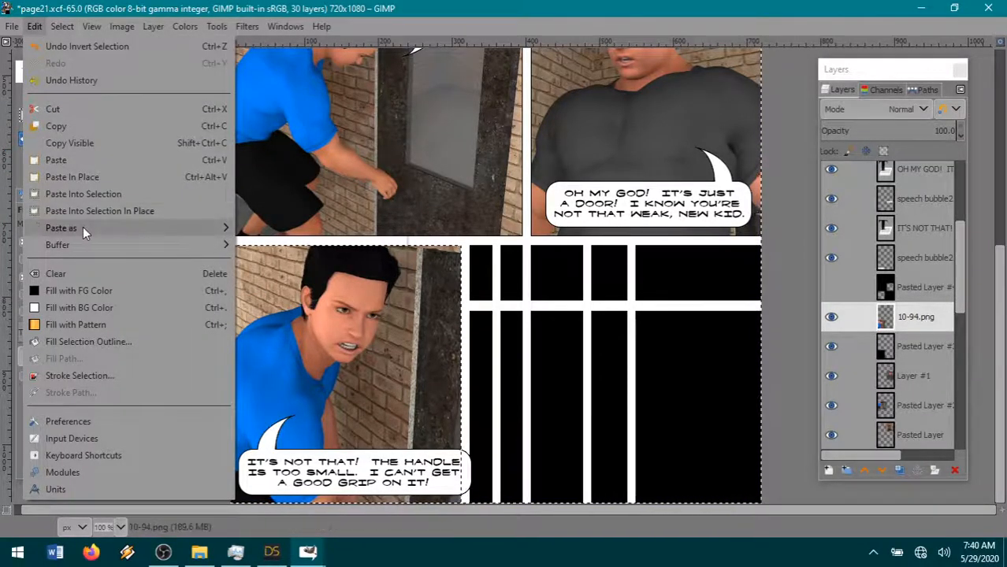
{"action": "left_click", "coordinate": [53, 109]}
{"action": "left_click", "coordinate": [63, 26]}
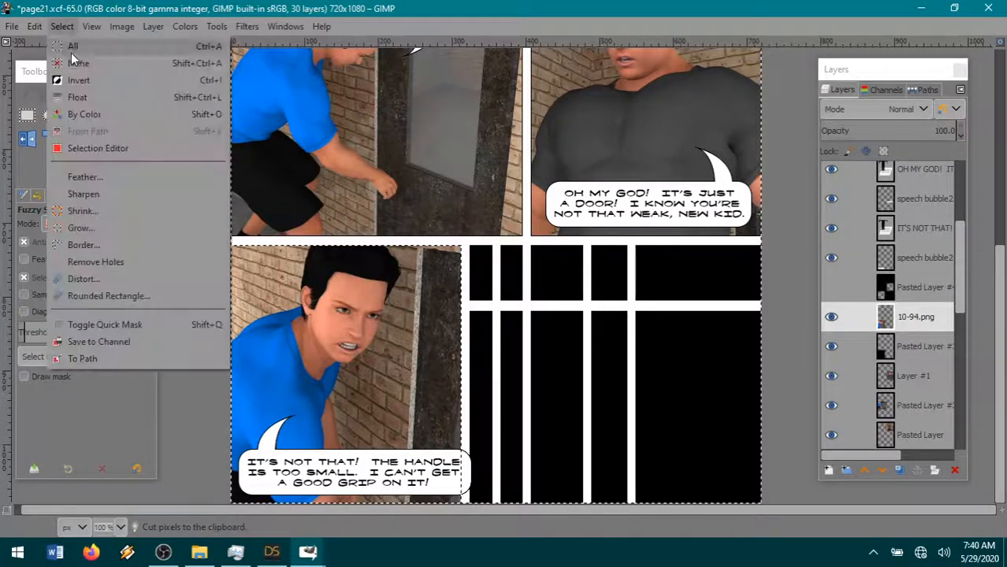
{"action": "left_click", "coordinate": [75, 62]}
- Merge the 10-94.png layer down into Pasted Layer #3 and save page21.xcf
{"action": "left_click", "coordinate": [920, 329]}
{"action": "right_click", "coordinate": [923, 335]}
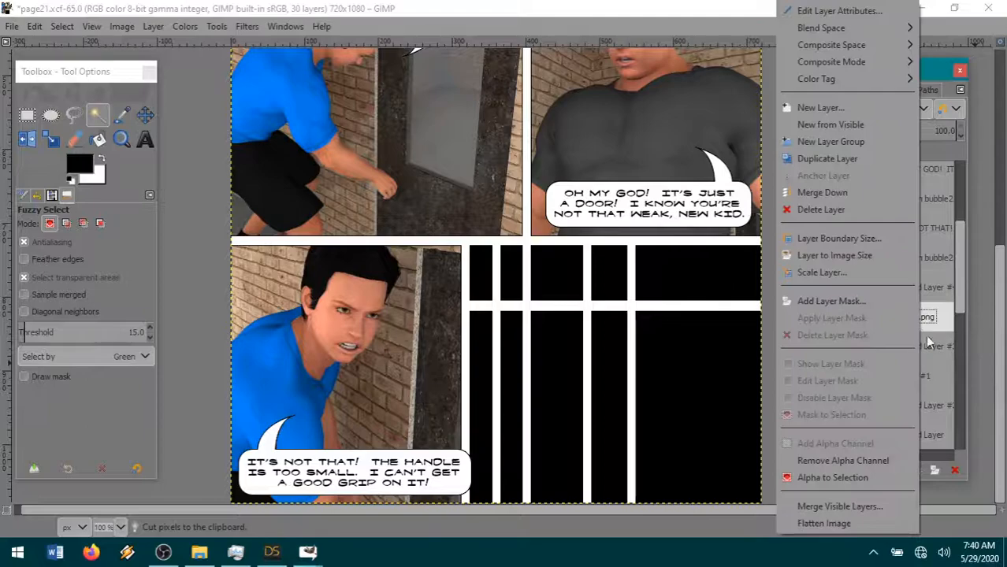
{"action": "left_click", "coordinate": [875, 206]}
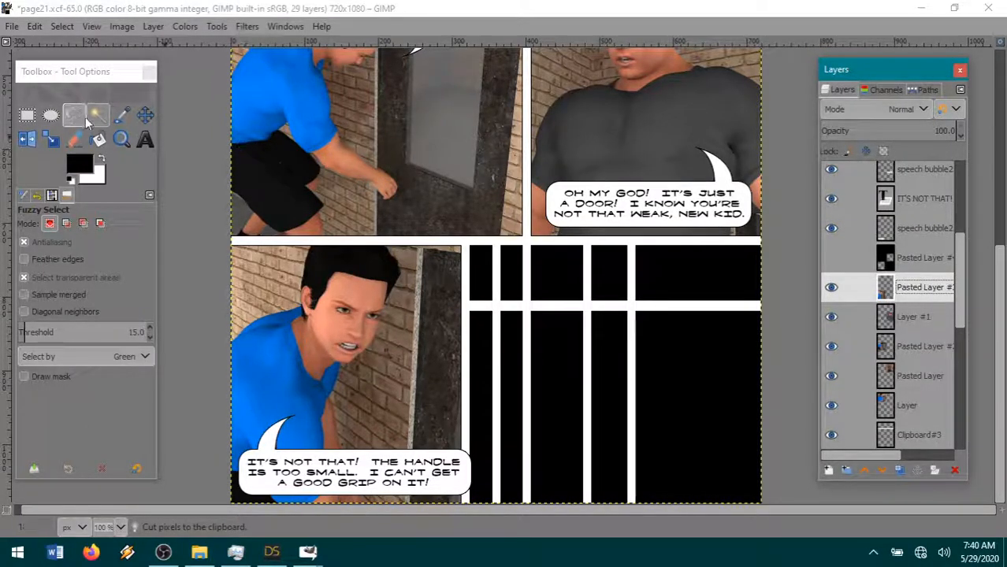
{"action": "left_click", "coordinate": [12, 27]}
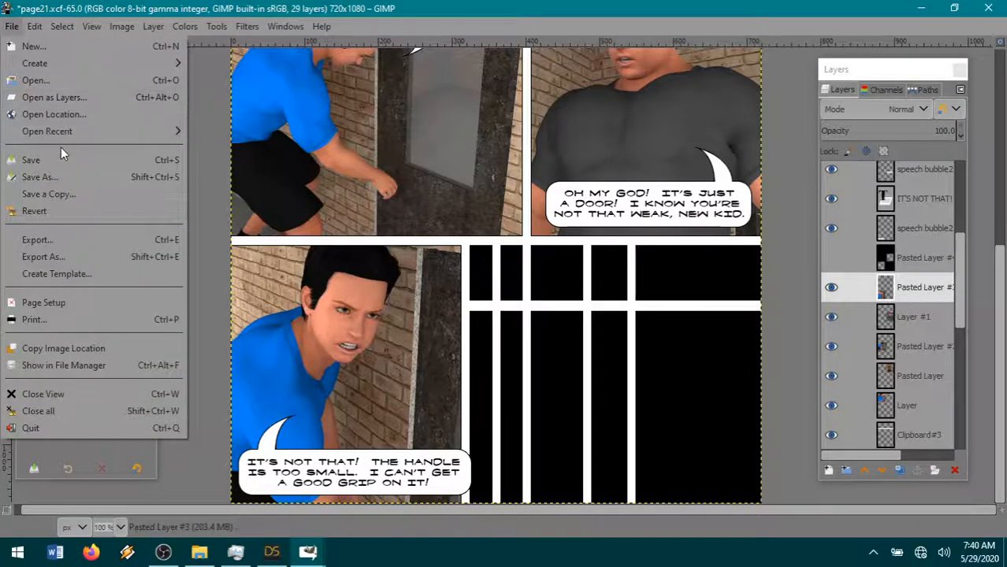
{"action": "left_click", "coordinate": [61, 162]}
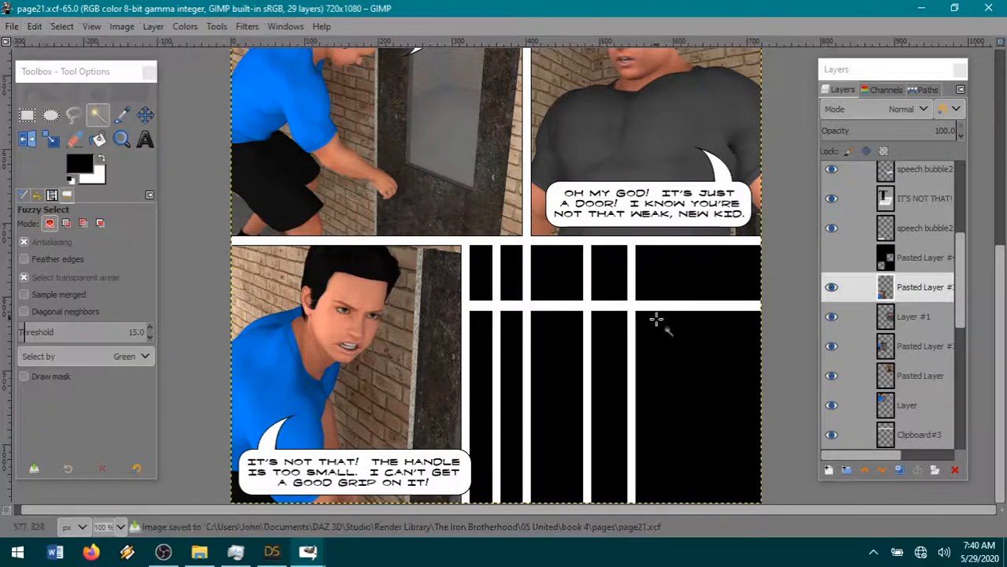
- Switch to DAZ Studio and reframe the camera behind the blue-shirted figure so the grey-shirted man and the woman are in the shot
{"action": "left_click", "coordinate": [271, 552]}
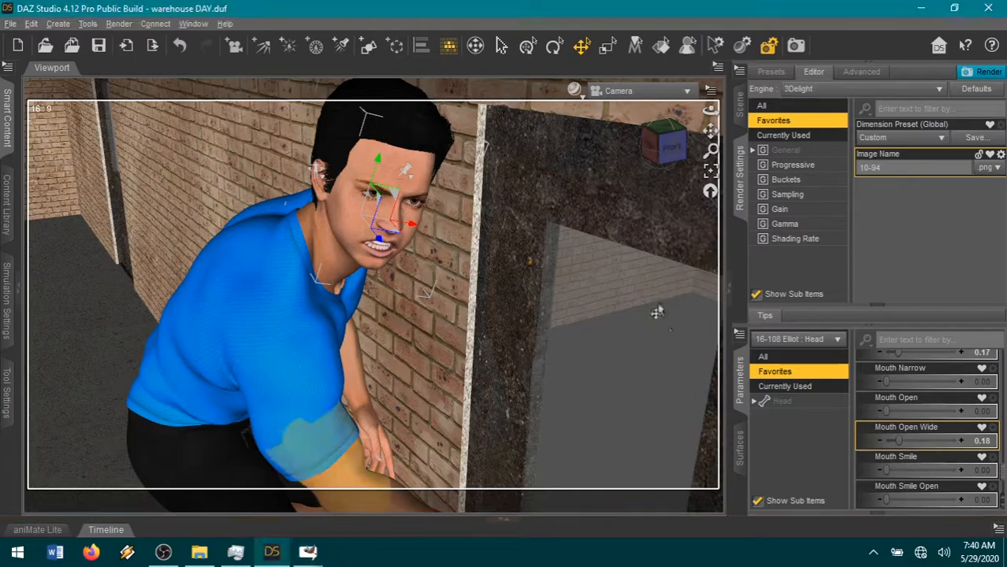
{"action": "left_click_drag", "start_coordinate": [660, 151], "coordinate": [732, 124]}
{"action": "scroll", "coordinate": [621, 236], "scroll_direction": "down", "scroll_amount": 5}
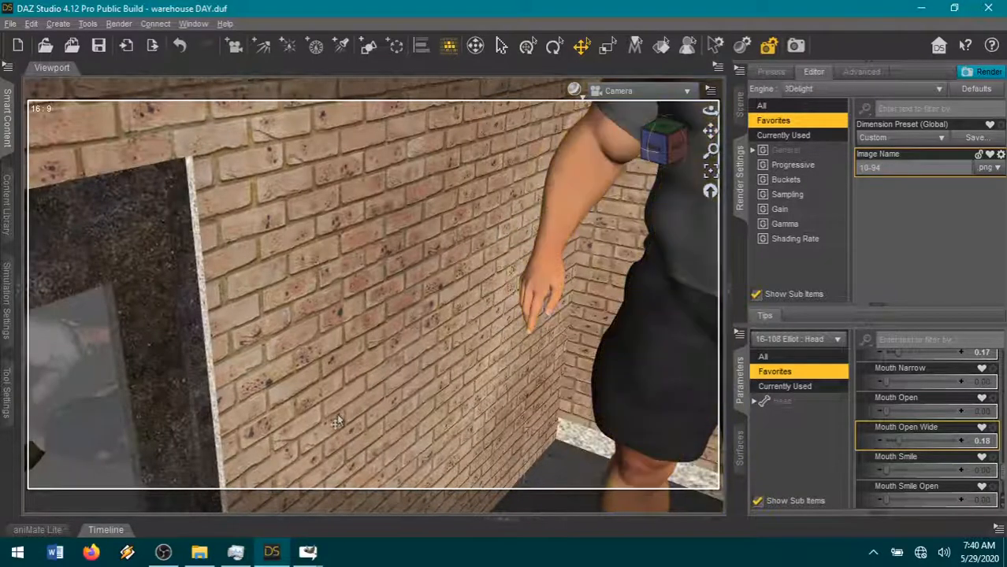
{"action": "scroll", "coordinate": [345, 423], "scroll_direction": "down", "scroll_amount": 4}
{"action": "scroll", "coordinate": [345, 422], "scroll_direction": "down", "scroll_amount": 2}
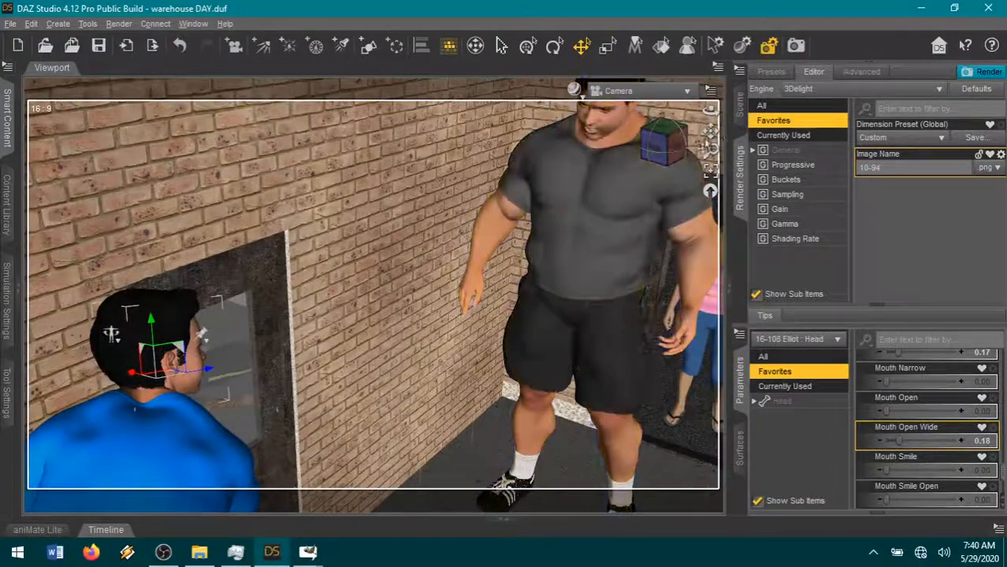
{"action": "scroll", "coordinate": [113, 333], "scroll_direction": "down", "scroll_amount": 4}
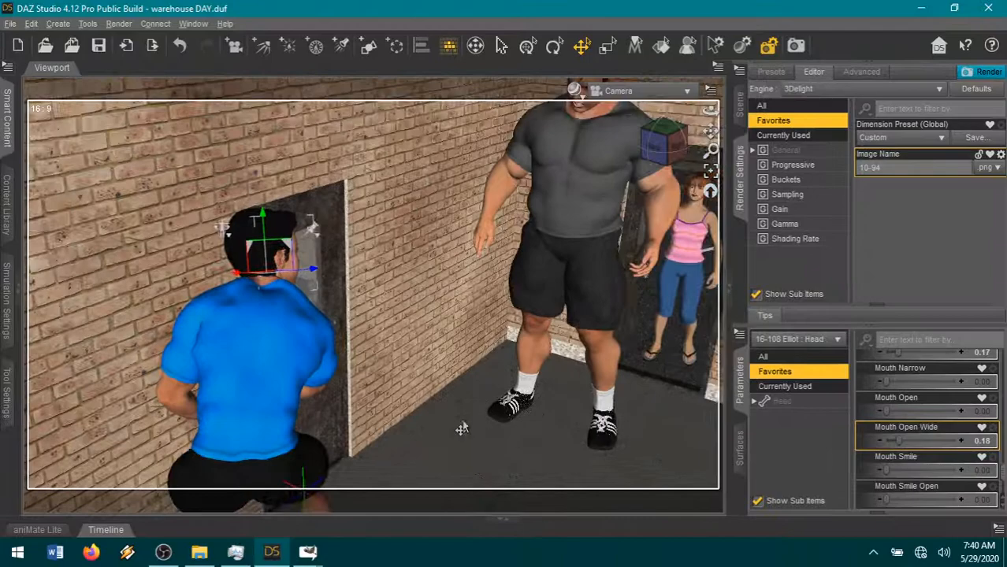
- Pose the blue-shirted figure's torso: Abdomen Bend 9.69 and Side-Side 2.92, Abdomen 2 Twist -20 and Side-Side 5.14
{"action": "left_click", "coordinate": [249, 437]}
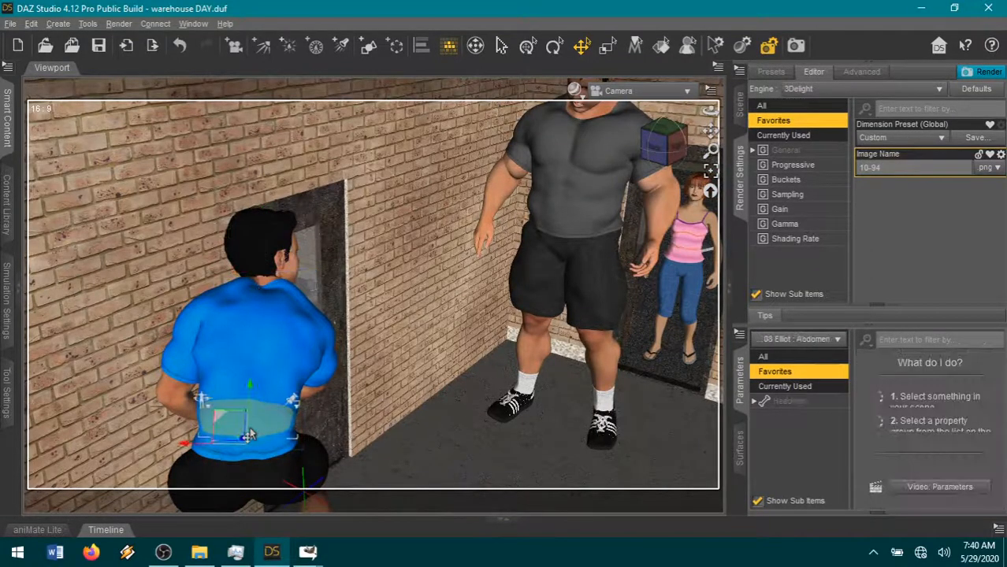
{"action": "left_click", "coordinate": [823, 404]}
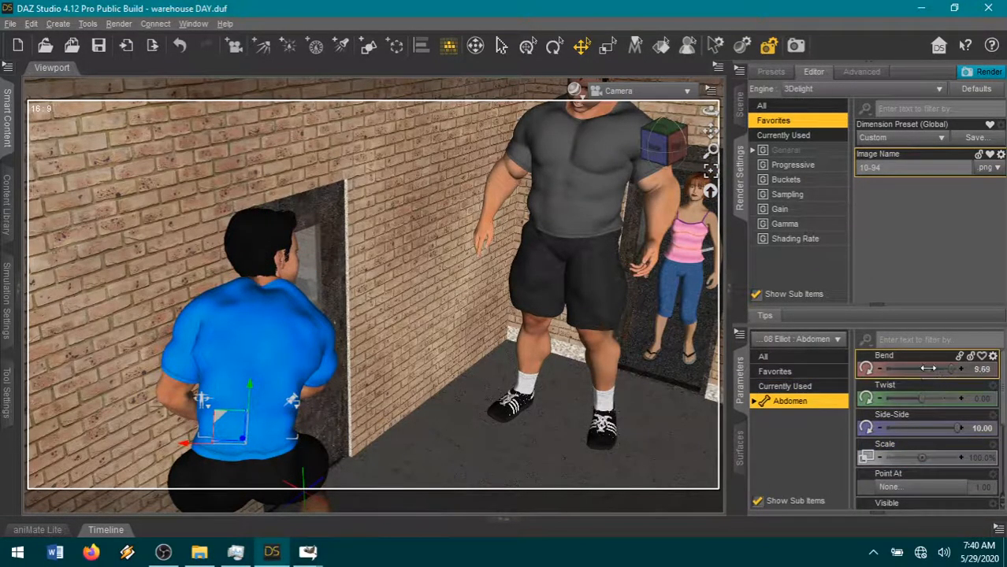
{"action": "left_click", "coordinate": [932, 426]}
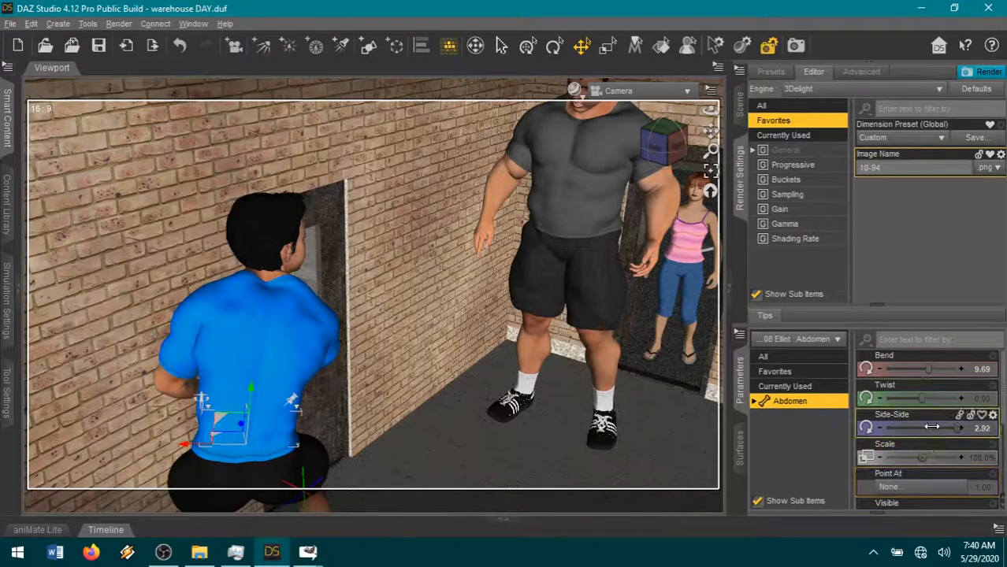
{"action": "left_click", "coordinate": [262, 406]}
{"action": "left_click_drag", "start_coordinate": [923, 398], "coordinate": [881, 398]}
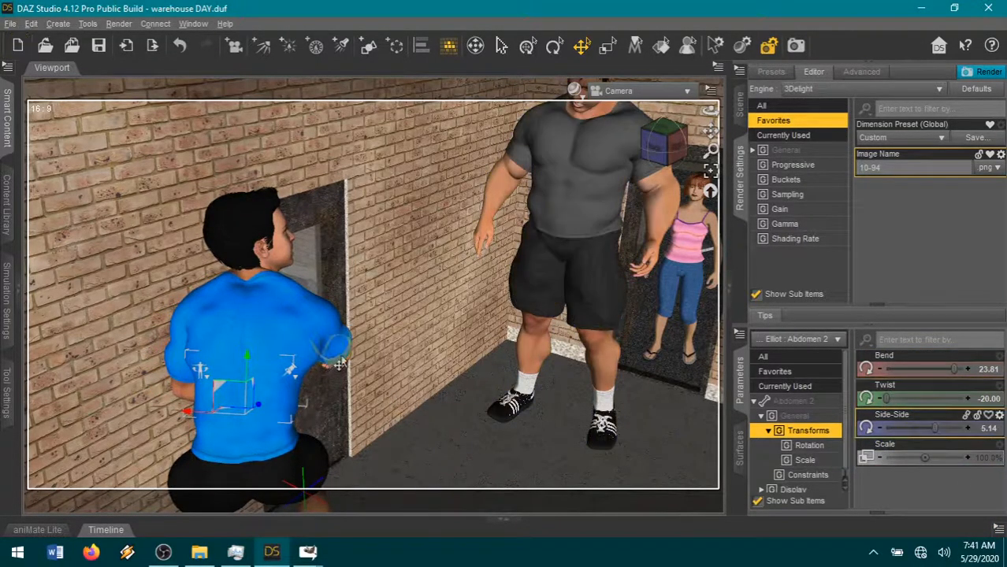
- Lower the blue-shirted figure's right arm by setting its Right Shoulder Bend to 40.43
{"action": "left_click", "coordinate": [339, 366]}
{"action": "left_click", "coordinate": [348, 367]}
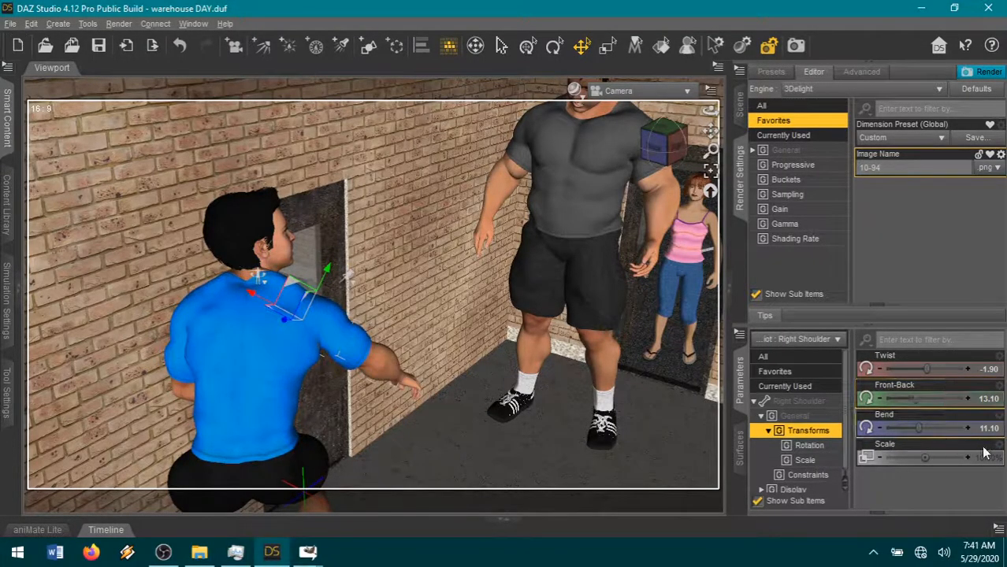
{"action": "mouse_move", "coordinate": [917, 428]}
{"action": "left_mouse_down"}
{"action": "mouse_move", "coordinate": [895, 428]}
{"action": "mouse_move", "coordinate": [935, 431]}
{"action": "left_mouse_up"}
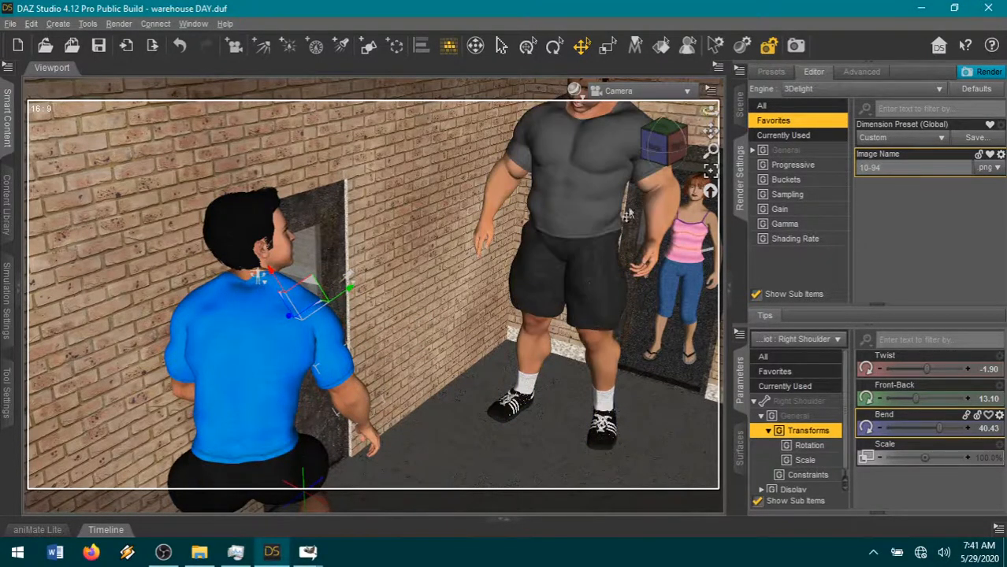
- Move the grey-shirted man across the floor closer to the blue-shirted figure, to about X 72.6 and Z 1323
{"action": "scroll", "coordinate": [474, 269], "scroll_direction": "up", "scroll_amount": 2}
{"action": "scroll", "coordinate": [495, 247], "scroll_direction": "down", "scroll_amount": 2}
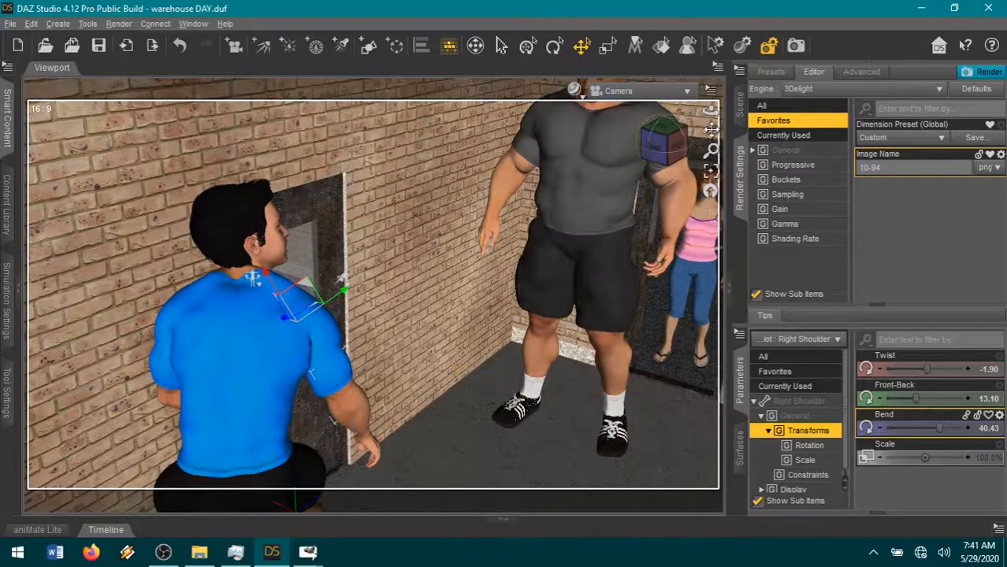
{"action": "left_click_drag", "start_coordinate": [711, 129], "coordinate": [729, 134]}
{"action": "left_click", "coordinate": [594, 249]}
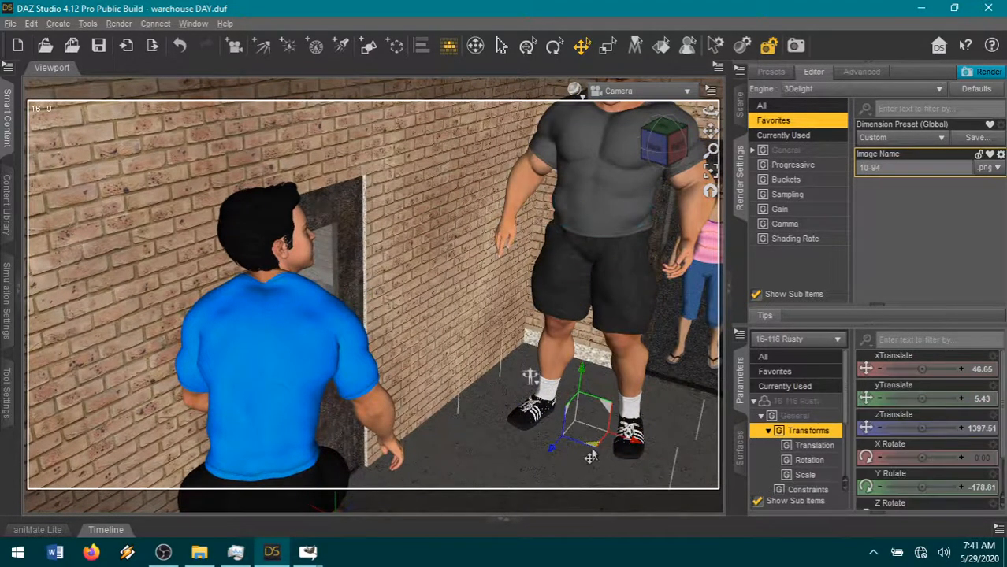
{"action": "left_click_drag", "start_coordinate": [590, 462], "coordinate": [516, 488]}
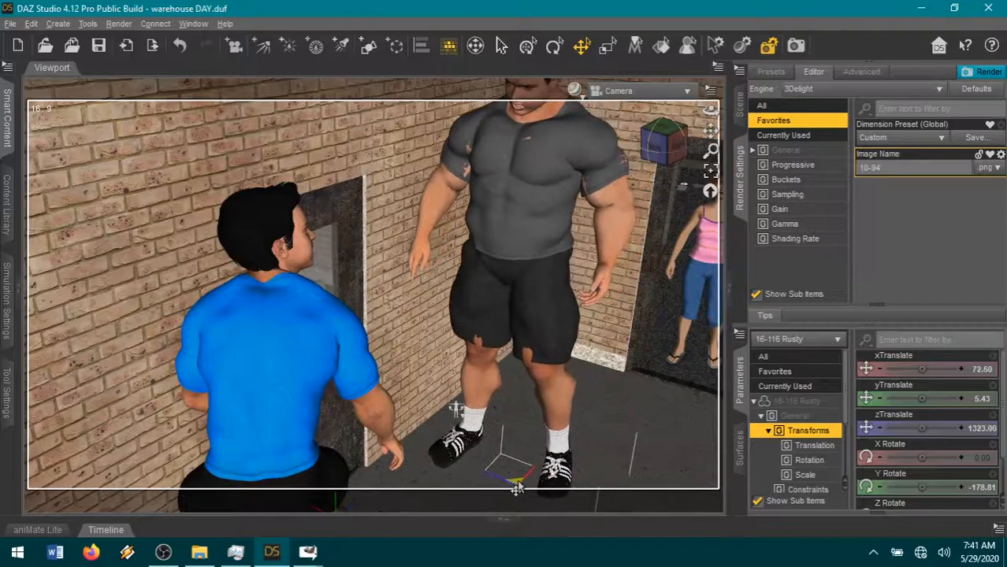
- Set the grey-shirted man's Abdomen 2 Bend to 10.48 and his Right Shoulder Front-Back to 29.29
{"action": "left_click", "coordinate": [520, 217]}
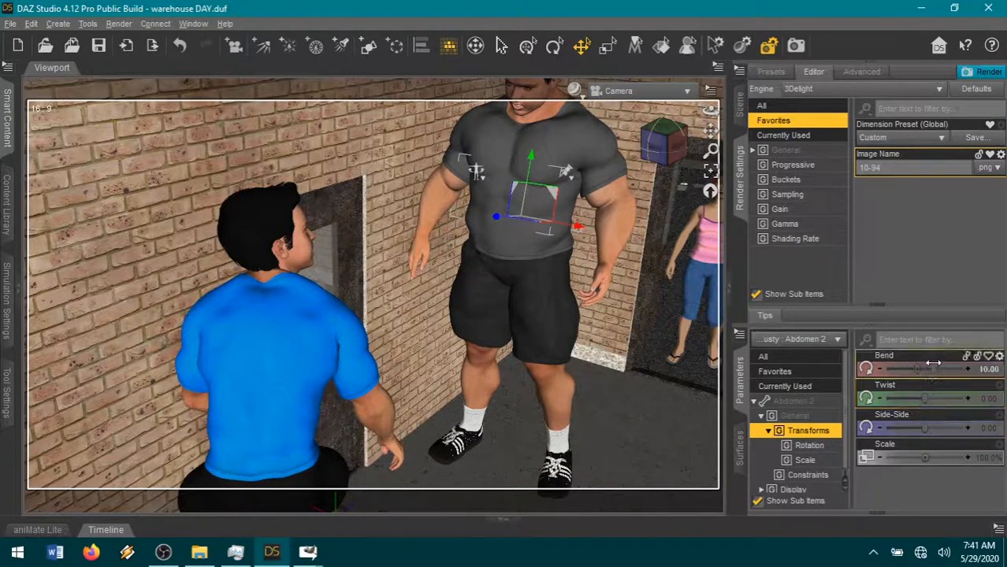
{"action": "left_click_drag", "start_coordinate": [916, 369], "coordinate": [933, 368]}
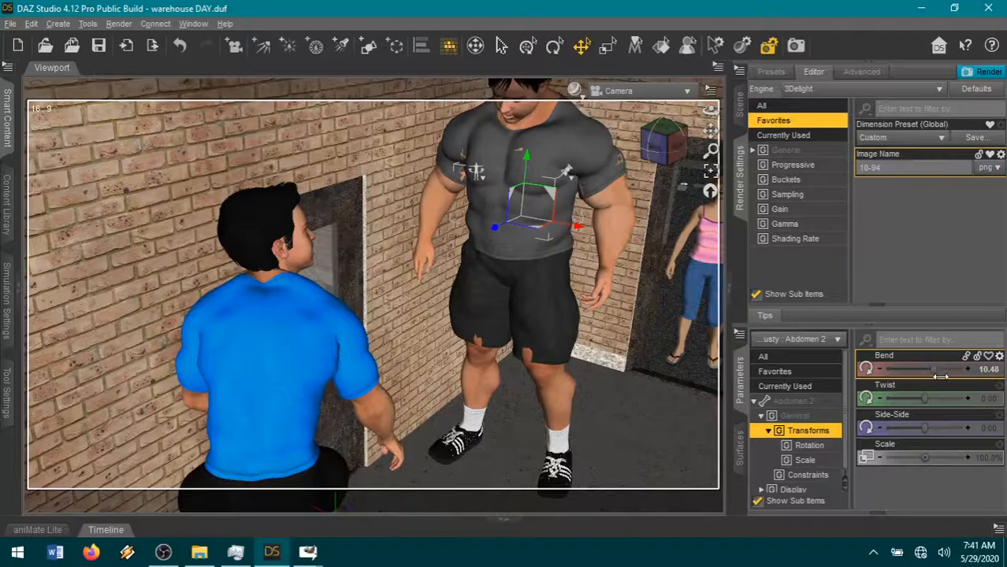
{"action": "left_click", "coordinate": [440, 184]}
{"action": "left_click_drag", "start_coordinate": [913, 402], "coordinate": [940, 401]}
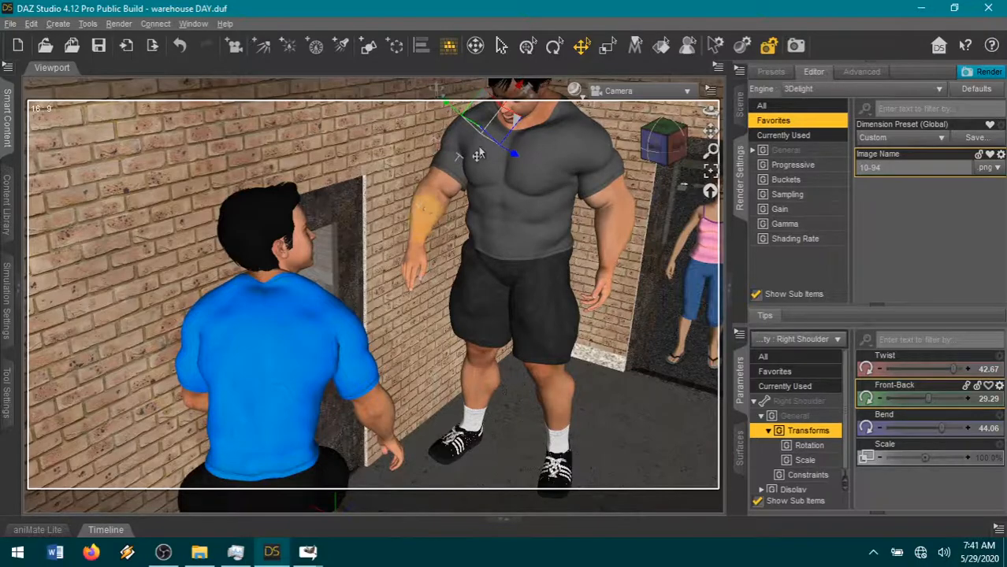
- Reframe the camera to show the grey-shirted man's whole head, and set his Right ForeArm Bend to 4.29
{"action": "left_click_drag", "start_coordinate": [711, 131], "coordinate": [742, 171]}
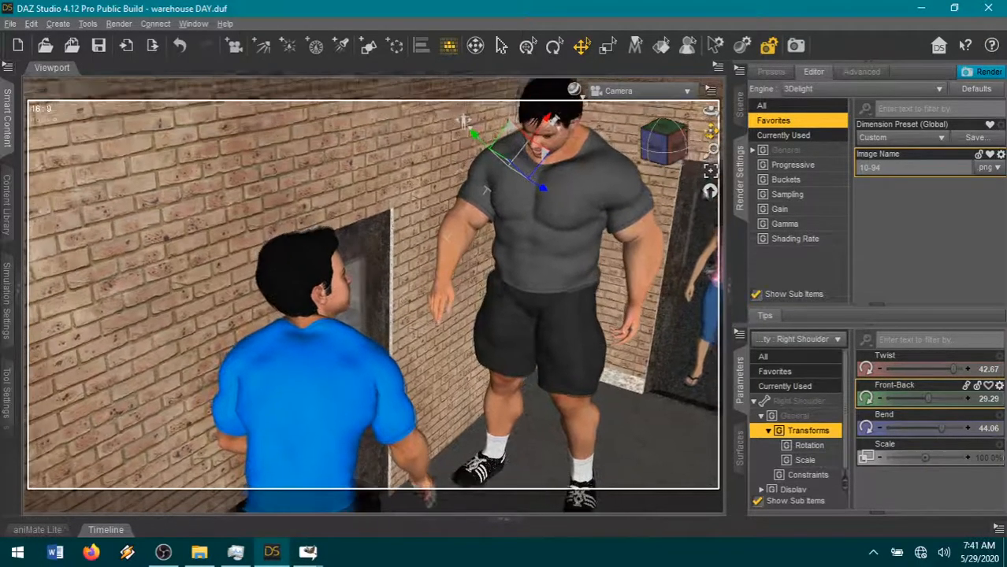
{"action": "left_click_drag", "start_coordinate": [678, 146], "coordinate": [680, 130]}
{"action": "left_click", "coordinate": [455, 291]}
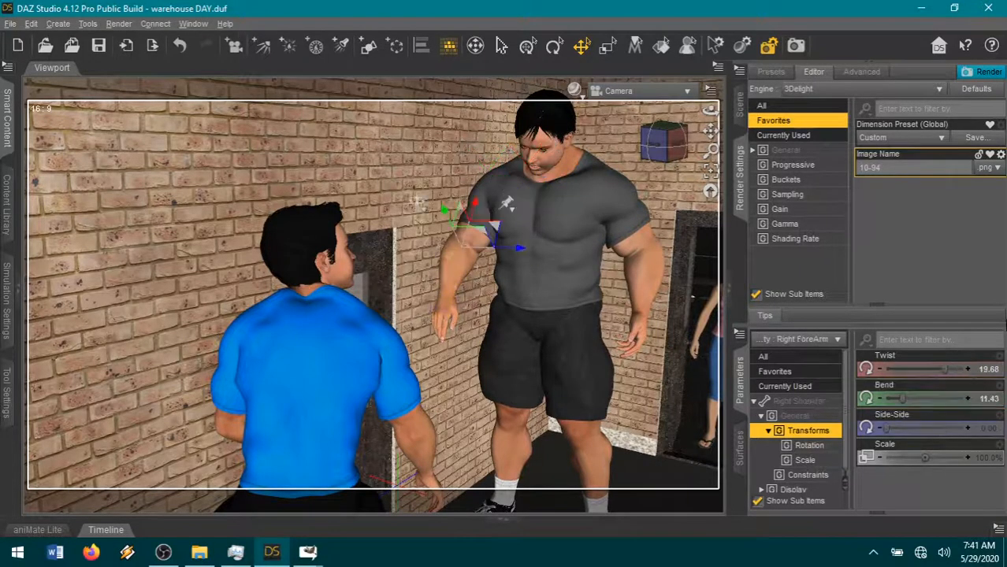
{"action": "left_click_drag", "start_coordinate": [904, 399], "coordinate": [899, 398]}
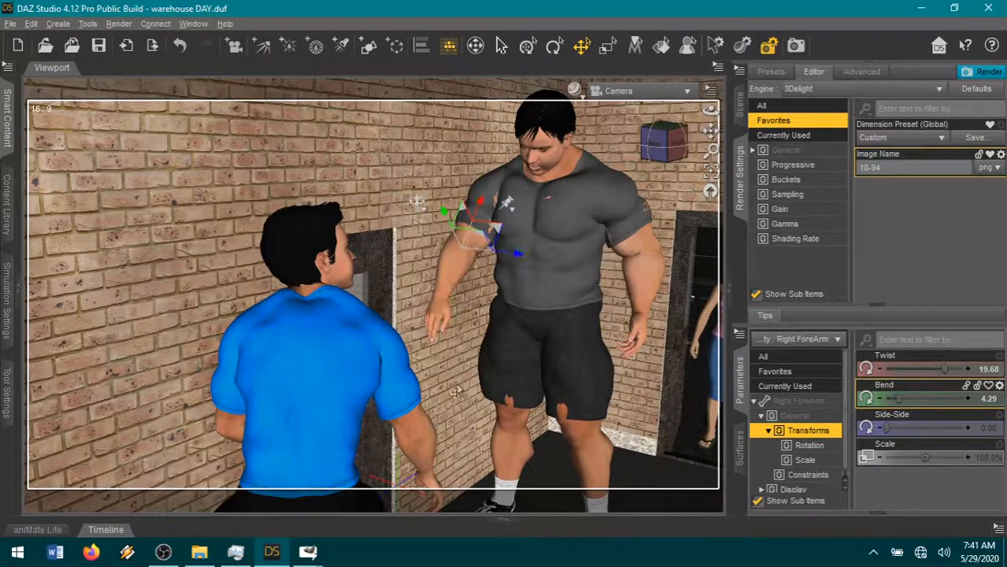
- Adjust the grey-shirted man's right hand and set his Abdomen Bend to 10.90 so he leans forward
{"action": "left_click", "coordinate": [435, 315]}
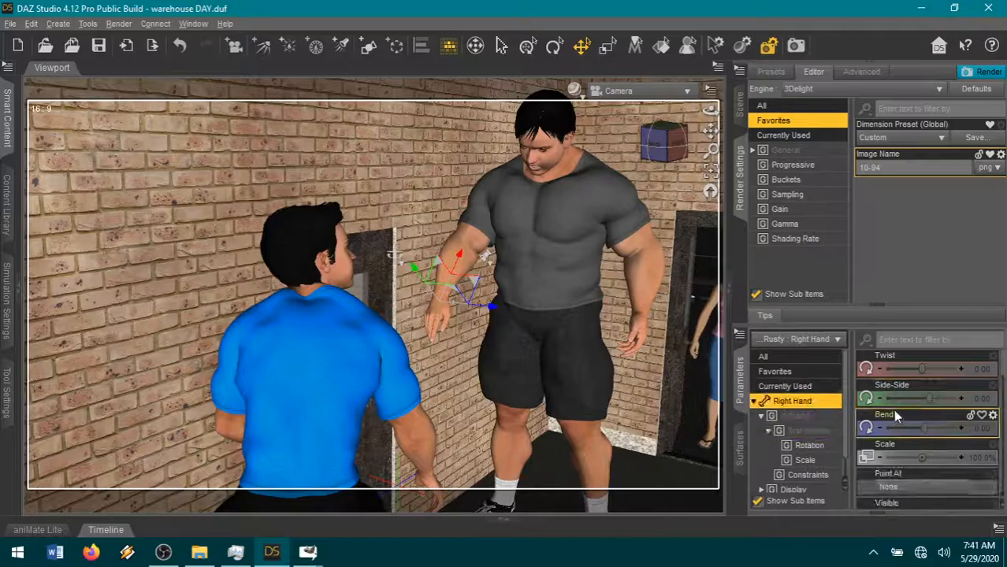
{"action": "scroll", "coordinate": [920, 431], "scroll_direction": "down", "scroll_amount": 8}
{"action": "scroll", "coordinate": [924, 438], "scroll_direction": "up", "scroll_amount": 2}
{"action": "scroll", "coordinate": [932, 438], "scroll_direction": "up", "scroll_amount": 2}
{"action": "left_click_drag", "start_coordinate": [918, 399], "coordinate": [936, 369]}
{"action": "left_click", "coordinate": [540, 272]}
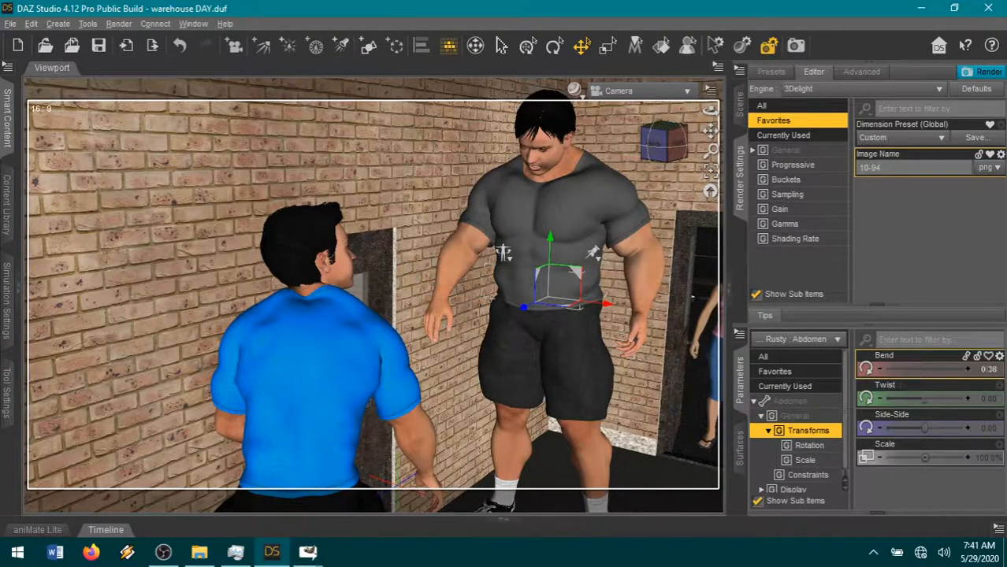
- Pose the grey-shirted man's legs in a stride with Right Shin Bend 45.46 and Left Thigh Bend -15.77
{"action": "left_click", "coordinate": [521, 441]}
{"action": "left_click_drag", "start_coordinate": [908, 369], "coordinate": [916, 369]}
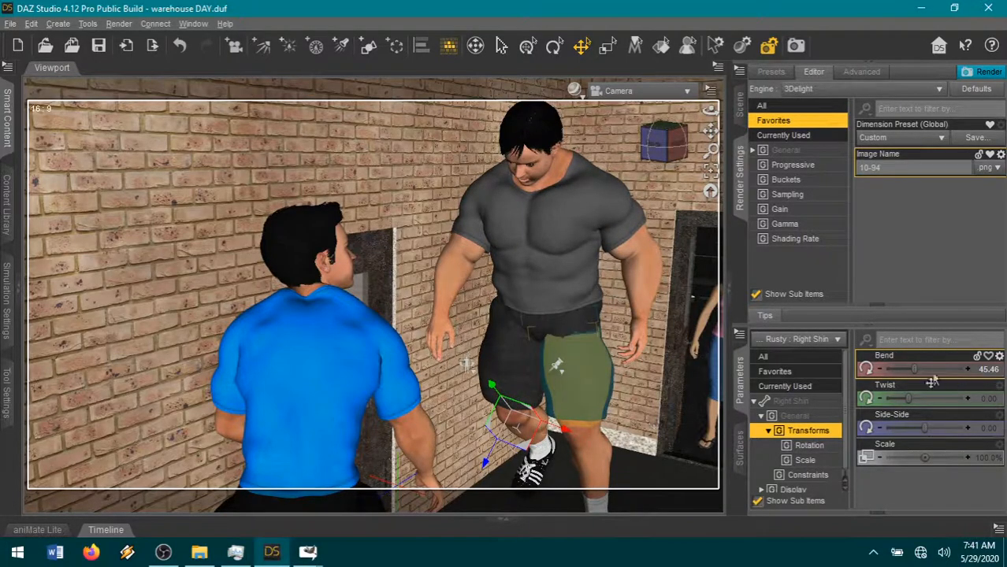
{"action": "left_click_drag", "start_coordinate": [932, 381], "coordinate": [922, 383]}
{"action": "left_click", "coordinate": [181, 46]}
{"action": "left_click", "coordinate": [597, 402]}
{"action": "left_click_drag", "start_coordinate": [932, 368], "coordinate": [935, 369]}
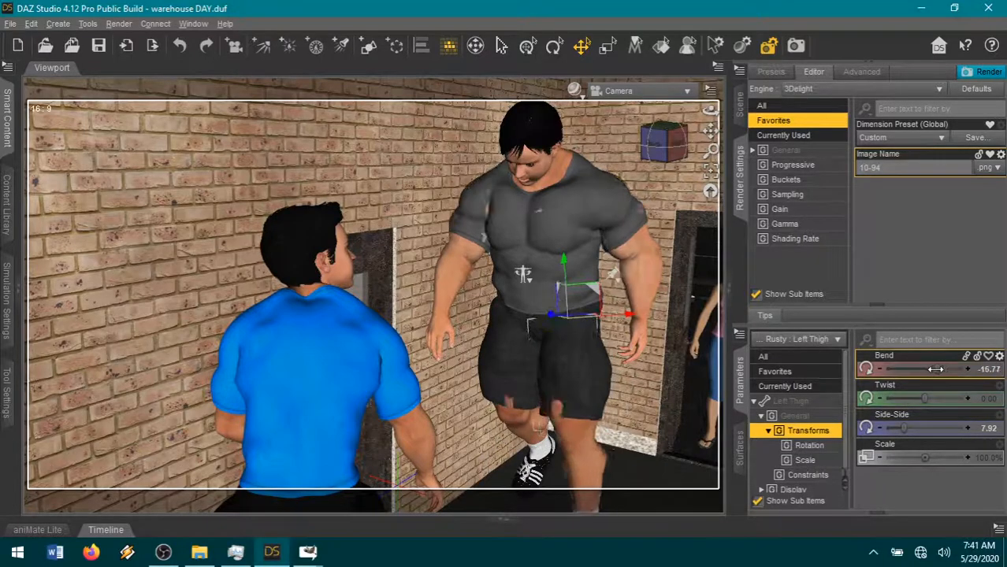
- Shift the camera to recentre both men, and turn the grey-shirted man's head with Neck-Head Twist -0.21
{"action": "left_click_drag", "start_coordinate": [711, 111], "coordinate": [704, 131]}
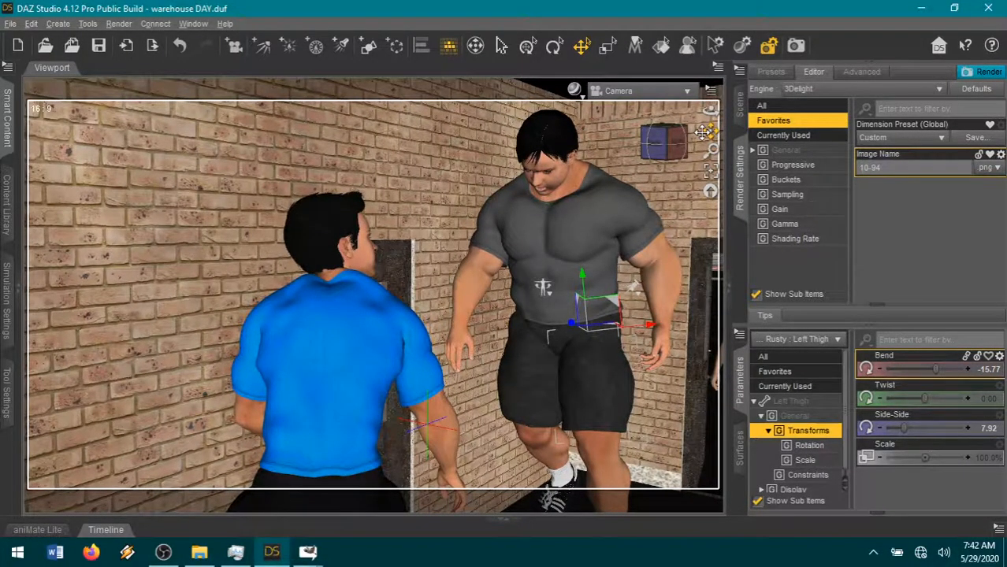
{"action": "left_click", "coordinate": [560, 183]}
{"action": "left_click", "coordinate": [776, 371]}
{"action": "scroll", "coordinate": [938, 430], "scroll_direction": "down", "scroll_amount": 5}
{"action": "scroll", "coordinate": [934, 433], "scroll_direction": "down", "scroll_amount": 5}
{"action": "scroll", "coordinate": [902, 439], "scroll_direction": "down", "scroll_amount": 3}
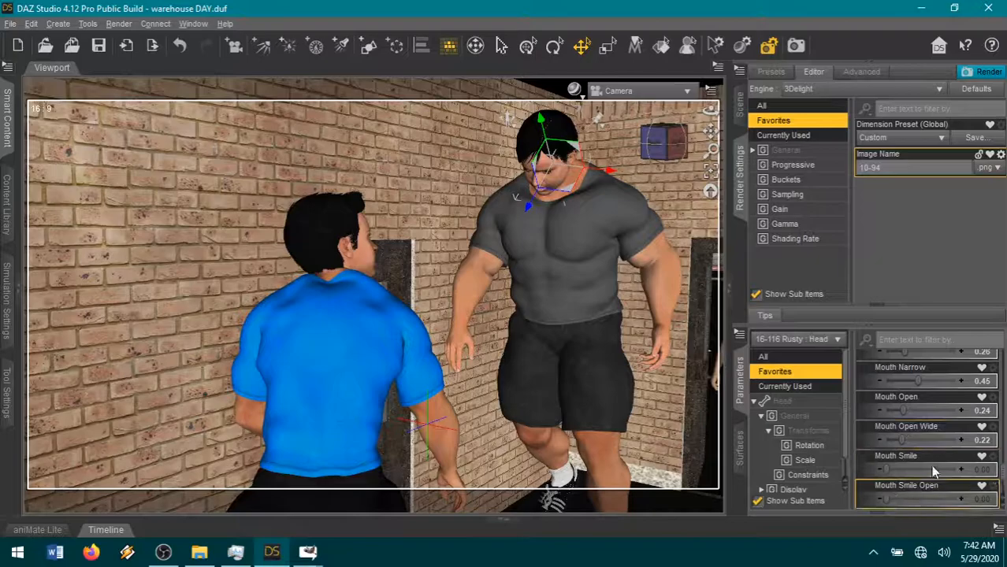
{"action": "left_click_drag", "start_coordinate": [906, 499], "coordinate": [914, 499]}
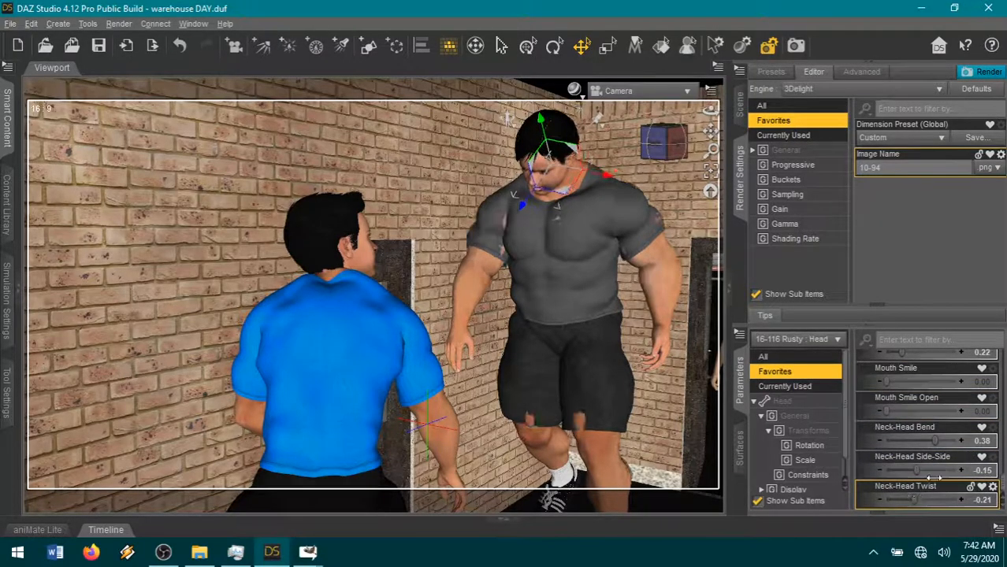
- Set the Snarl Left expression on the grey-shirted man's face to 79.2%
{"action": "scroll", "coordinate": [918, 465], "scroll_direction": "up", "scroll_amount": 10}
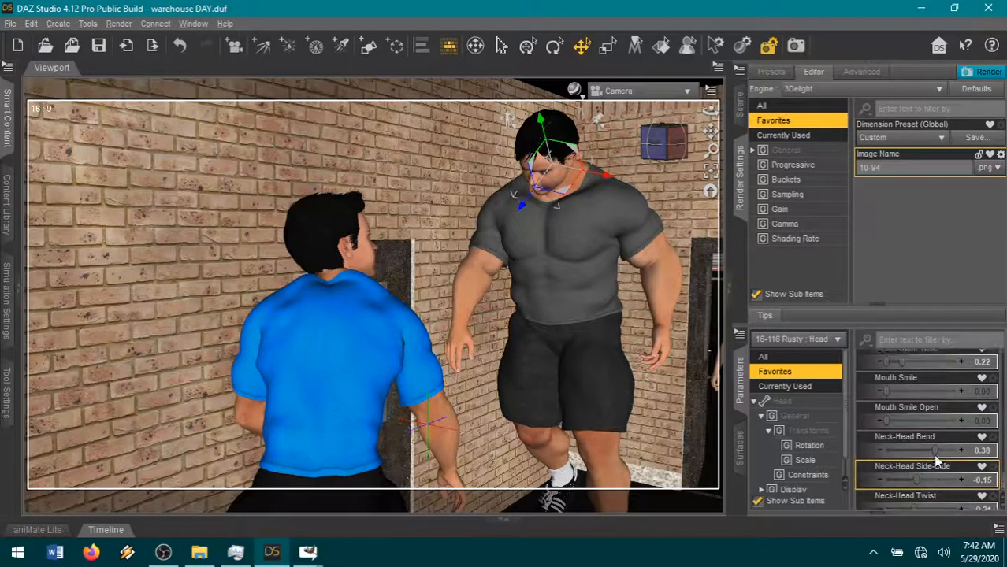
{"action": "scroll", "coordinate": [935, 463], "scroll_direction": "up", "scroll_amount": 5}
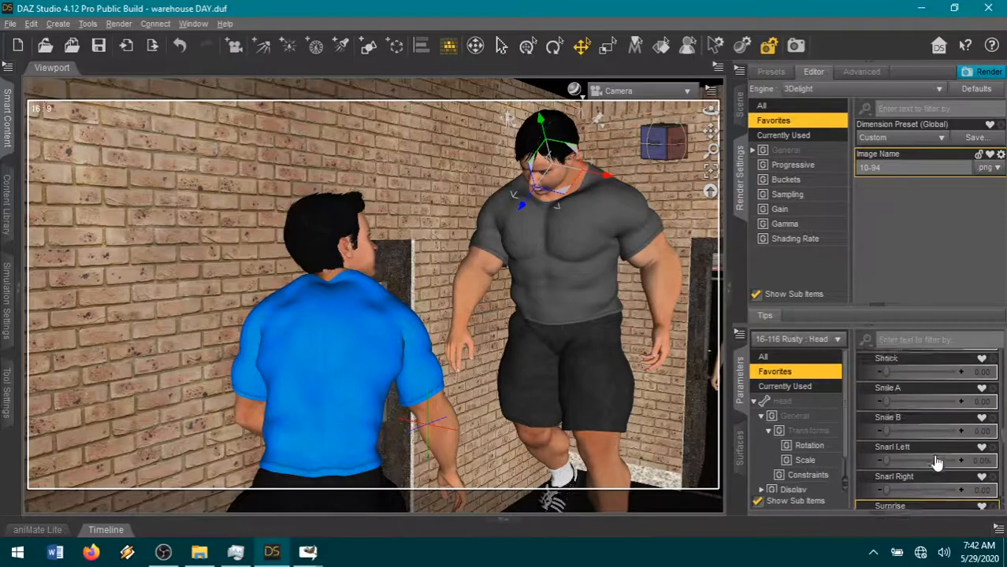
{"action": "scroll", "coordinate": [935, 457], "scroll_direction": "down", "scroll_amount": 3}
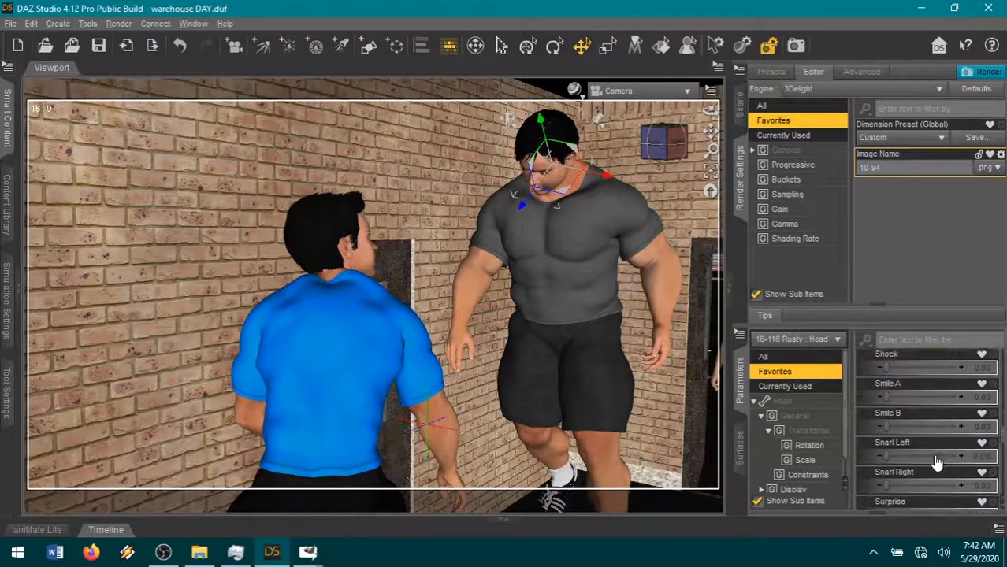
{"action": "scroll", "coordinate": [926, 465], "scroll_direction": "down", "scroll_amount": 2}
{"action": "scroll", "coordinate": [920, 470], "scroll_direction": "up", "scroll_amount": 3}
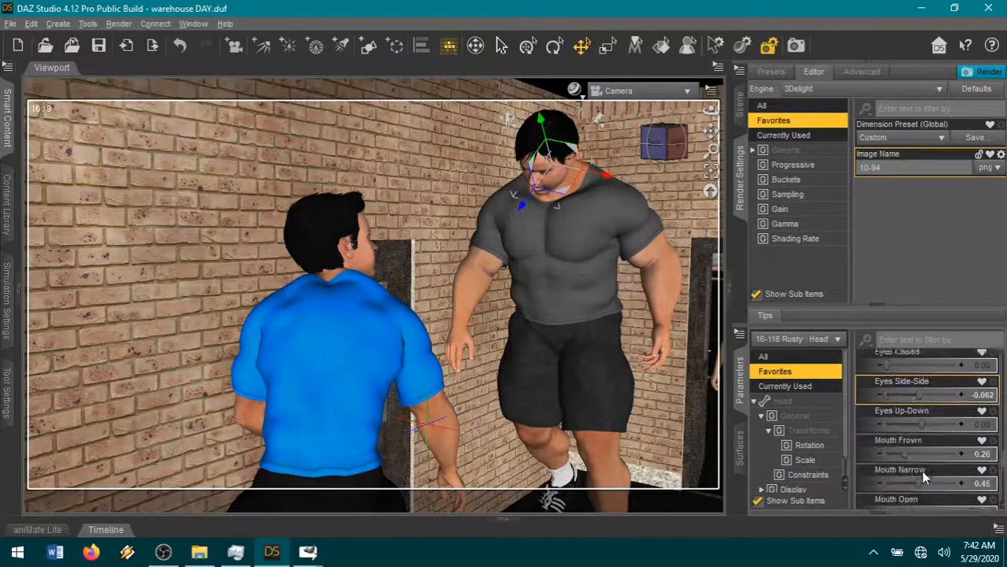
{"action": "left_click_drag", "start_coordinate": [938, 418], "coordinate": [938, 412]}
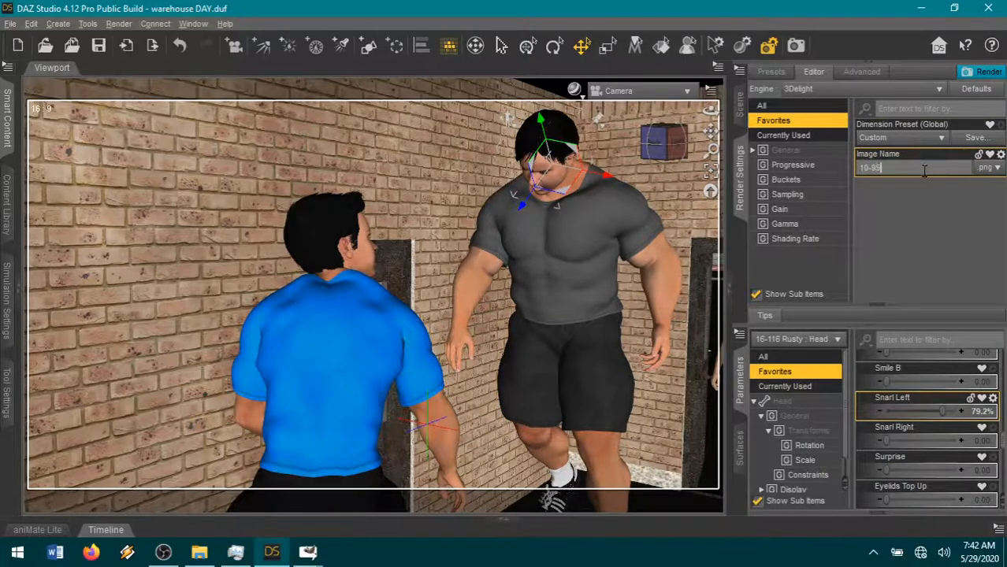
- Render the scene with the image name 10-95, and switch to GIMP's speech bubble3 image to copy the bubble
{"action": "left_click", "coordinate": [991, 74]}
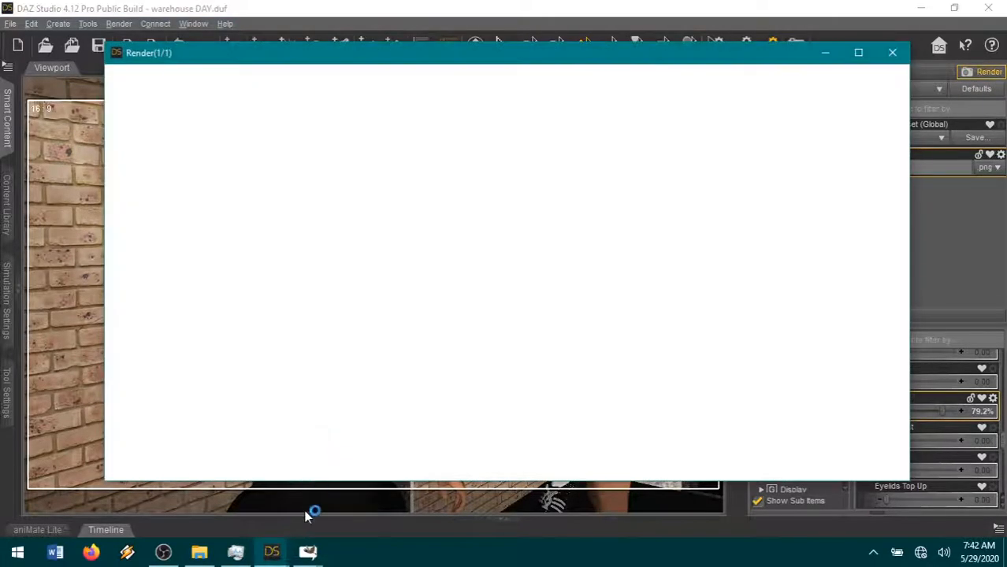
{"action": "mouse_move", "coordinate": [311, 554]}
{"action": "left_click", "coordinate": [285, 489]}
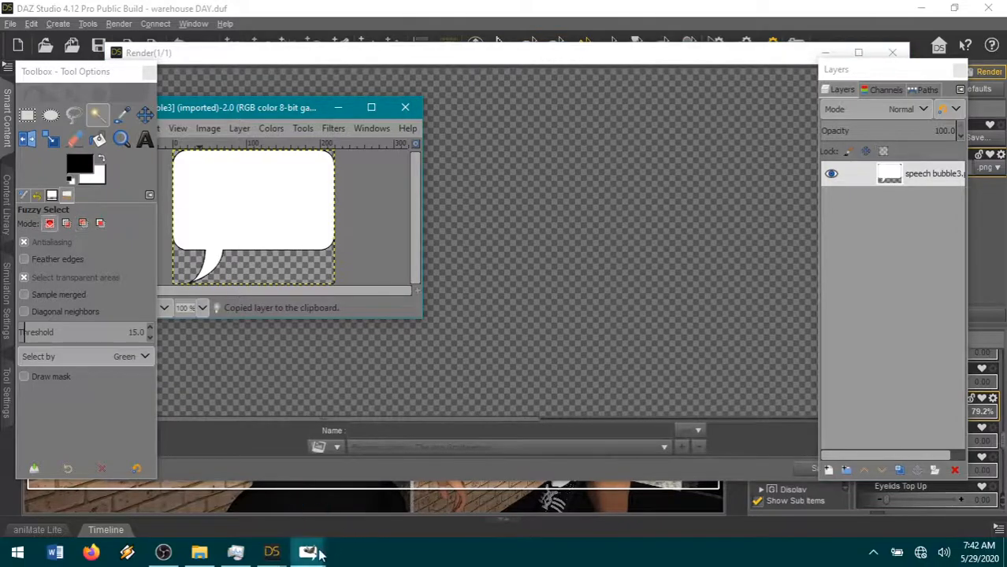
- Paste the copied speech bubble into page21.xcf as a new layer
{"action": "mouse_move", "coordinate": [308, 554]}
{"action": "left_click", "coordinate": [438, 481]}
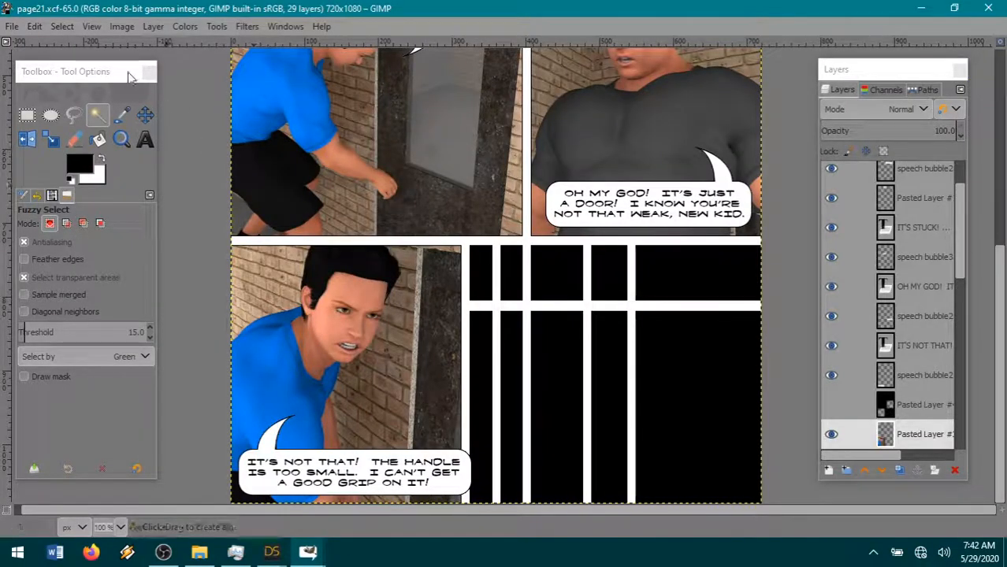
{"action": "left_click", "coordinate": [35, 27]}
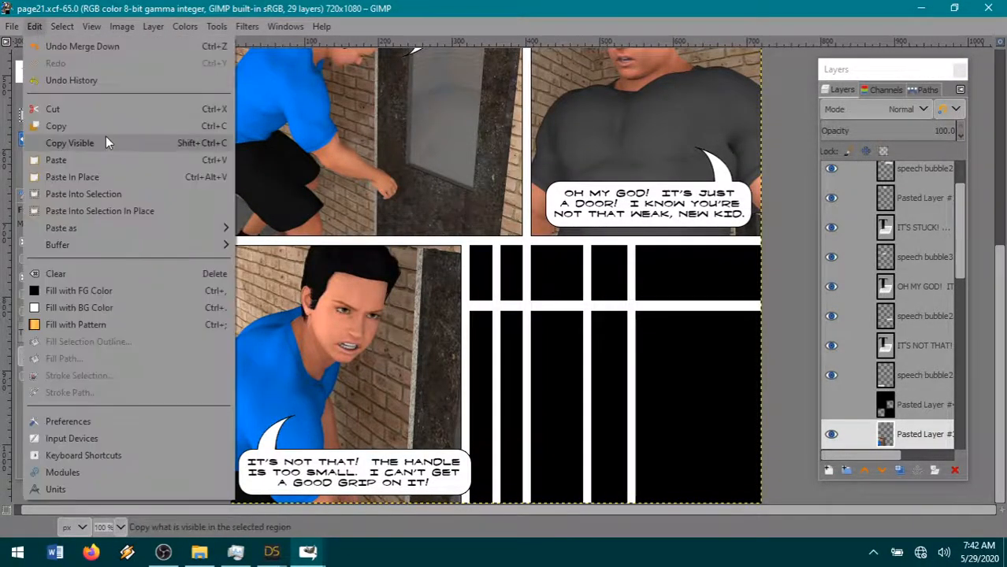
{"action": "mouse_move", "coordinate": [89, 227]}
{"action": "left_click", "coordinate": [282, 228]}
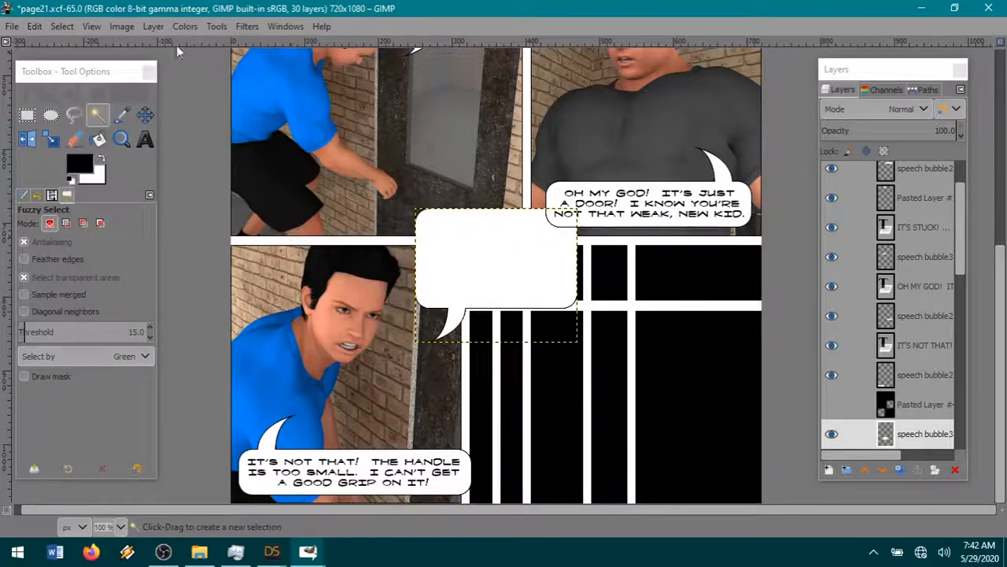
- Flip the new speech bubble horizontally and move it slightly right over the top of the empty panel
{"action": "left_click", "coordinate": [153, 26]}
{"action": "mouse_move", "coordinate": [187, 227]}
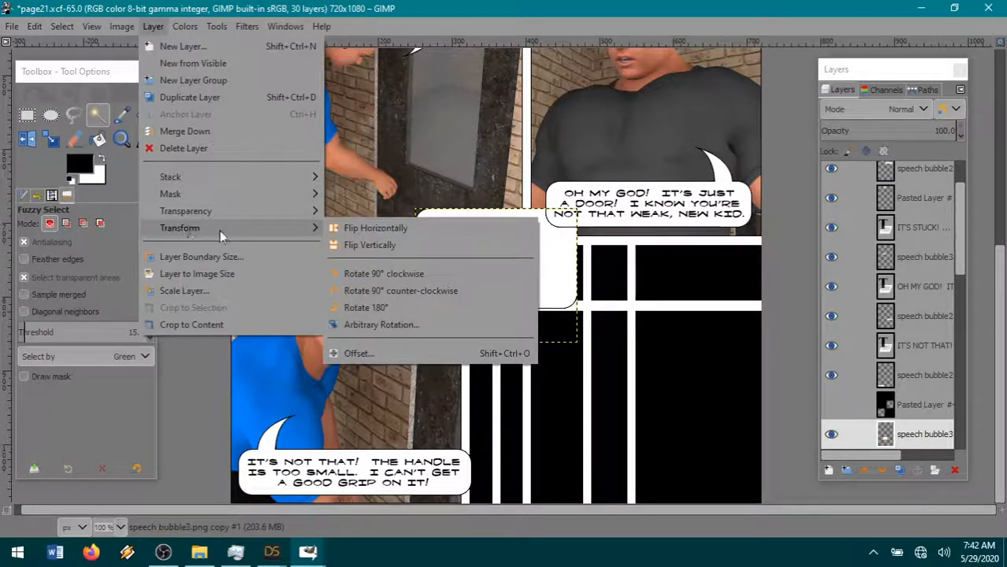
{"action": "left_click", "coordinate": [347, 226]}
{"action": "left_click", "coordinate": [147, 115]}
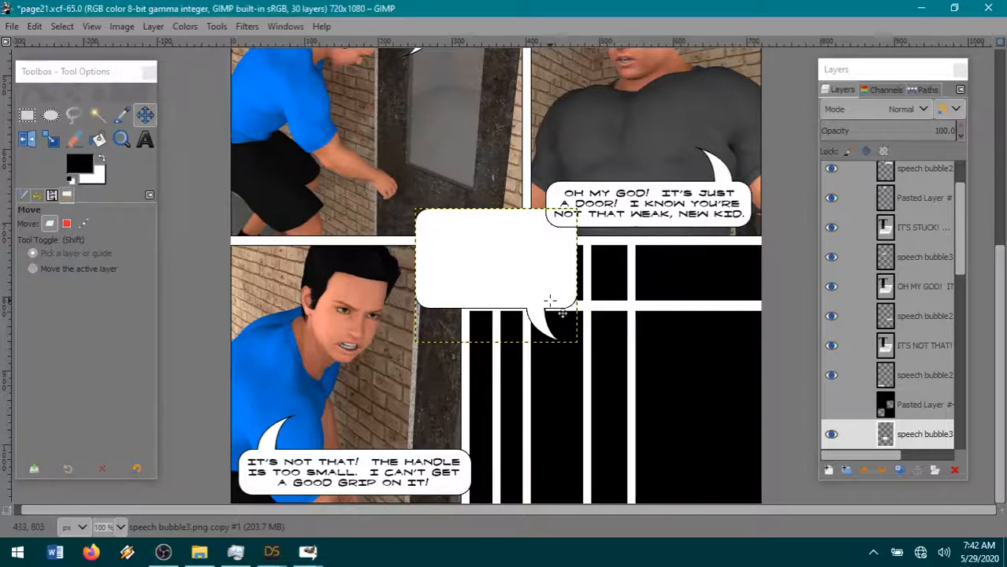
{"action": "left_click_drag", "start_coordinate": [552, 308], "coordinate": [562, 309]}
- Add the text "GET OUT OF THE WAY! I'LL DO IT!" in Fanboy Hardcore 10 px inside the new bubble and make it bold
{"action": "left_click", "coordinate": [145, 139]}
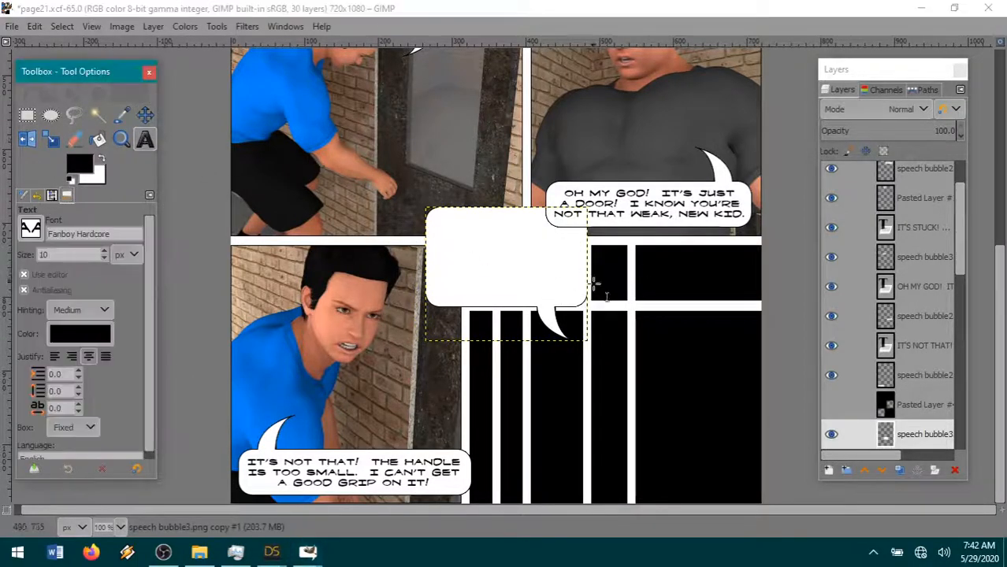
{"action": "left_click_drag", "start_coordinate": [583, 302], "coordinate": [446, 252]}
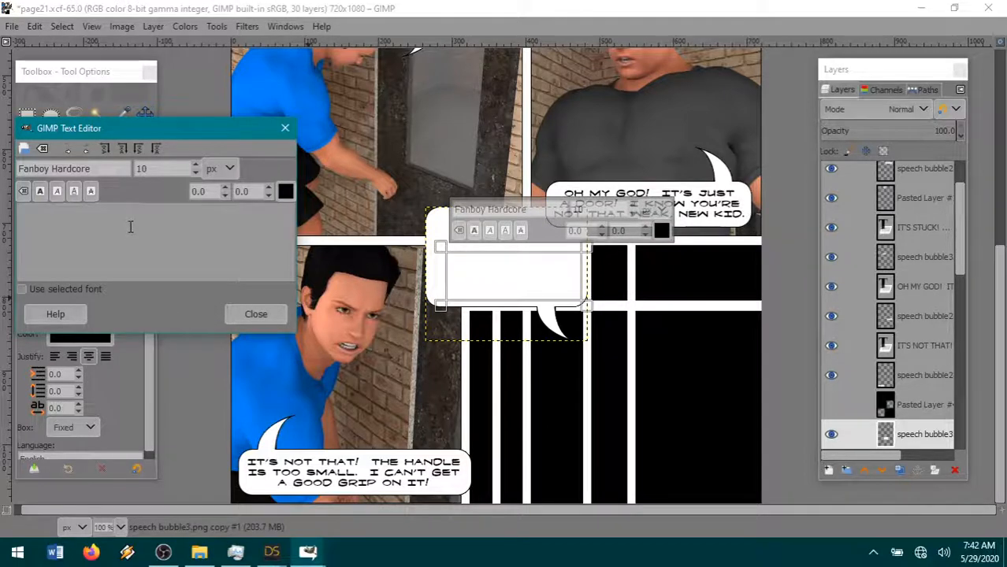
{"action": "type", "text": "GET OUT OF THE WAY!  I'LL DO IT!"}
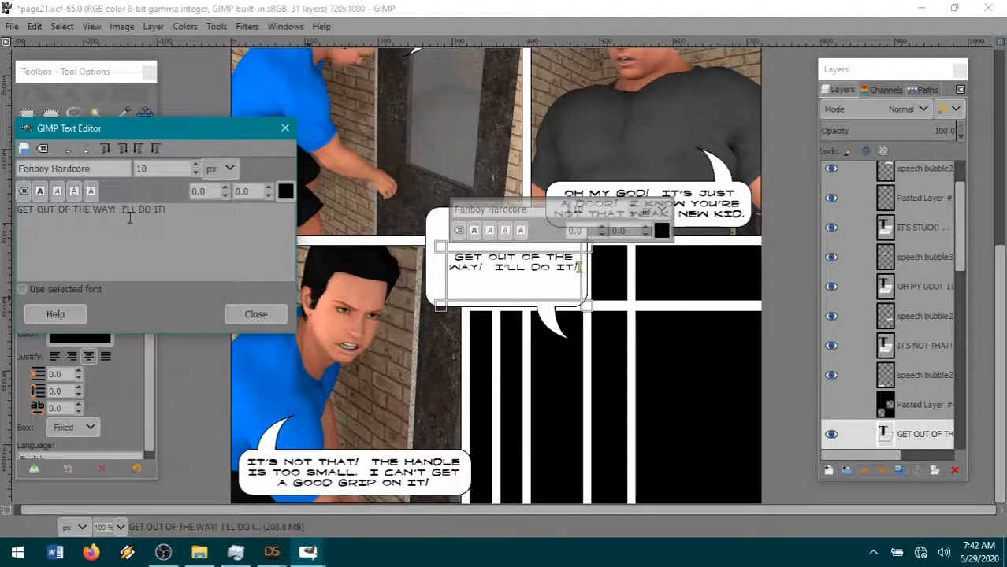
{"action": "left_click_drag", "start_coordinate": [186, 218], "coordinate": [3, 192]}
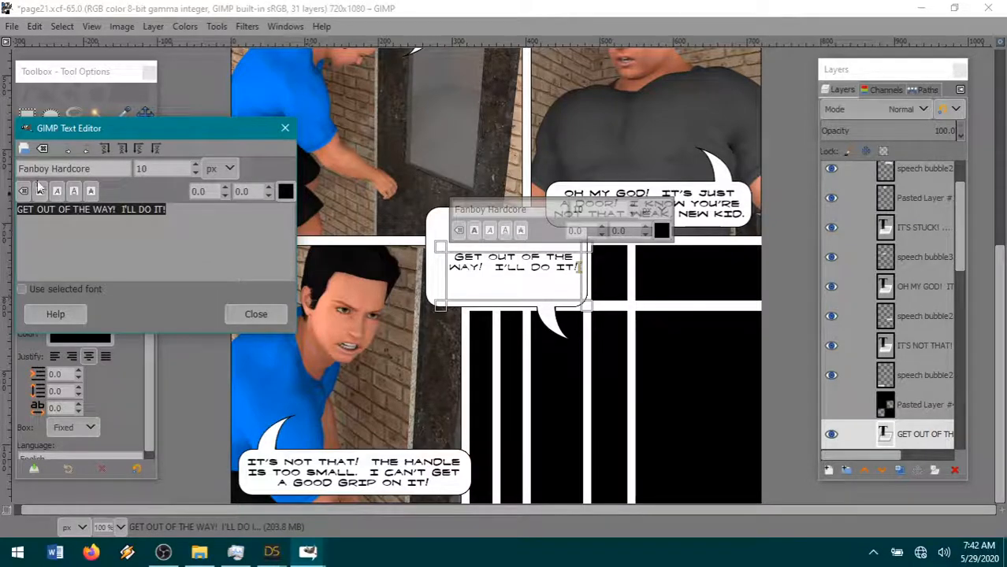
{"action": "left_click", "coordinate": [39, 191]}
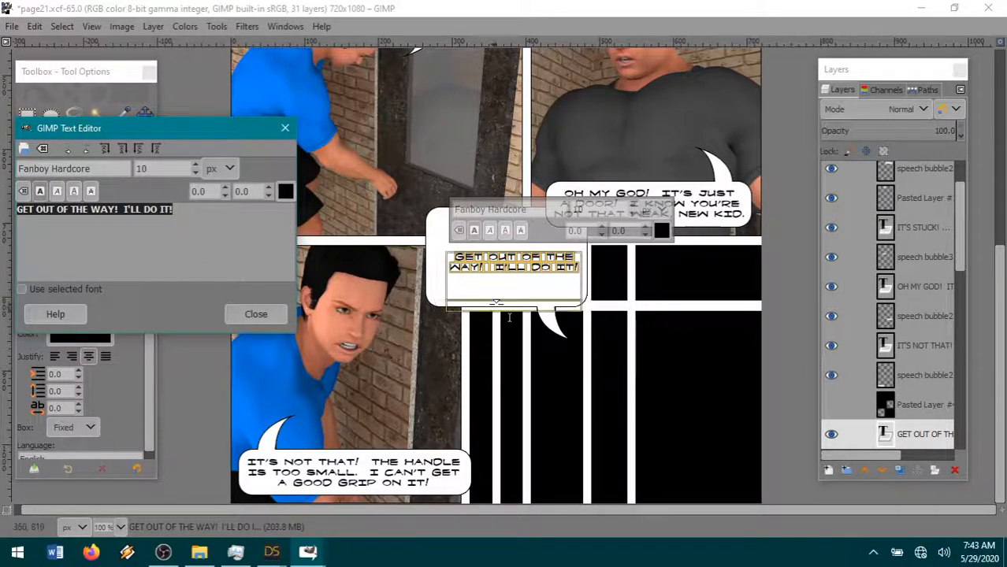
- Select the hidden Pasted Layer #4 in page21.xcf and copy the bubble from the speech bubble3 image
{"action": "scroll", "coordinate": [864, 365], "scroll_direction": "down", "scroll_amount": 3}
{"action": "left_click_drag", "start_coordinate": [901, 333], "coordinate": [924, 398]}
{"action": "left_click_drag", "start_coordinate": [616, 389], "coordinate": [797, 392]}
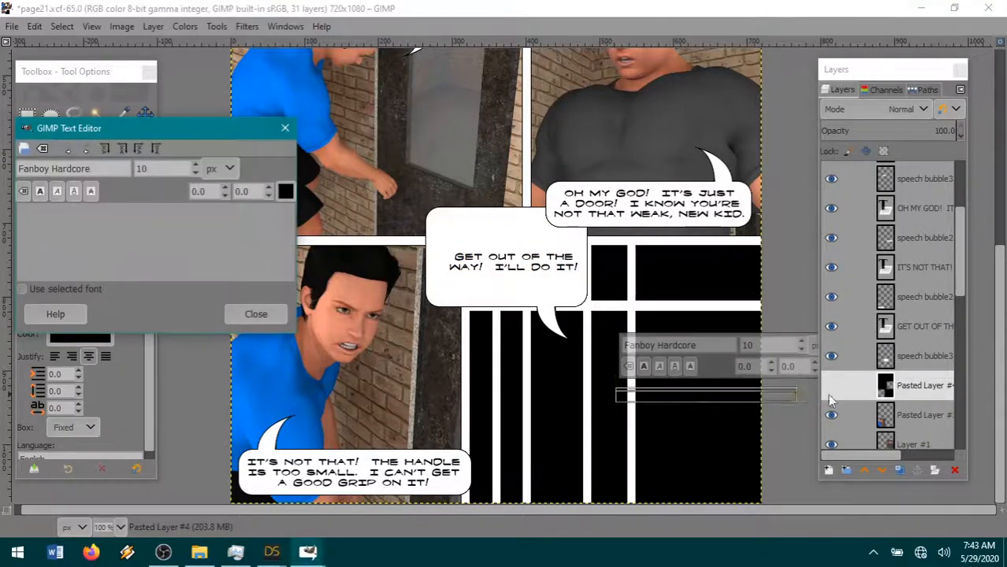
{"action": "left_click", "coordinate": [145, 115]}
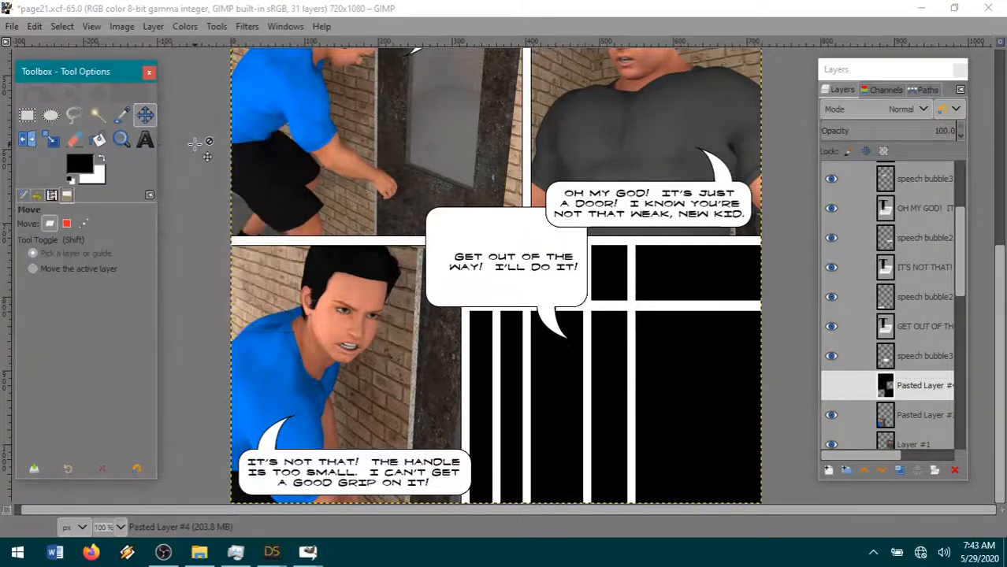
{"action": "mouse_move", "coordinate": [312, 555]}
{"action": "left_click", "coordinate": [310, 554]}
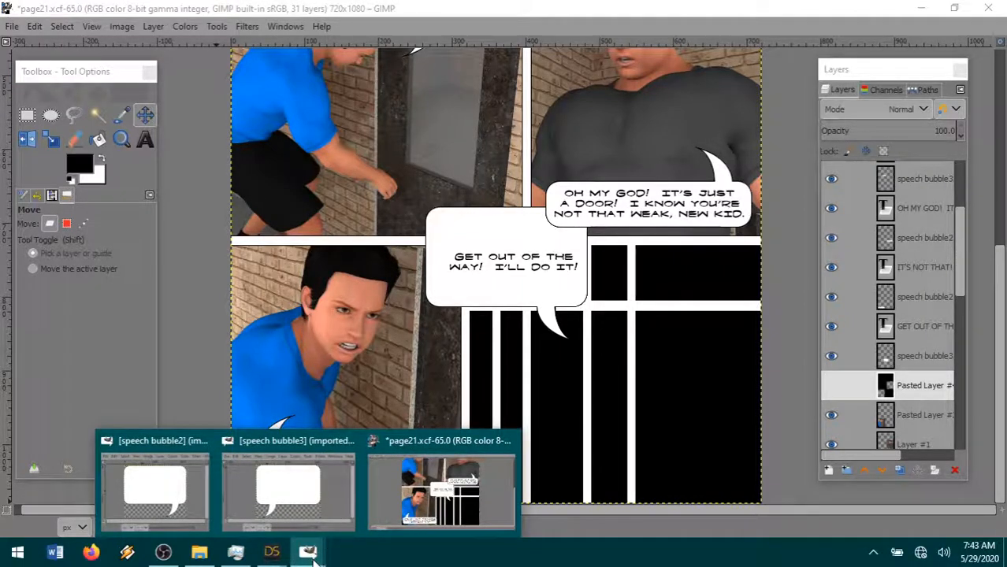
{"action": "left_click", "coordinate": [305, 501]}
{"action": "key", "text": "ctrl+c"}
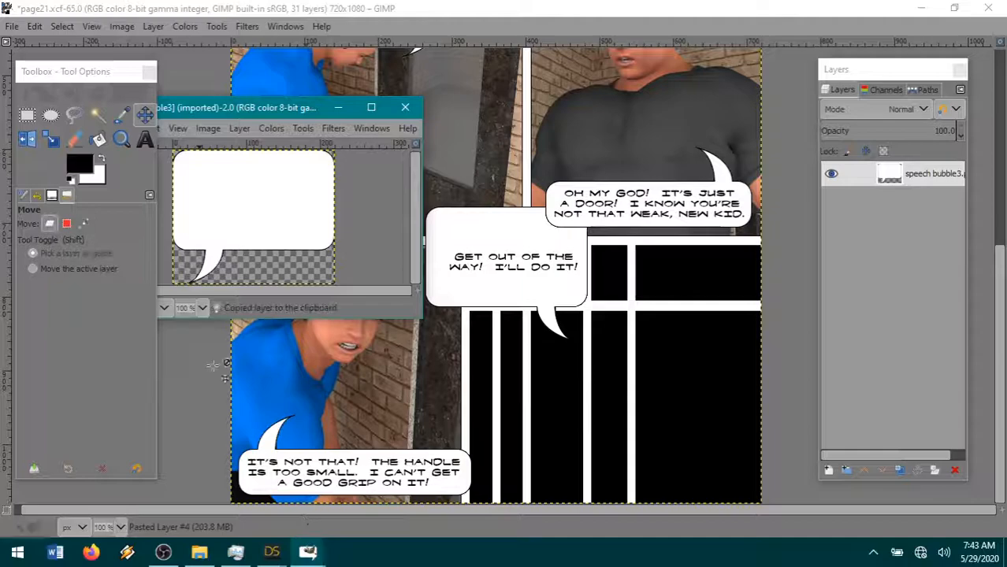
- Paste the copied bubble into page21.xcf as a new layer and move it into the empty lower-right panel
{"action": "left_click", "coordinate": [29, 27]}
{"action": "mouse_move", "coordinate": [106, 225]}
{"action": "left_click", "coordinate": [291, 226]}
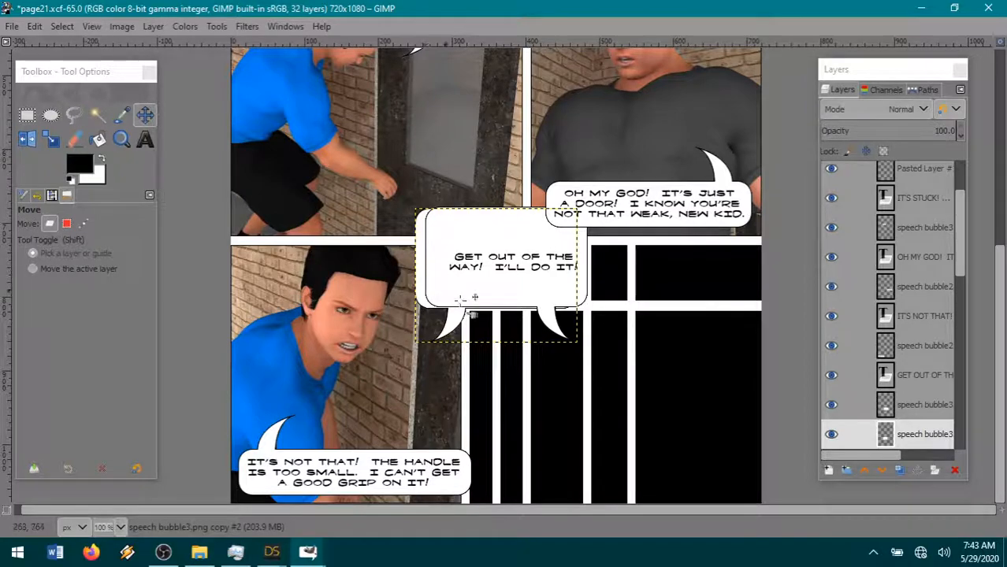
{"action": "left_click_drag", "start_coordinate": [467, 332], "coordinate": [579, 454]}
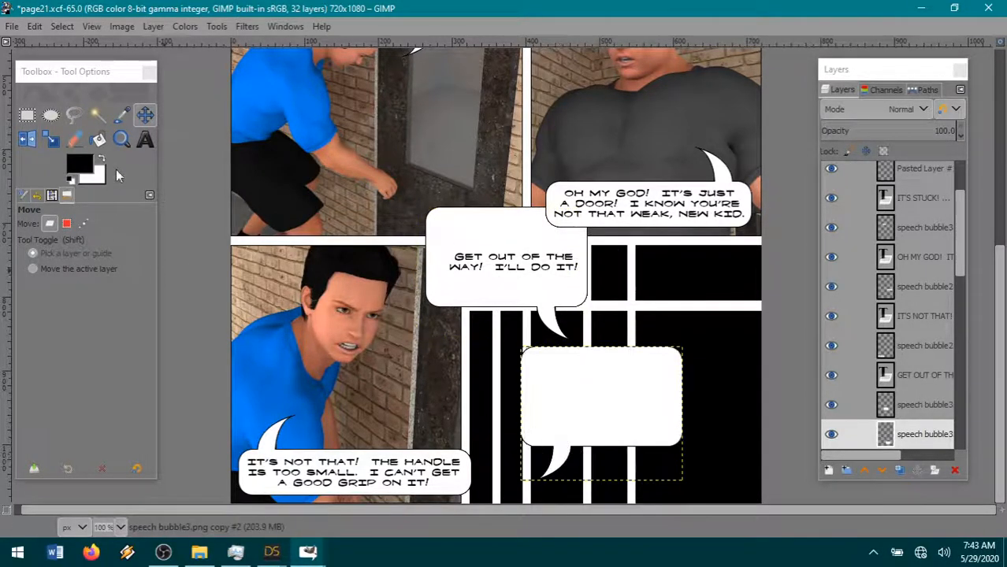
- Add the two-line text "HEY FELLAS! OVER HERE!" in bold Fanboy Hardcore 10 px to the new bubble and narrow its text box
{"action": "left_click", "coordinate": [145, 139]}
{"action": "left_click_drag", "start_coordinate": [520, 347], "coordinate": [682, 400]}
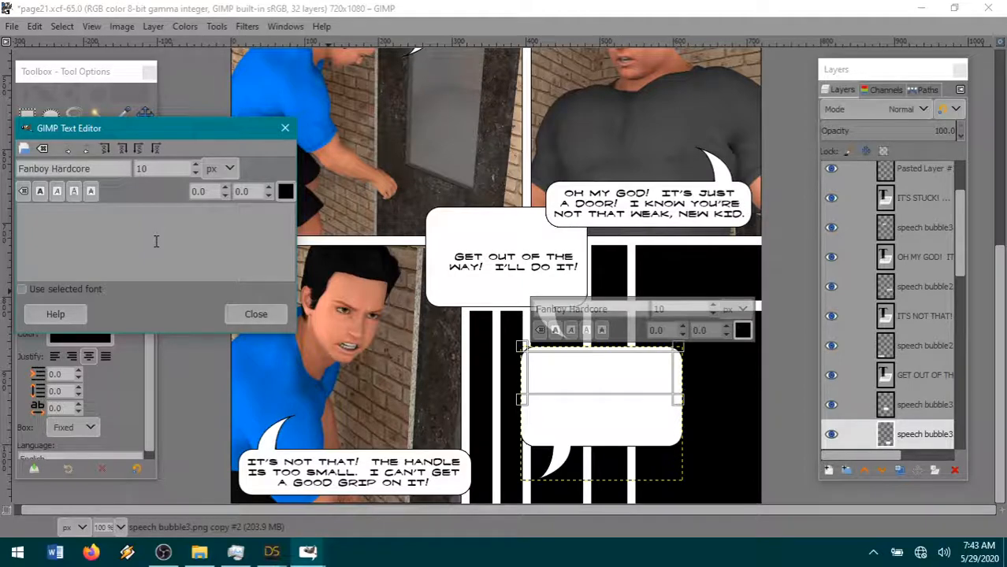
{"action": "type", "text": "HEY FELLAS"}
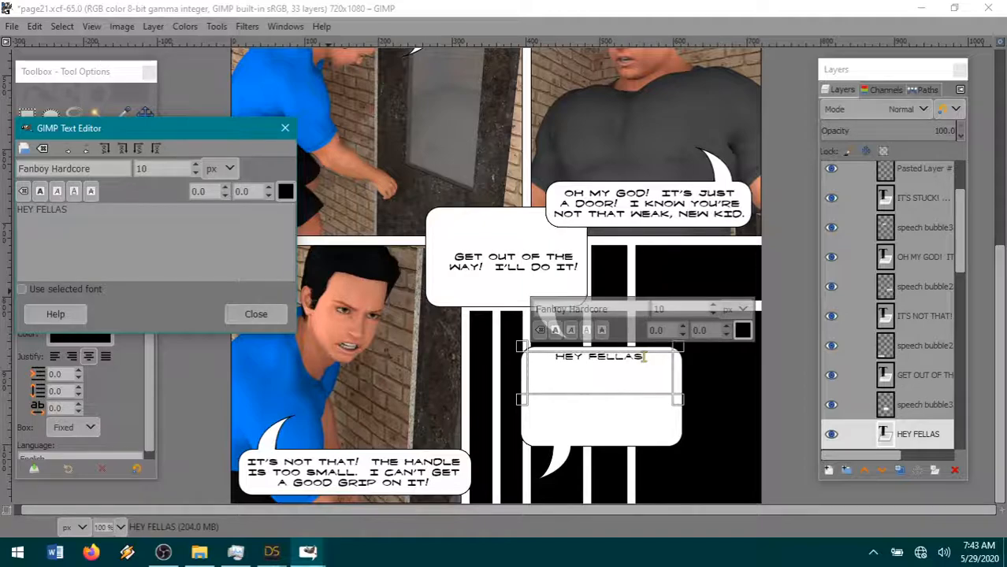
{"action": "type", "text": "! OVER HERE!"}
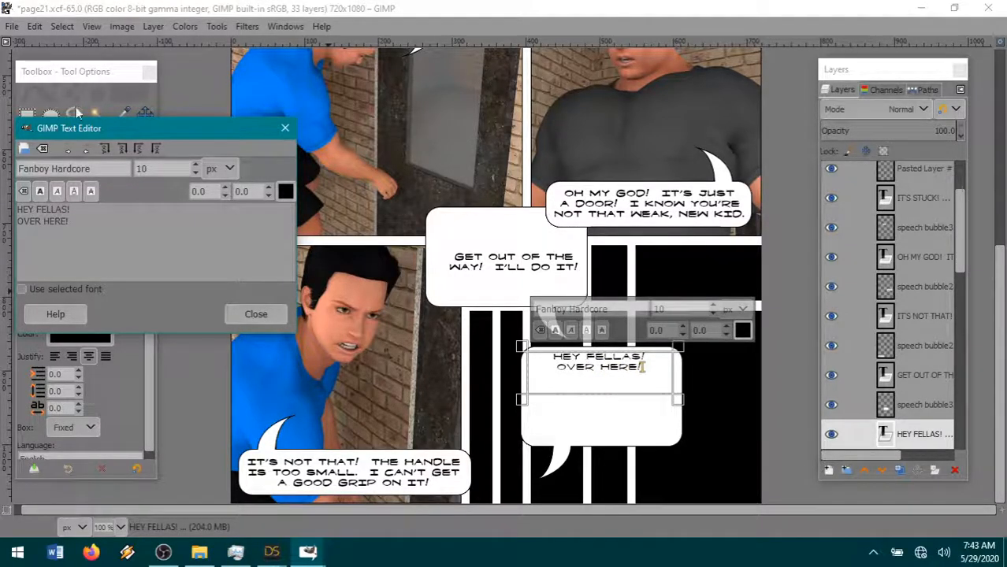
{"action": "left_click_drag", "start_coordinate": [75, 223], "coordinate": [11, 207]}
{"action": "left_click", "coordinate": [57, 192]}
{"action": "left_click", "coordinate": [582, 397]}
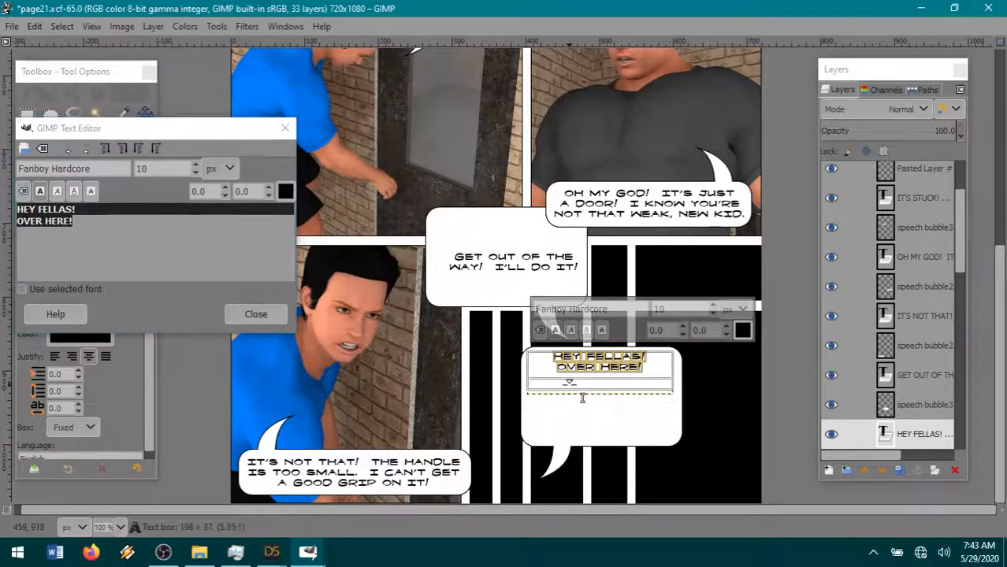
{"action": "left_click_drag", "start_coordinate": [676, 368], "coordinate": [650, 368]}
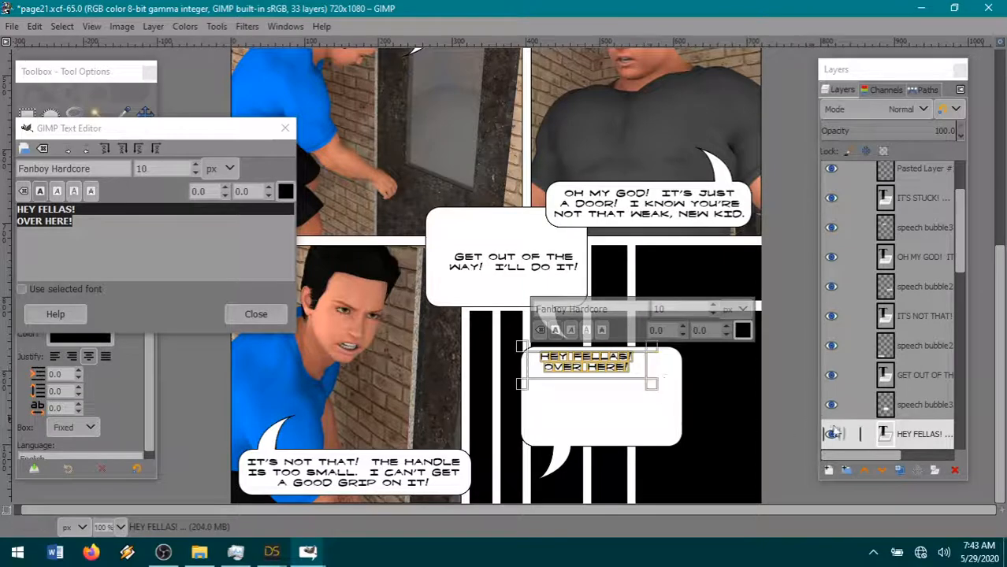
- Select the bubble layer behind the HEY FELLAS! text and nudge the bubble slightly right and up around the text
{"action": "scroll", "coordinate": [924, 370], "scroll_direction": "down", "scroll_amount": 3}
{"action": "left_click", "coordinate": [934, 351]}
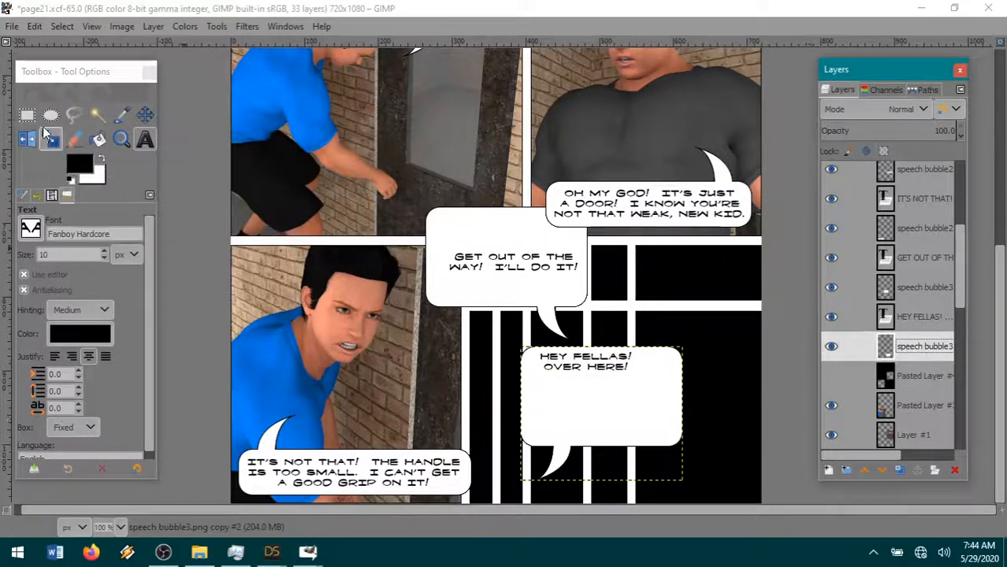
{"action": "left_click", "coordinate": [145, 115]}
{"action": "left_click_drag", "start_coordinate": [552, 416], "coordinate": [564, 418]}
- Cut the HEY FELLAS! bubble's right part with a rectangular selection of about 185 × 243 px and clear the selection
{"action": "left_click", "coordinate": [27, 114]}
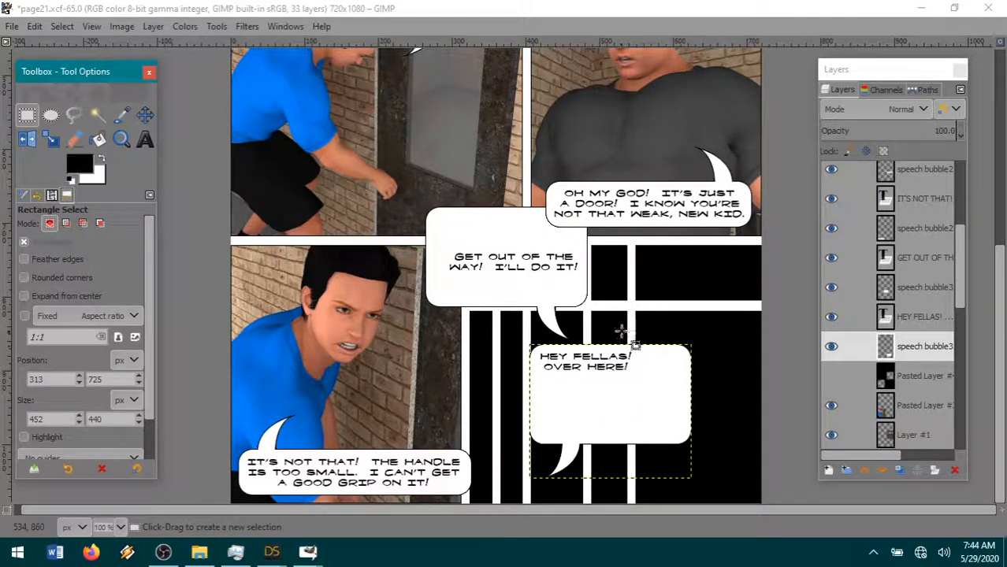
{"action": "left_click_drag", "start_coordinate": [620, 331], "coordinate": [758, 503]}
{"action": "left_click", "coordinate": [36, 26]}
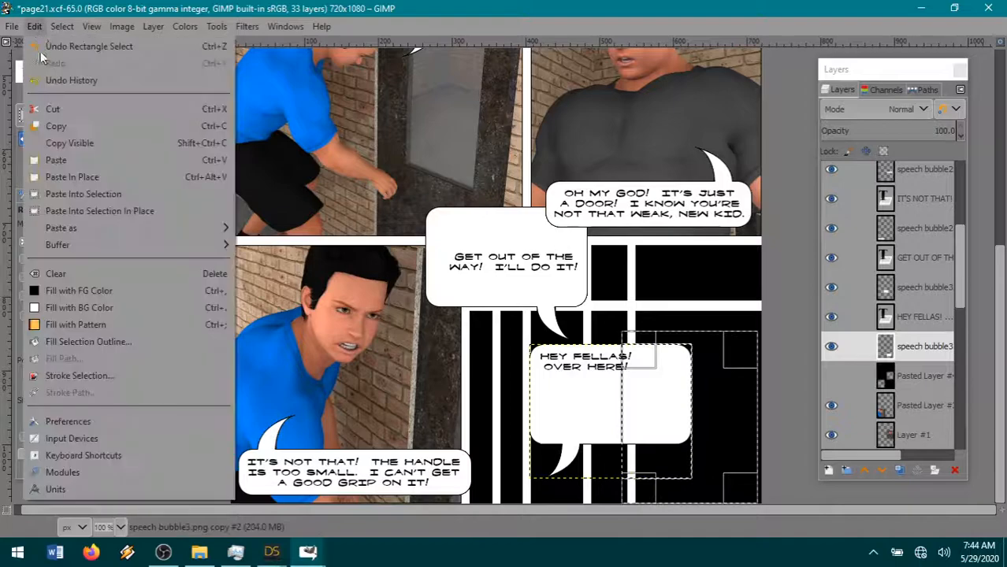
{"action": "left_click", "coordinate": [53, 109]}
{"action": "left_click", "coordinate": [61, 26]}
{"action": "left_click", "coordinate": [71, 63]}
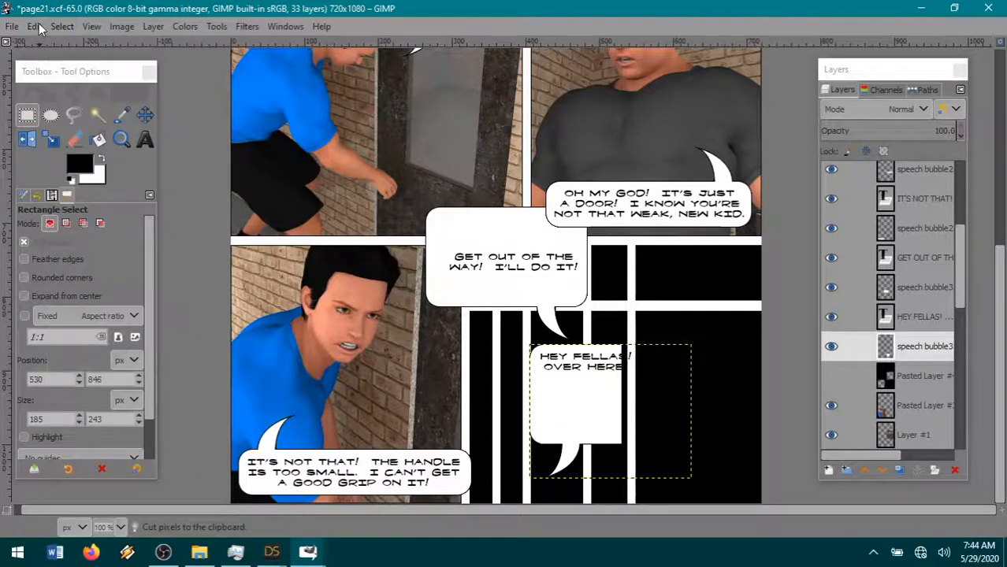
- Paste the cut right part as a new layer, shift it left to form a narrower bubble, and merge it down
{"action": "left_click", "coordinate": [37, 25]}
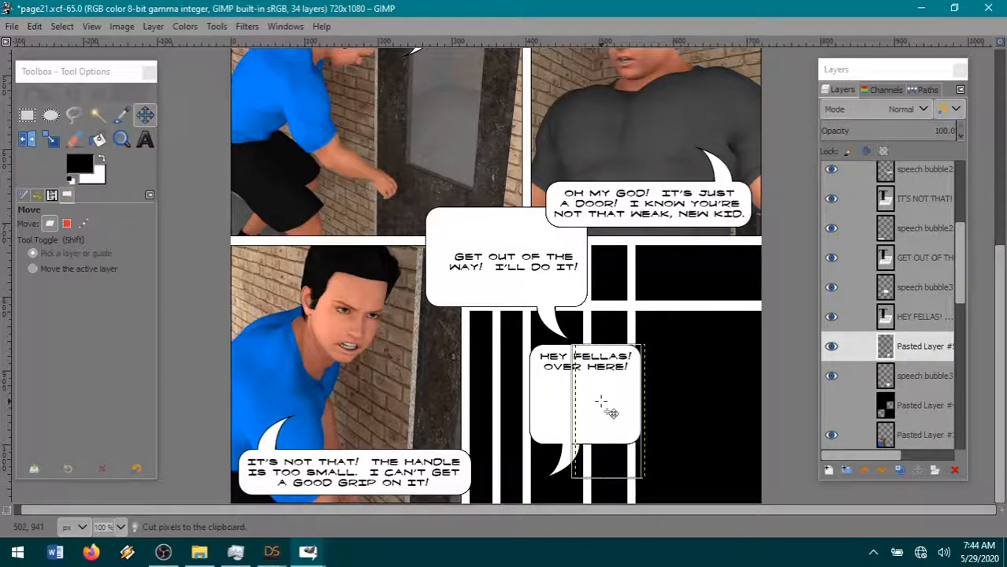
{"action": "left_click", "coordinate": [916, 406]}
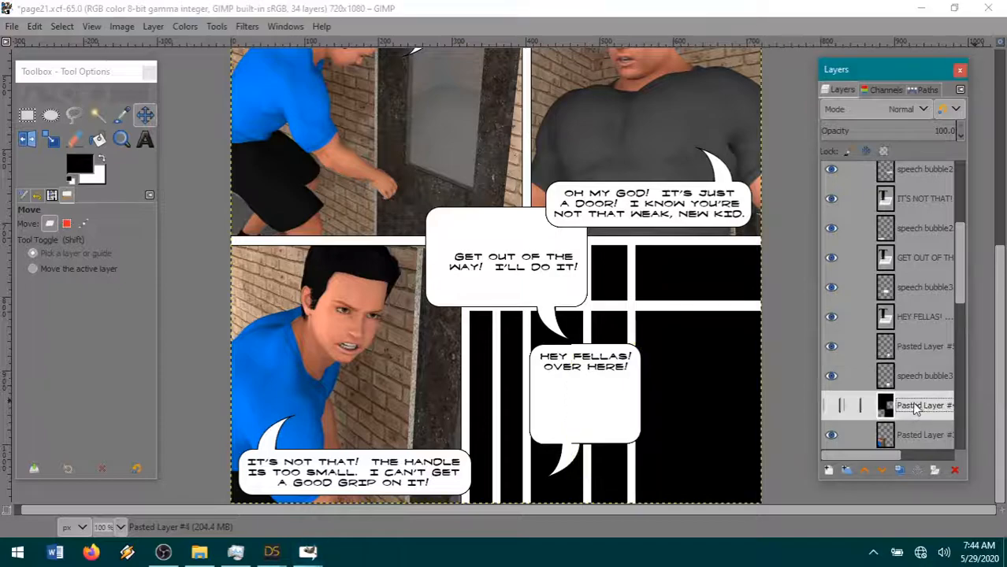
{"action": "left_click_drag", "start_coordinate": [607, 410], "coordinate": [625, 398]}
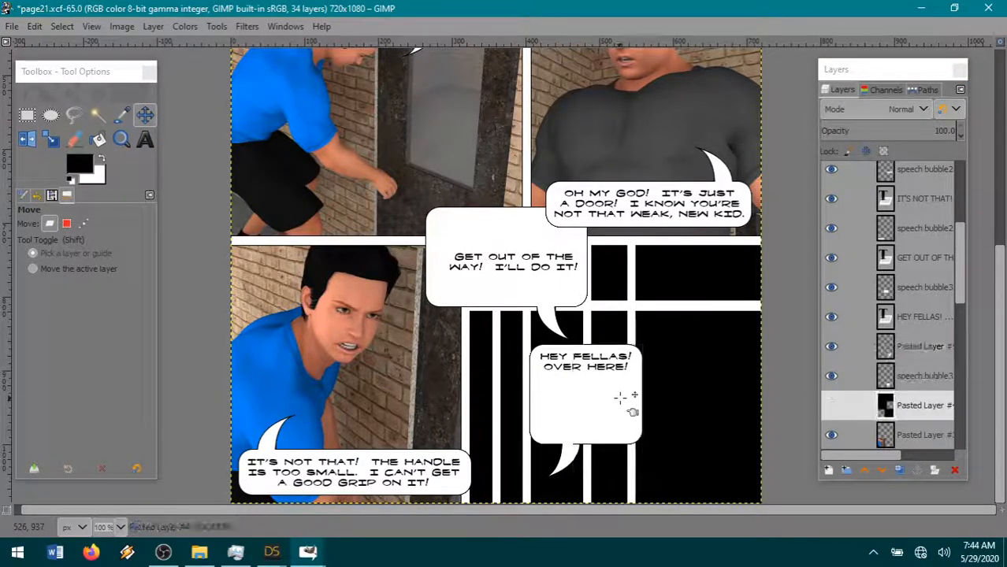
{"action": "right_click", "coordinate": [929, 346]}
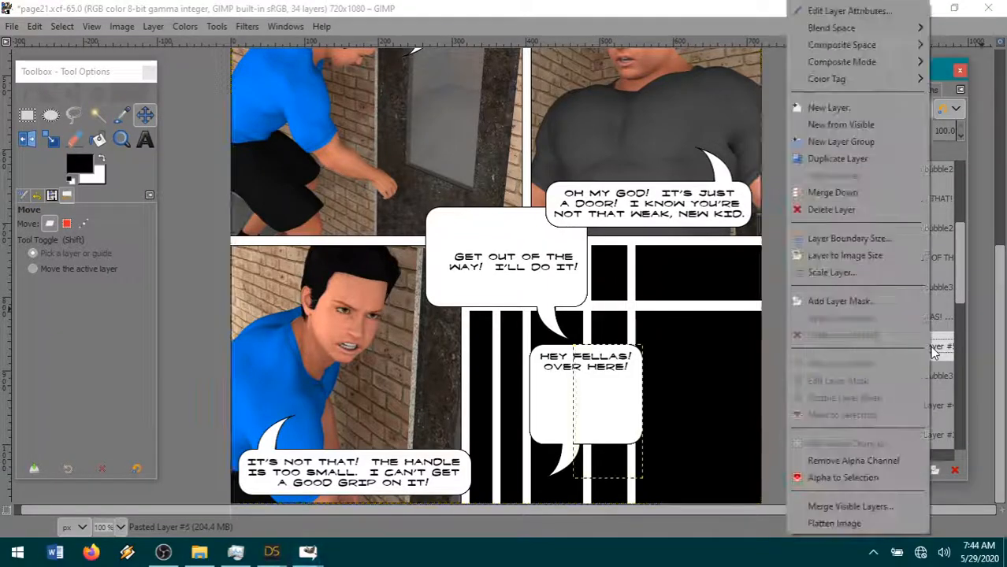
{"action": "left_click", "coordinate": [851, 200]}
- Cut the bubble's lower part and tail with a rectangular selection of about 265 × 183 px and clear the selection
{"action": "left_click", "coordinate": [27, 115]}
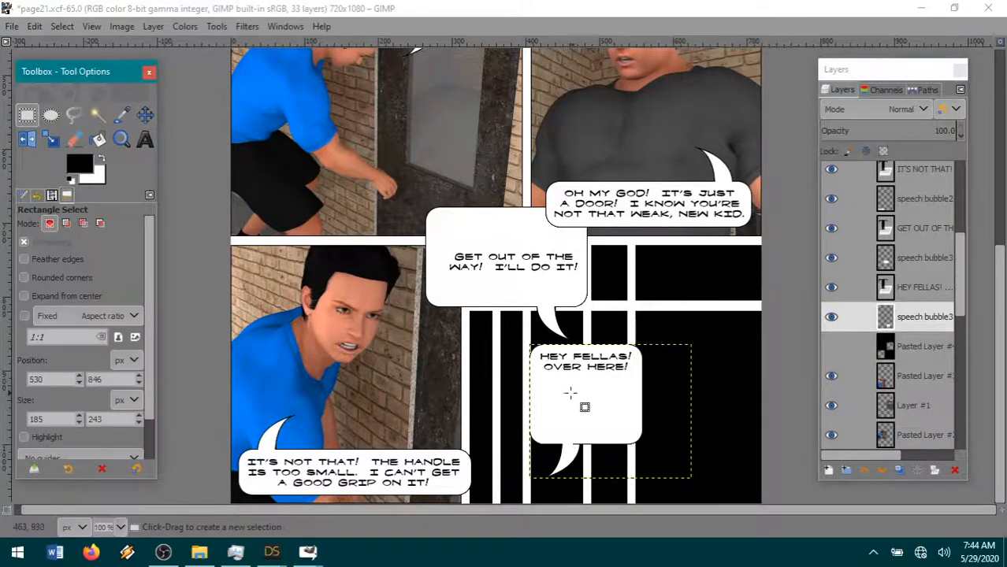
{"action": "left_click_drag", "start_coordinate": [517, 369], "coordinate": [711, 499]}
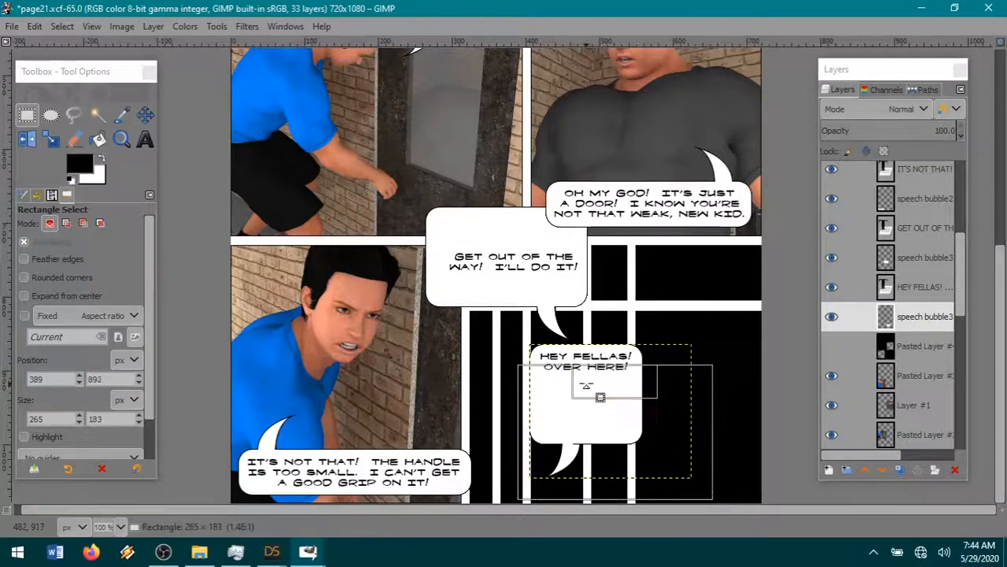
{"action": "key", "text": "ctrl+x"}
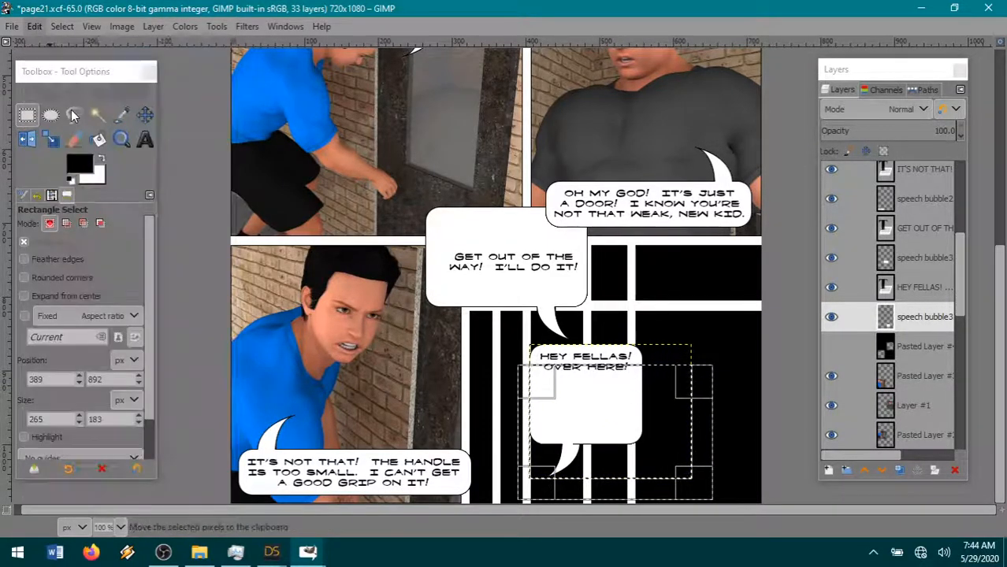
{"action": "left_click", "coordinate": [74, 116]}
{"action": "left_click", "coordinate": [61, 26]}
{"action": "left_click", "coordinate": [85, 61]}
{"action": "key", "text": "c"}
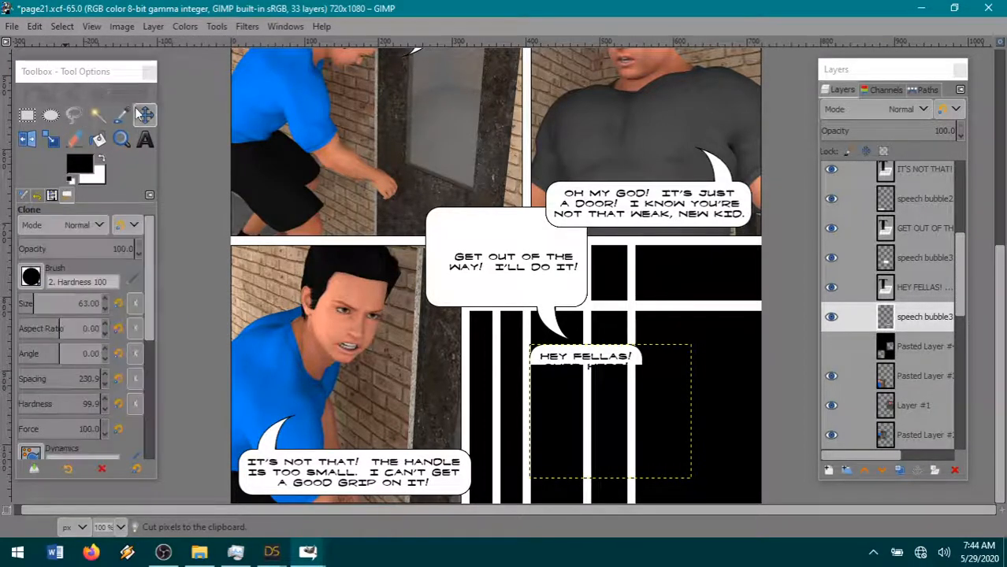
- Try pasting the cut lower part of the bubble as a new layer, and undo the paste
{"action": "left_click", "coordinate": [34, 26]}
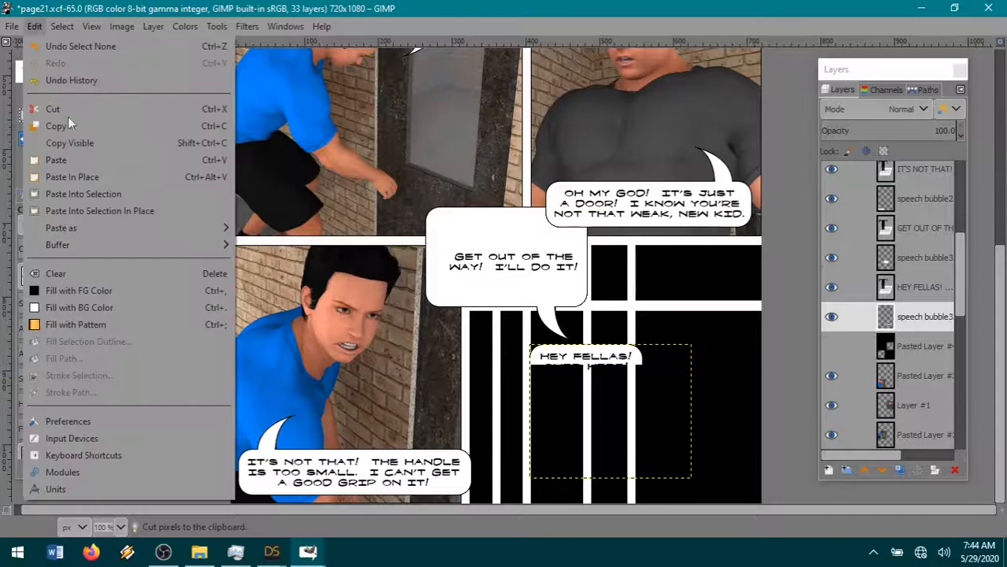
{"action": "left_click", "coordinate": [283, 245]}
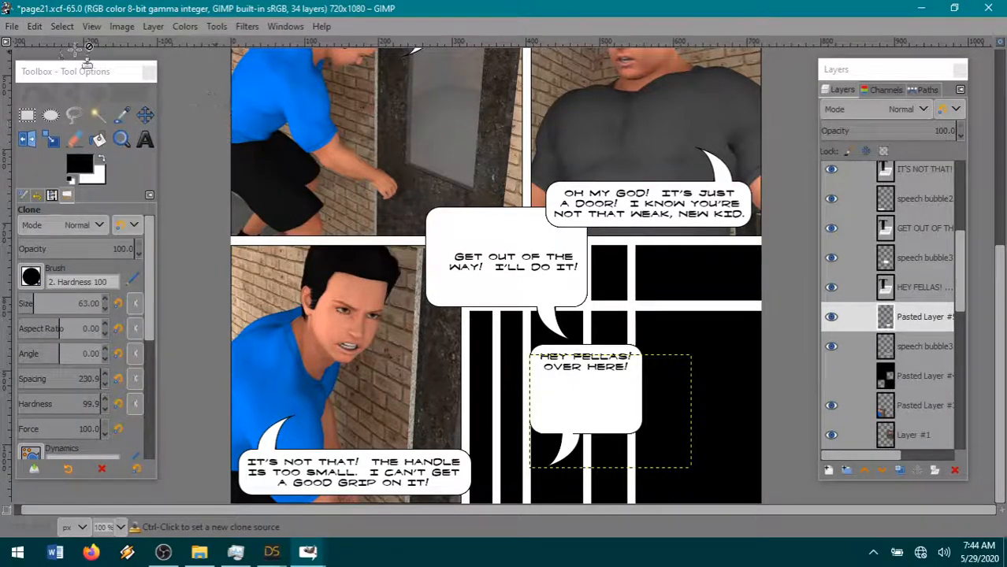
{"action": "left_click", "coordinate": [34, 26]}
{"action": "left_click", "coordinate": [54, 48]}
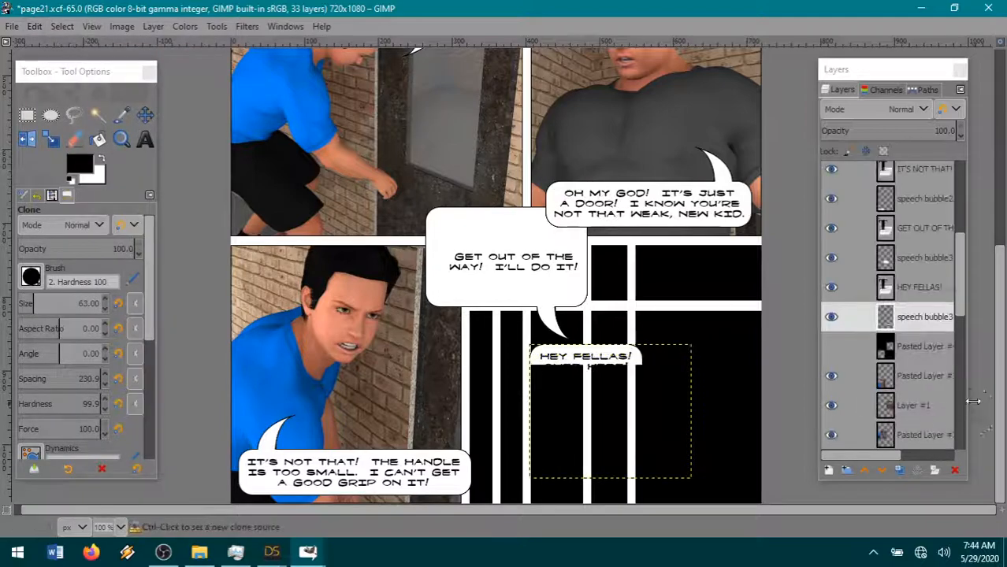
- Copy the layer holding the bubble's remaining top strip and paste it as a new layer
{"action": "left_click", "coordinate": [918, 326]}
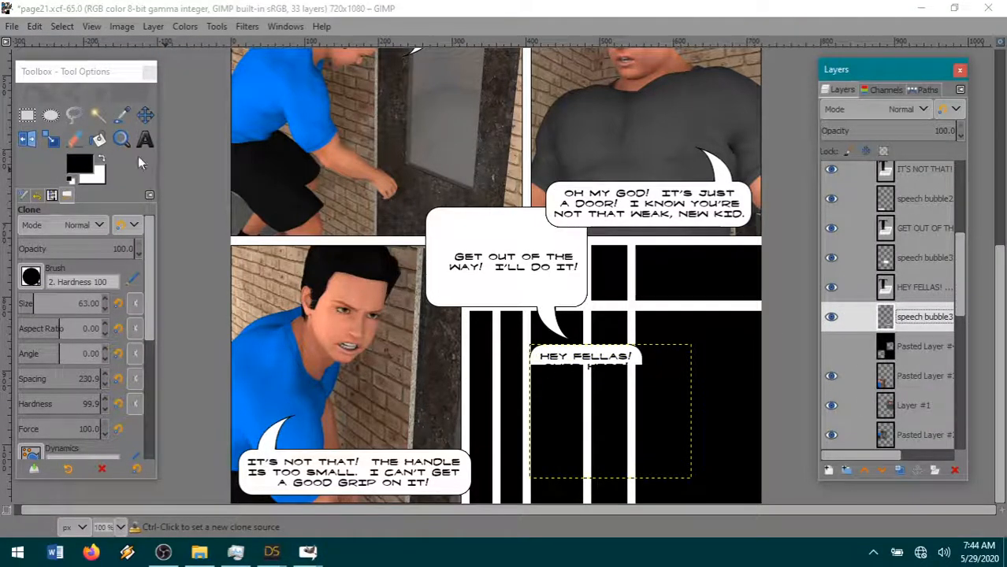
{"action": "left_click", "coordinate": [142, 118]}
{"action": "key", "text": "ctrl+c"}
{"action": "left_click", "coordinate": [40, 28]}
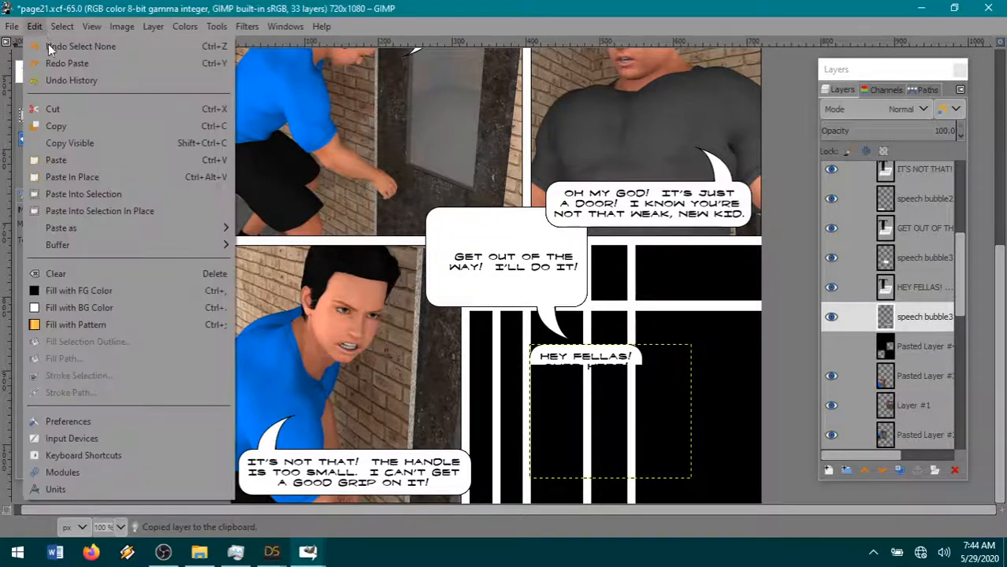
{"action": "mouse_move", "coordinate": [101, 229]}
{"action": "left_click", "coordinate": [275, 241]}
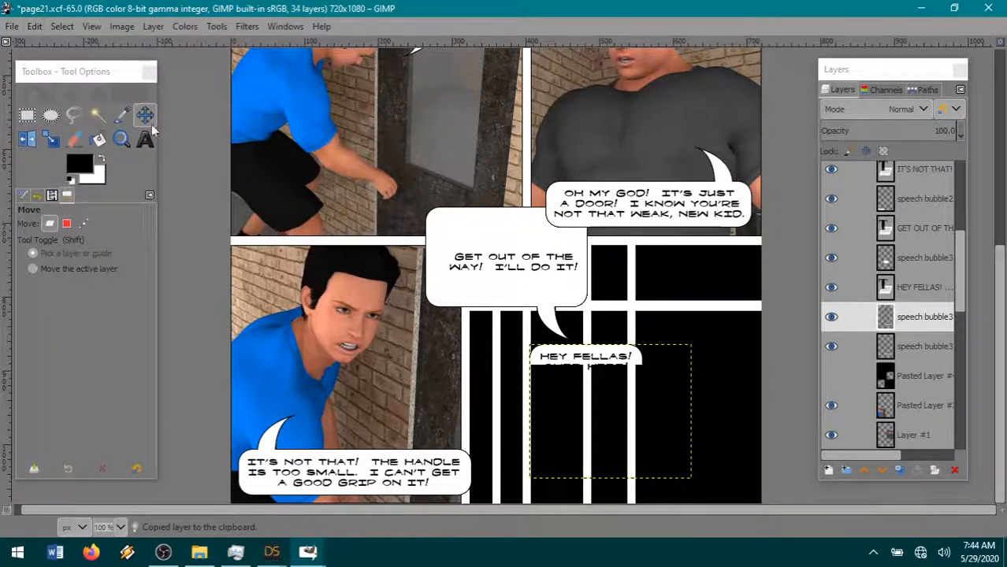
- Flip the pasted strip vertically and move it up under the top strip to close the bubble around the text
{"action": "left_click", "coordinate": [155, 27]}
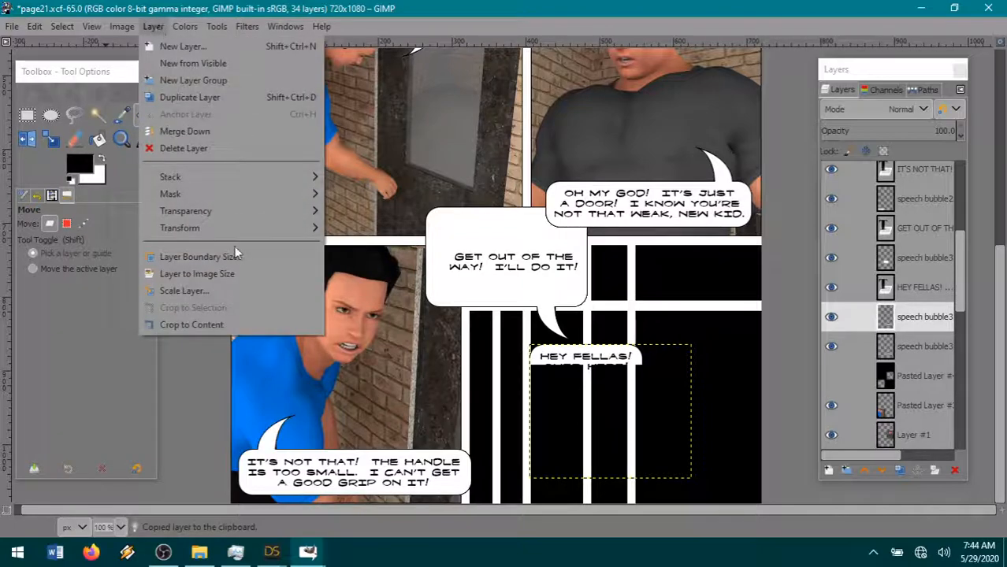
{"action": "mouse_move", "coordinate": [215, 228]}
{"action": "left_click", "coordinate": [370, 228]}
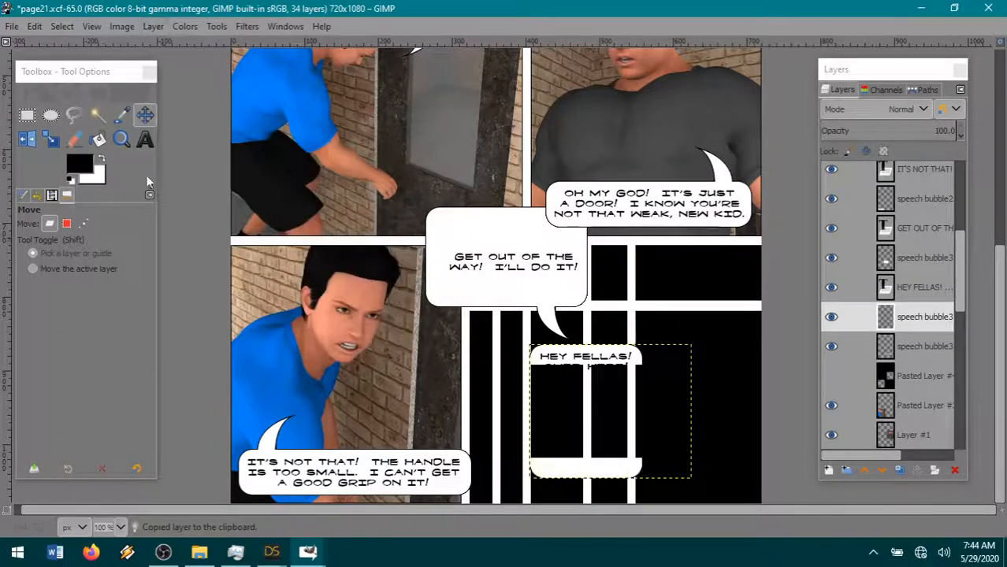
{"action": "left_click_drag", "start_coordinate": [599, 467], "coordinate": [606, 384]}
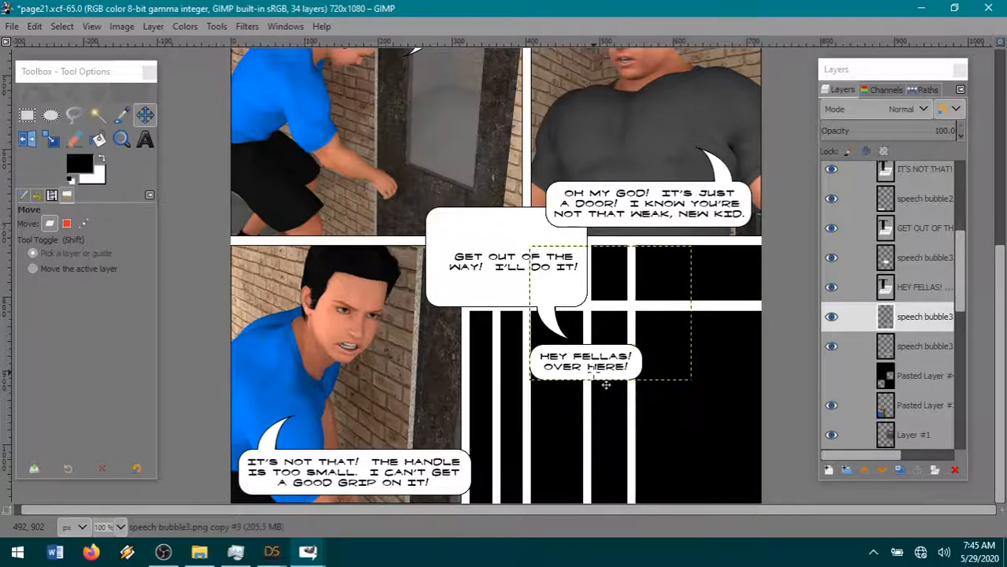
- Merge the flipped strip down into the bubble layer below it
{"action": "left_click", "coordinate": [884, 375]}
{"action": "right_click", "coordinate": [921, 316]}
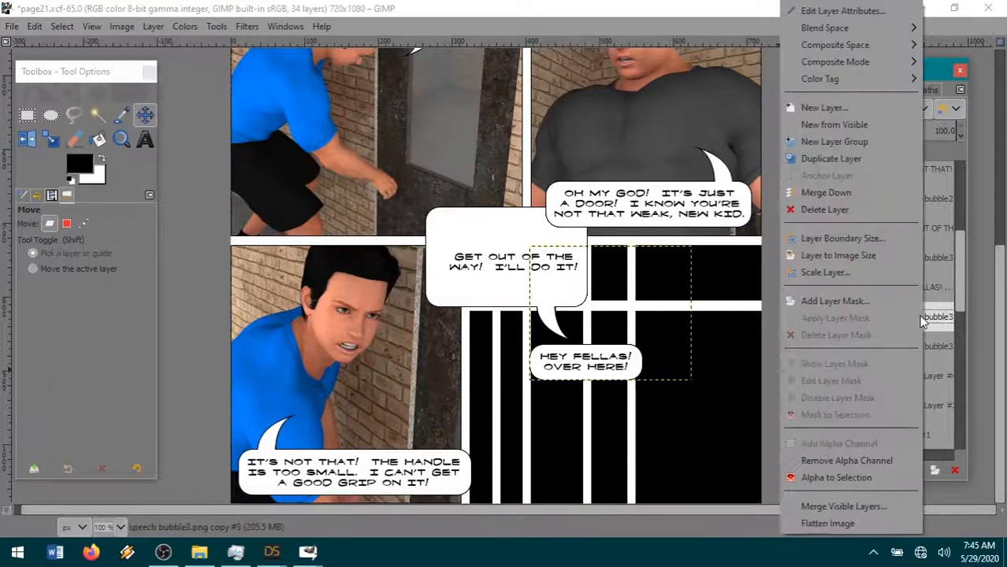
{"action": "left_click", "coordinate": [846, 194]}
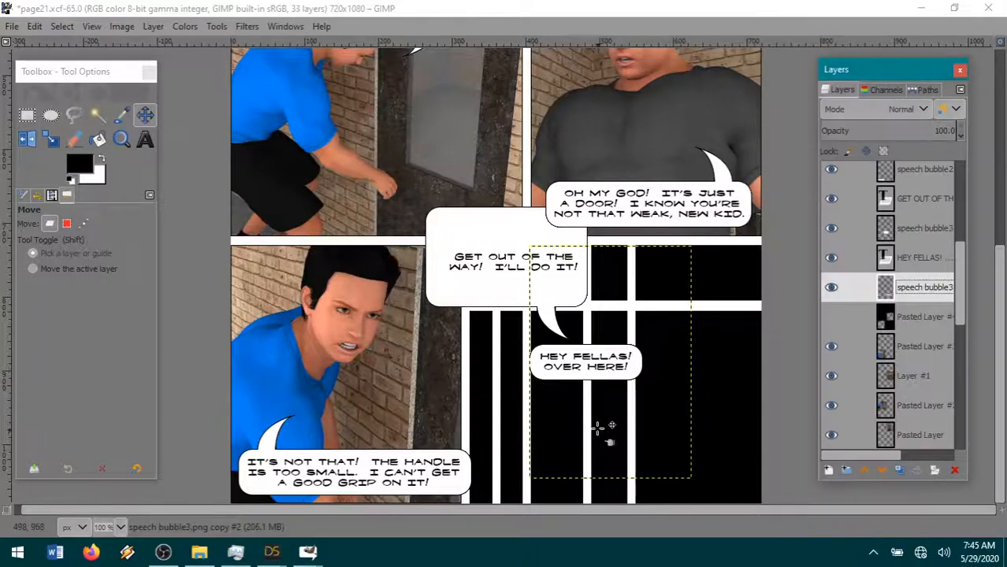
{"action": "mouse_move", "coordinate": [271, 553]}
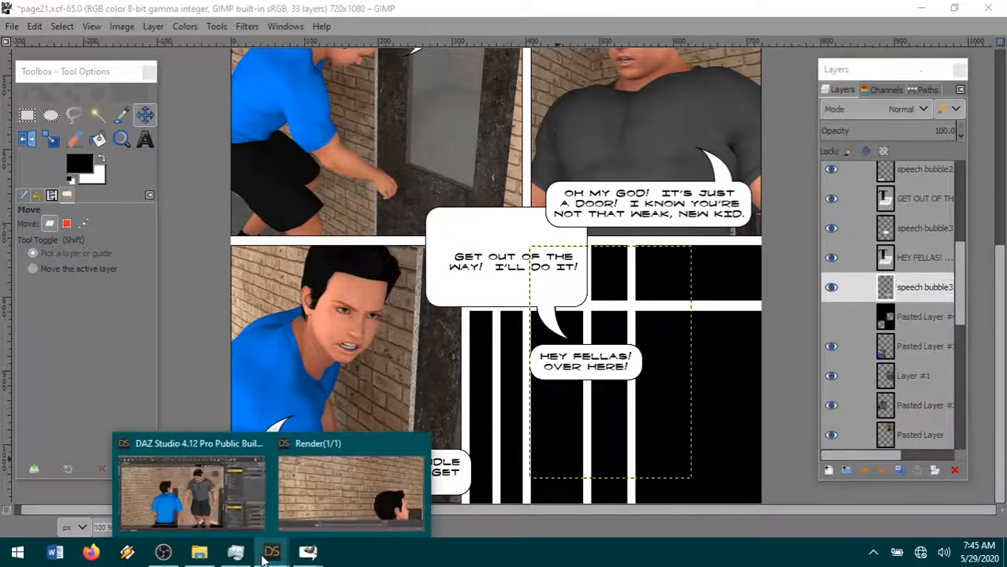
- Move the "HEY FELLAS! OVER HERE!" bubble and its text into the lower-right corner of the last panel
{"action": "mouse_move", "coordinate": [150, 491]}
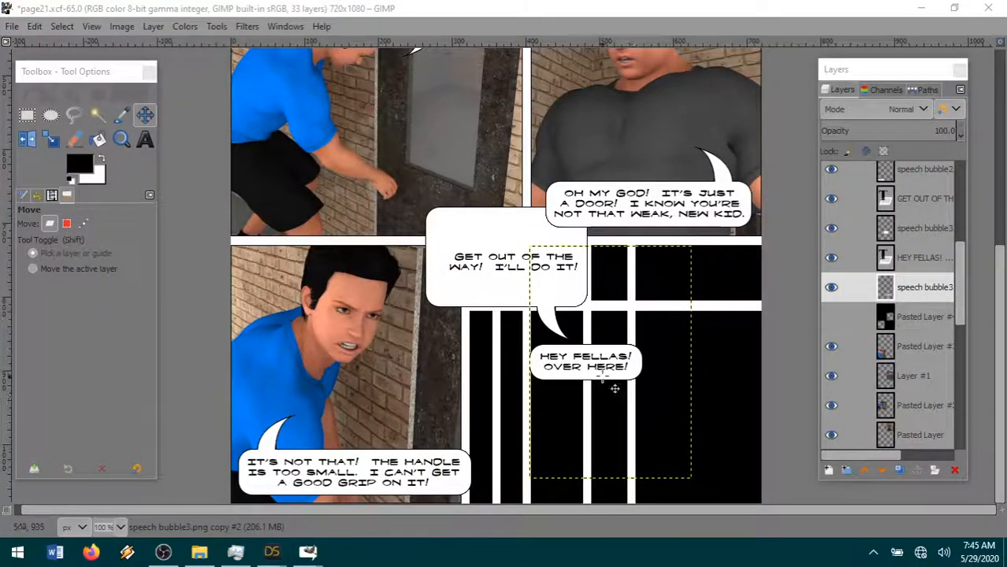
{"action": "left_click_drag", "start_coordinate": [614, 388], "coordinate": [722, 498]}
{"action": "left_click", "coordinate": [922, 257]}
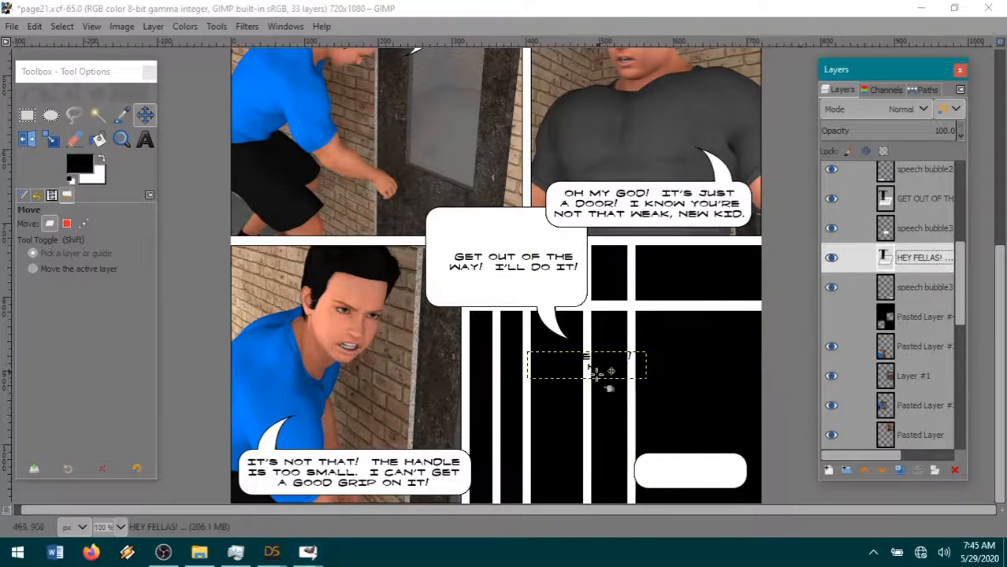
{"action": "left_click_drag", "start_coordinate": [589, 364], "coordinate": [704, 485]}
- Make the hidden panel frame layer Pasted Layer #4 active, and save the finished 10-95 PNG render in DAZ Studio
{"action": "left_click", "coordinate": [916, 320]}
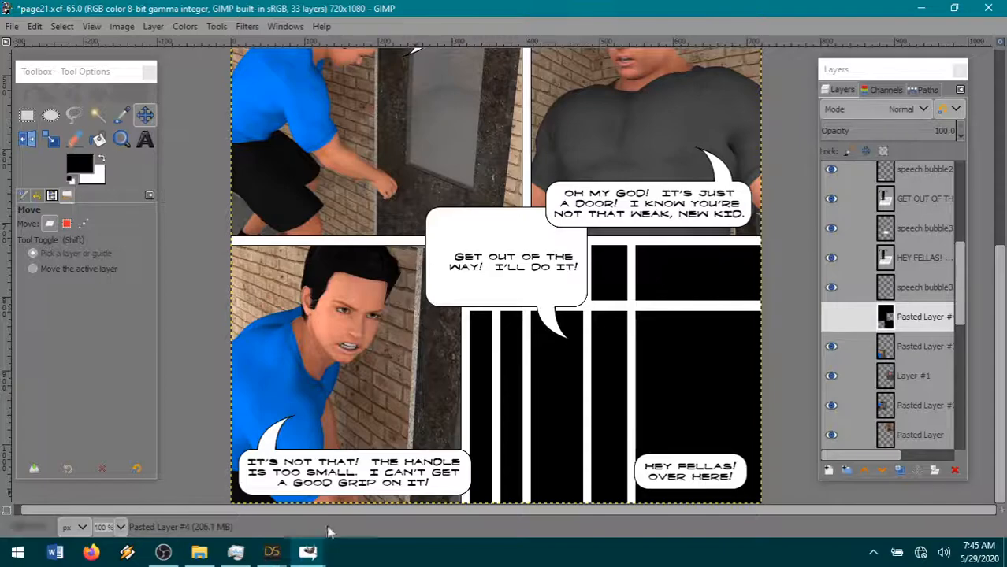
{"action": "left_click", "coordinate": [277, 555]}
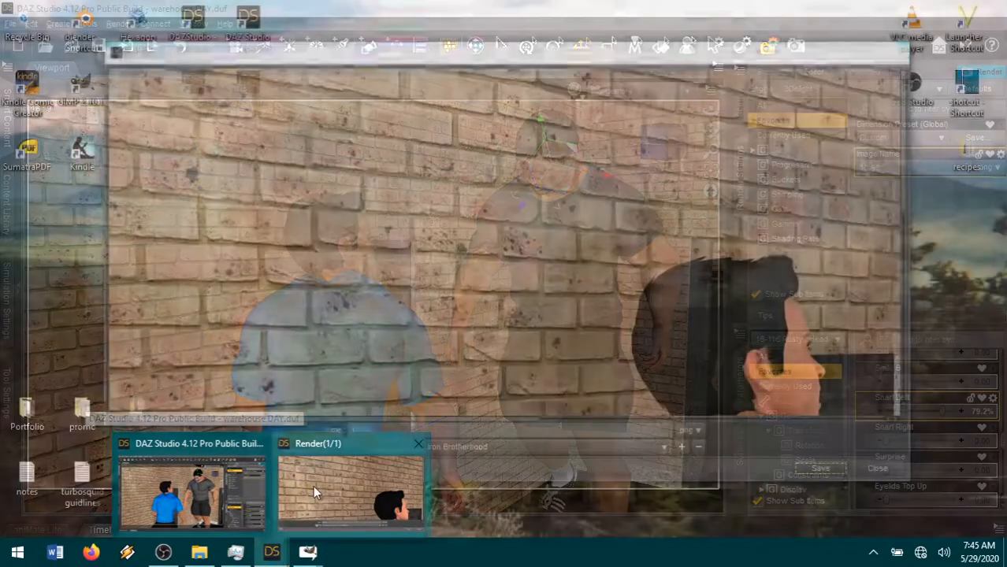
{"action": "left_click", "coordinate": [312, 485]}
{"action": "left_click_drag", "start_coordinate": [513, 418], "coordinate": [660, 418]}
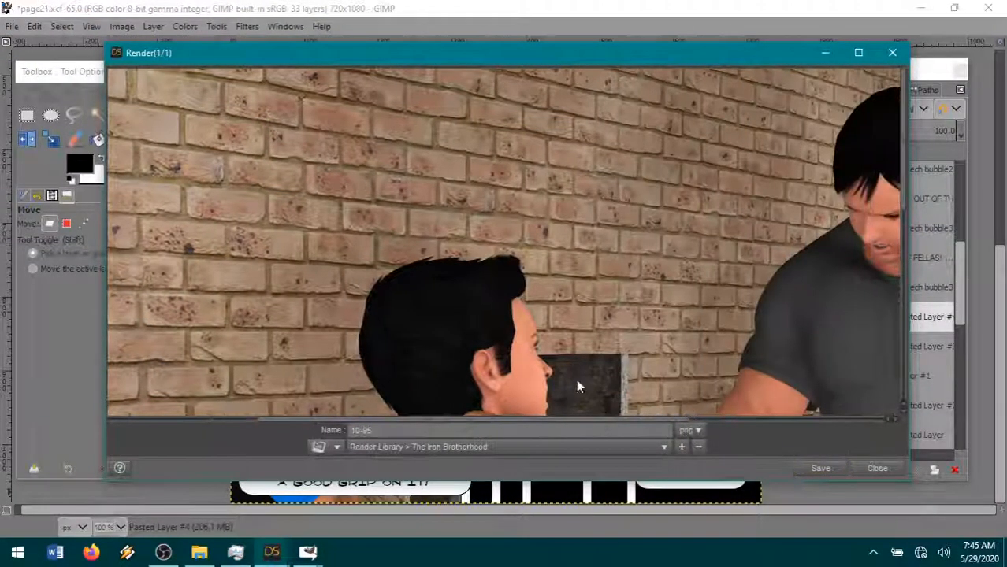
{"action": "scroll", "coordinate": [738, 339], "scroll_direction": "down", "scroll_amount": 5}
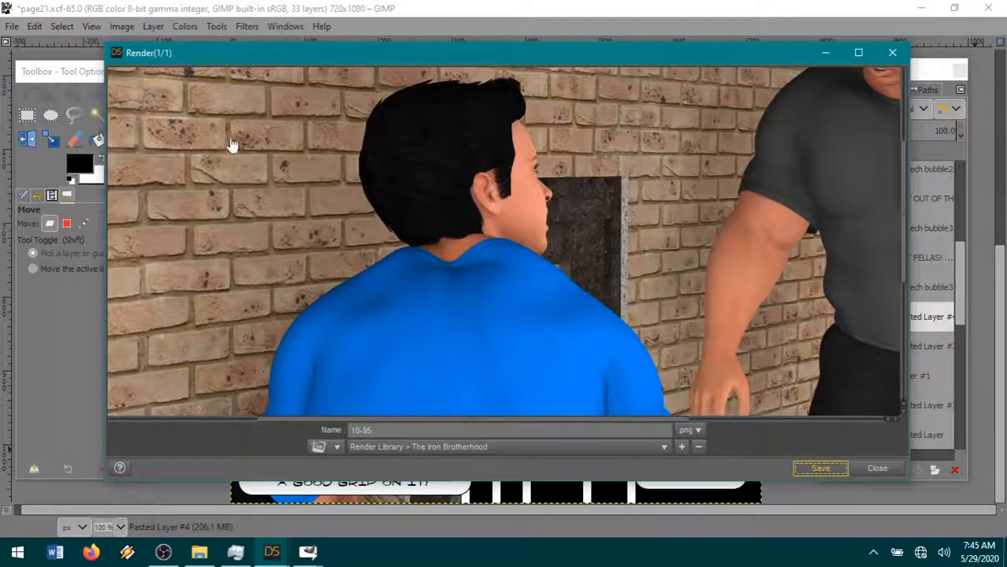
- Return to GIMP and open 10-95.png from The Iron Brotherhood folder as a new layer on the page
{"action": "left_click", "coordinate": [12, 30]}
{"action": "left_click", "coordinate": [89, 30]}
{"action": "mouse_move", "coordinate": [11, 29]}
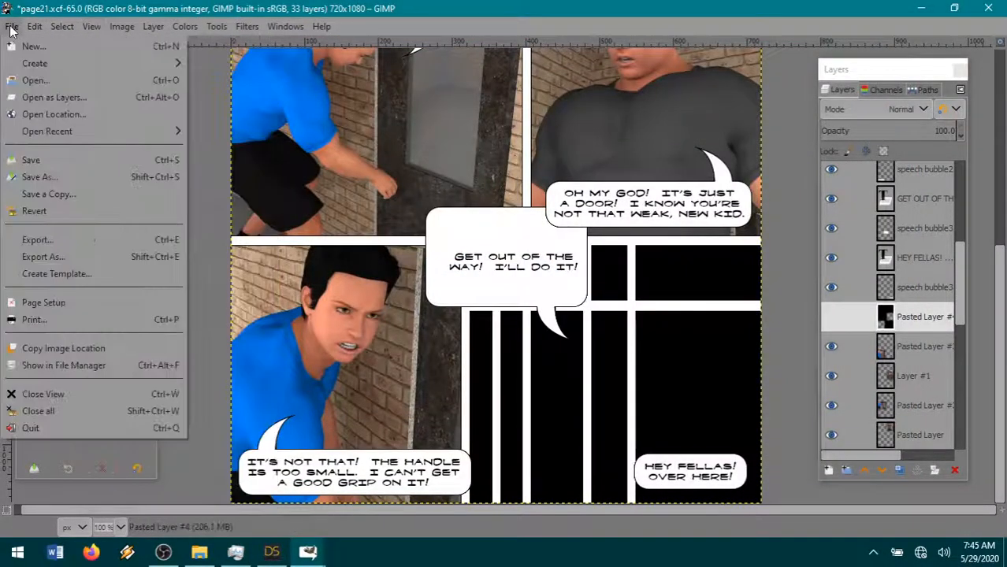
{"action": "left_click", "coordinate": [36, 99]}
{"action": "left_click", "coordinate": [561, 60]}
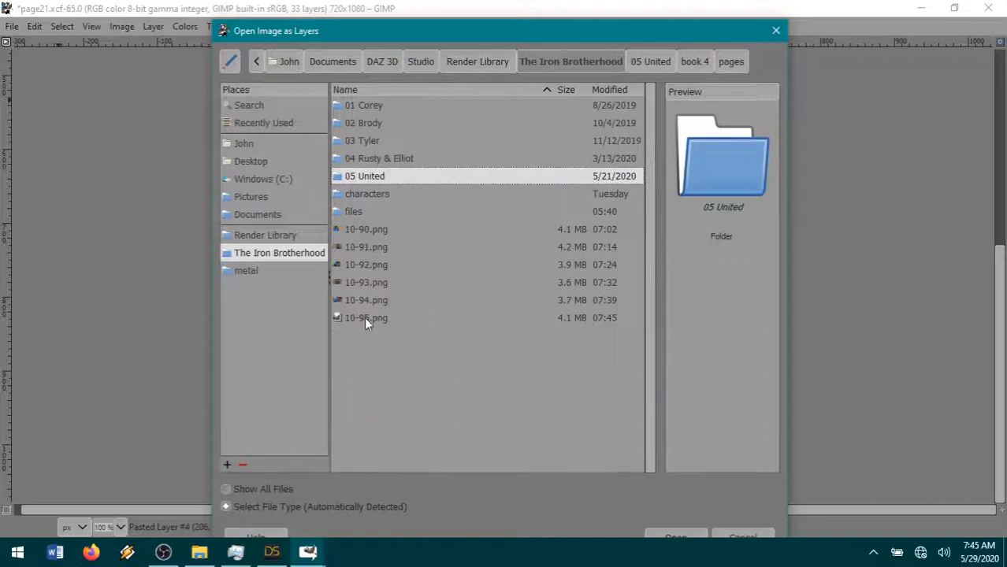
{"action": "left_click", "coordinate": [364, 316]}
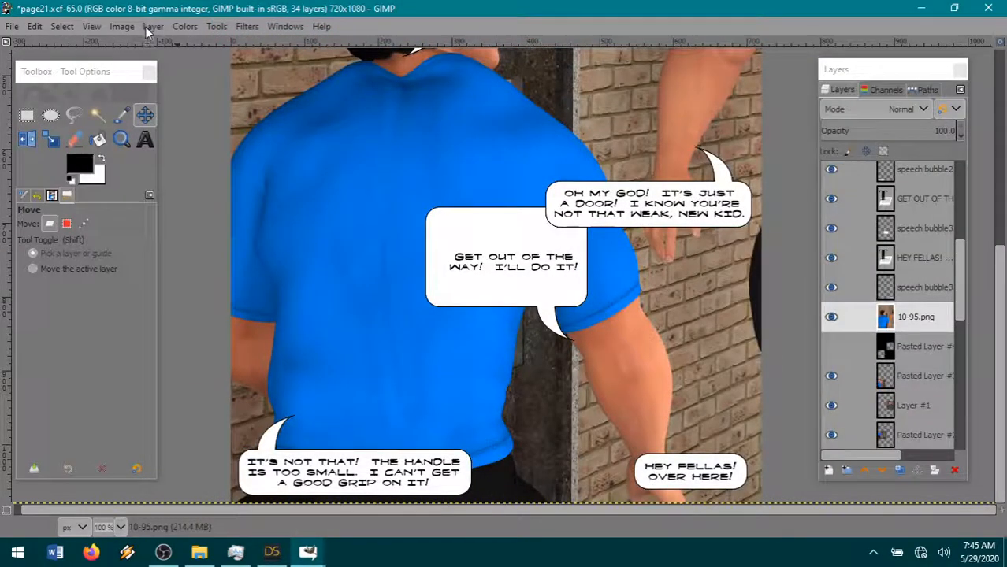
- Scale the 10-95.png layer to 34% and move it over the last bottom-row panel
{"action": "left_click", "coordinate": [151, 27]}
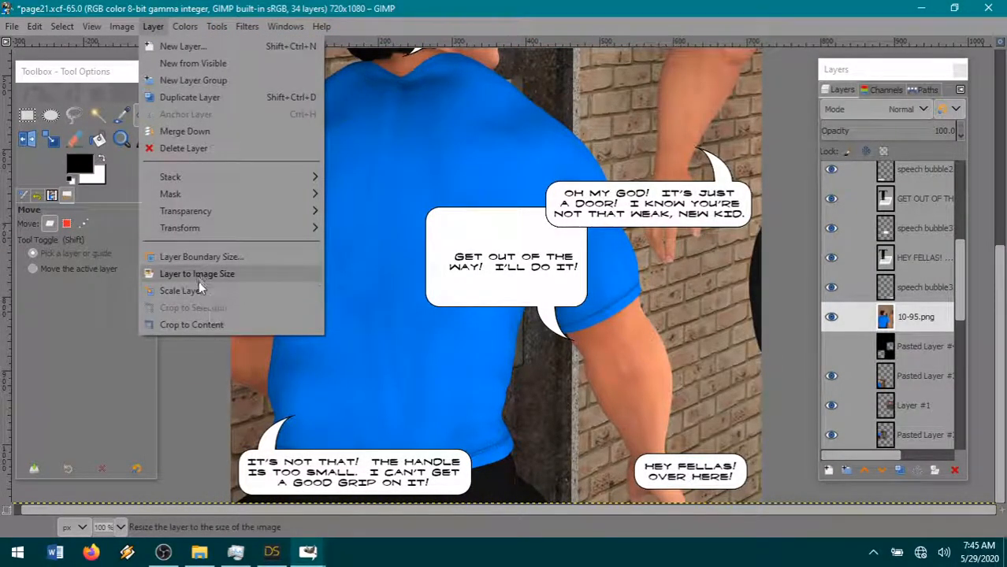
{"action": "left_click", "coordinate": [201, 288]}
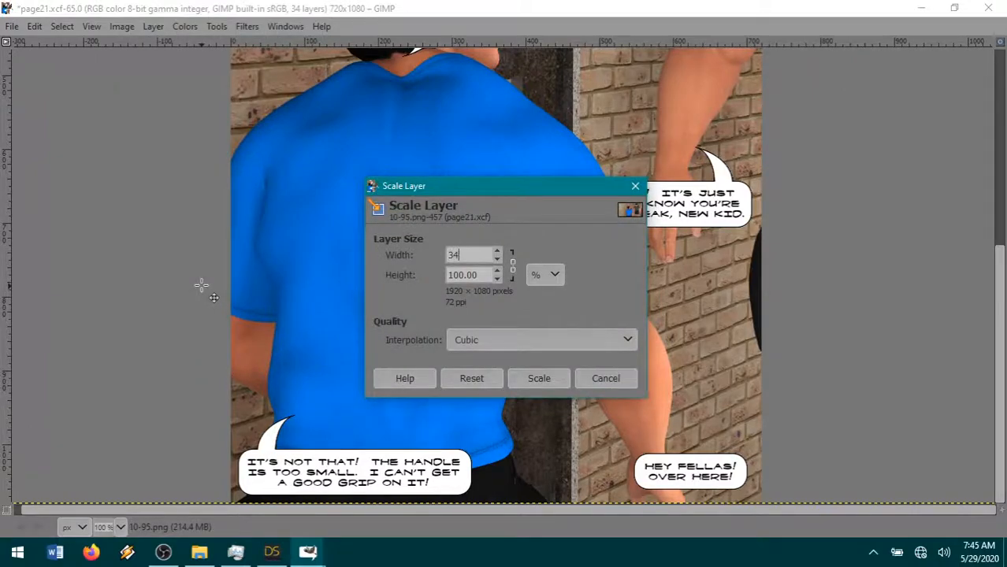
{"action": "left_click", "coordinate": [540, 379]}
{"action": "left_click_drag", "start_coordinate": [555, 81], "coordinate": [606, 360]}
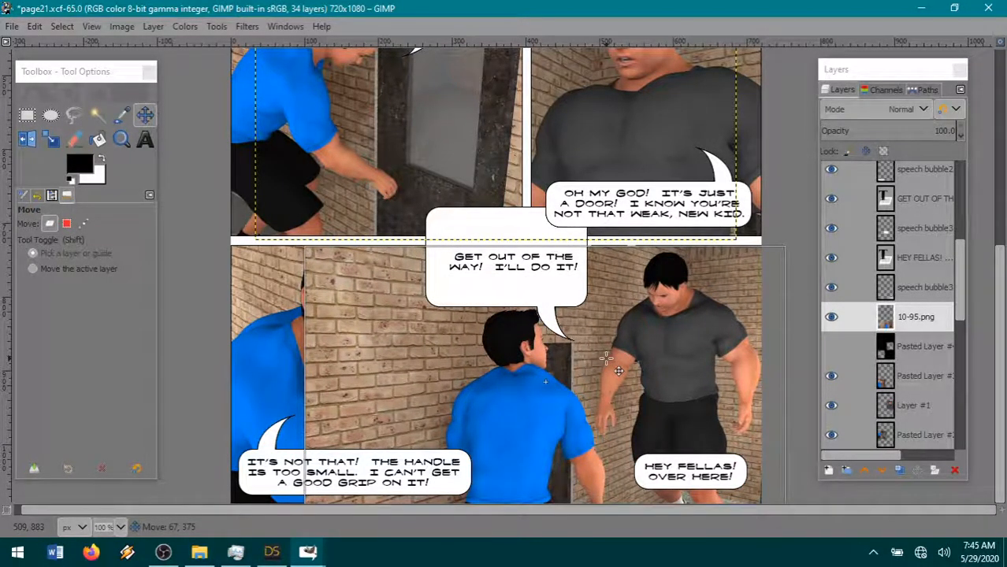
{"action": "left_click_drag", "start_coordinate": [606, 360], "coordinate": [608, 358]}
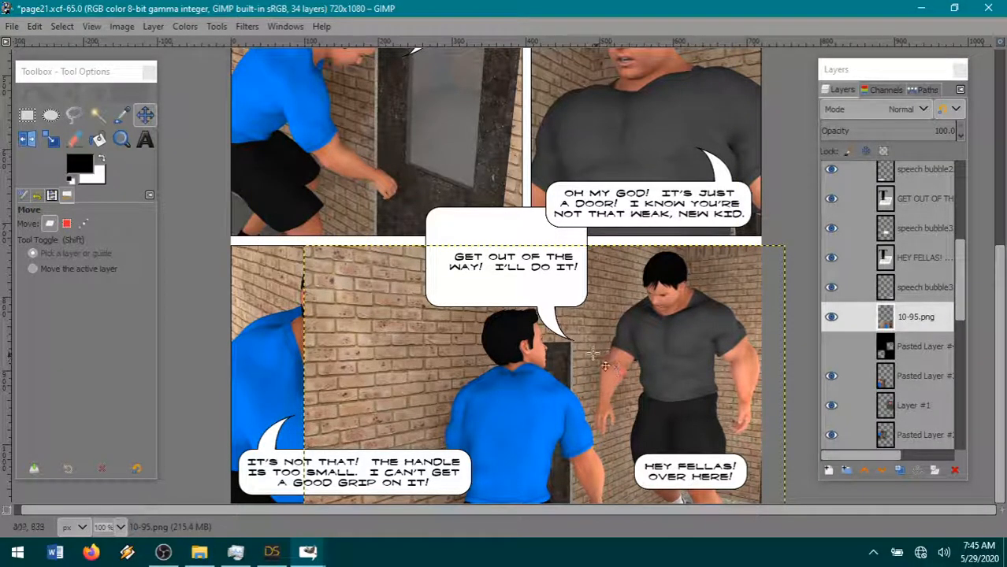
- Cut the part of the 10-95.png layer covering the neighbouring panel, using a rectangular selection about 324 px wide, and clear the selection
{"action": "left_click", "coordinate": [831, 316]}
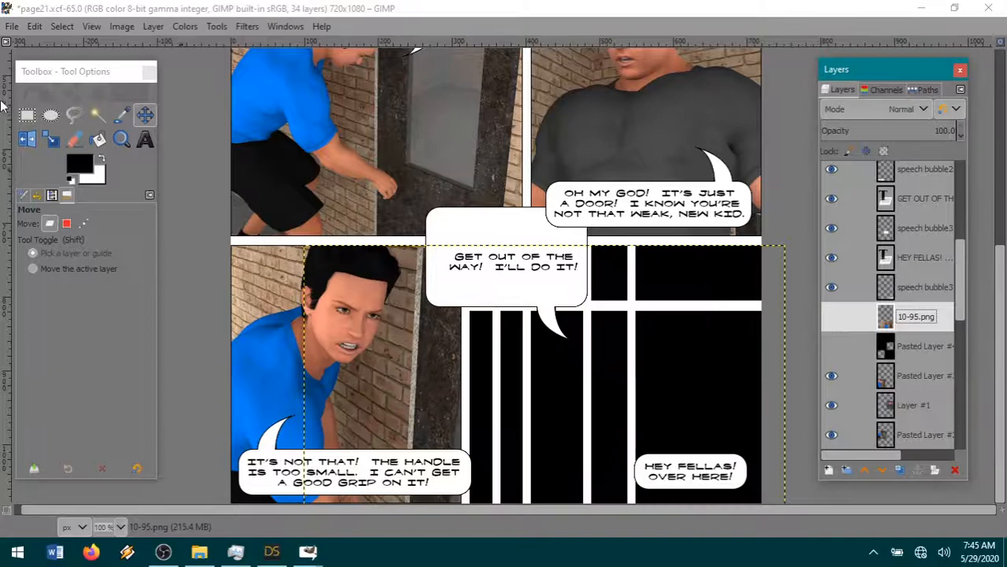
{"action": "left_click", "coordinate": [27, 115]}
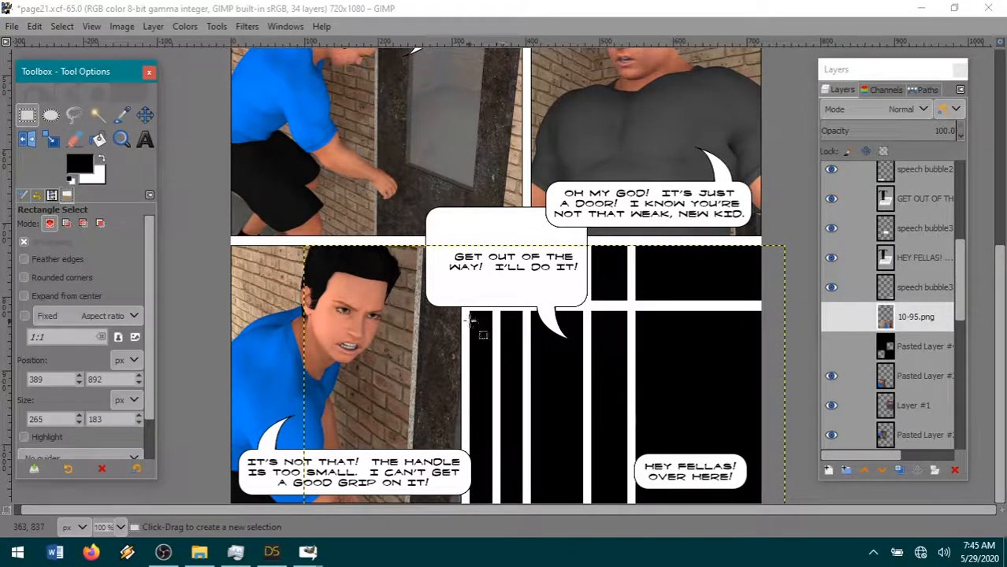
{"action": "left_click_drag", "start_coordinate": [470, 320], "coordinate": [230, 565]}
{"action": "left_click_drag", "start_coordinate": [368, 356], "coordinate": [367, 223]}
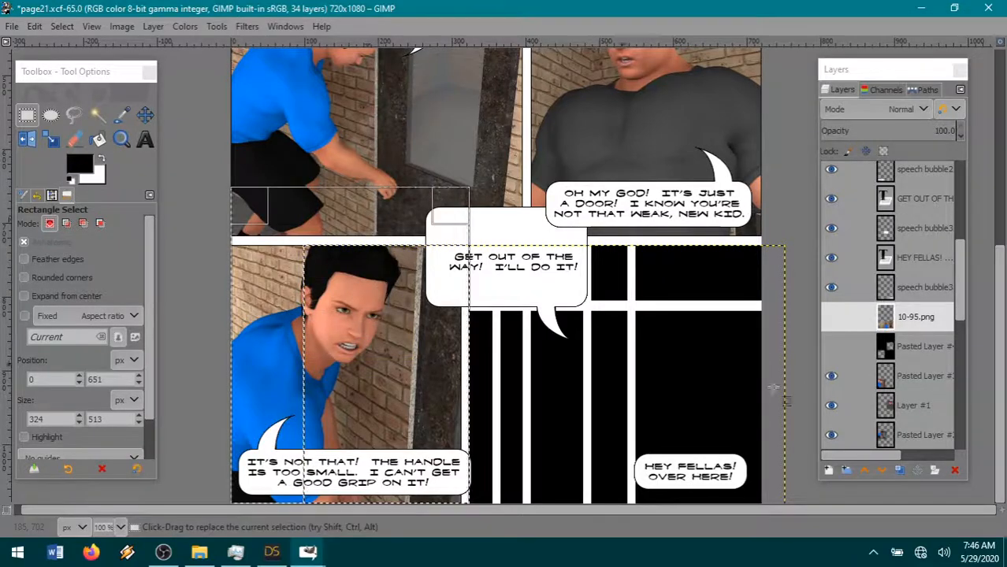
{"action": "left_click", "coordinate": [832, 316]}
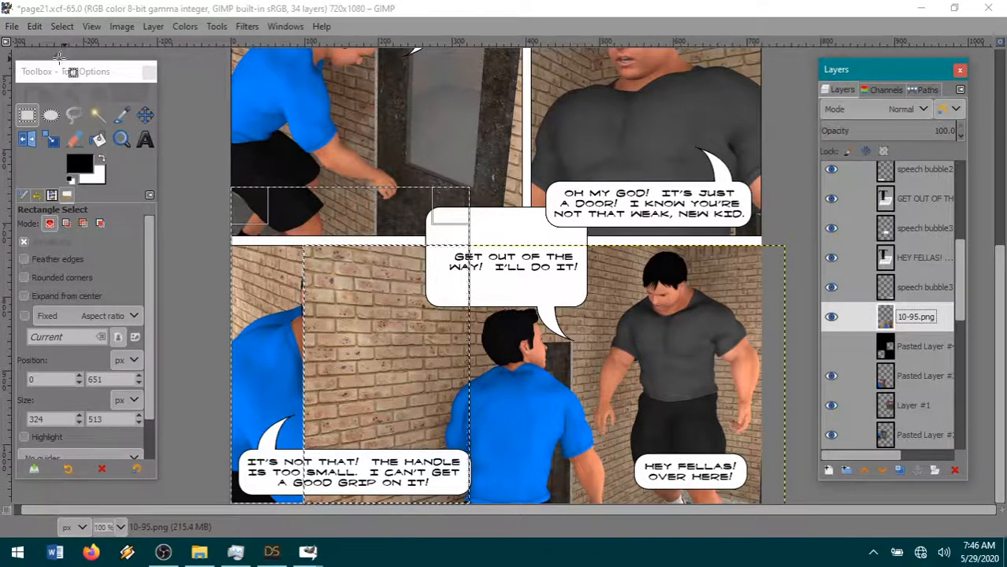
{"action": "left_click", "coordinate": [33, 26]}
{"action": "left_click", "coordinate": [77, 109]}
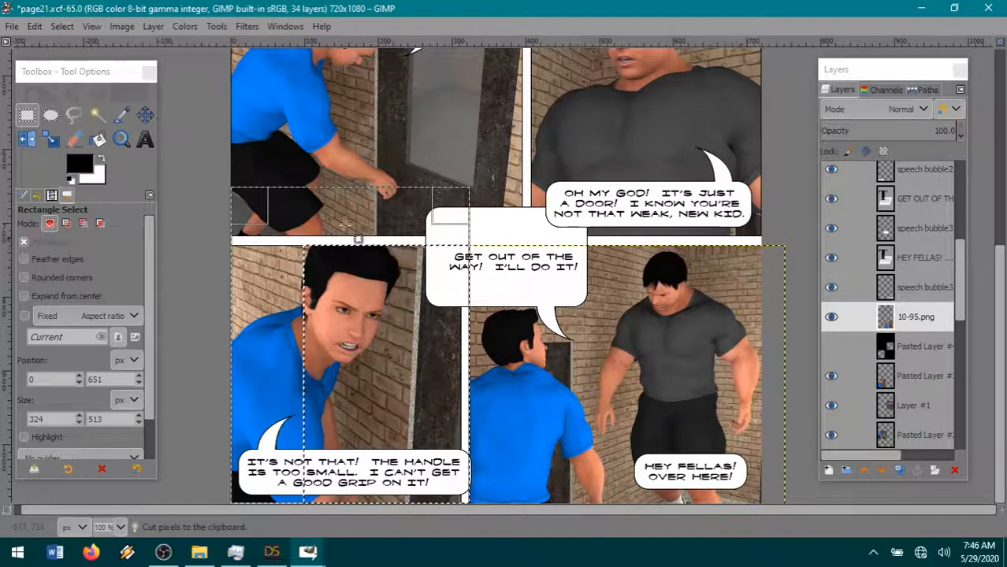
{"action": "left_click", "coordinate": [67, 26]}
{"action": "left_click", "coordinate": [75, 61]}
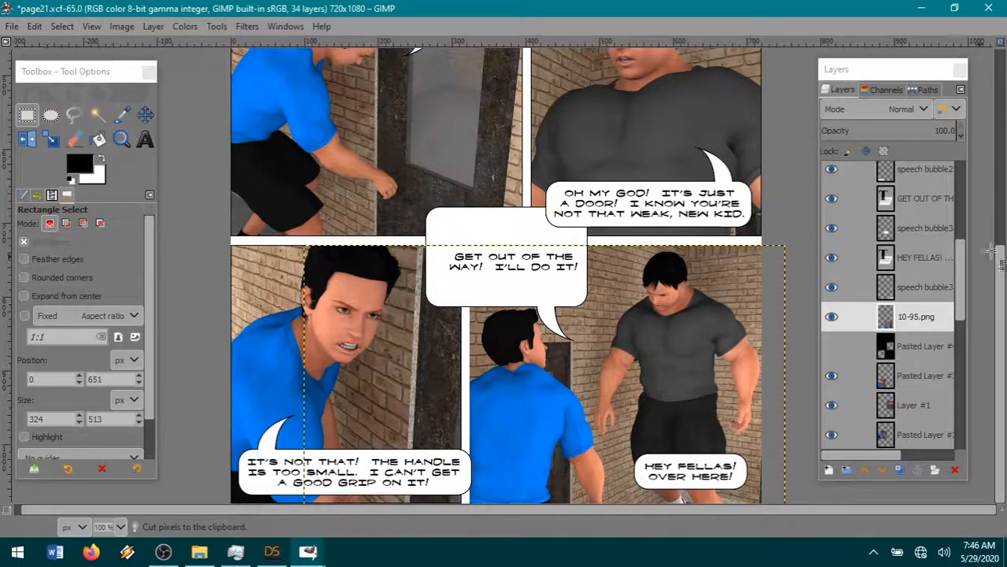
- Show Pasted Layer #4, expand 10-95.png to image size, fuzzy-select its transparent area and cut that area from Pasted Layer #4
{"action": "left_click", "coordinate": [831, 347]}
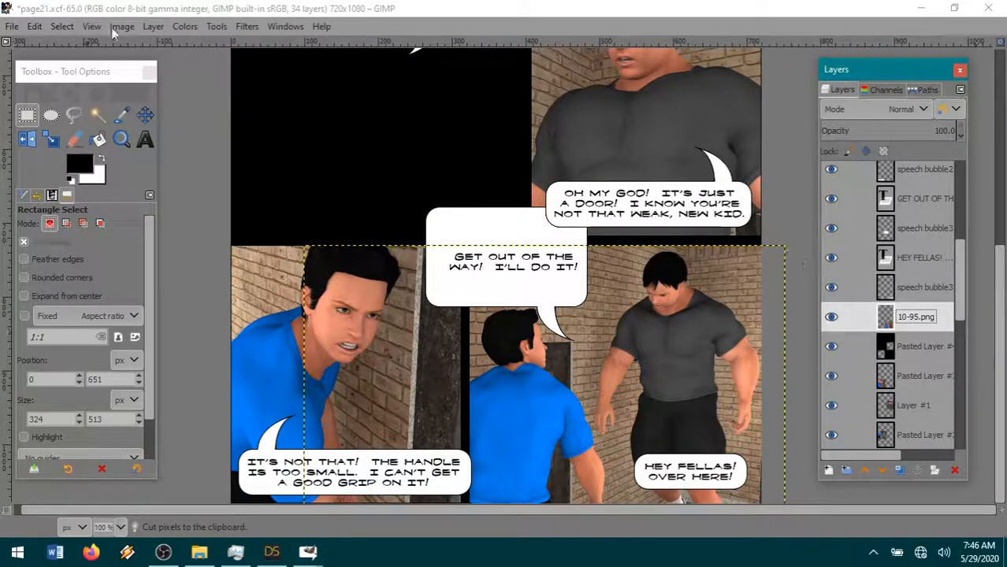
{"action": "left_click", "coordinate": [154, 28]}
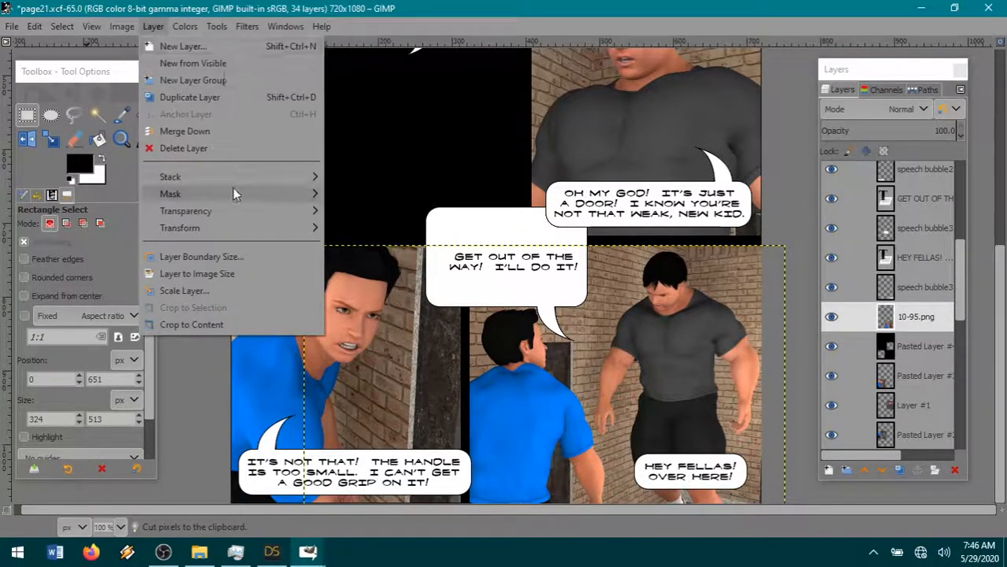
{"action": "left_click", "coordinate": [208, 273]}
{"action": "left_click", "coordinate": [97, 115]}
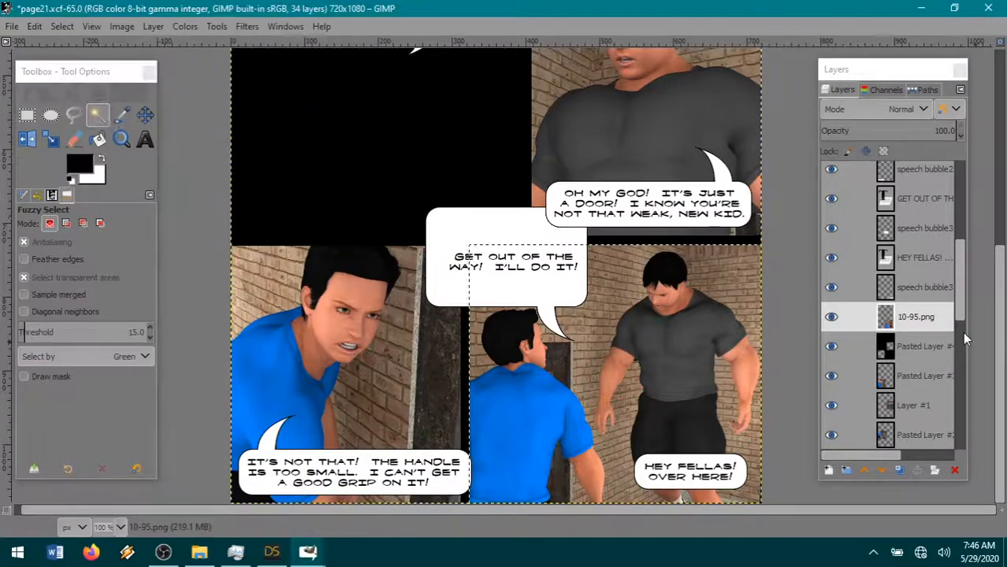
{"action": "left_click", "coordinate": [918, 348]}
{"action": "left_click", "coordinate": [34, 26]}
{"action": "left_click", "coordinate": [53, 110]}
- Grow the selection to trim the edges of the 10-95.png layer to a thin black border, and merge it into the frame layer below
{"action": "left_click", "coordinate": [917, 318]}
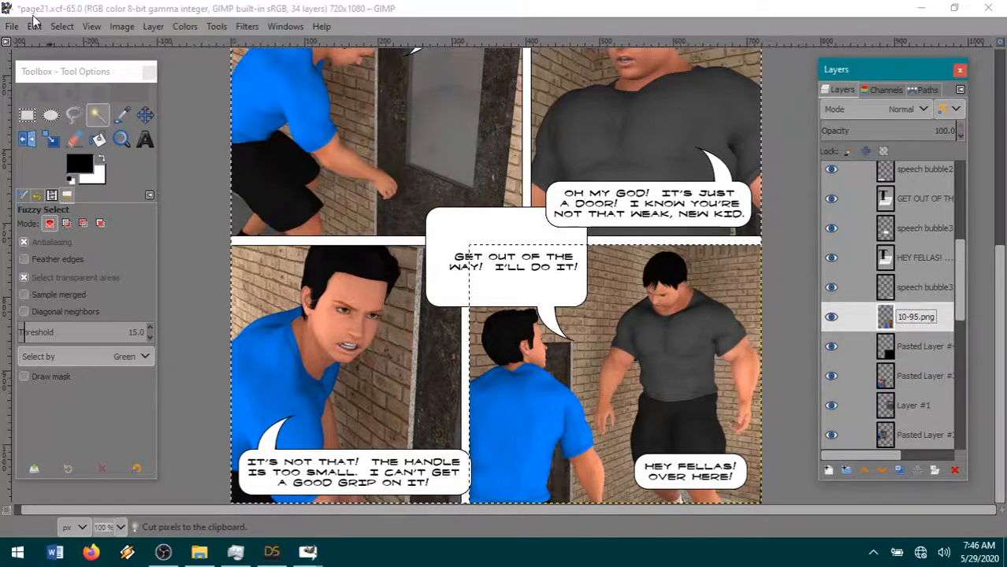
{"action": "left_click", "coordinate": [53, 27]}
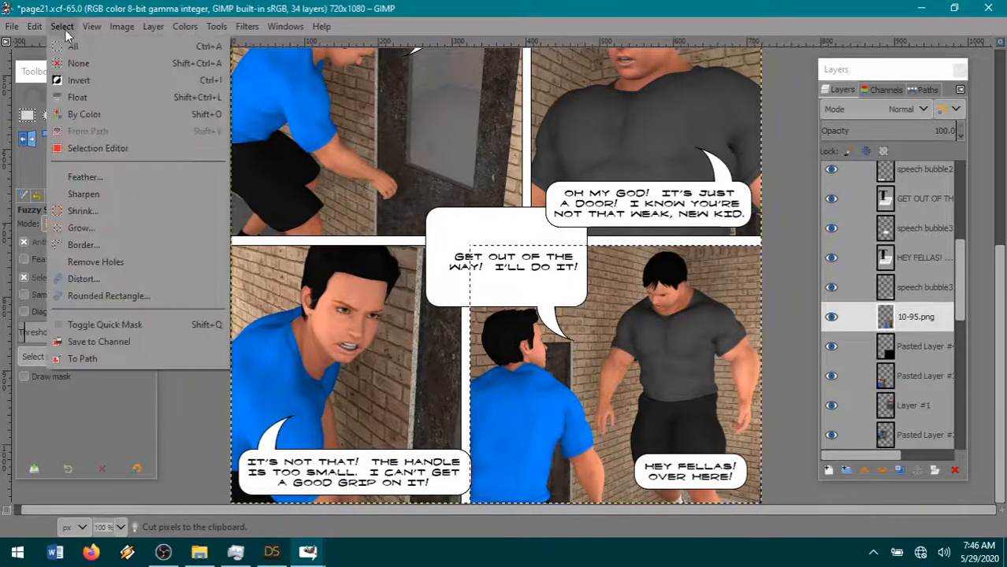
{"action": "left_click", "coordinate": [106, 229]}
{"action": "left_click", "coordinate": [157, 268]}
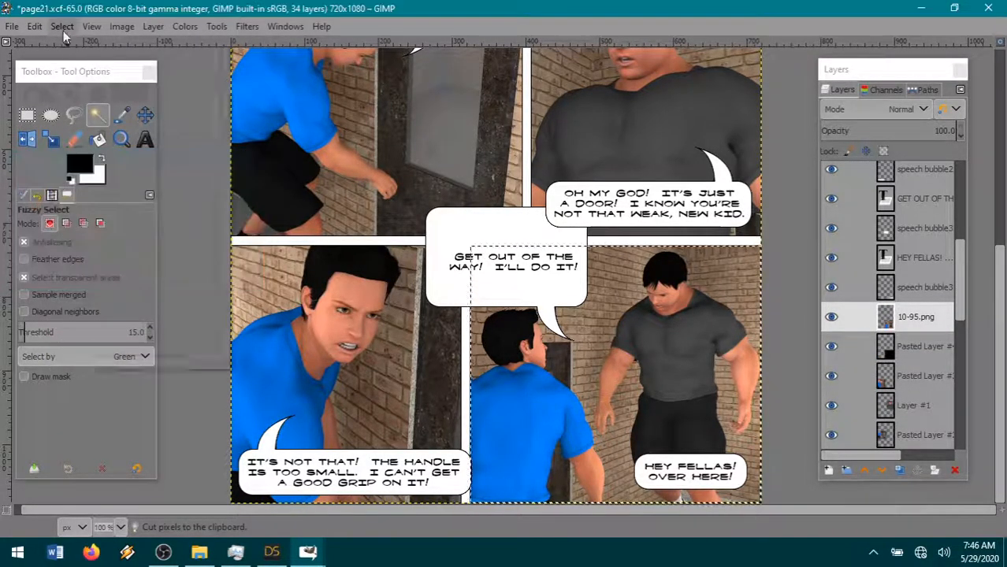
{"action": "left_click", "coordinate": [62, 27]}
{"action": "left_click", "coordinate": [79, 82]}
{"action": "left_click", "coordinate": [35, 27]}
{"action": "left_click", "coordinate": [67, 109]}
{"action": "left_click", "coordinate": [65, 26]}
{"action": "left_click", "coordinate": [79, 44]}
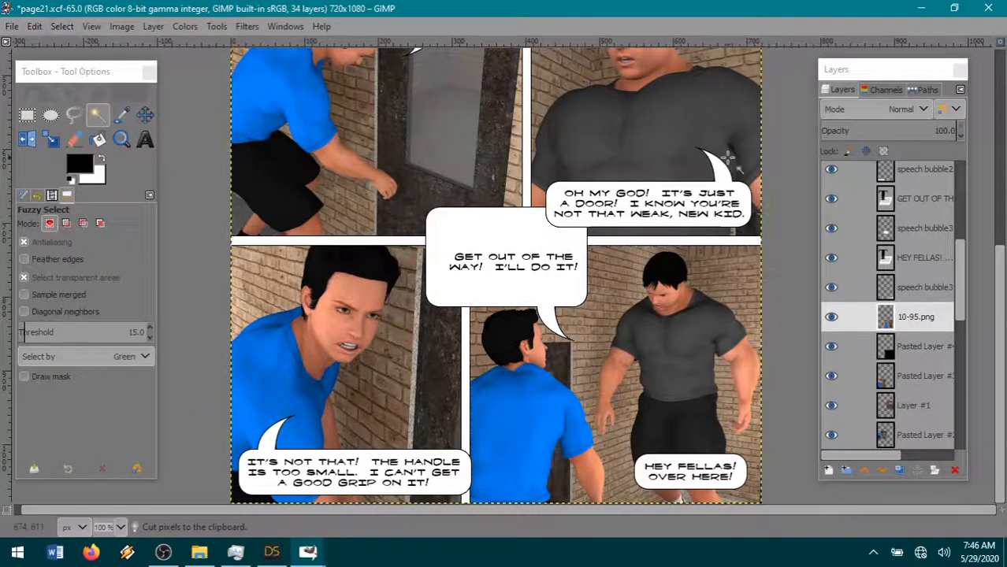
{"action": "right_click", "coordinate": [932, 326]}
{"action": "left_click", "coordinate": [835, 192]}
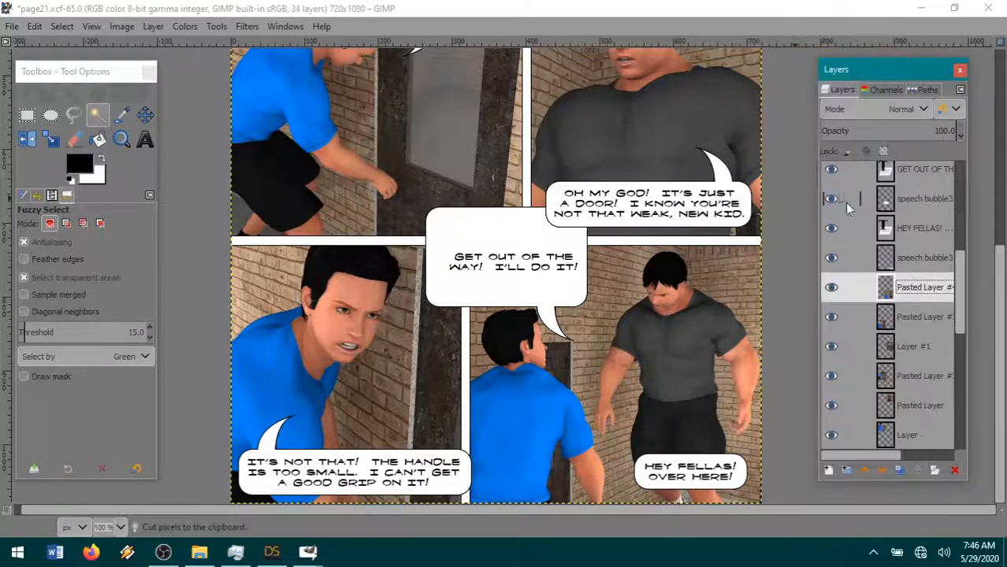
- Move the "GET OUT OF THE WAY!" bubble up and draw a rectangular selection of about 168 × 247 px over its left part
{"action": "left_click", "coordinate": [145, 115]}
{"action": "left_click_drag", "start_coordinate": [564, 316], "coordinate": [553, 277]}
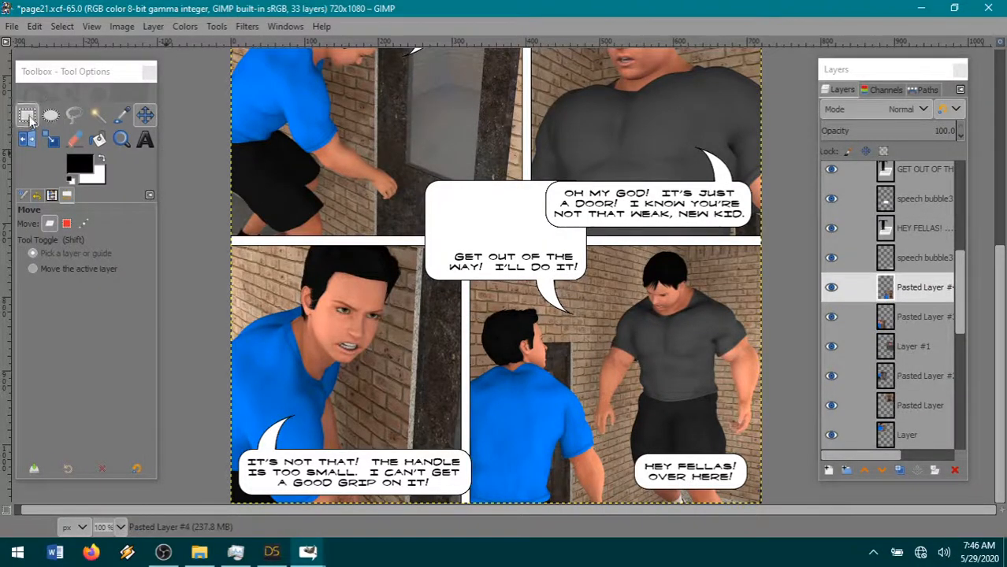
{"action": "left_click", "coordinate": [28, 115]}
{"action": "left_click_drag", "start_coordinate": [472, 149], "coordinate": [348, 331]}
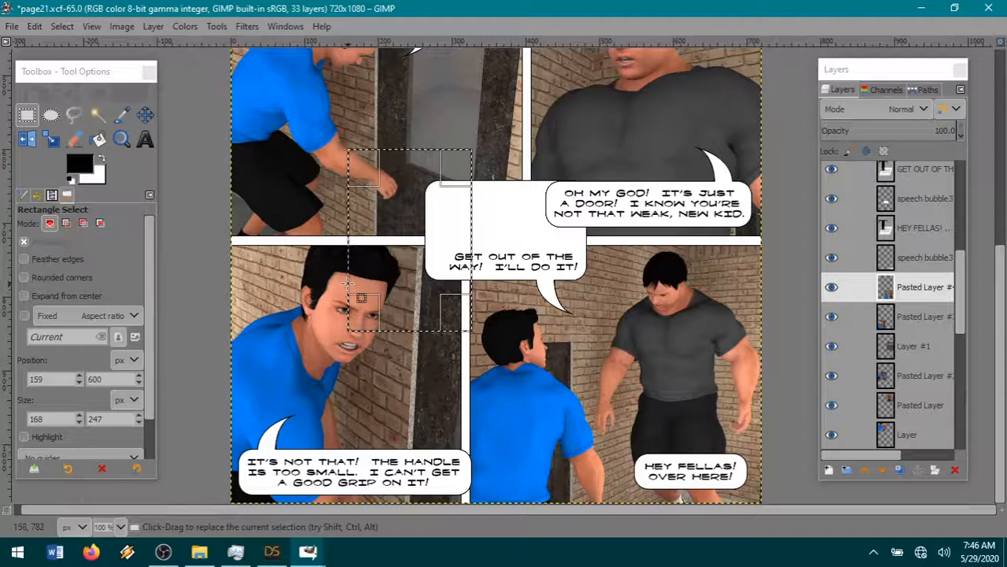
- Try cutting the selected area with the merged panel layer active, and undo the cut
{"action": "left_click", "coordinate": [34, 26]}
{"action": "left_click", "coordinate": [66, 108]}
{"action": "left_click", "coordinate": [60, 24]}
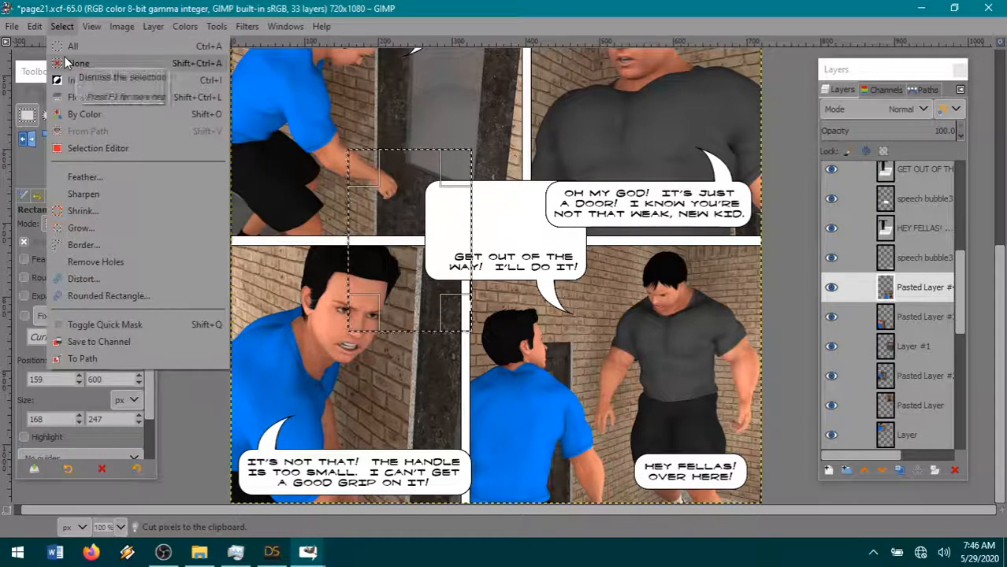
{"action": "mouse_move", "coordinate": [35, 26]}
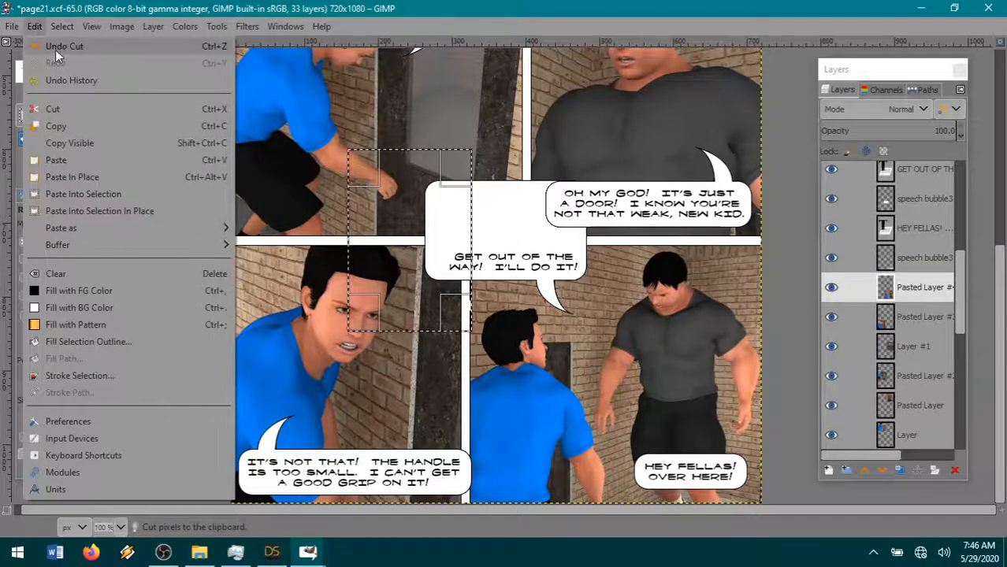
{"action": "left_click", "coordinate": [55, 47]}
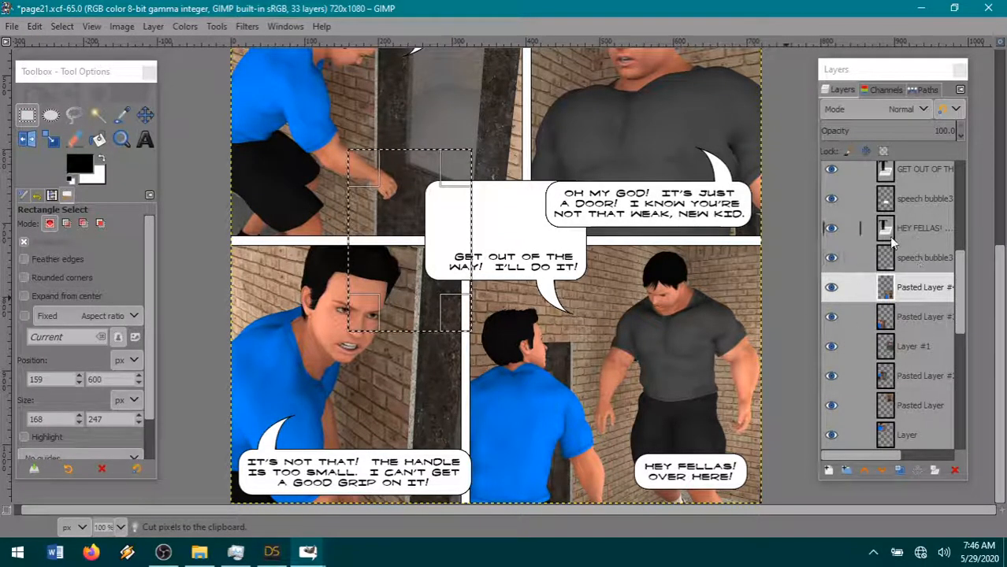
- Cut the selected left part from the "GET OUT OF THE WAY!" bubble layer, clear the selection and paste the piece as a new layer
{"action": "left_click", "coordinate": [914, 198]}
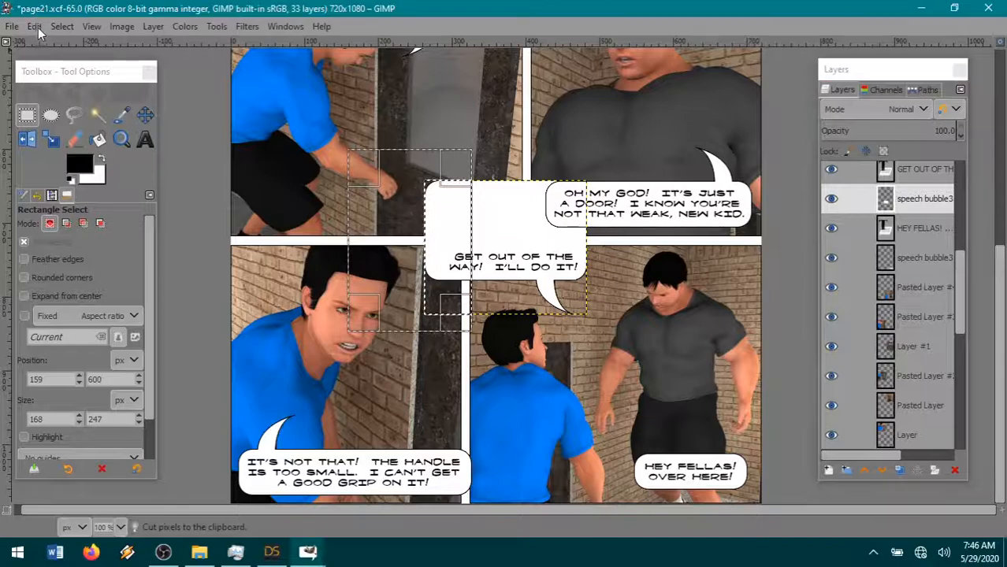
{"action": "left_click", "coordinate": [35, 26]}
{"action": "left_click", "coordinate": [105, 111]}
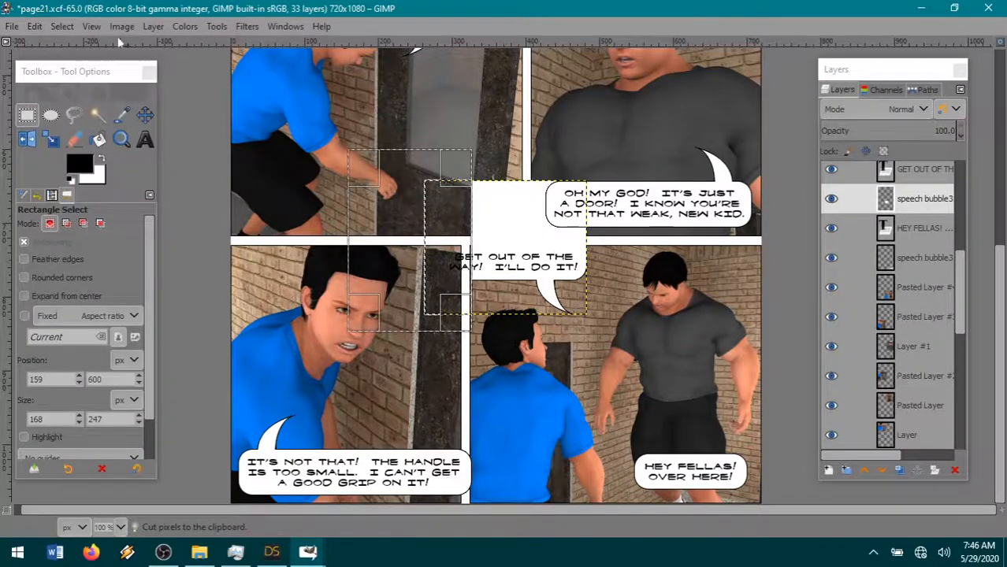
{"action": "left_click", "coordinate": [61, 26]}
{"action": "left_click", "coordinate": [78, 62]}
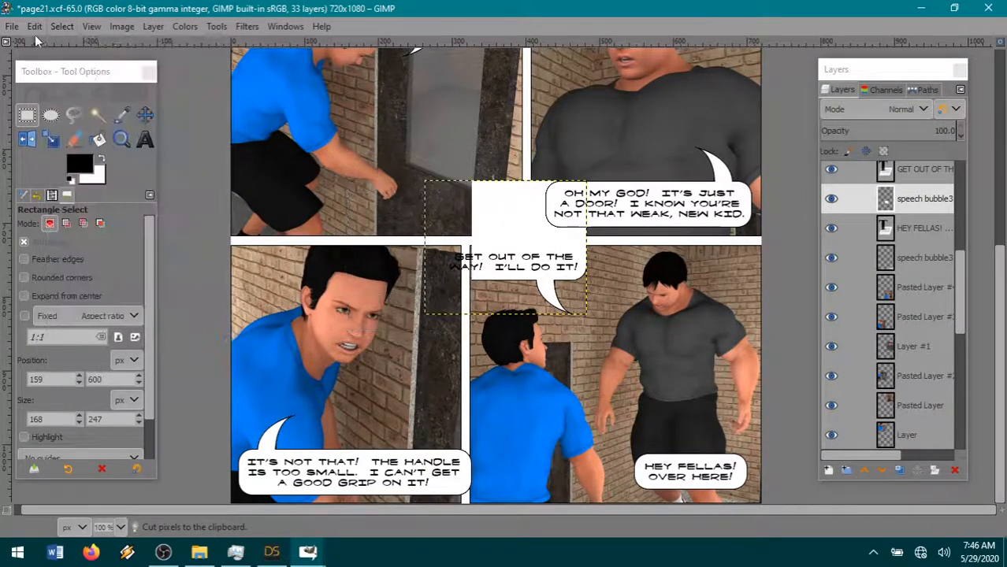
{"action": "left_click", "coordinate": [34, 26]}
{"action": "mouse_move", "coordinate": [197, 228]}
{"action": "left_click", "coordinate": [273, 227]}
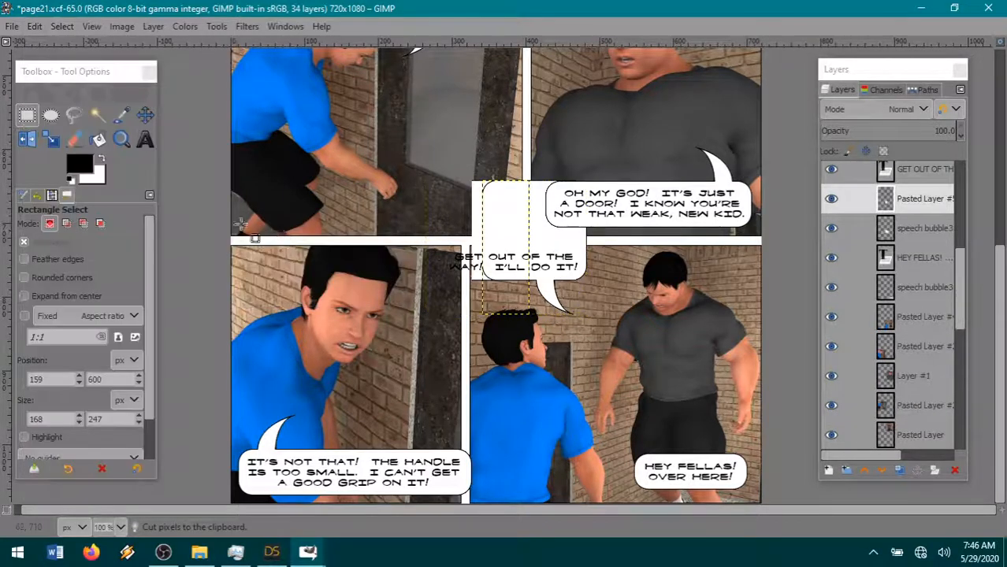
- Move the pasted left piece right up against the "GET OUT OF THE WAY!" bubble's text area to narrow it, and merge it down into the bubble layer
{"action": "left_click", "coordinate": [145, 116]}
{"action": "left_click_drag", "start_coordinate": [513, 209], "coordinate": [480, 227]}
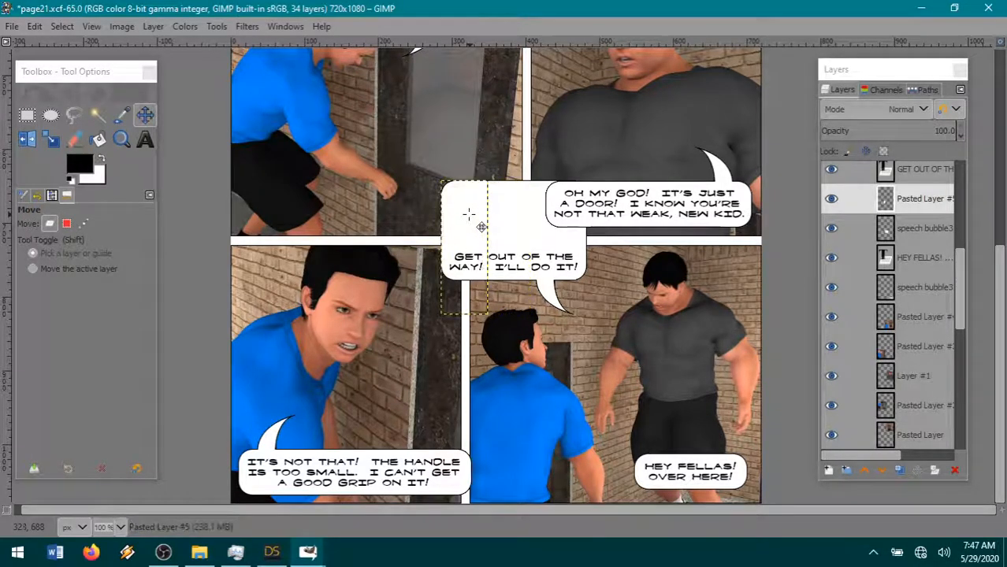
{"action": "right_click", "coordinate": [932, 207]}
{"action": "left_click", "coordinate": [865, 197]}
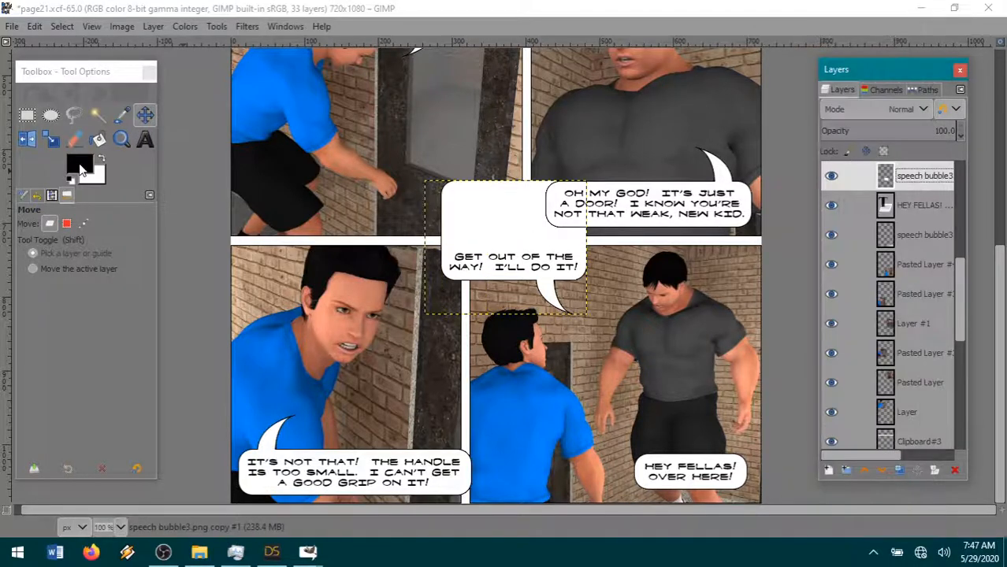
- Select a horizontal strip across the middle of the "GET OUT OF THE WAY!" bubble and cut it out
{"action": "left_click", "coordinate": [27, 115]}
{"action": "left_click_drag", "start_coordinate": [432, 258], "coordinate": [649, 201]}
{"action": "left_click", "coordinate": [63, 26]}
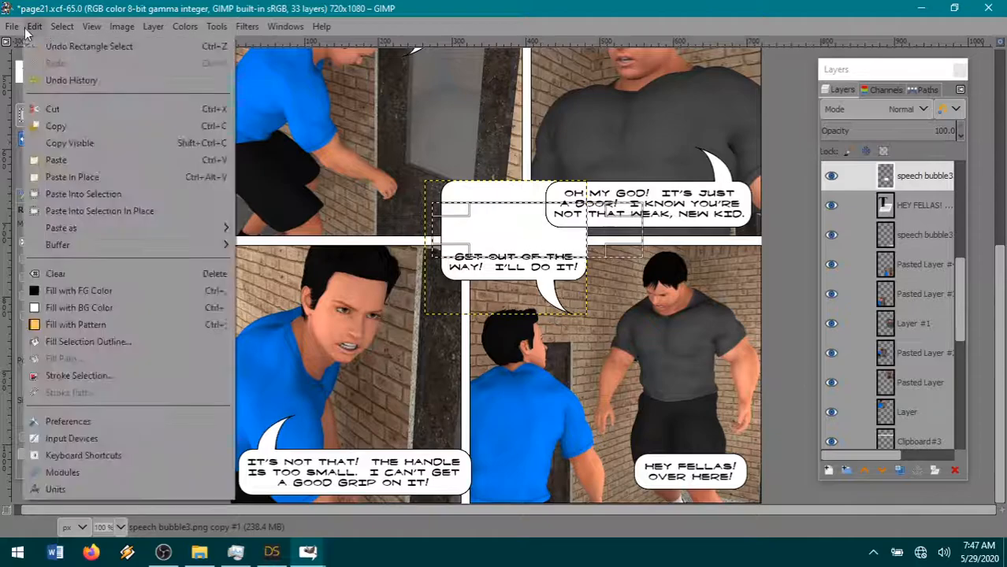
{"action": "mouse_move", "coordinate": [35, 26]}
{"action": "left_click", "coordinate": [71, 106]}
- Extend the selection to 286 × 139 px over the bubble's remaining top part, cut it, clear the selection and paste it as a new layer
{"action": "left_click_drag", "start_coordinate": [518, 211], "coordinate": [525, 183]}
{"action": "left_click", "coordinate": [36, 26]}
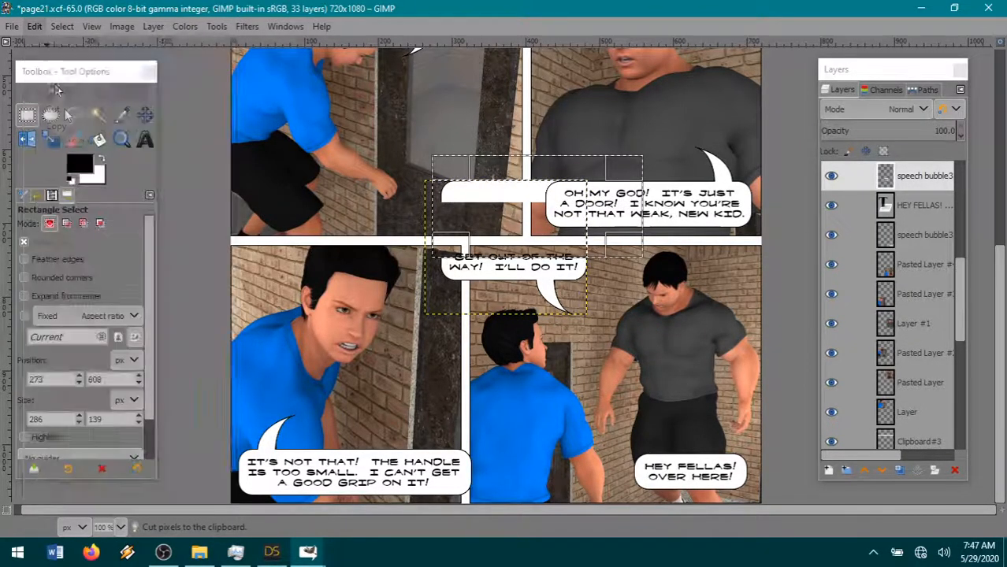
{"action": "left_click", "coordinate": [64, 26]}
{"action": "left_click", "coordinate": [34, 26]}
{"action": "mouse_move", "coordinate": [87, 227]}
{"action": "left_click", "coordinate": [272, 227]}
- Move the pasted top piece down to close the gap in the "GET OUT OF THE WAY!" bubble, and merge it into the bubble layer
{"action": "left_click", "coordinate": [154, 116]}
{"action": "left_click_drag", "start_coordinate": [472, 233], "coordinate": [465, 268]}
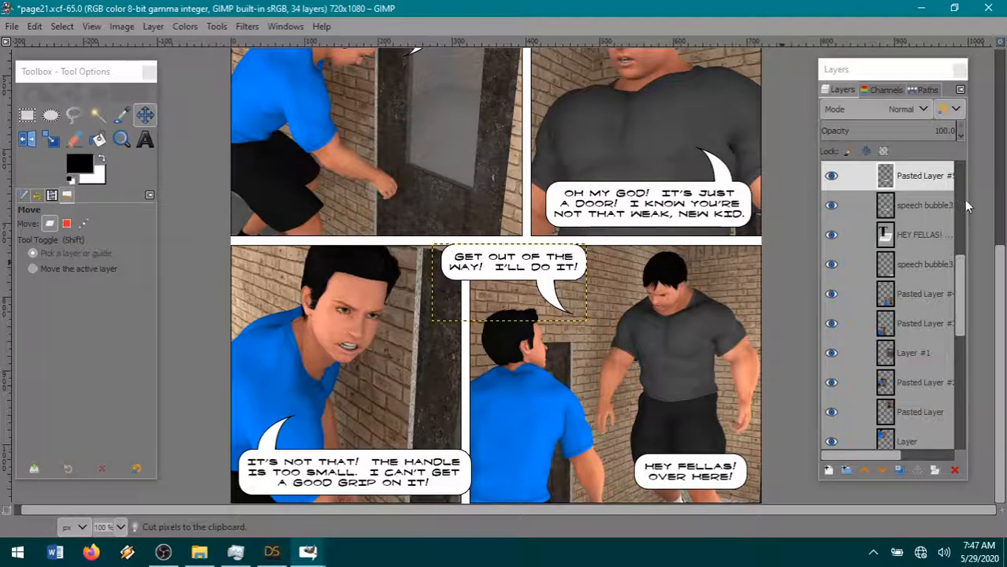
{"action": "right_click", "coordinate": [916, 176]}
{"action": "left_click", "coordinate": [824, 193]}
- Move the shortened bubble and its "GET OUT OF THE WAY!" text inside the last panel's upper left area, centering the text in the bubble
{"action": "left_click_drag", "start_coordinate": [554, 306], "coordinate": [596, 311]}
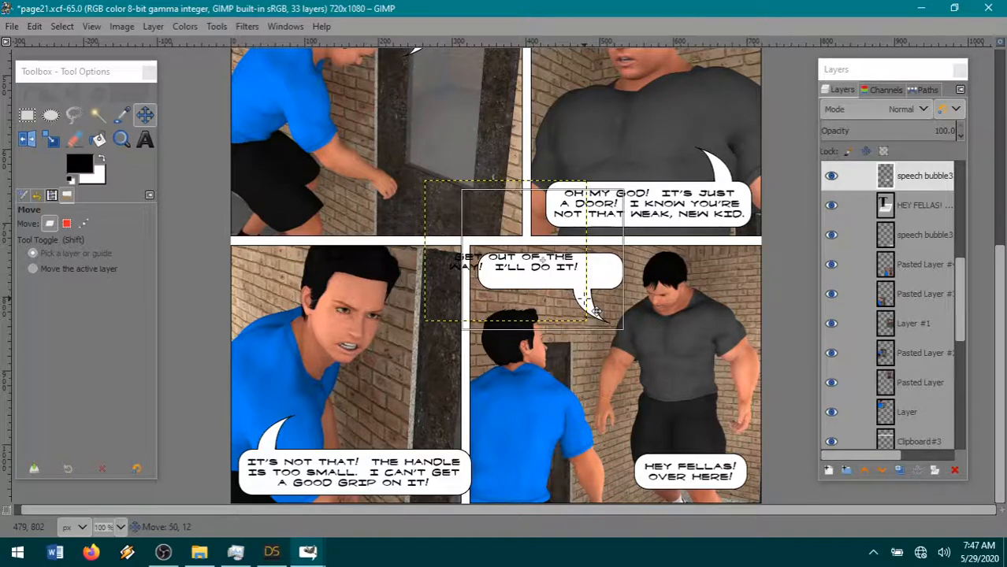
{"action": "scroll", "coordinate": [926, 219], "scroll_direction": "up", "scroll_amount": 3}
{"action": "left_click", "coordinate": [923, 225]}
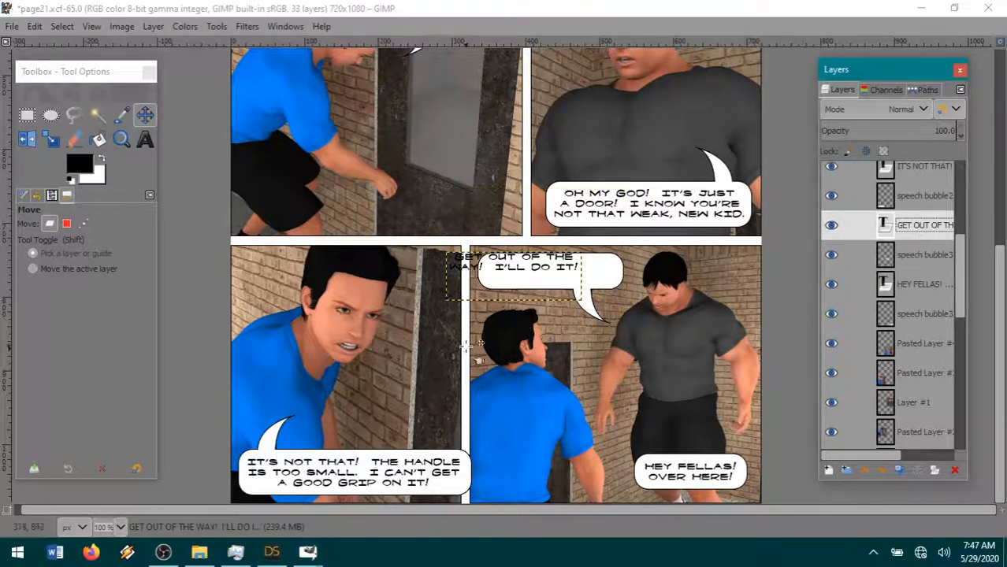
{"action": "left_click_drag", "start_coordinate": [558, 283], "coordinate": [596, 291]}
{"action": "left_click", "coordinate": [914, 256]}
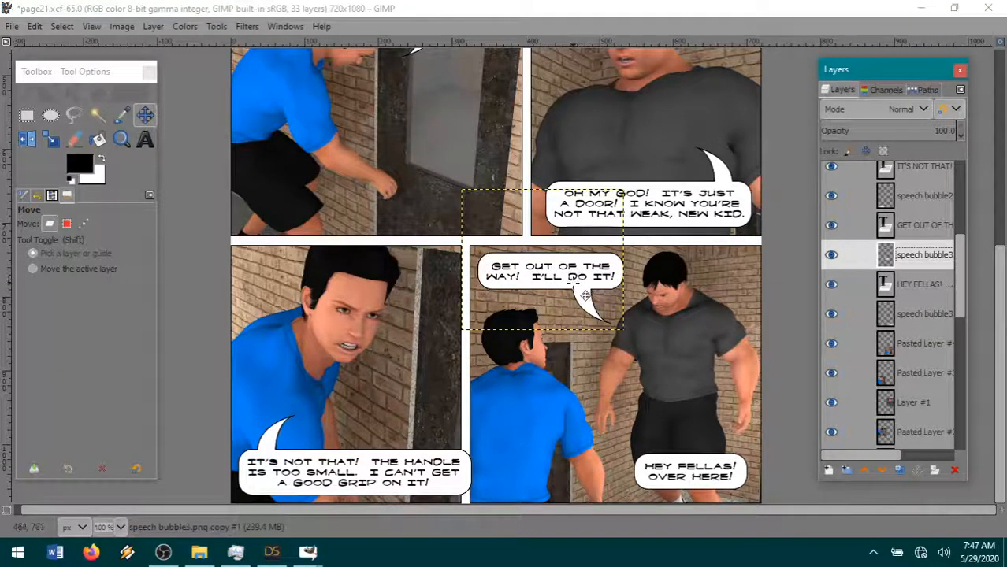
{"action": "left_click", "coordinate": [931, 226]}
{"action": "left_click_drag", "start_coordinate": [585, 294], "coordinate": [586, 293]}
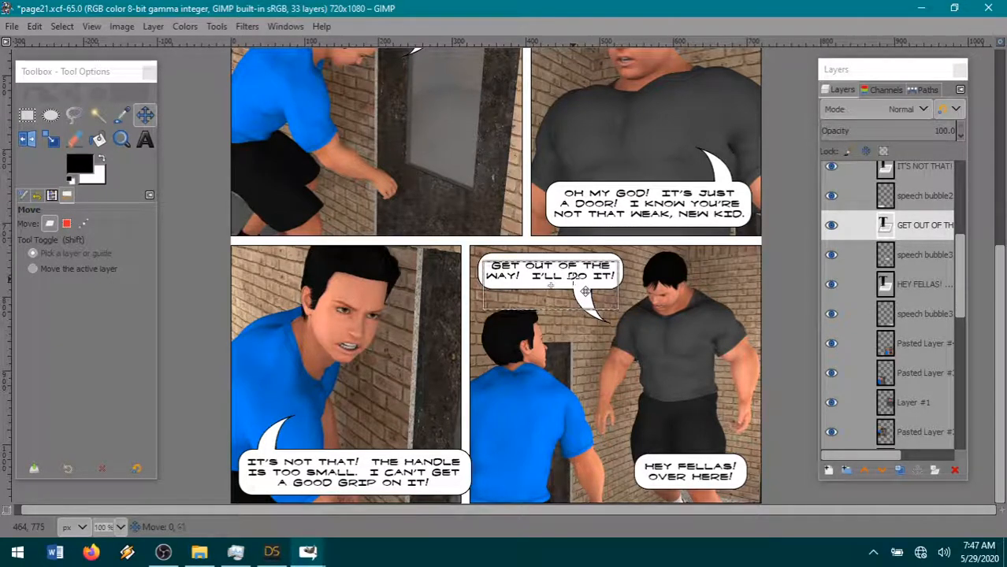
- Move the "HEY FELLAS!" bubble and its text left, off the large man's legs and over the blue-shirted man's lower arm
{"action": "left_click", "coordinate": [914, 282]}
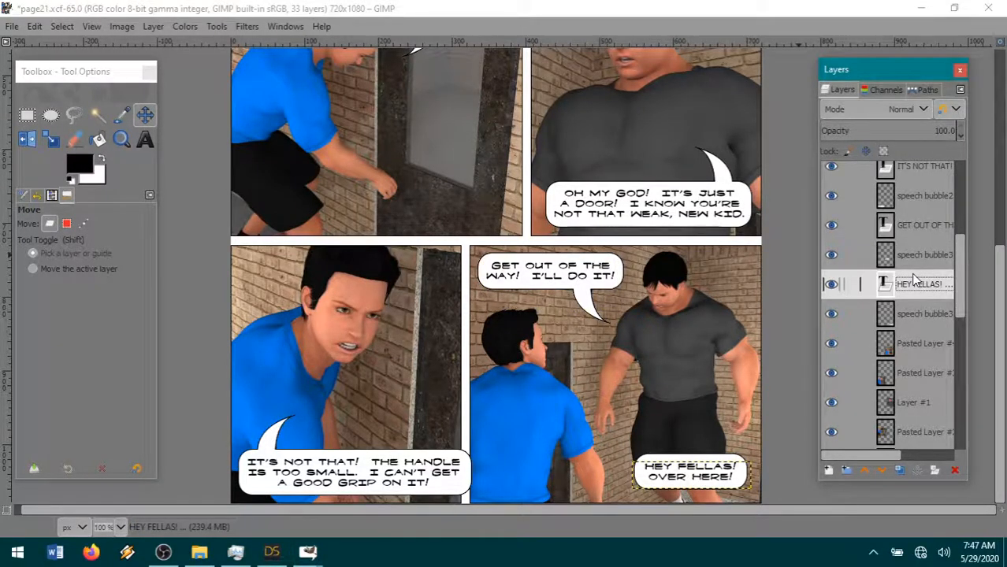
{"action": "left_click", "coordinate": [921, 373]}
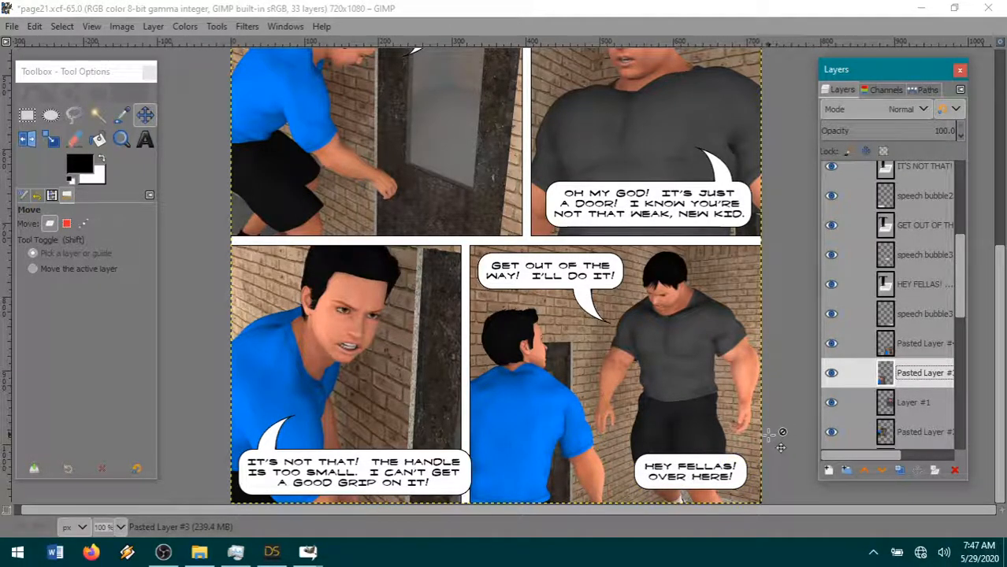
{"action": "left_click_drag", "start_coordinate": [691, 484], "coordinate": [569, 479]}
{"action": "left_click", "coordinate": [930, 289]}
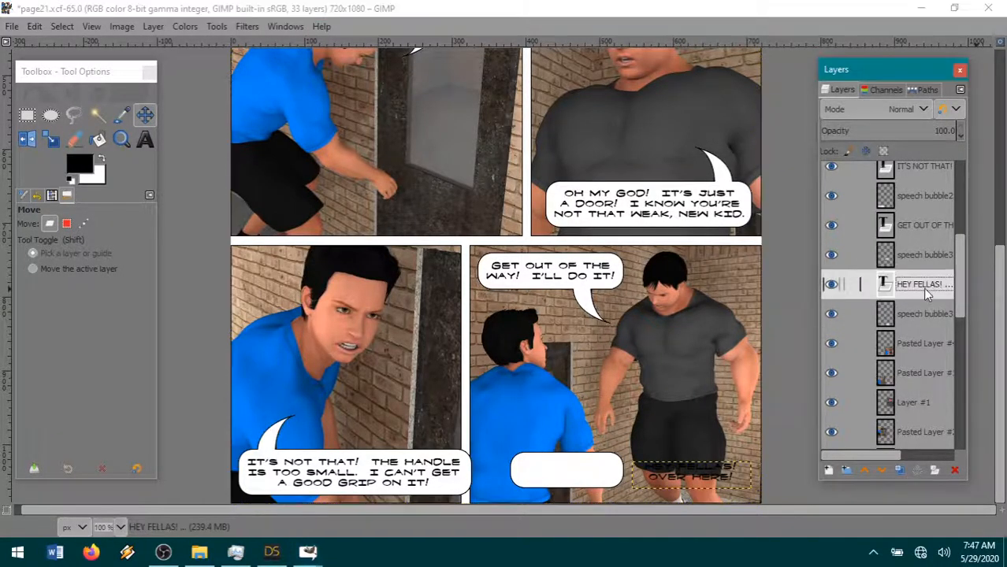
{"action": "left_click_drag", "start_coordinate": [716, 492], "coordinate": [593, 490]}
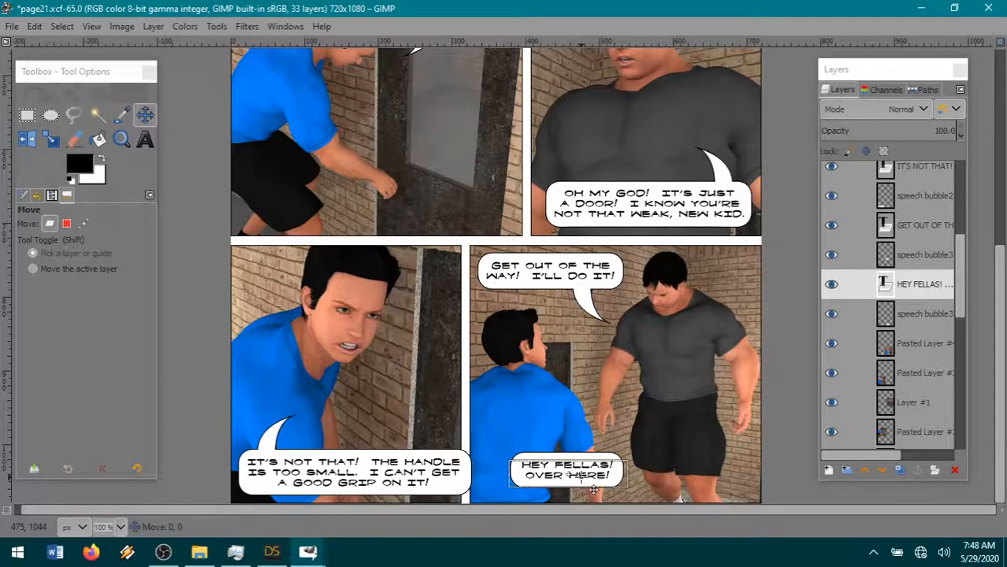
{"action": "left_click", "coordinate": [593, 490]}
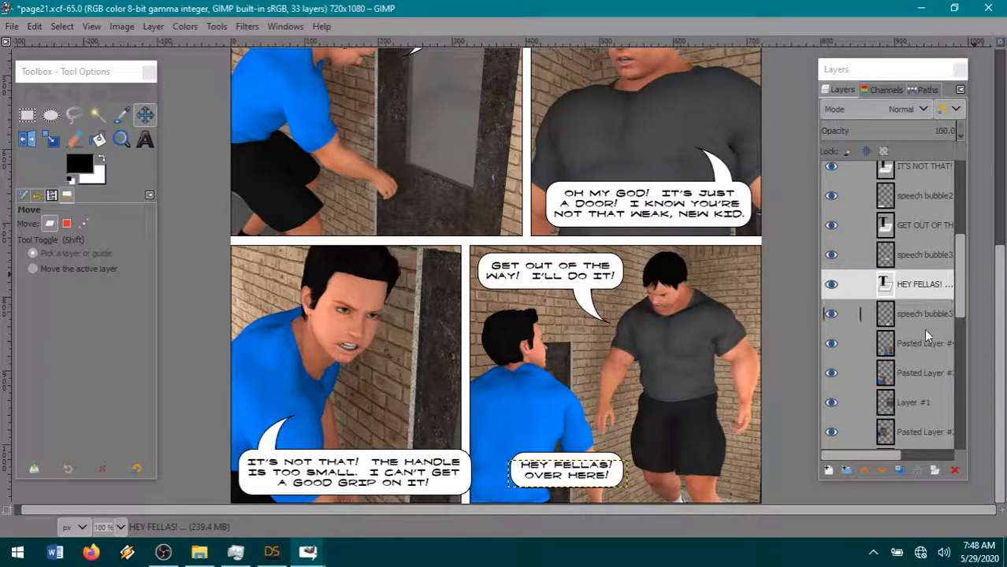
- Nudge the "HEY FELLAS!" bubble down by about 1 px around its text
{"action": "left_click", "coordinate": [918, 348]}
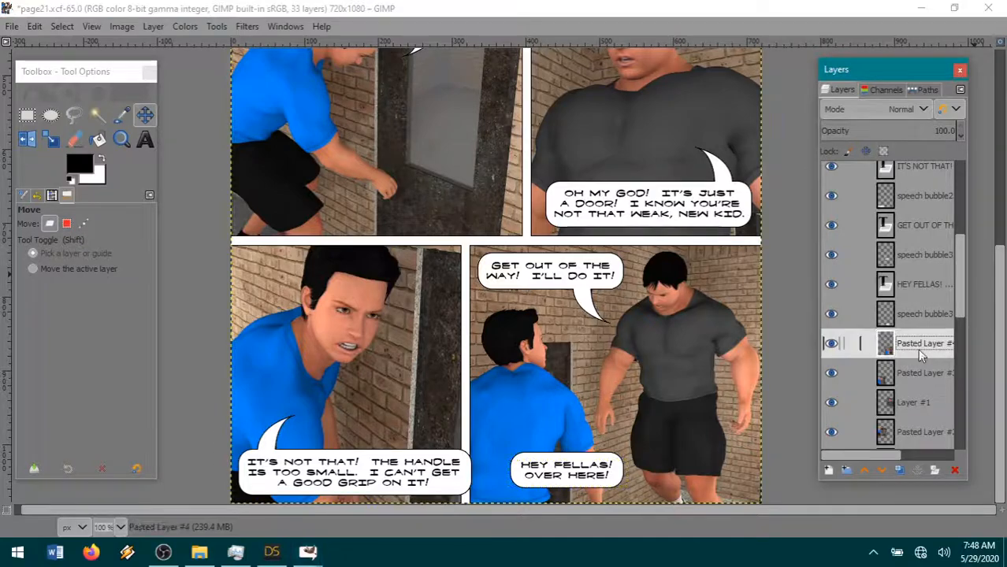
{"action": "left_click", "coordinate": [611, 497]}
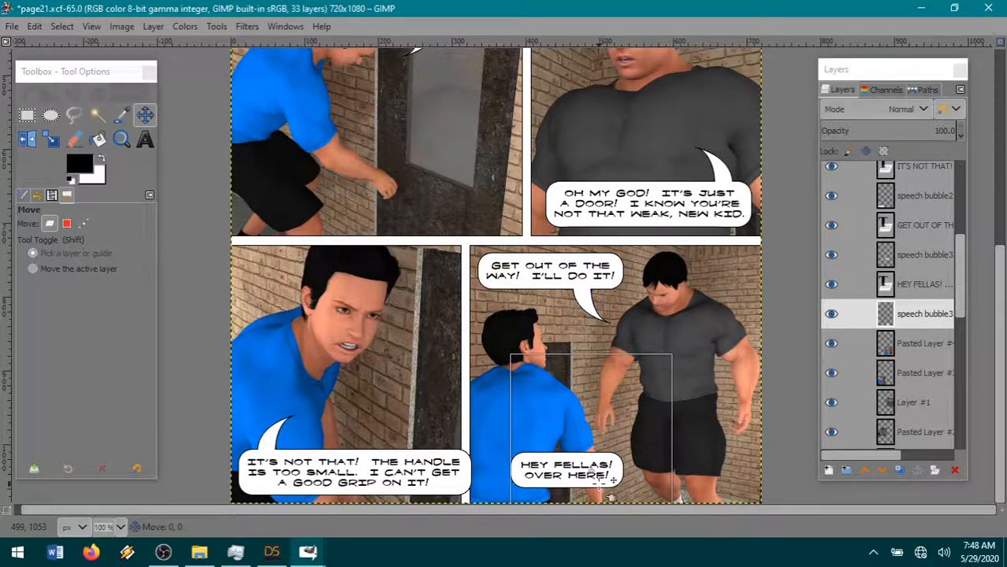
{"action": "left_click_drag", "start_coordinate": [599, 482], "coordinate": [598, 483]}
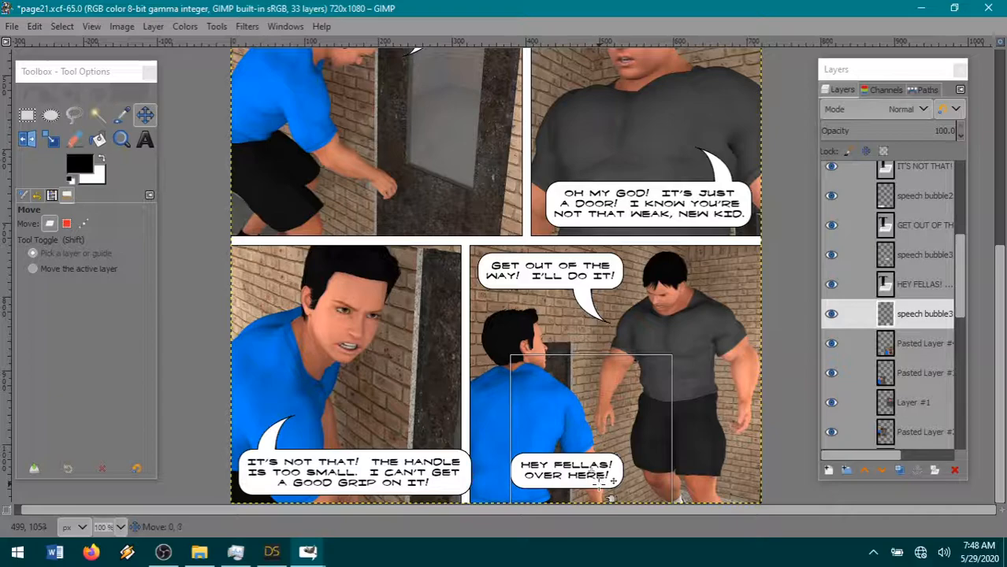
{"action": "left_click", "coordinate": [918, 347]}
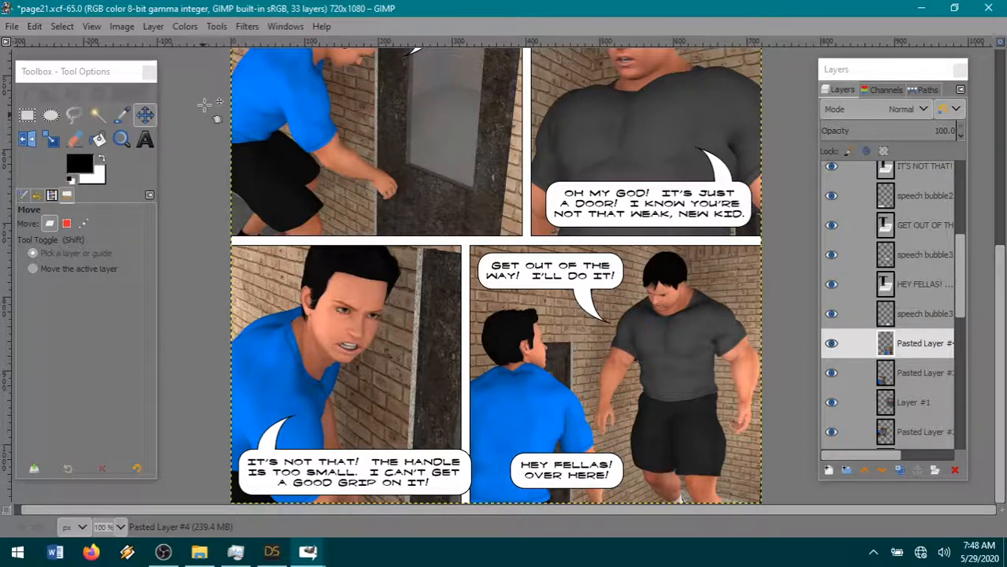
- Nudge the "IT'S NOT THAT!" bubble and its text slightly right and down, centering the text in the bubble
{"action": "left_click", "coordinate": [146, 119]}
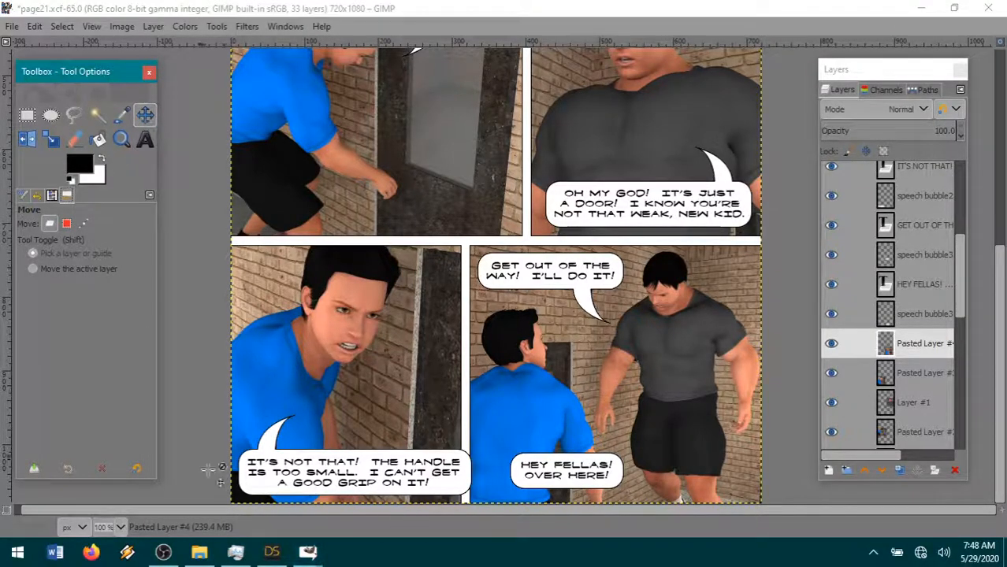
{"action": "left_click_drag", "start_coordinate": [274, 506], "coordinate": [262, 486]}
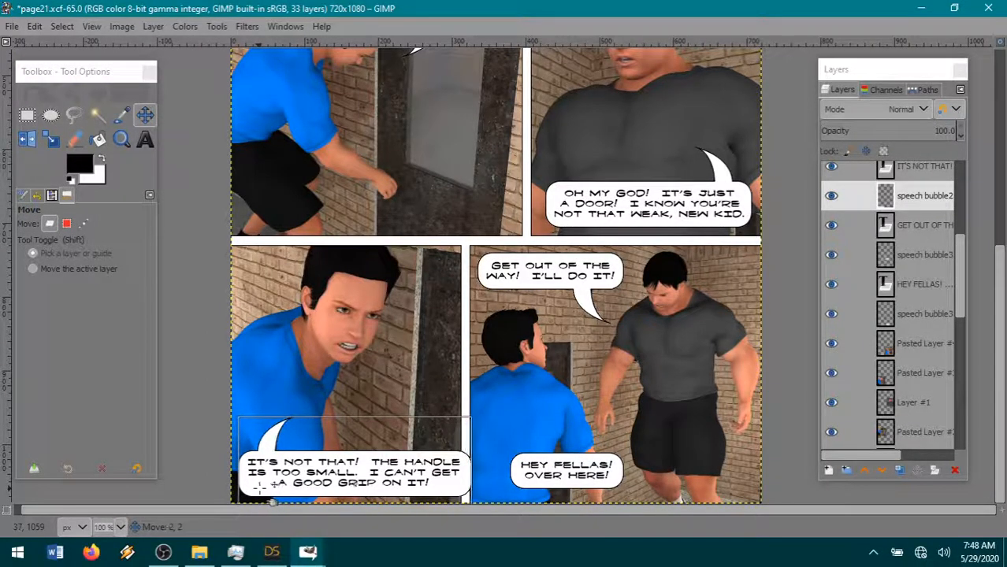
{"action": "left_click", "coordinate": [473, 339]}
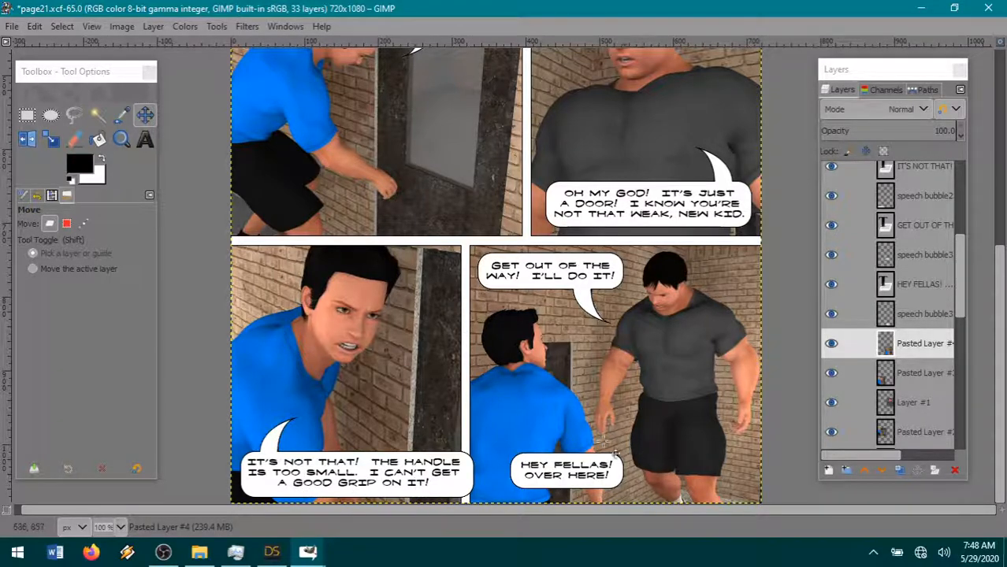
{"action": "scroll", "coordinate": [900, 290], "scroll_direction": "up", "scroll_amount": 1}
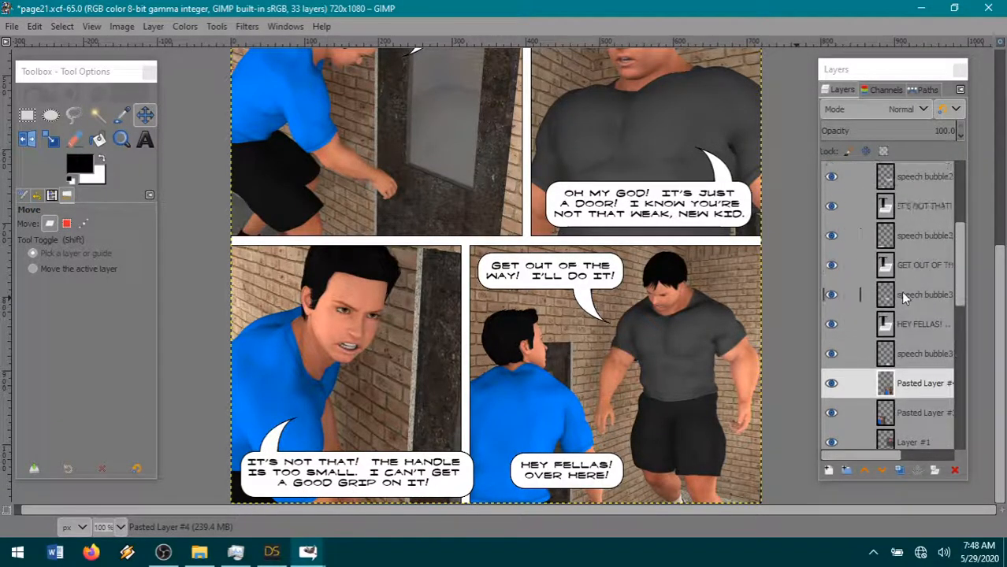
{"action": "left_click", "coordinate": [906, 208]}
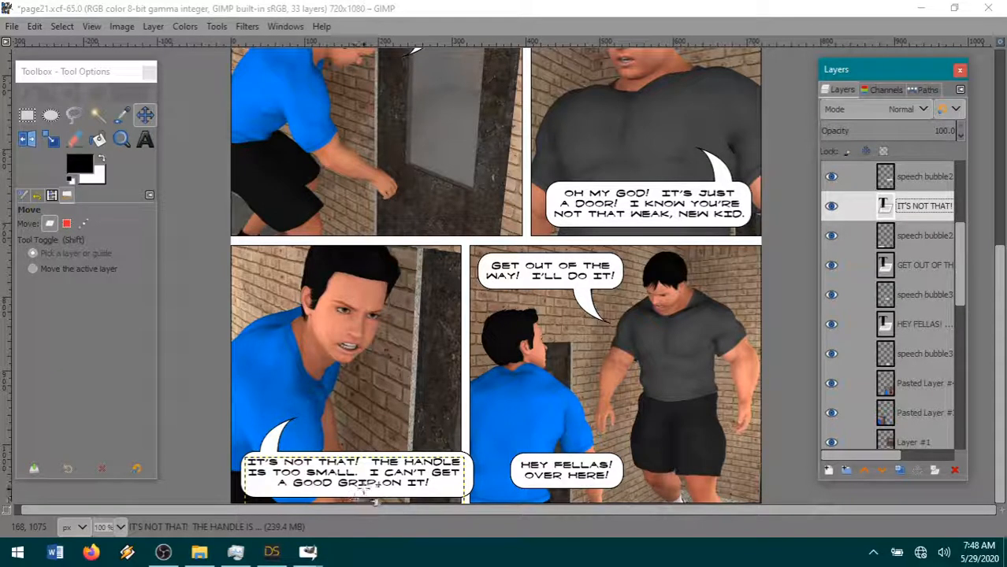
{"action": "left_click_drag", "start_coordinate": [373, 496], "coordinate": [378, 498]}
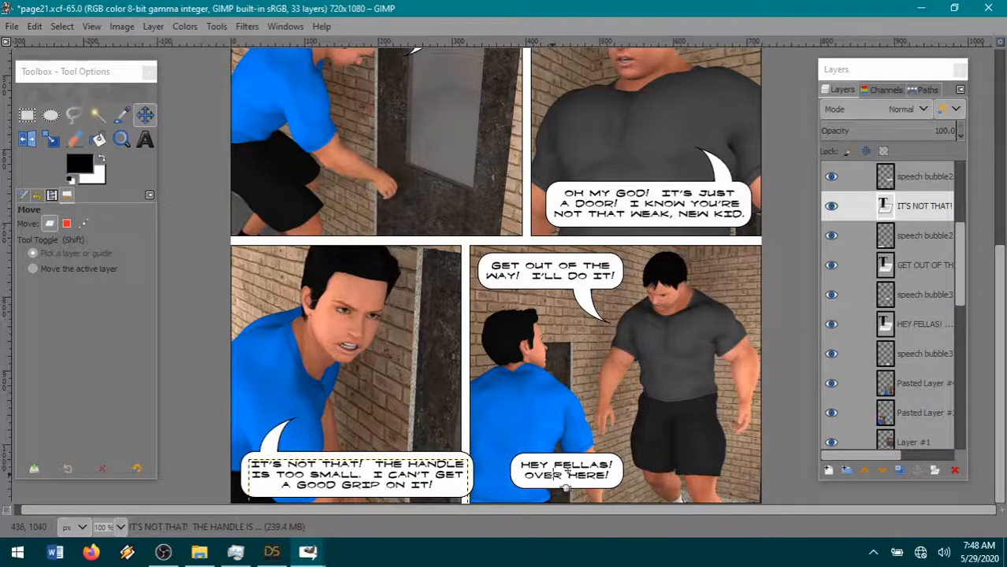
{"action": "left_click", "coordinate": [927, 304]}
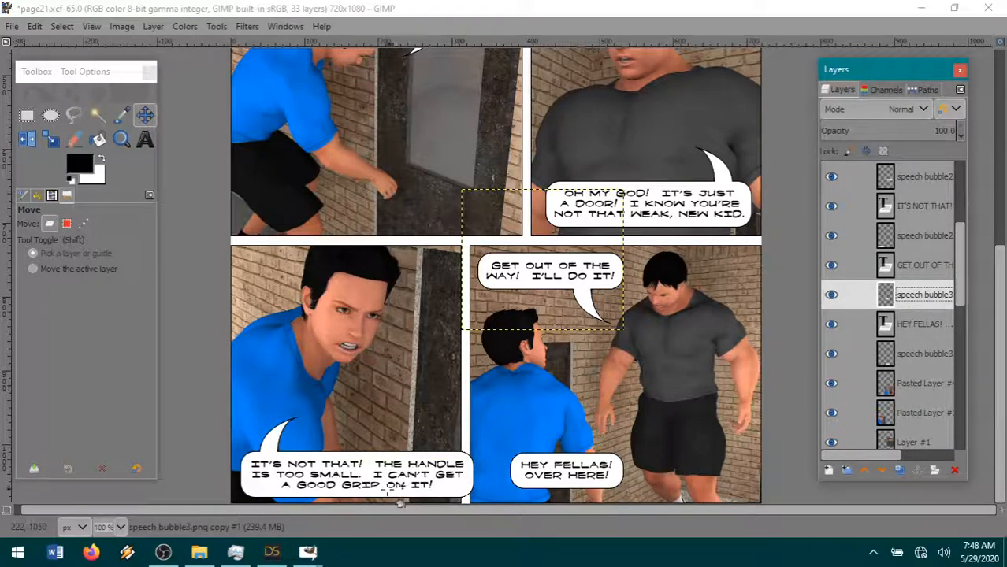
{"action": "left_click", "coordinate": [398, 505]}
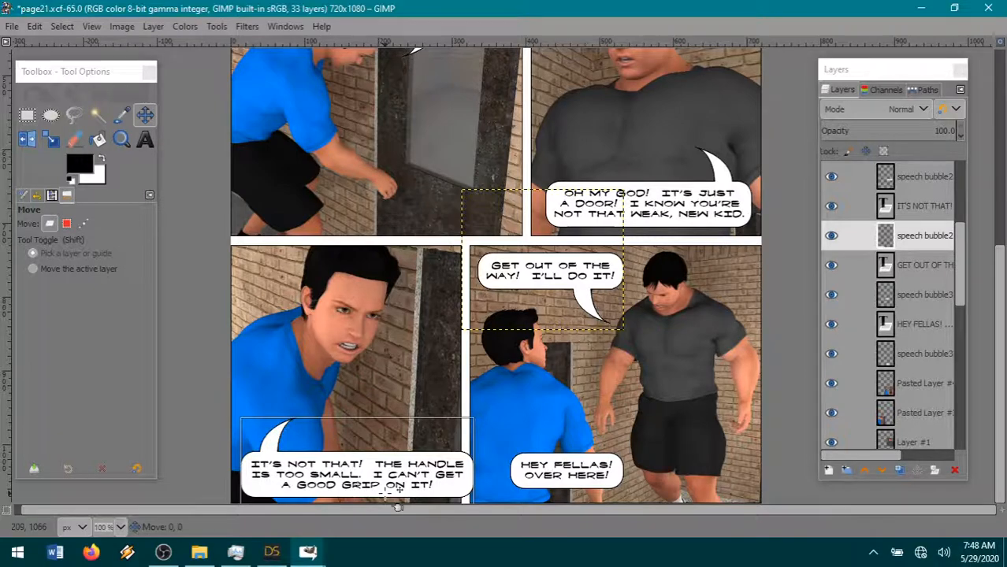
{"action": "left_click_drag", "start_coordinate": [385, 495], "coordinate": [386, 495]}
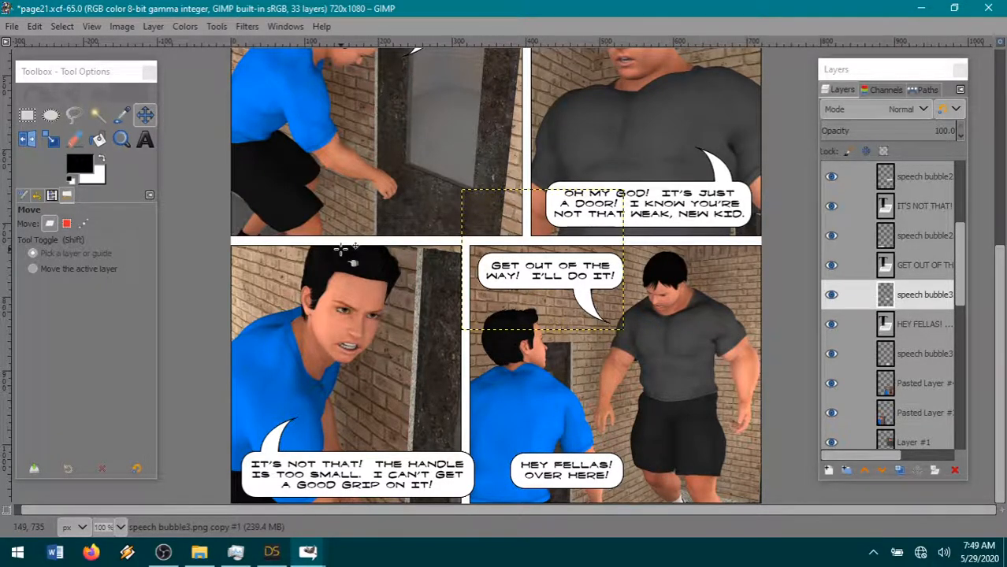
- Save page21.xcf and flatten the image into a single layer
{"action": "left_click", "coordinate": [12, 26]}
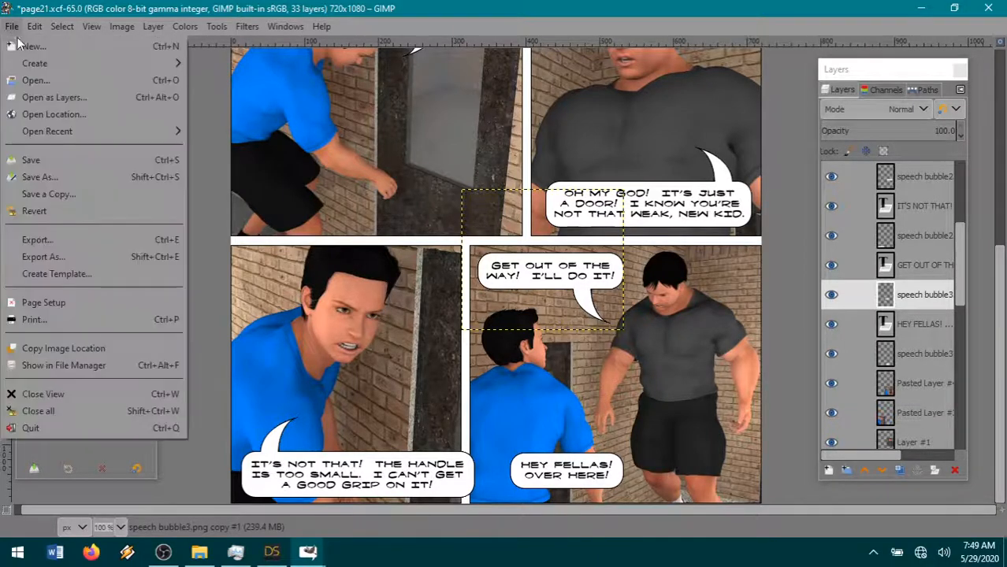
{"action": "left_click", "coordinate": [61, 159]}
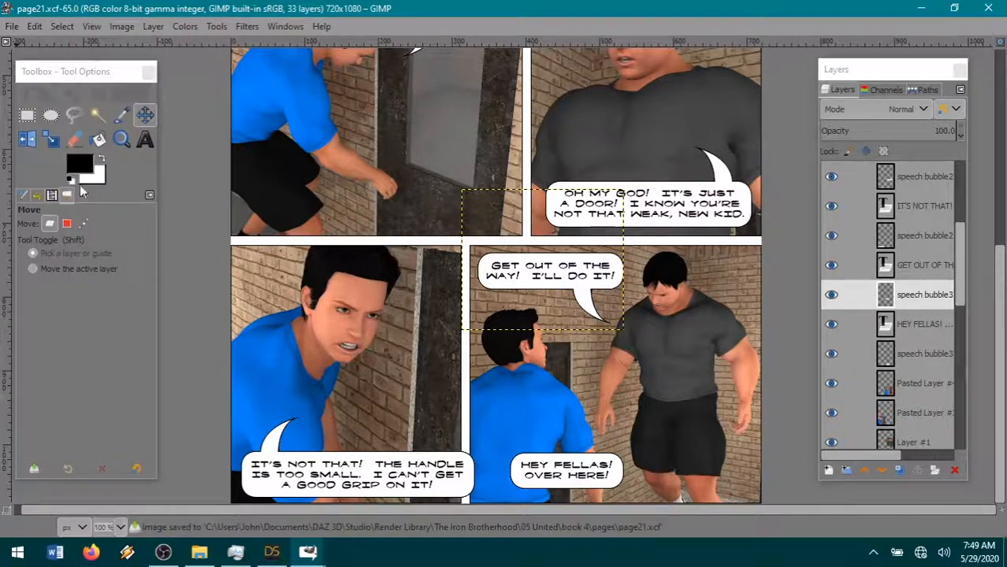
{"action": "left_click", "coordinate": [121, 26]}
{"action": "left_click", "coordinate": [213, 349]}
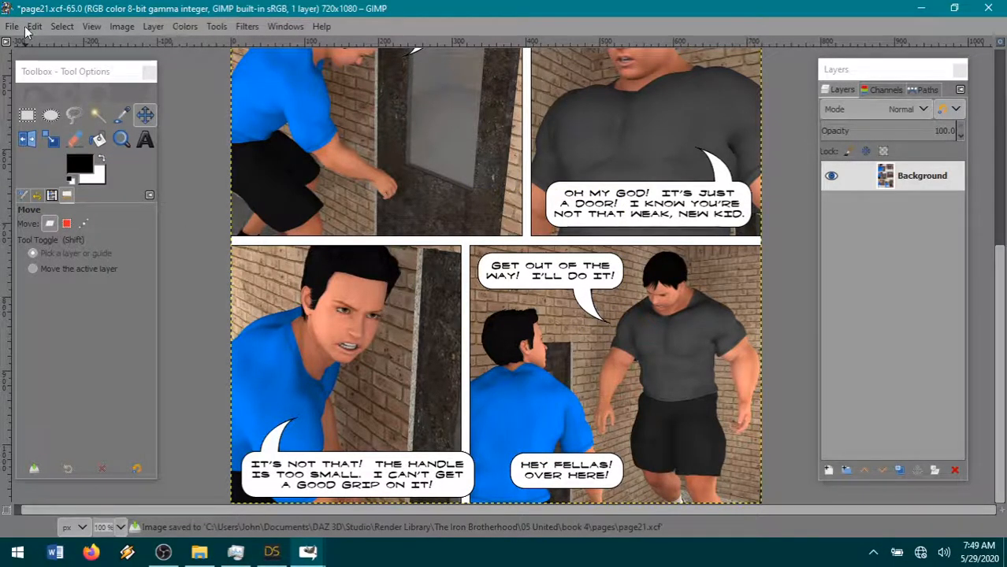
- Export the flattened page as page21.jpg into the pages folder
{"action": "left_click", "coordinate": [27, 26]}
{"action": "left_click", "coordinate": [35, 240]}
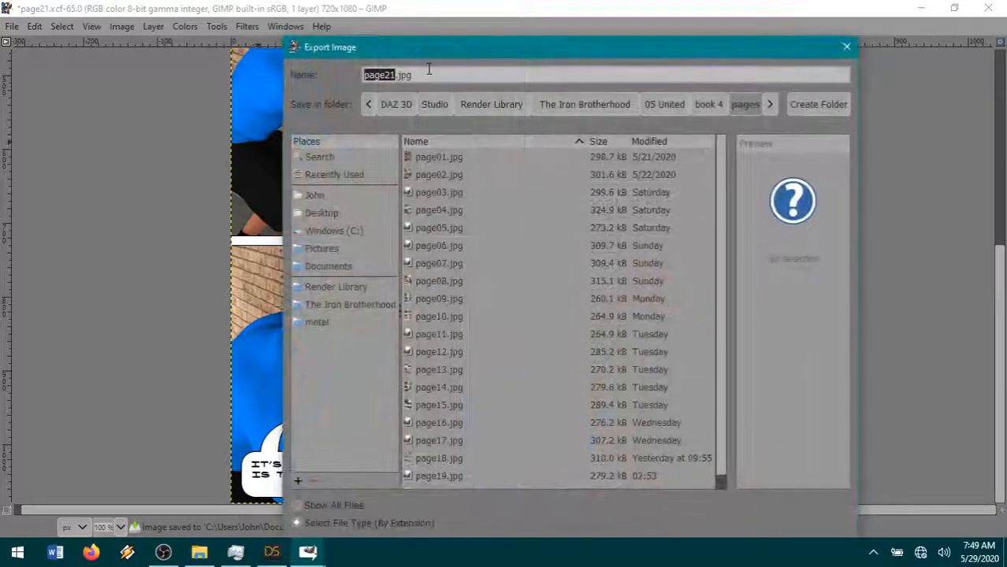
{"action": "key", "text": "Return"}
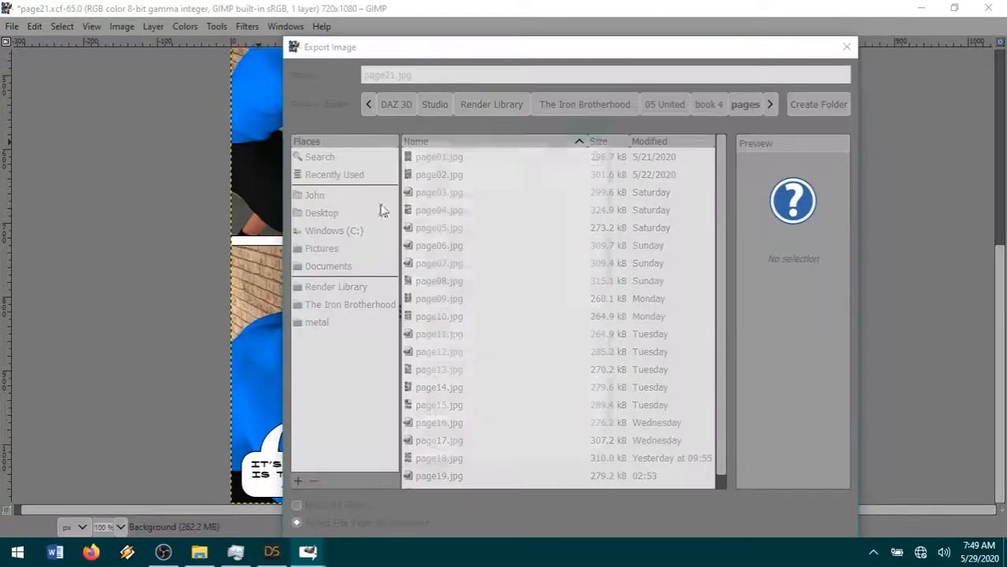
{"action": "left_click", "coordinate": [504, 451]}
- Switch to File Explorer, open the exported page21.jpg in Photos and review the page's panels from the top
{"action": "left_click", "coordinate": [199, 552]}
{"action": "double_click", "coordinate": [721, 448]}
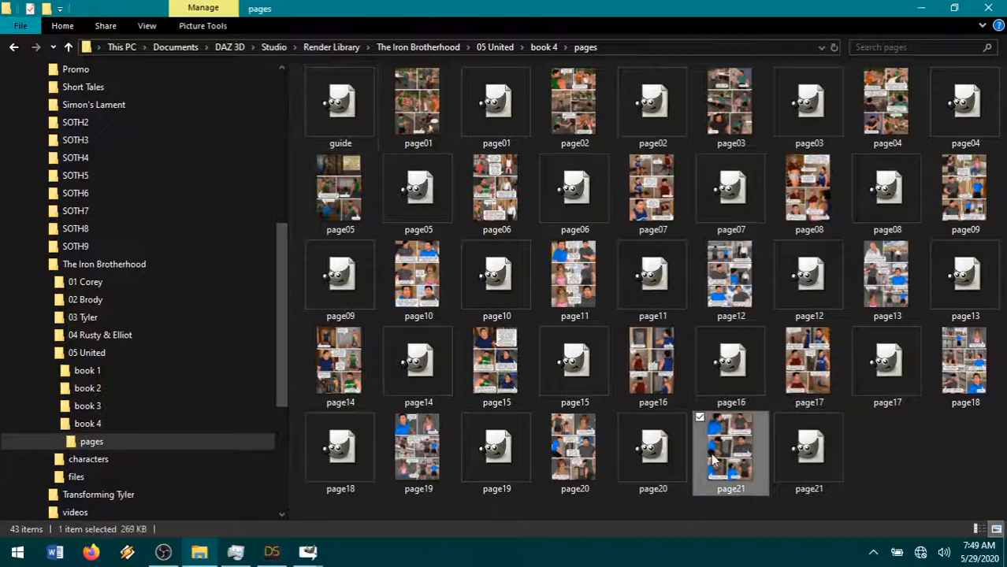
{"action": "scroll", "coordinate": [479, 213], "scroll_direction": "up", "scroll_amount": 3}
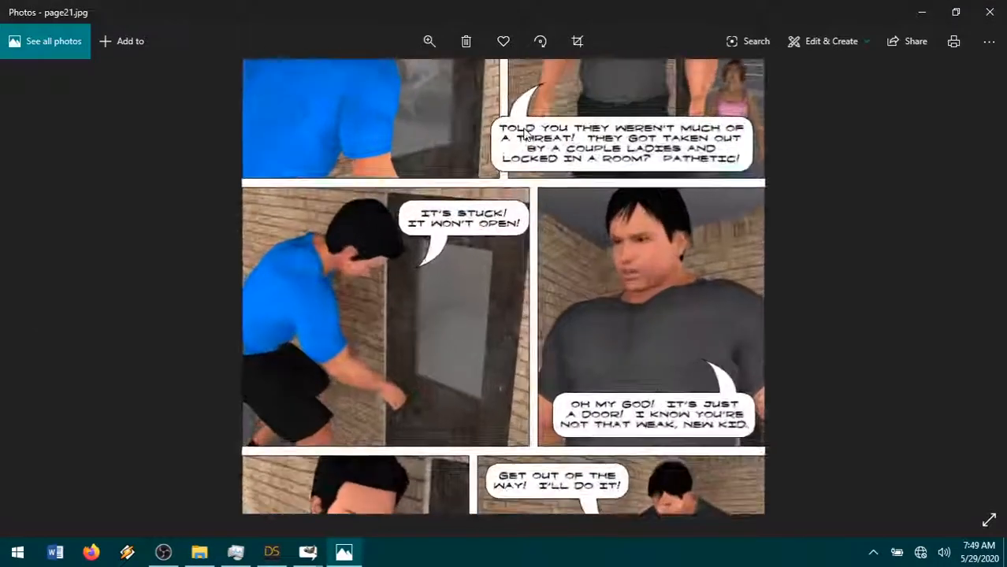
{"action": "left_click_drag", "start_coordinate": [498, 246], "coordinate": [507, 381]}
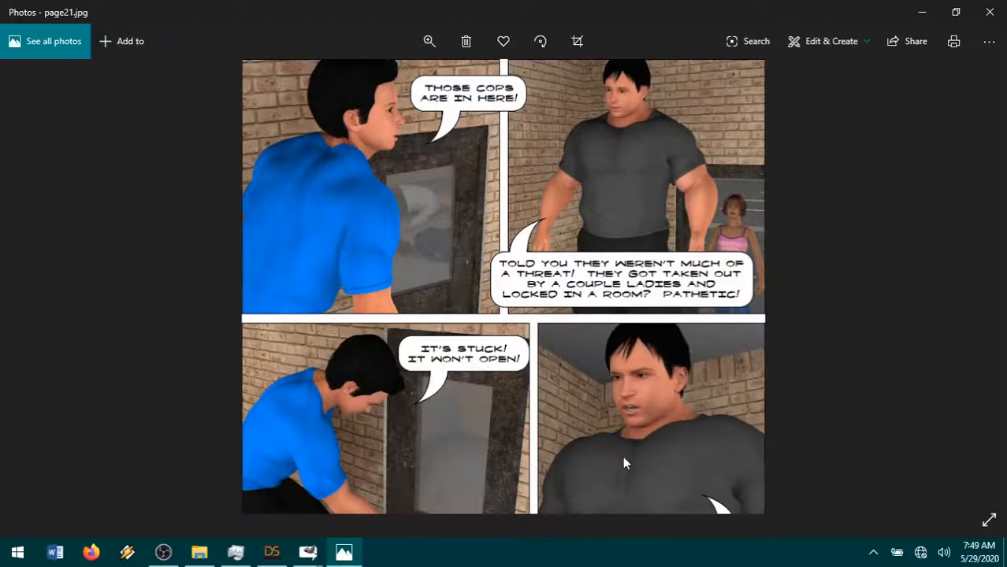
- Review the remaining panels of page21.jpg down to the last row, close Photos and switch back to GIMP
{"action": "scroll", "coordinate": [622, 463], "scroll_direction": "down", "scroll_amount": 5}
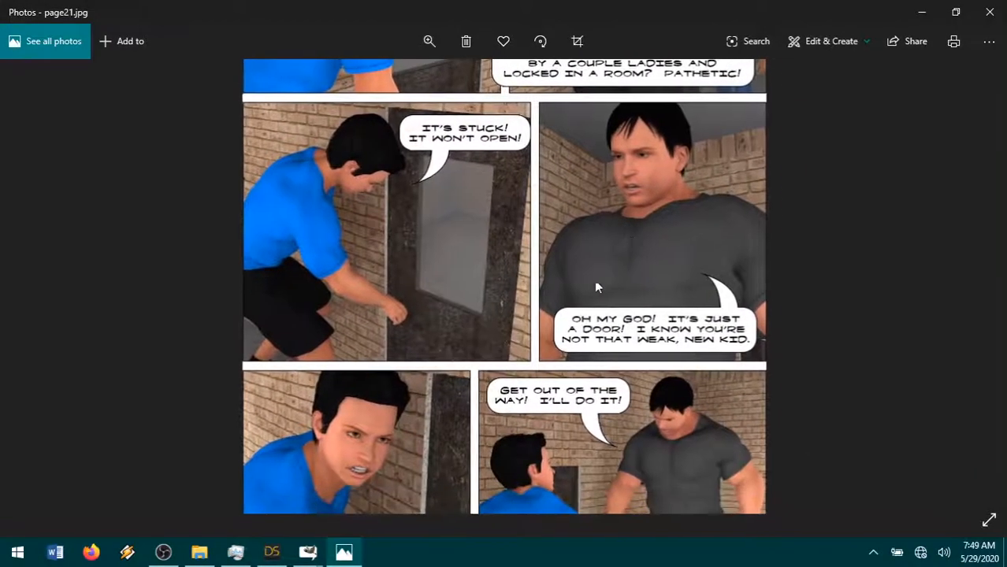
{"action": "scroll", "coordinate": [596, 438], "scroll_direction": "down", "scroll_amount": 1}
{"action": "left_click_drag", "start_coordinate": [595, 426], "coordinate": [612, 267]}
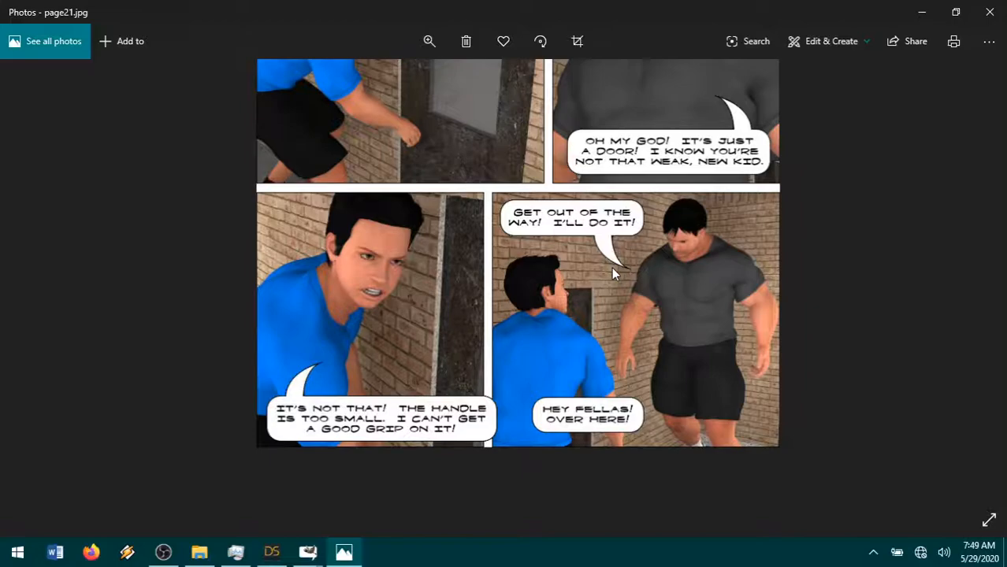
{"action": "left_click_drag", "start_coordinate": [612, 268], "coordinate": [602, 347]}
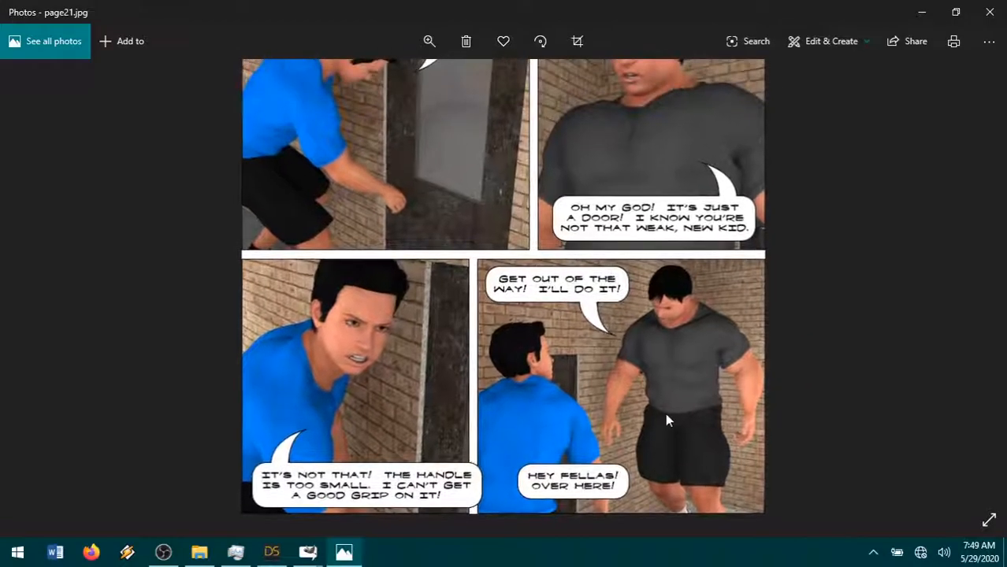
{"action": "left_click", "coordinate": [985, 16]}
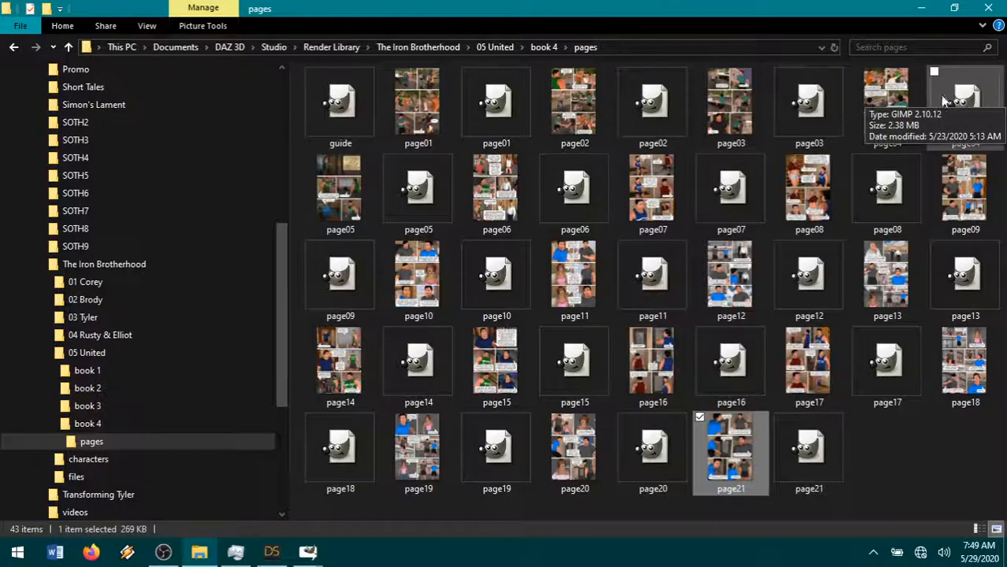
{"action": "left_click", "coordinate": [921, 8]}
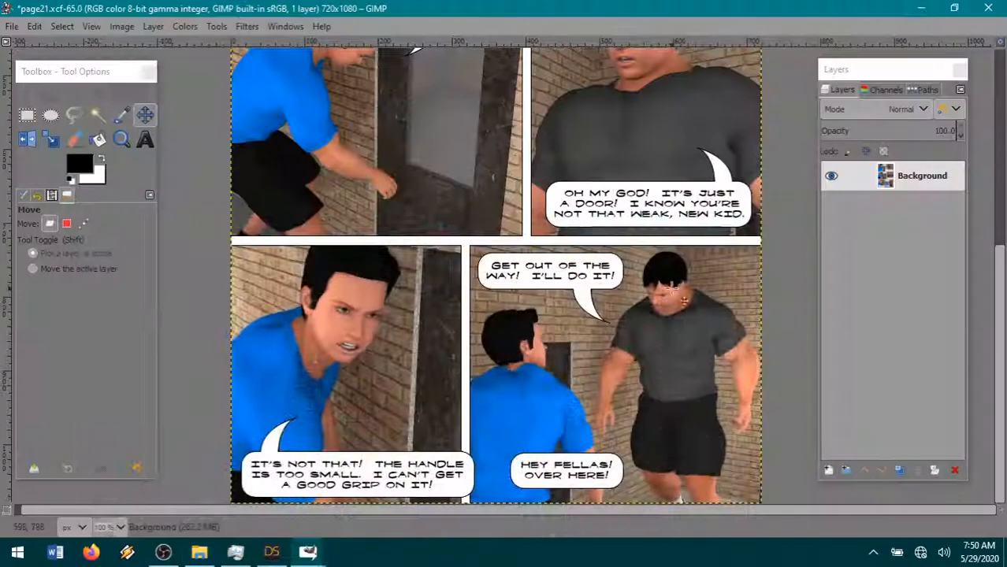
- Open guide.xcf for the next page and close the flattened page21 image, discarding its changes
{"action": "left_click", "coordinate": [13, 28]}
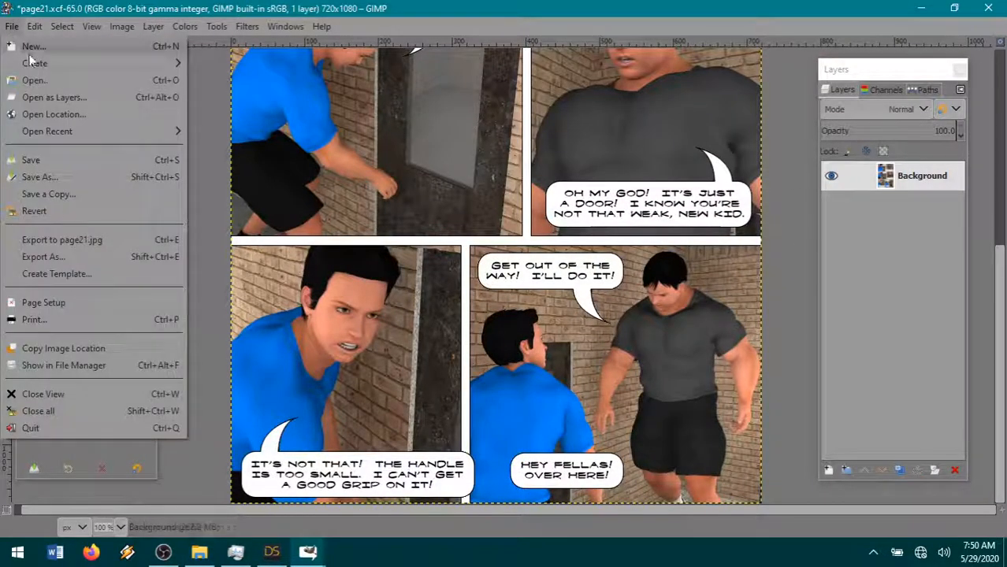
{"action": "left_click", "coordinate": [78, 82]}
{"action": "scroll", "coordinate": [473, 236], "scroll_direction": "up", "scroll_amount": 8}
{"action": "double_click", "coordinate": [360, 103]}
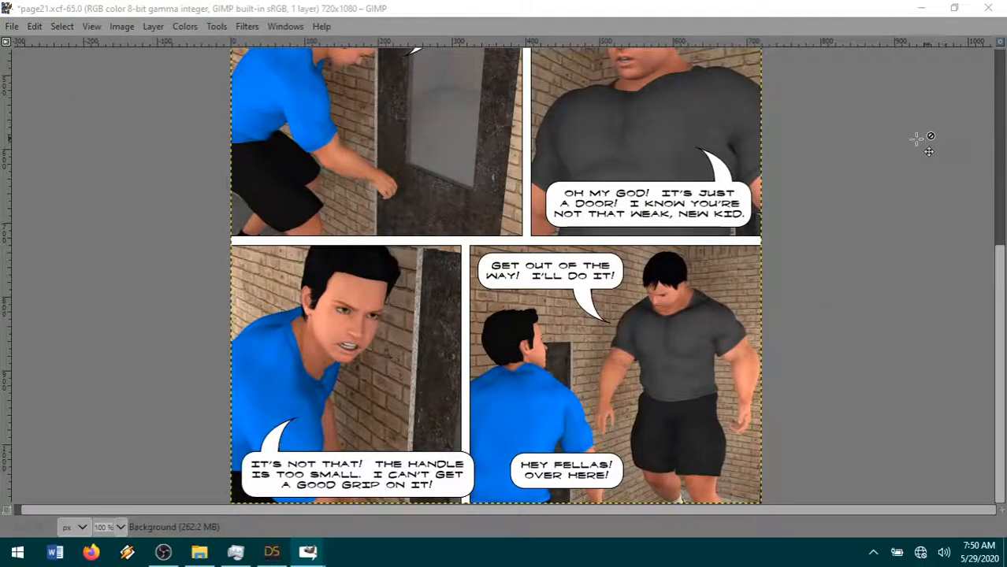
{"action": "left_click", "coordinate": [988, 8]}
{"action": "left_click", "coordinate": [555, 373]}
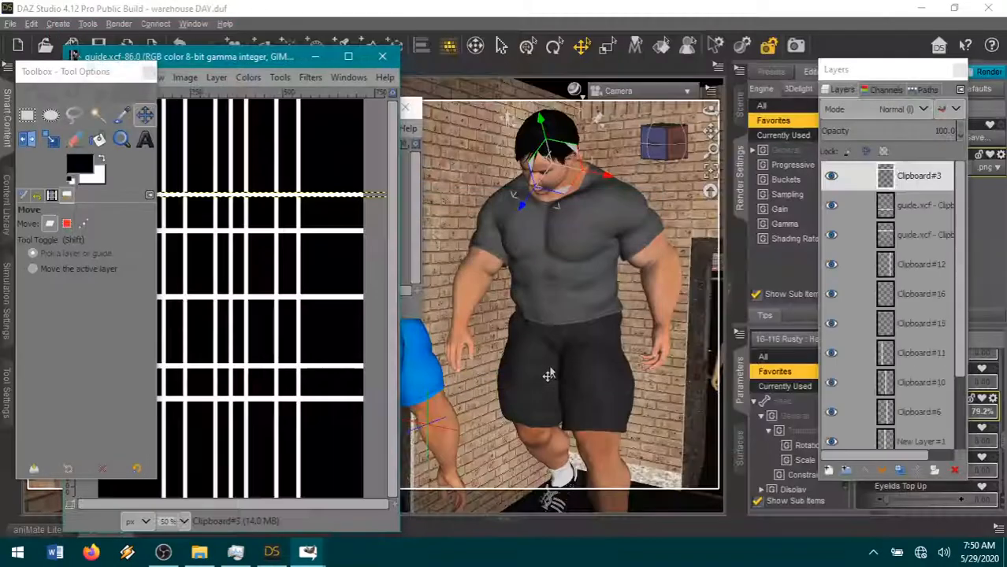
- Maximize the guide.xcf window, enlarge its view to 100% and activate the Move tool
{"action": "double_click", "coordinate": [280, 52]}
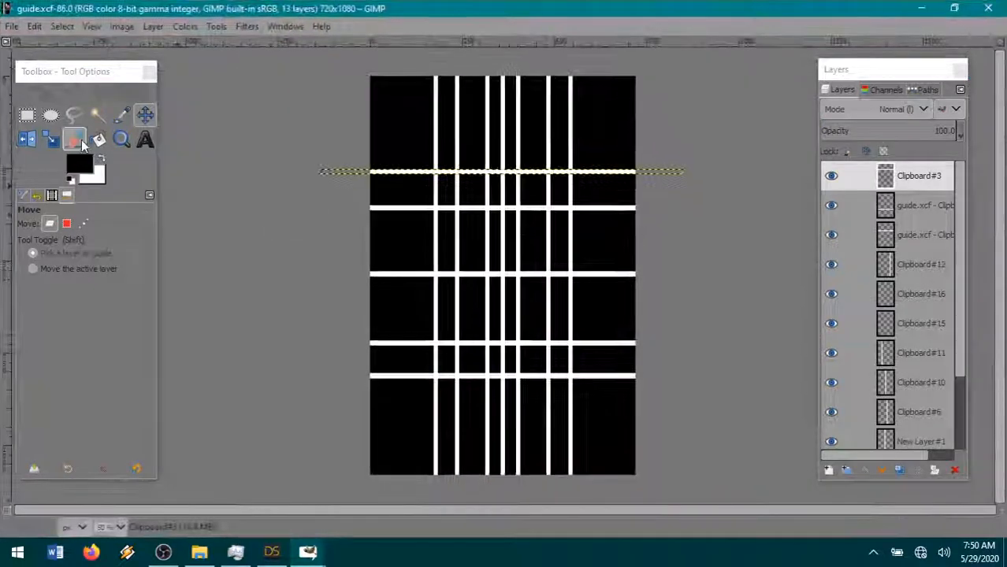
{"action": "left_click", "coordinate": [122, 142]}
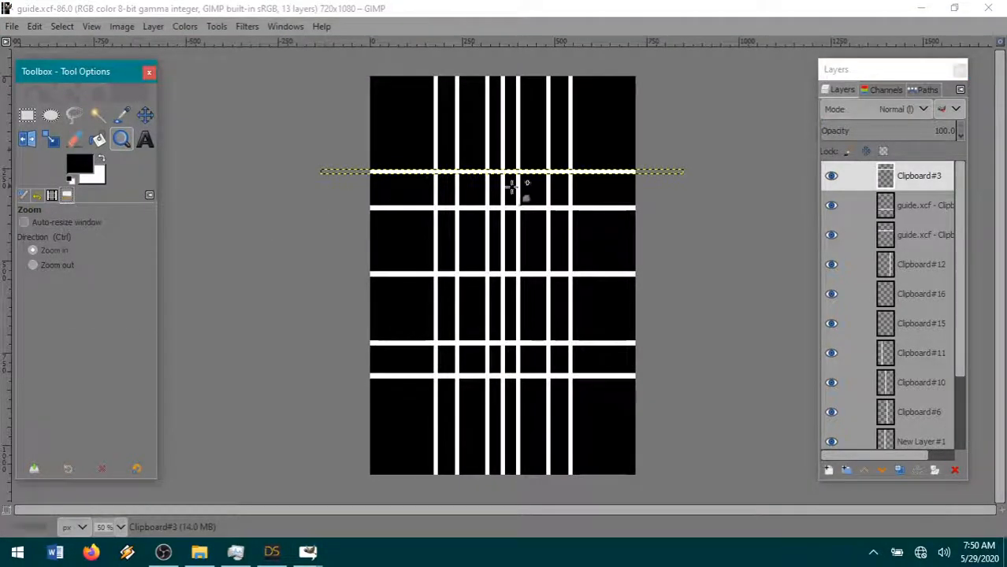
{"action": "left_click", "coordinate": [506, 115]}
{"action": "left_click", "coordinate": [145, 115]}
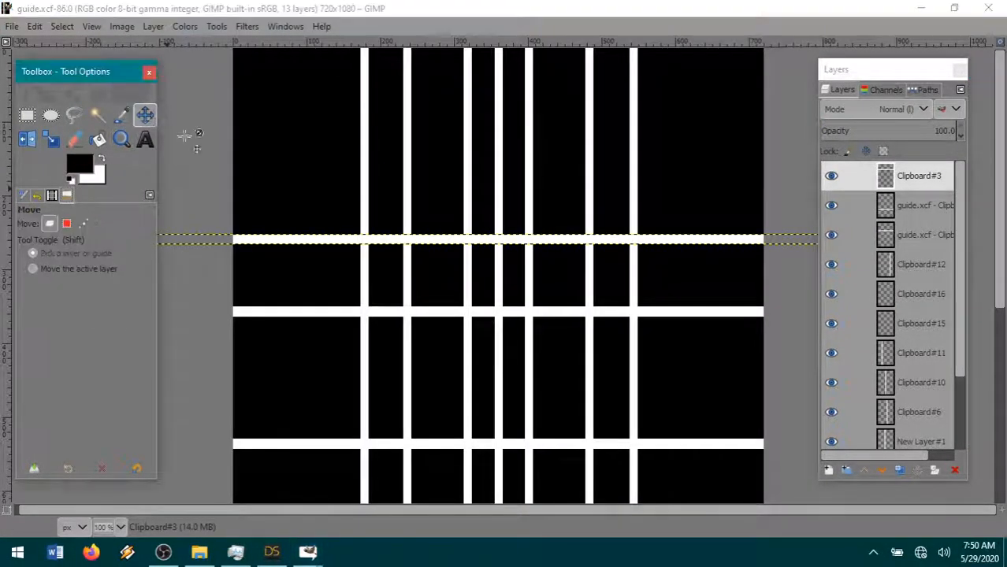